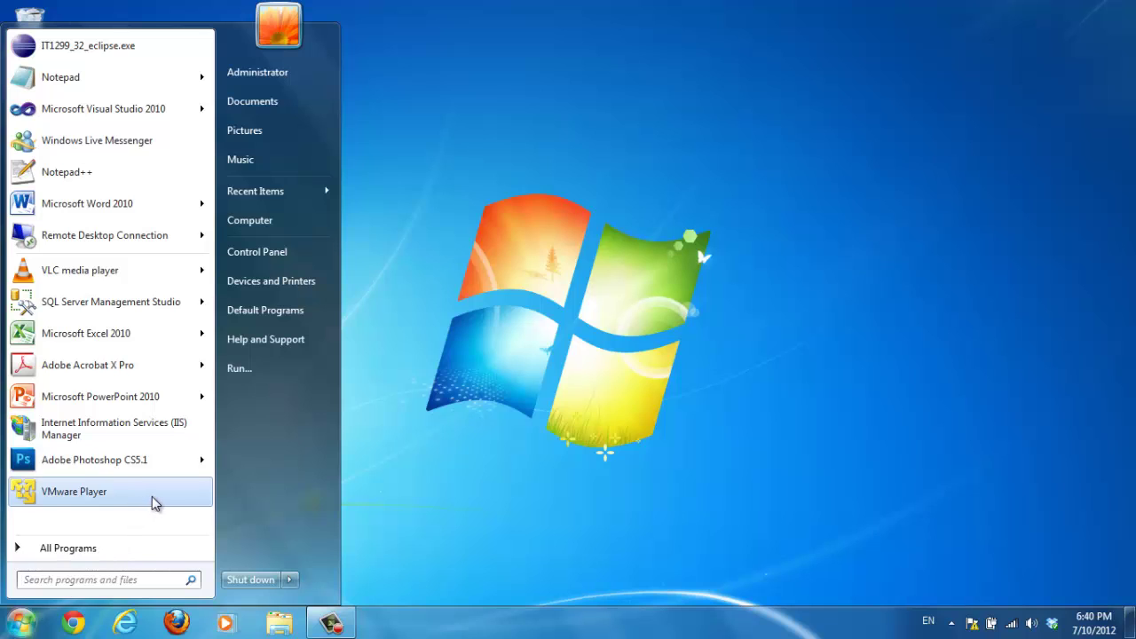
Launch VMware Player and open 'IT3126 - Windows 7 - 32 bit.vmx' from D:\VMs\IT1332 into the library
{"action": "left_click", "coordinate": [152, 496]}
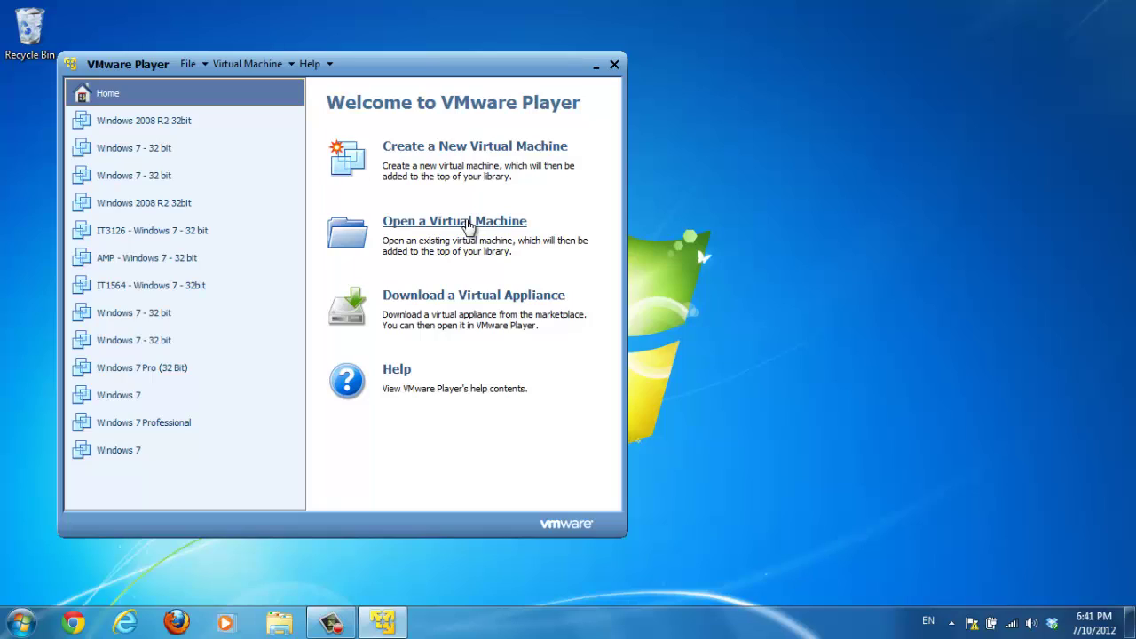
{"action": "left_click", "coordinate": [468, 227]}
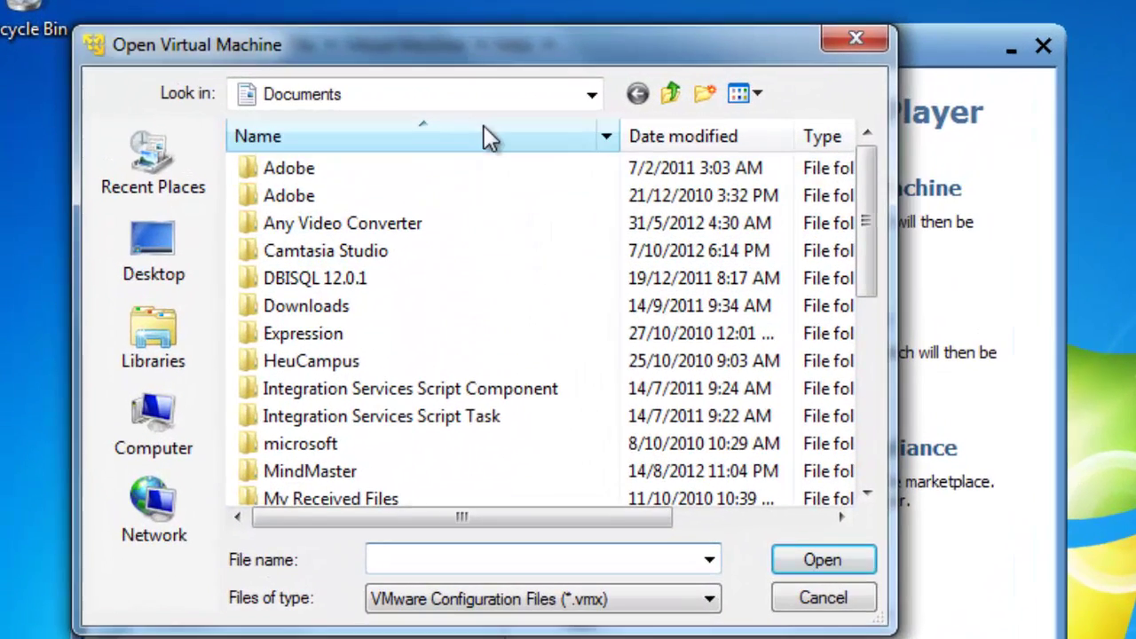
{"action": "left_click", "coordinate": [593, 95]}
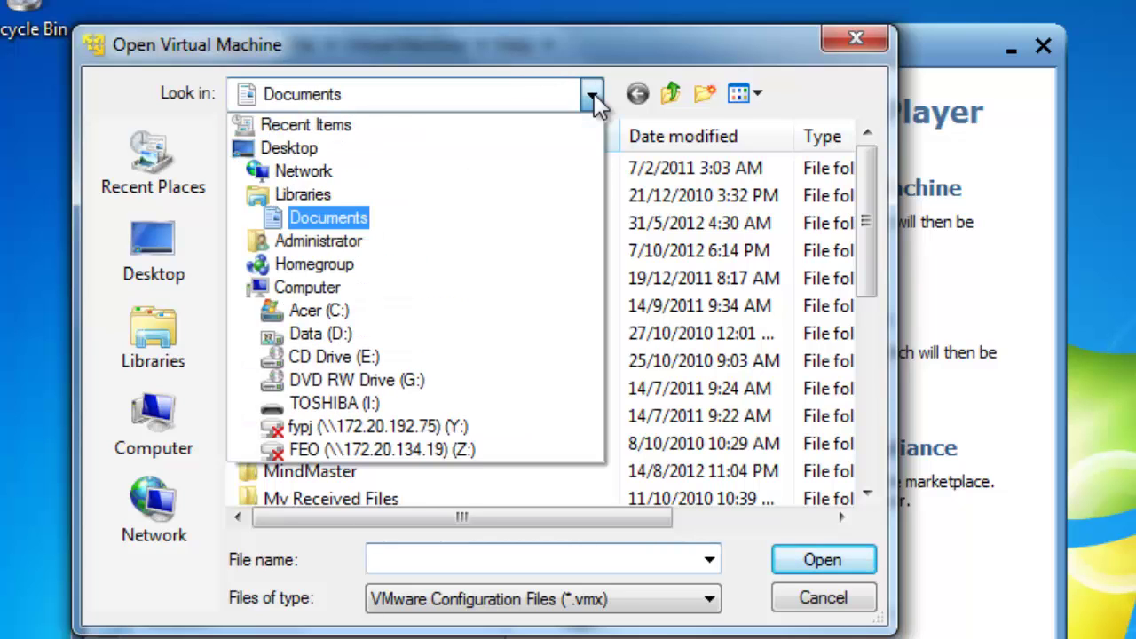
{"action": "left_click", "coordinate": [484, 340]}
{"action": "scroll", "coordinate": [427, 415], "scroll_direction": "down", "scroll_amount": 6}
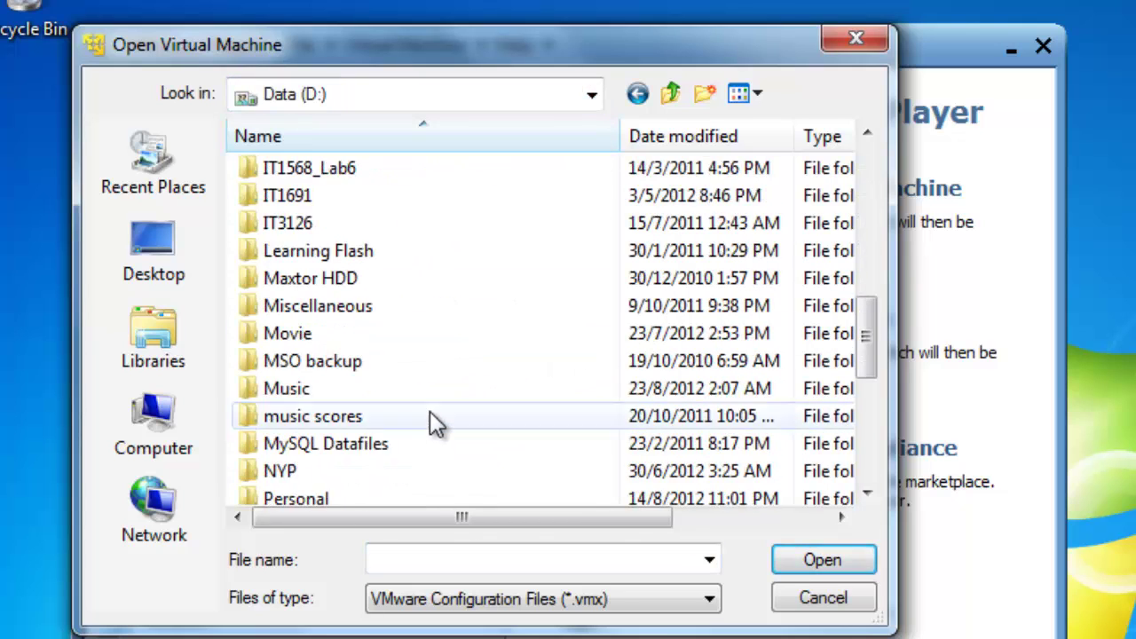
{"action": "scroll", "coordinate": [427, 433], "scroll_direction": "down", "scroll_amount": 4}
{"action": "double_click", "coordinate": [375, 444]}
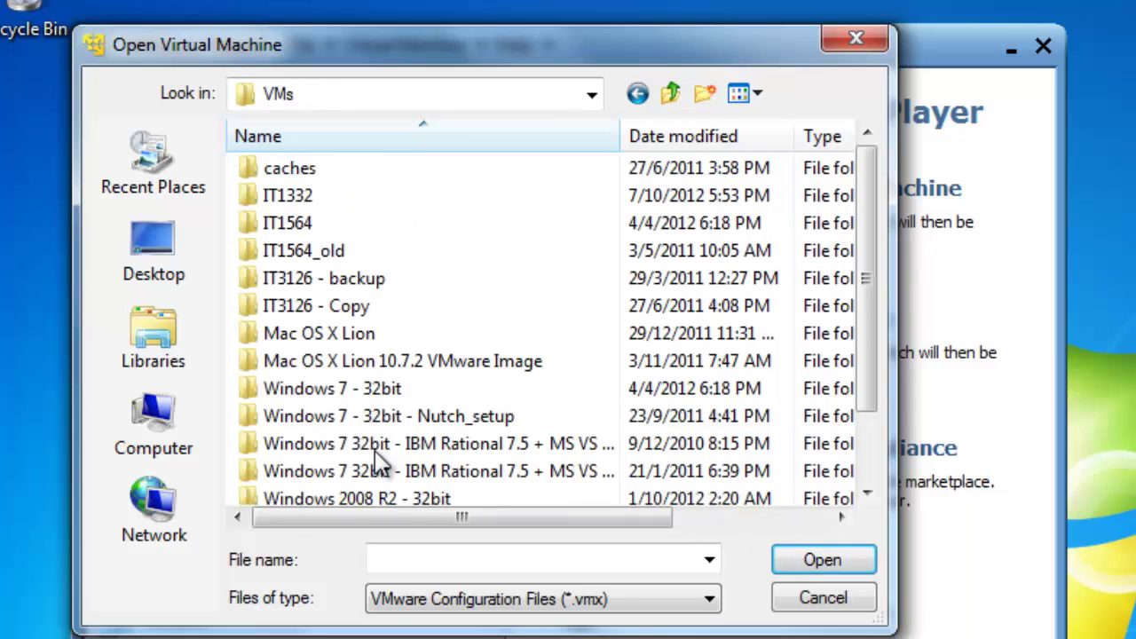
{"action": "double_click", "coordinate": [447, 202]}
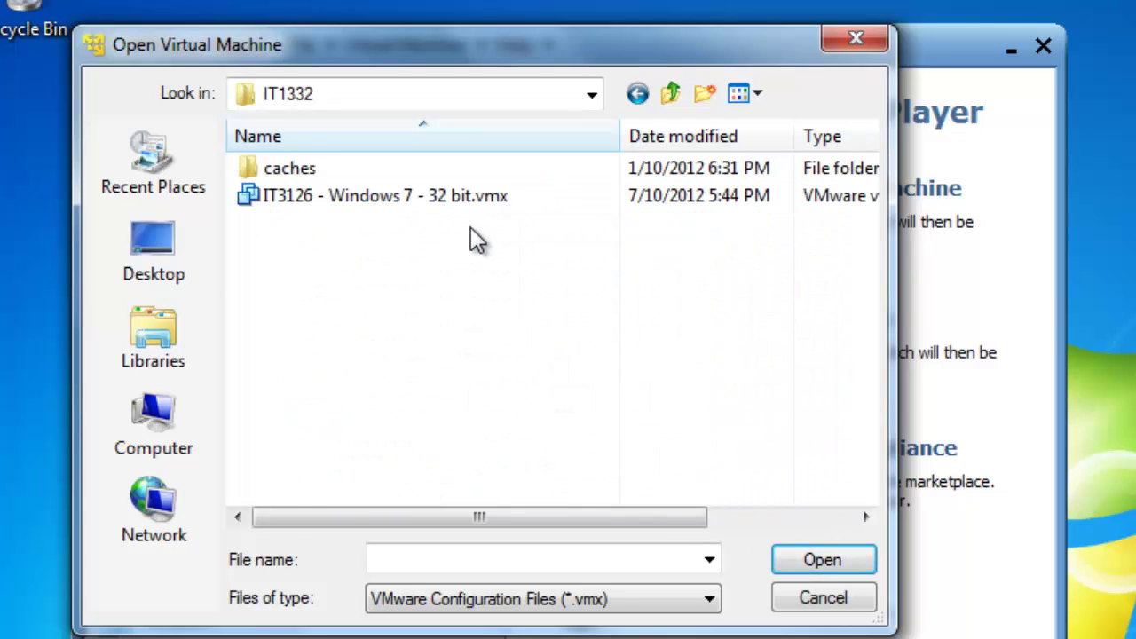
{"action": "left_click", "coordinate": [447, 205]}
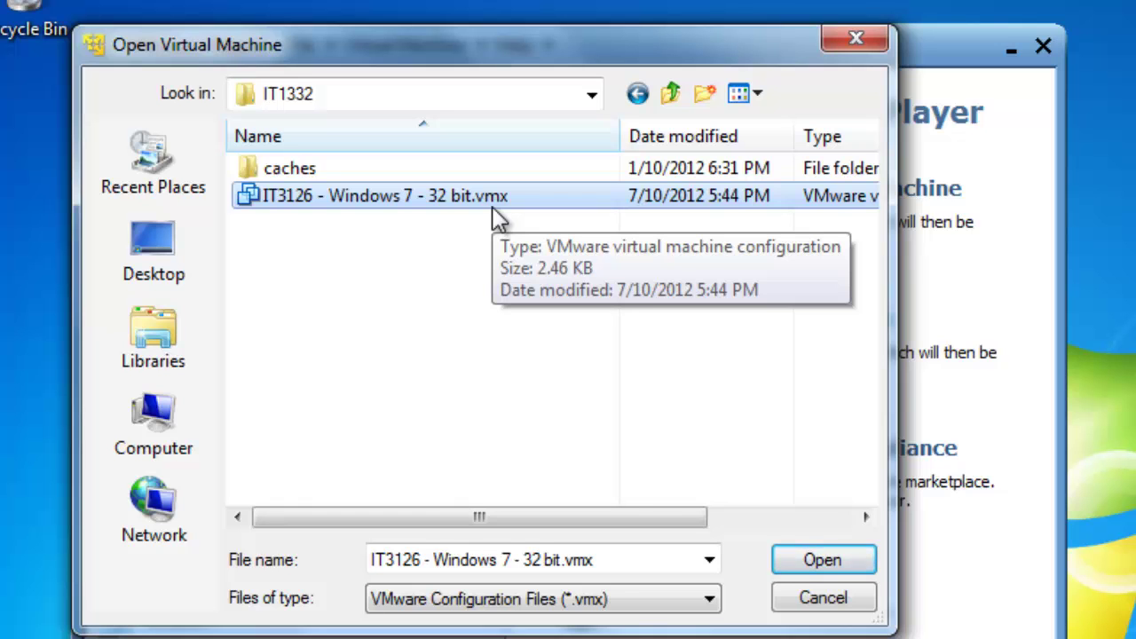
{"action": "left_click", "coordinate": [804, 571]}
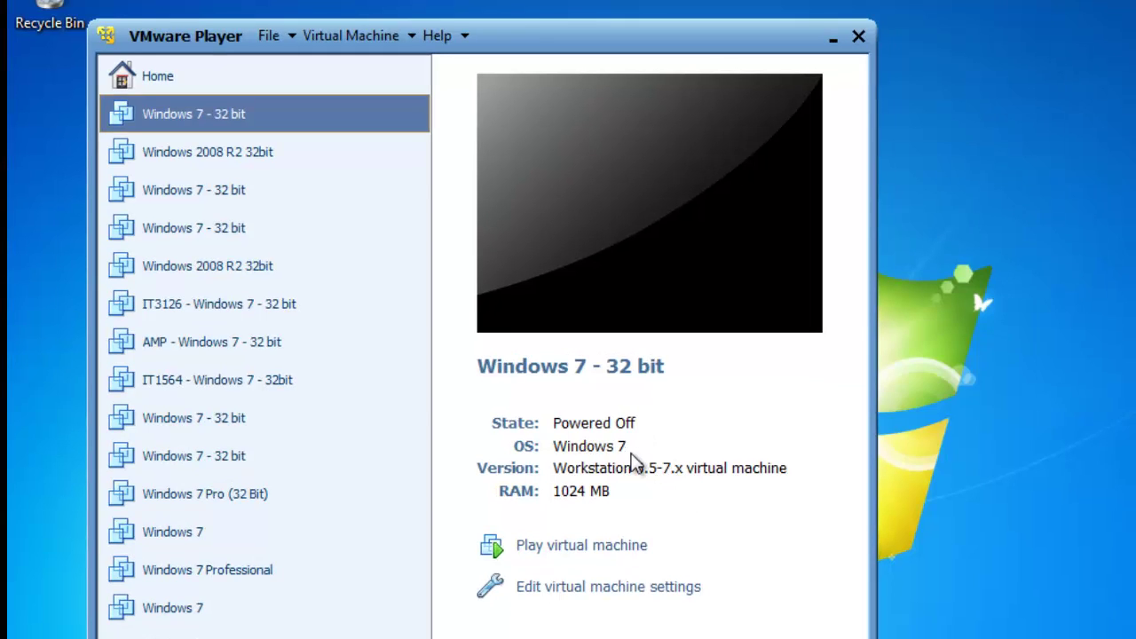
Power on the Windows 7 - 32 bit VM and dismiss the CD-ROM error until the Administrator login screen appears
{"action": "left_click", "coordinate": [593, 547]}
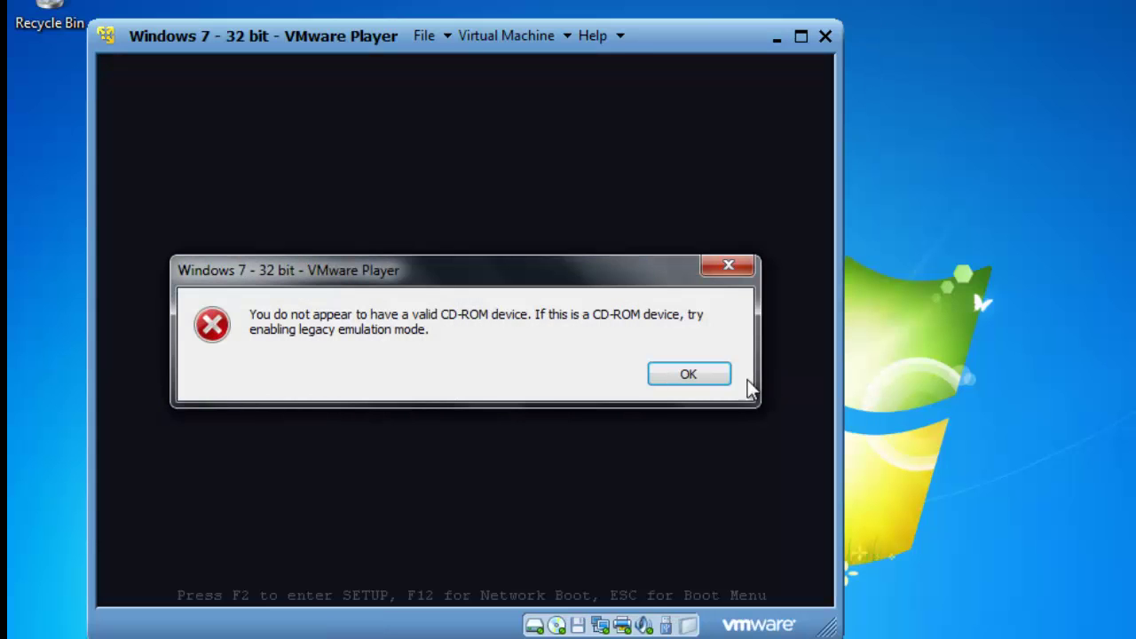
{"action": "left_click", "coordinate": [699, 376]}
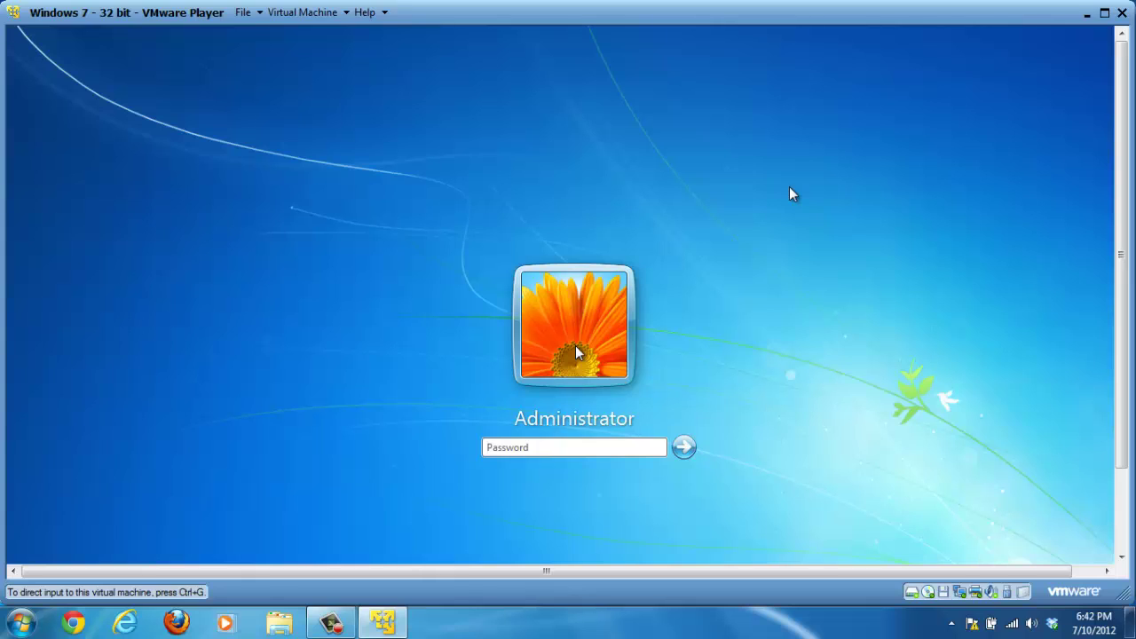
{"action": "left_click", "coordinate": [442, 406]}
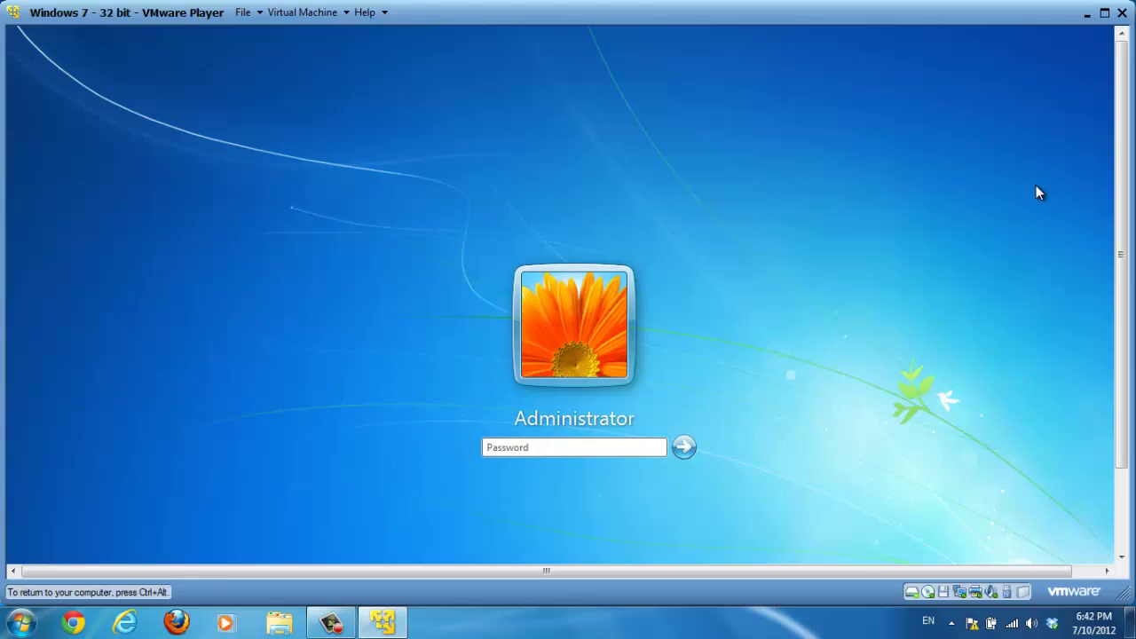
{"action": "key", "text": "ctrl+alt"}
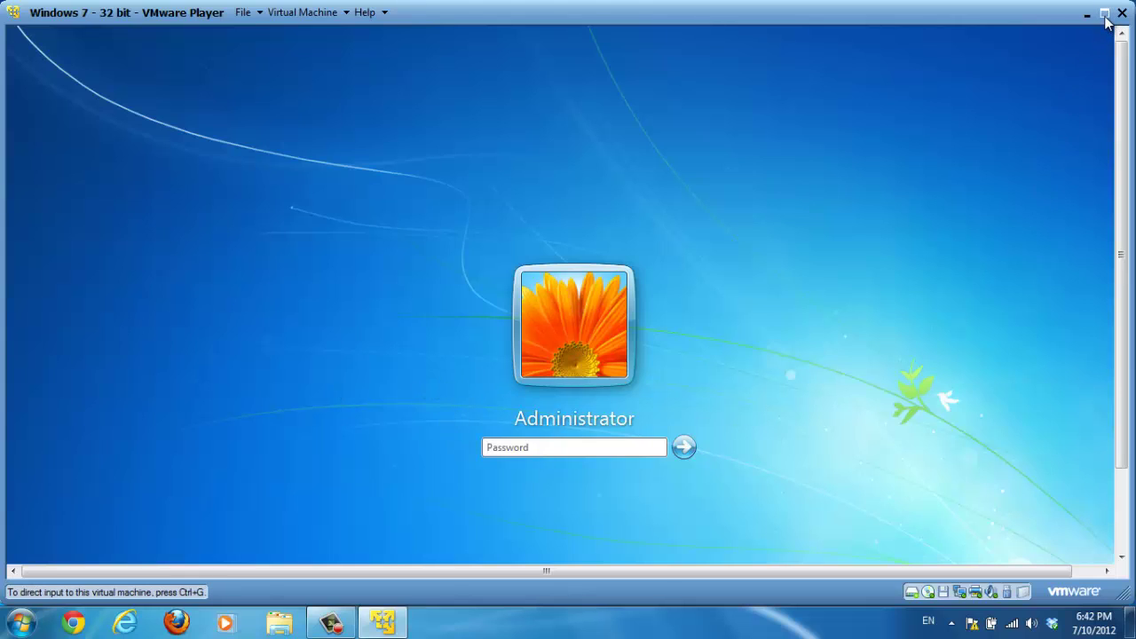
Switch the VM to full screen and log in as Administrator with the account password
{"action": "left_click", "coordinate": [1105, 14]}
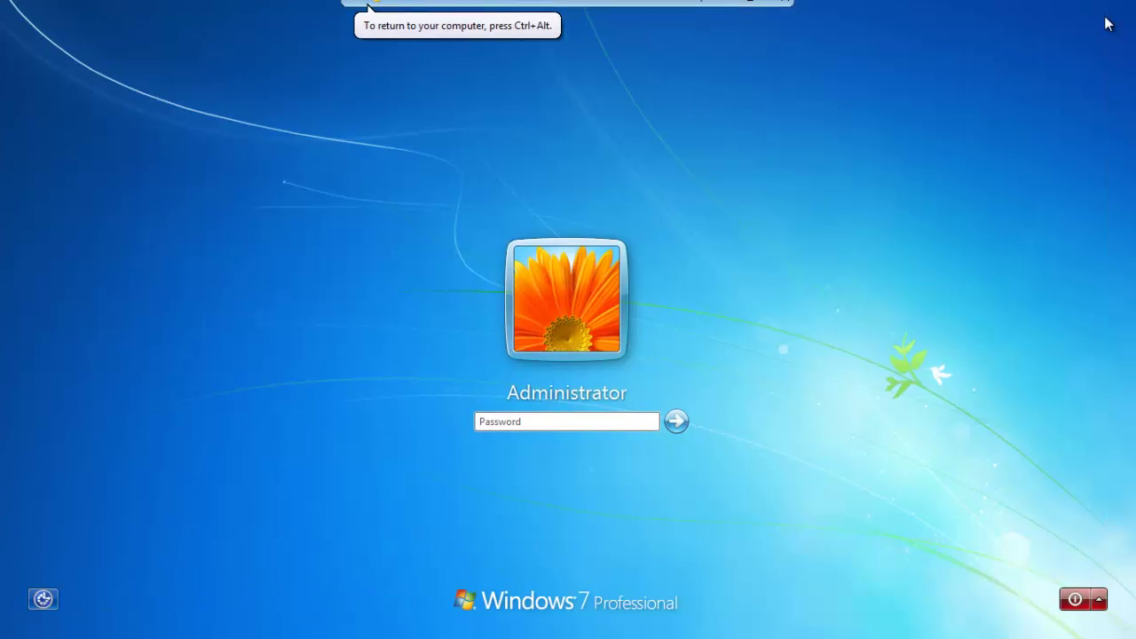
{"action": "left_click", "coordinate": [509, 424]}
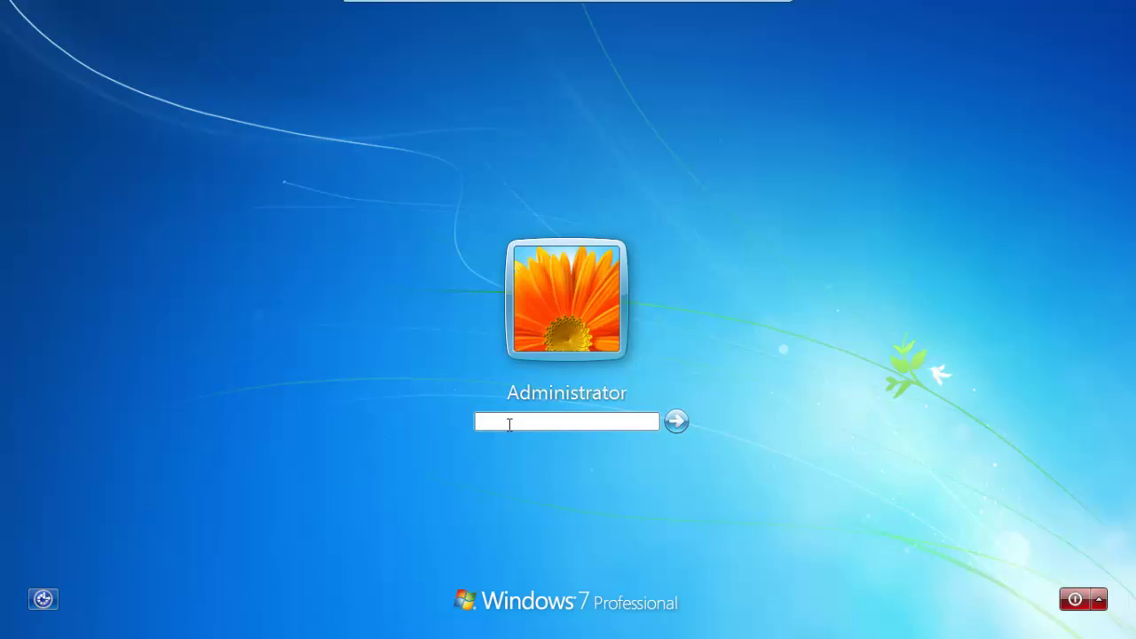
{"action": "type", "text": "********"}
{"action": "key", "text": "Return"}
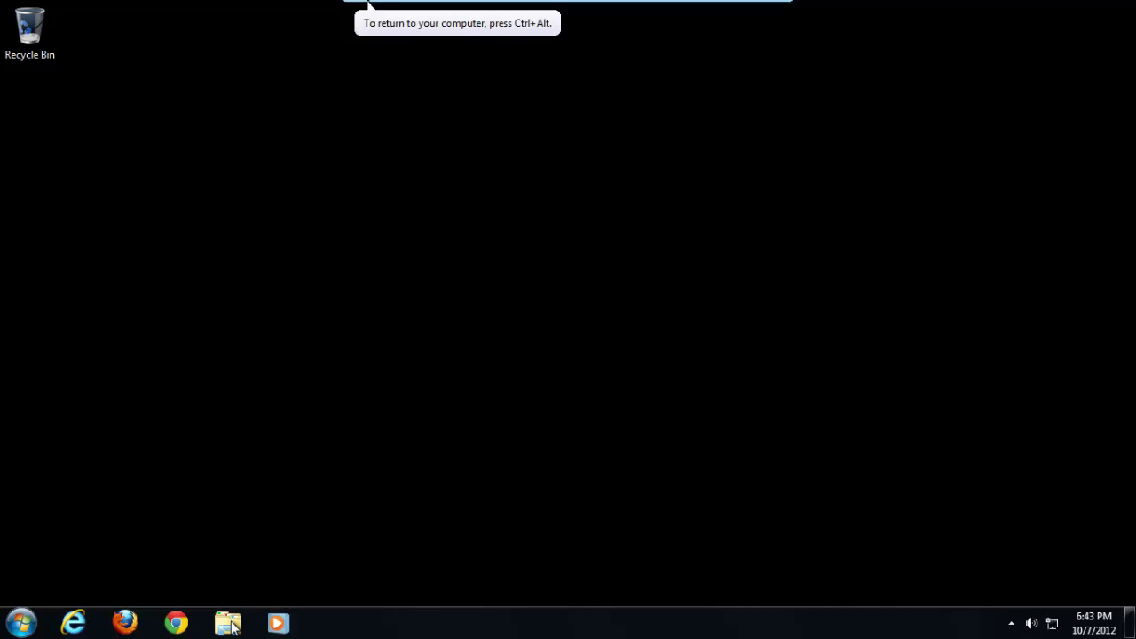
Open Control Panel from the Start menu, leaving it in Large icons view
{"action": "left_click", "coordinate": [21, 626]}
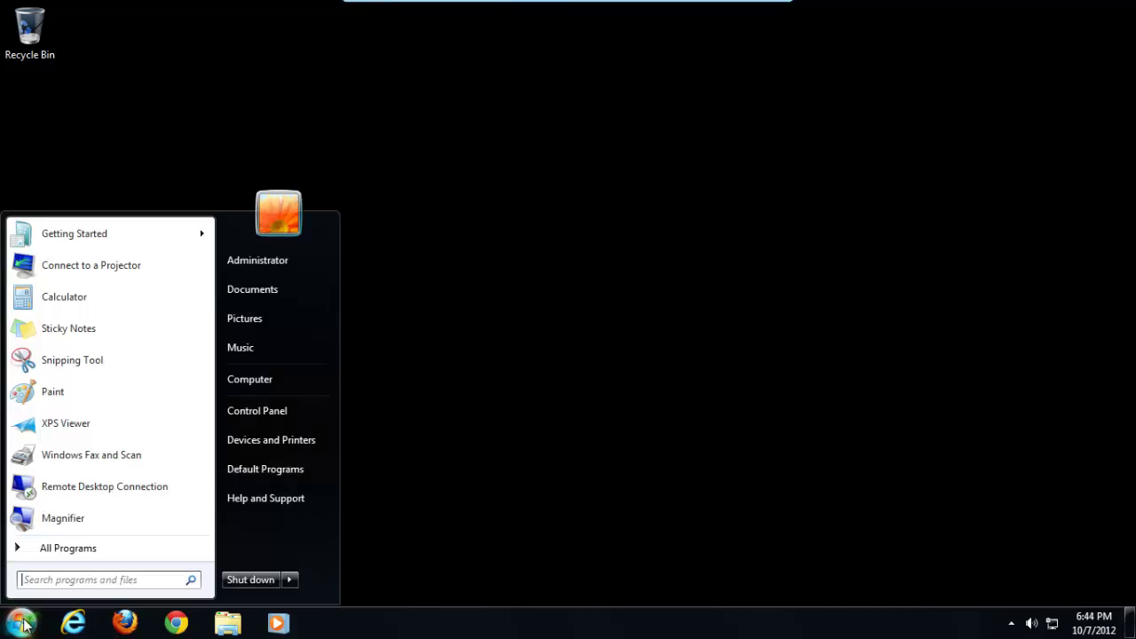
{"action": "left_click", "coordinate": [292, 415]}
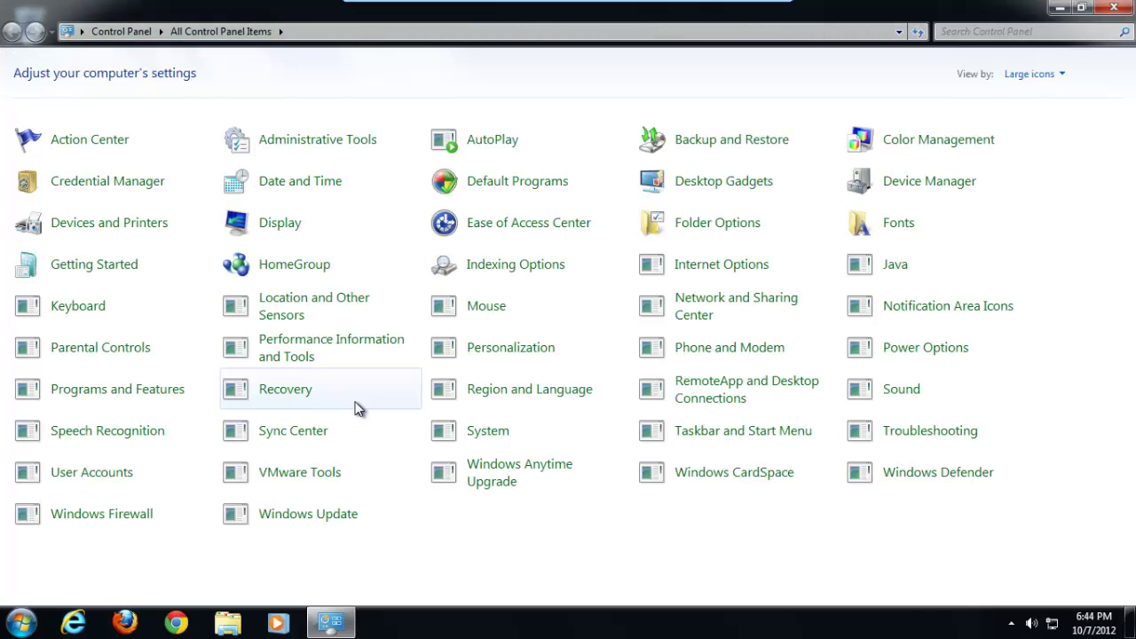
{"action": "left_click", "coordinate": [1056, 76]}
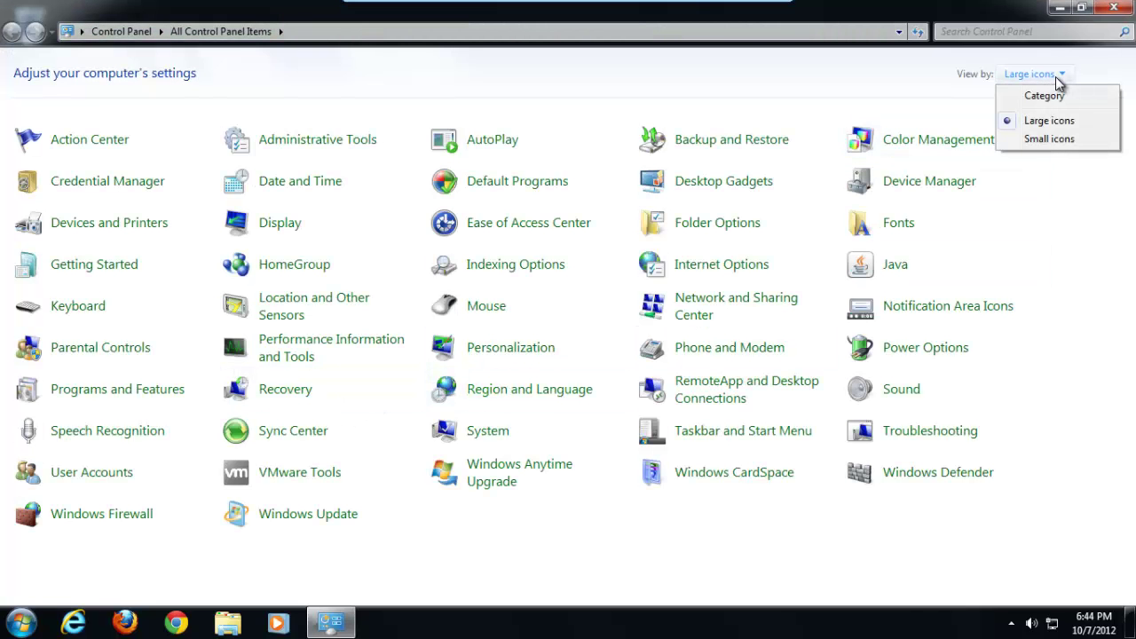
{"action": "left_click", "coordinate": [1069, 81]}
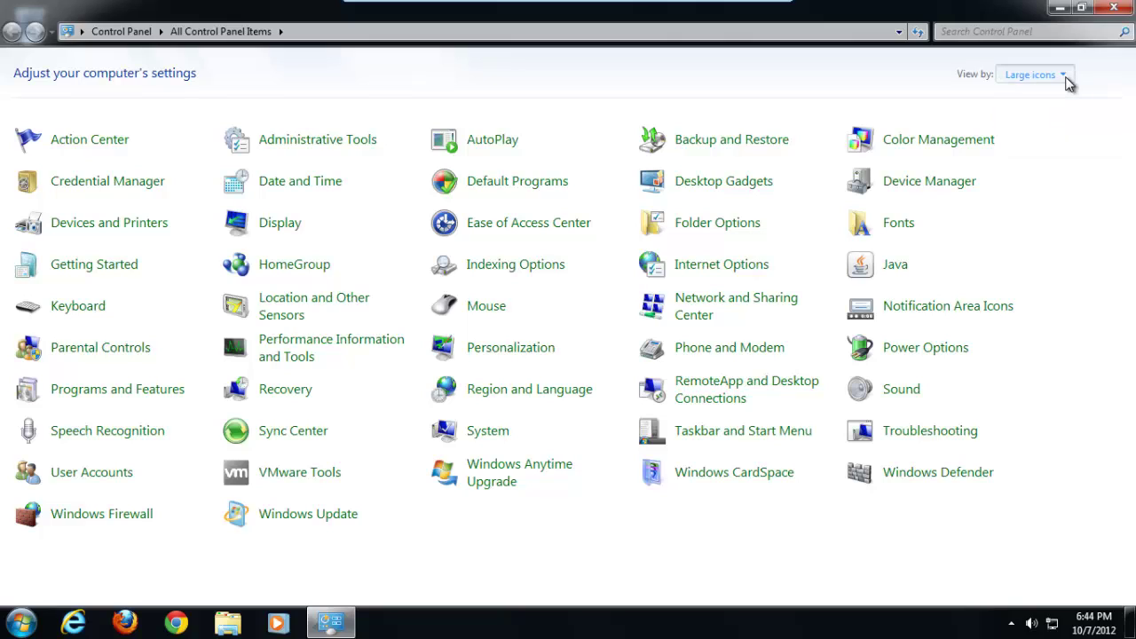
{"action": "left_click", "coordinate": [1069, 82]}
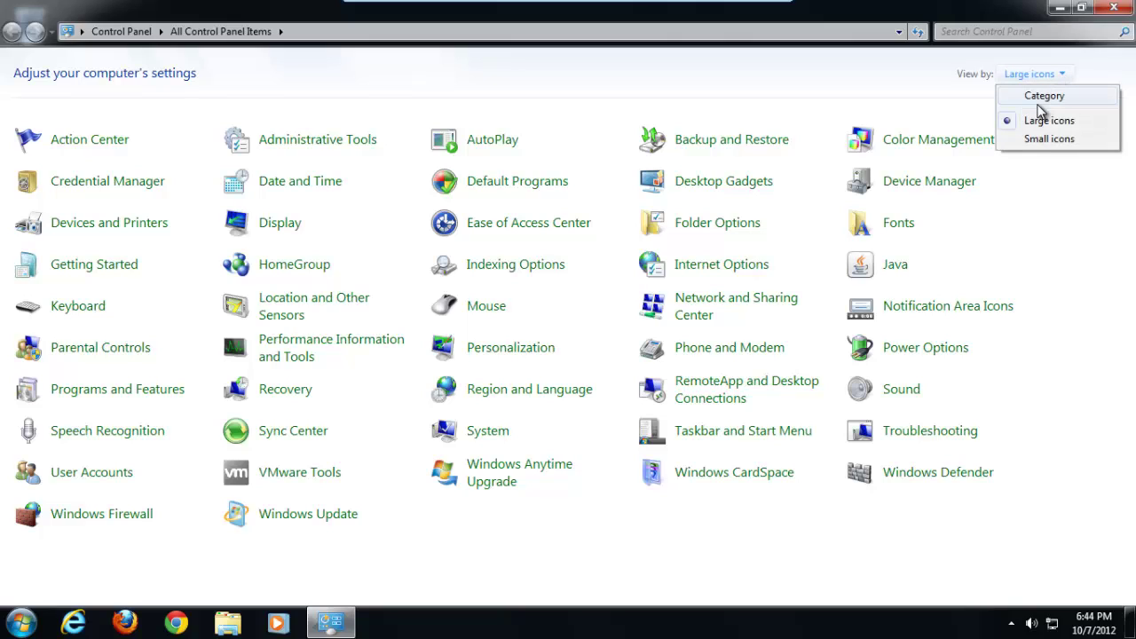
{"action": "left_click", "coordinate": [1086, 244]}
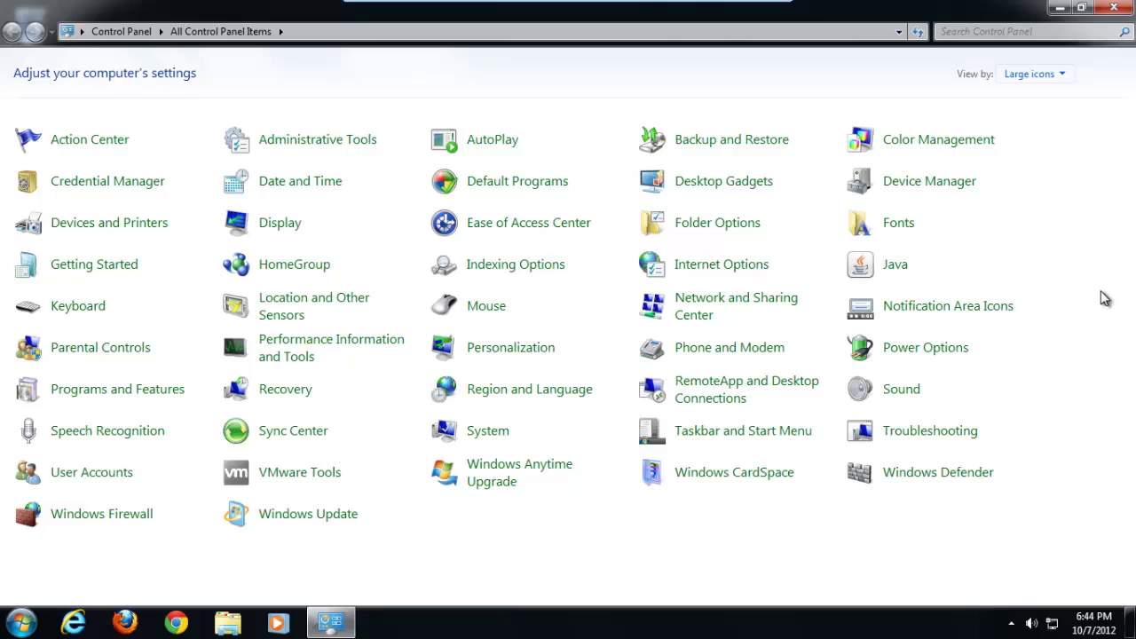
In Folder Options' View tab, uncheck Hide extensions for known file types and apply
{"action": "left_click", "coordinate": [706, 233]}
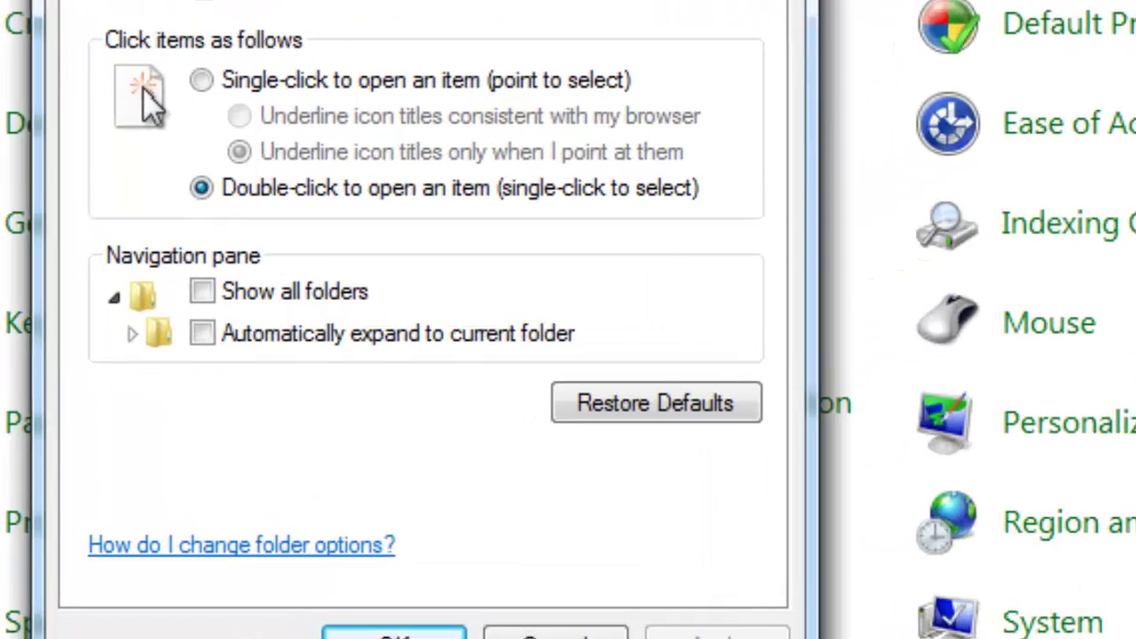
{"action": "left_click", "coordinate": [195, 0]}
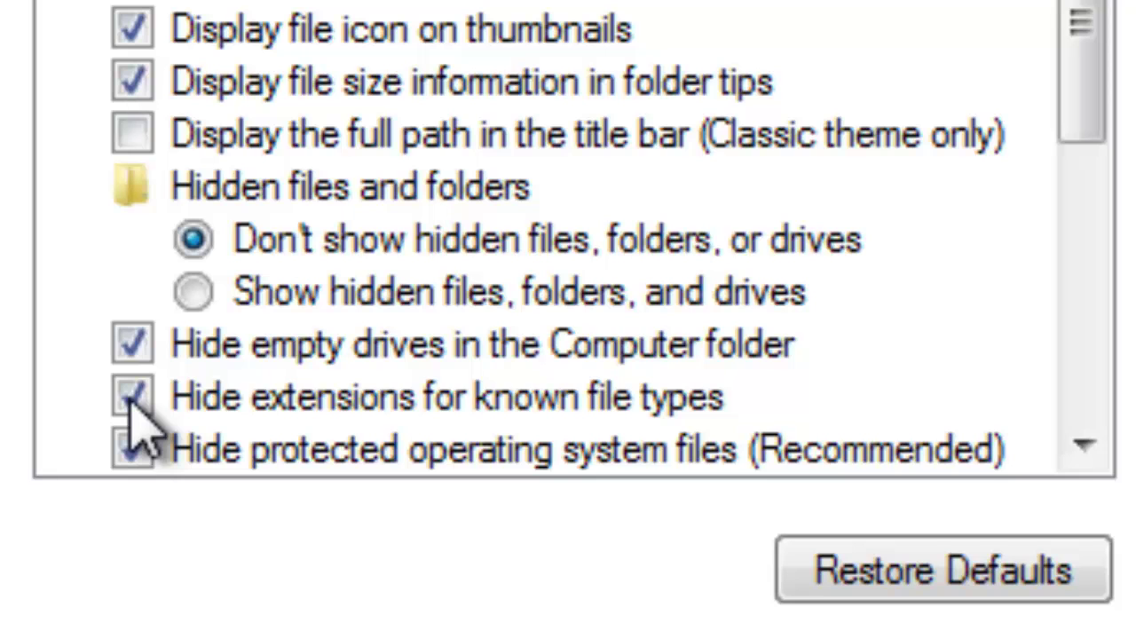
{"action": "left_click", "coordinate": [133, 398]}
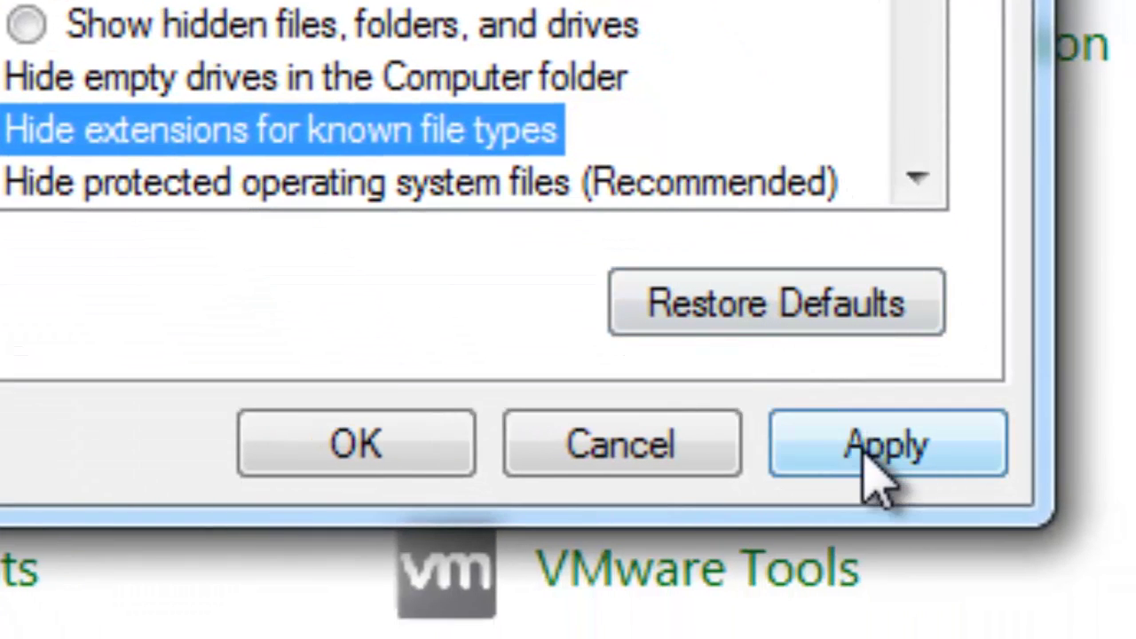
{"action": "left_click", "coordinate": [879, 480]}
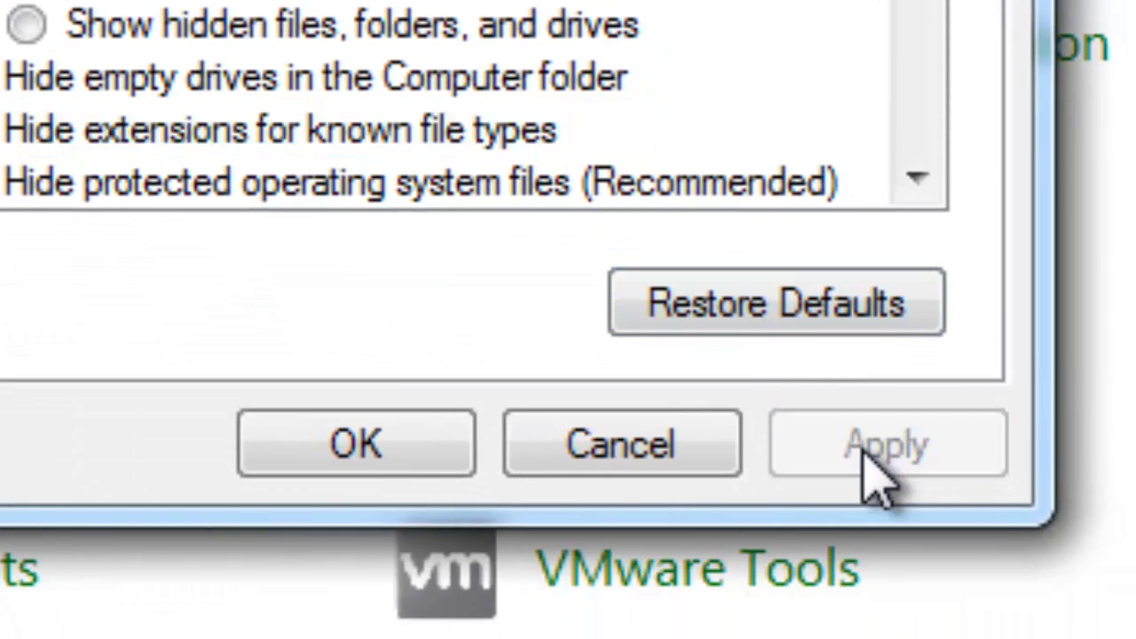
{"action": "left_click", "coordinate": [386, 440]}
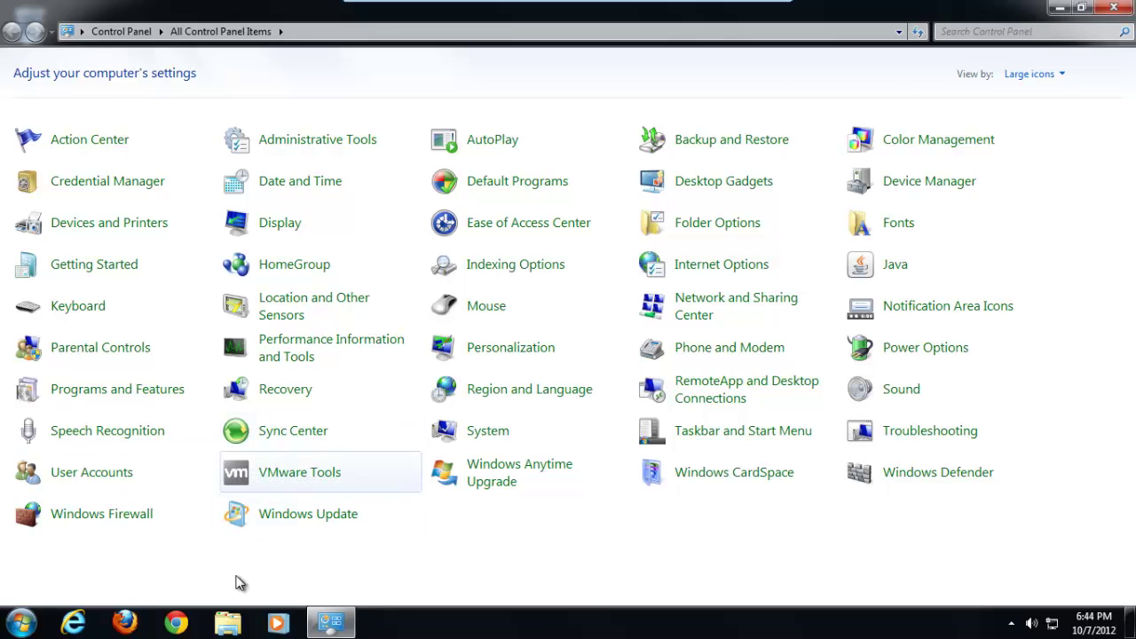
Open C:\Installers in Windows Explorer and select npp.6.1.8.Installer.exe
{"action": "left_click", "coordinate": [232, 622]}
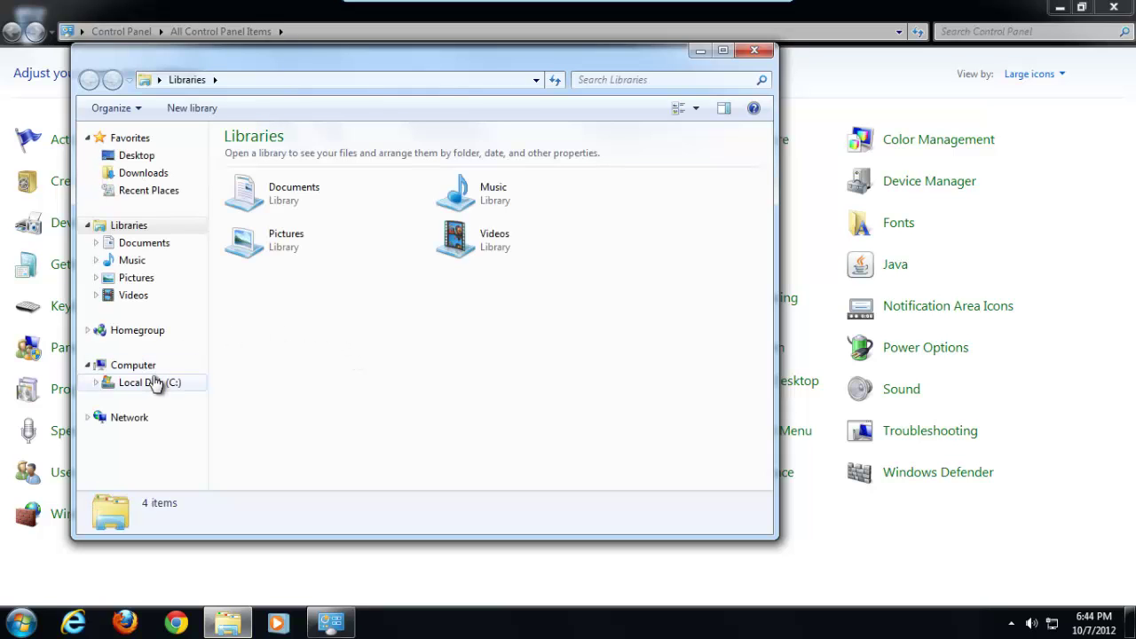
{"action": "left_click", "coordinate": [153, 384]}
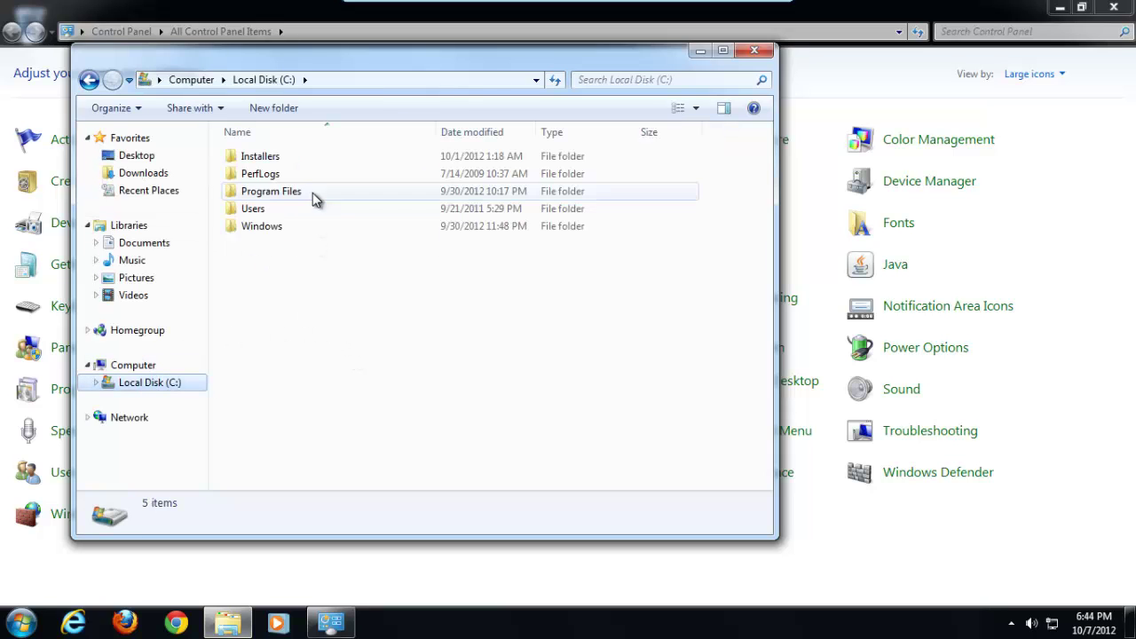
{"action": "double_click", "coordinate": [317, 158]}
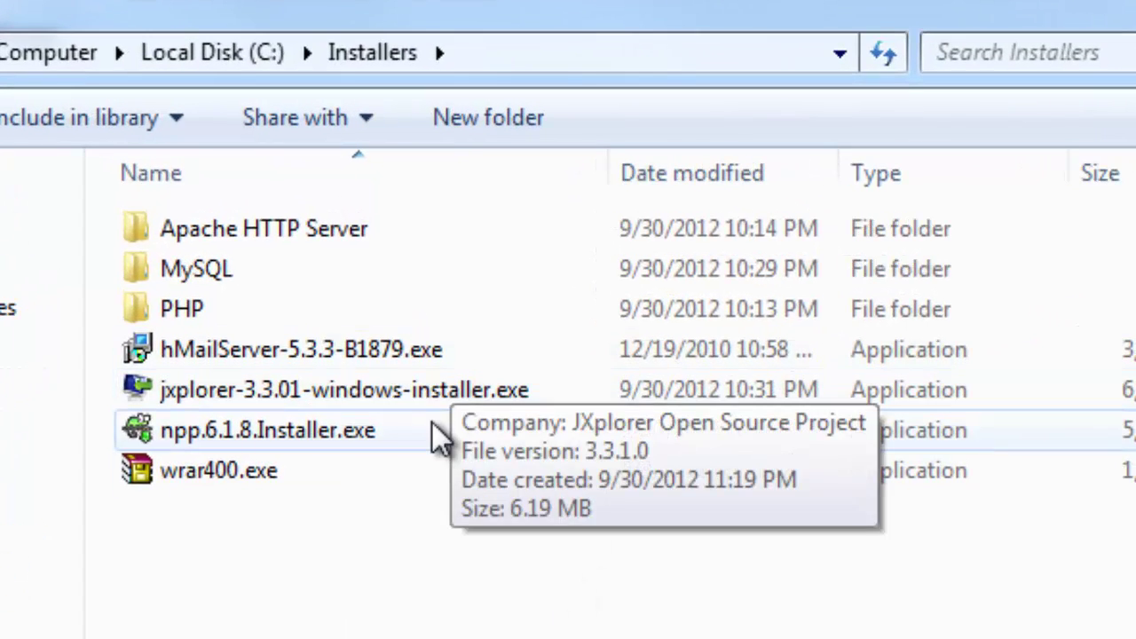
{"action": "left_click", "coordinate": [328, 442]}
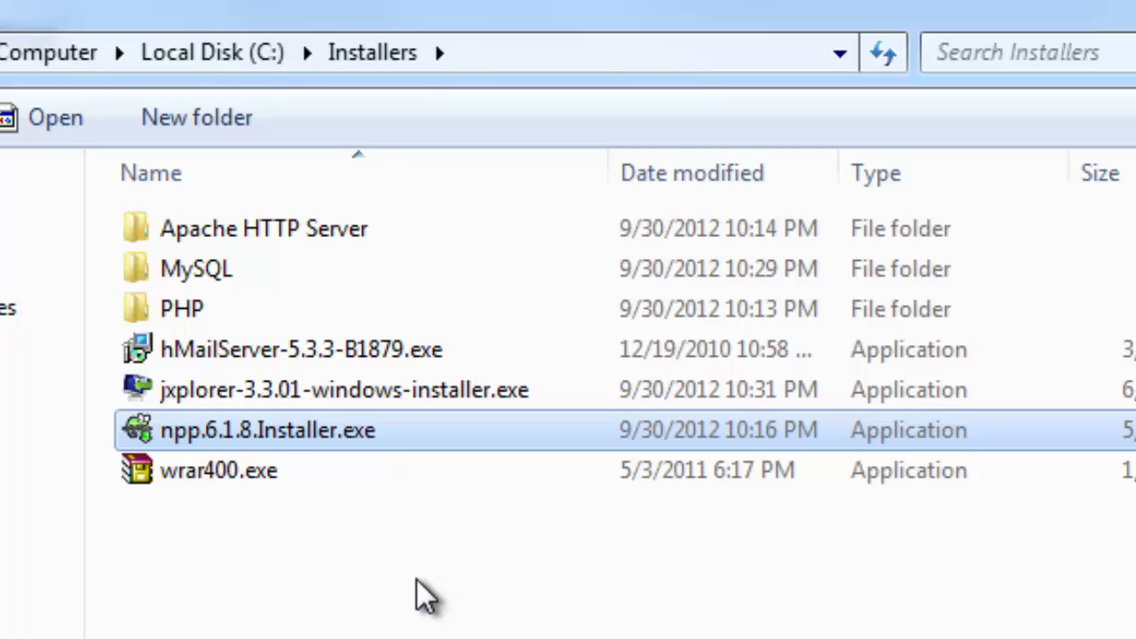
Run the Notepad++ 6.1.8 installer, allowing it, keeping the language and accepting the license
{"action": "double_click", "coordinate": [333, 435]}
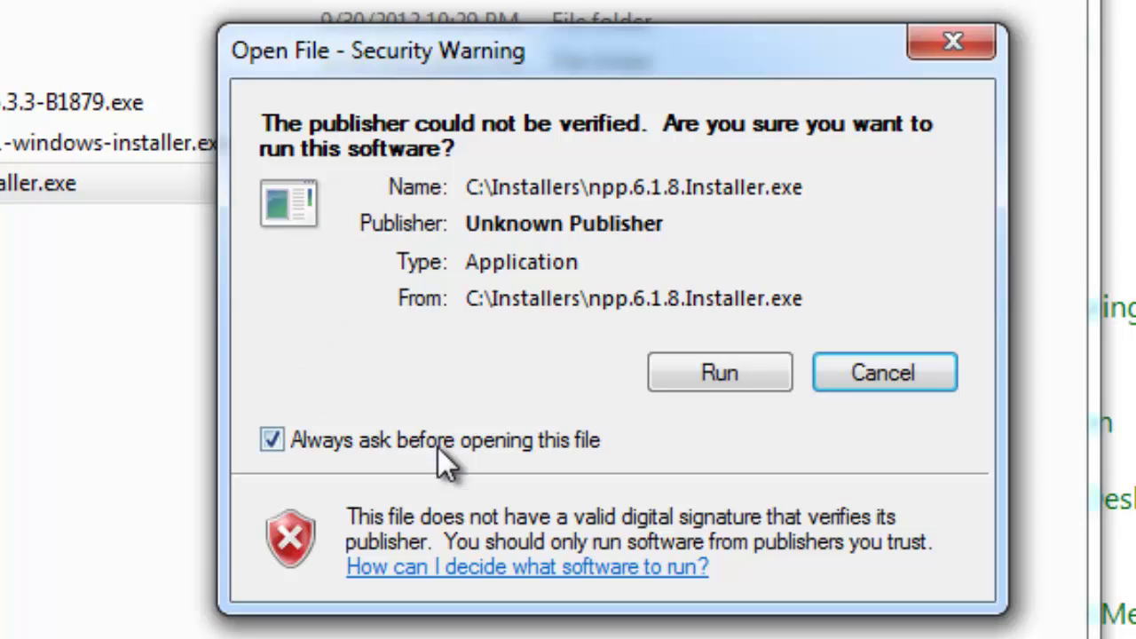
{"action": "left_click", "coordinate": [719, 373]}
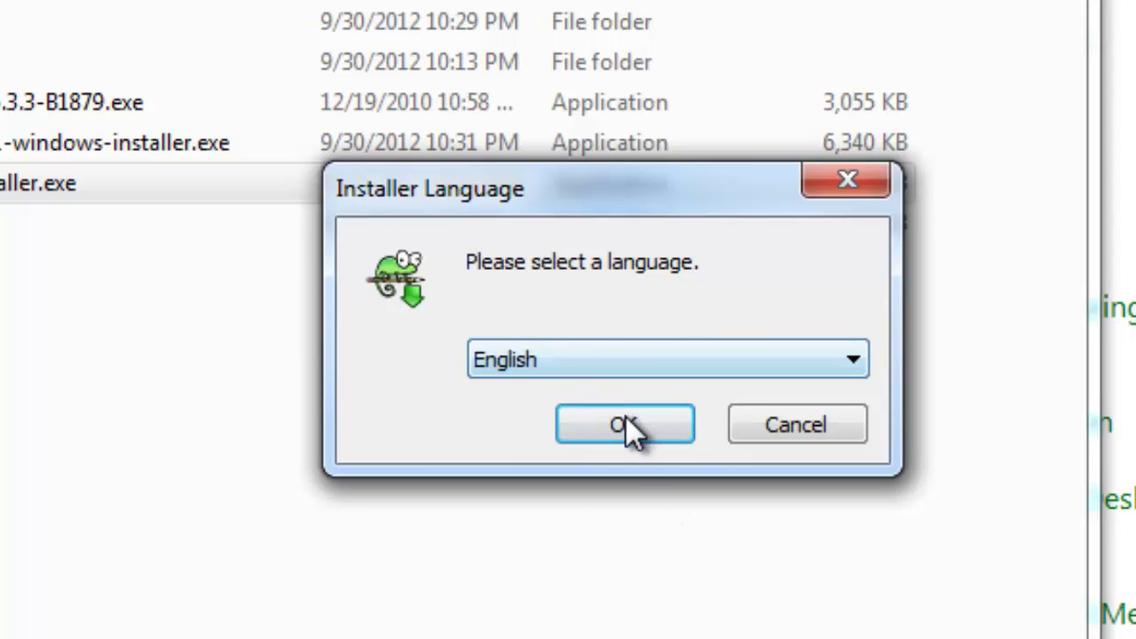
{"action": "left_click", "coordinate": [633, 433]}
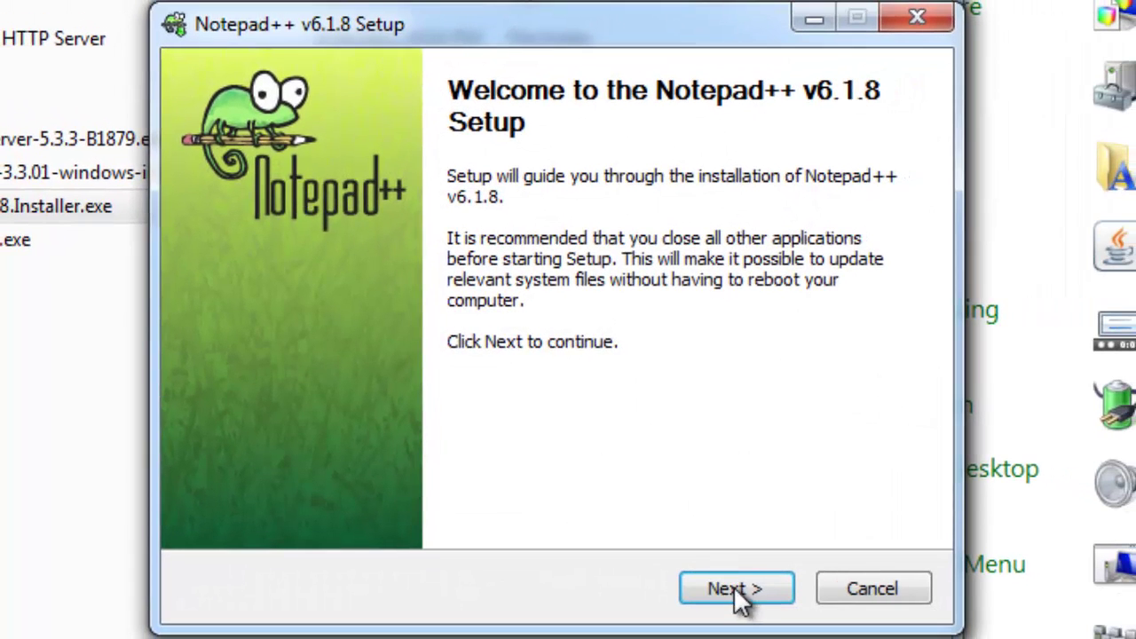
{"action": "left_click", "coordinate": [736, 593]}
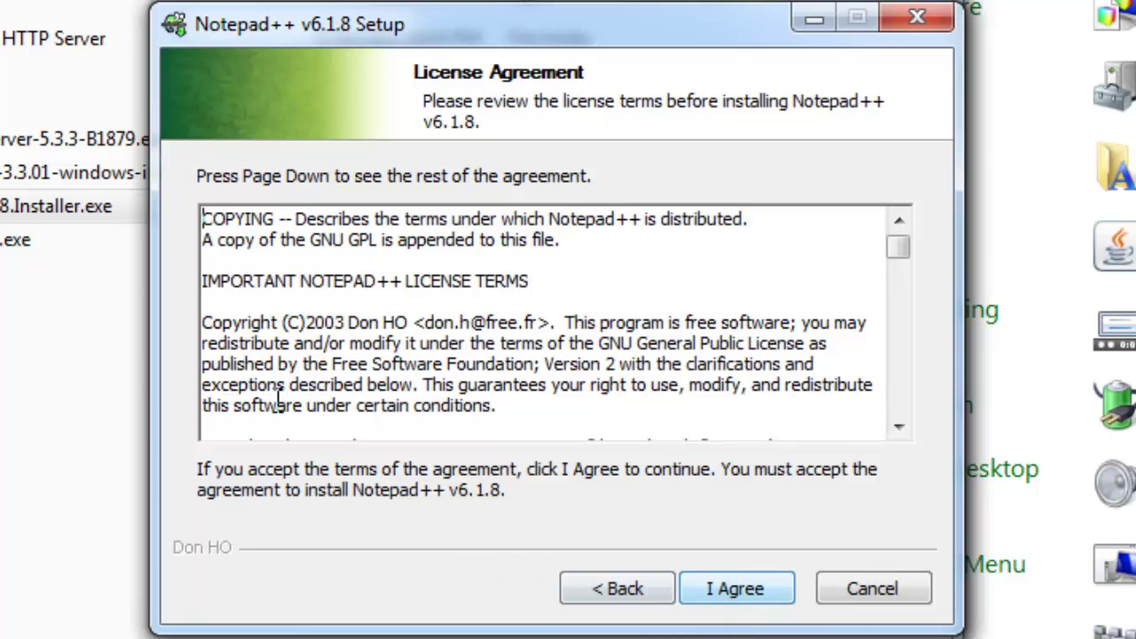
{"action": "left_click", "coordinate": [753, 589]}
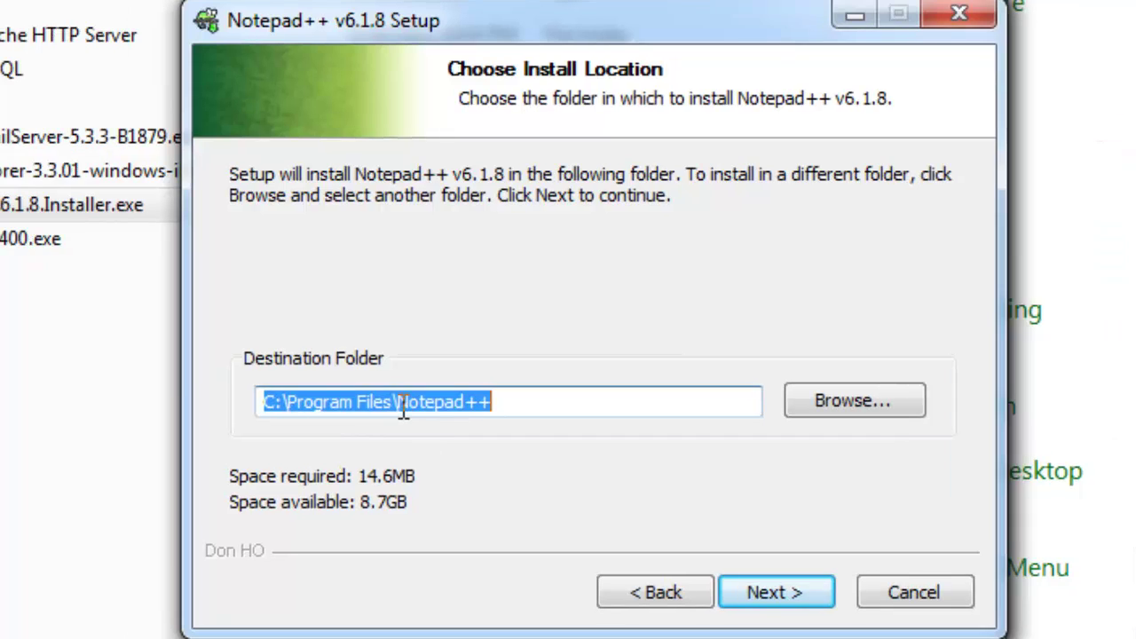
Set the destination folder to C:\Notepad++ and install with the default components
{"action": "left_click", "coordinate": [358, 400]}
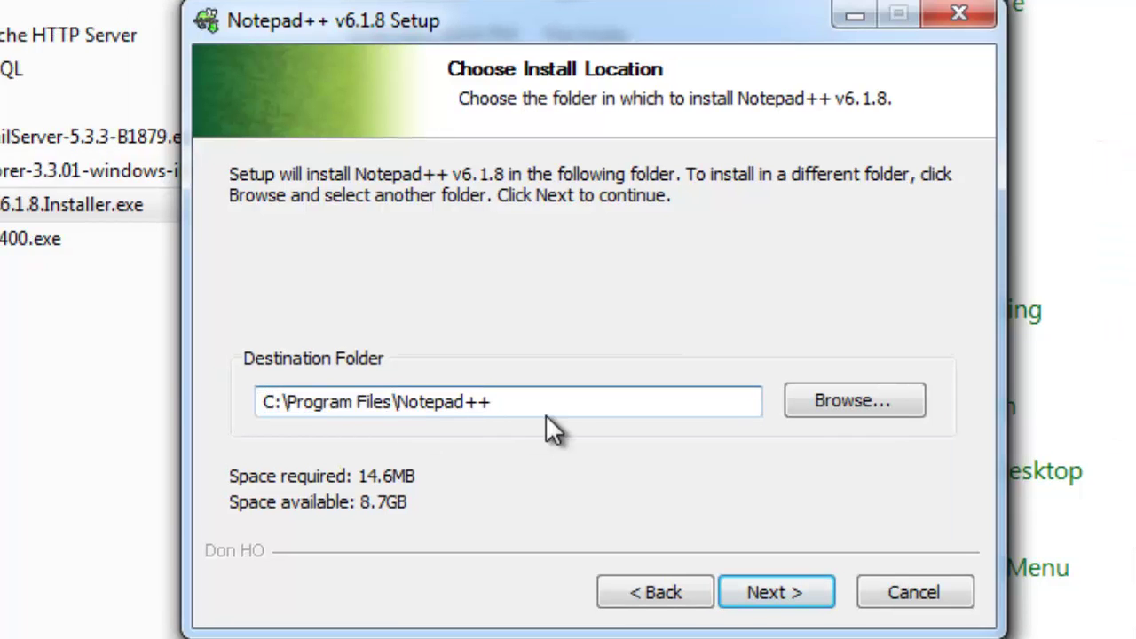
{"action": "key", "text": "BackSpace"}
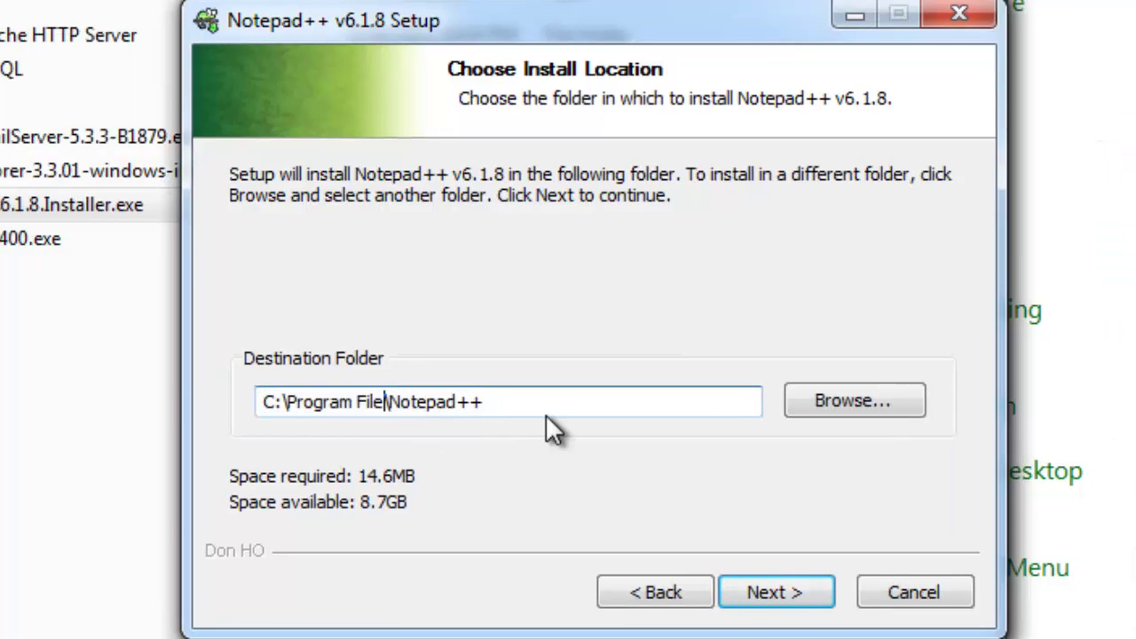
{"action": "key", "text": "BackSpace"}
{"action": "key", "text": "BackSpace"}
{"action": "key", "text": "BackSpace"}
{"action": "key", "text": "BackSpace"}
{"action": "key", "text": "BackSpace"}
{"action": "key", "text": "BackSpace"}
{"action": "key", "text": "BackSpace"}
{"action": "key", "text": "BackSpace"}
{"action": "key", "text": "BackSpace"}
{"action": "key", "text": "BackSpace"}
{"action": "key", "text": "BackSpace"}
{"action": "key", "text": "BackSpace"}
{"action": "key", "text": "BackSpace"}
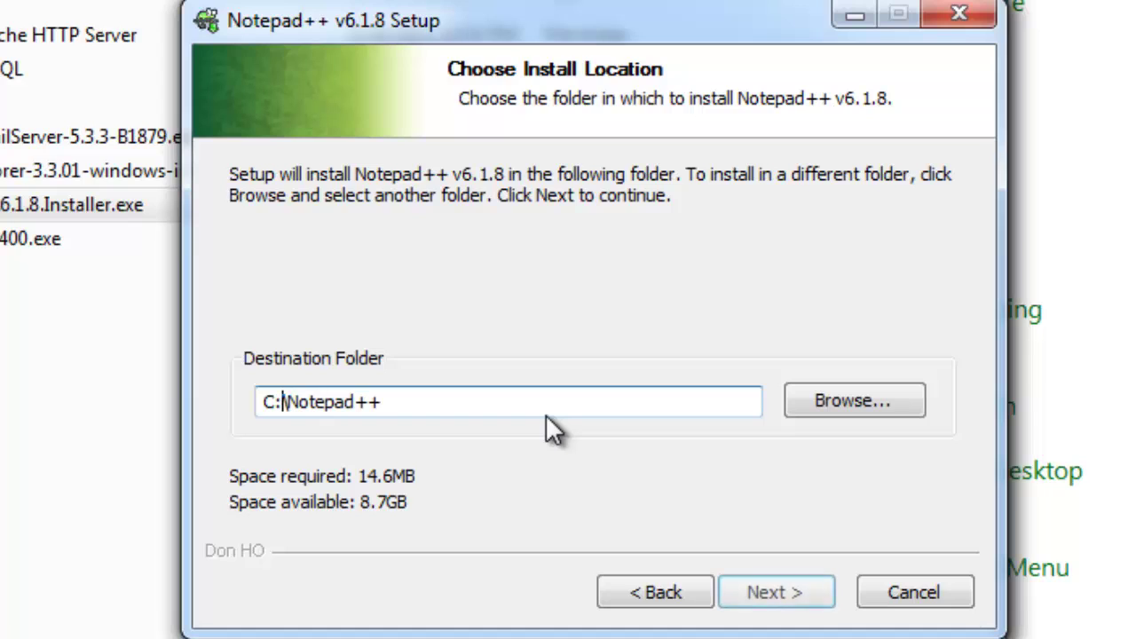
{"action": "key", "text": "End"}
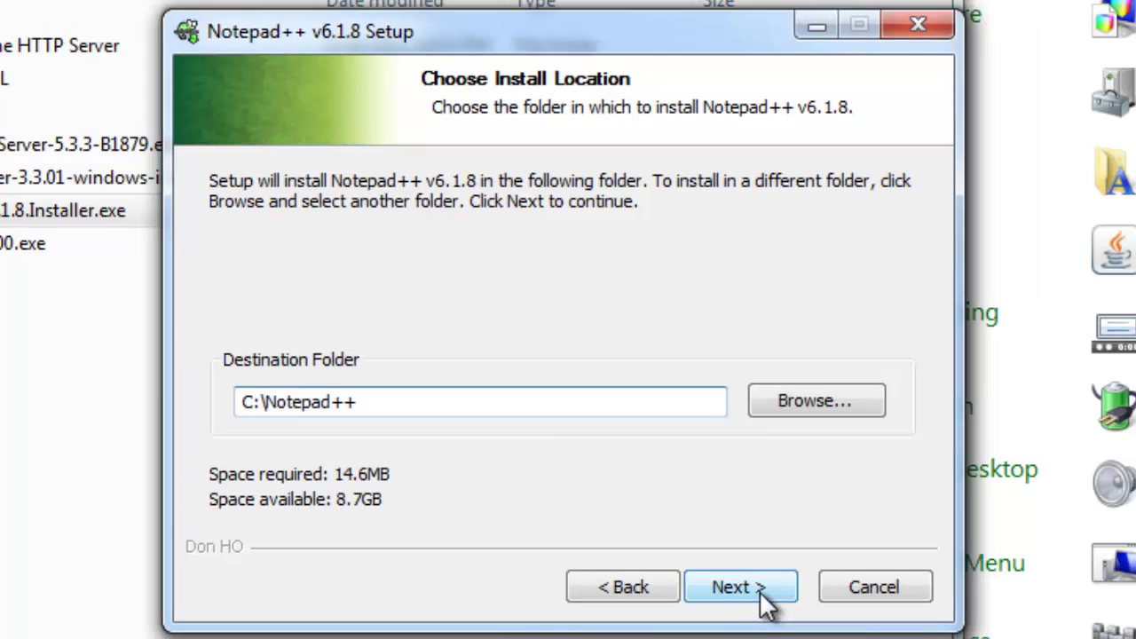
{"action": "left_click", "coordinate": [763, 591]}
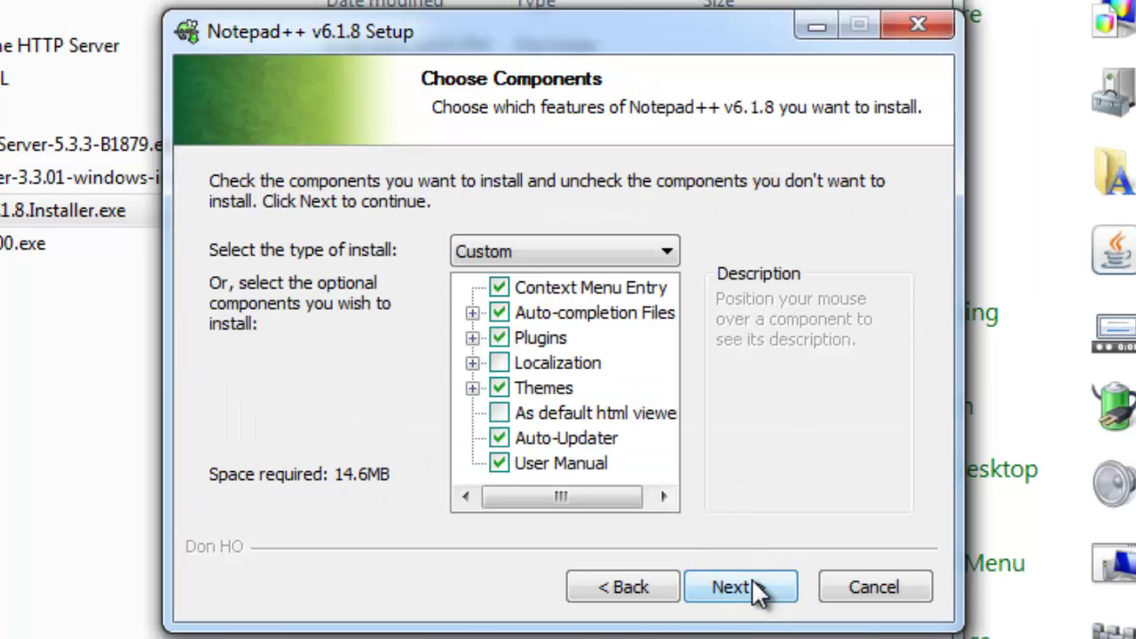
{"action": "left_click", "coordinate": [752, 586]}
{"action": "left_click", "coordinate": [760, 597]}
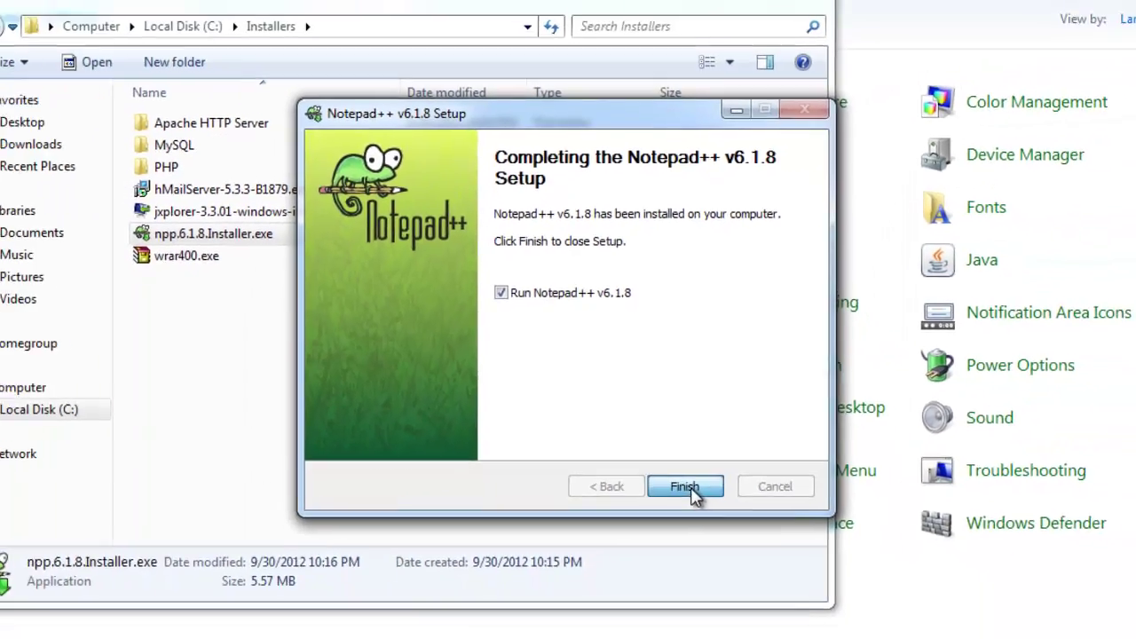
Finish setup to launch Notepad++ with its change.log, then close the editor
{"action": "left_click", "coordinate": [740, 587]}
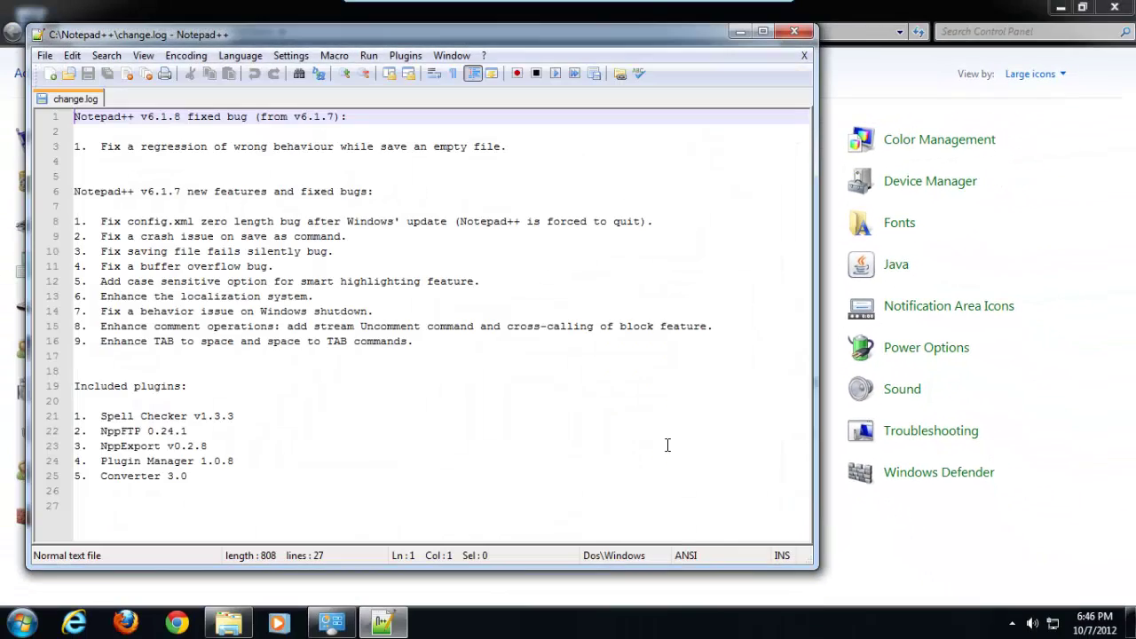
{"action": "left_click", "coordinate": [368, 208]}
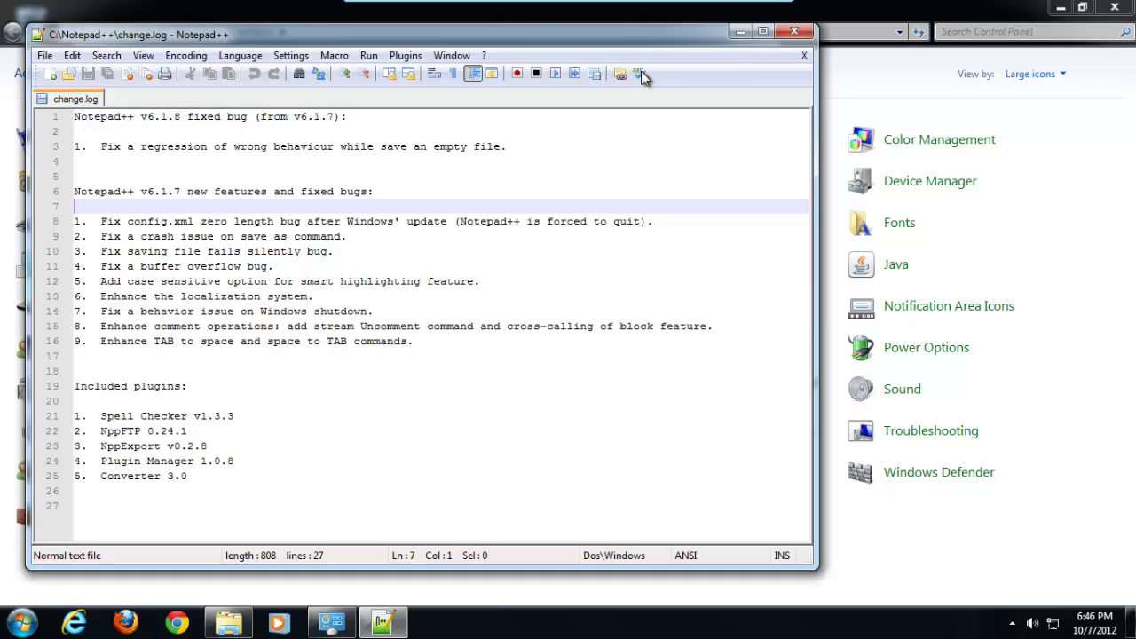
{"action": "left_click", "coordinate": [785, 33]}
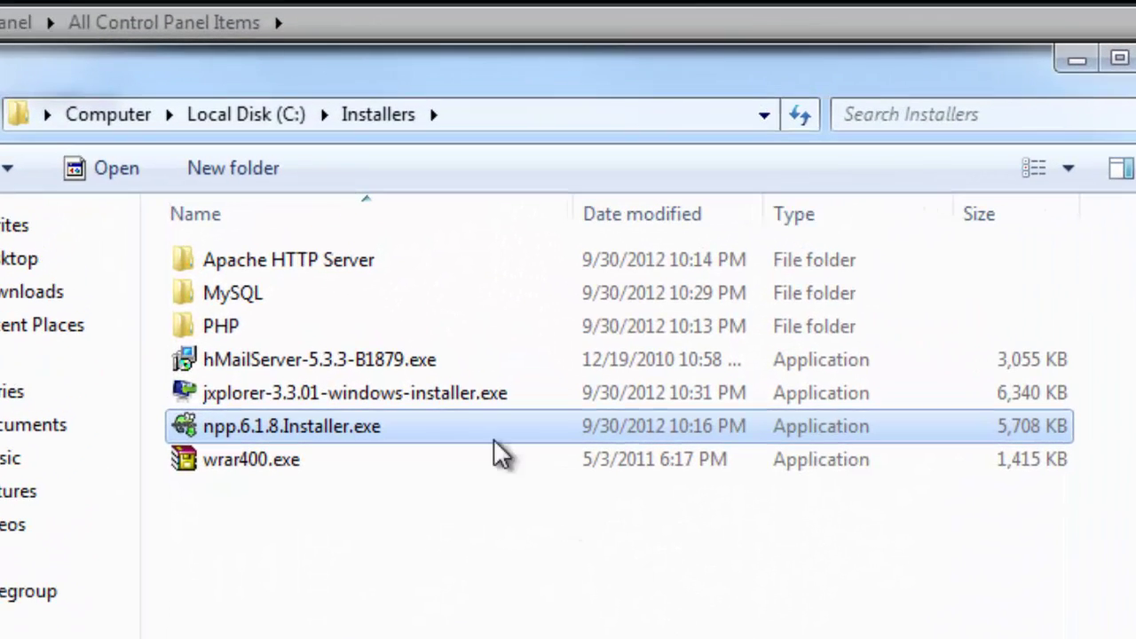
Open the Apache HTTP Server folder and select httpd-2.2.22-win32-x86-openssl-0.9.8t.msi
{"action": "left_click", "coordinate": [387, 260]}
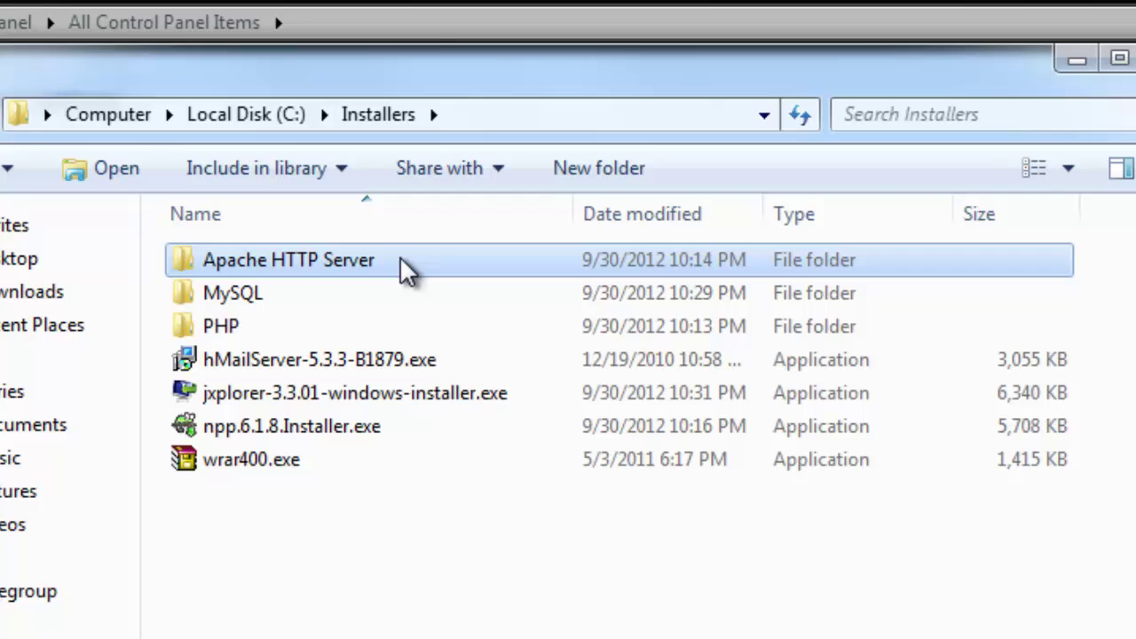
{"action": "double_click", "coordinate": [399, 259]}
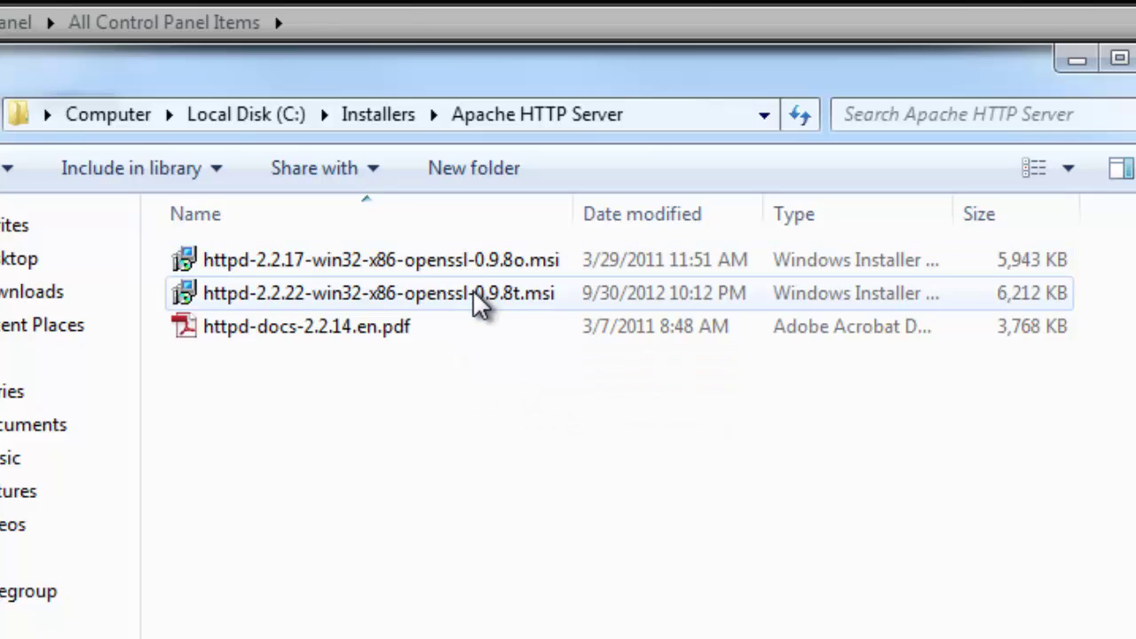
{"action": "left_click", "coordinate": [289, 302]}
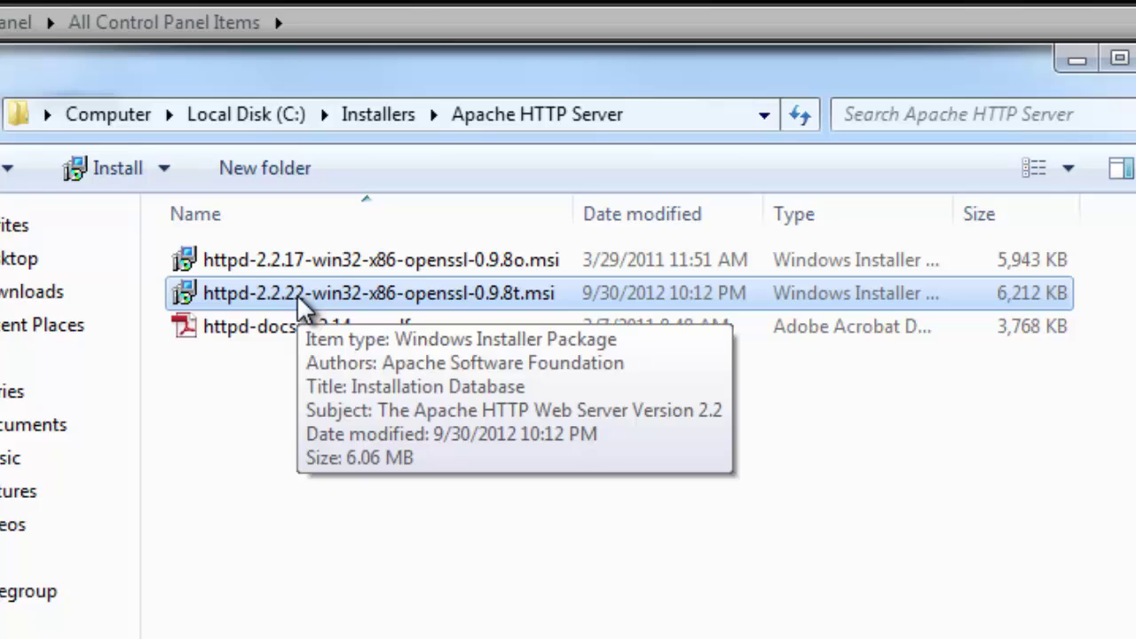
{"action": "left_click", "coordinate": [274, 268]}
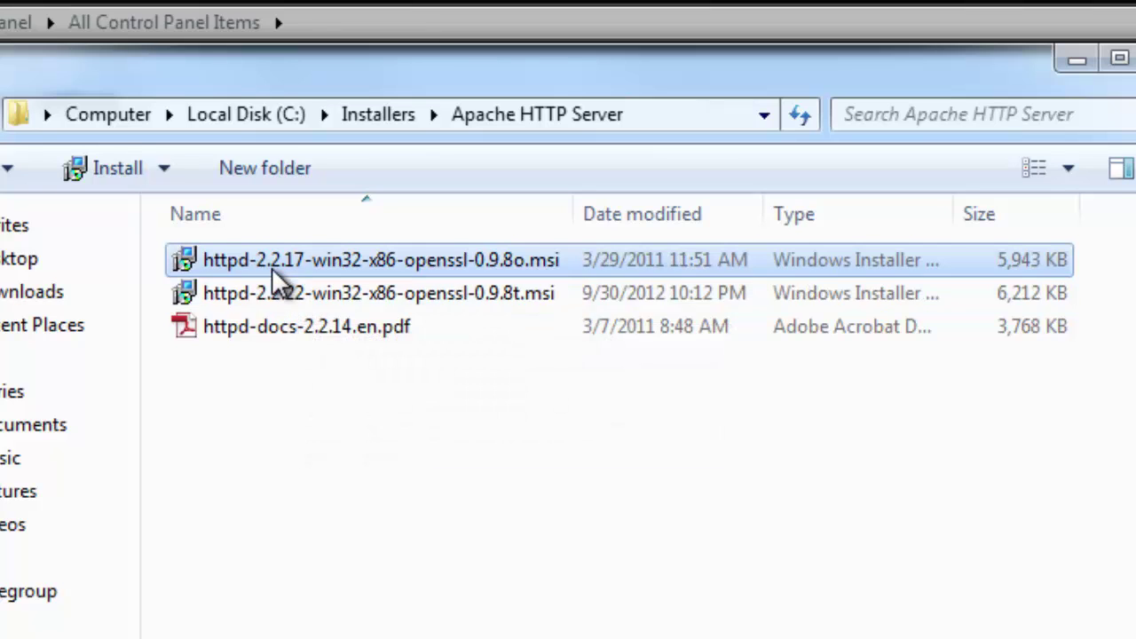
{"action": "left_click", "coordinate": [293, 305]}
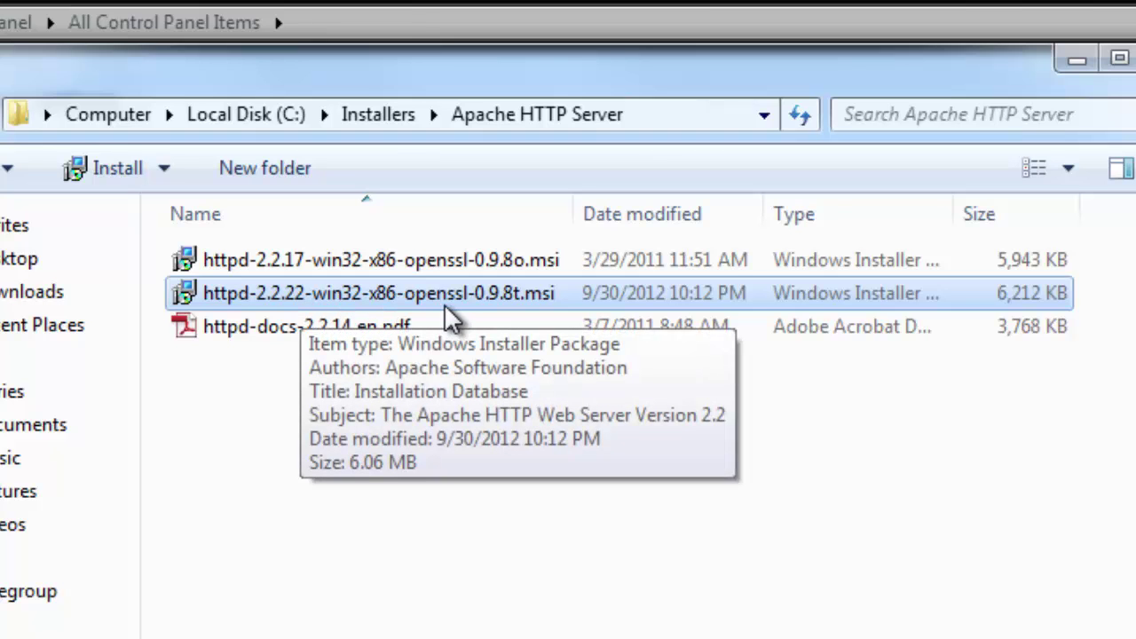
Run the Apache 2.2.22 installer, accept the license, keep default server information and choose Custom setup
{"action": "double_click", "coordinate": [476, 301]}
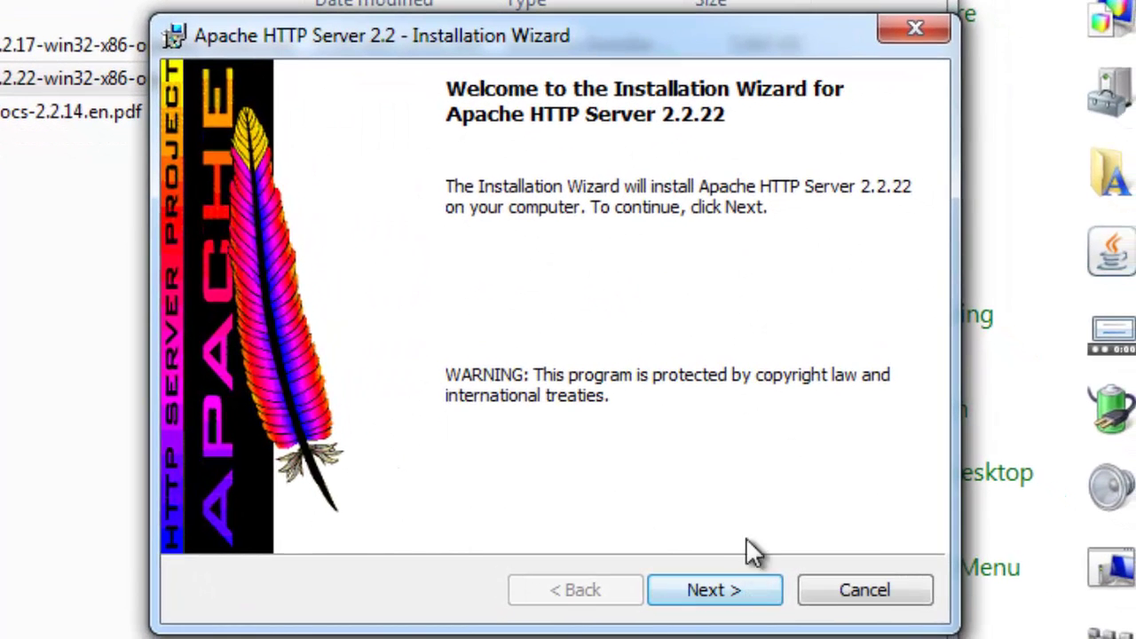
{"action": "left_click", "coordinate": [714, 591]}
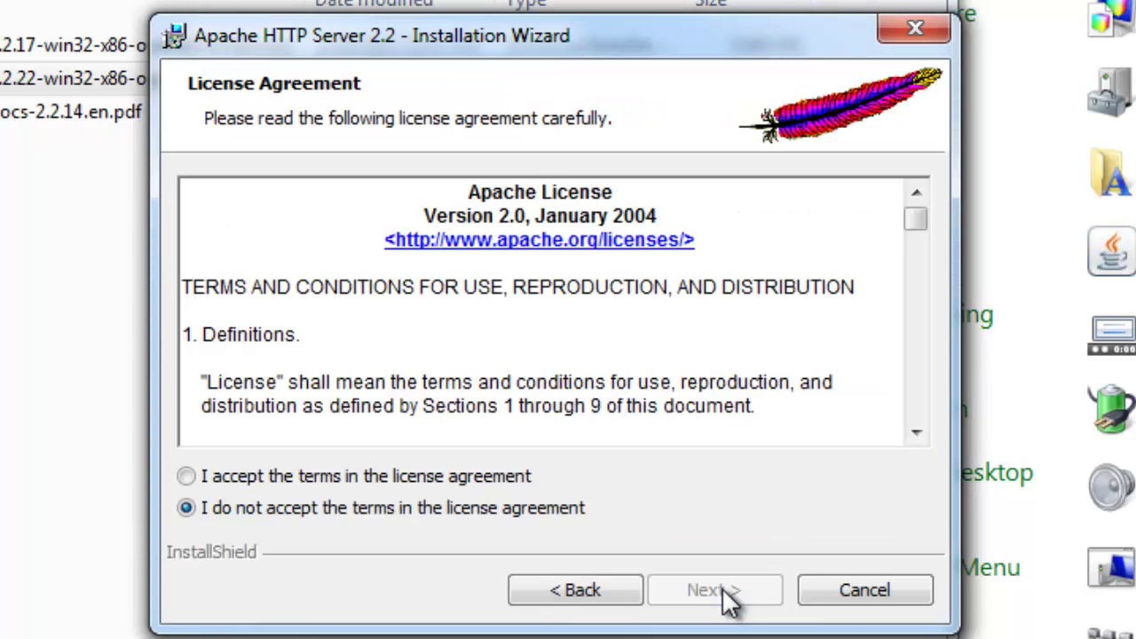
{"action": "left_click", "coordinate": [349, 476]}
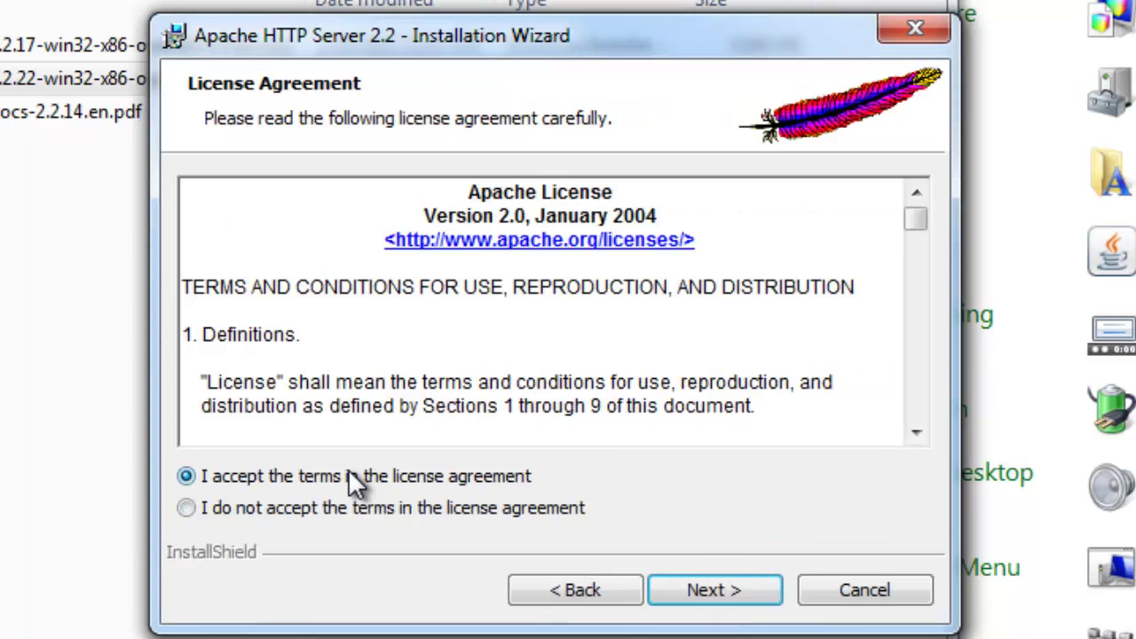
{"action": "left_click", "coordinate": [737, 597]}
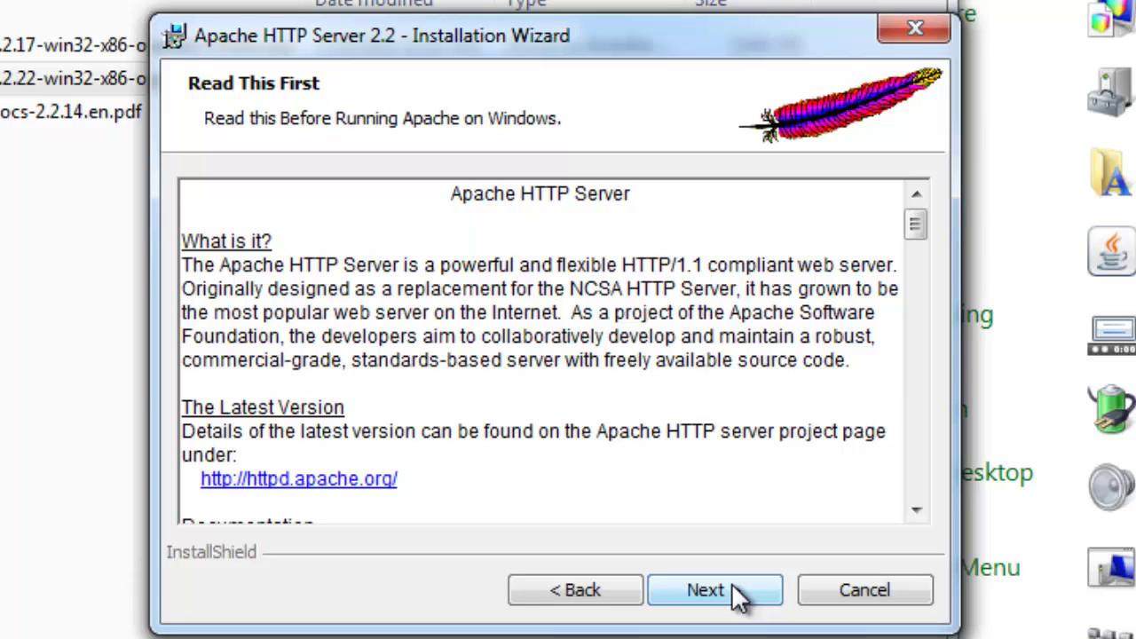
{"action": "left_click", "coordinate": [744, 596]}
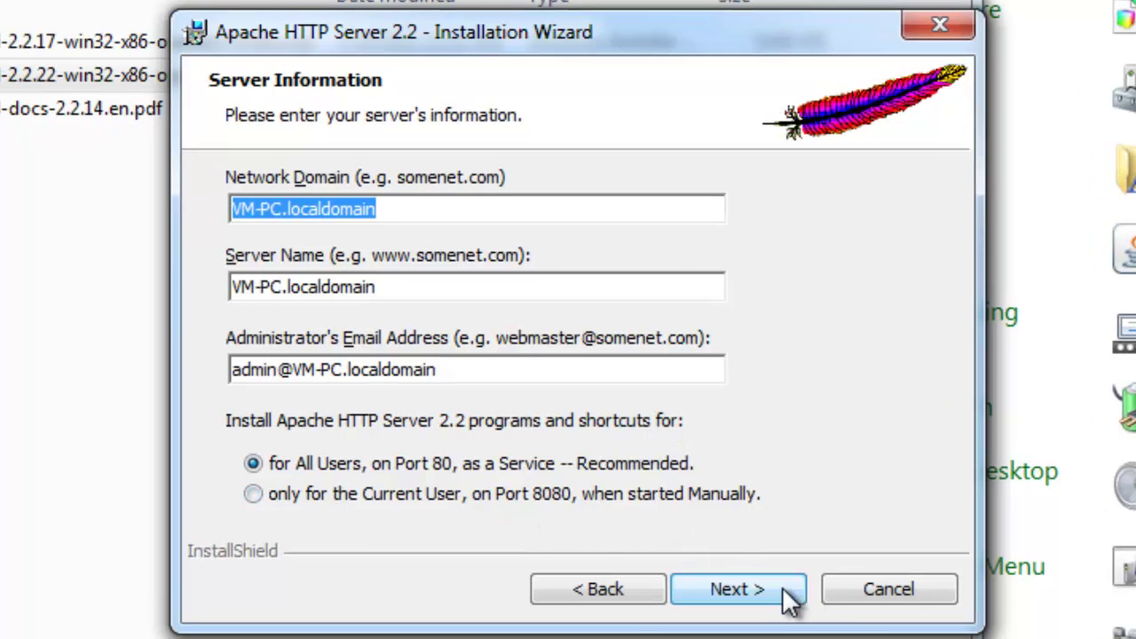
{"action": "left_click", "coordinate": [788, 597]}
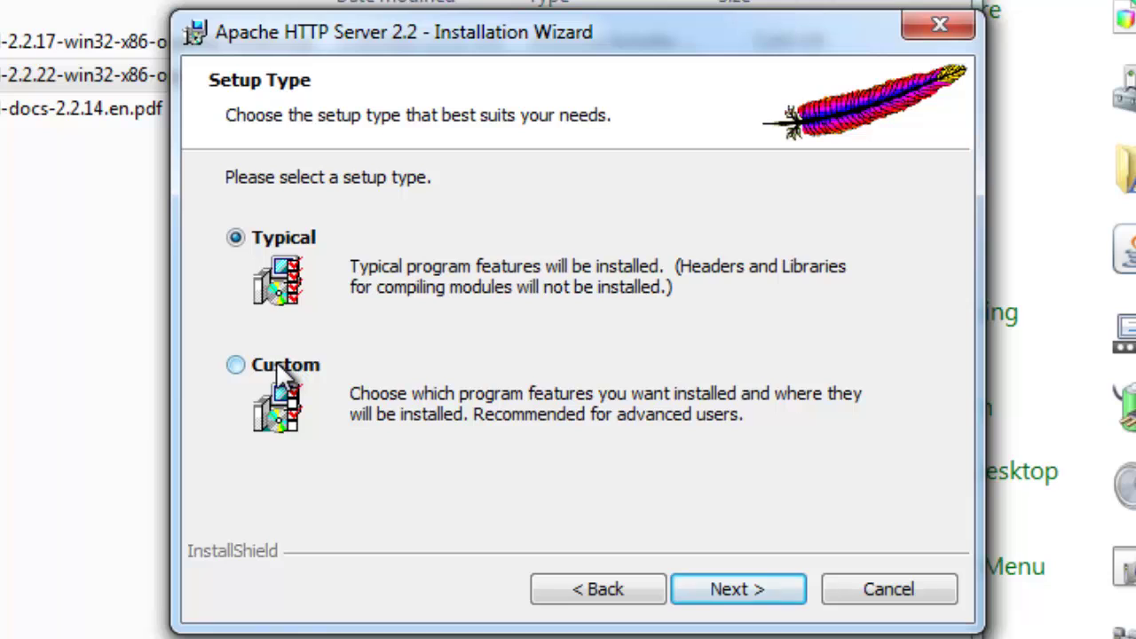
{"action": "left_click", "coordinate": [281, 366]}
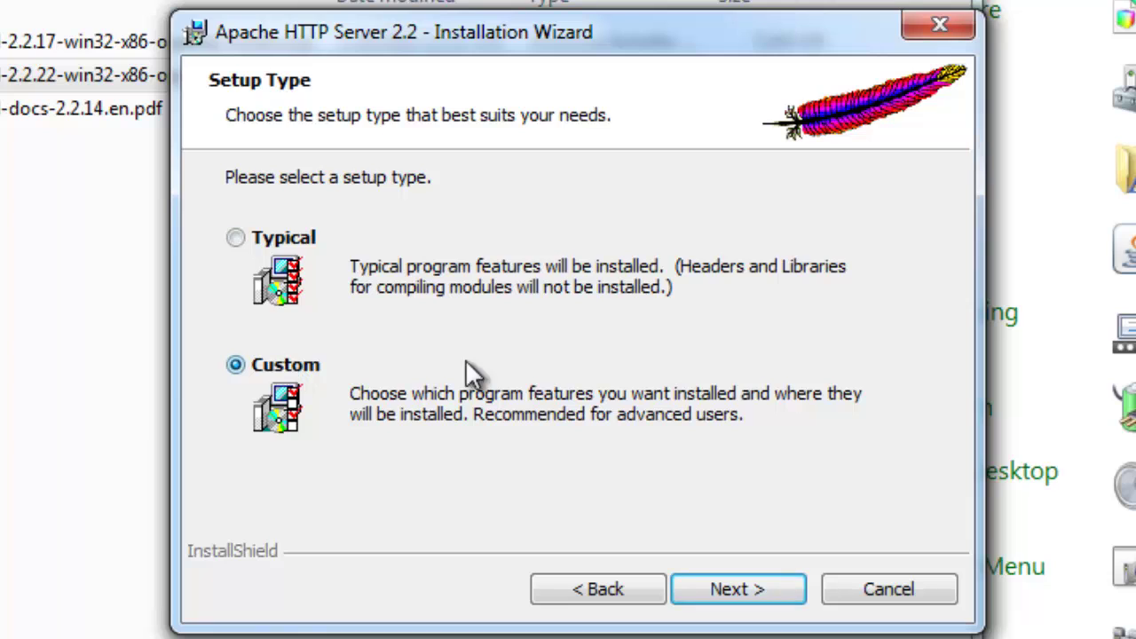
{"action": "left_click", "coordinate": [763, 601]}
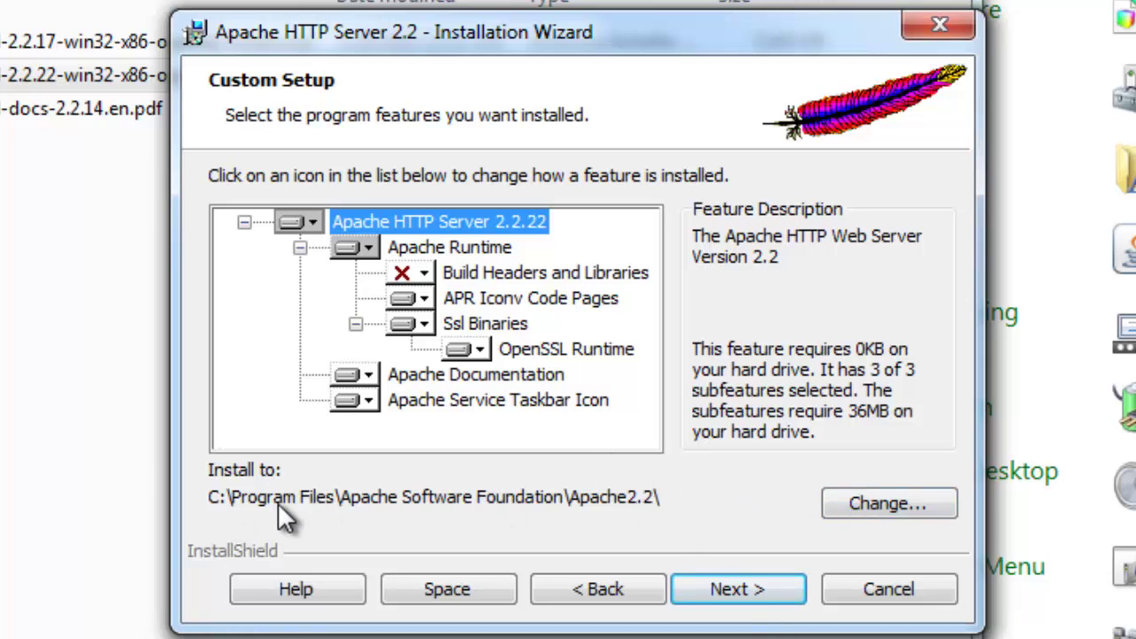
Change the Apache install folder to C:\Apache2.2\ and continue to Ready to Install
{"action": "left_click", "coordinate": [840, 505]}
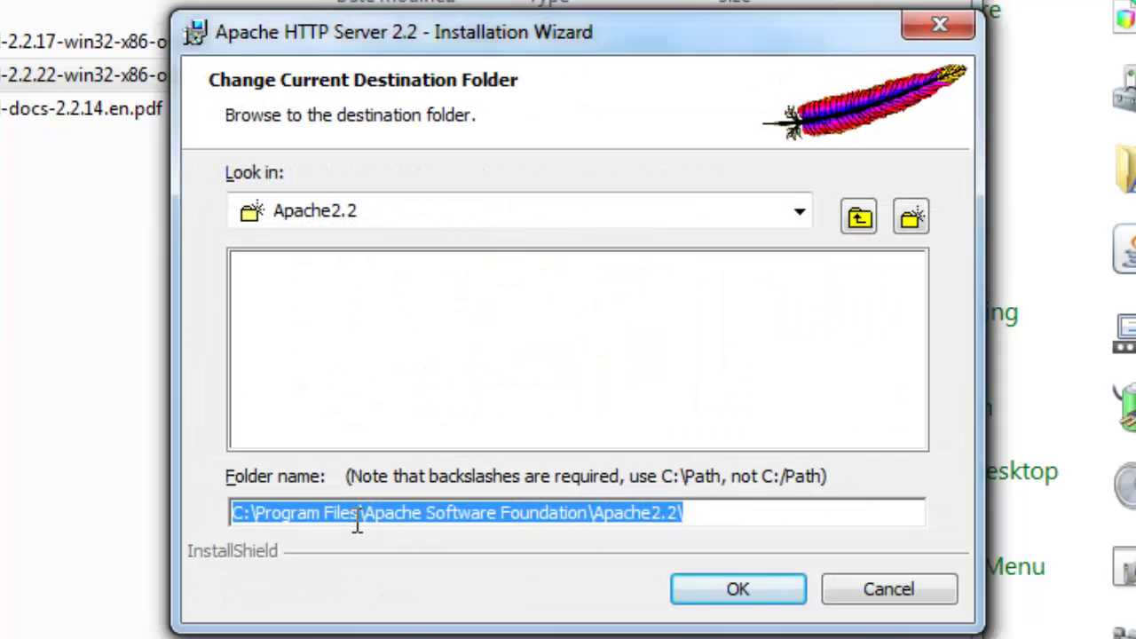
{"action": "left_click", "coordinate": [357, 517]}
{"action": "left_click_drag", "start_coordinate": [590, 516], "coordinate": [257, 520]}
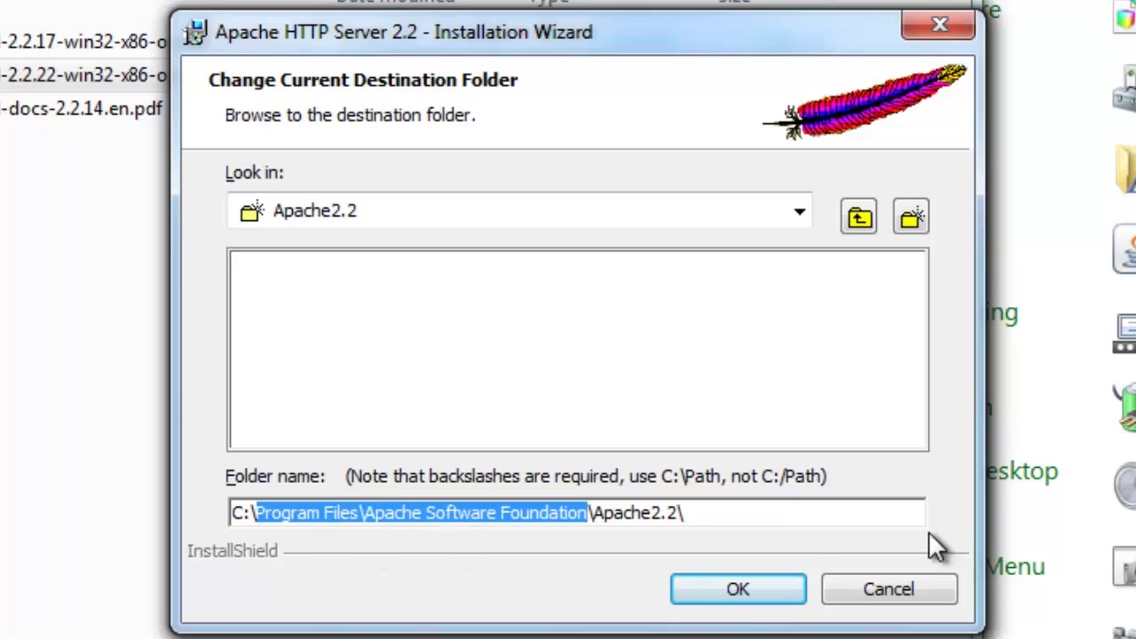
{"action": "key", "text": "BackSpace"}
{"action": "key", "text": "BackSpace"}
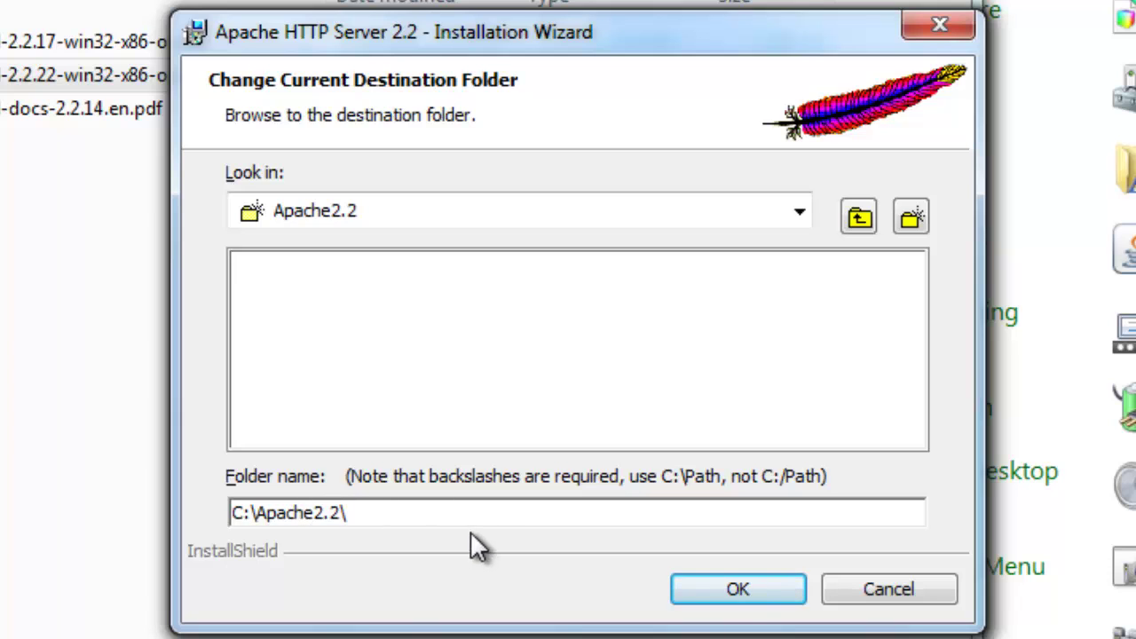
{"action": "left_click", "coordinate": [738, 591]}
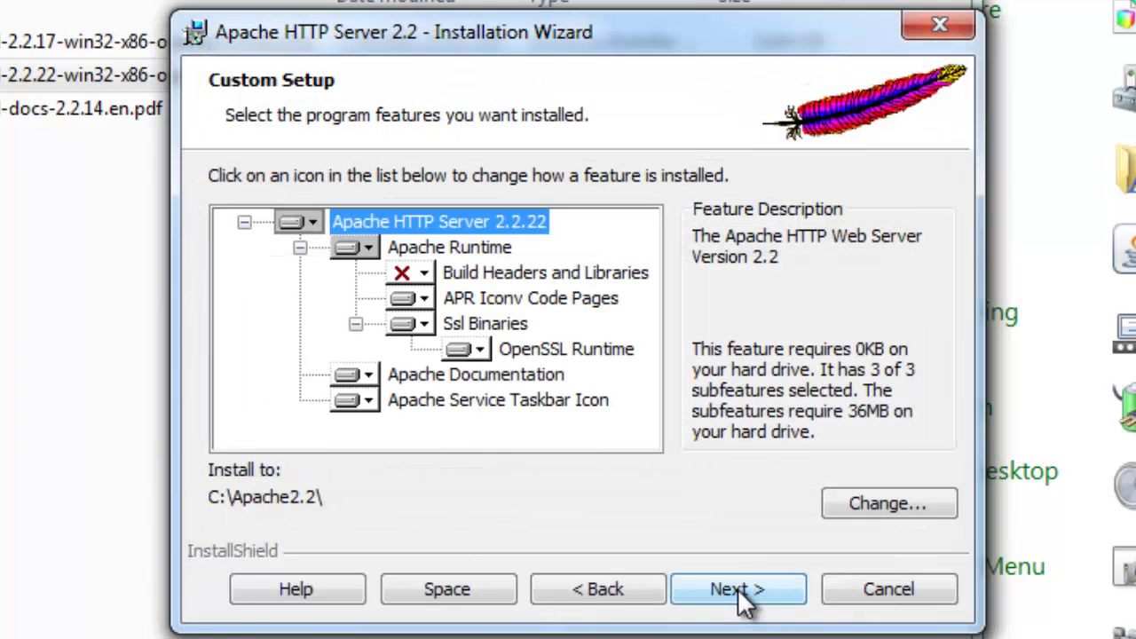
{"action": "left_click", "coordinate": [744, 596]}
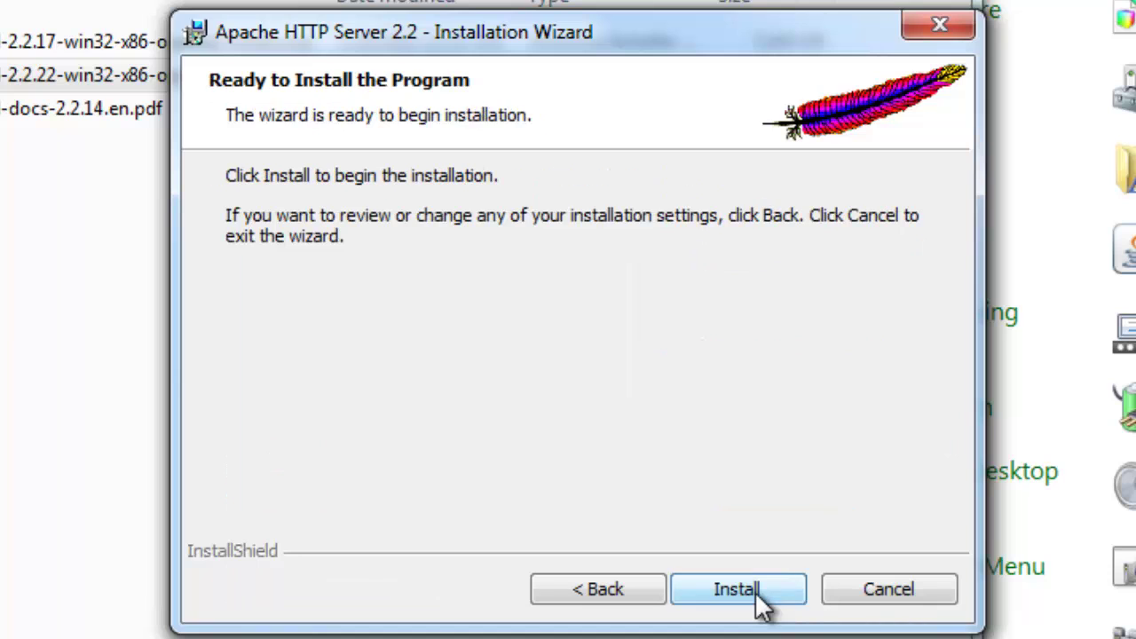
Finish and close the Apache installer, dismiss the Java Update balloon, and check the hidden tray icons
{"action": "left_click", "coordinate": [749, 597]}
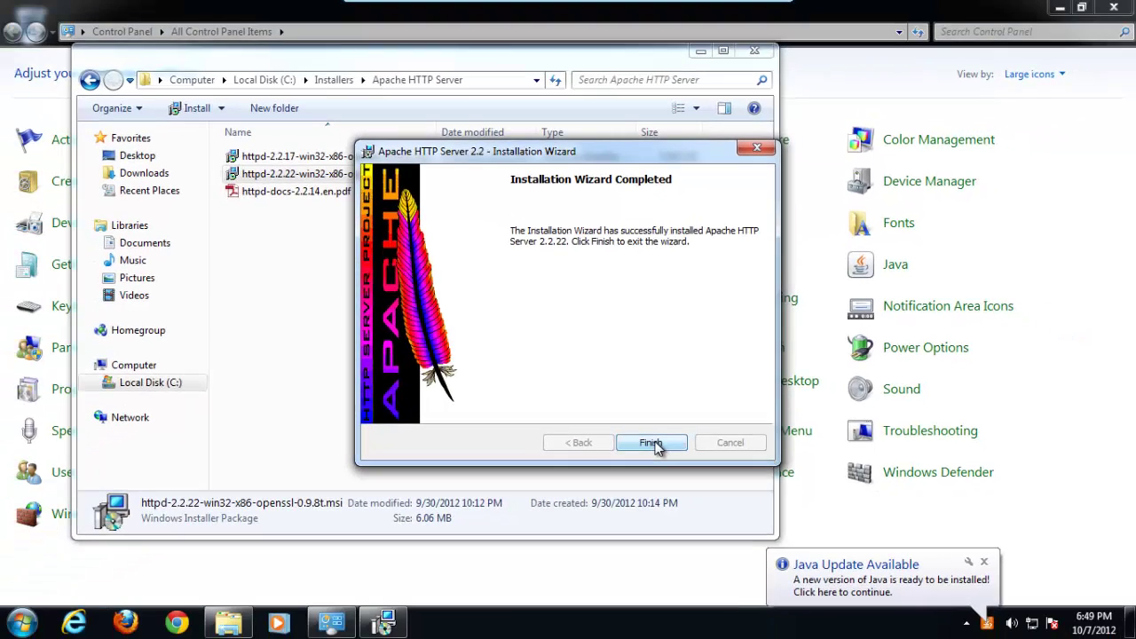
{"action": "left_click", "coordinate": [748, 587]}
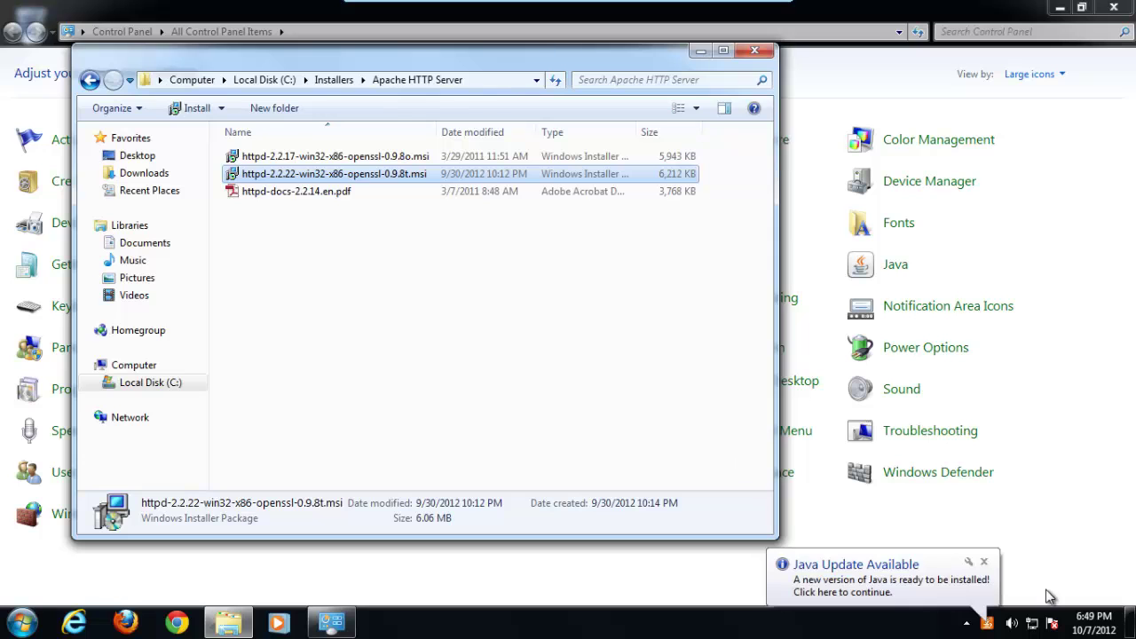
{"action": "left_click", "coordinate": [983, 562]}
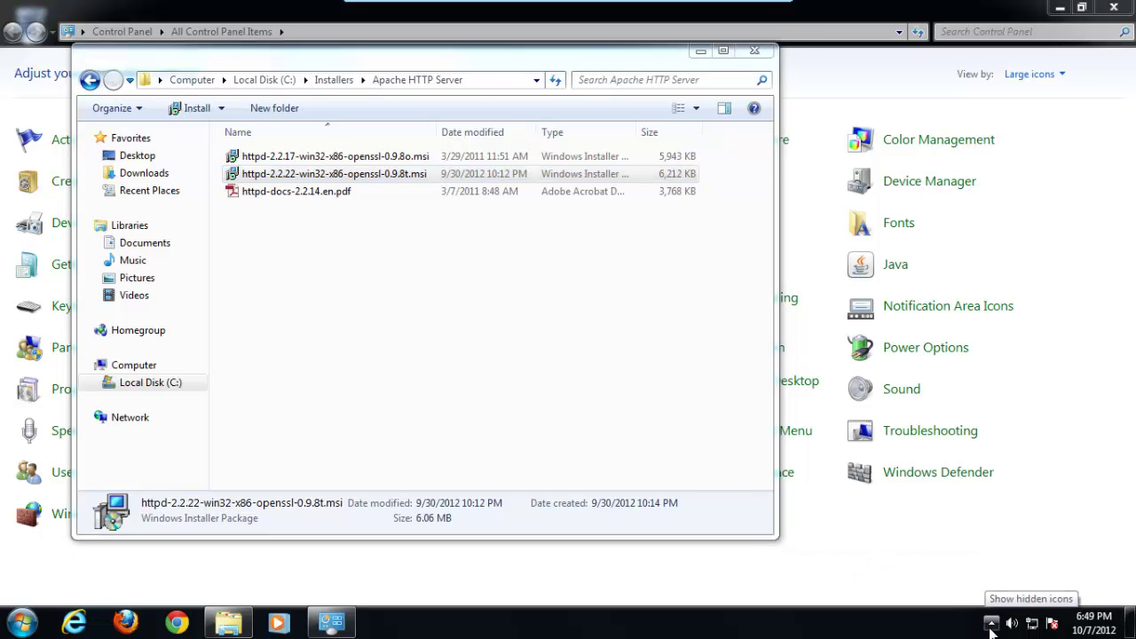
{"action": "left_click", "coordinate": [992, 625]}
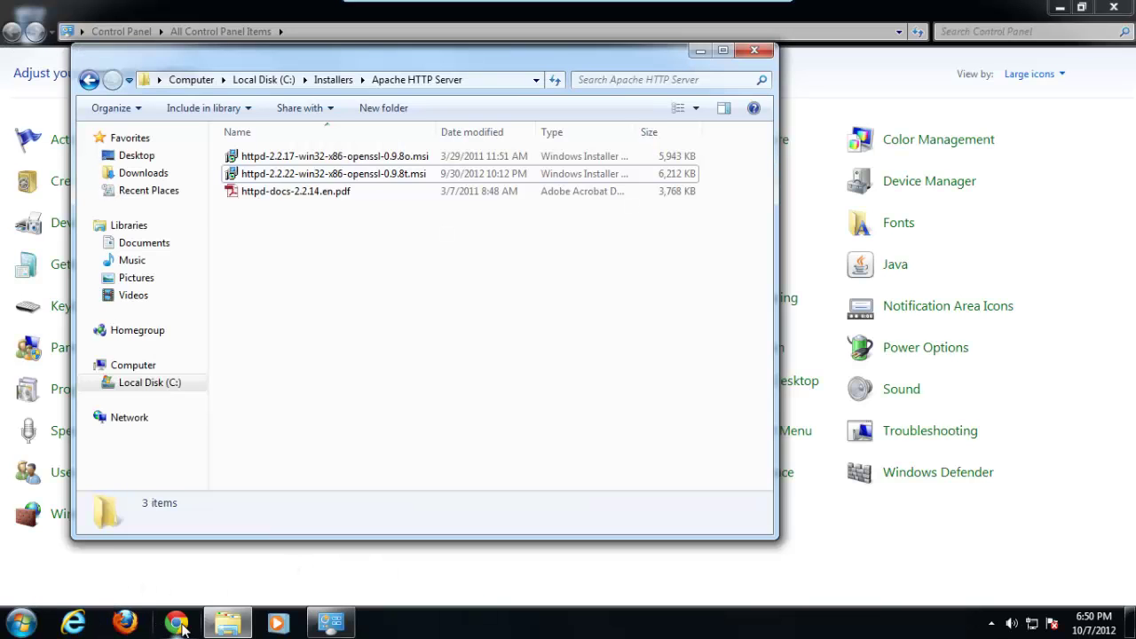
Browse to localhost in Internet Explorer and confirm Apache's 'It works!' page appears
{"action": "left_click", "coordinate": [78, 624]}
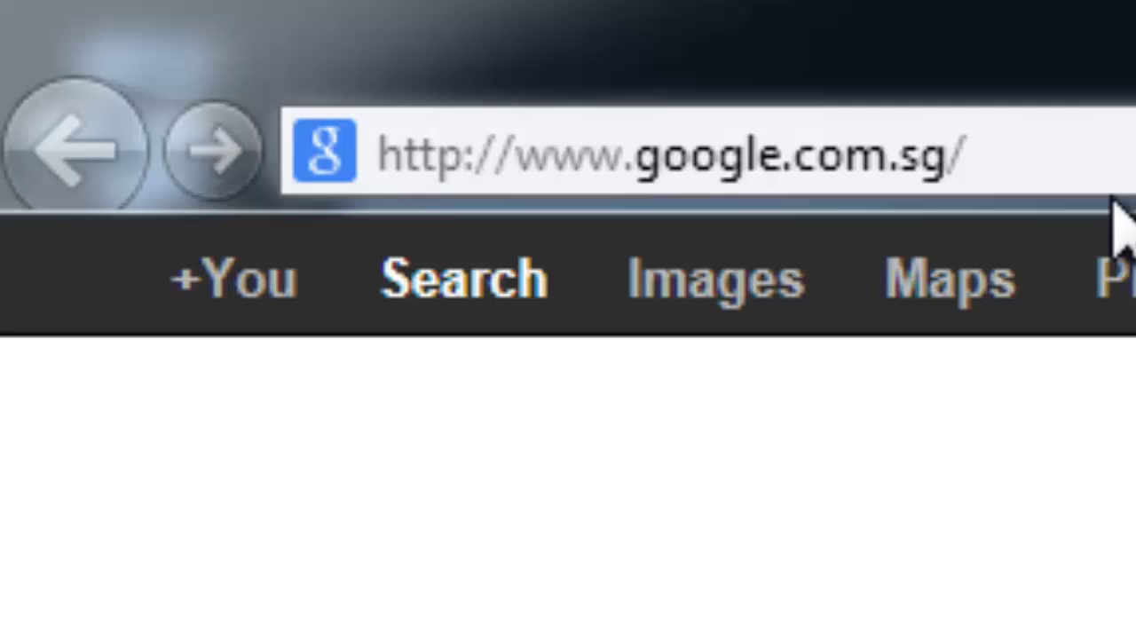
{"action": "left_click", "coordinate": [1124, 168]}
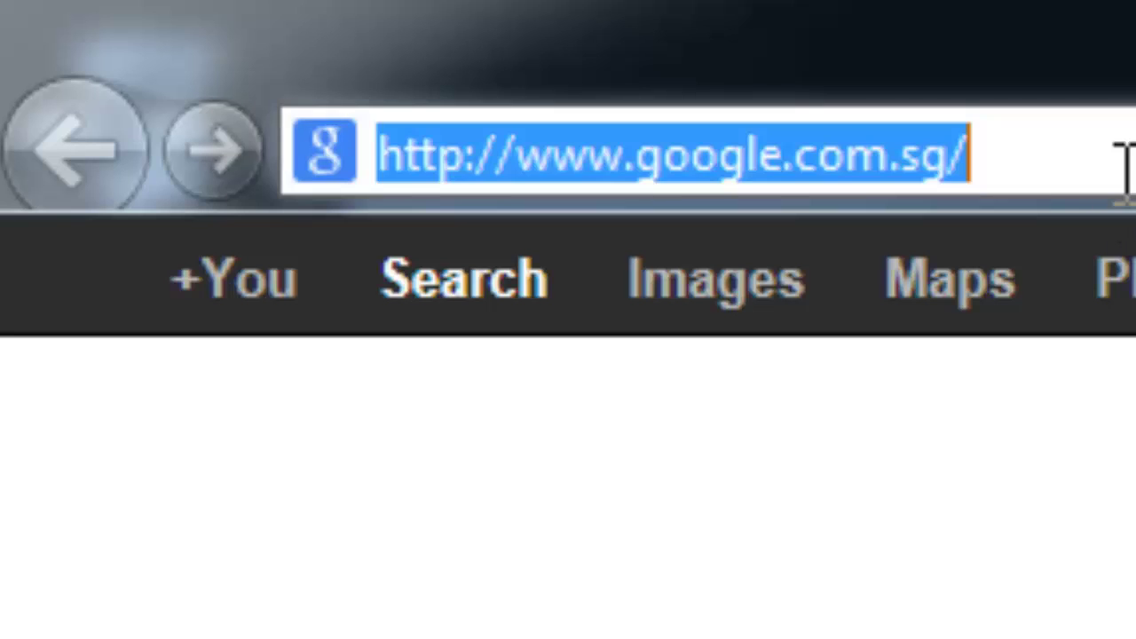
{"action": "type", "text": "localhost"}
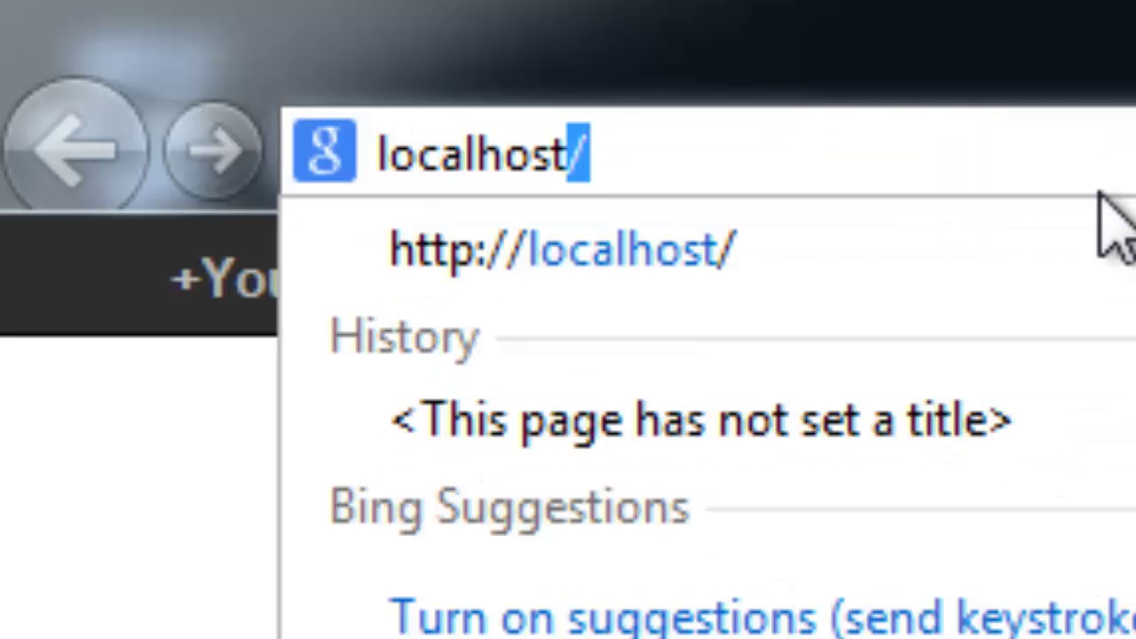
{"action": "key", "text": "Return"}
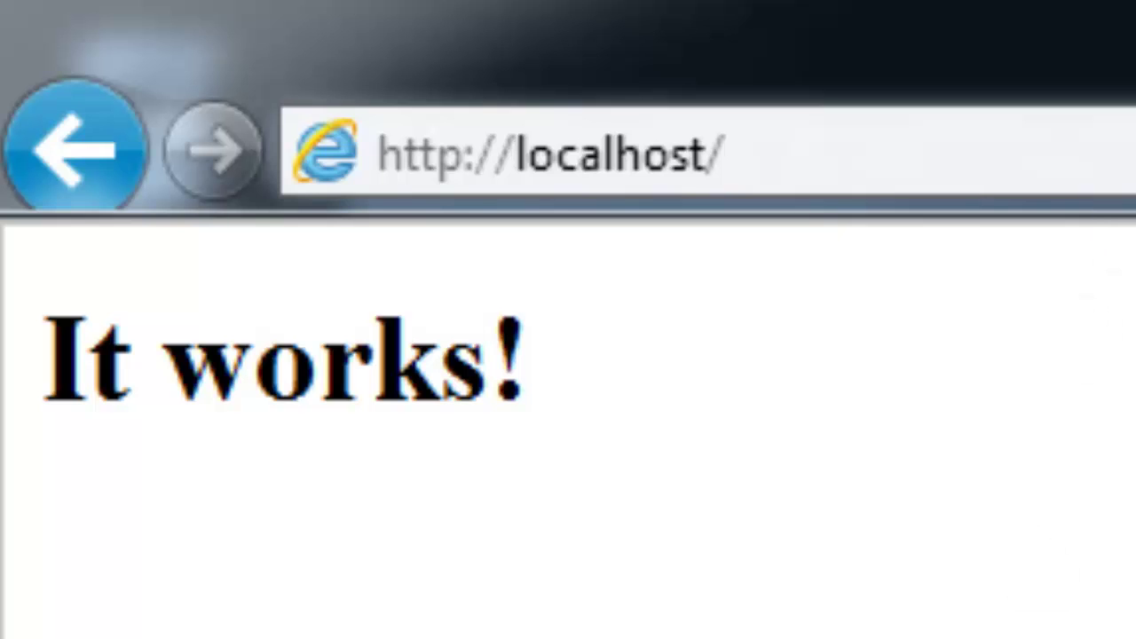
{"action": "left_click_drag", "start_coordinate": [55, 362], "coordinate": [639, 393]}
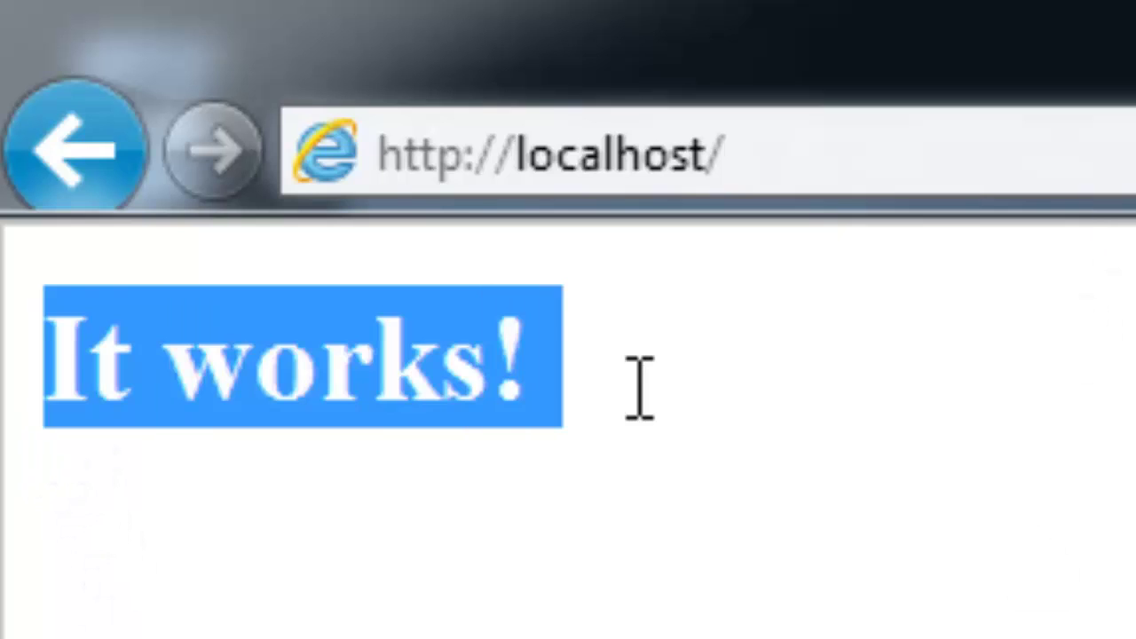
{"action": "left_click", "coordinate": [1047, 451]}
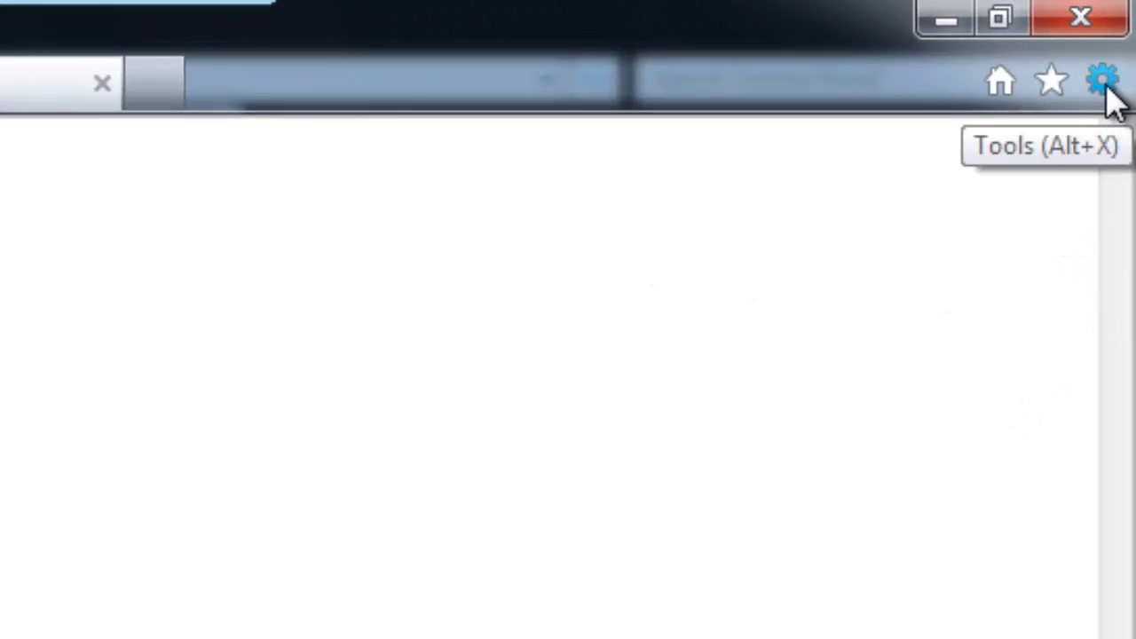
Delete temporary Internet files, cookies and history in Internet Options, then close Internet Explorer
{"action": "left_click", "coordinate": [1107, 89]}
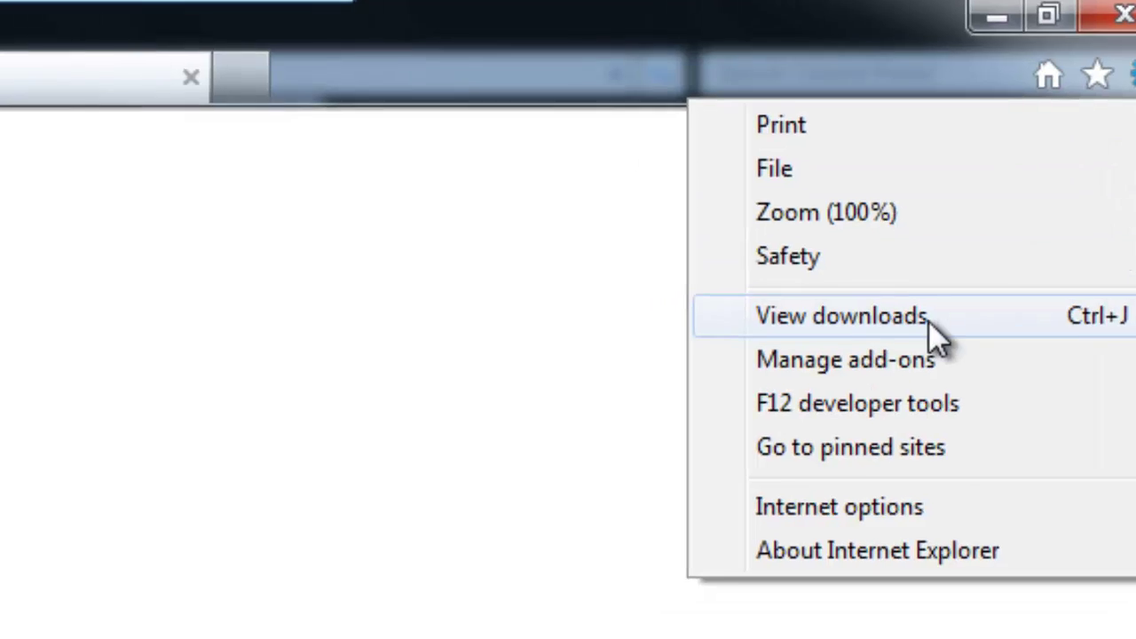
{"action": "left_click", "coordinate": [683, 532]}
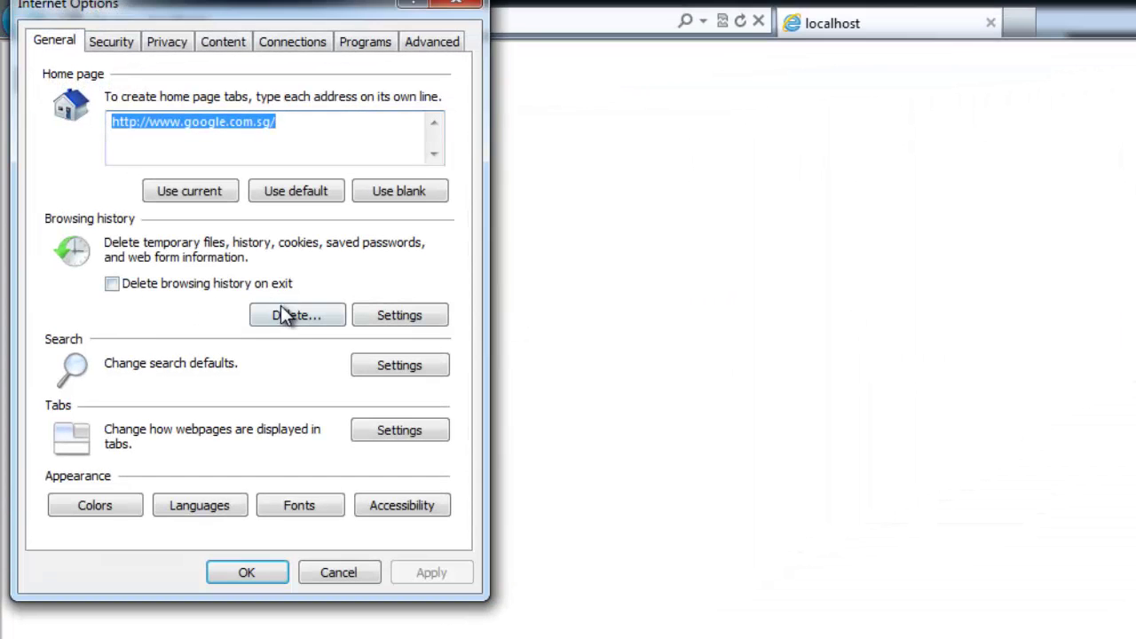
{"action": "left_click", "coordinate": [296, 316]}
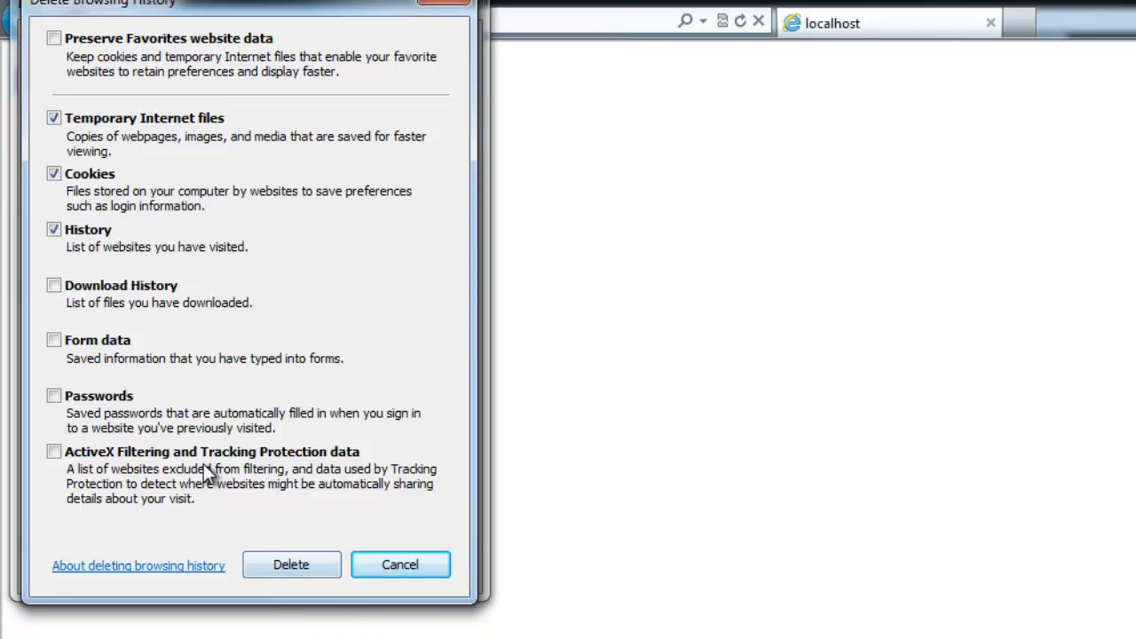
{"action": "left_click", "coordinate": [304, 566]}
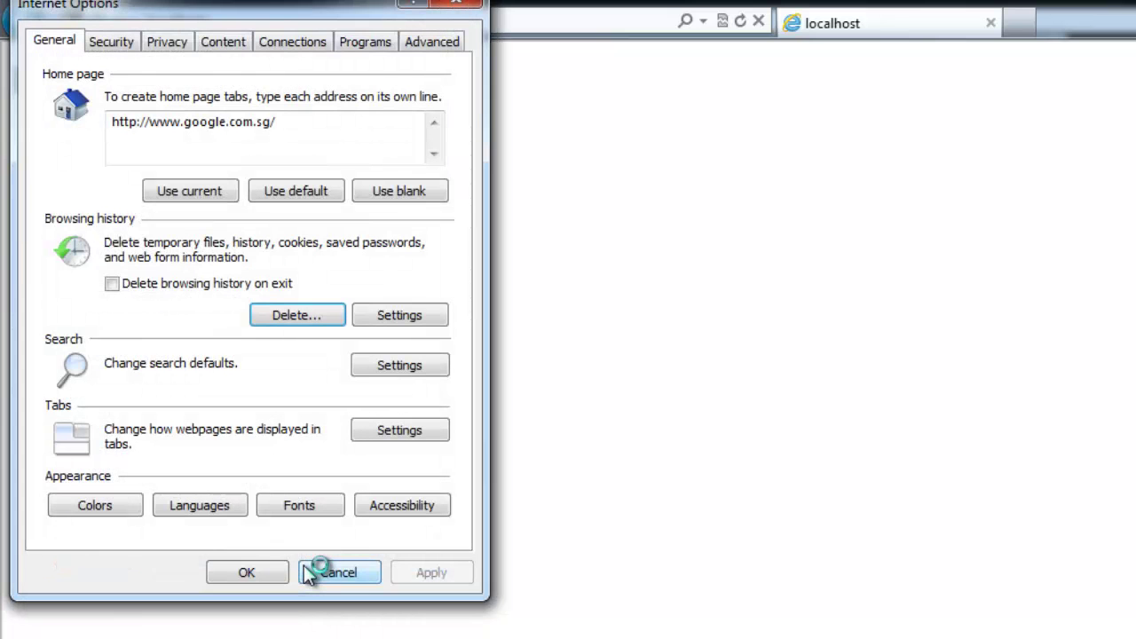
{"action": "left_click", "coordinate": [259, 576]}
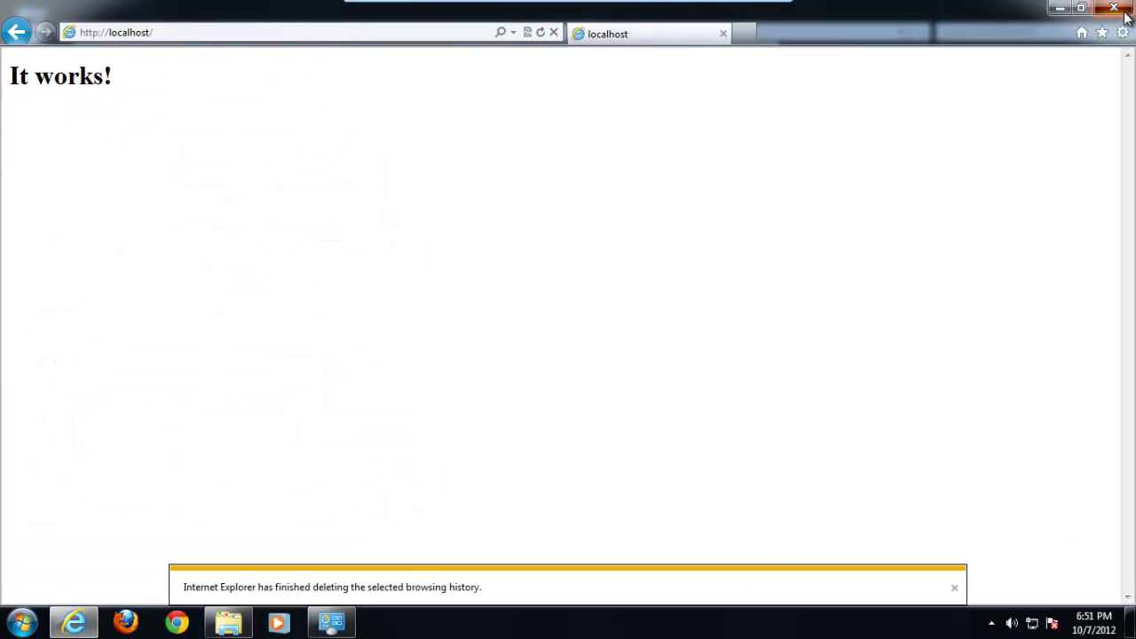
{"action": "left_click", "coordinate": [1123, 14]}
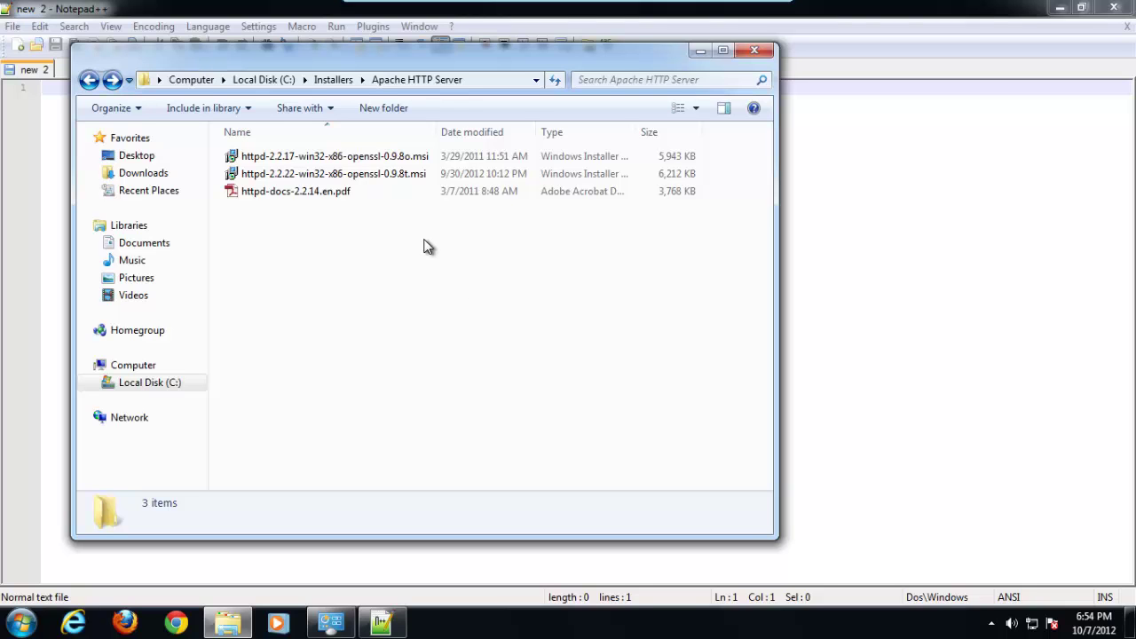
Browse to the C:\Apache2.2\conf folder in Windows Explorer
{"action": "left_click", "coordinate": [277, 80]}
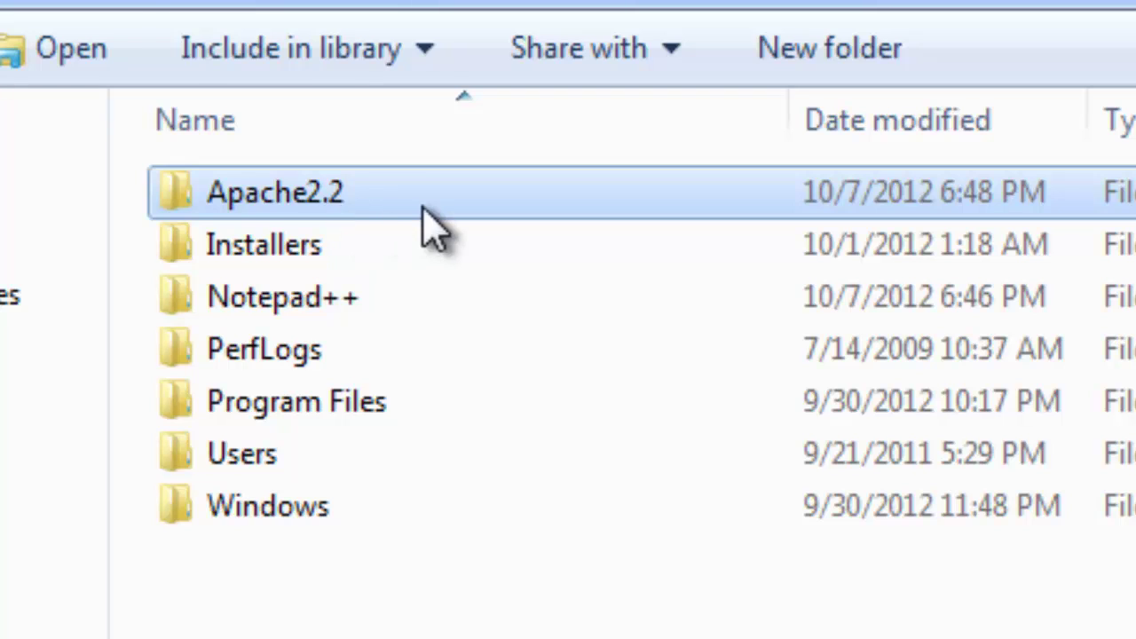
{"action": "double_click", "coordinate": [425, 213]}
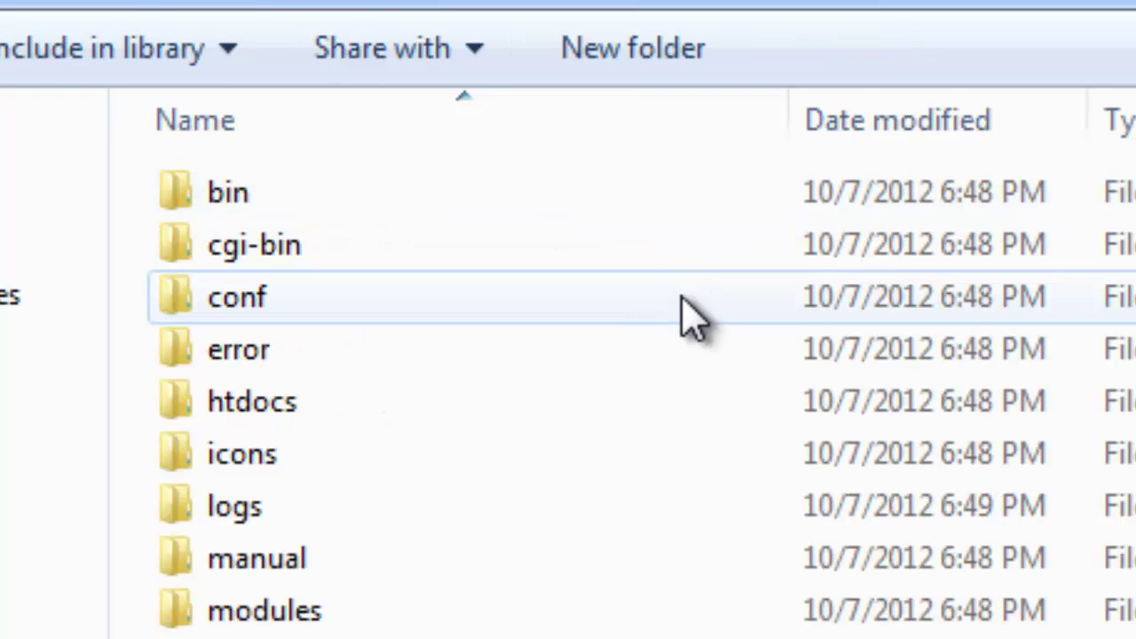
{"action": "left_click", "coordinate": [418, 310]}
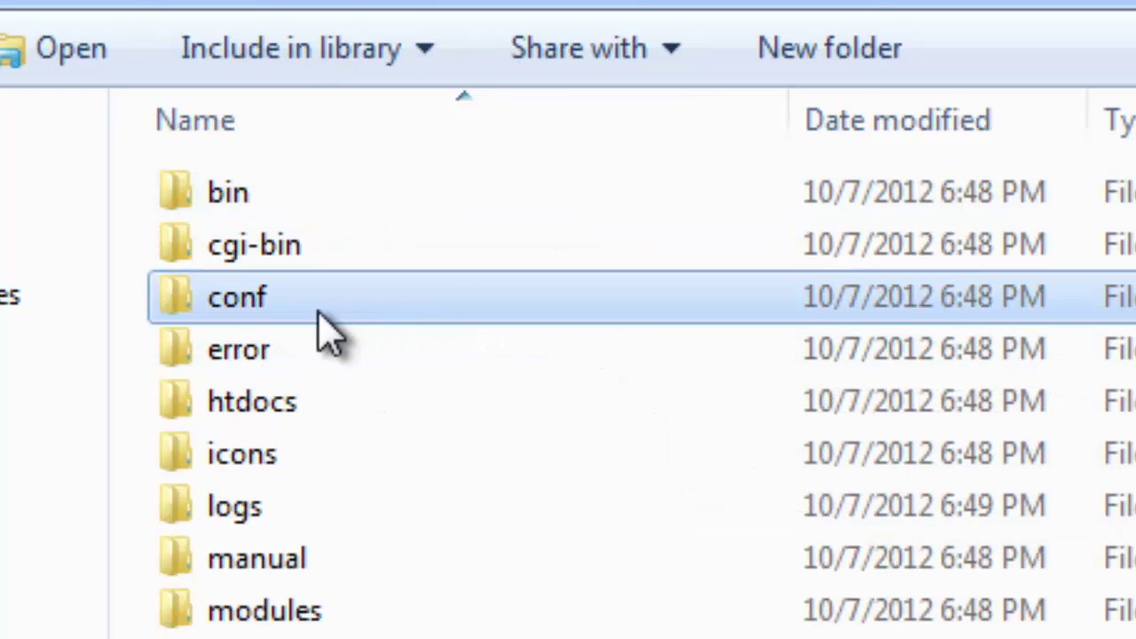
{"action": "mouse_move", "coordinate": [359, 333]}
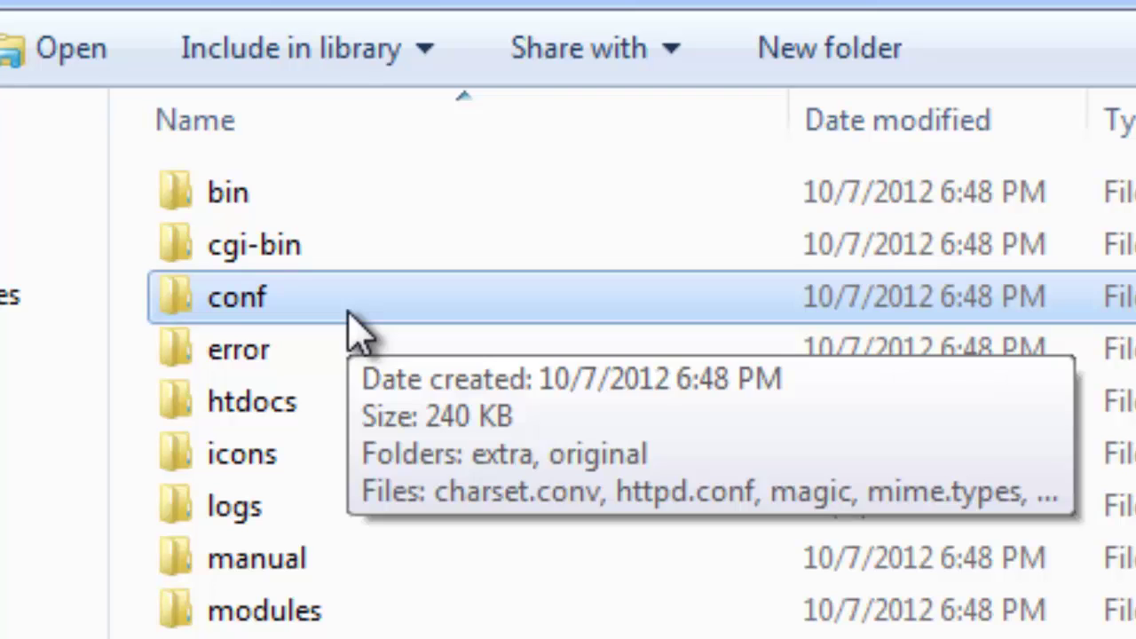
{"action": "double_click", "coordinate": [348, 312]}
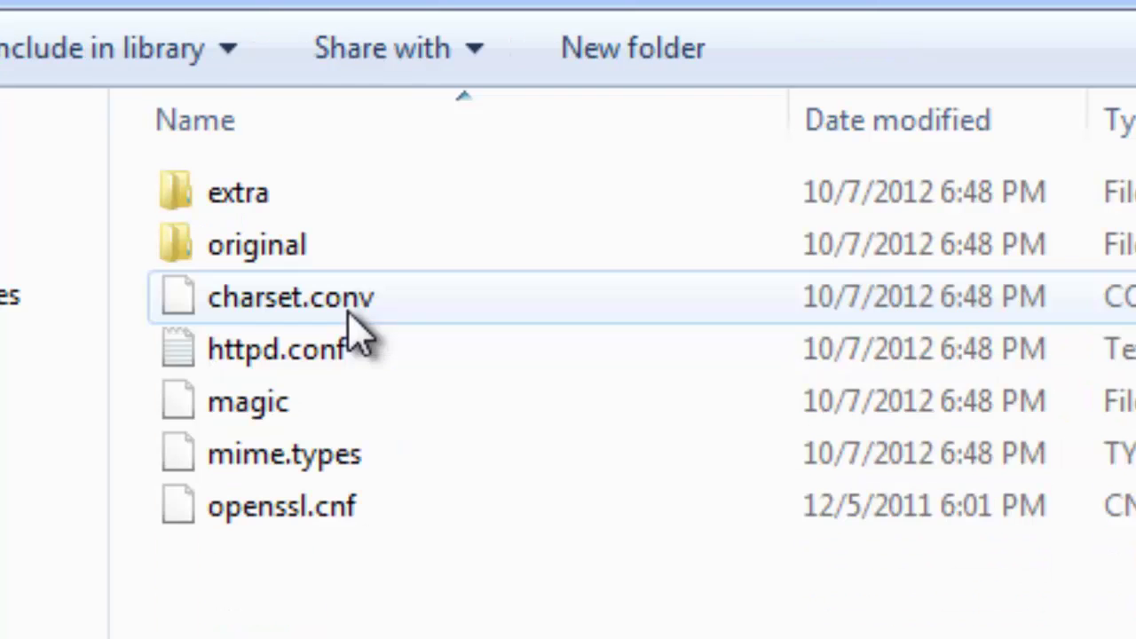
Open httpd.conf in Notepad++ using Edit with Notepad++
{"action": "left_click", "coordinate": [461, 348]}
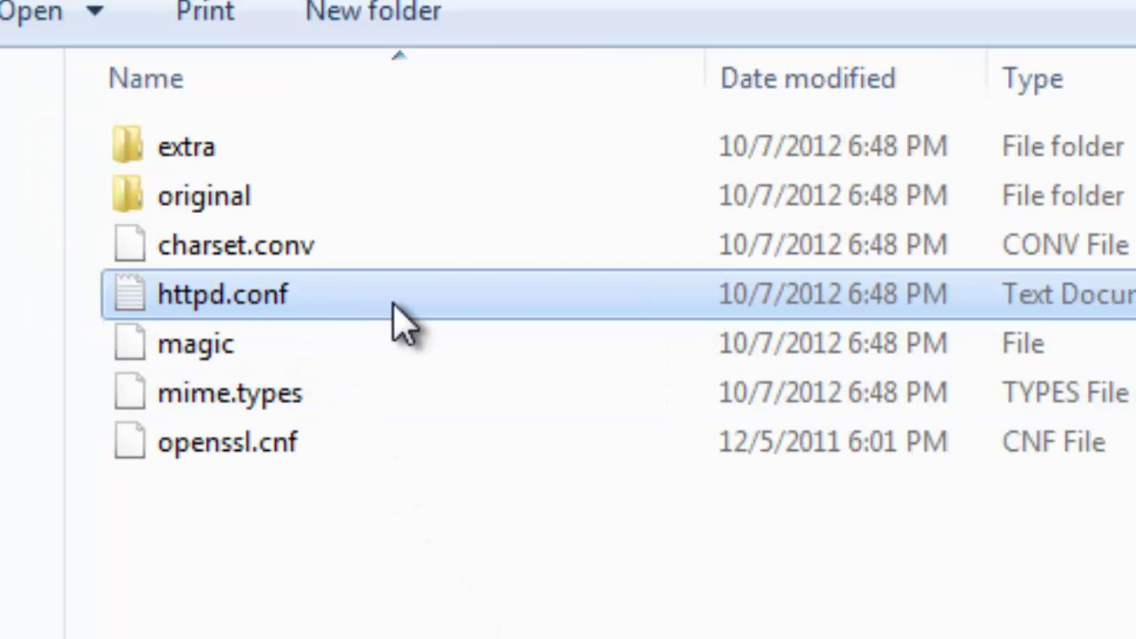
{"action": "key", "text": "F2"}
{"action": "key", "text": "Escape"}
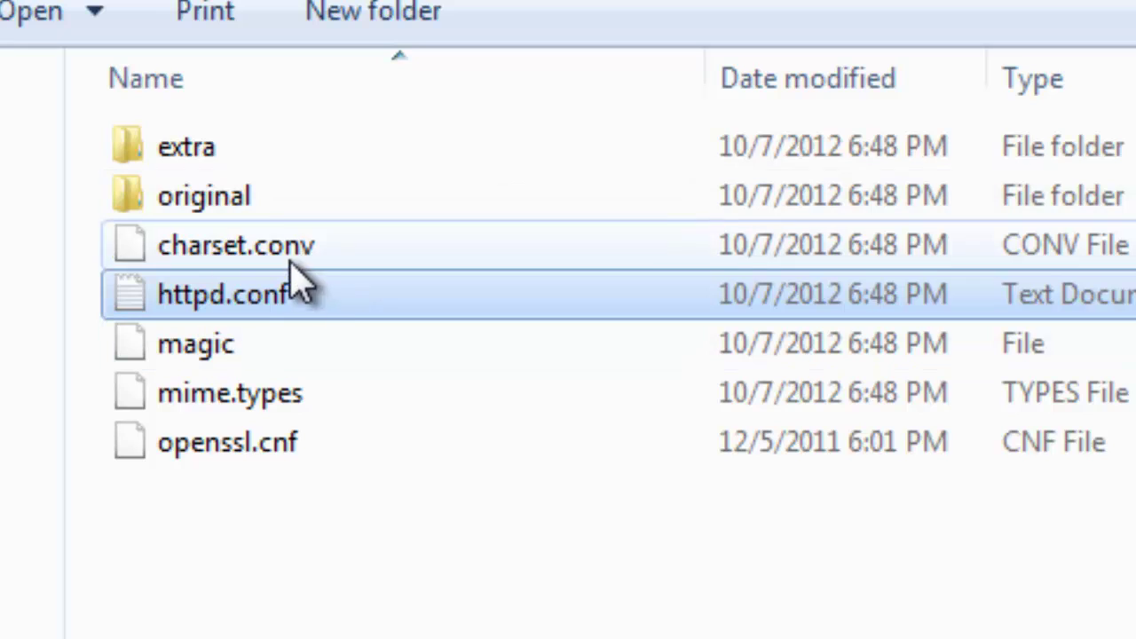
{"action": "right_click", "coordinate": [374, 304]}
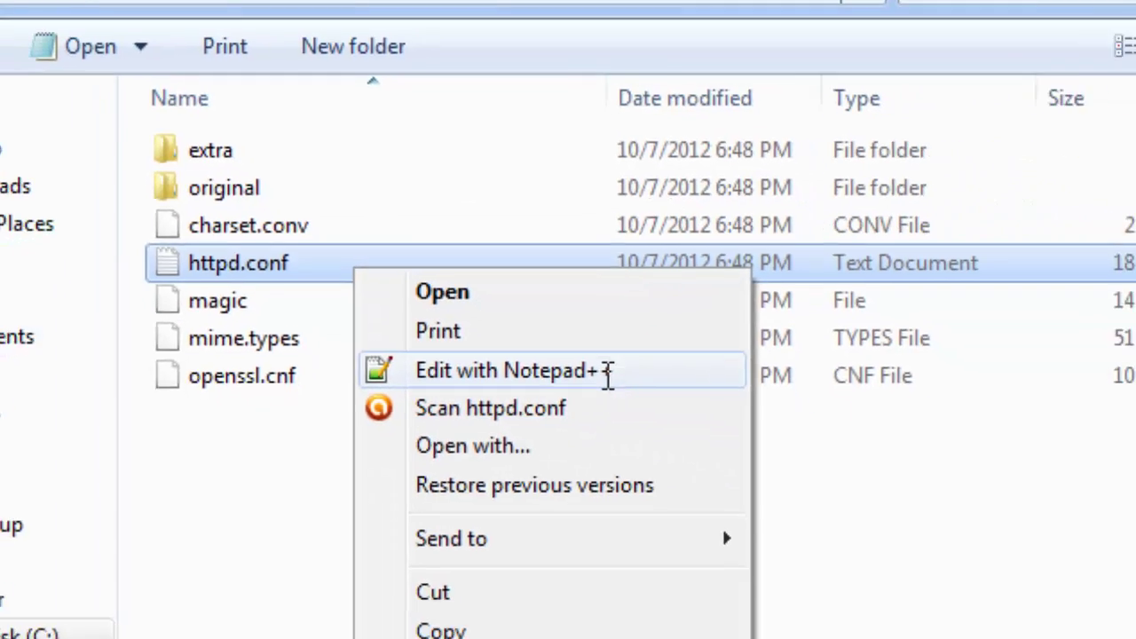
{"action": "left_click", "coordinate": [706, 444]}
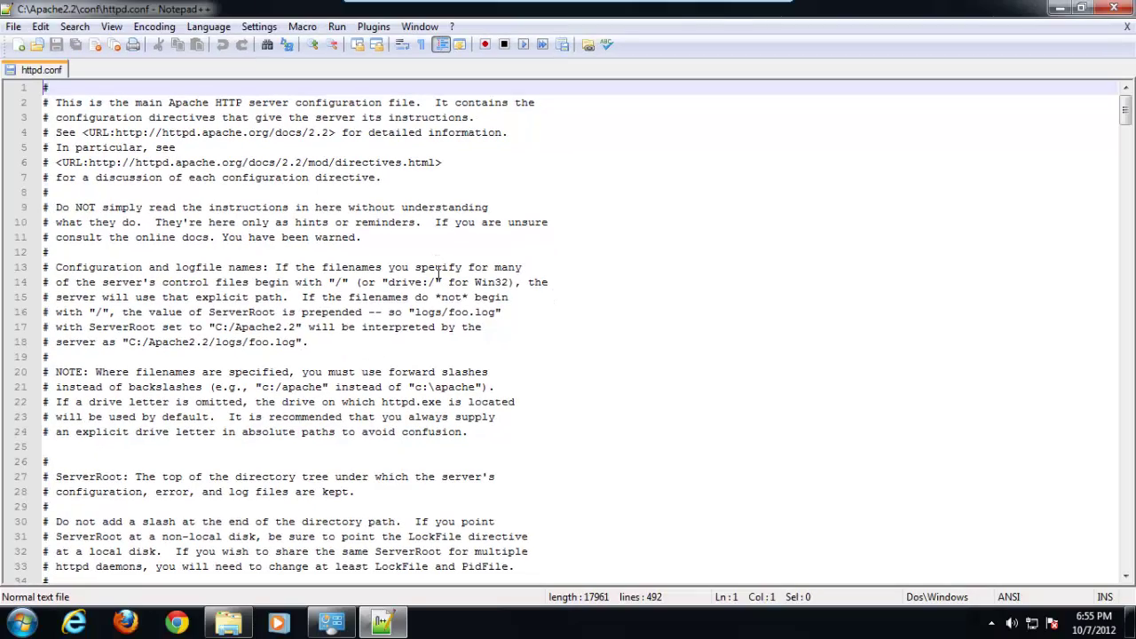
{"action": "left_click", "coordinate": [685, 191]}
{"action": "scroll", "coordinate": [684, 194], "scroll_direction": "down", "scroll_amount": 4}
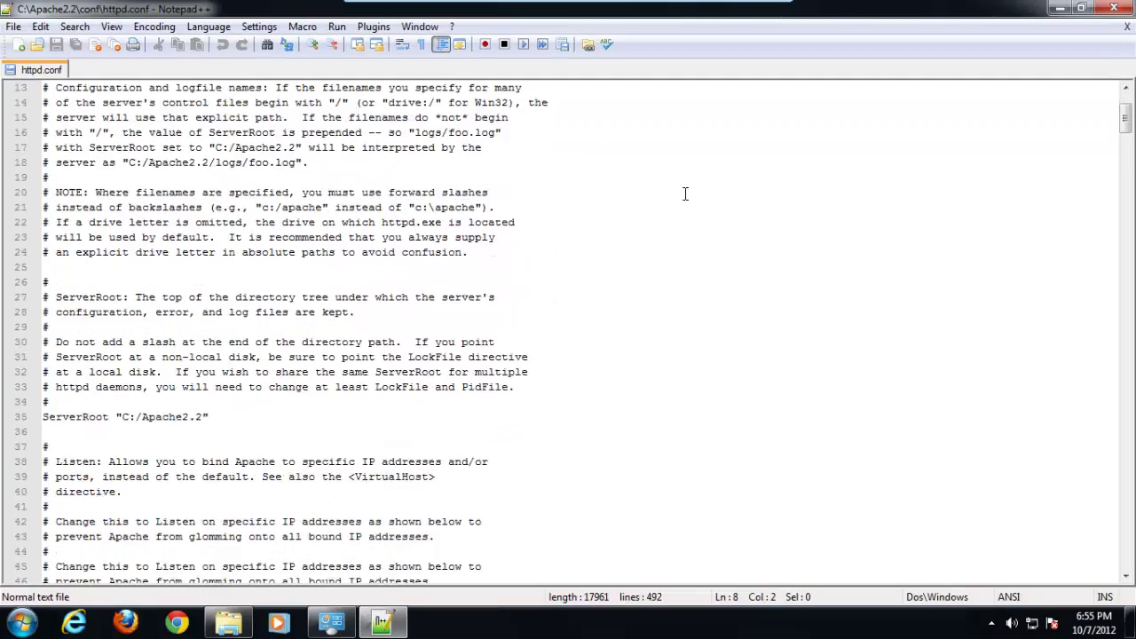
{"action": "scroll", "coordinate": [684, 193], "scroll_direction": "down", "scroll_amount": 8}
{"action": "scroll", "coordinate": [684, 192], "scroll_direction": "up", "scroll_amount": 5}
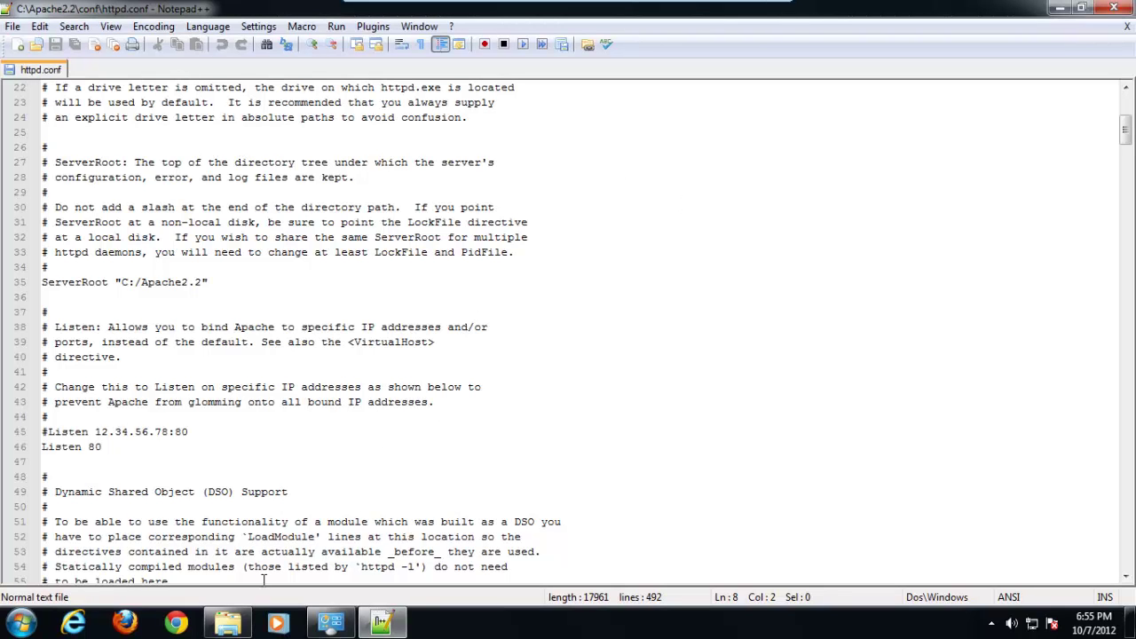
{"action": "mouse_move", "coordinate": [243, 612]}
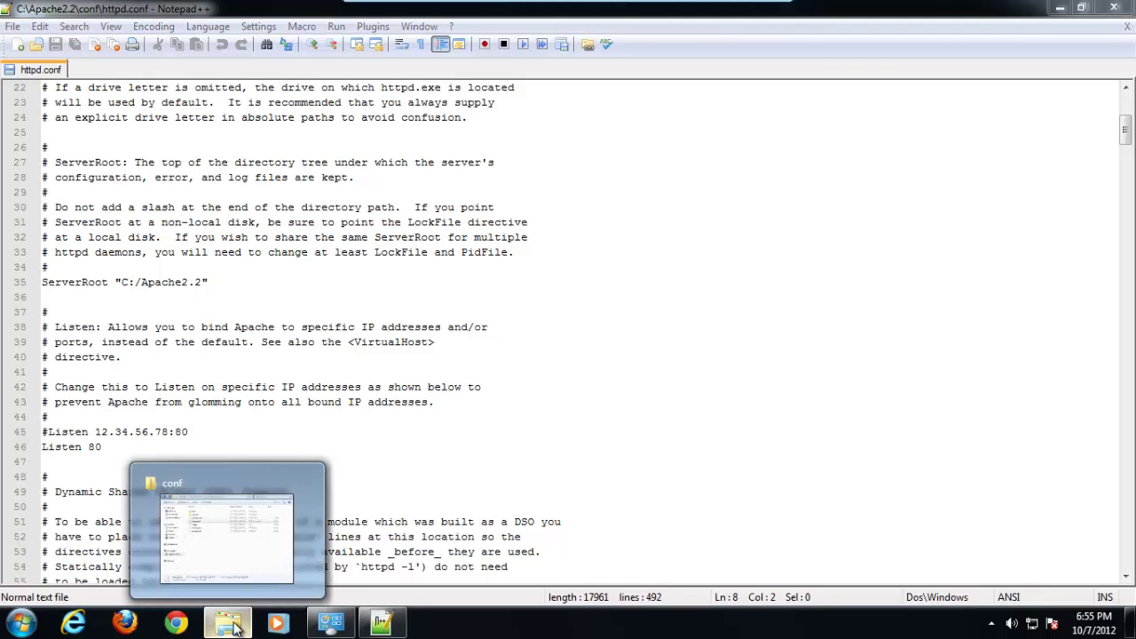
{"action": "right_click", "coordinate": [235, 628]}
{"action": "left_click", "coordinate": [457, 314]}
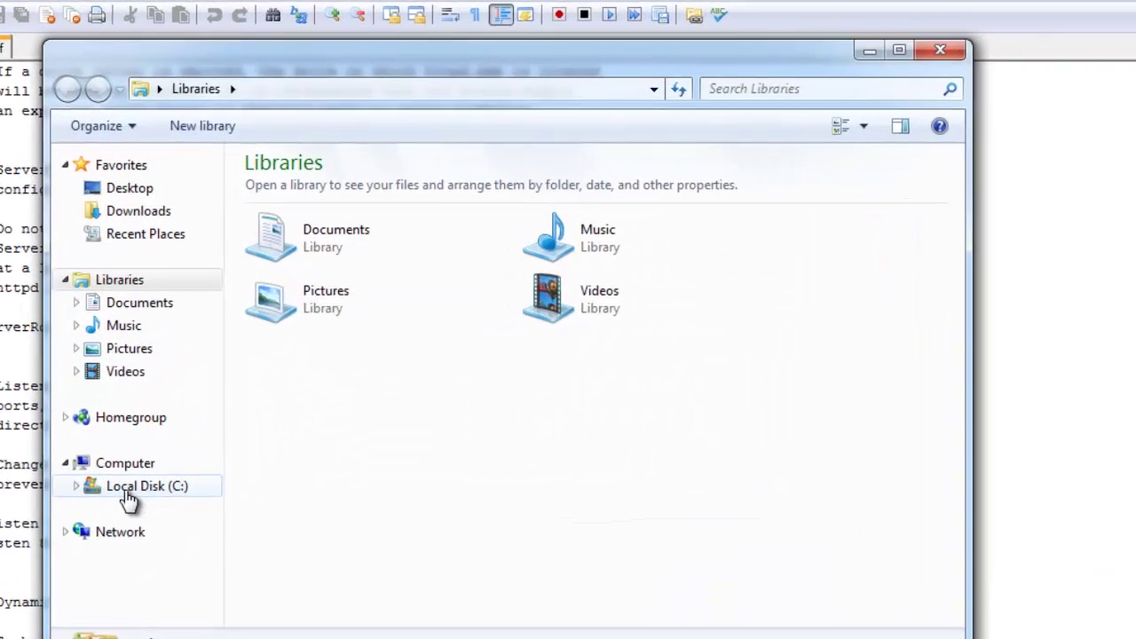
{"action": "left_click", "coordinate": [133, 487]}
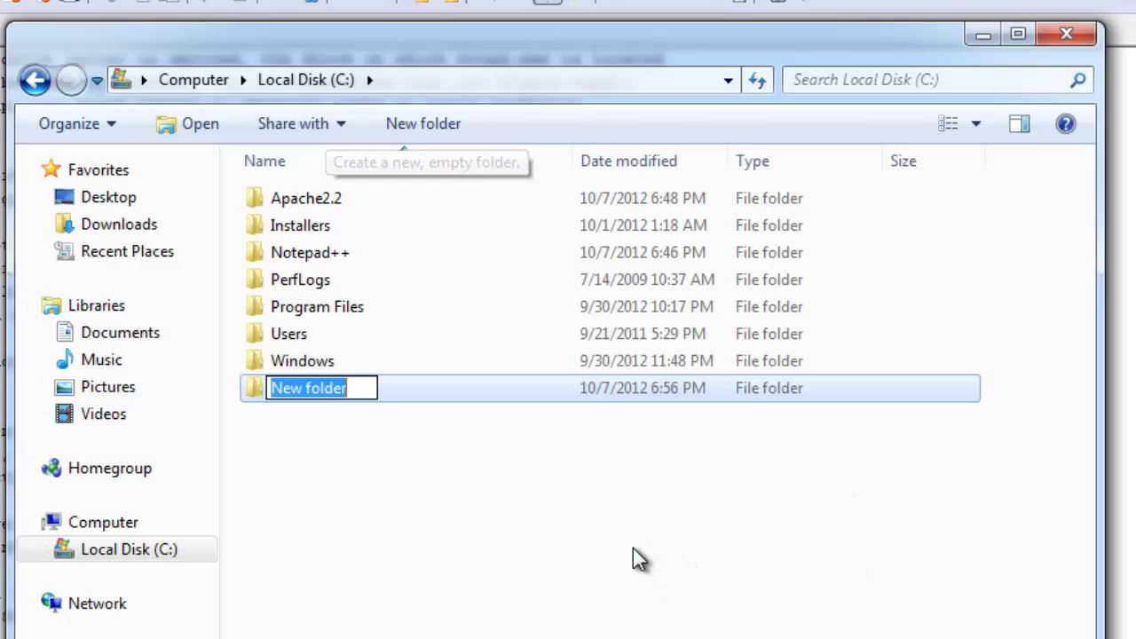
{"action": "type", "text": "www"}
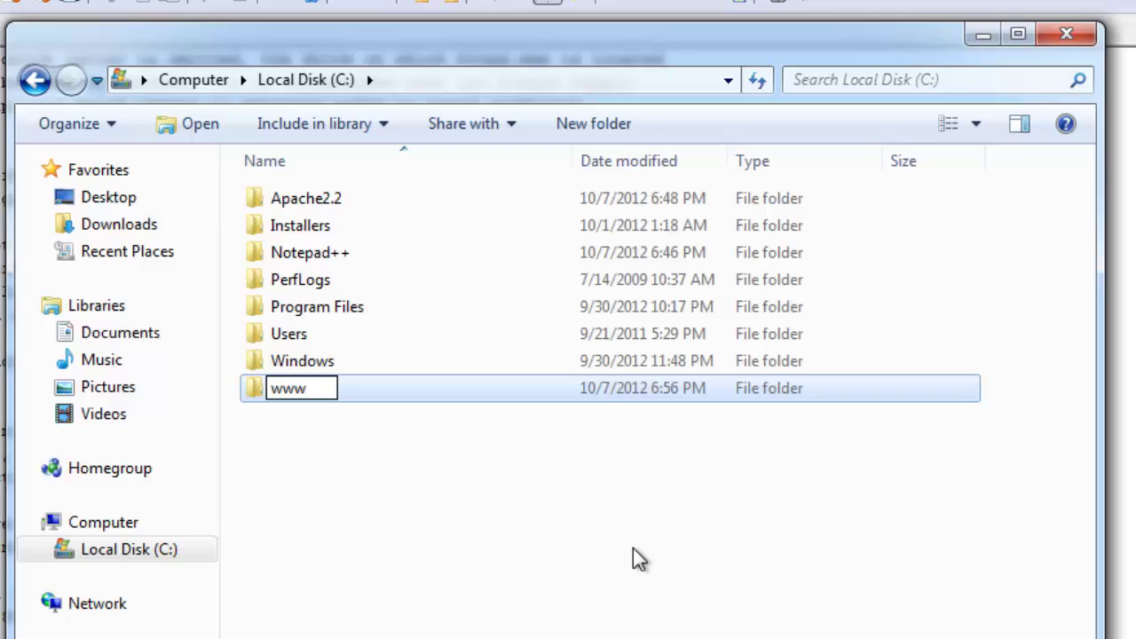
{"action": "key", "text": "Return"}
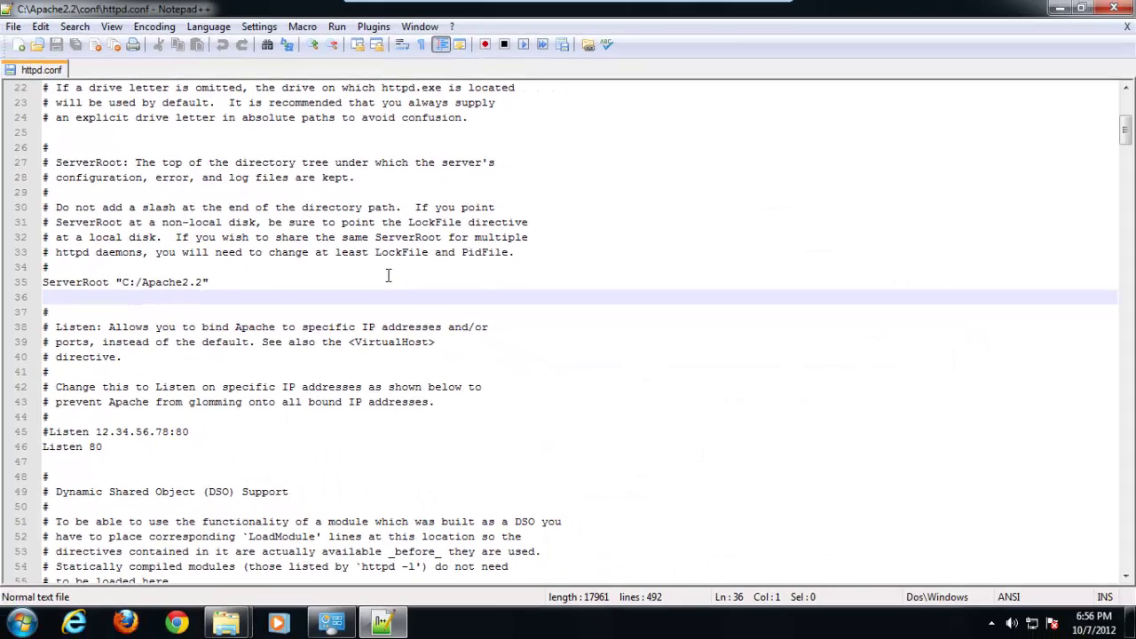
Search httpd.conf for 'rewrite_module' to reach its LoadModule line
{"action": "scroll", "coordinate": [403, 284], "scroll_direction": "down", "scroll_amount": 1}
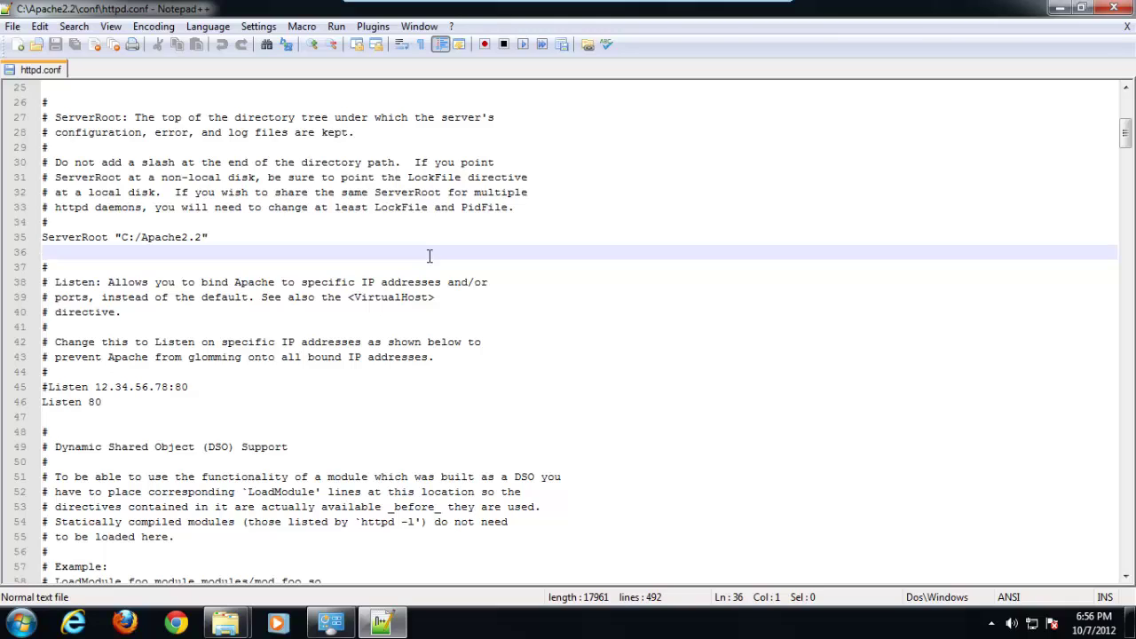
{"action": "key", "text": "ctrl+f"}
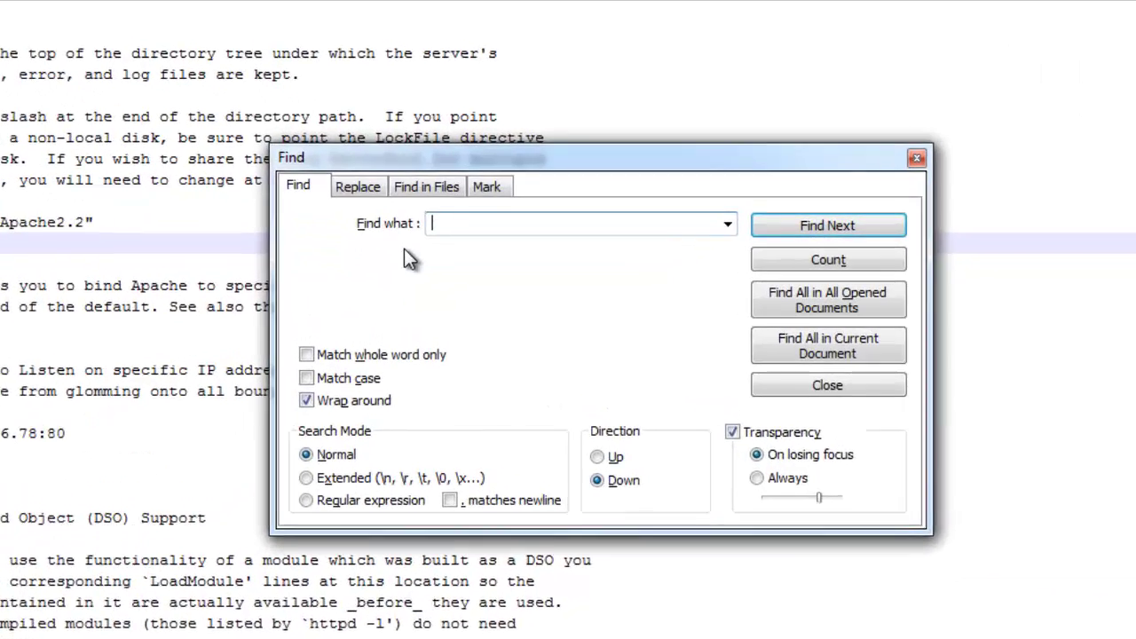
{"action": "type", "text": "req"}
{"action": "key", "text": "BackSpace"}
{"action": "type", "text": "write"}
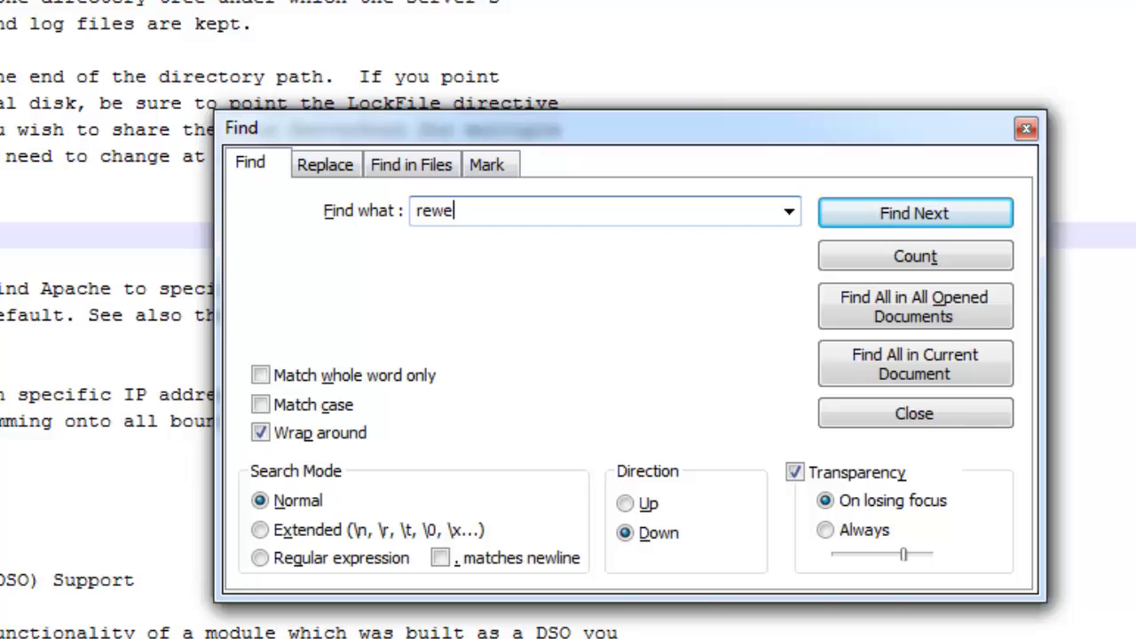
{"action": "type", "text": "_module"}
{"action": "key", "text": "Return"}
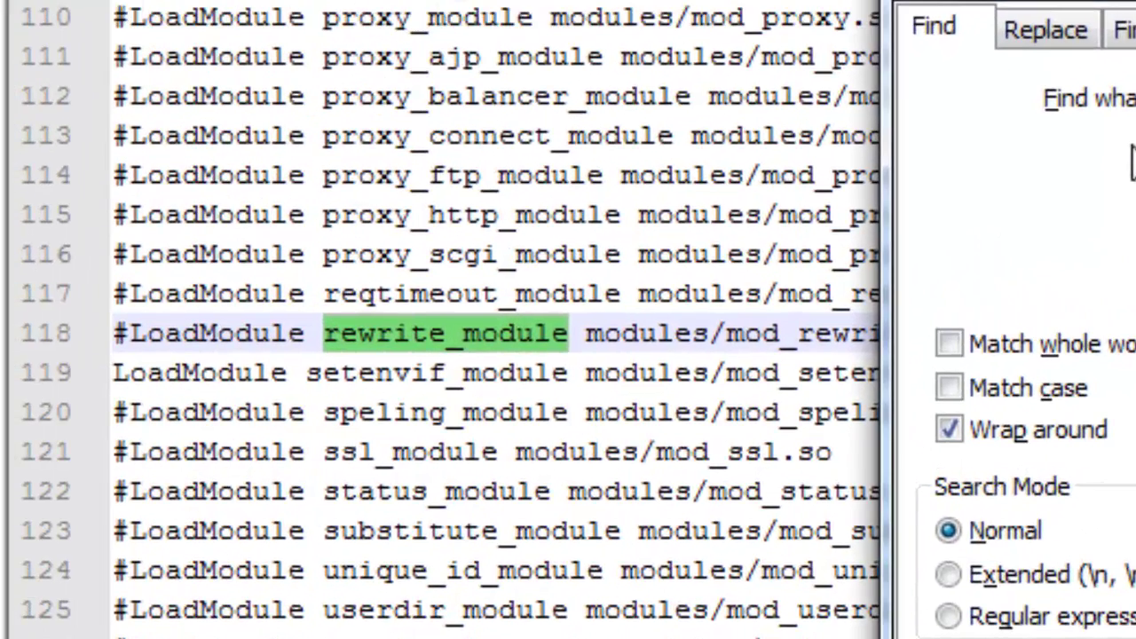
{"action": "key", "text": "Escape"}
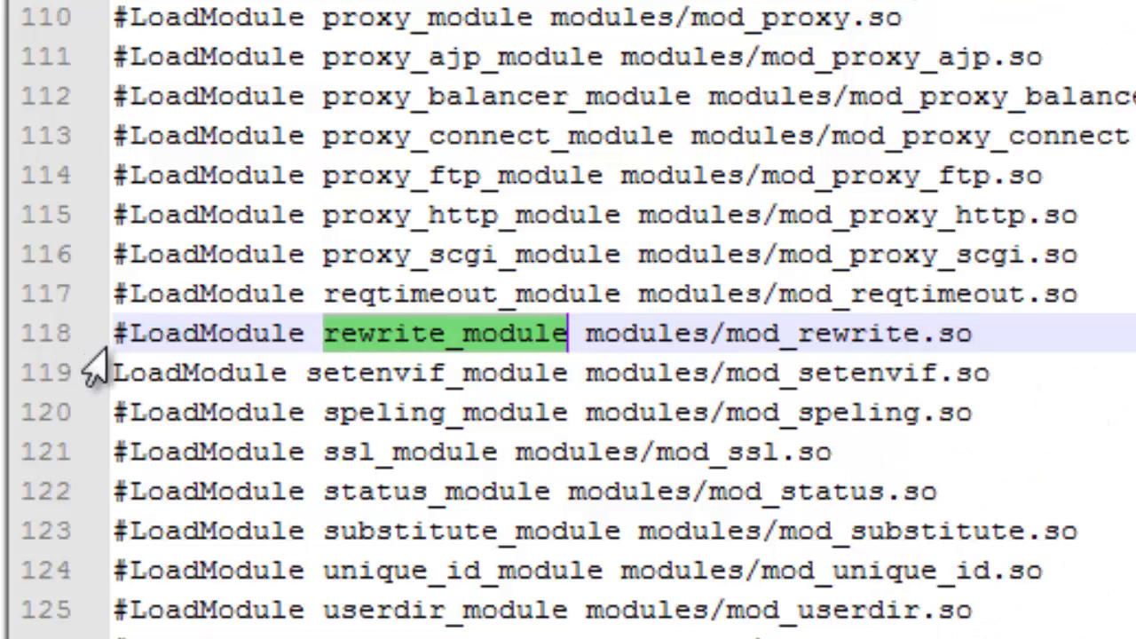
Delete the leading # on line 118 to uncomment the rewrite_module line
{"action": "left_click", "coordinate": [132, 337]}
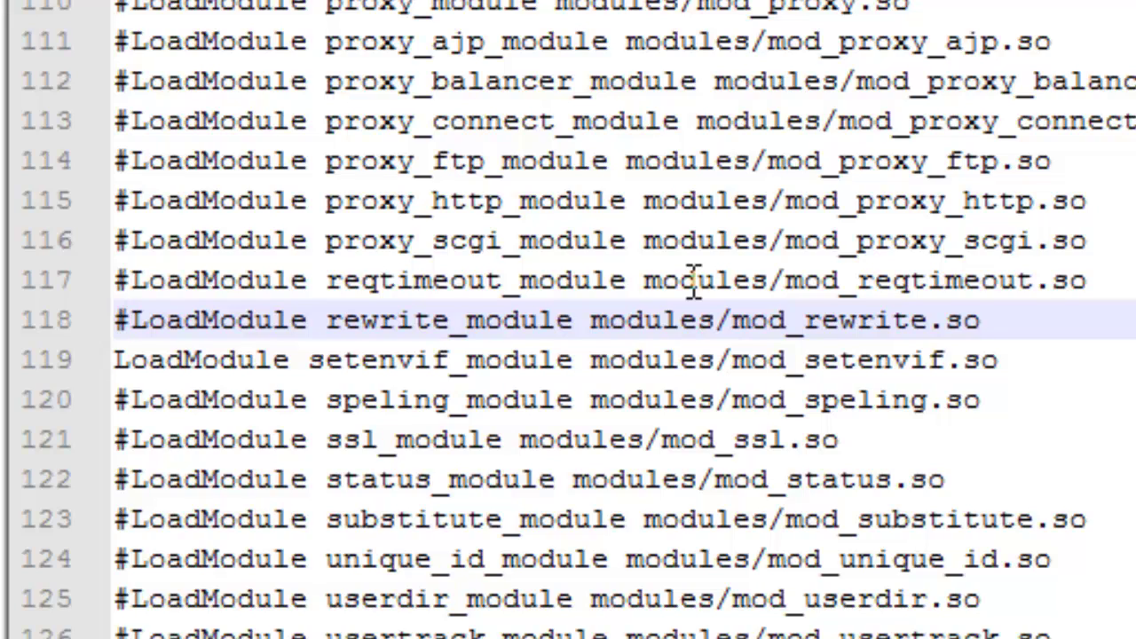
{"action": "key", "text": "BackSpace"}
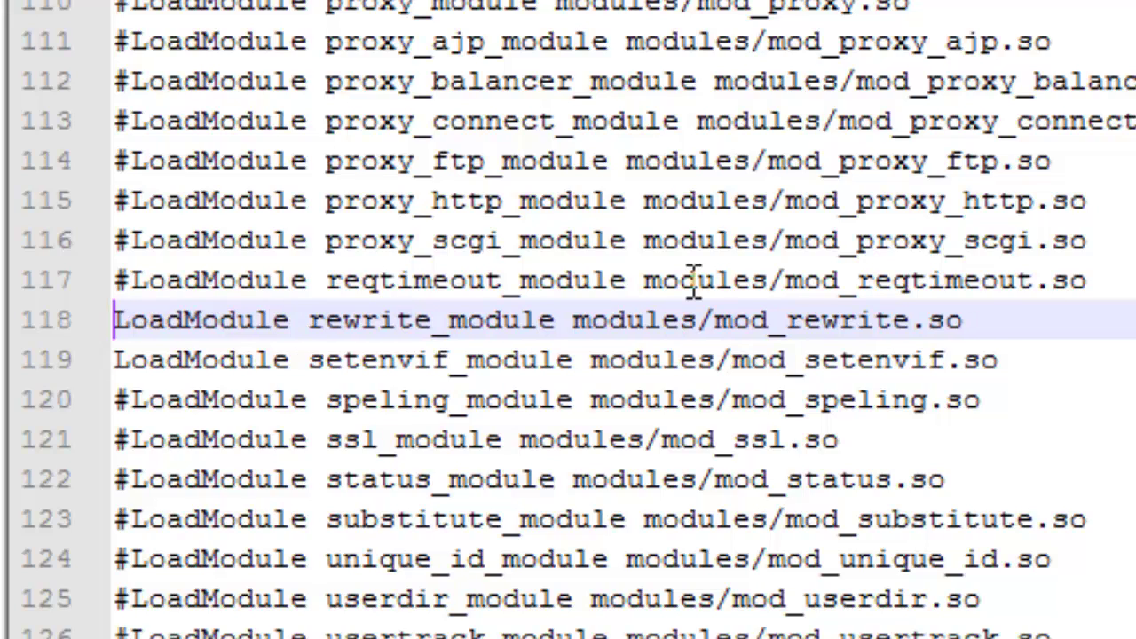
{"action": "key", "text": "Right"}
{"action": "key", "text": "Right"}
{"action": "key", "text": "Left"}
{"action": "key", "text": "Left"}
{"action": "key", "text": "Left"}
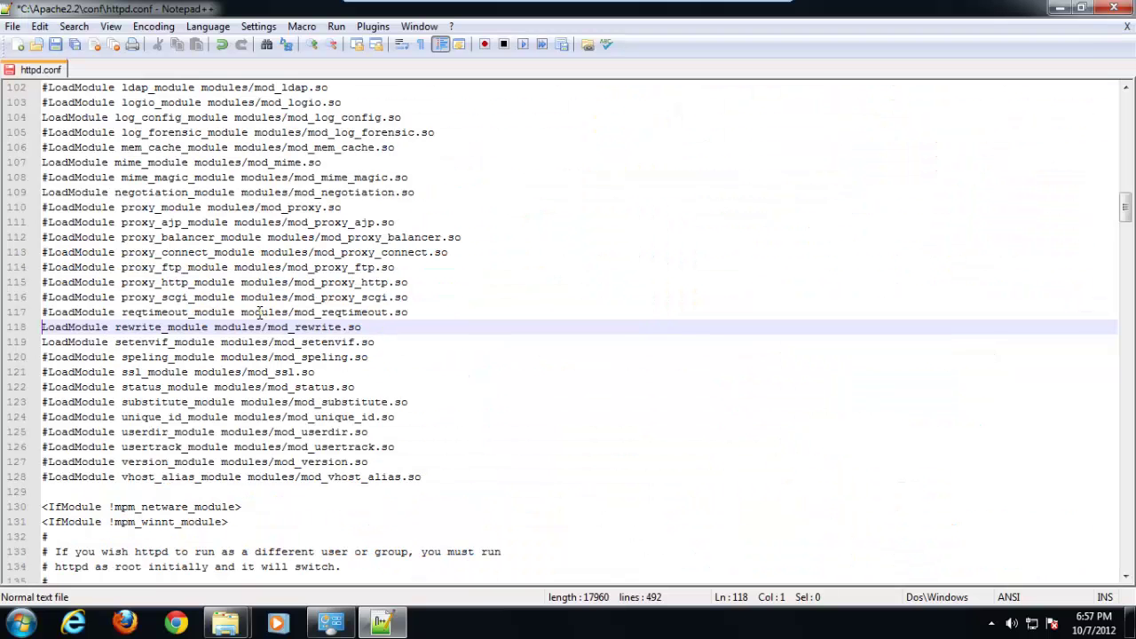
Find 'DocumentRoot' in httpd.conf, landing on line 179 set to C:/Apache2.2/htdocs
{"action": "key", "text": "ctrl+f"}
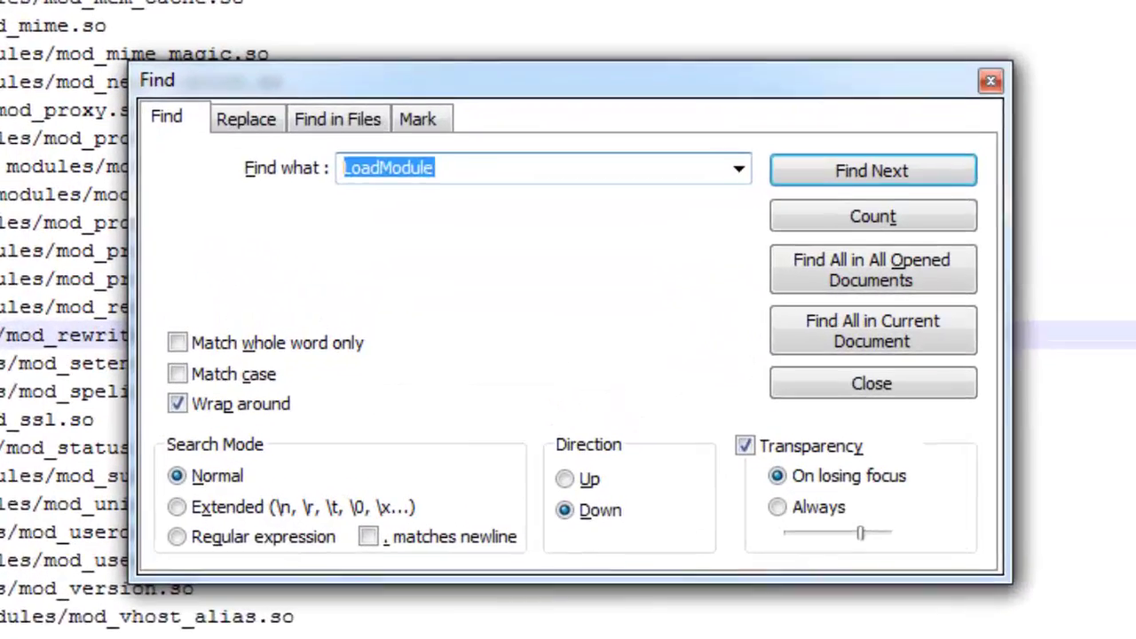
{"action": "type", "text": "DocumentRoot"}
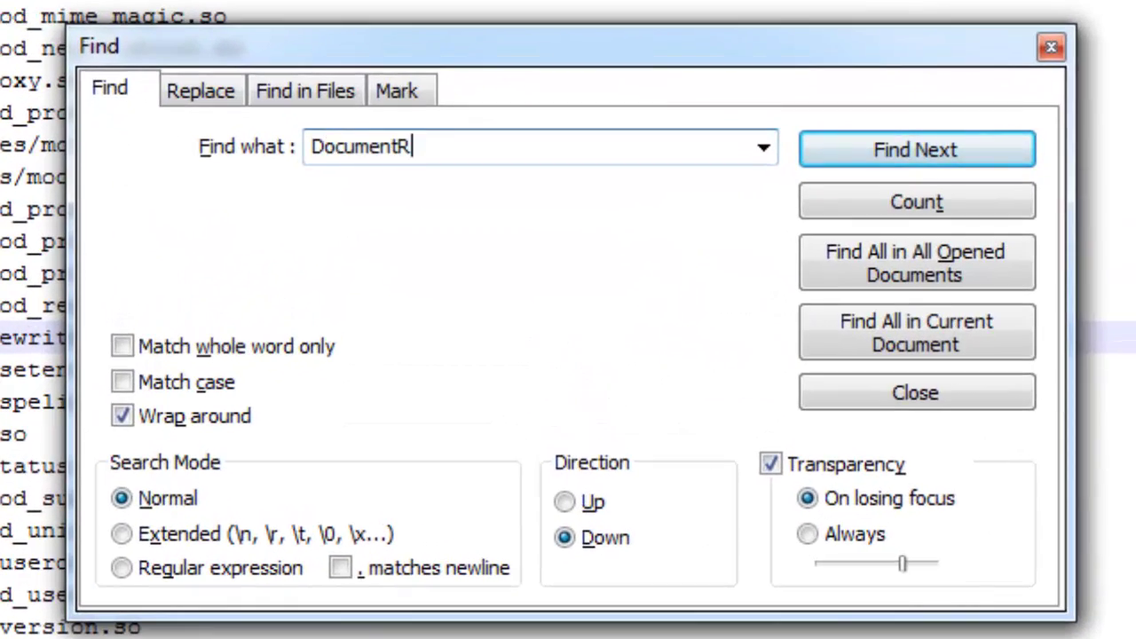
{"action": "key", "text": "Return"}
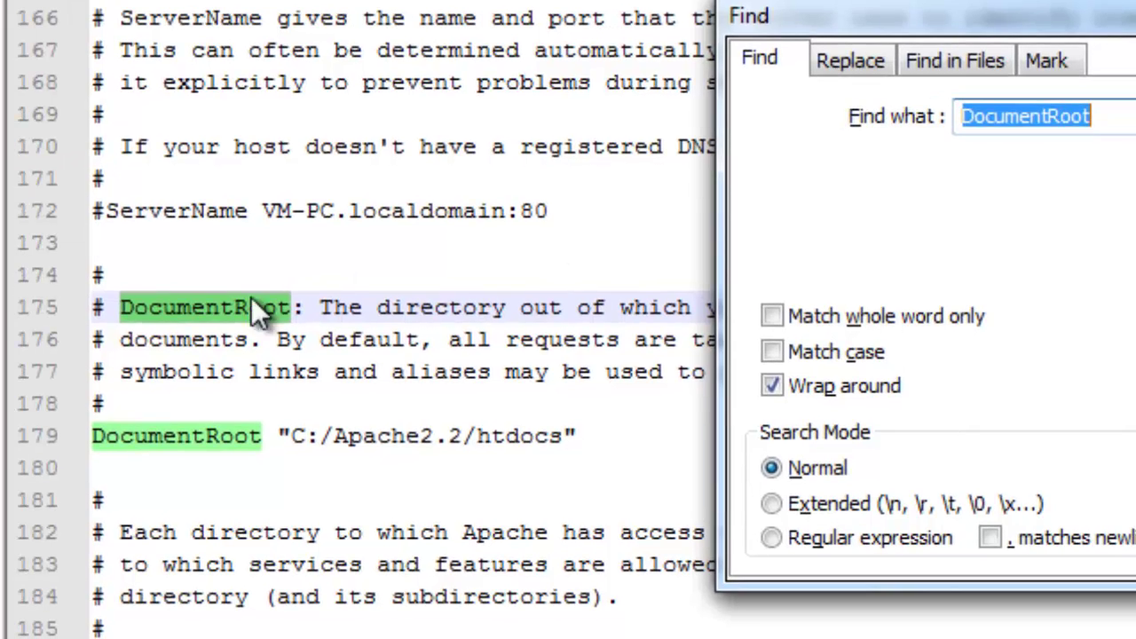
{"action": "left_click", "coordinate": [75, 454]}
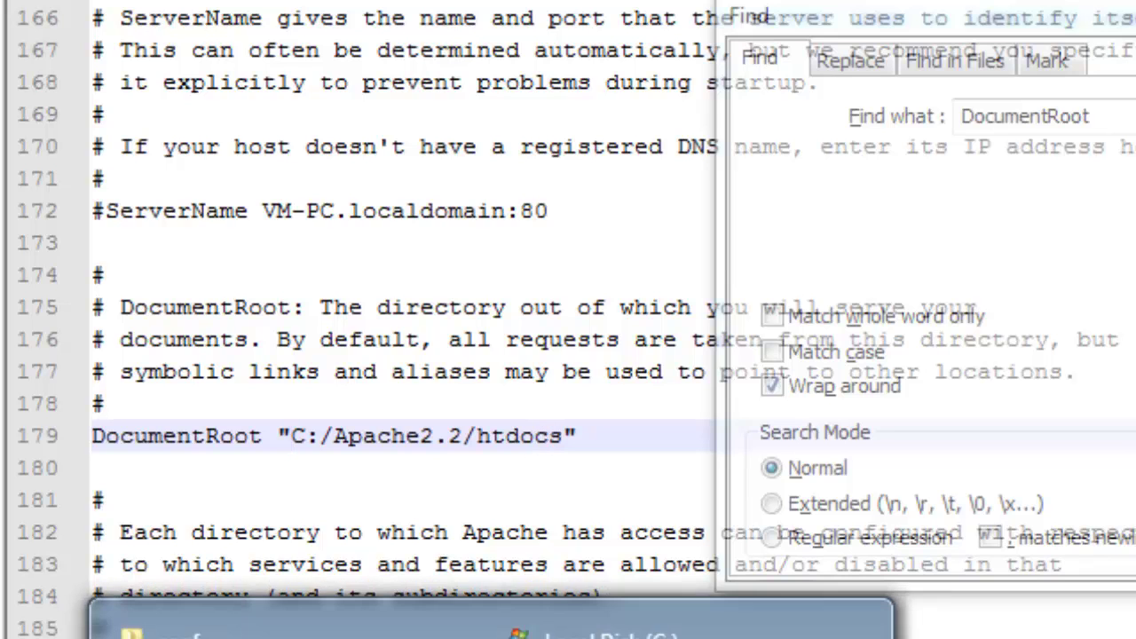
Open the C:\Apache2.2\htdocs folder in Explorer and select index.html
{"action": "left_click", "coordinate": [328, 617]}
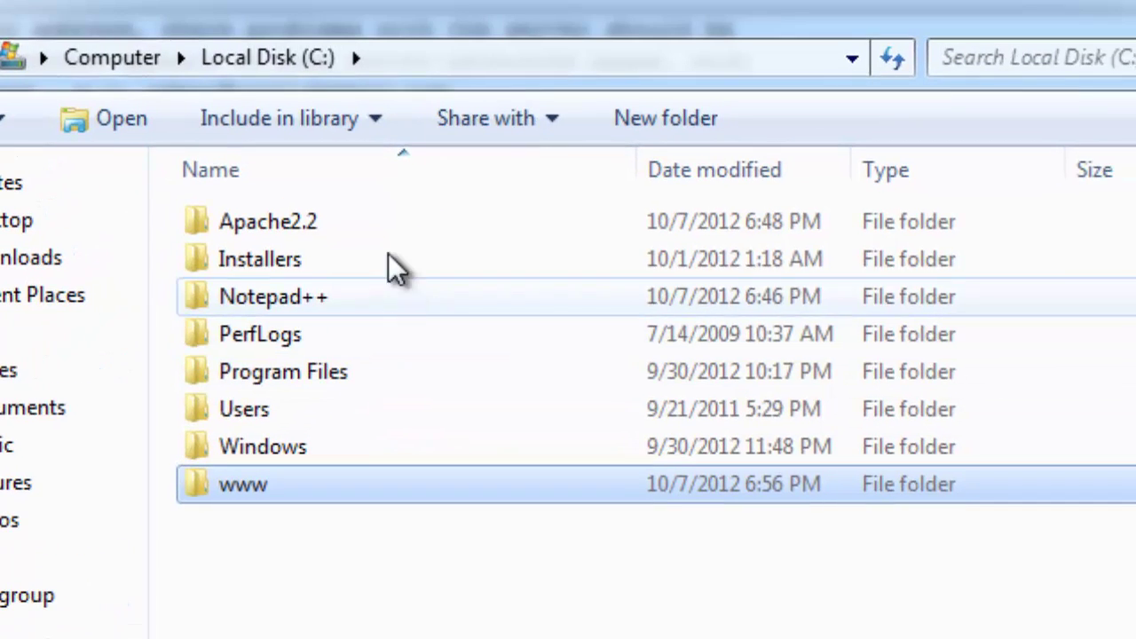
{"action": "double_click", "coordinate": [701, 12]}
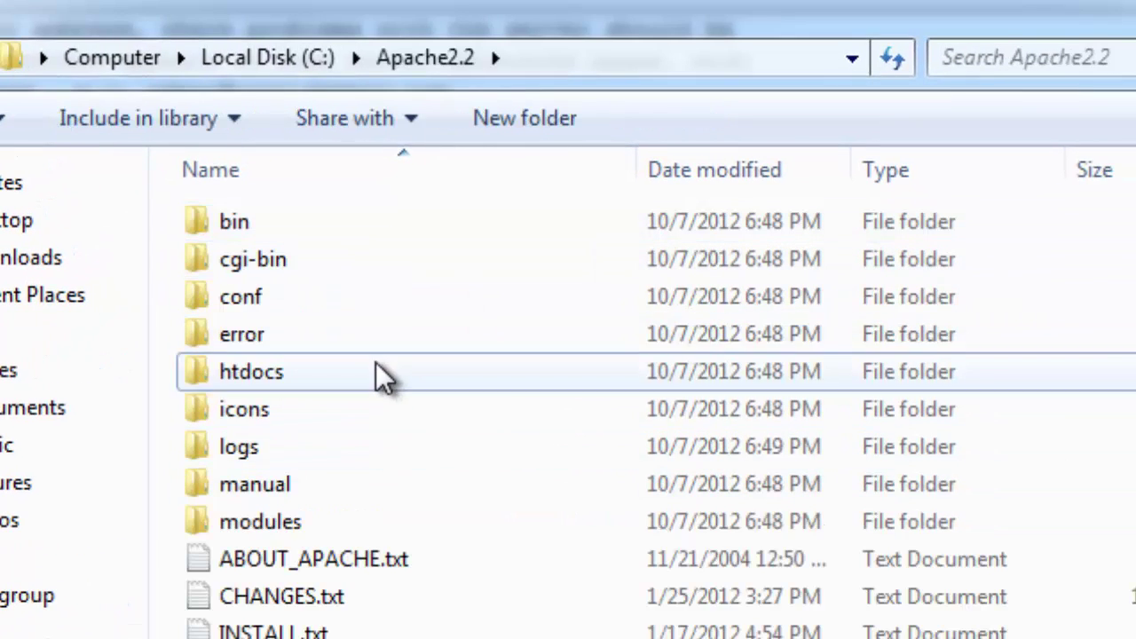
{"action": "double_click", "coordinate": [381, 373]}
{"action": "left_click", "coordinate": [371, 236]}
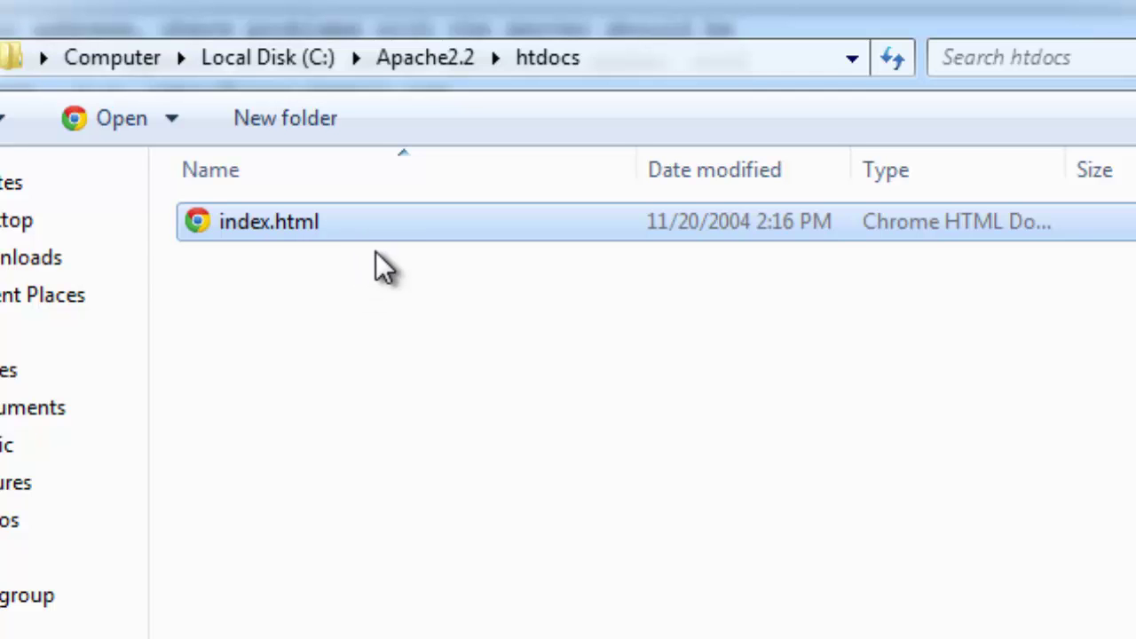
Open index.html in Notepad++, select its 'It works!' heading, and return to Explorer
{"action": "right_click", "coordinate": [375, 221]}
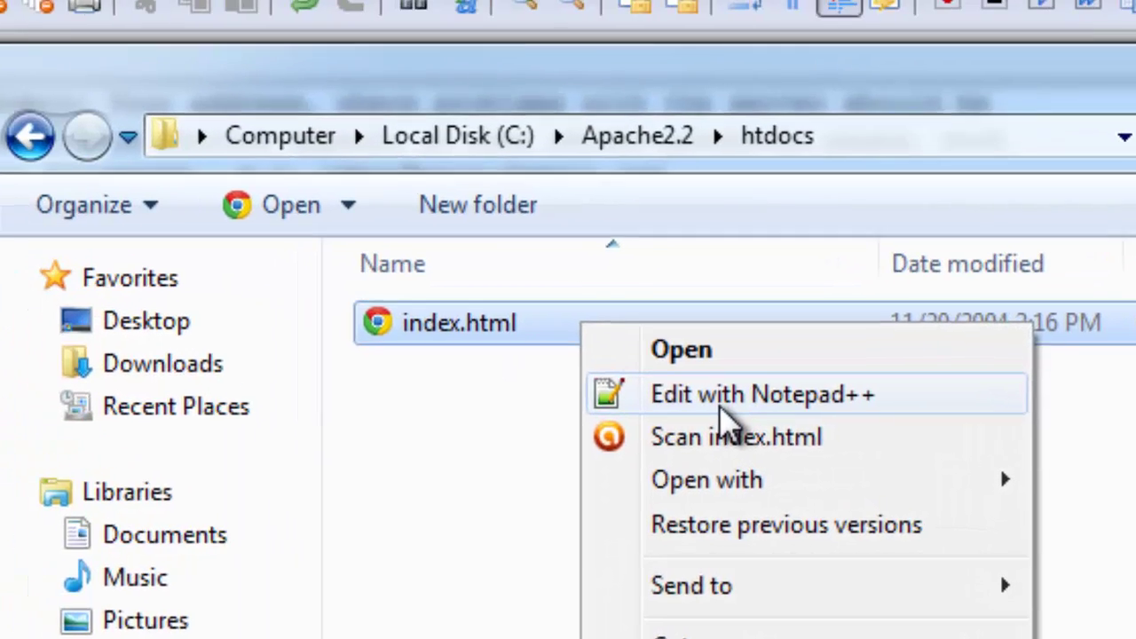
{"action": "left_click", "coordinate": [500, 282]}
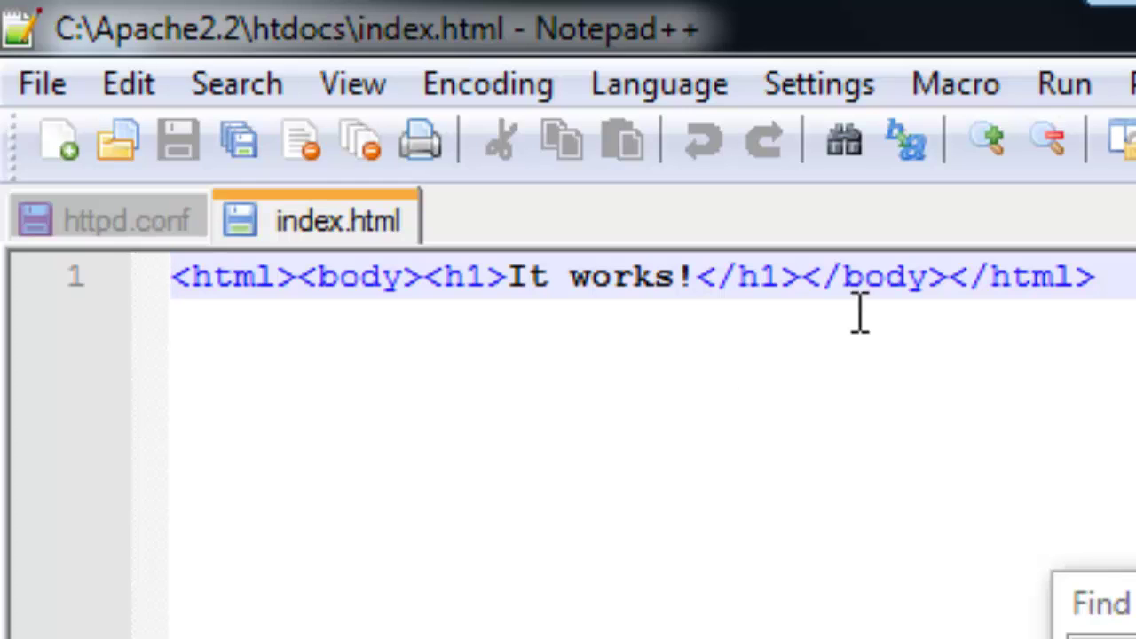
{"action": "key", "text": "End"}
{"action": "left_click_drag", "start_coordinate": [518, 276], "coordinate": [697, 279]}
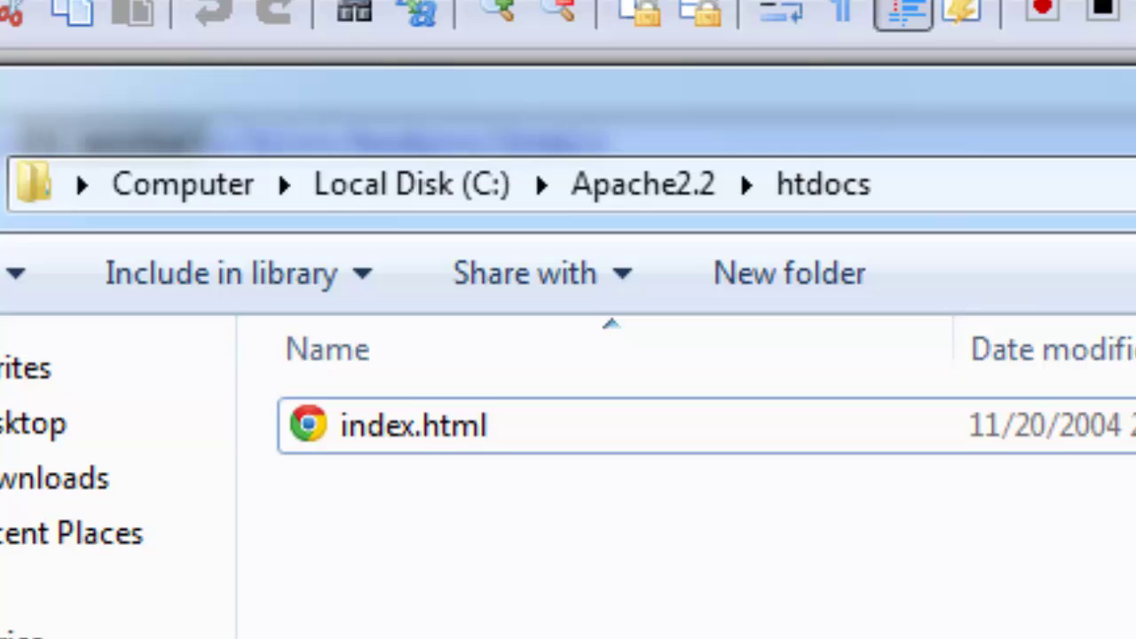
{"action": "left_click", "coordinate": [654, 440]}
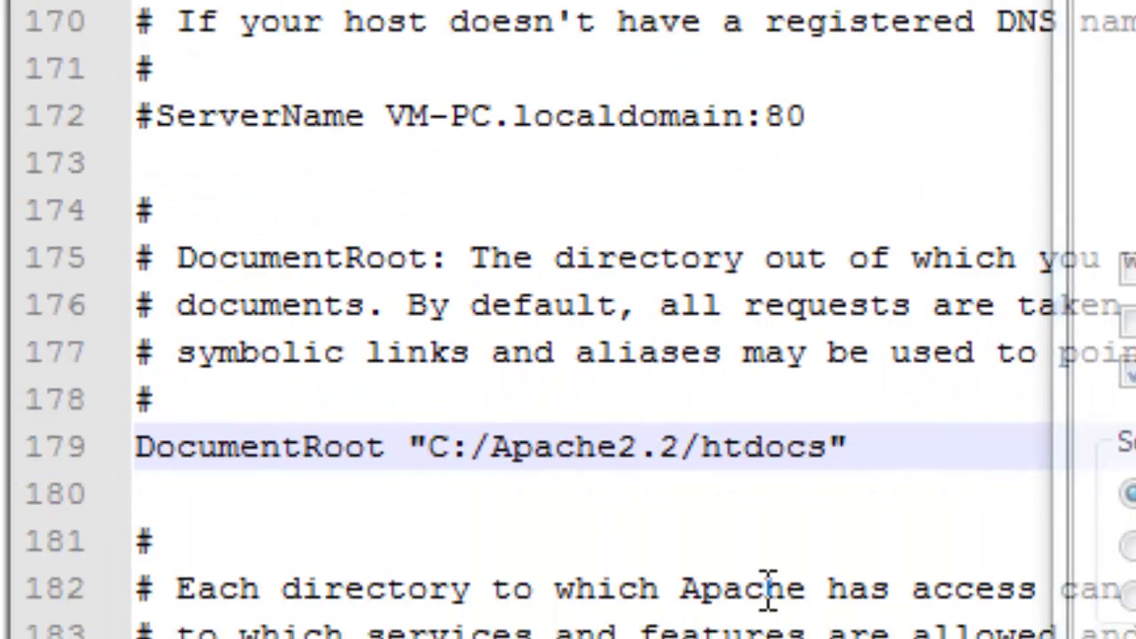
{"action": "left_click", "coordinate": [595, 418]}
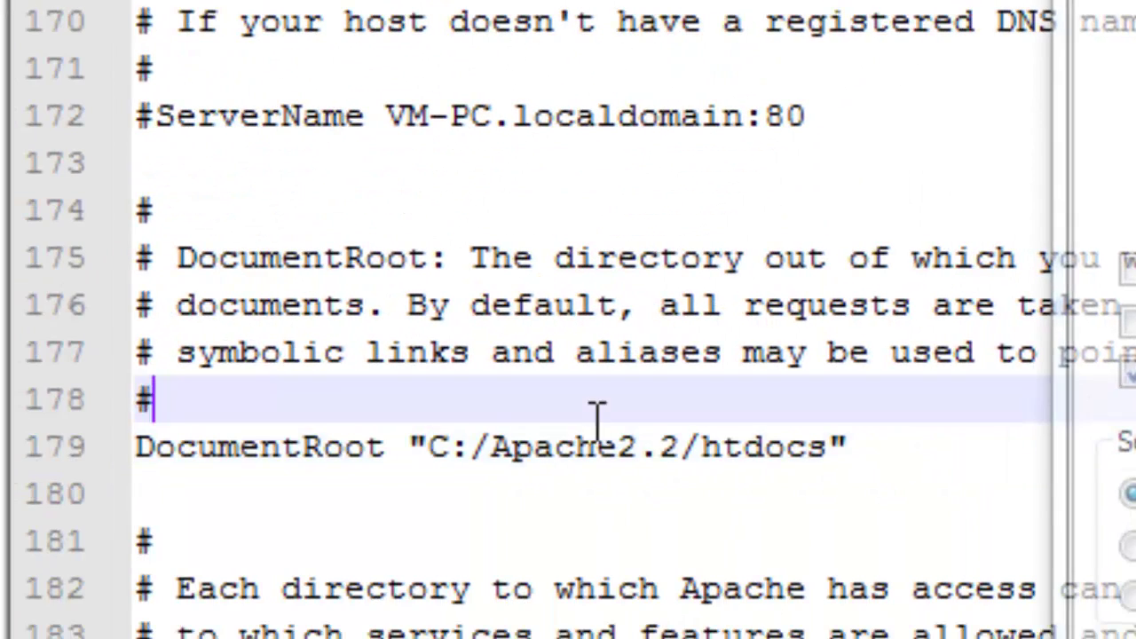
{"action": "left_click", "coordinate": [479, 447]}
{"action": "left_click_drag", "start_coordinate": [495, 444], "coordinate": [578, 444]}
{"action": "left_click", "coordinate": [515, 444]}
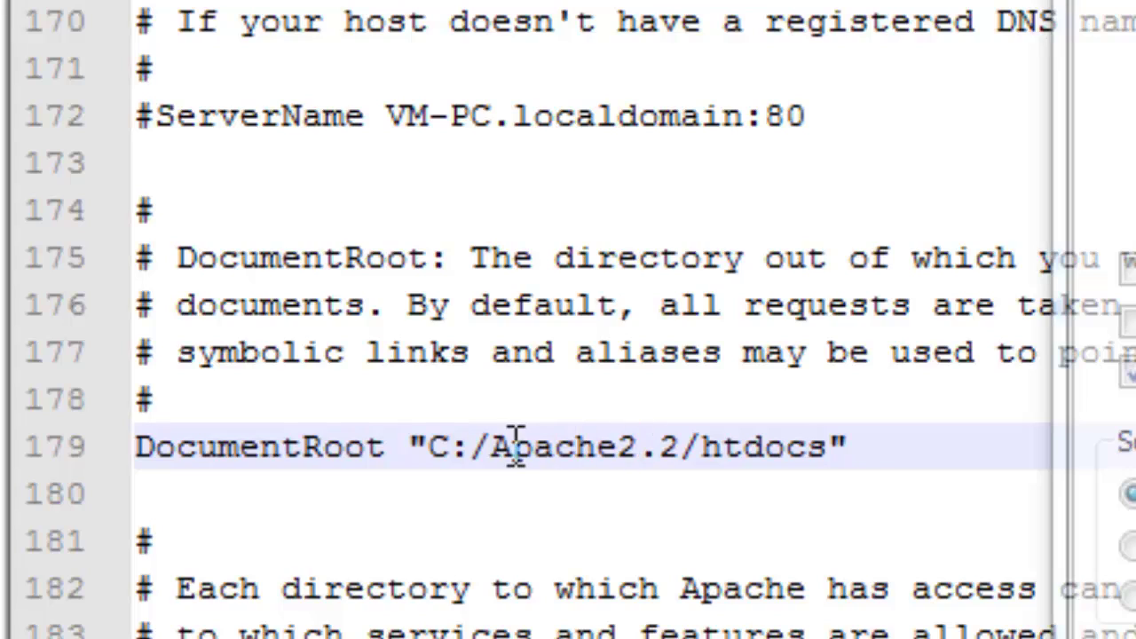
{"action": "left_click_drag", "start_coordinate": [491, 446], "coordinate": [701, 447]}
{"action": "left_click_drag", "start_coordinate": [788, 470], "coordinate": [826, 448]}
{"action": "type", "text": "www"}
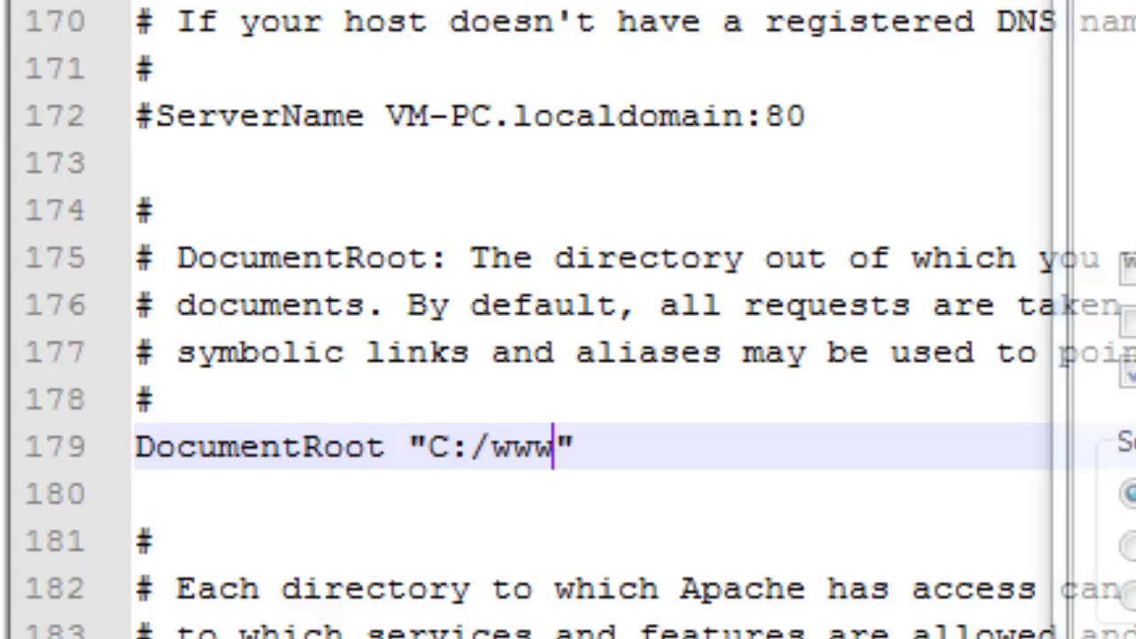
Set AllowOverride on line 191 from None to All in the <Directory /> block
{"action": "scroll", "coordinate": [656, 577], "scroll_direction": "down", "scroll_amount": 6}
{"action": "left_click", "coordinate": [661, 581]}
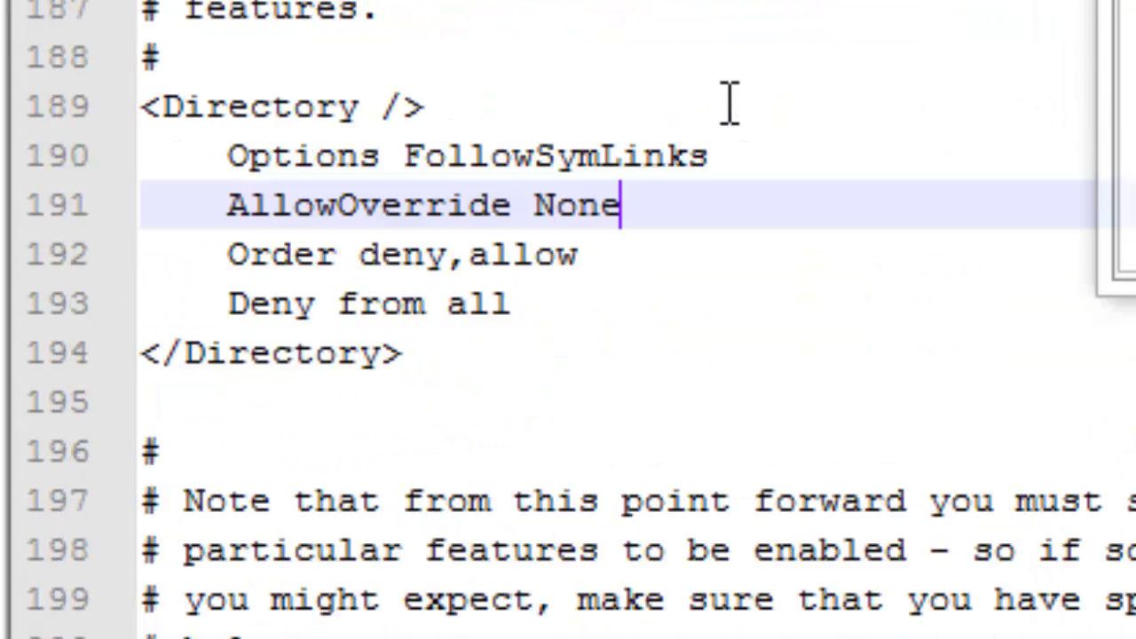
{"action": "scroll", "coordinate": [728, 105], "scroll_direction": "down", "scroll_amount": 1}
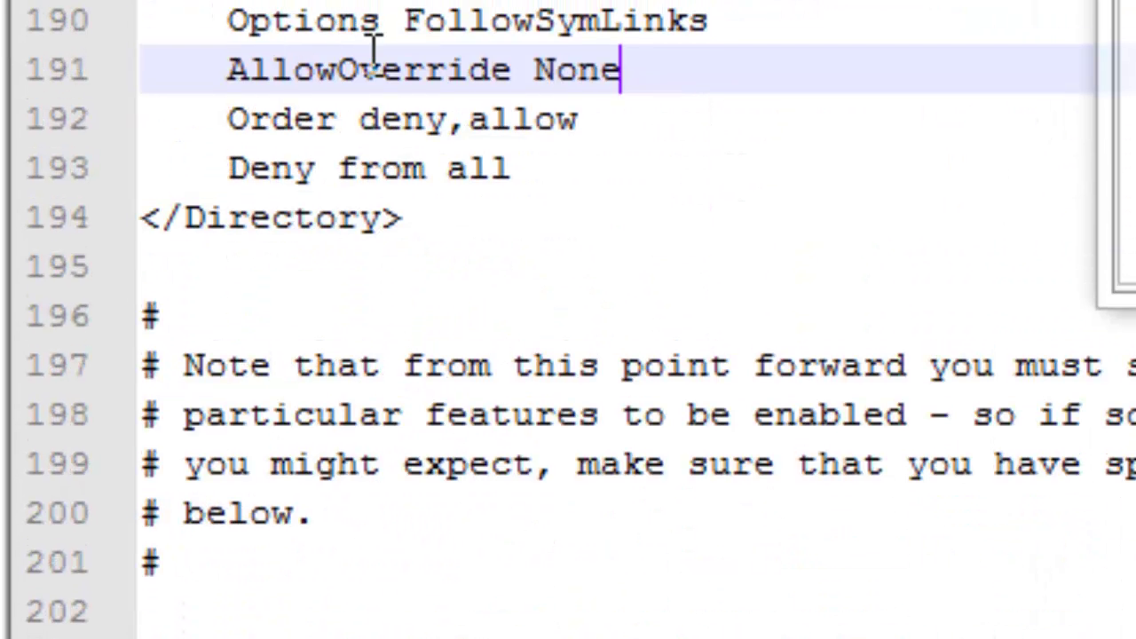
{"action": "left_click_drag", "start_coordinate": [230, 119], "coordinate": [586, 294]}
{"action": "left_click", "coordinate": [674, 295]}
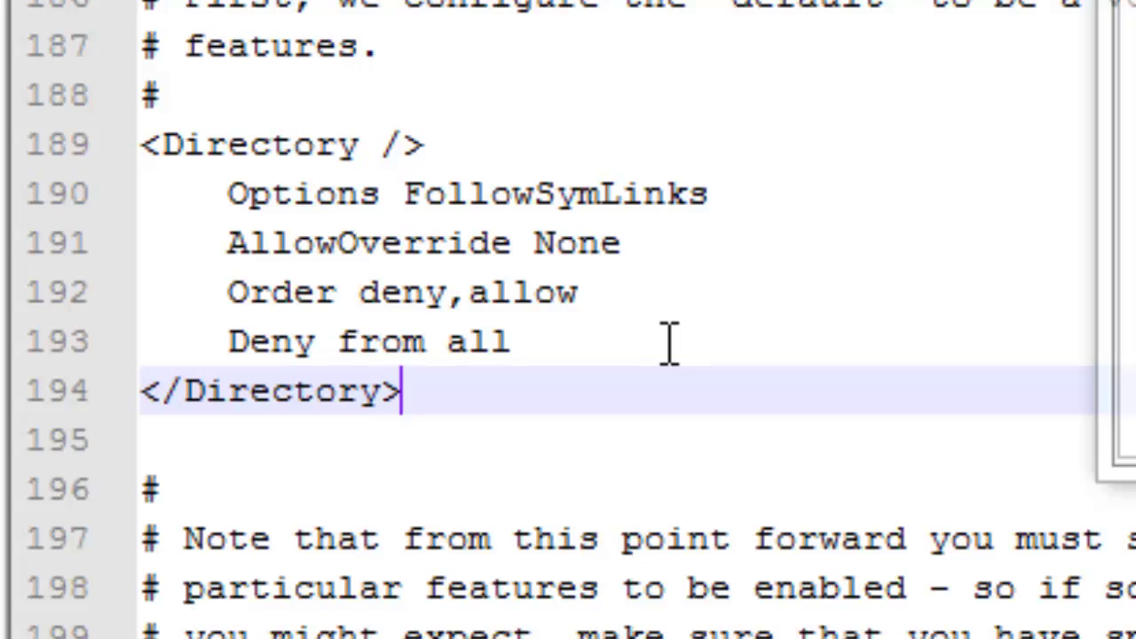
{"action": "double_click", "coordinate": [572, 255]}
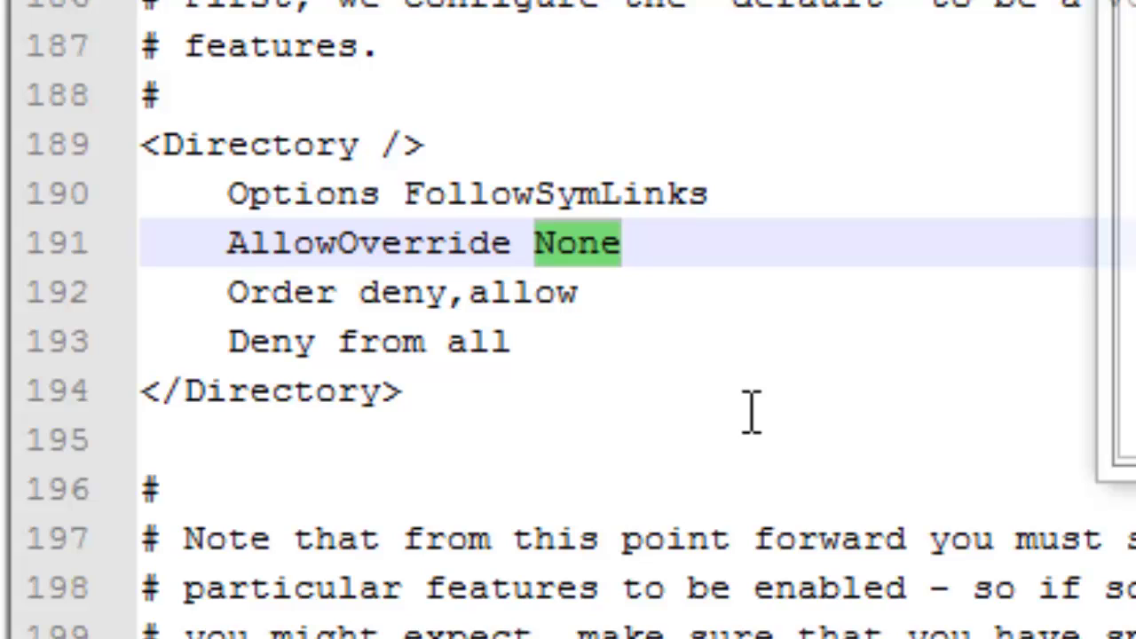
{"action": "type", "text": "All"}
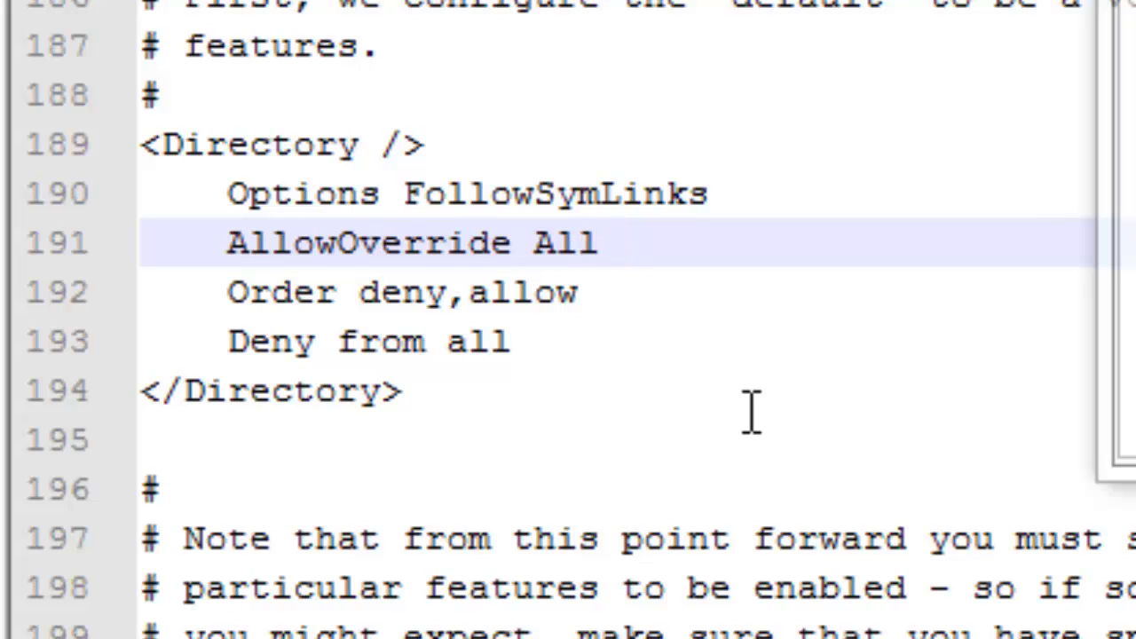
{"action": "scroll", "coordinate": [627, 292], "scroll_direction": "down", "scroll_amount": 1}
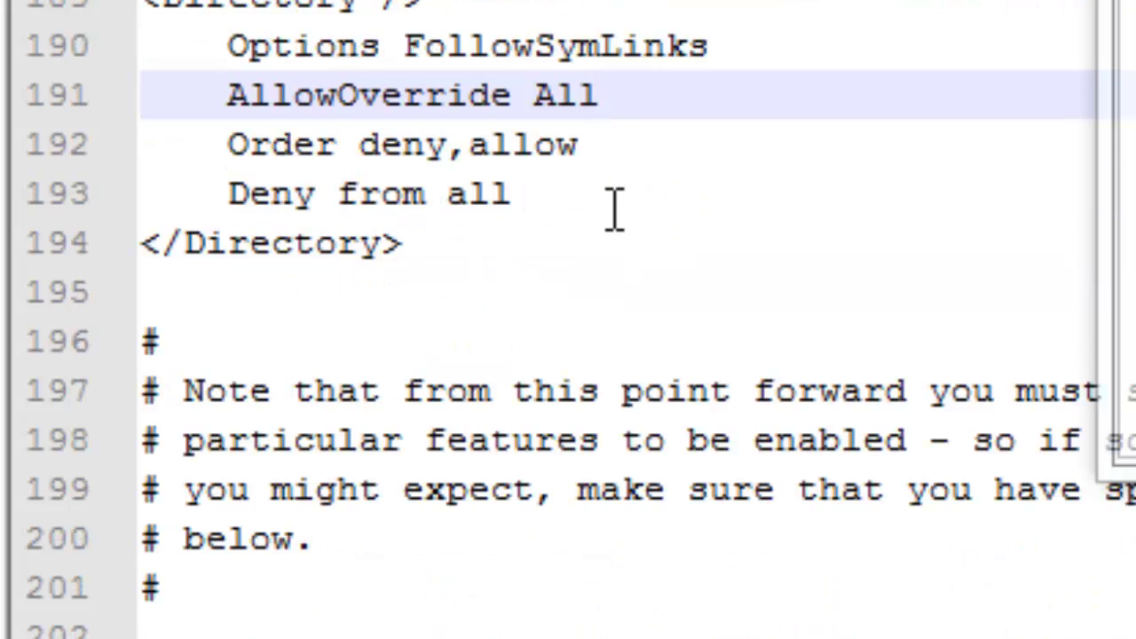
{"action": "scroll", "coordinate": [616, 209], "scroll_direction": "down", "scroll_amount": 4}
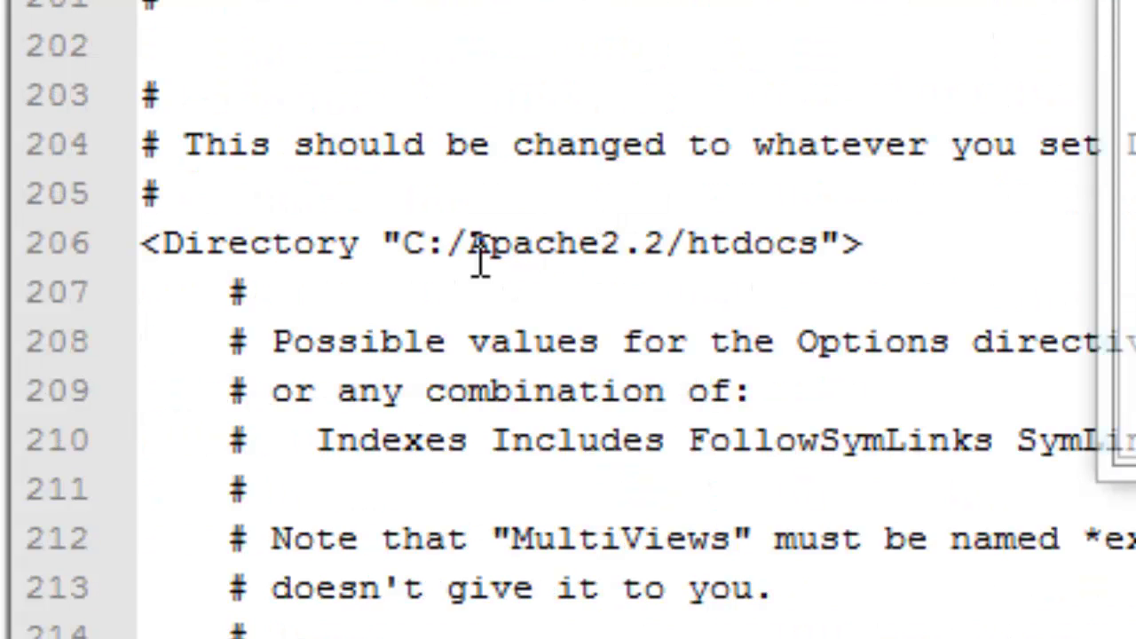
{"action": "scroll", "coordinate": [473, 241], "scroll_direction": "down", "scroll_amount": 1}
{"action": "left_click", "coordinate": [467, 99]}
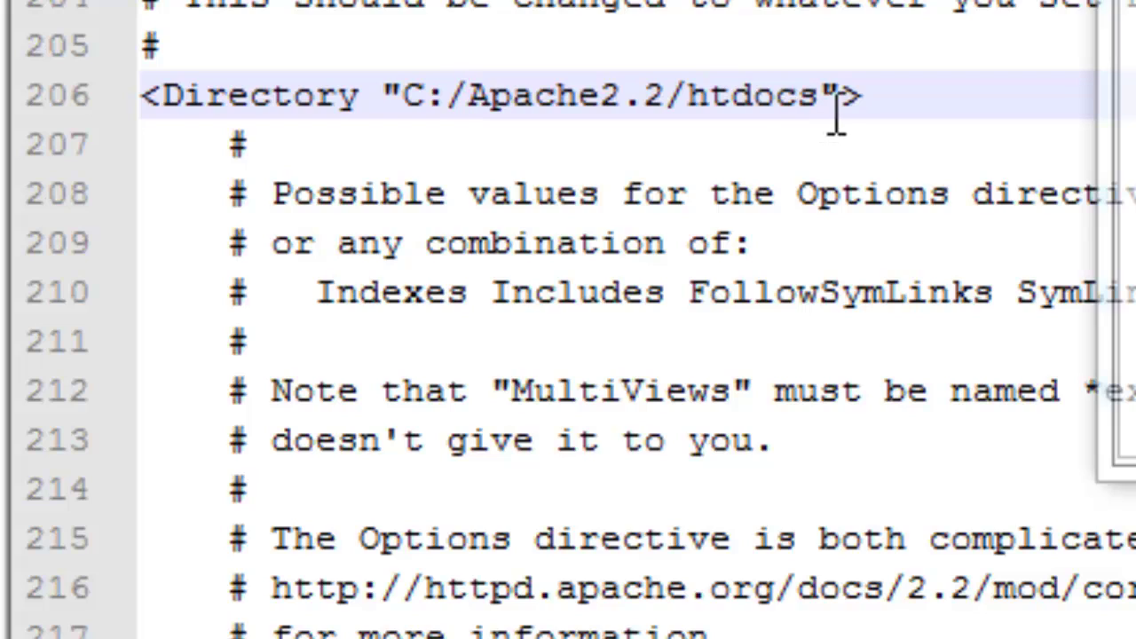
{"action": "left_click", "coordinate": [816, 97], "text": "shift"}
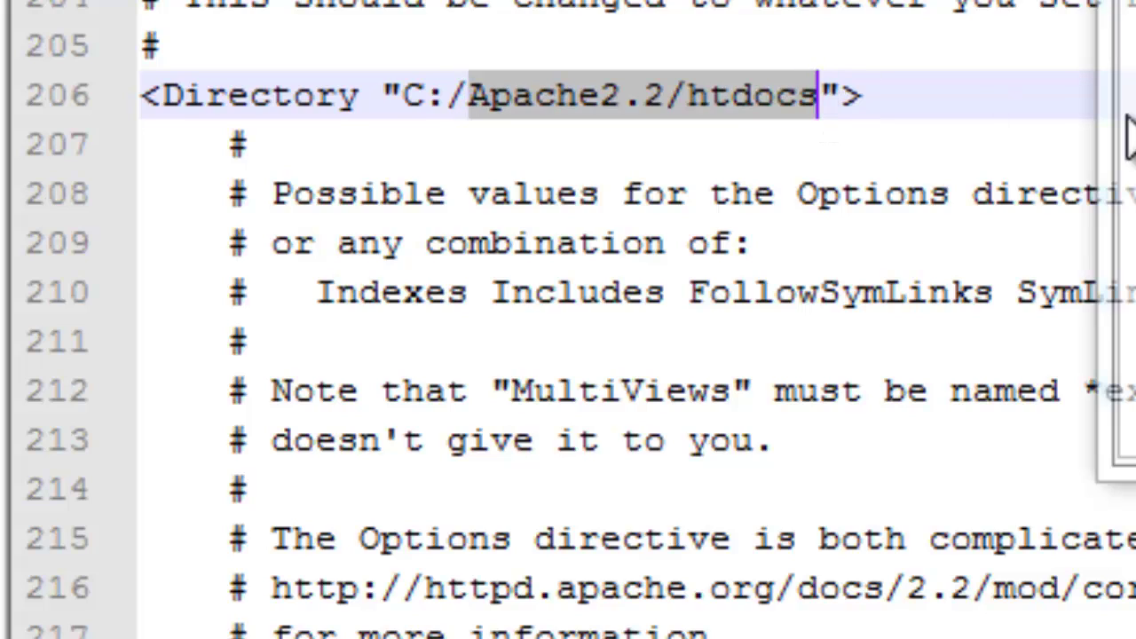
{"action": "type", "text": "www"}
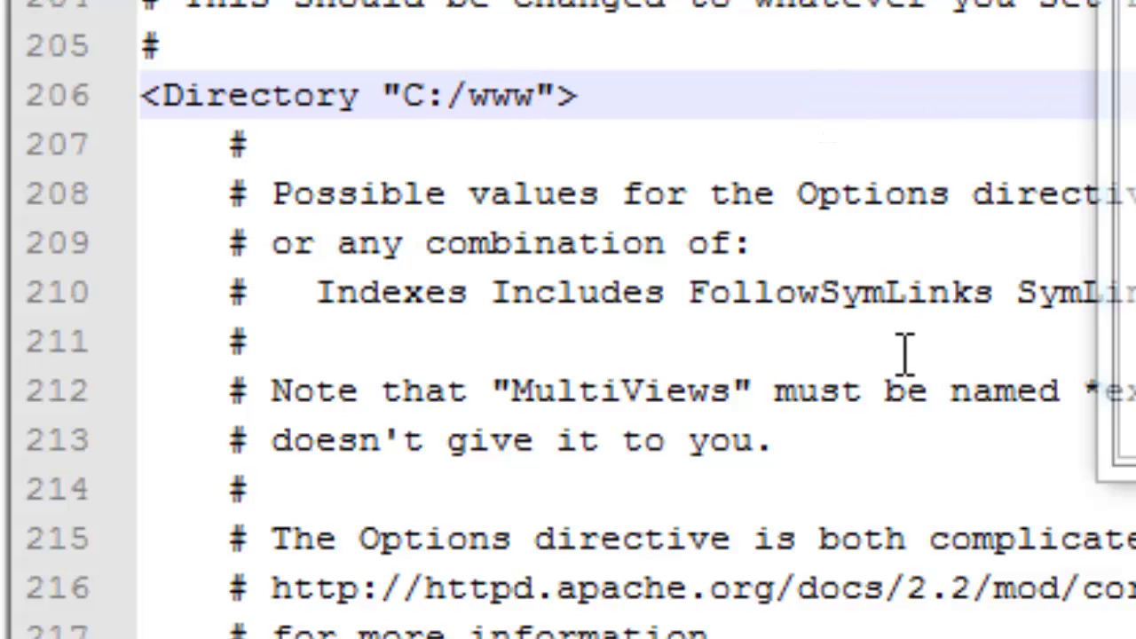
{"action": "left_click", "coordinate": [905, 353]}
{"action": "scroll", "coordinate": [904, 353], "scroll_direction": "down", "scroll_amount": 3}
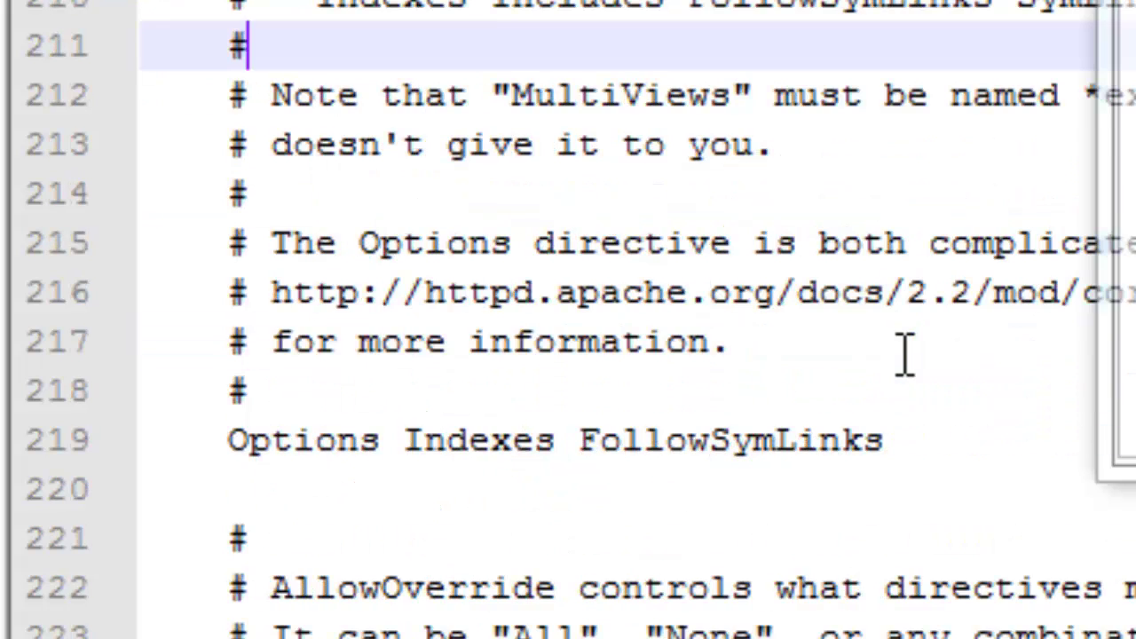
Insert an 'IndexIgnore *' line after line 218
{"action": "left_click", "coordinate": [548, 229]}
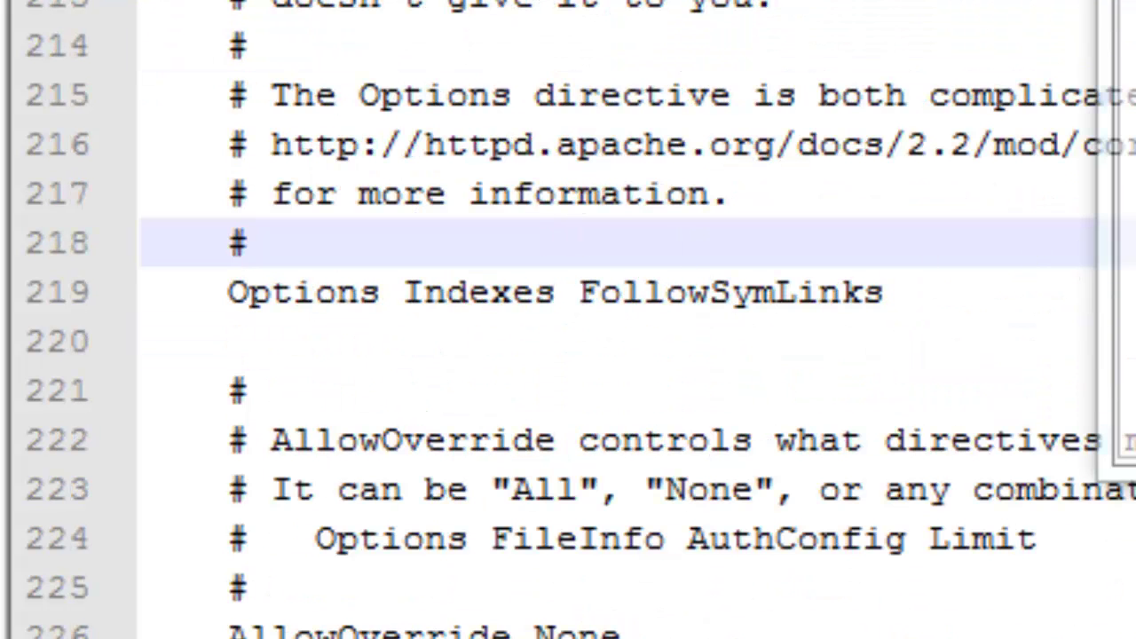
{"action": "left_click", "coordinate": [885, 293]}
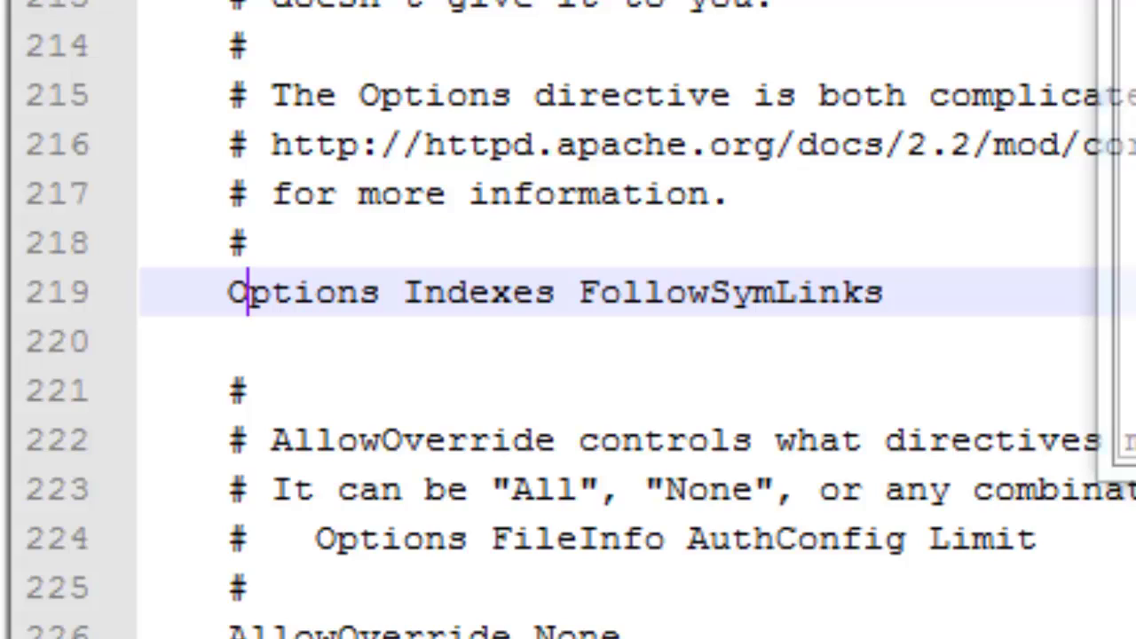
{"action": "left_click", "coordinate": [249, 243]}
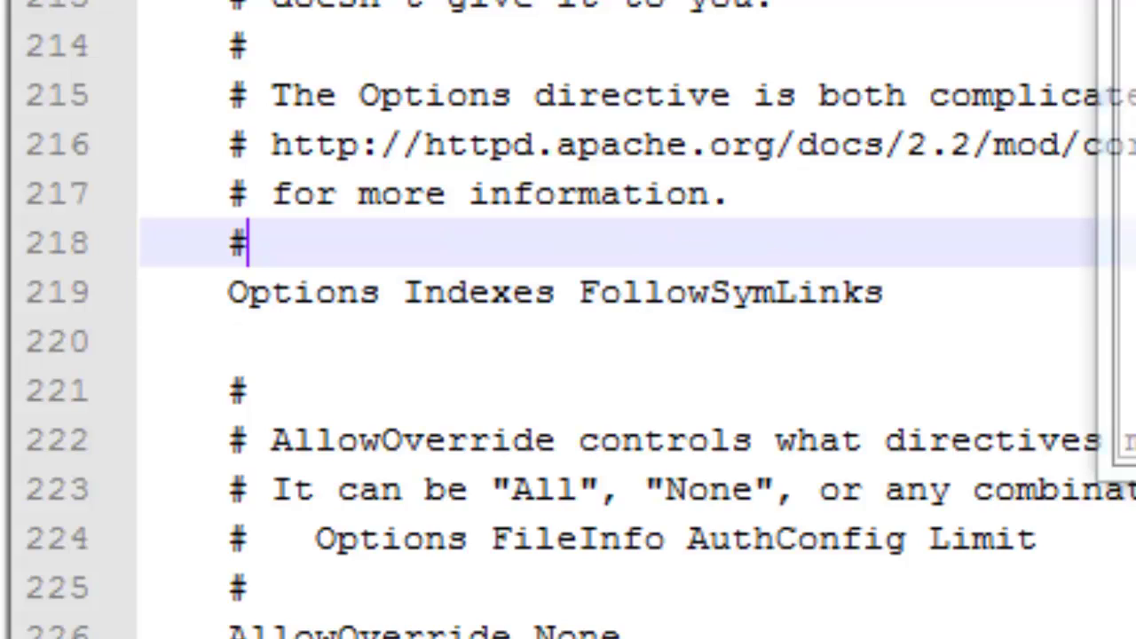
{"action": "key", "text": "Return"}
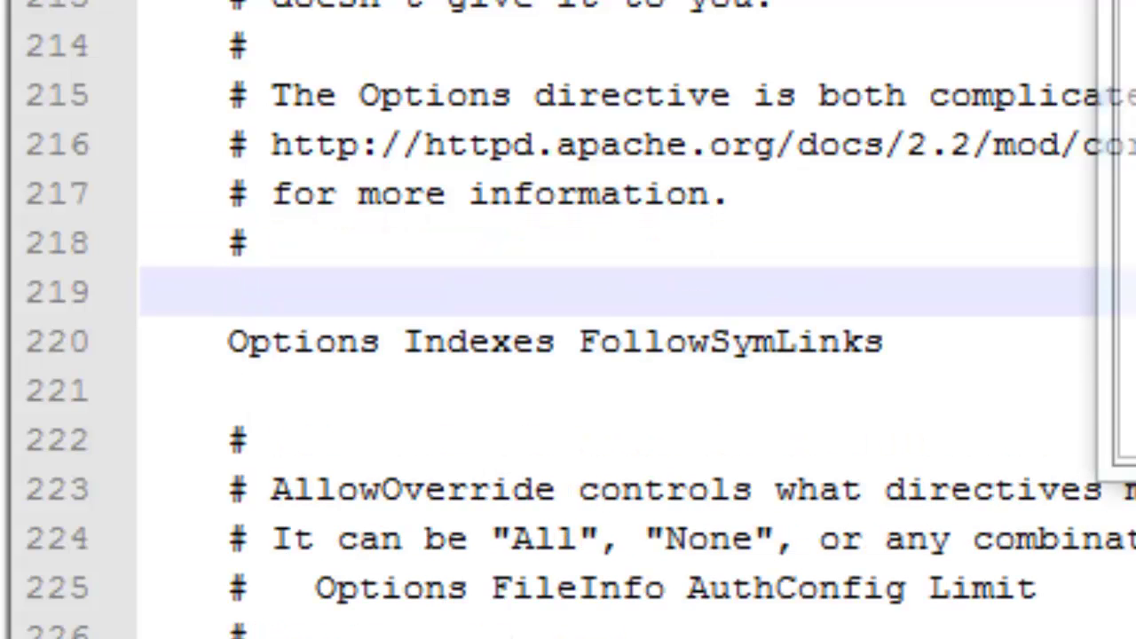
{"action": "type", "text": "Index"}
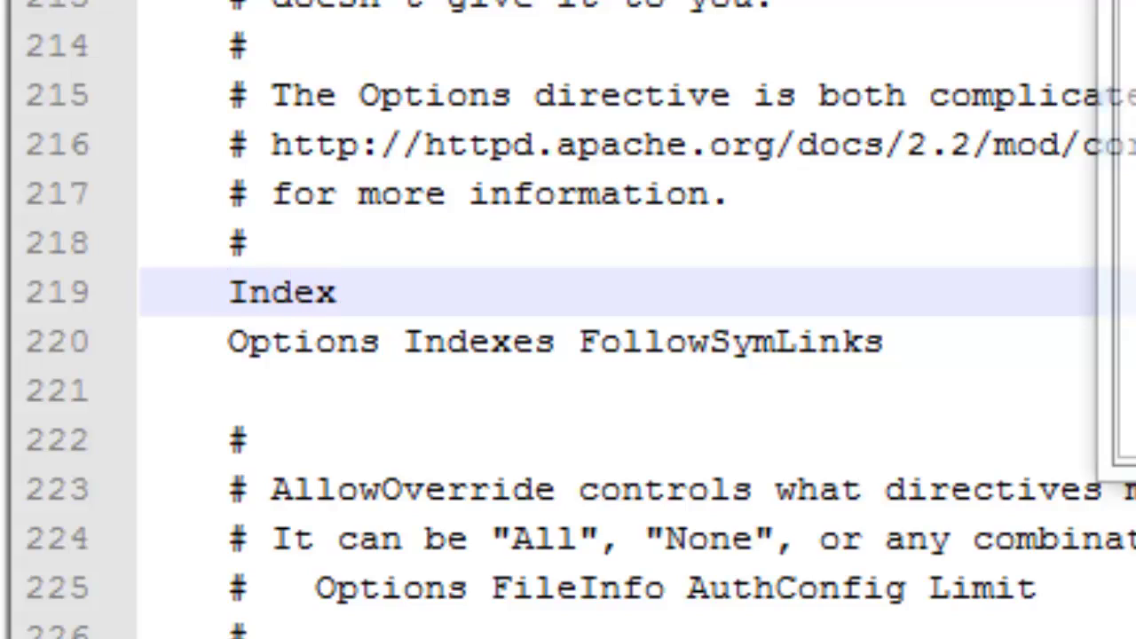
{"action": "type", "text": "Ignore"}
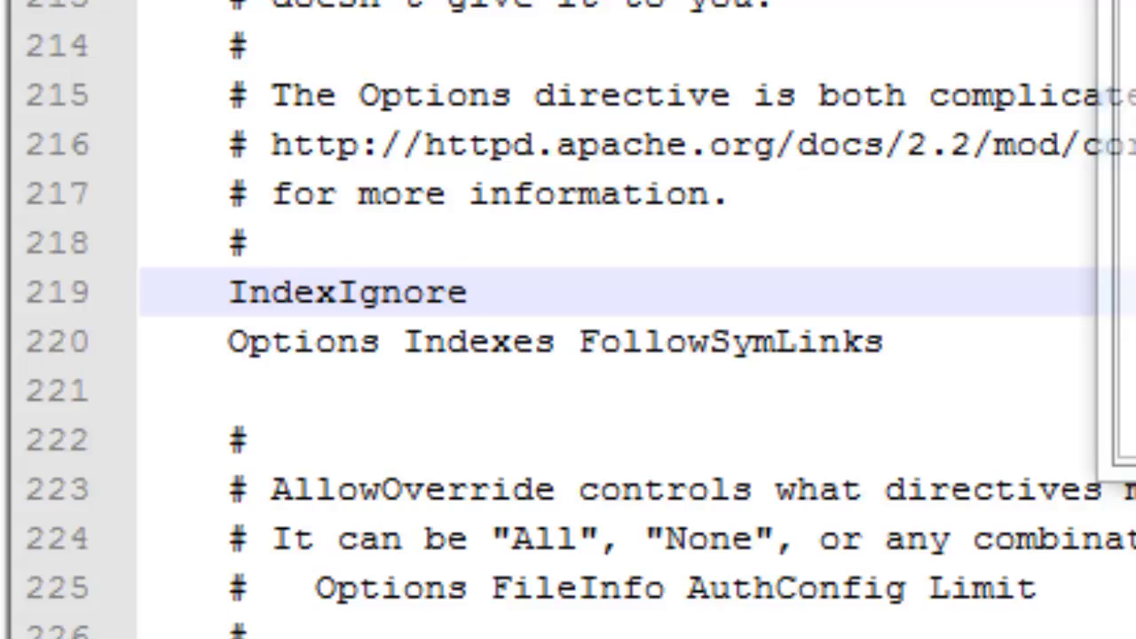
{"action": "type", "text": " *"}
{"action": "key", "text": "alt+f"}
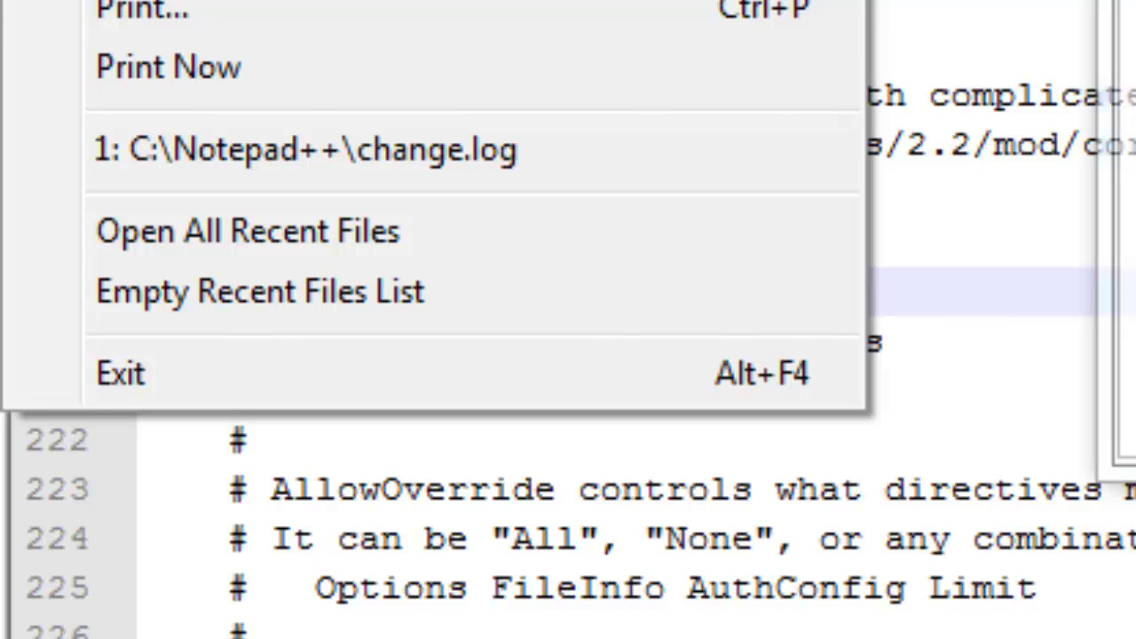
{"action": "key", "text": "Escape"}
Set AllowOverride on line 227 from None to All
{"action": "left_click", "coordinate": [933, 385]}
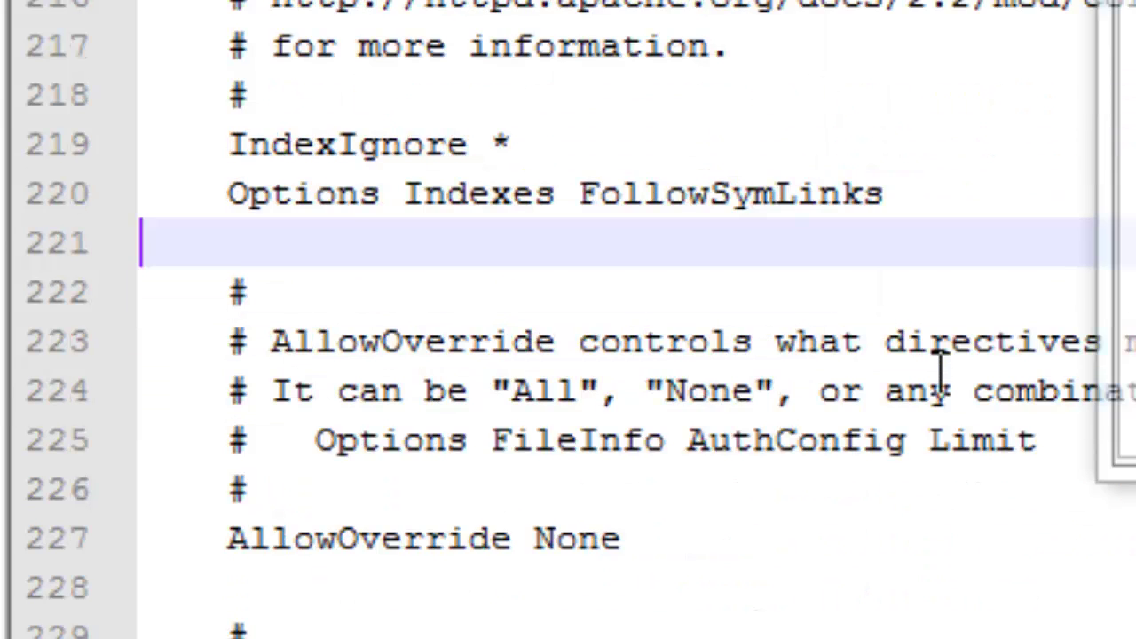
{"action": "scroll", "coordinate": [939, 368], "scroll_direction": "down", "scroll_amount": 1}
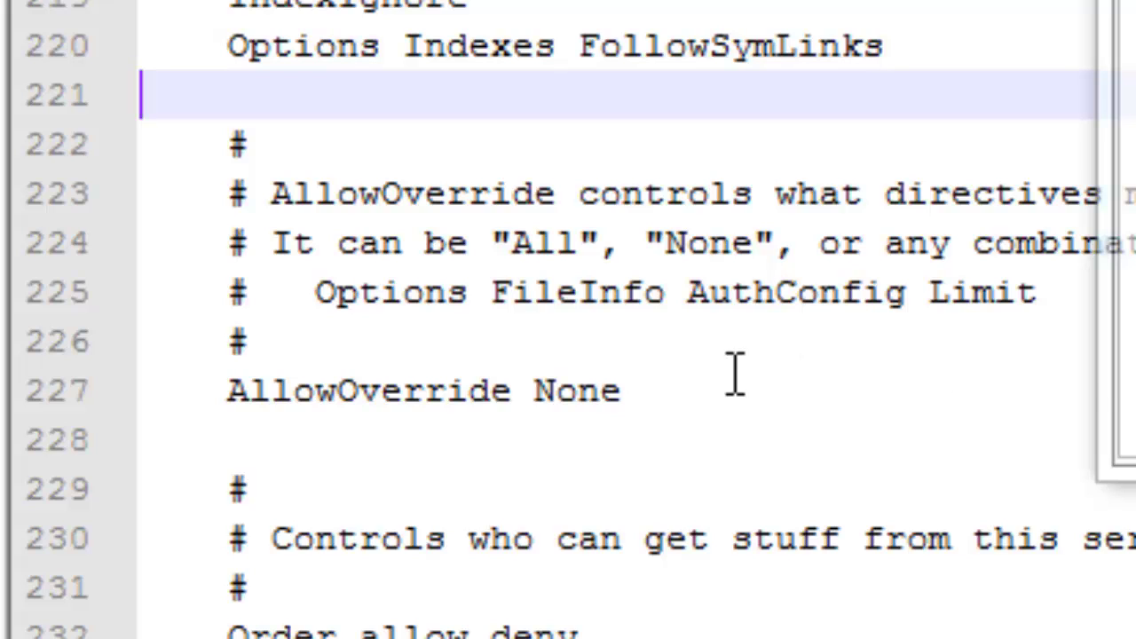
{"action": "scroll", "coordinate": [735, 373], "scroll_direction": "down", "scroll_amount": 1}
{"action": "double_click", "coordinate": [588, 245]}
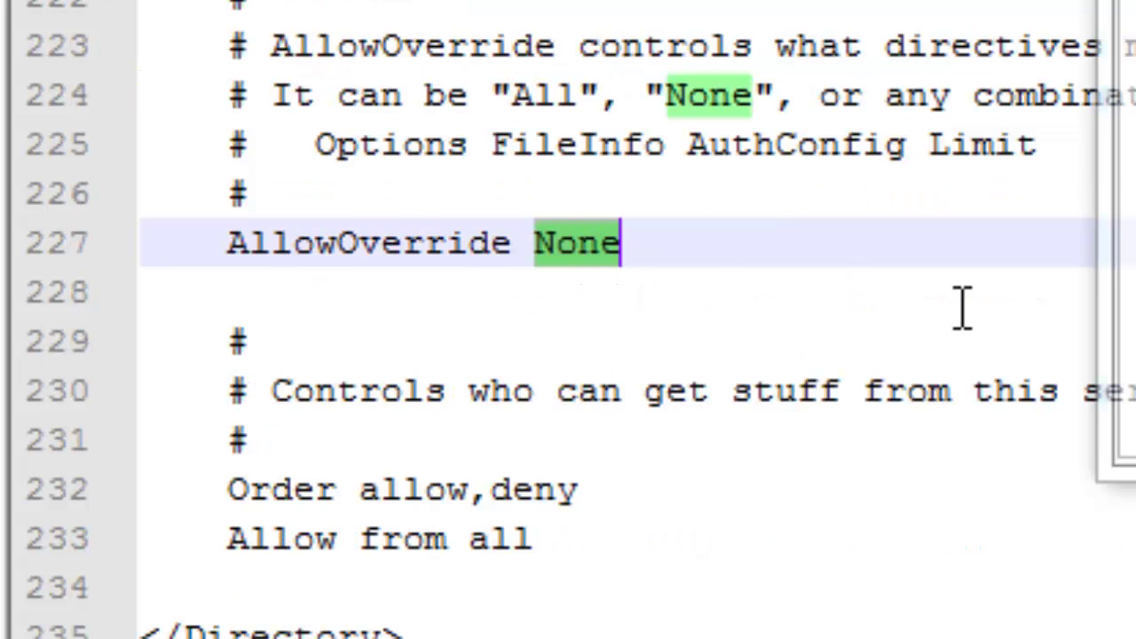
{"action": "type", "text": "All"}
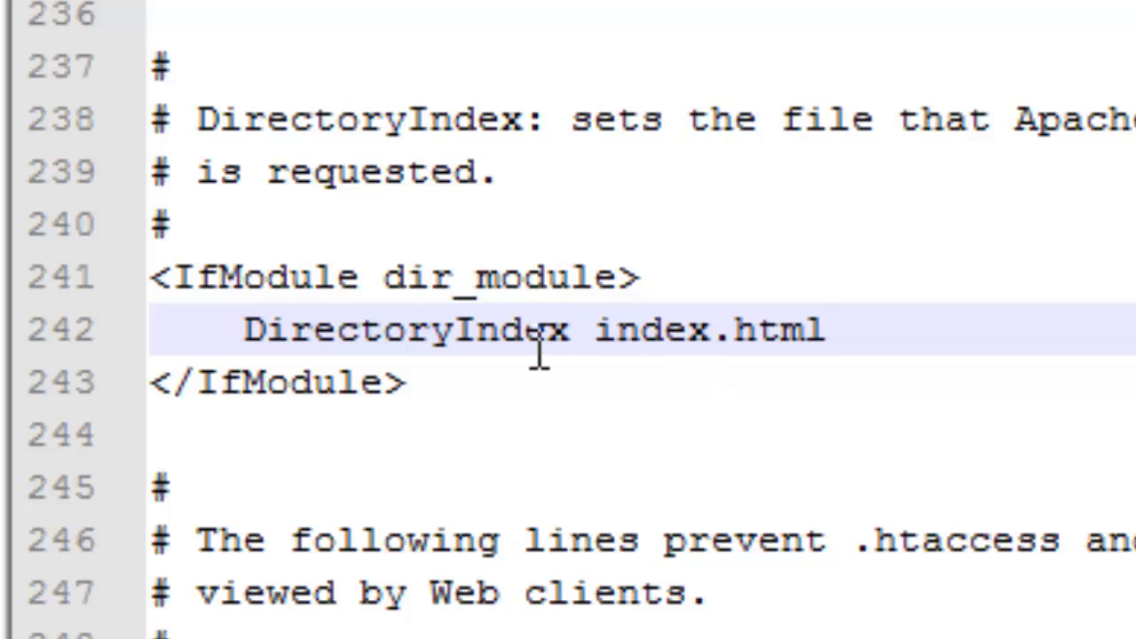
On line 242, insert index.php before index.html and append index.htm to the DirectoryIndex line
{"action": "left_click", "coordinate": [530, 330]}
{"action": "left_click", "coordinate": [594, 331]}
{"action": "left_click", "coordinate": [865, 337], "text": "shift"}
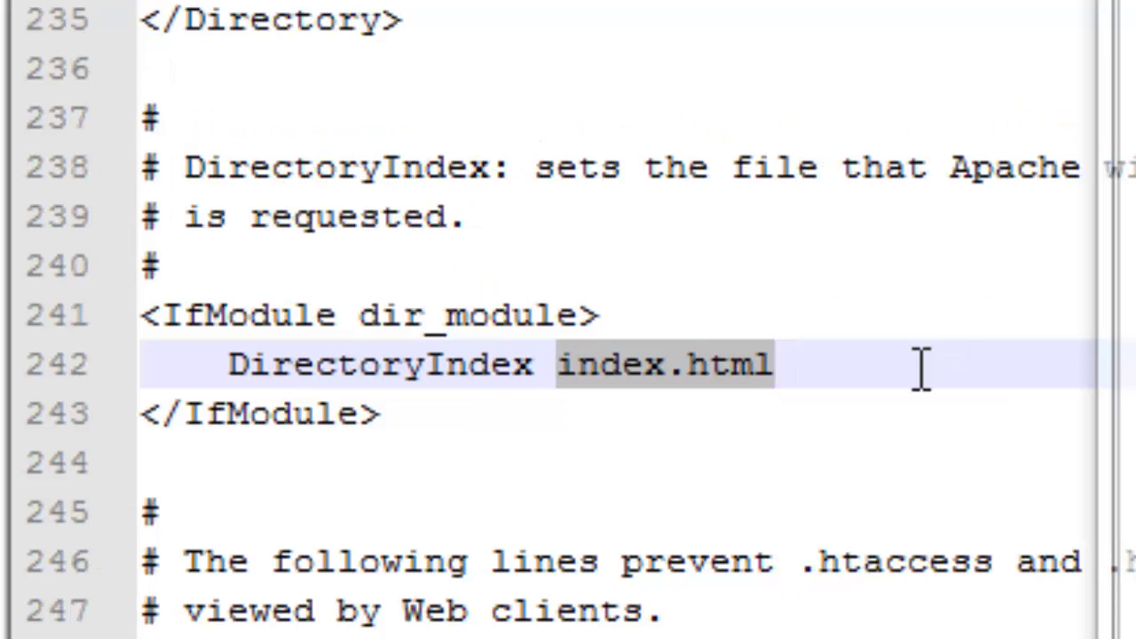
{"action": "left_click", "coordinate": [921, 369]}
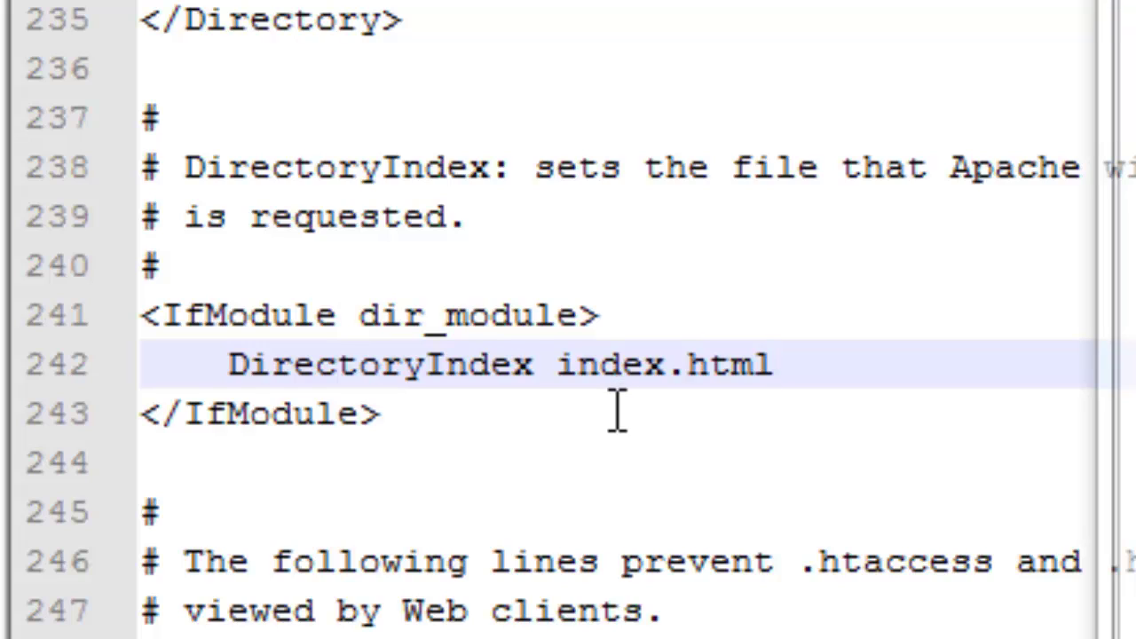
{"action": "left_click", "coordinate": [568, 369]}
{"action": "type", "text": "index.ph"}
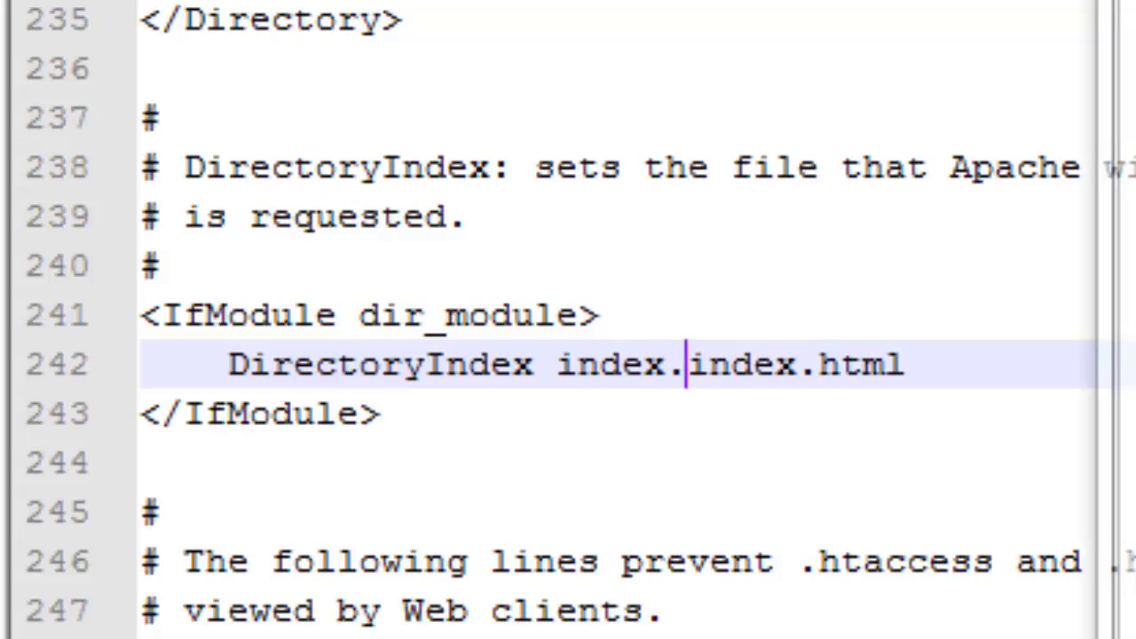
{"action": "type", "text": "p"}
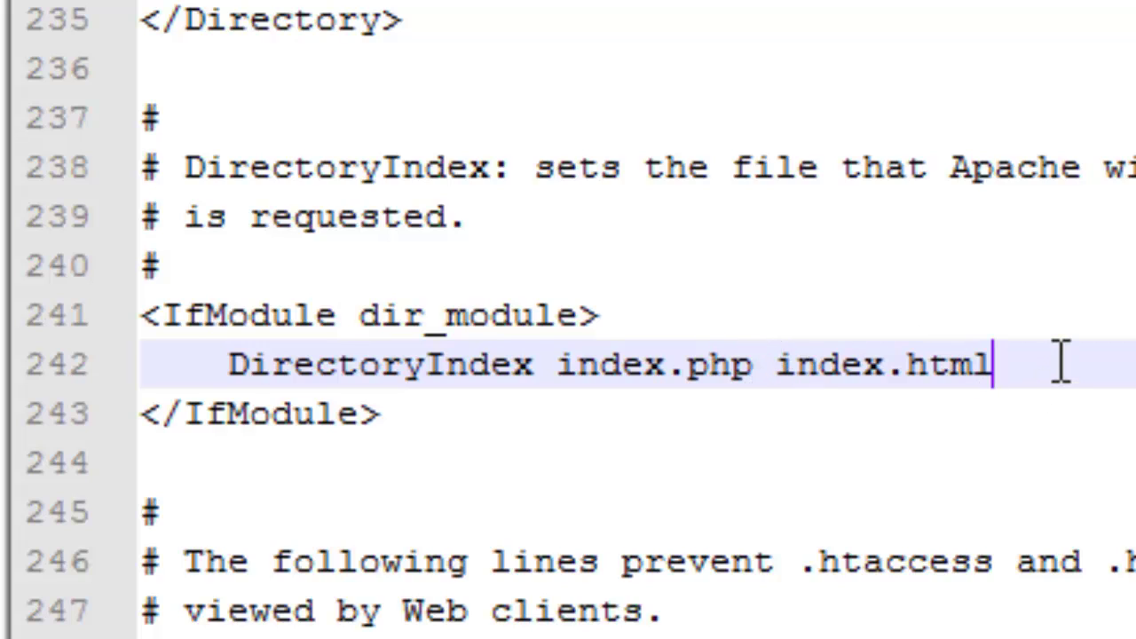
{"action": "type", "text": "index.ht"}
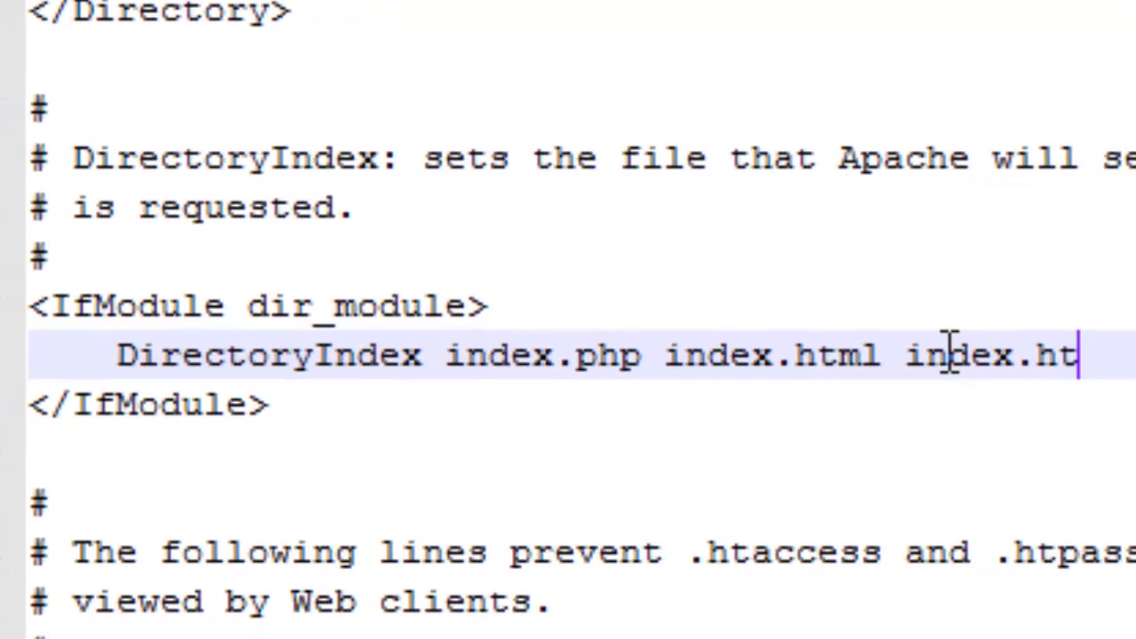
{"action": "type", "text": "m"}
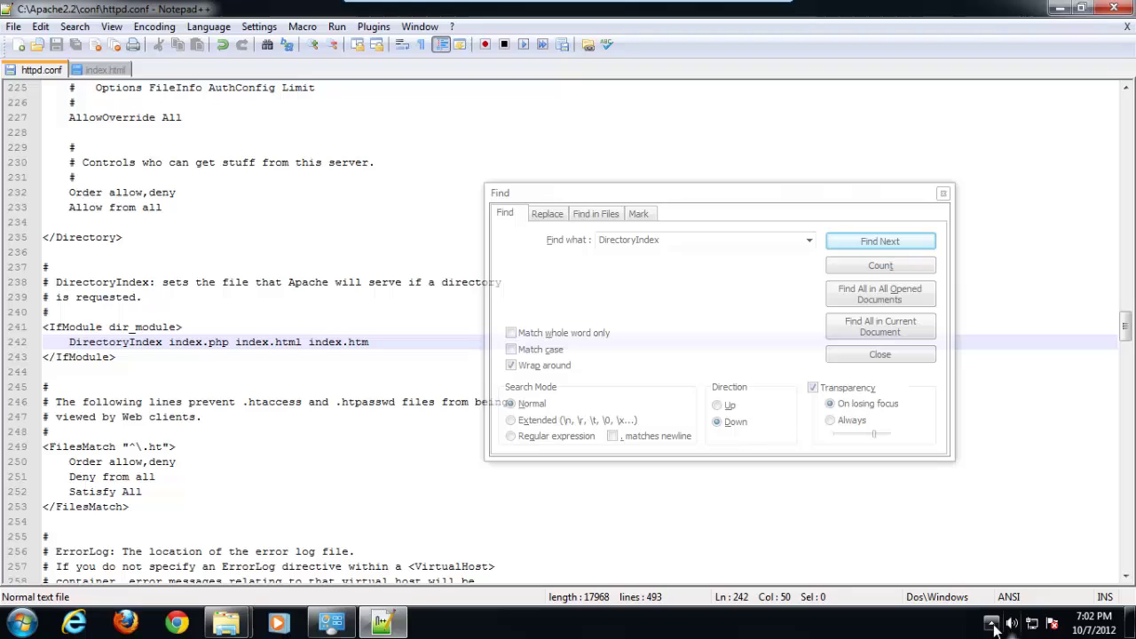
{"action": "left_click", "coordinate": [991, 624]}
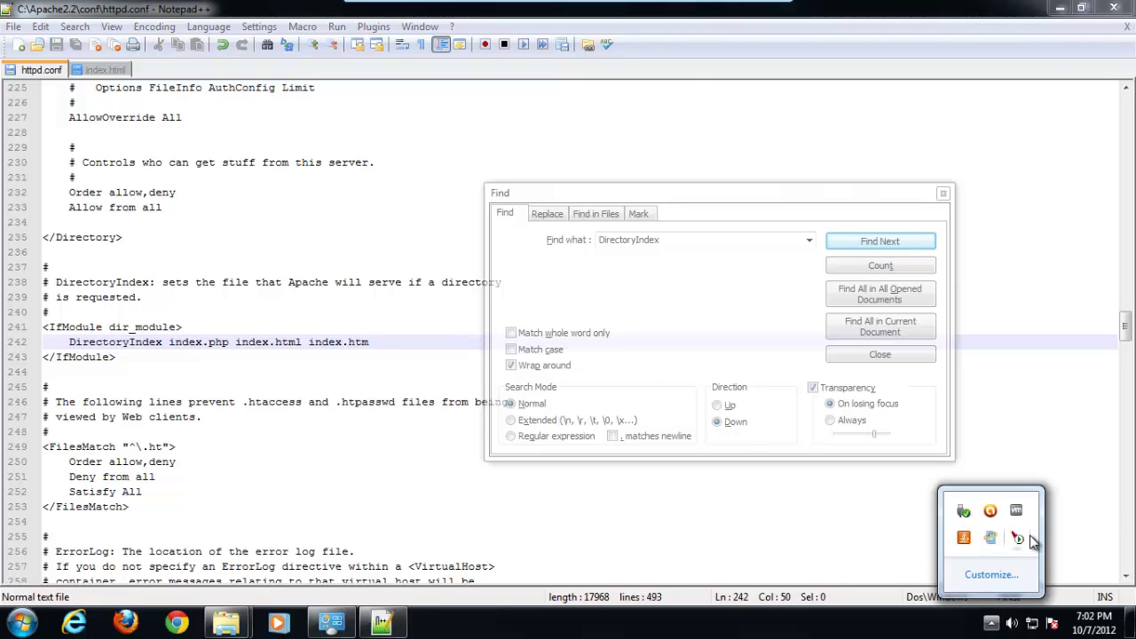
Open the Services console from a Start menu search for 'services'
{"action": "left_click", "coordinate": [989, 625]}
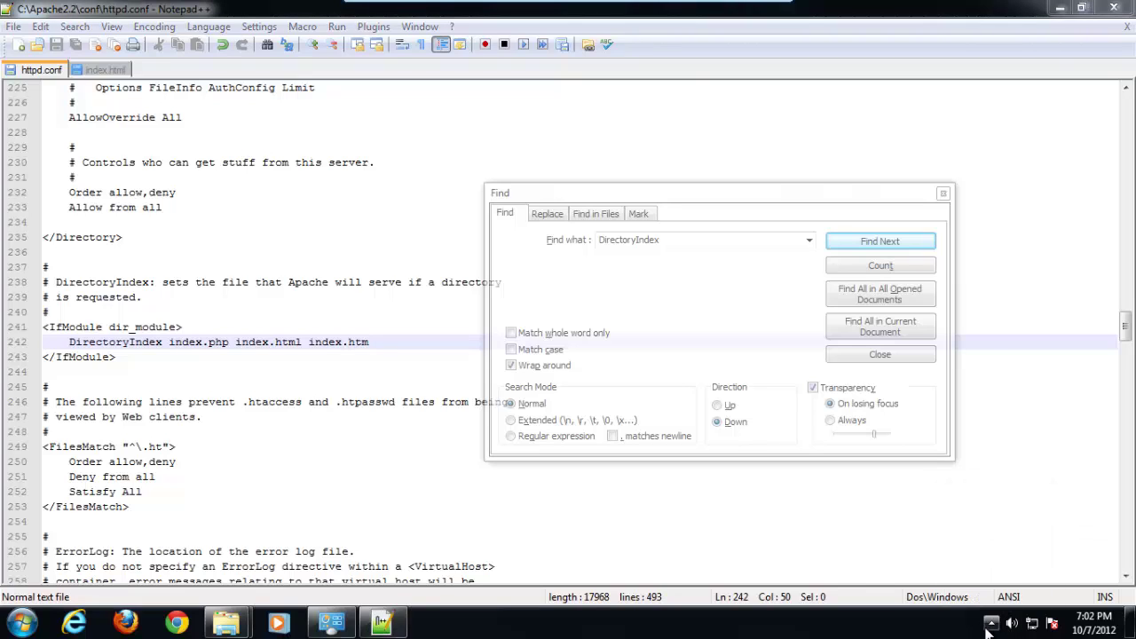
{"action": "left_click", "coordinate": [22, 625]}
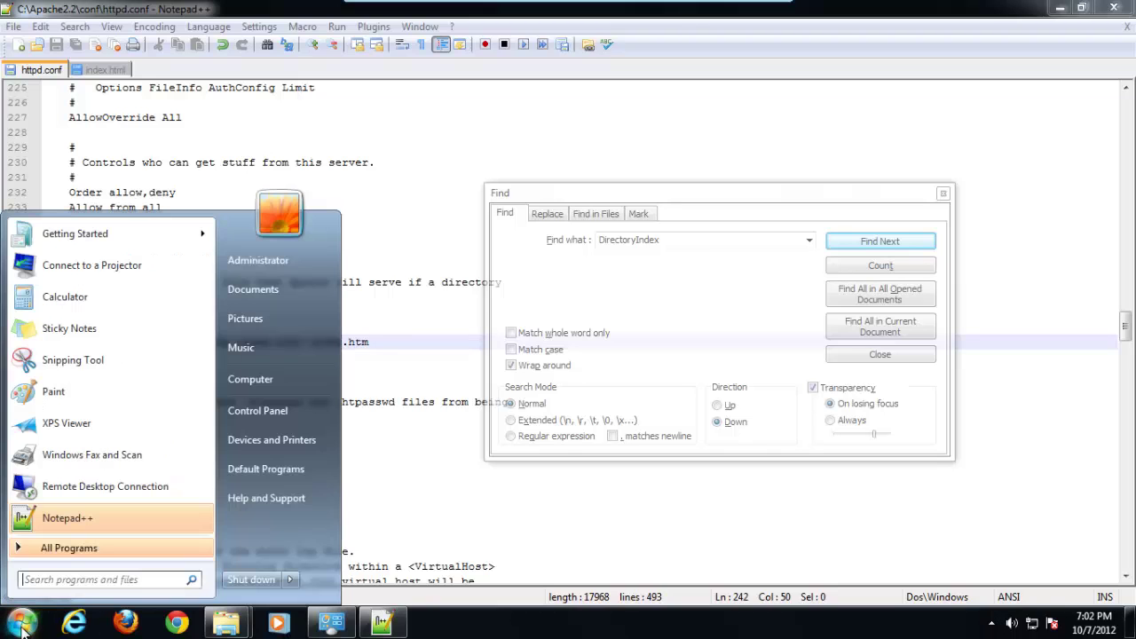
{"action": "left_click", "coordinate": [56, 580]}
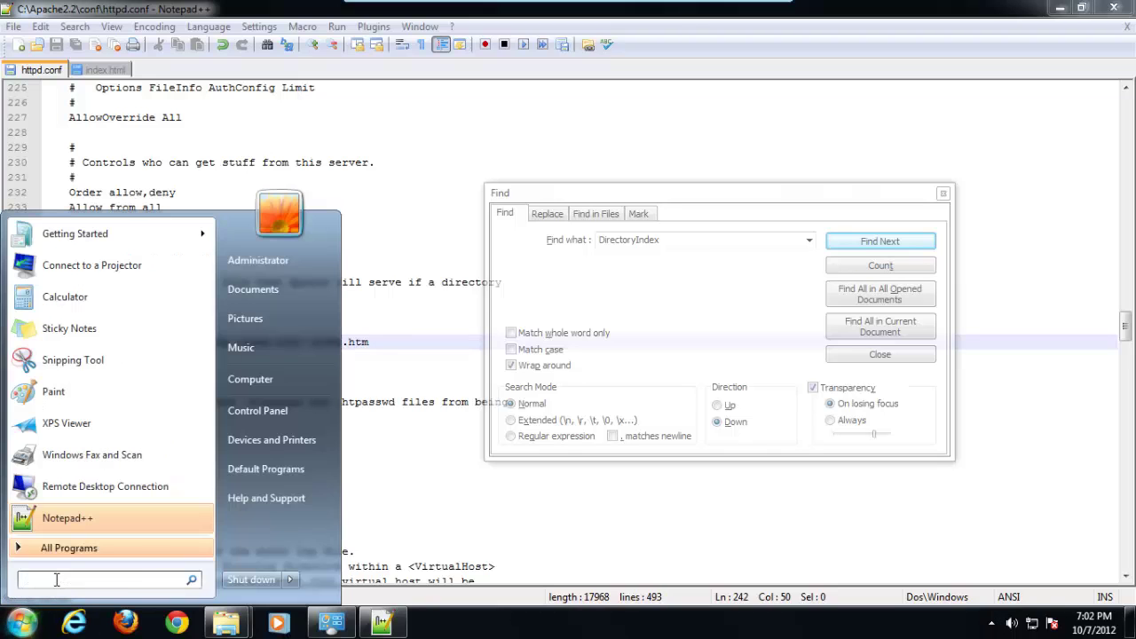
{"action": "type", "text": "services"}
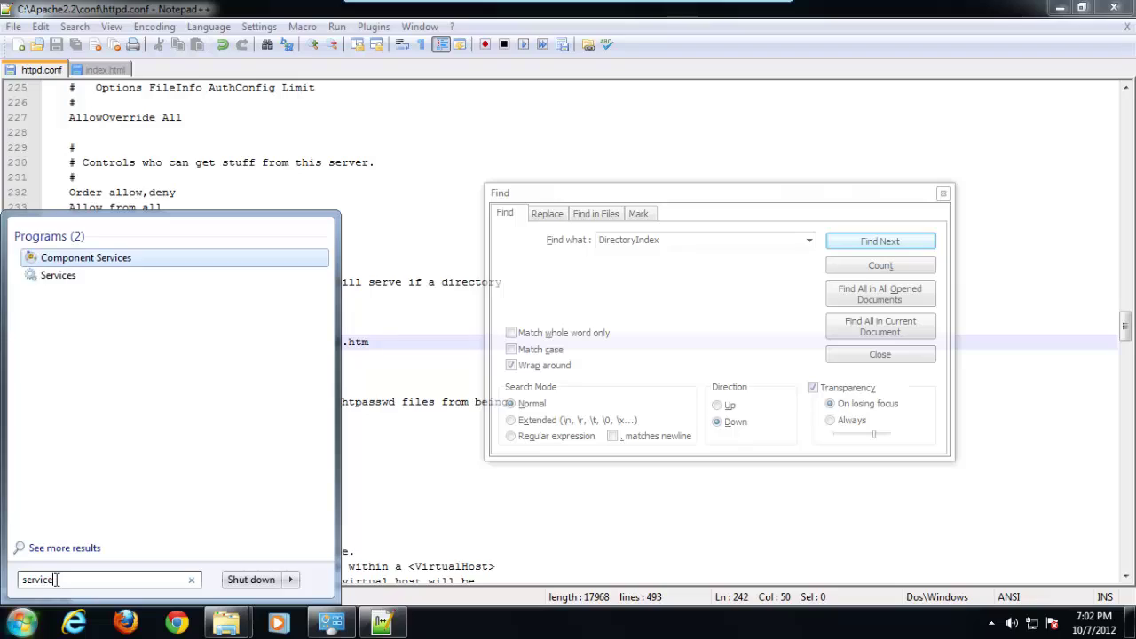
{"action": "left_click", "coordinate": [62, 275]}
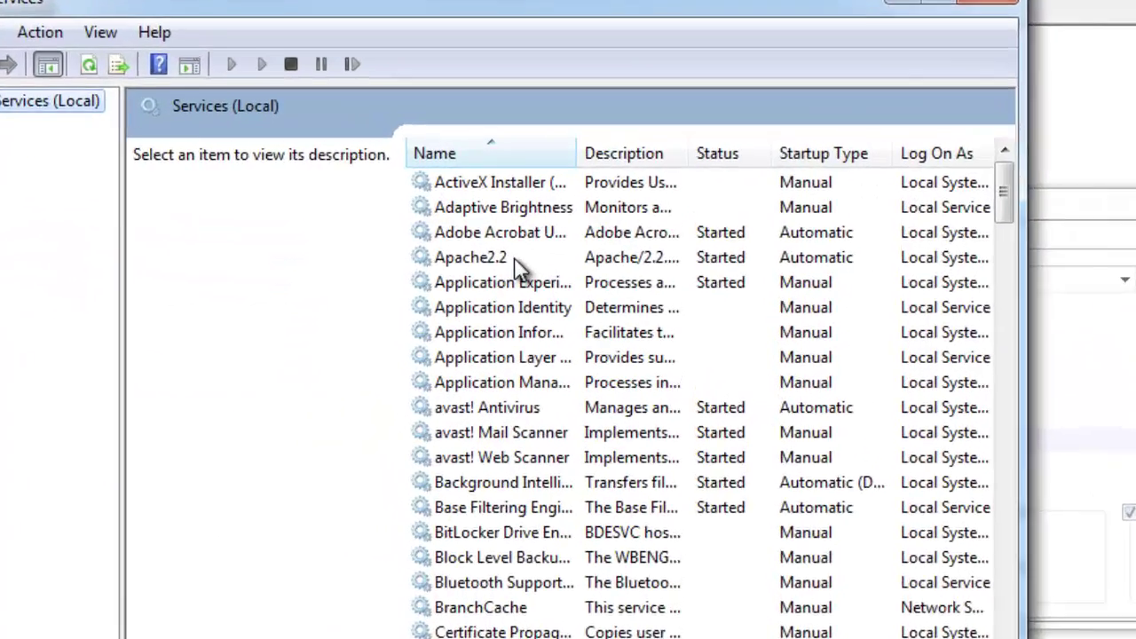
Stop the Apache2.2 service and then start it again
{"action": "left_click", "coordinate": [513, 261]}
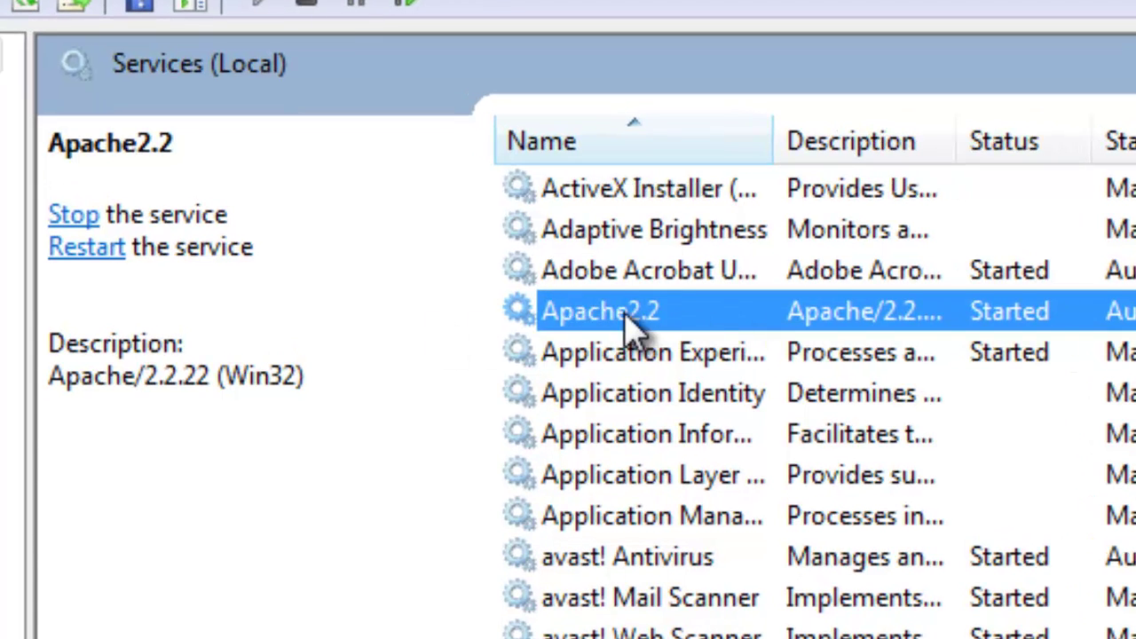
{"action": "left_click", "coordinate": [73, 218]}
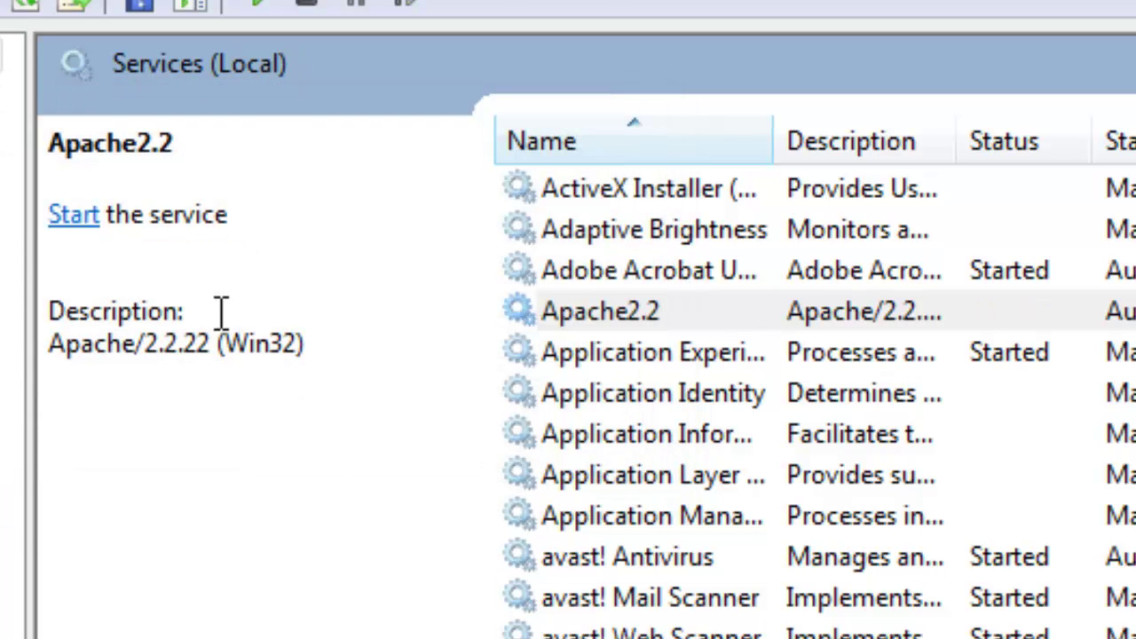
{"action": "left_click", "coordinate": [80, 220]}
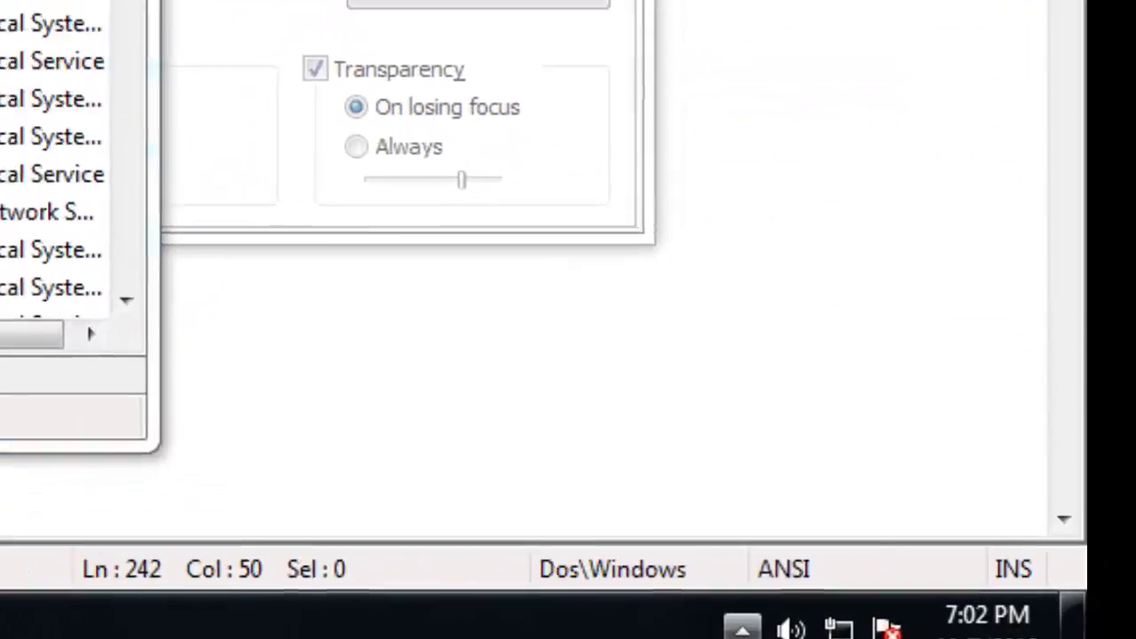
Stop and restart Apache2.2 from the Apache Service Monitor tray icon
{"action": "left_click", "coordinate": [991, 621]}
{"action": "mouse_move", "coordinate": [748, 406]}
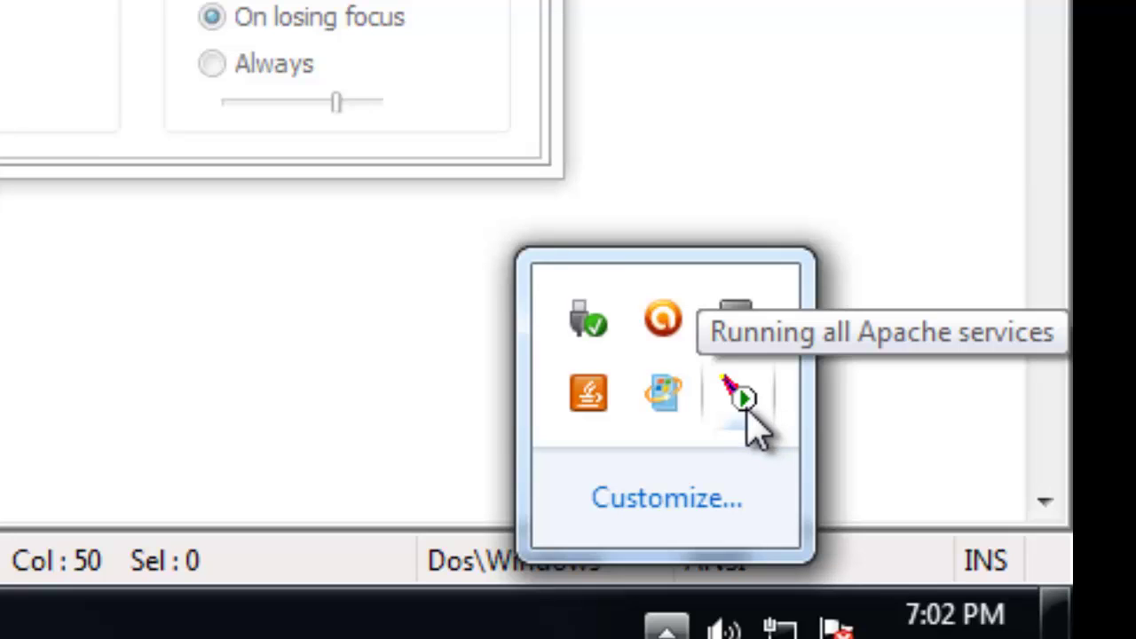
{"action": "left_click", "coordinate": [748, 410]}
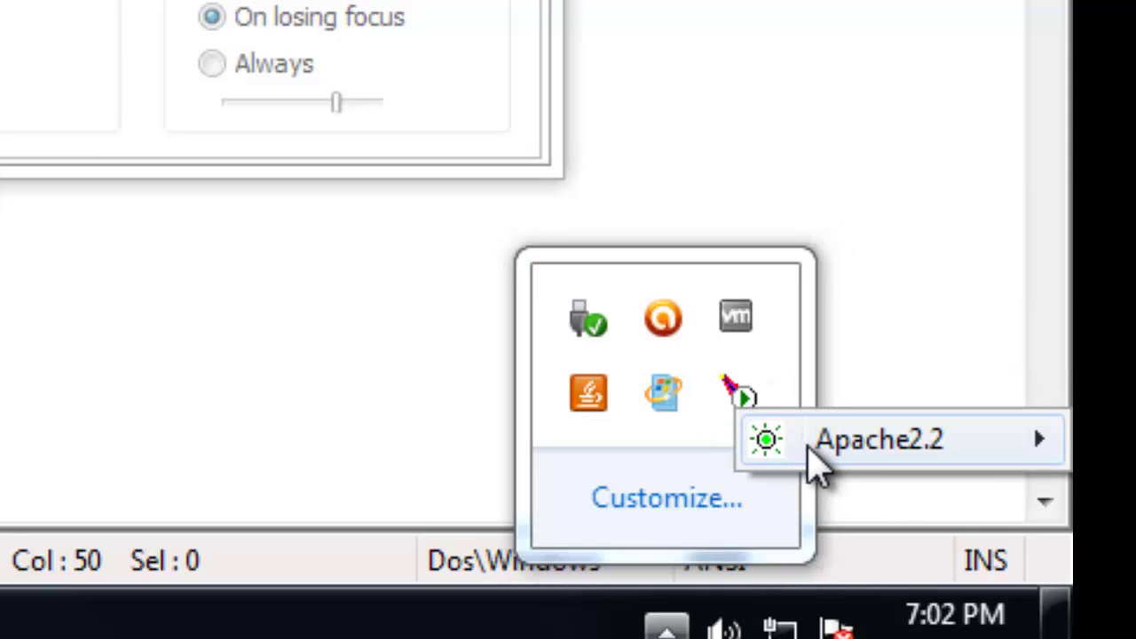
{"action": "mouse_move", "coordinate": [825, 454]}
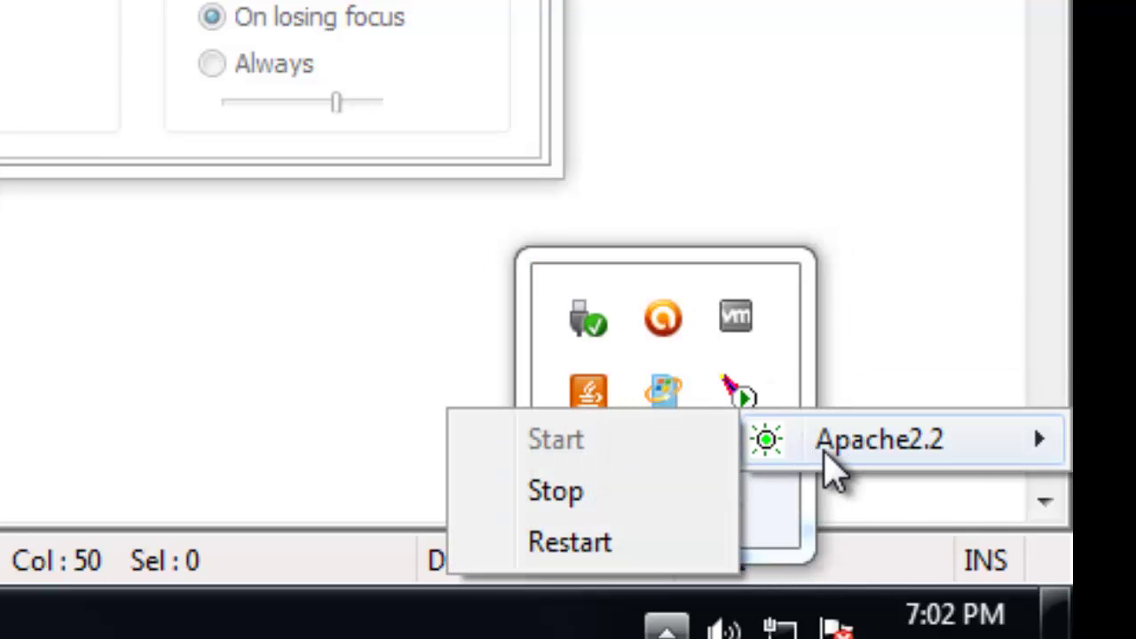
{"action": "left_click", "coordinate": [626, 505]}
{"action": "mouse_move", "coordinate": [750, 416]}
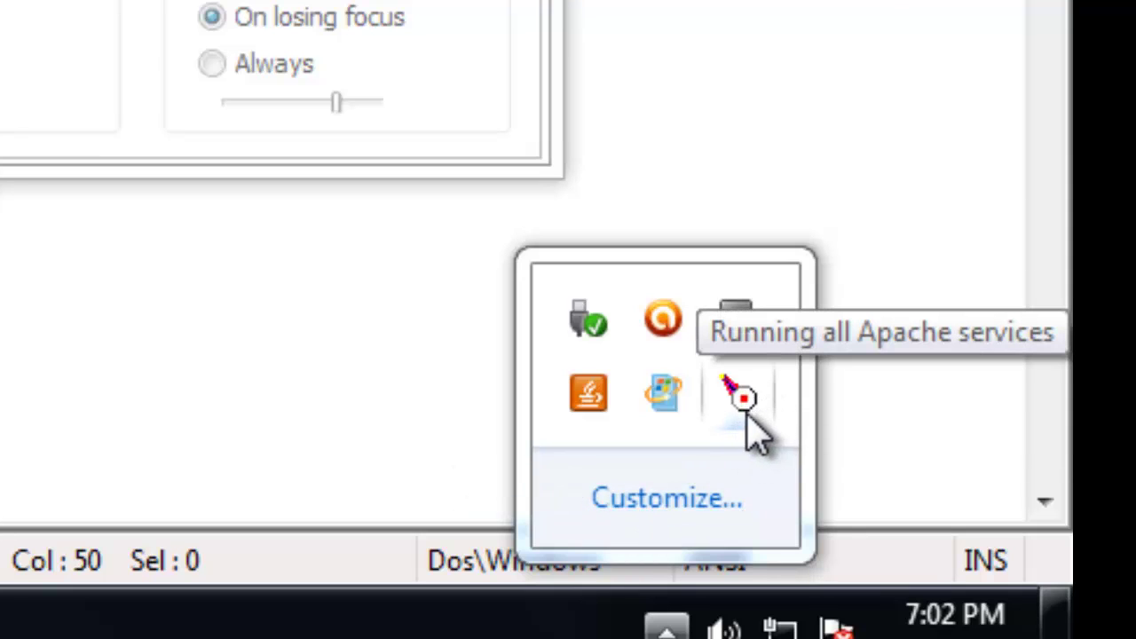
{"action": "left_click", "coordinate": [746, 410]}
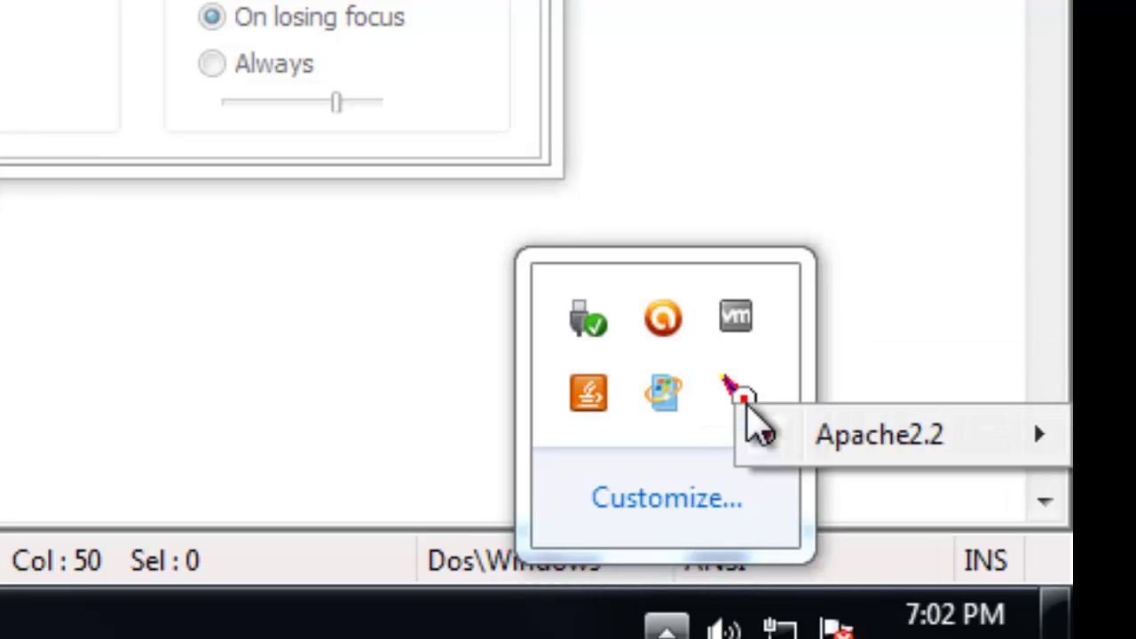
{"action": "mouse_move", "coordinate": [793, 444]}
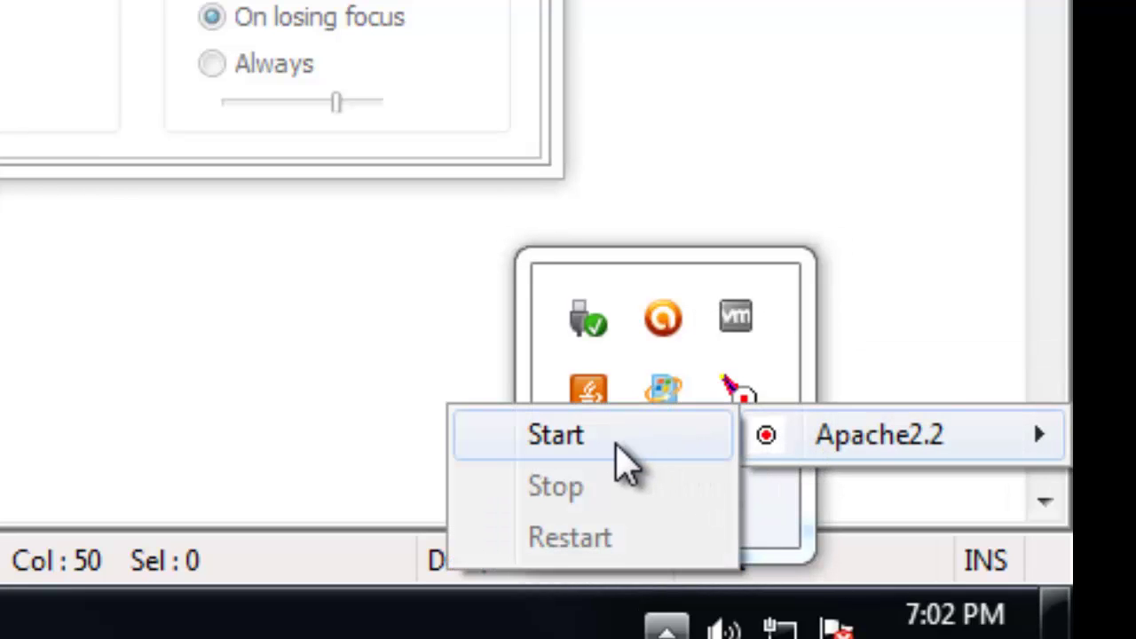
{"action": "left_click", "coordinate": [625, 463]}
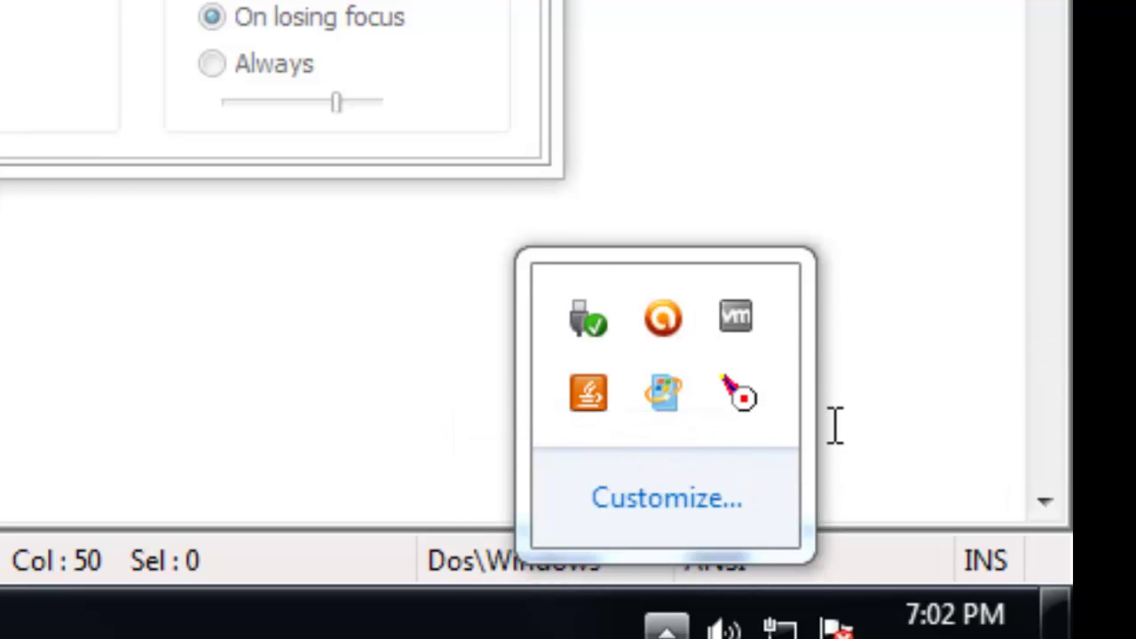
Recheck the Apache tray status, then close the Services window
{"action": "mouse_move", "coordinate": [762, 417]}
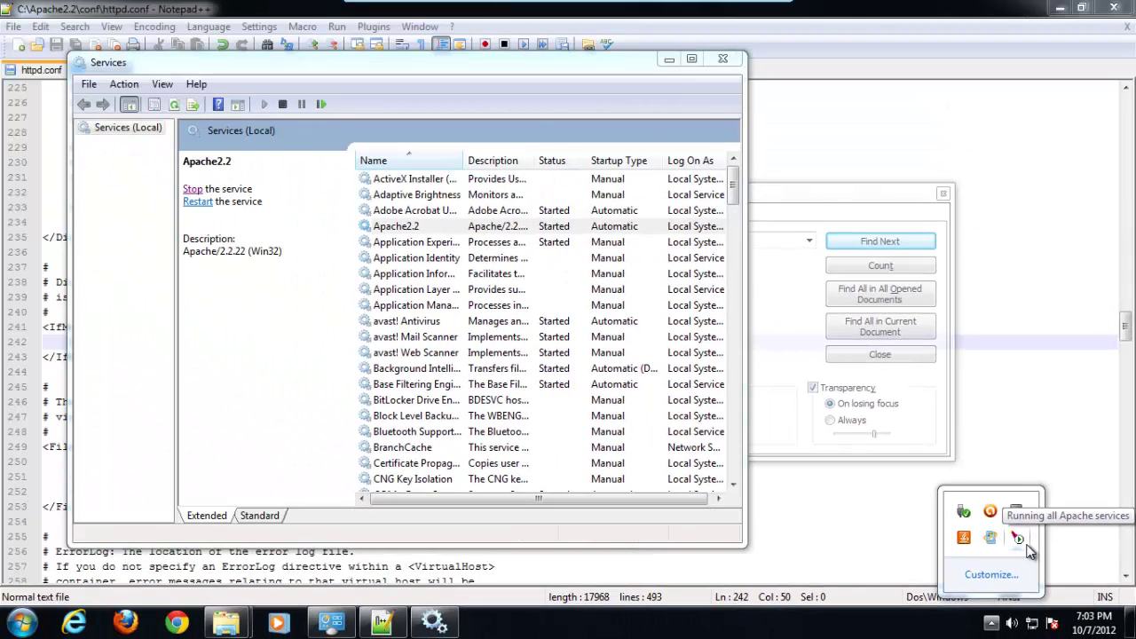
{"action": "left_click", "coordinate": [312, 342]}
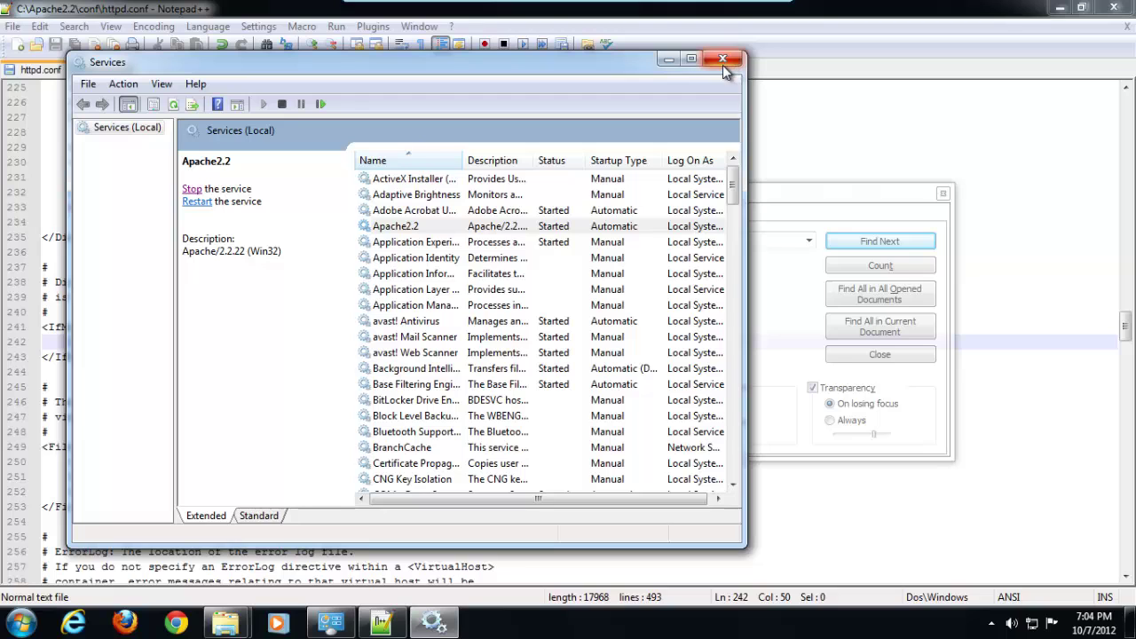
{"action": "left_click", "coordinate": [993, 624]}
{"action": "left_click", "coordinate": [994, 624]}
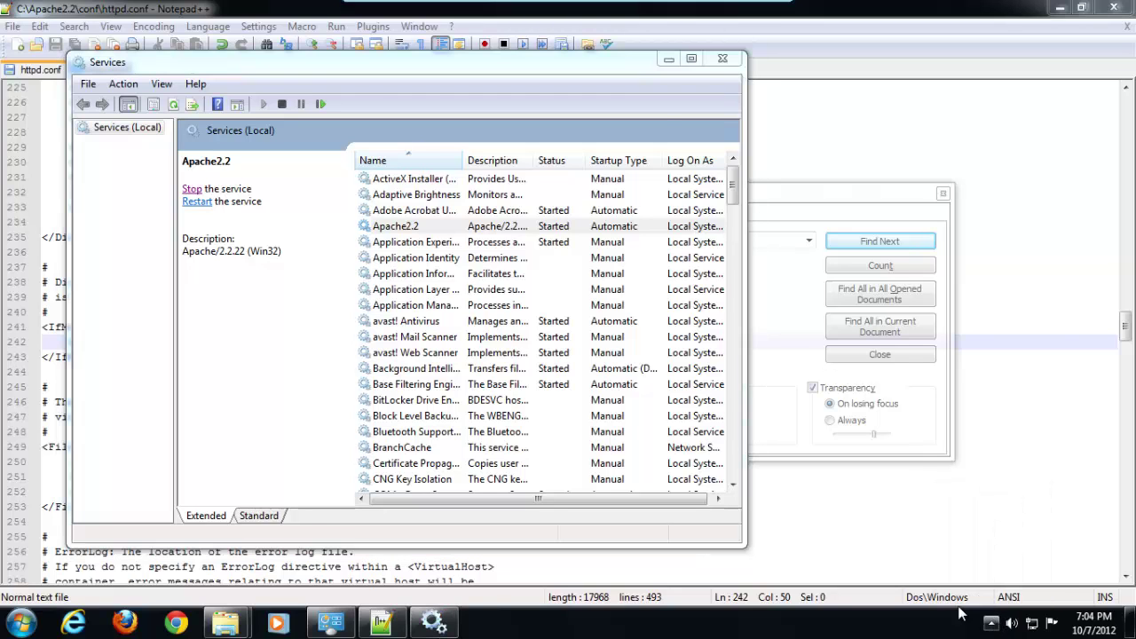
{"action": "left_click", "coordinate": [722, 60]}
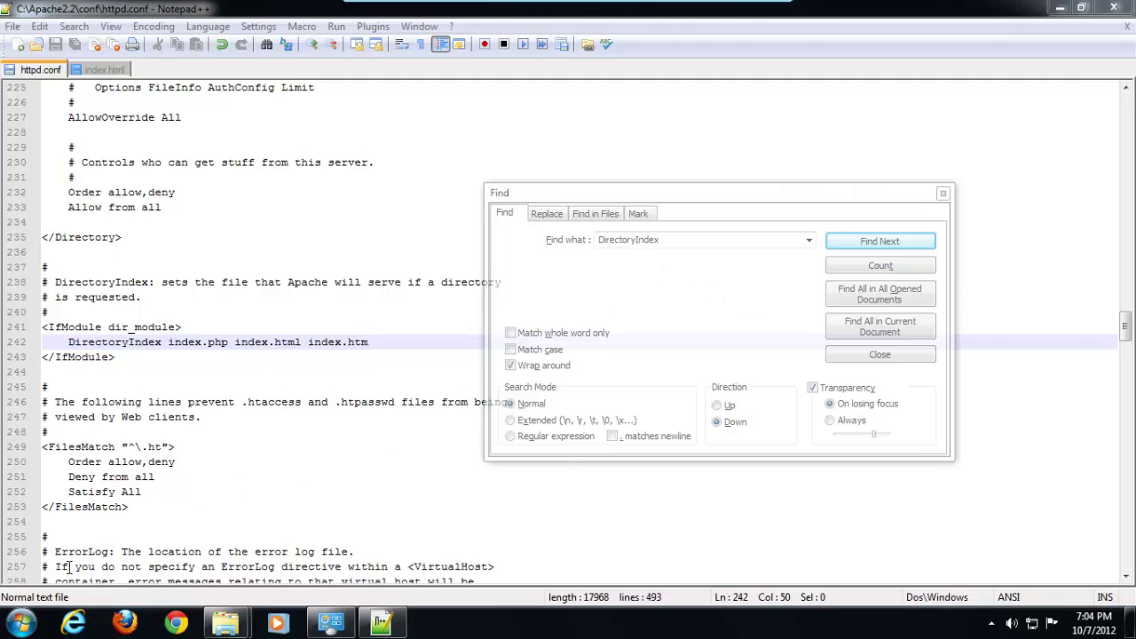
Launch Internet Explorer and delete temporary files, cookies and history via Internet Options
{"action": "left_click", "coordinate": [93, 627]}
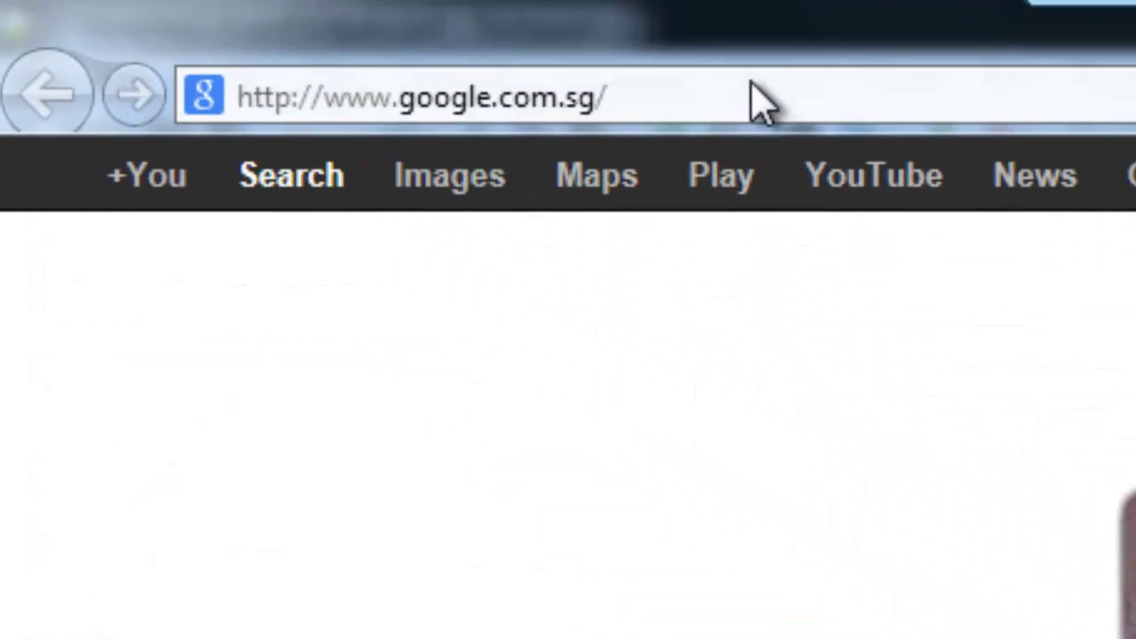
{"action": "left_click", "coordinate": [753, 89]}
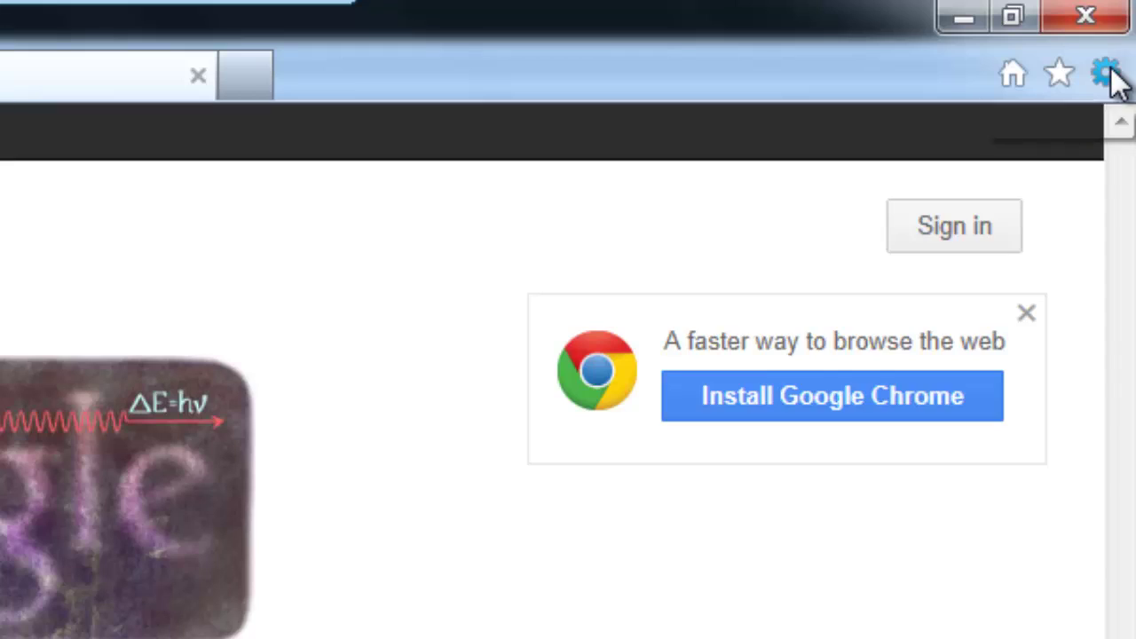
{"action": "left_click", "coordinate": [1107, 74]}
{"action": "left_click", "coordinate": [821, 482]}
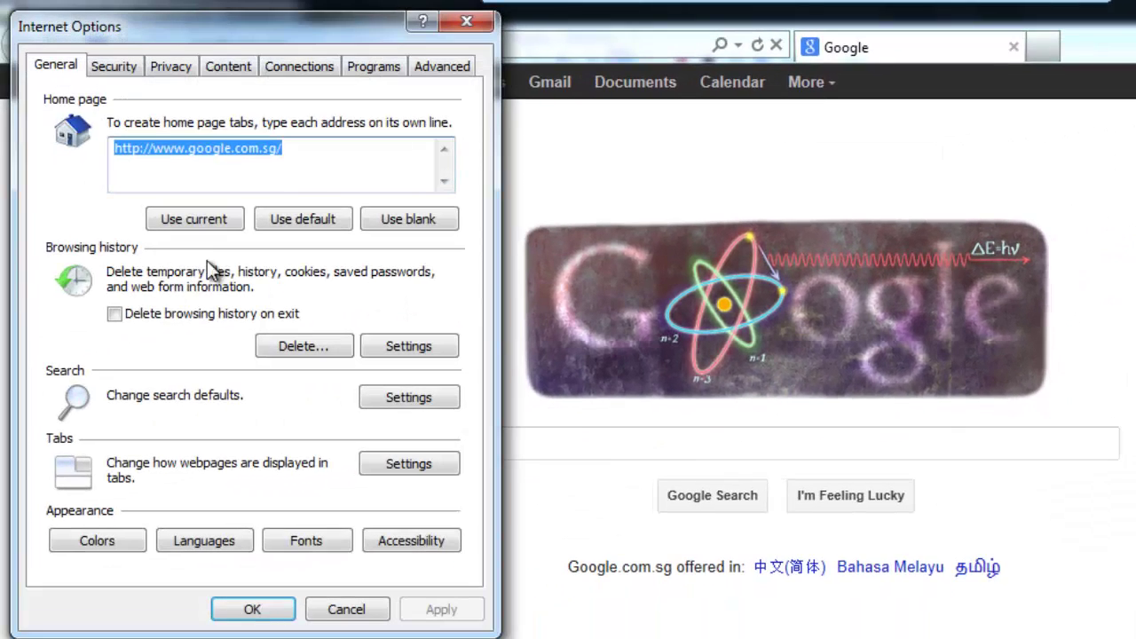
{"action": "left_click", "coordinate": [175, 361]}
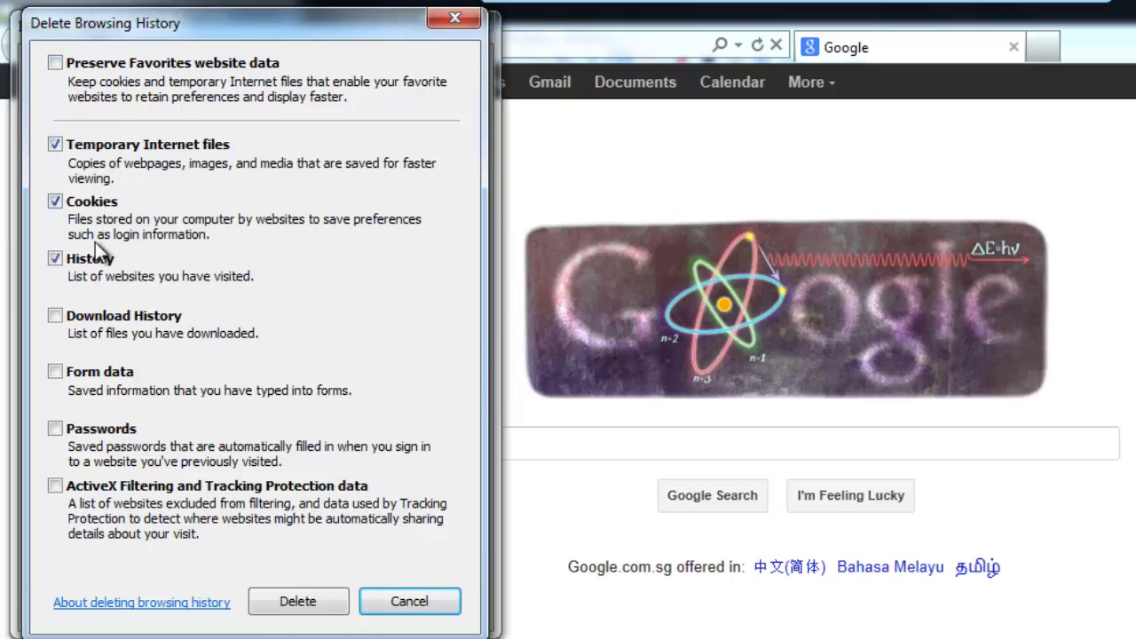
{"action": "left_click", "coordinate": [326, 609]}
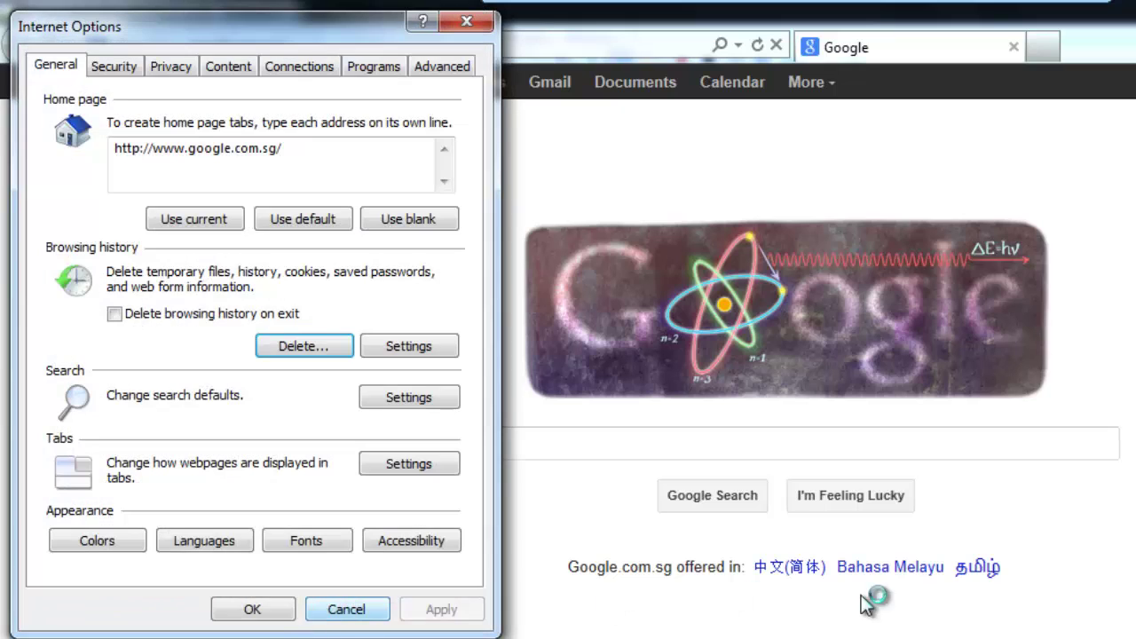
{"action": "left_click", "coordinate": [248, 610]}
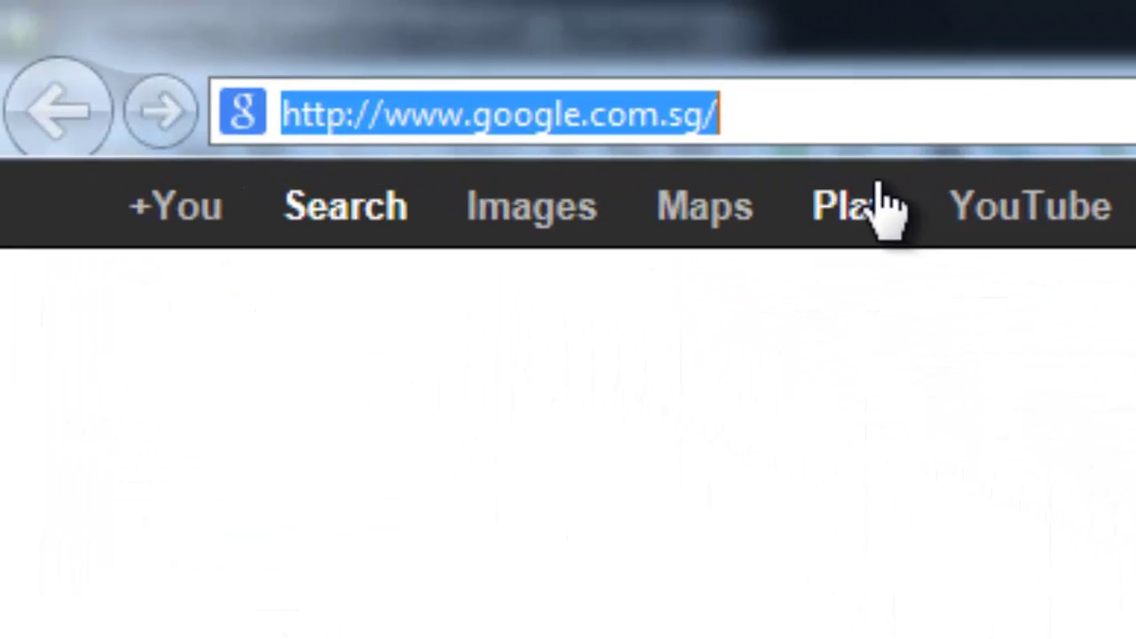
Load 'localhost' in Internet Explorer's address bar
{"action": "type", "text": "localhost"}
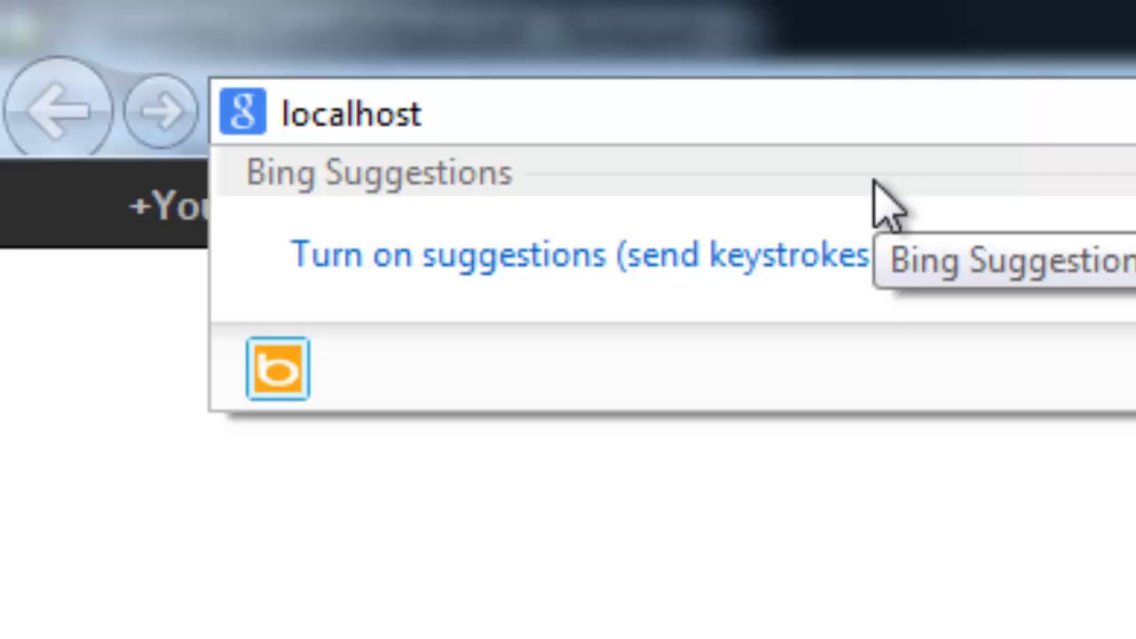
{"action": "key", "text": "Return"}
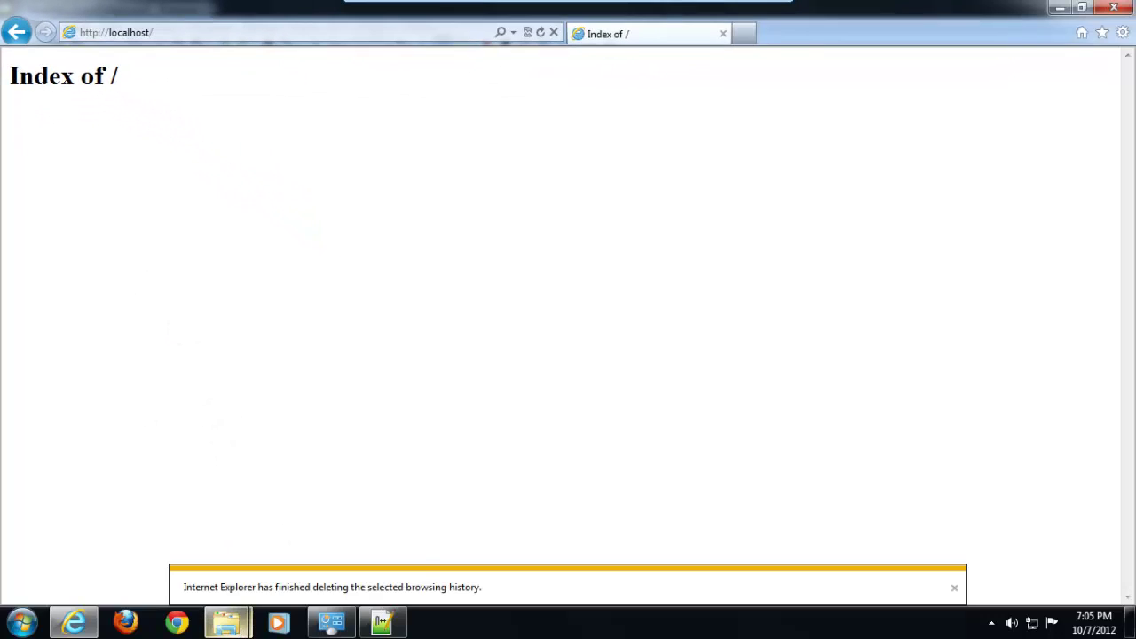
Browse Explorer via C:\www to the C:\Apache2.2\htdocs folder
{"action": "mouse_move", "coordinate": [226, 621]}
{"action": "mouse_move", "coordinate": [310, 517]}
{"action": "left_click", "coordinate": [328, 584]}
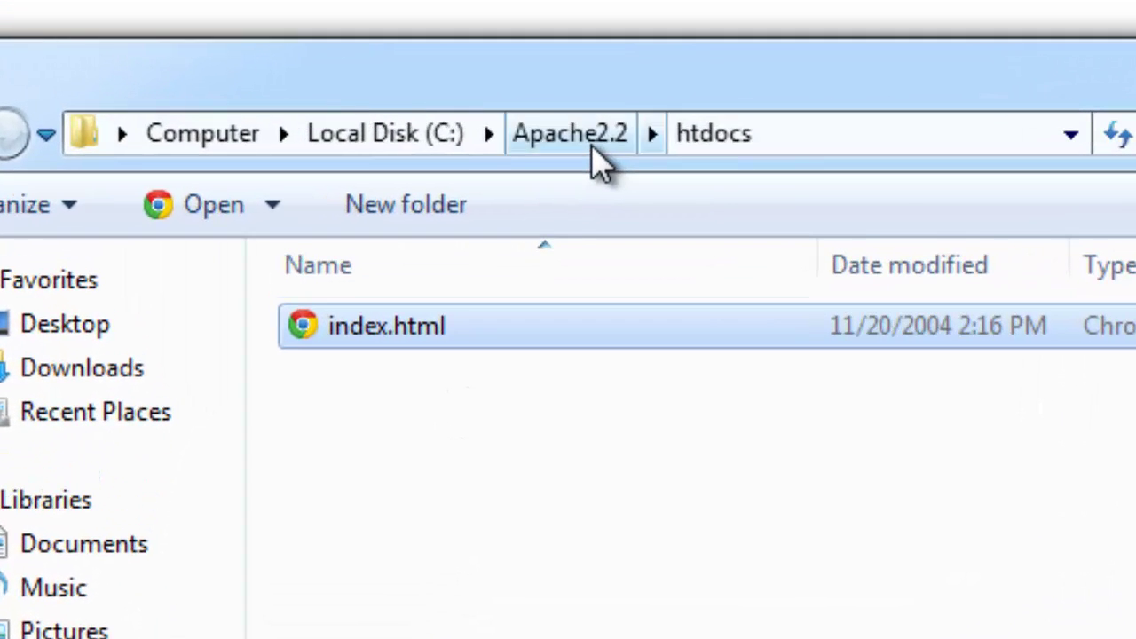
{"action": "left_click", "coordinate": [379, 104]}
{"action": "left_click", "coordinate": [415, 142]}
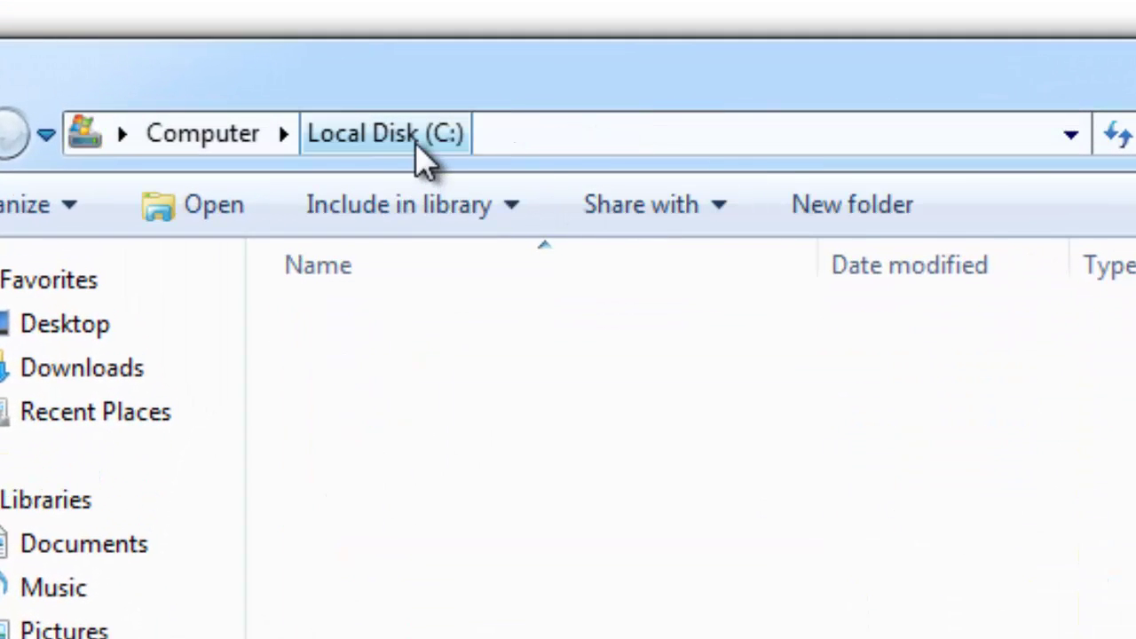
{"action": "left_click", "coordinate": [355, 632]}
{"action": "key", "text": "Return"}
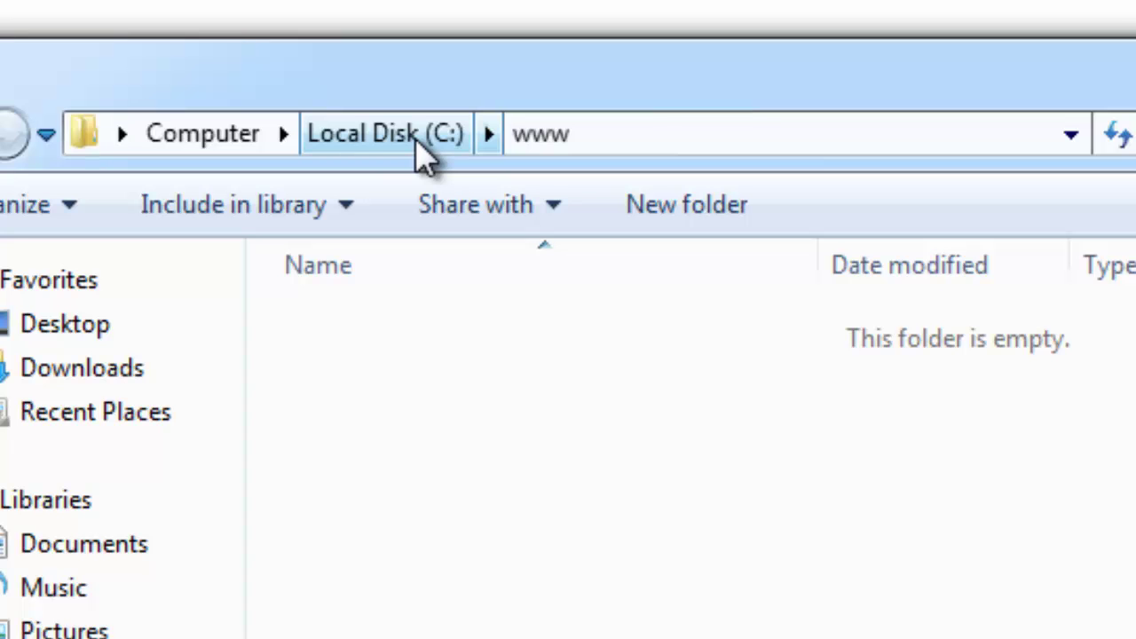
{"action": "left_click", "coordinate": [421, 149]}
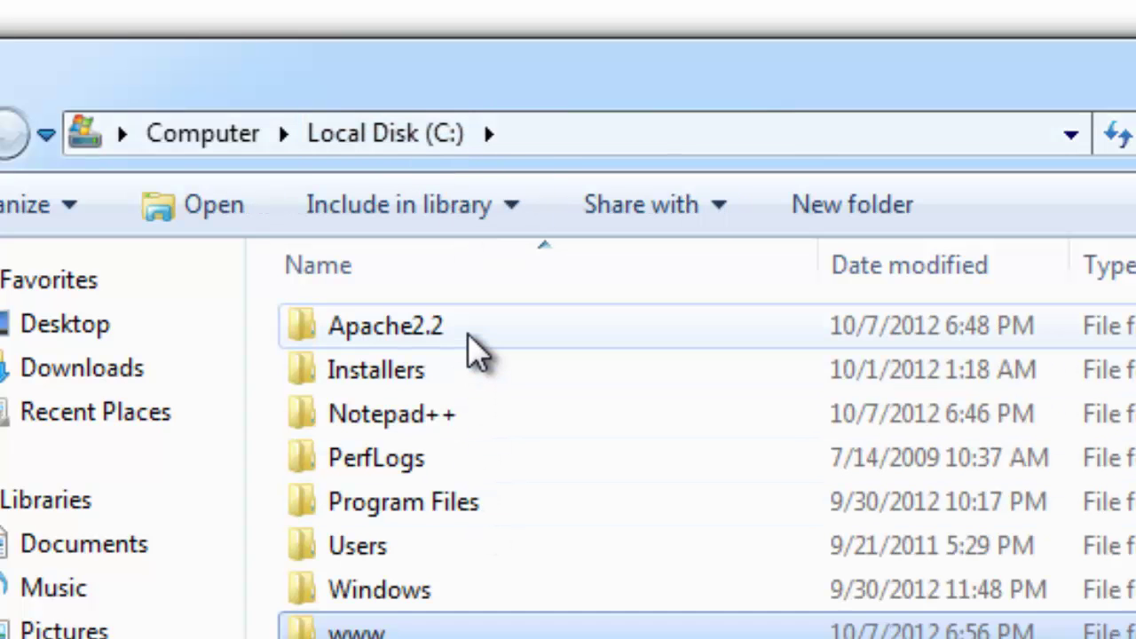
{"action": "double_click", "coordinate": [474, 347]}
{"action": "left_click", "coordinate": [467, 512]}
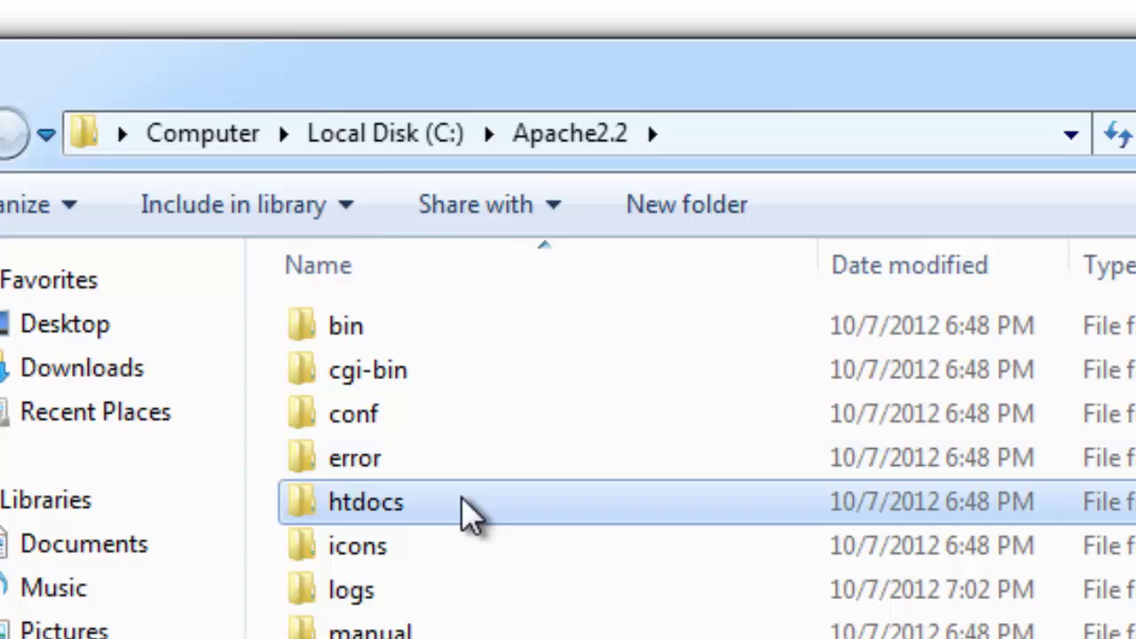
{"action": "double_click", "coordinate": [468, 513]}
{"action": "left_click", "coordinate": [454, 330]}
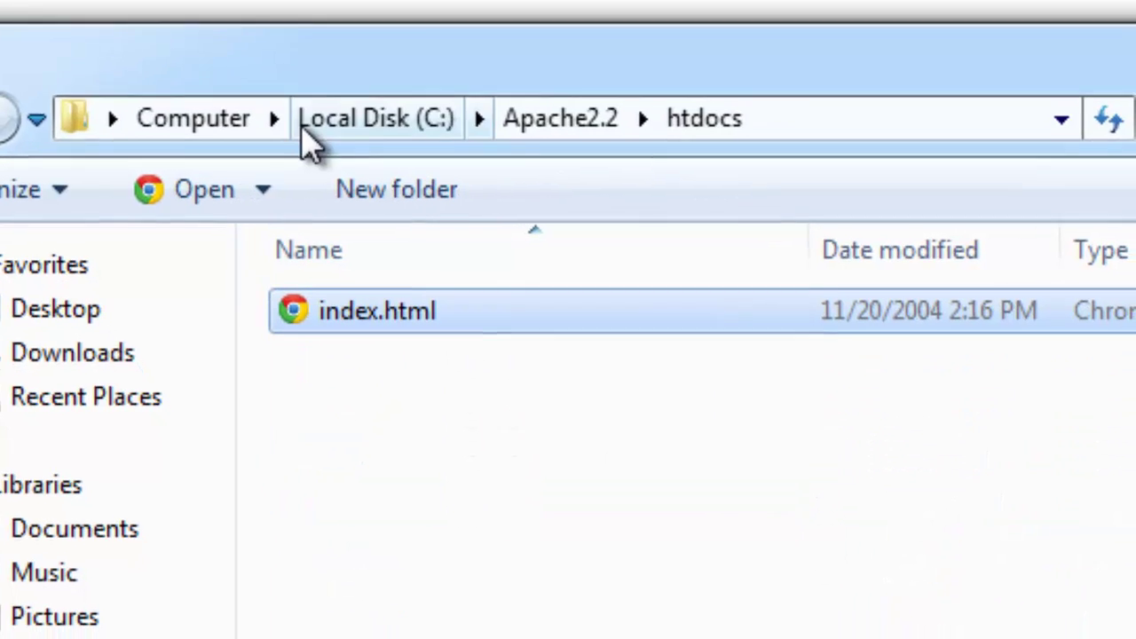
{"action": "left_click", "coordinate": [359, 135]}
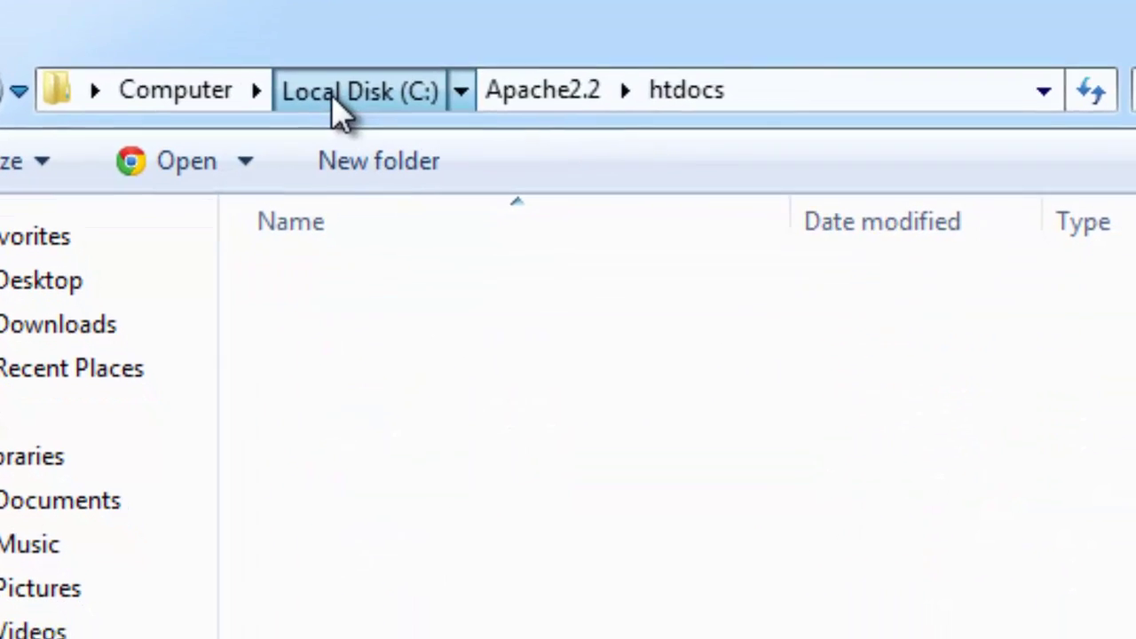
{"action": "double_click", "coordinate": [370, 578]}
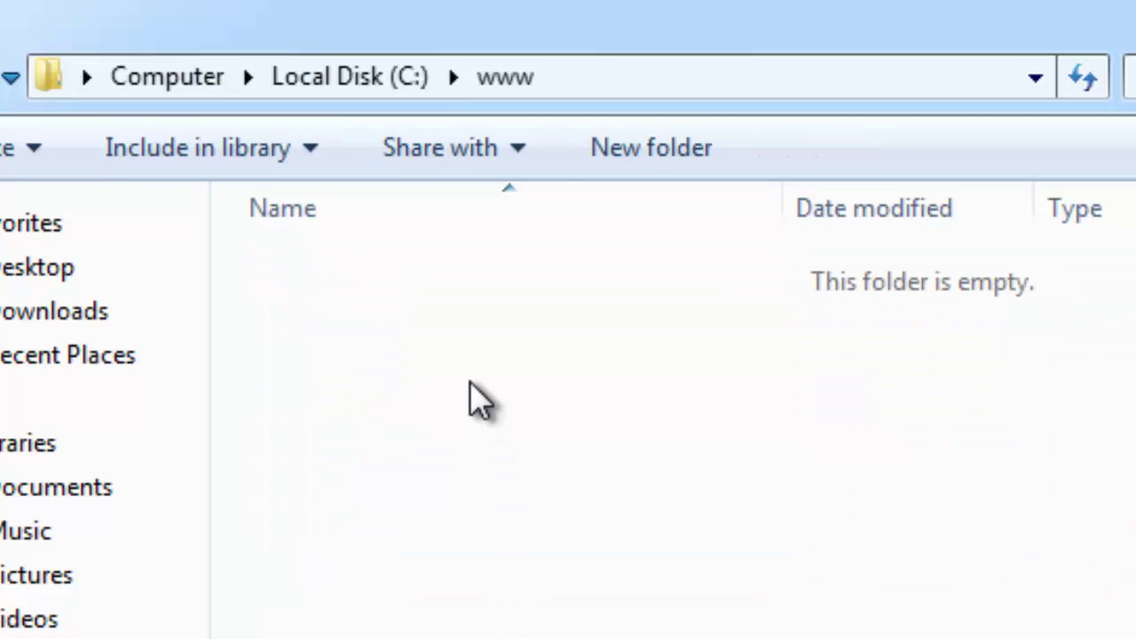
{"action": "key", "text": "ctrl+v"}
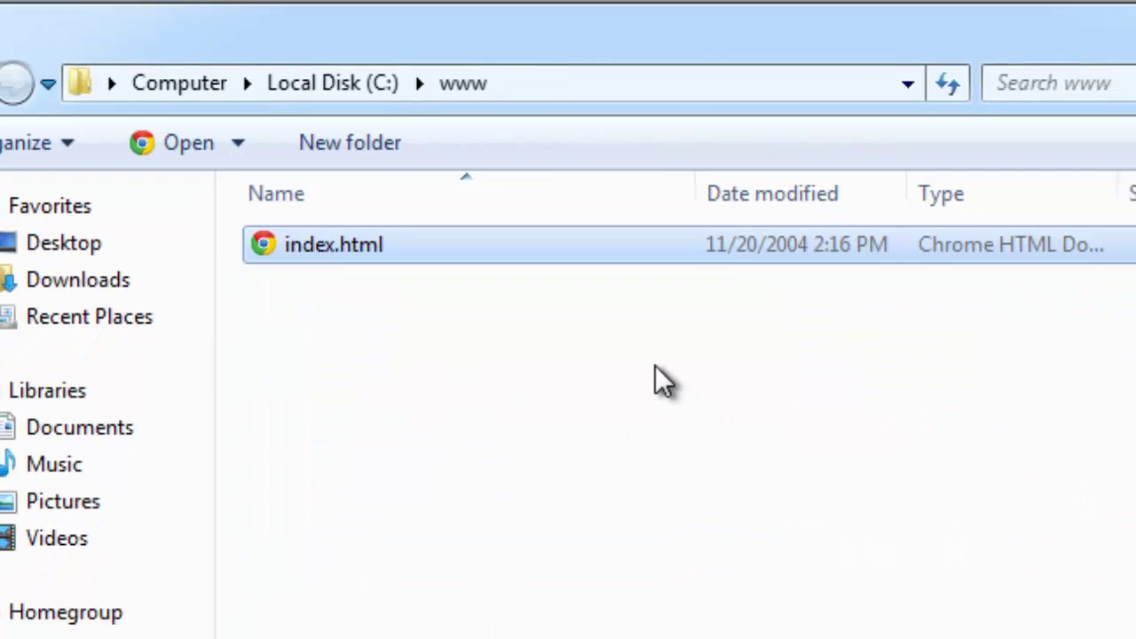
{"action": "left_click", "coordinate": [938, 305]}
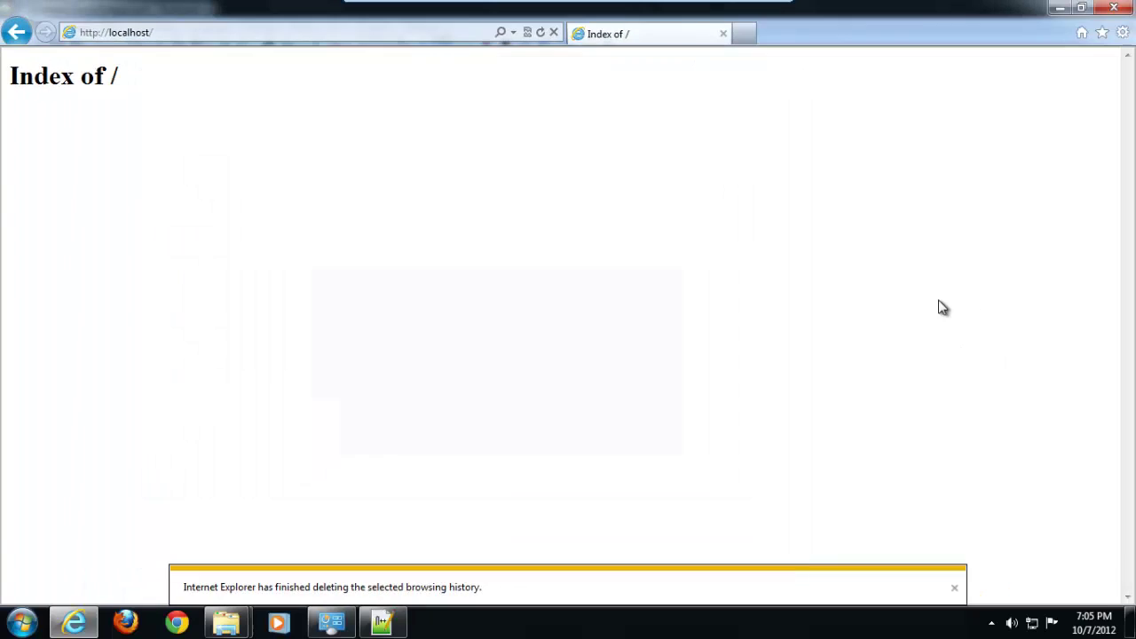
{"action": "left_click", "coordinate": [211, 39]}
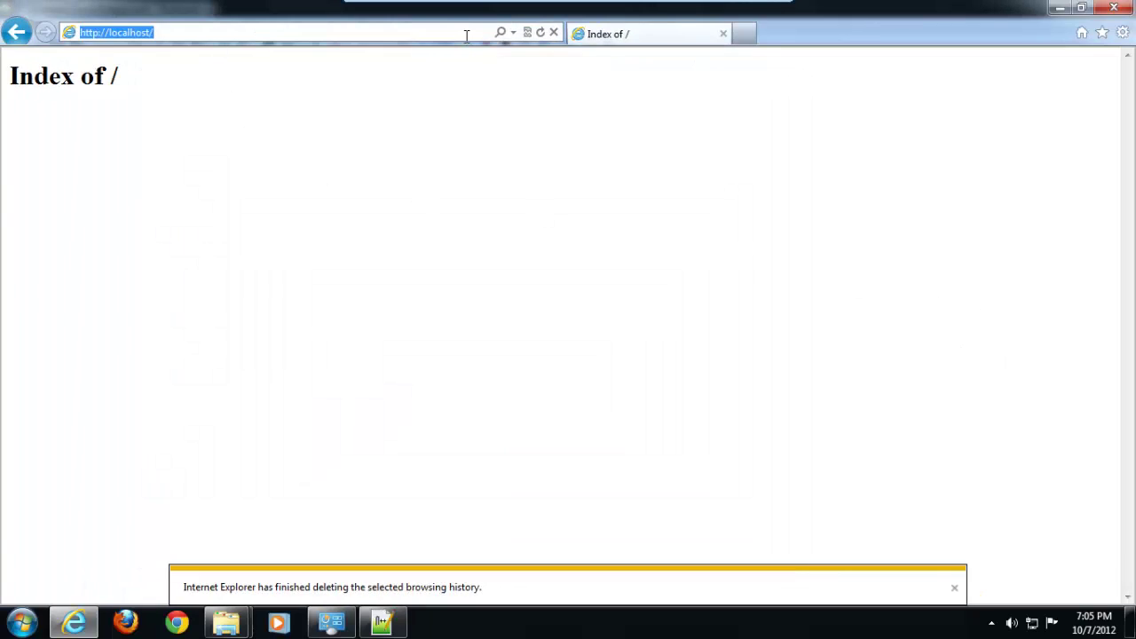
{"action": "key", "text": "Return"}
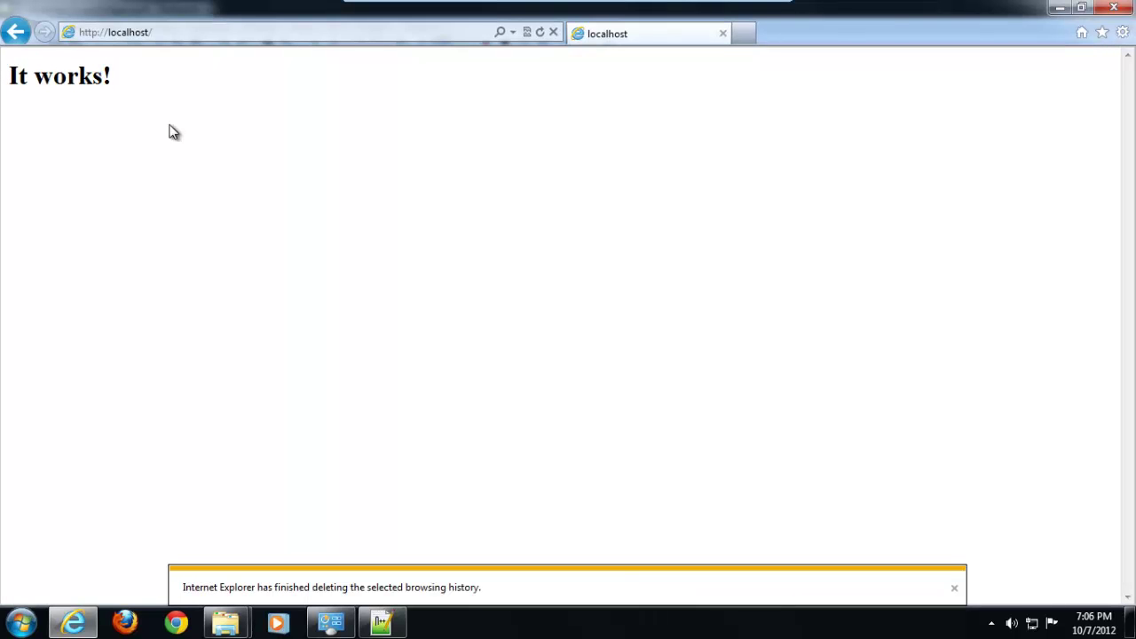
{"action": "mouse_move", "coordinate": [228, 628]}
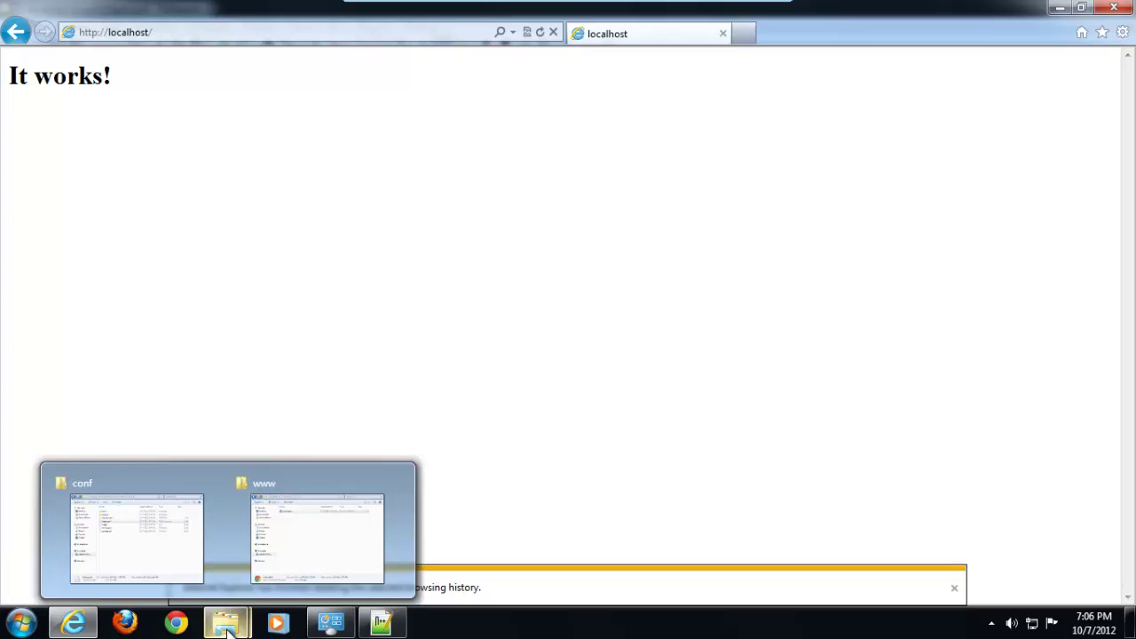
{"action": "left_click", "coordinate": [307, 535]}
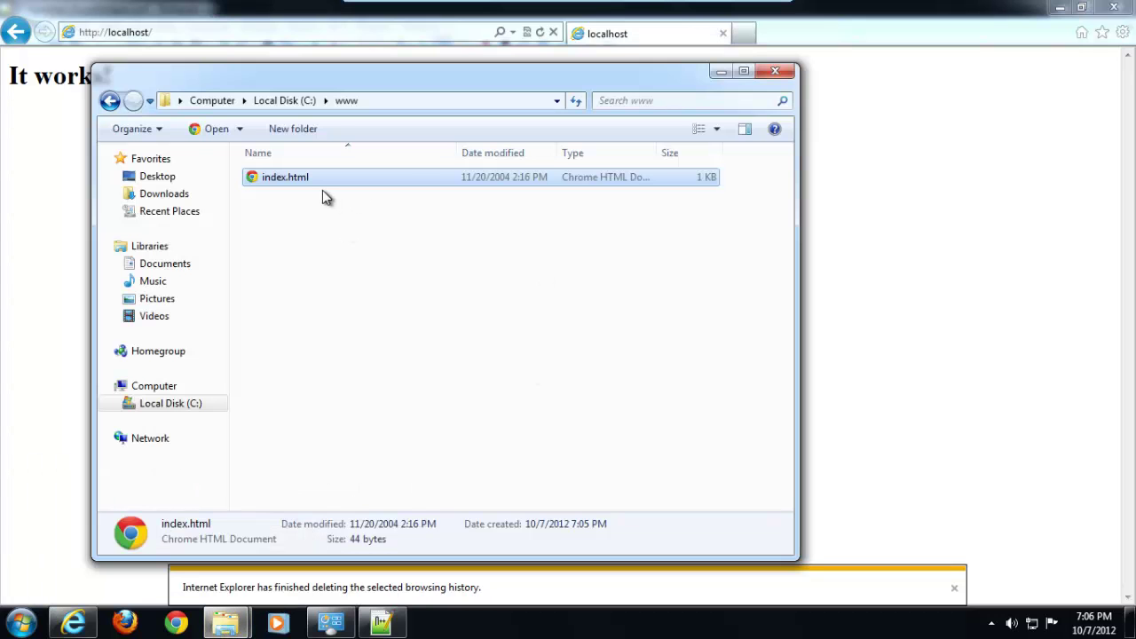
{"action": "left_click", "coordinate": [341, 249]}
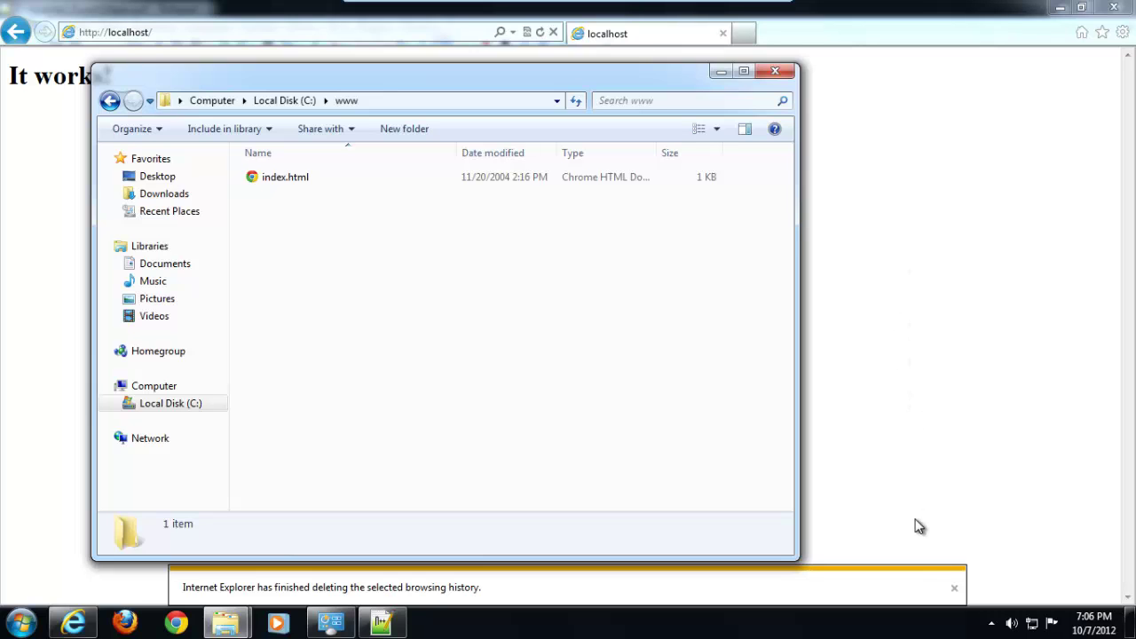
{"action": "left_click", "coordinate": [227, 624]}
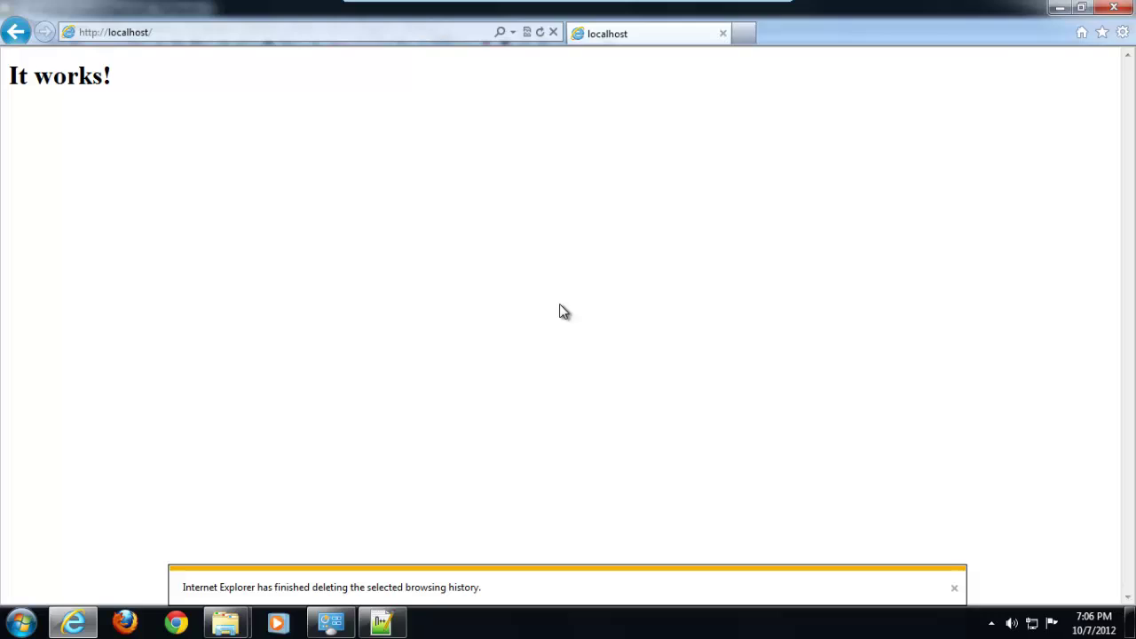
Open Environment Variables through Computer properties and Advanced system settings
{"action": "left_click", "coordinate": [22, 622]}
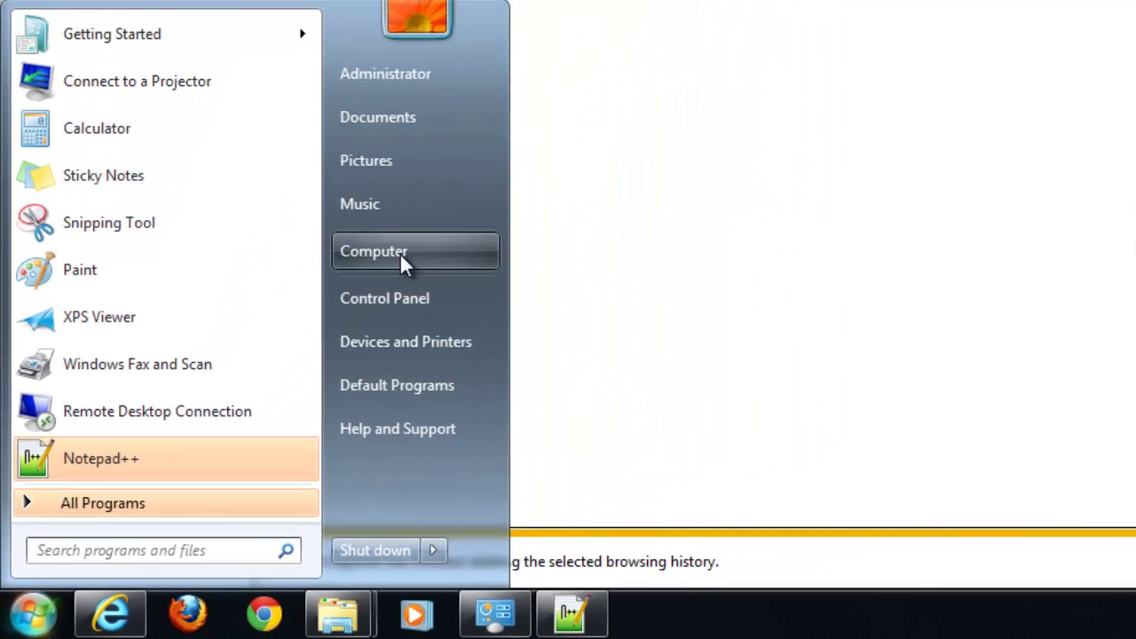
{"action": "right_click", "coordinate": [396, 251]}
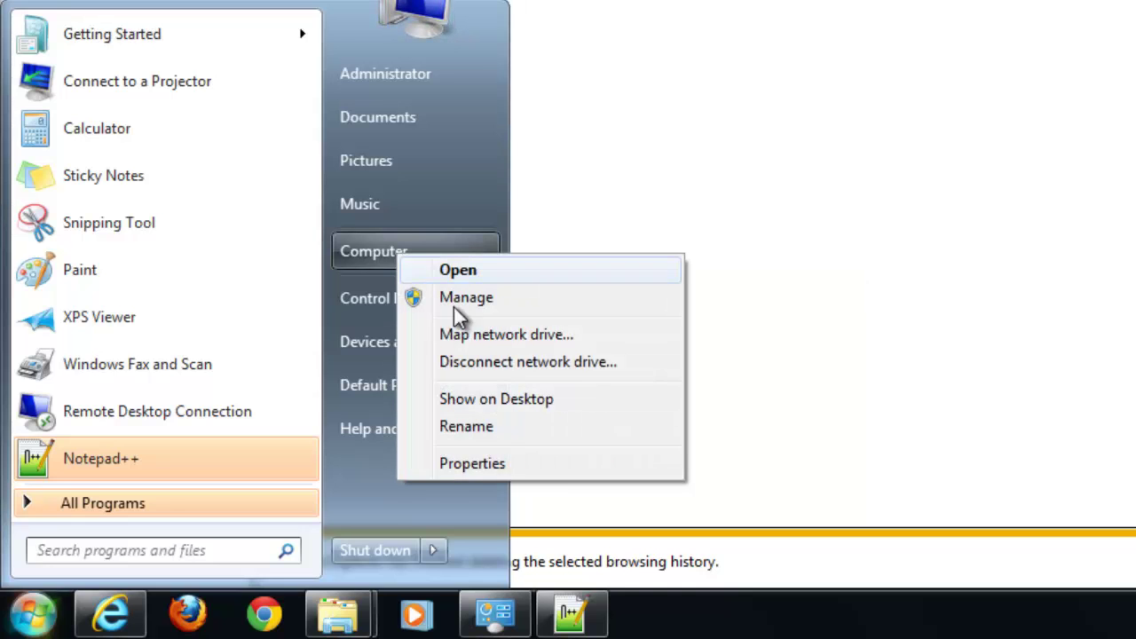
{"action": "left_click", "coordinate": [476, 465]}
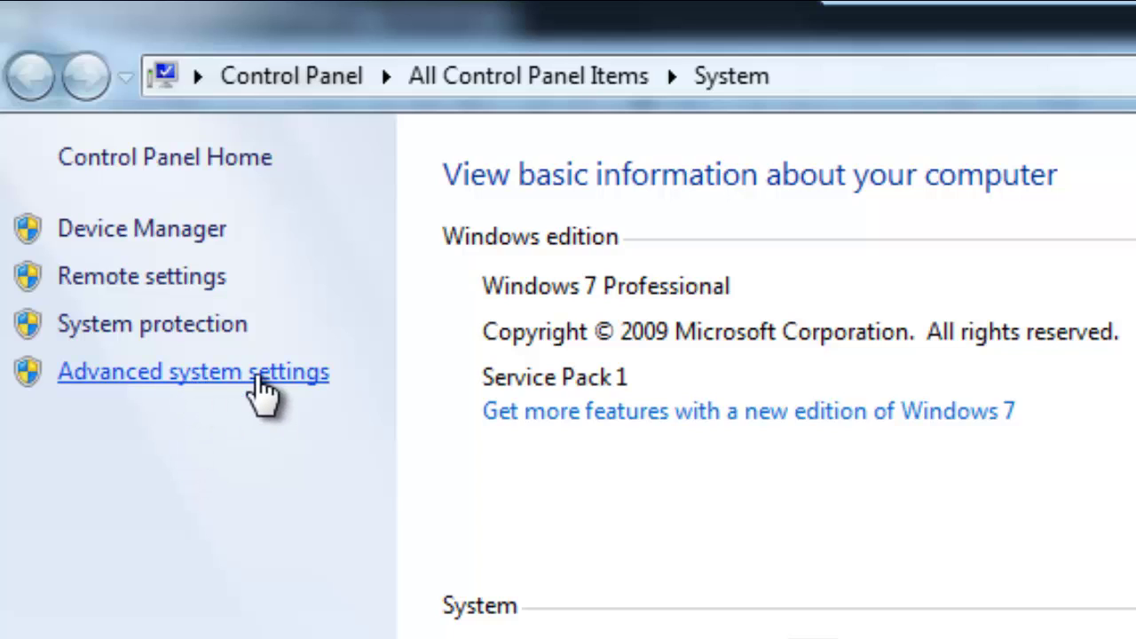
{"action": "left_click", "coordinate": [264, 390]}
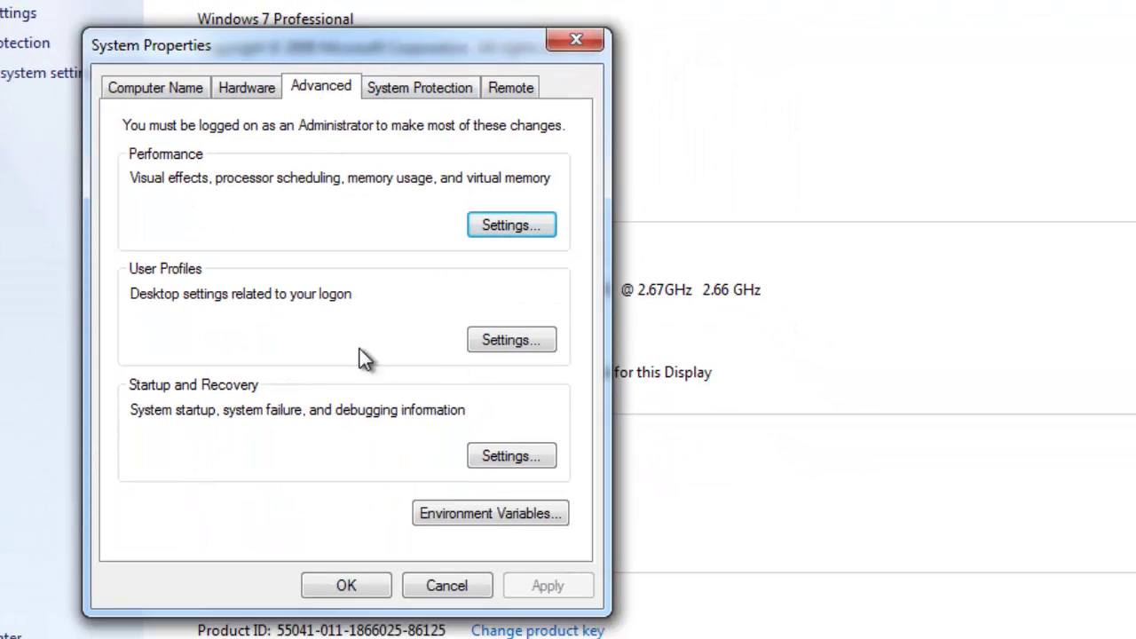
{"action": "left_click", "coordinate": [491, 514]}
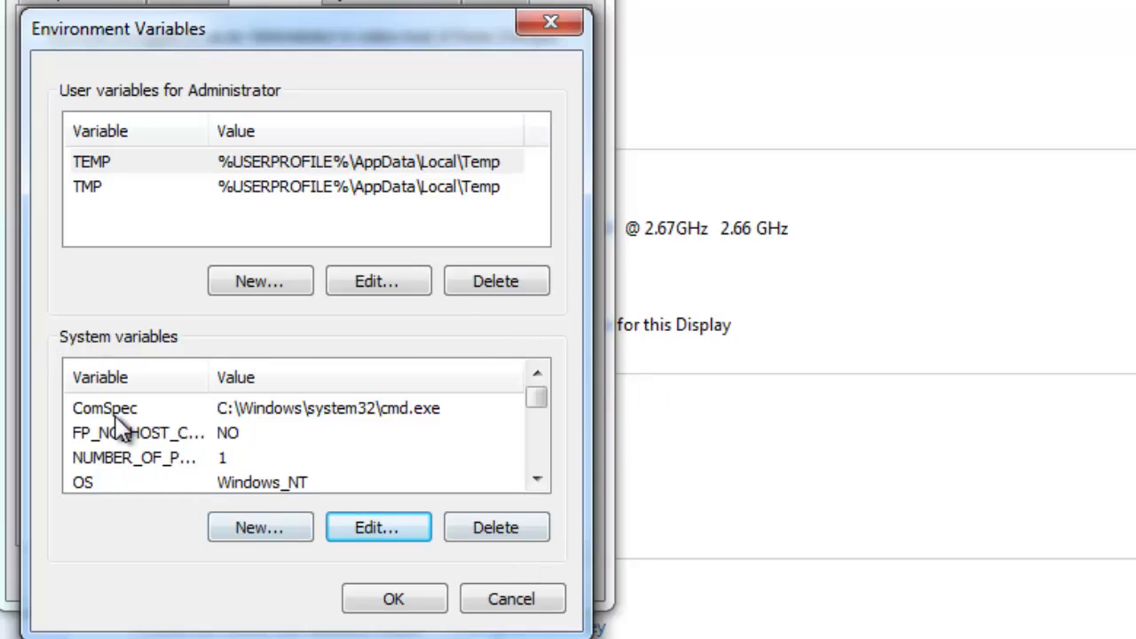
Scroll the System variables list, select Path and open it with Edit
{"action": "left_click", "coordinate": [537, 481]}
{"action": "left_click", "coordinate": [537, 484]}
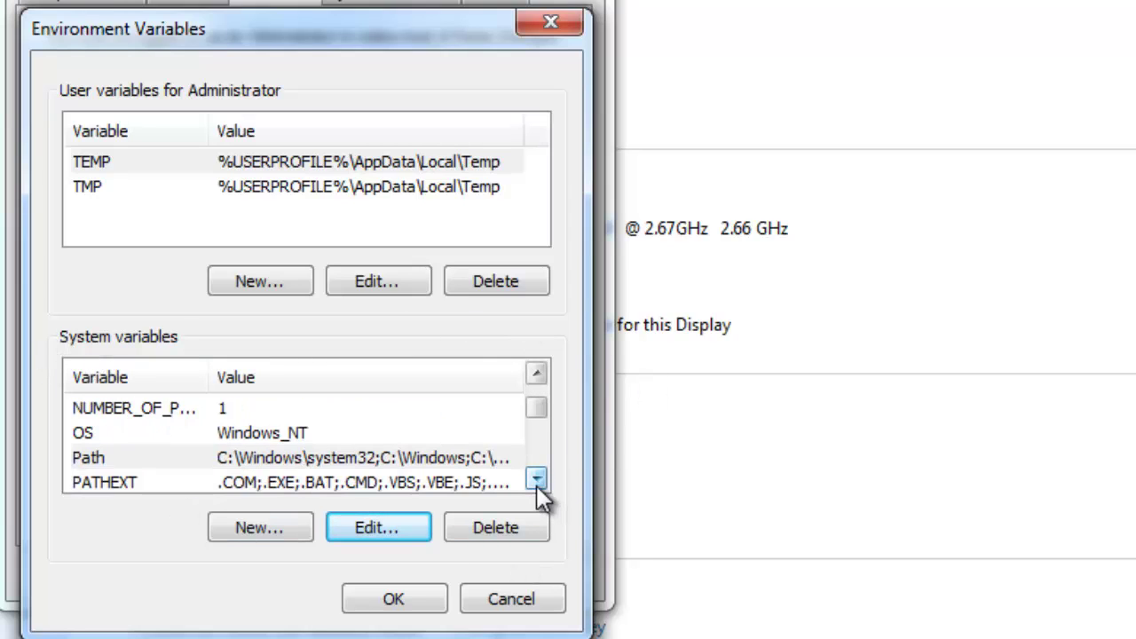
{"action": "left_click", "coordinate": [537, 484]}
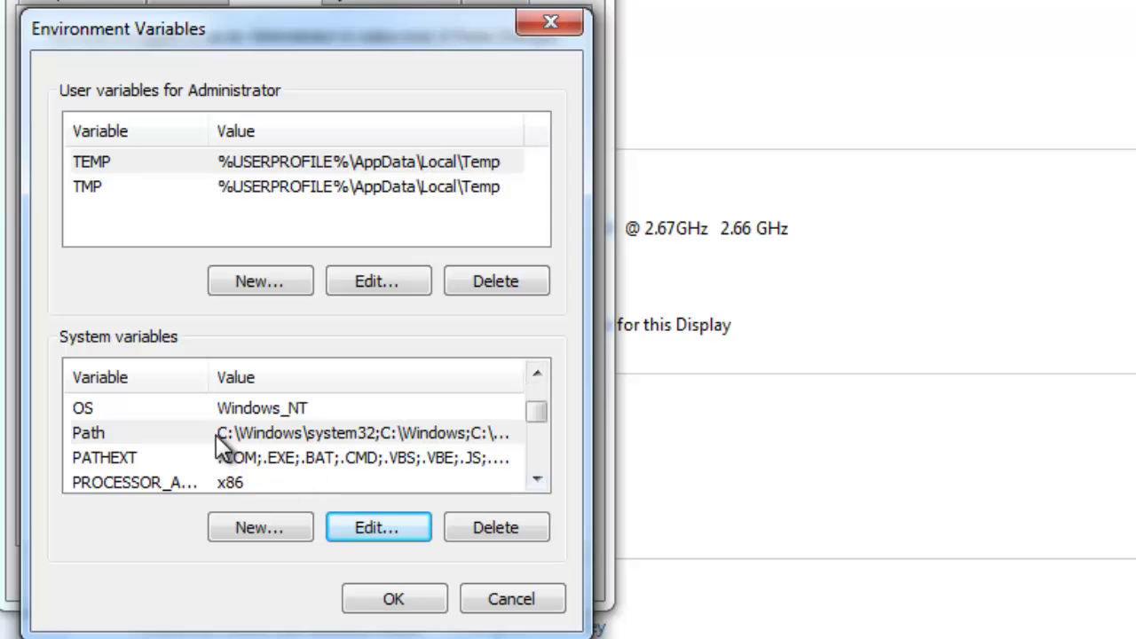
{"action": "left_click", "coordinate": [250, 435]}
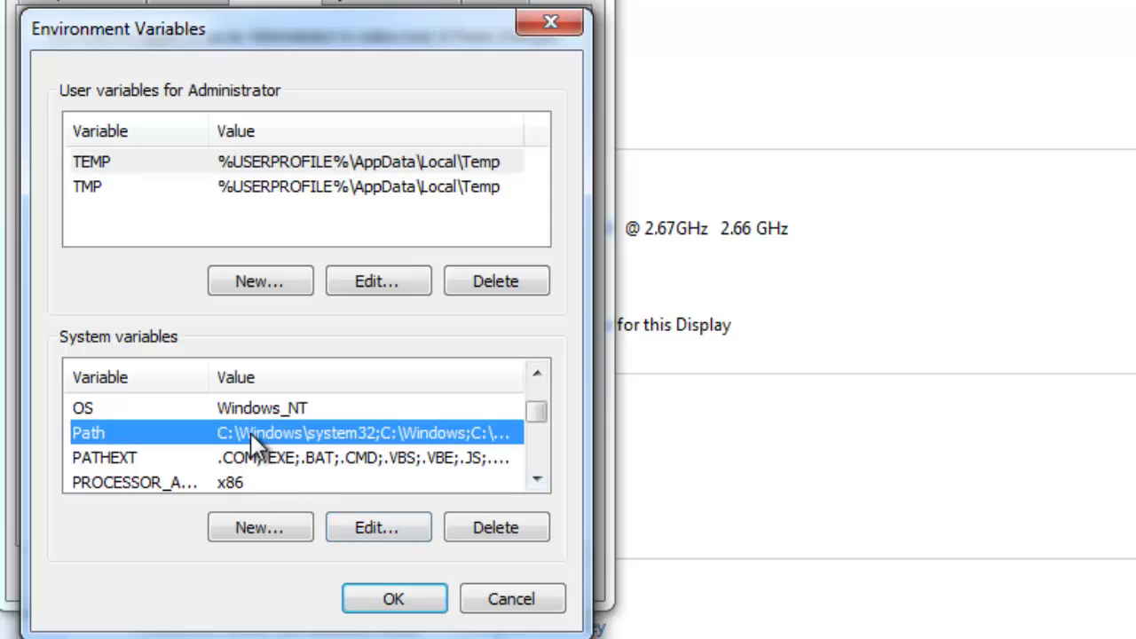
{"action": "left_click", "coordinate": [398, 533]}
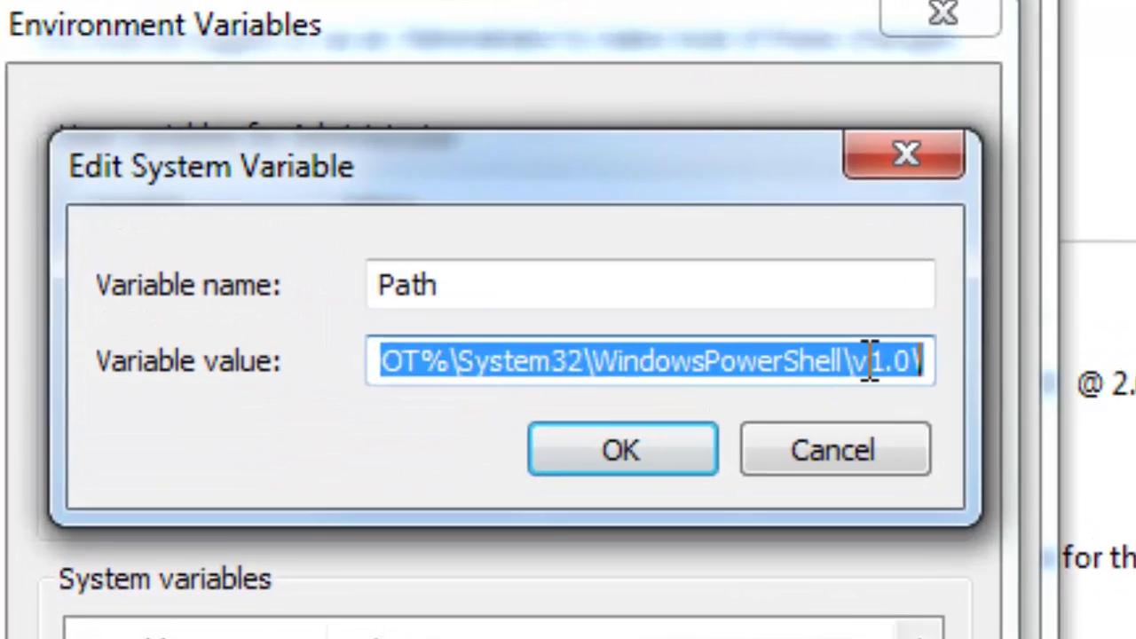
Copy the C:\Apache2.2\bin path from Explorer's address bar
{"action": "left_click", "coordinate": [513, 215]}
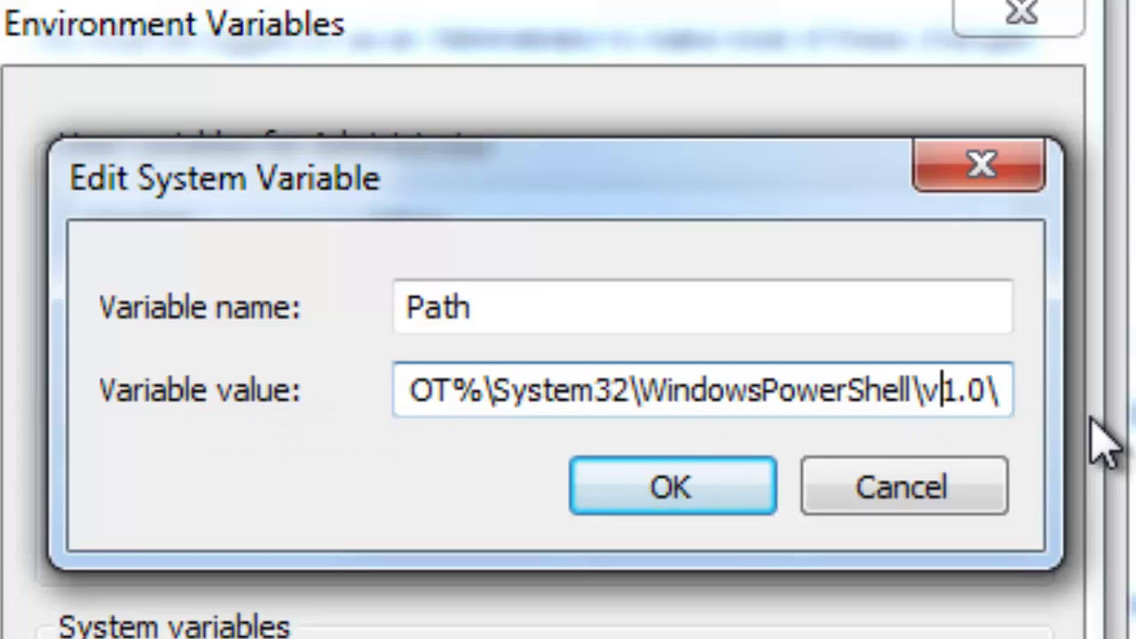
{"action": "key", "text": "End"}
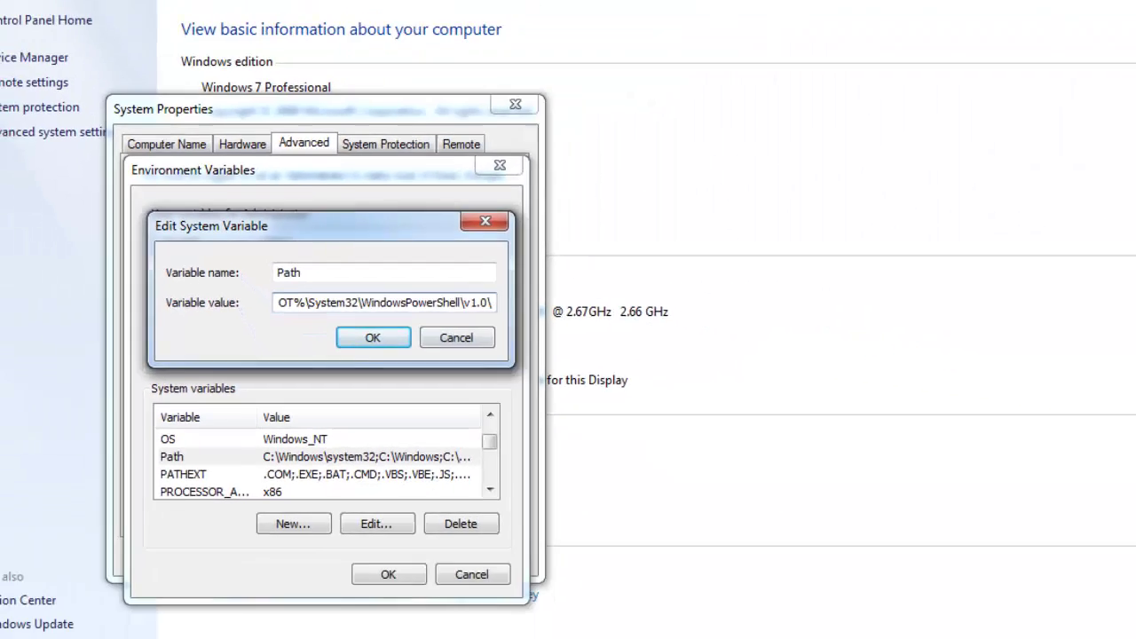
{"action": "mouse_move", "coordinate": [227, 621]}
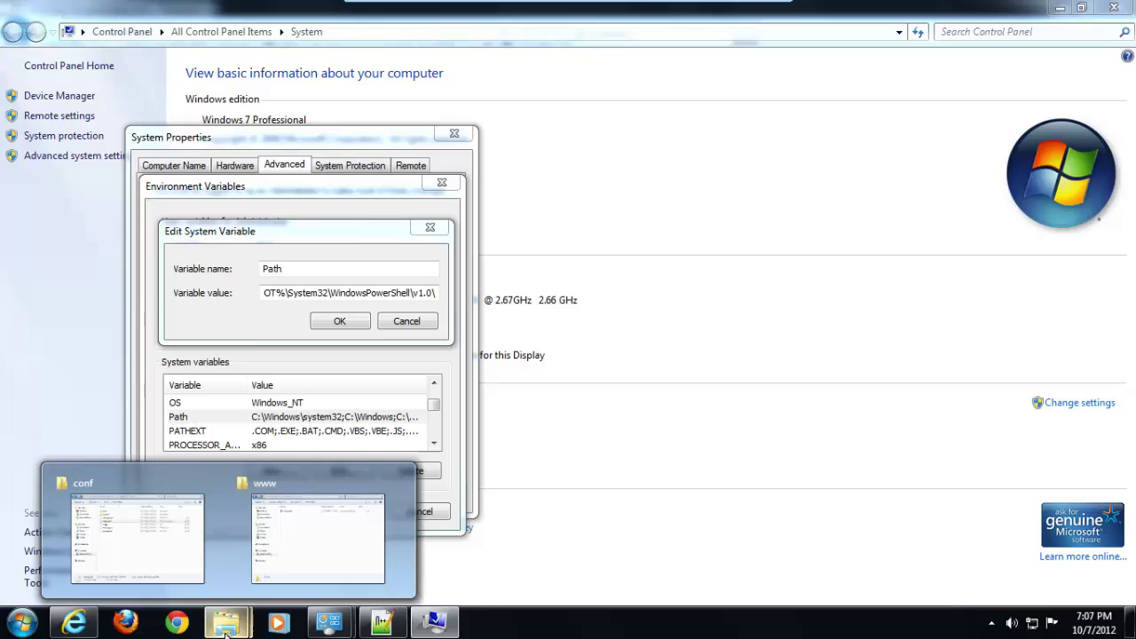
{"action": "left_click", "coordinate": [133, 544]}
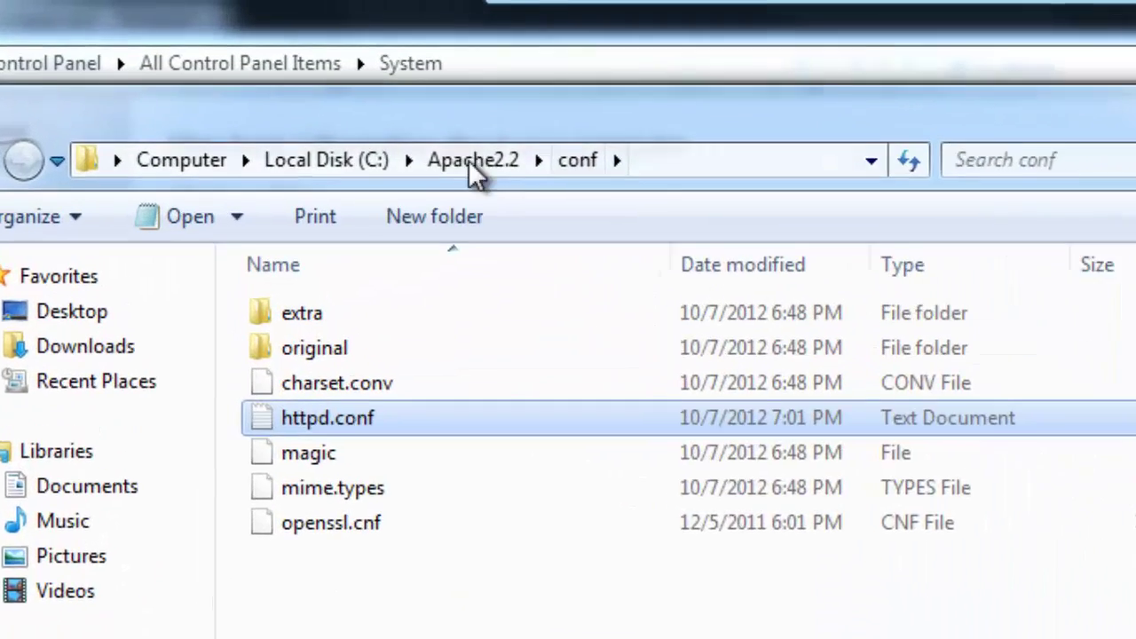
{"action": "left_click", "coordinate": [363, 93]}
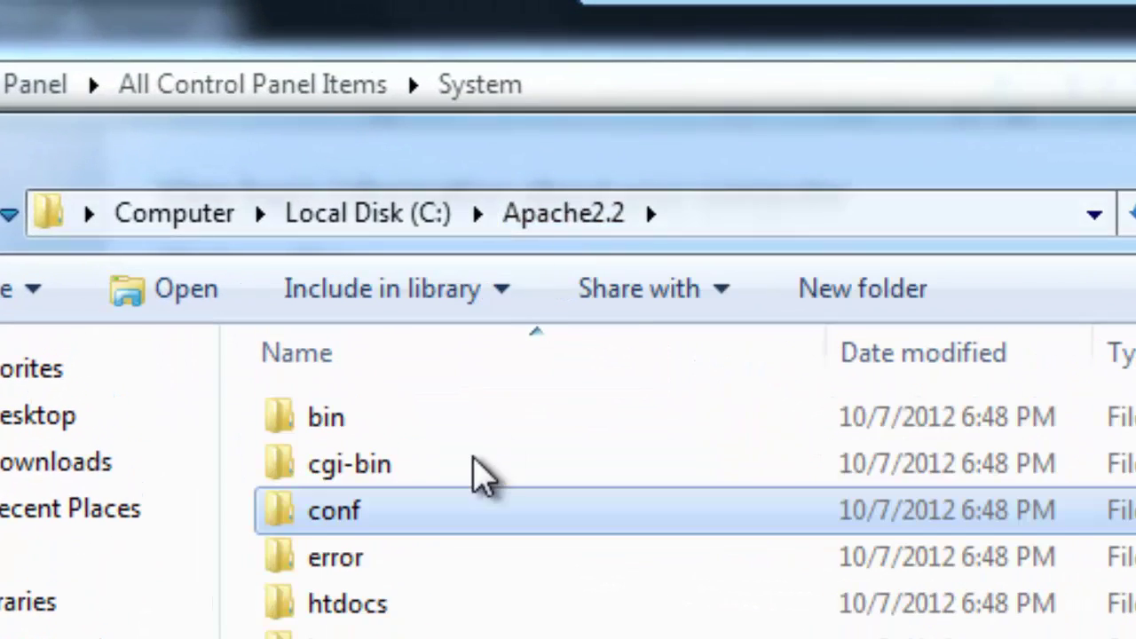
{"action": "double_click", "coordinate": [494, 435]}
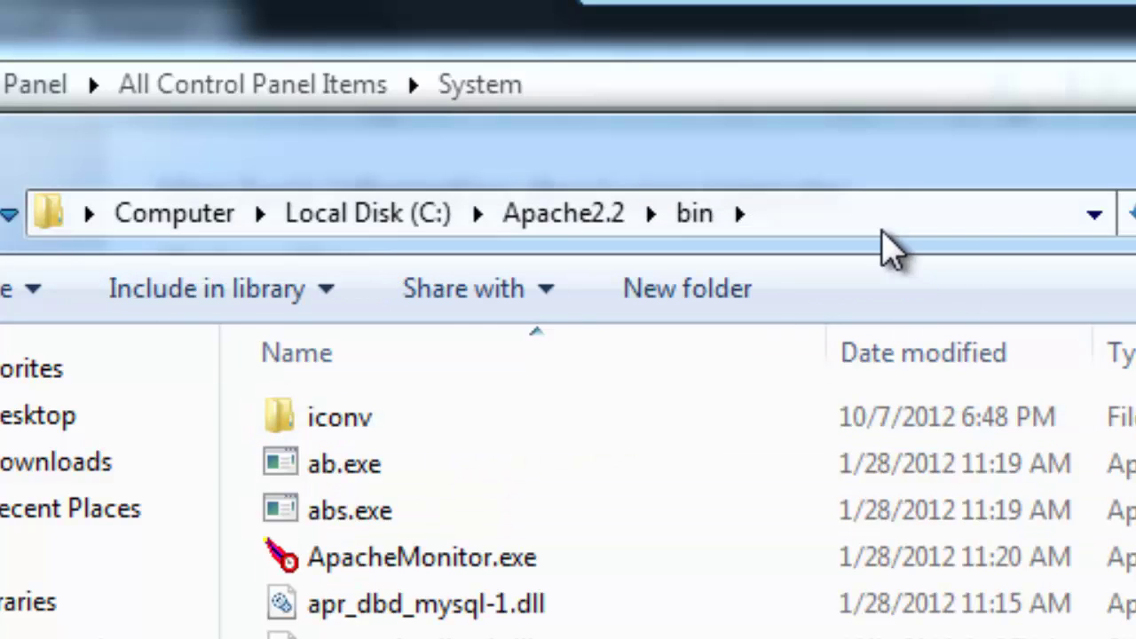
{"action": "left_click", "coordinate": [857, 216]}
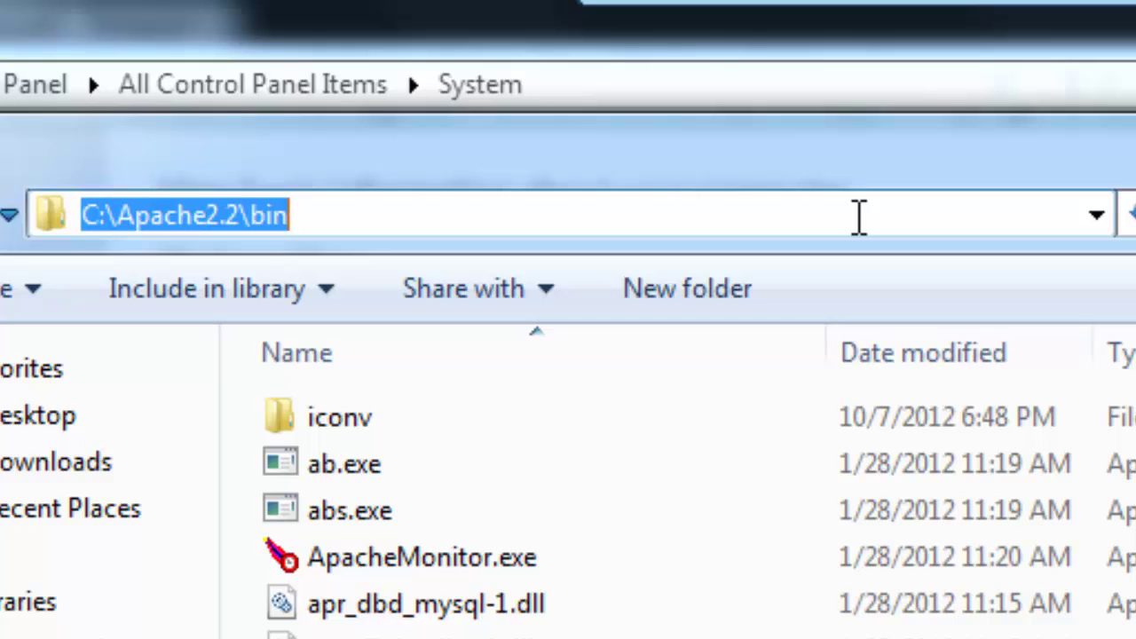
{"action": "right_click", "coordinate": [235, 235]}
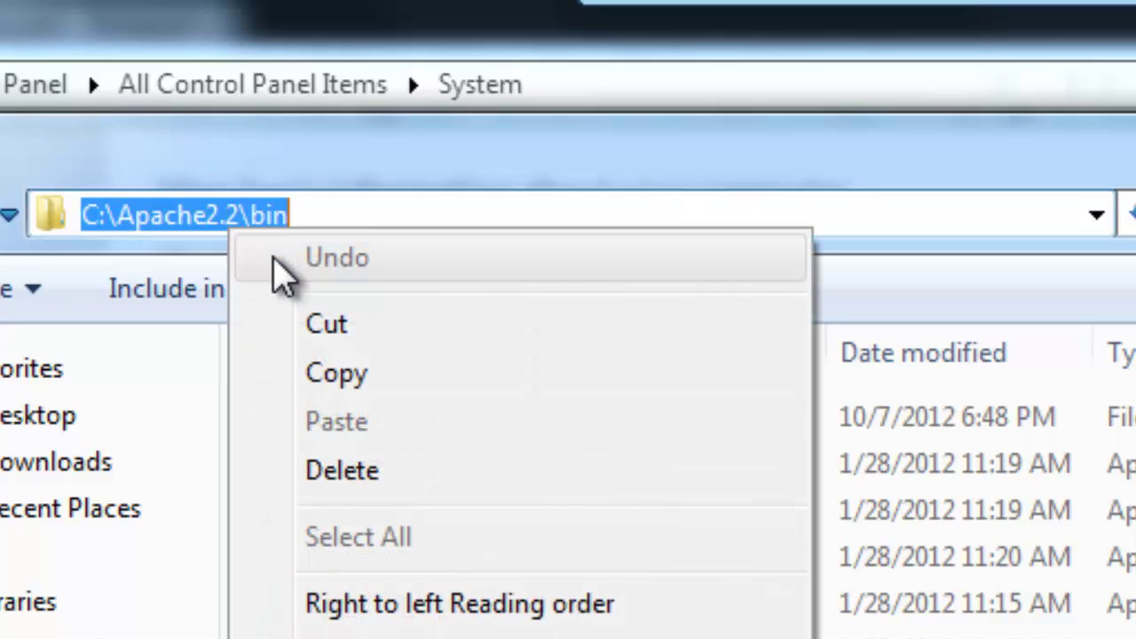
{"action": "left_click", "coordinate": [338, 374]}
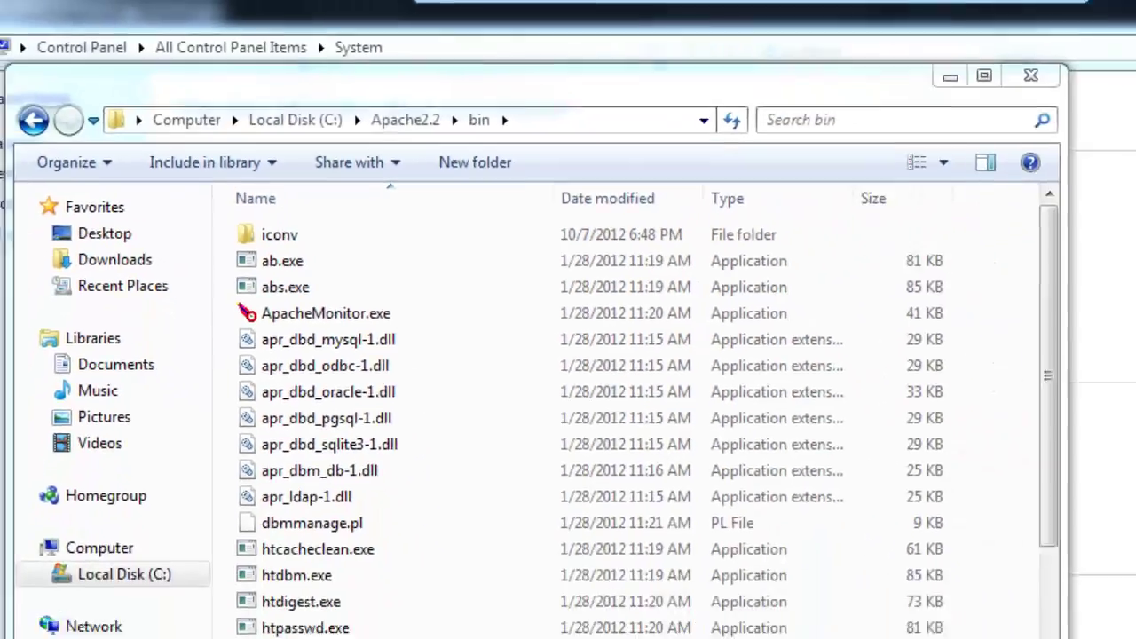
Append ';C:\Apache2.2\bin' to the end of the Path value and confirm both dialogs with OK
{"action": "mouse_move", "coordinate": [328, 622]}
{"action": "mouse_move", "coordinate": [395, 557]}
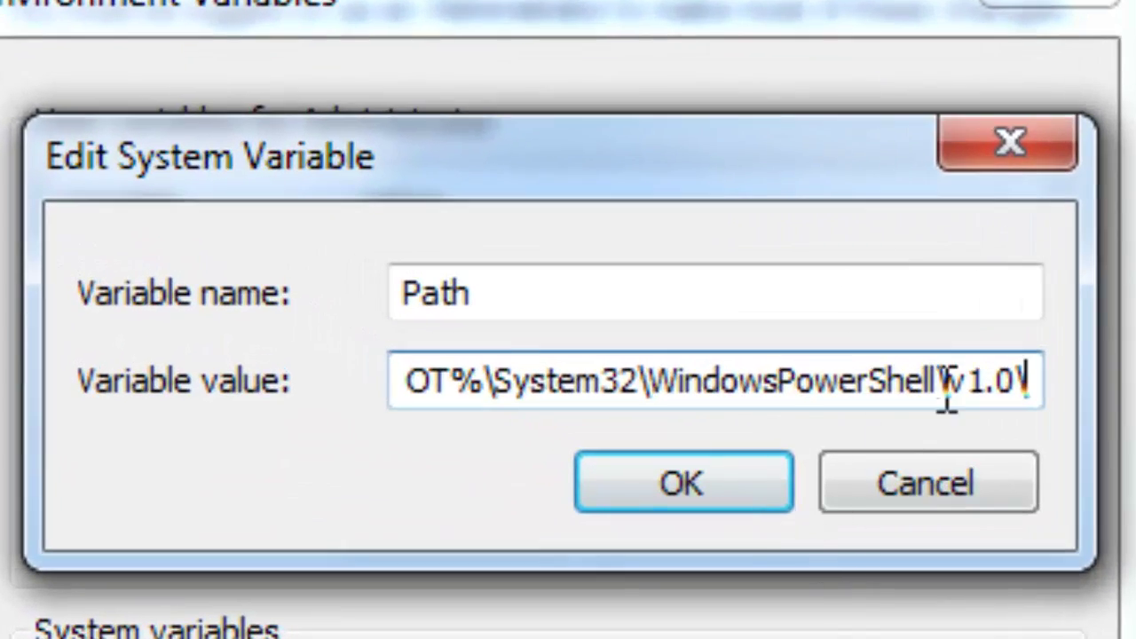
{"action": "left_click", "coordinate": [944, 391]}
{"action": "type", "text": ";"}
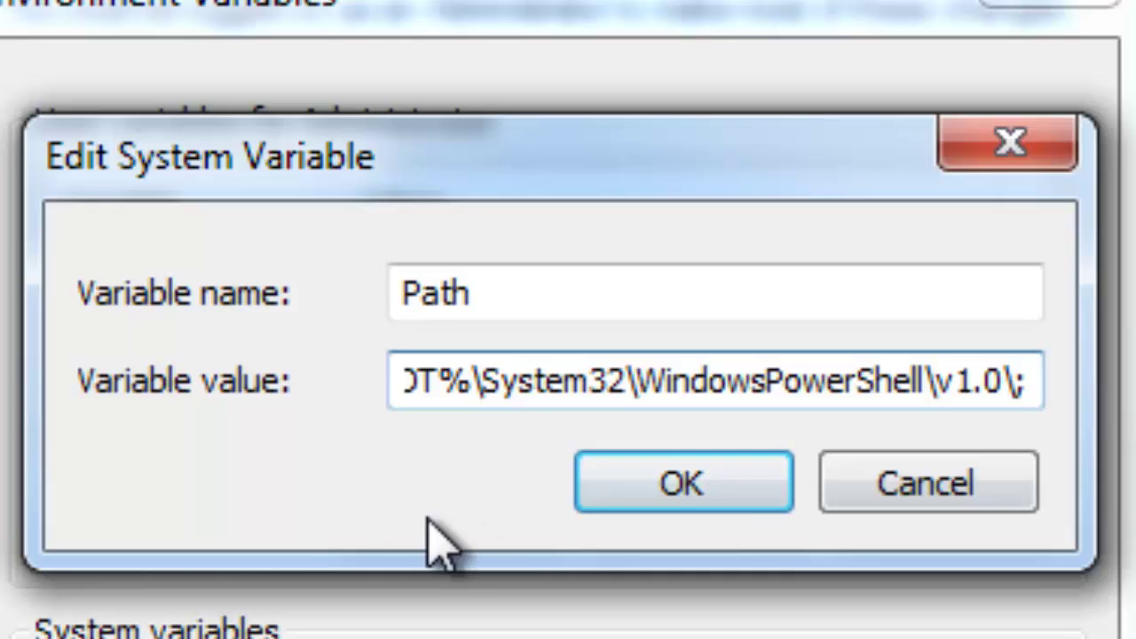
{"action": "left_click_drag", "start_coordinate": [499, 393], "coordinate": [369, 380]}
{"action": "left_click", "coordinate": [657, 368]}
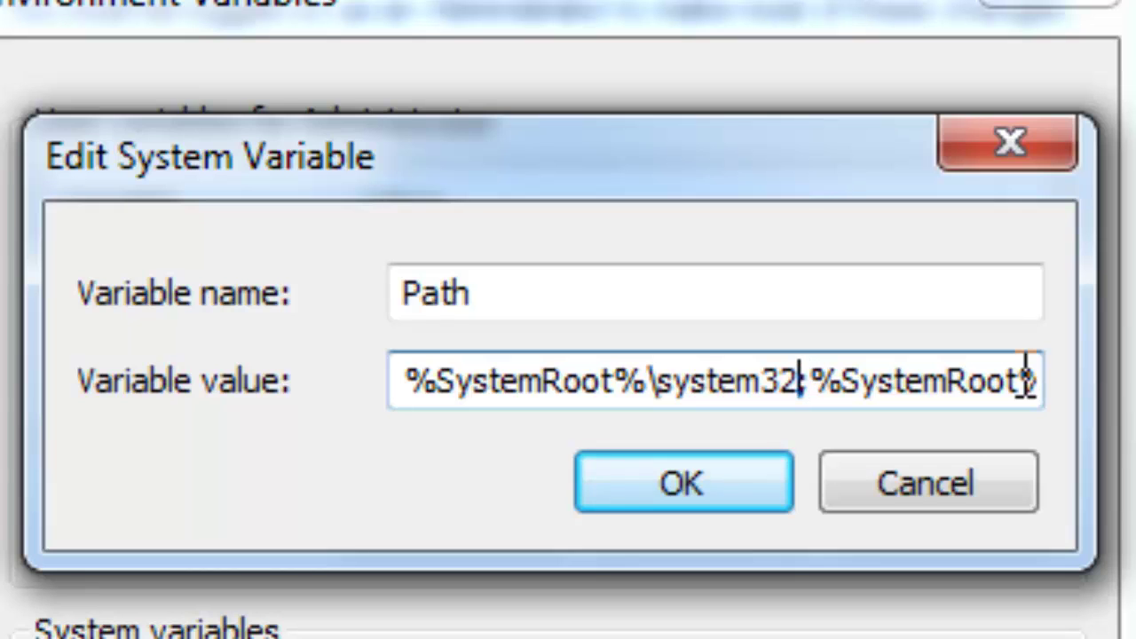
{"action": "key", "text": "End"}
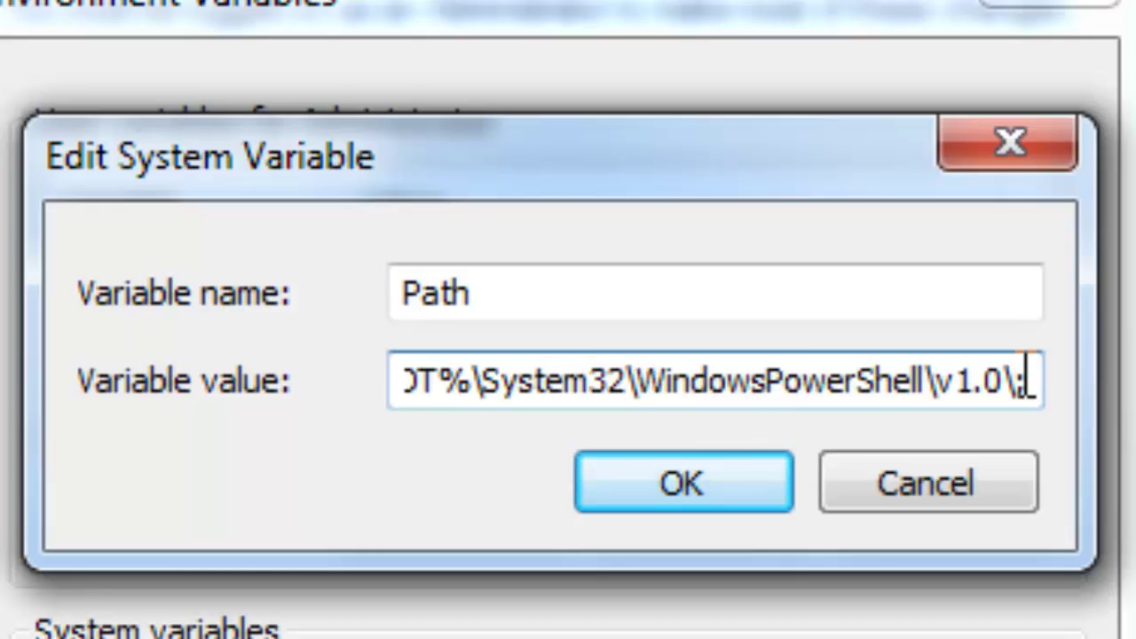
{"action": "right_click", "coordinate": [1029, 389]}
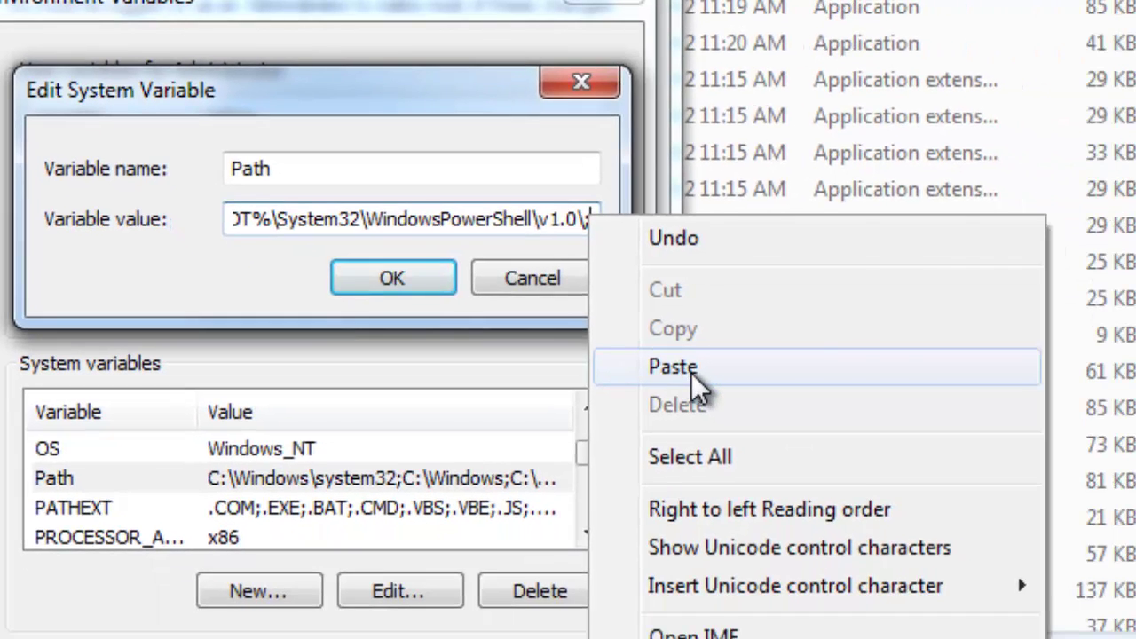
{"action": "left_click", "coordinate": [848, 461]}
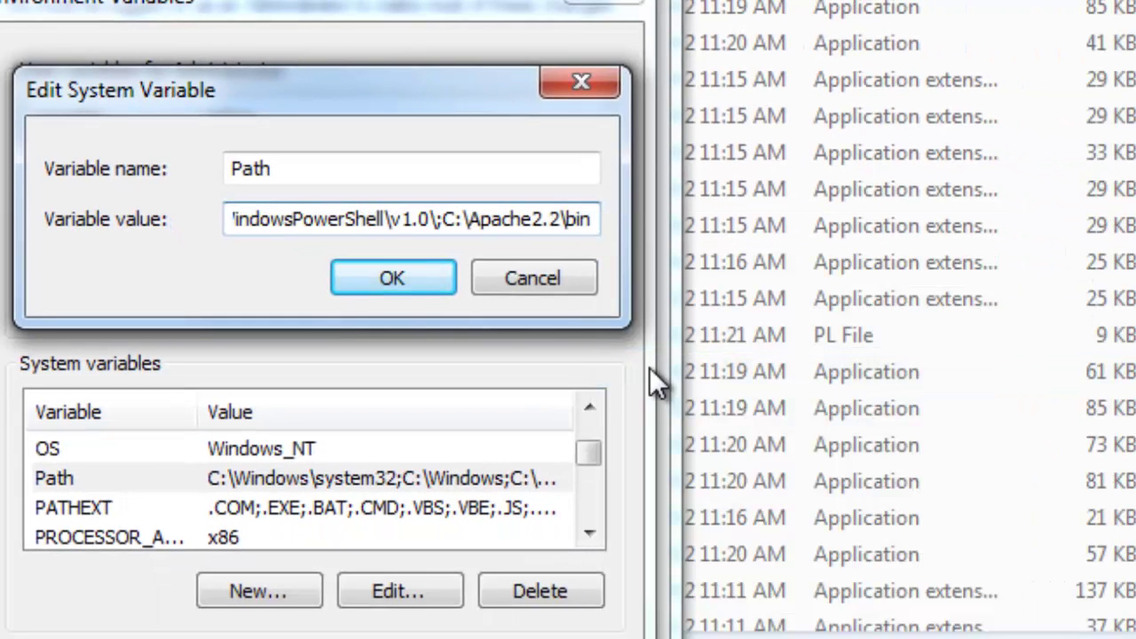
{"action": "left_click", "coordinate": [427, 288]}
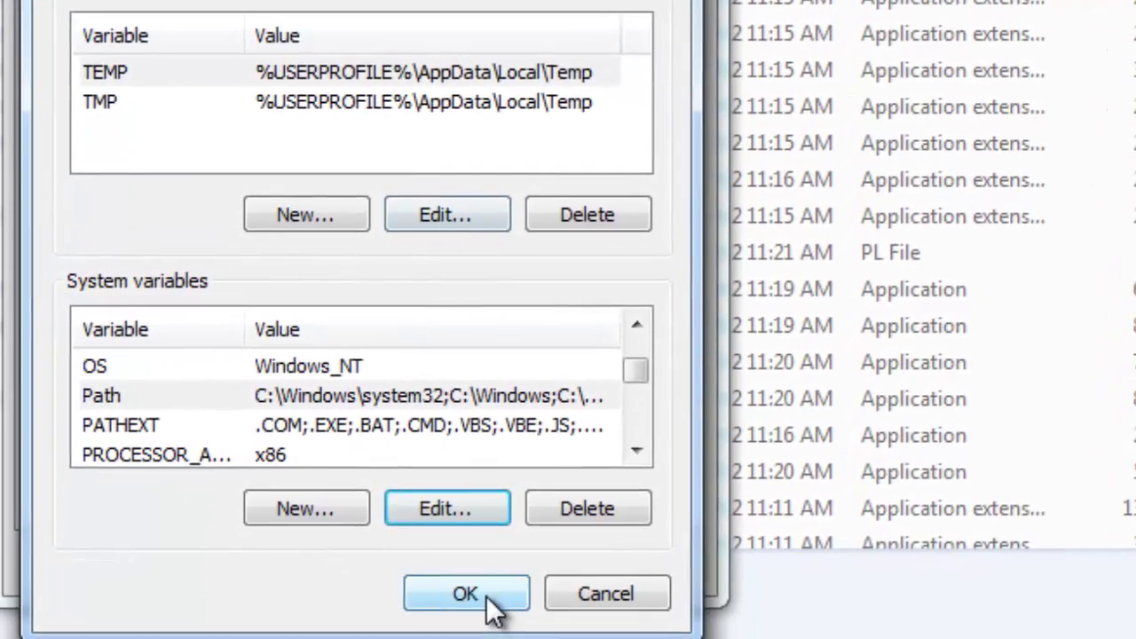
{"action": "left_click", "coordinate": [479, 595]}
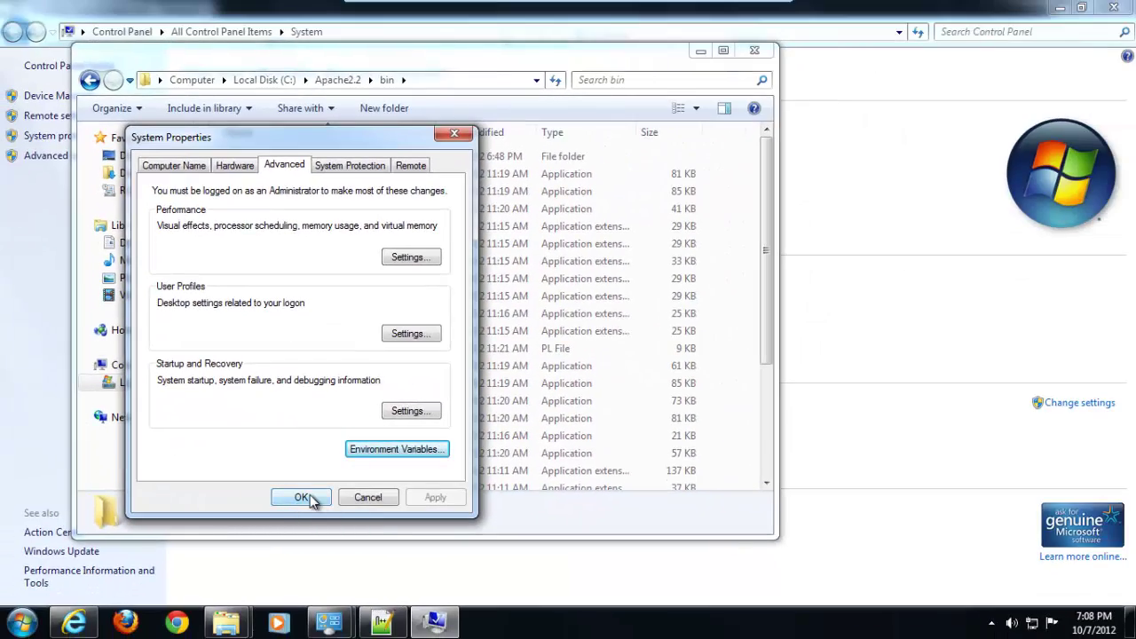
Close System Properties, browse to C:\Installers\PHP and select php-5.3.5-Win32-VC6-x86.zip
{"action": "left_click", "coordinate": [302, 497]}
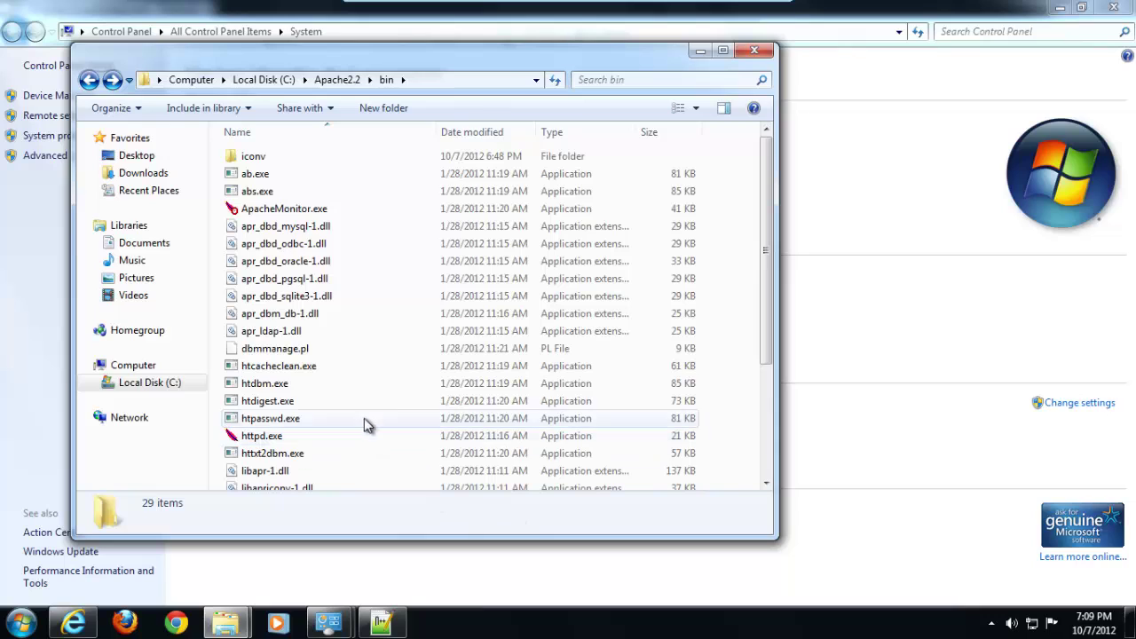
{"action": "left_click", "coordinate": [284, 81]}
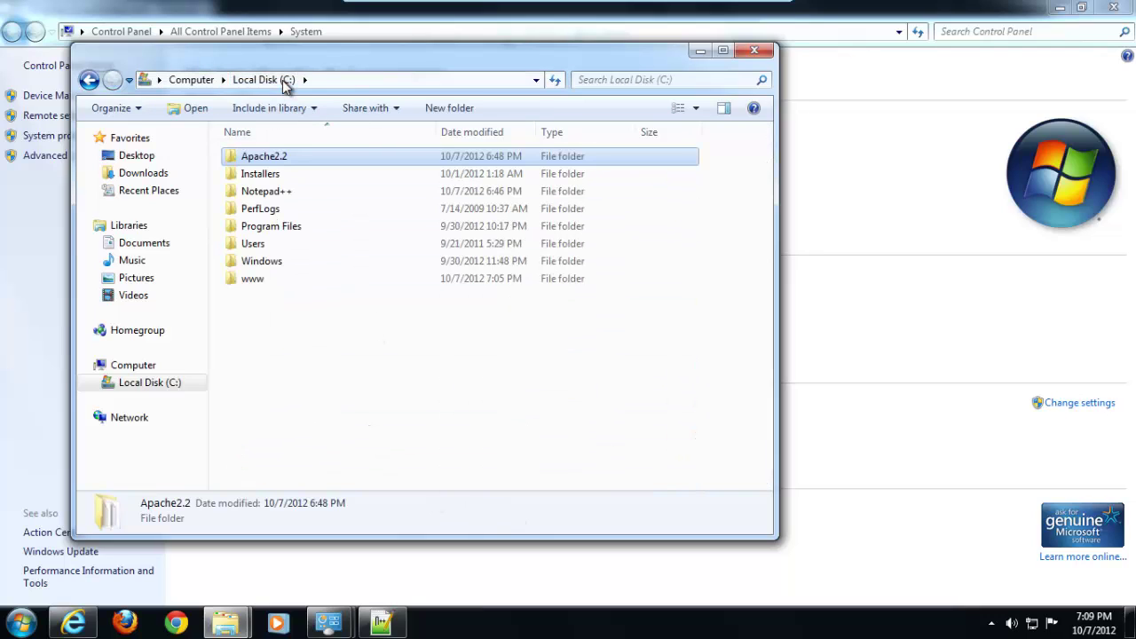
{"action": "left_click", "coordinate": [271, 173]}
{"action": "left_click", "coordinate": [297, 174]}
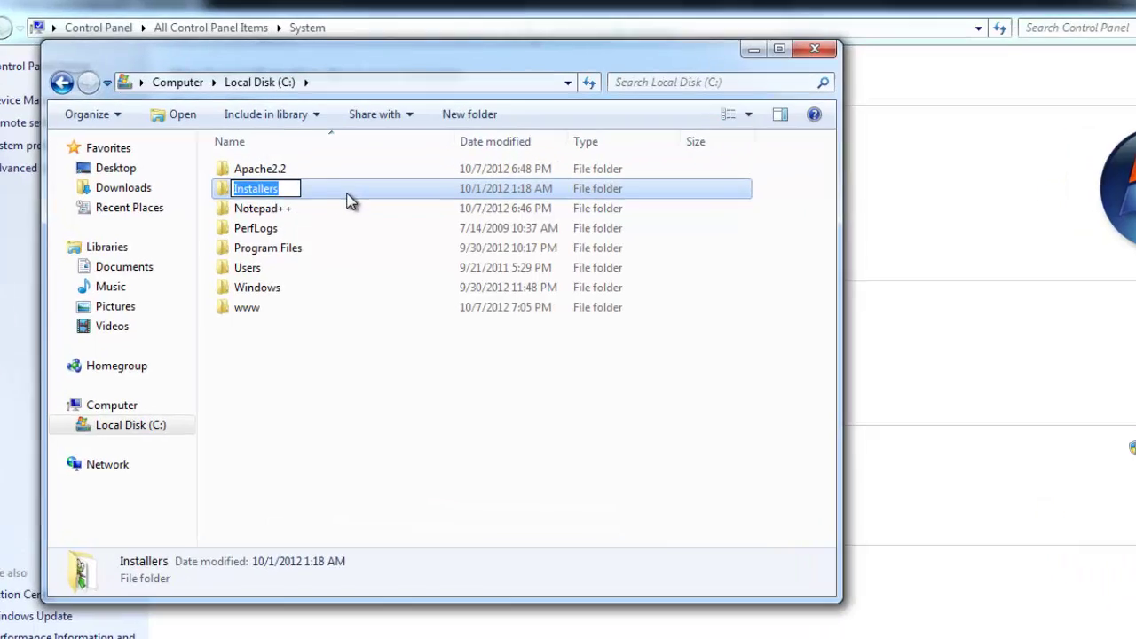
{"action": "double_click", "coordinate": [348, 181]}
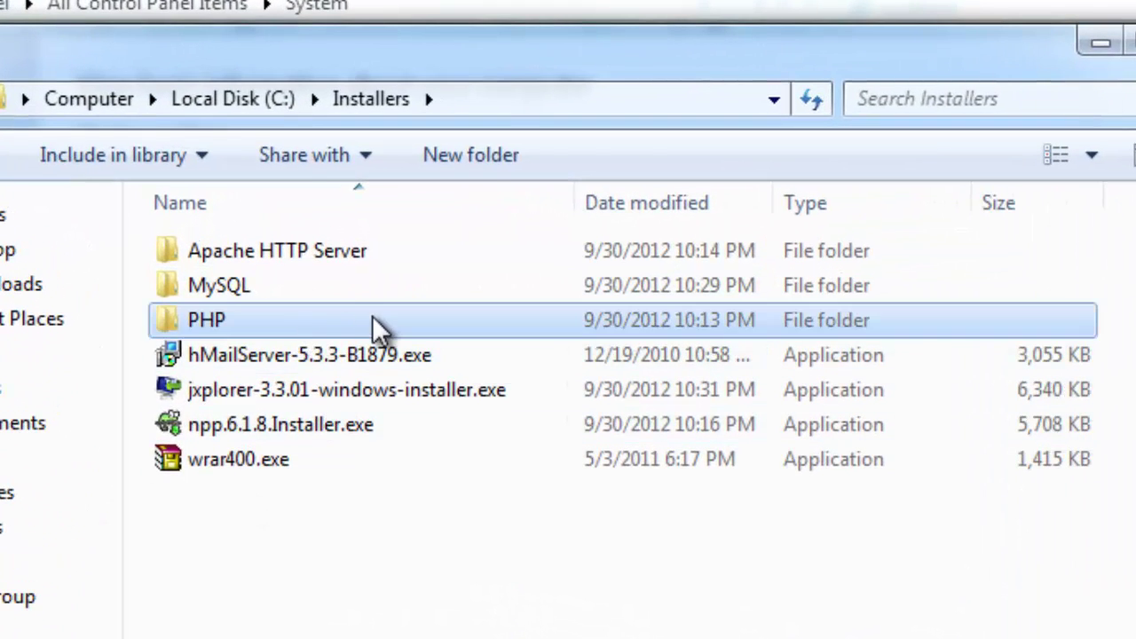
{"action": "double_click", "coordinate": [373, 326]}
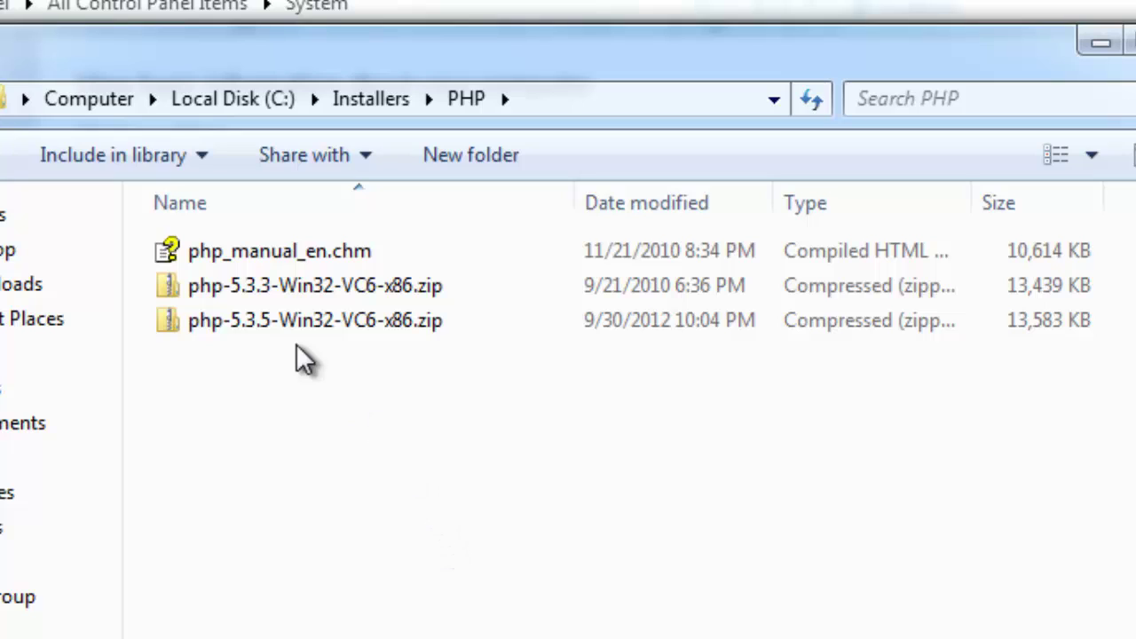
{"action": "left_click", "coordinate": [334, 328]}
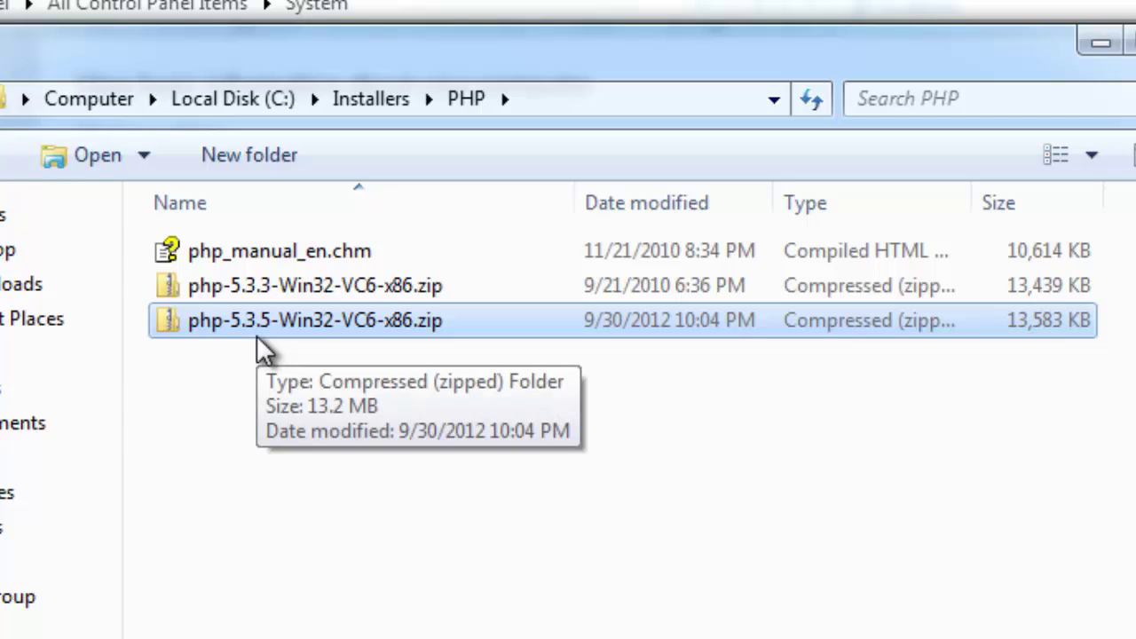
Extract php-5.3.5-Win32-VC6-x86.zip with Extract All, destination C:\php
{"action": "right_click", "coordinate": [284, 331]}
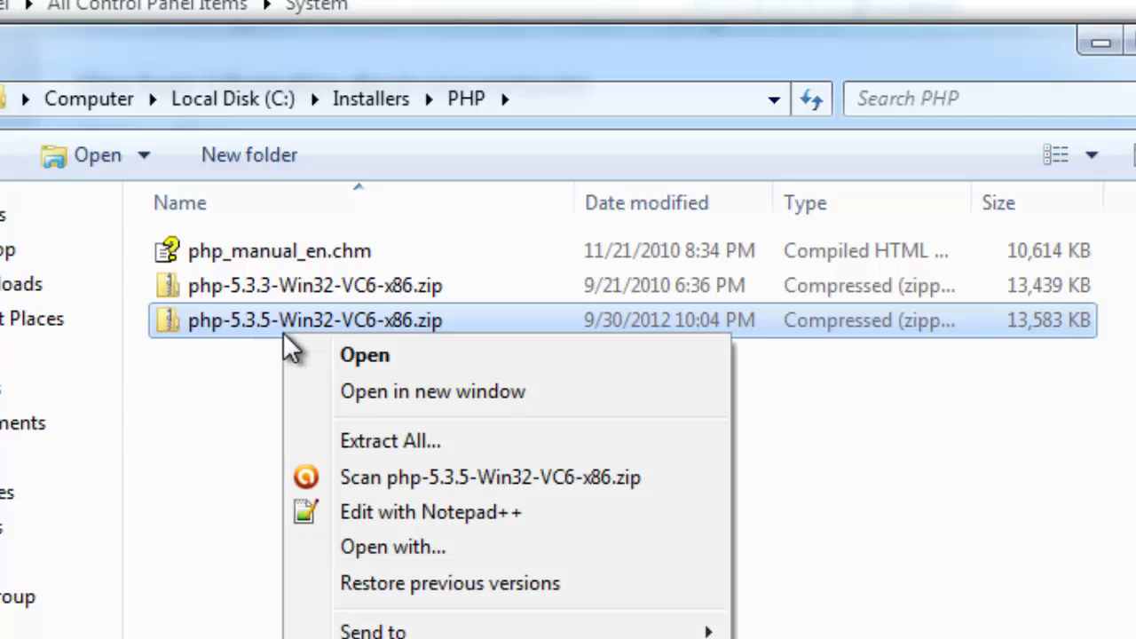
{"action": "left_click", "coordinate": [408, 444]}
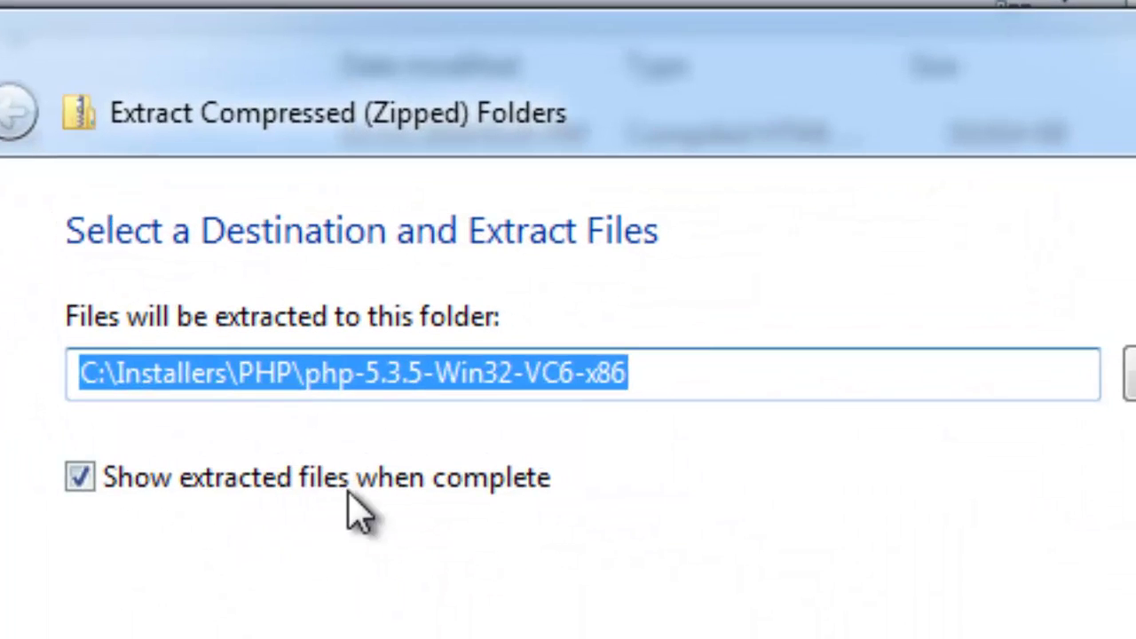
{"action": "left_click", "coordinate": [165, 373]}
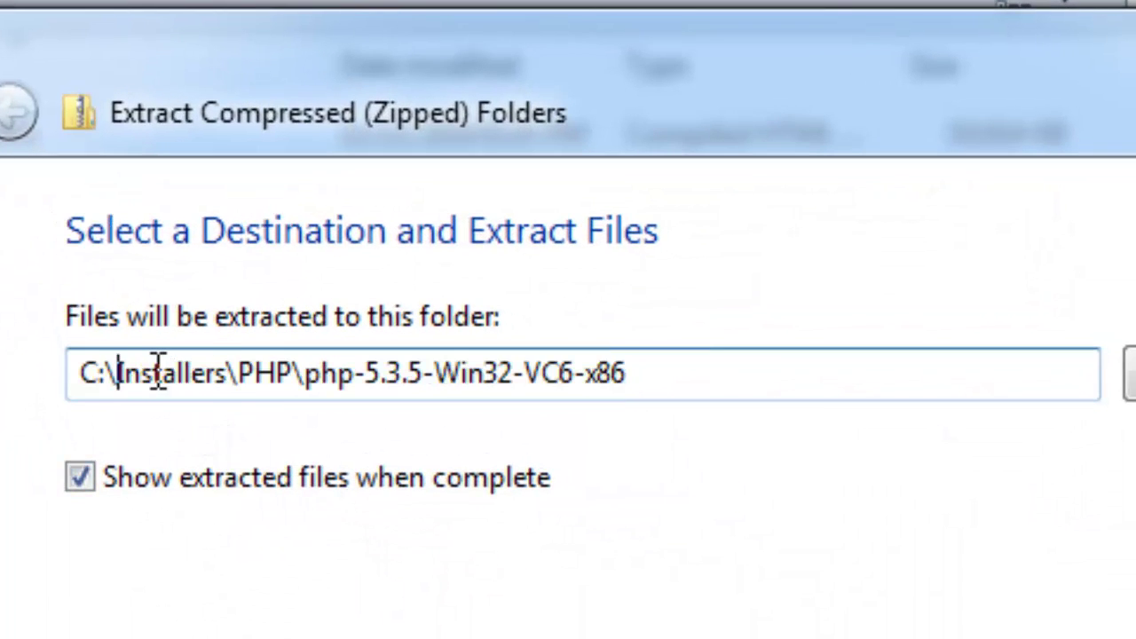
{"action": "left_click_drag", "start_coordinate": [118, 373], "coordinate": [797, 372]}
{"action": "type", "text": "php"}
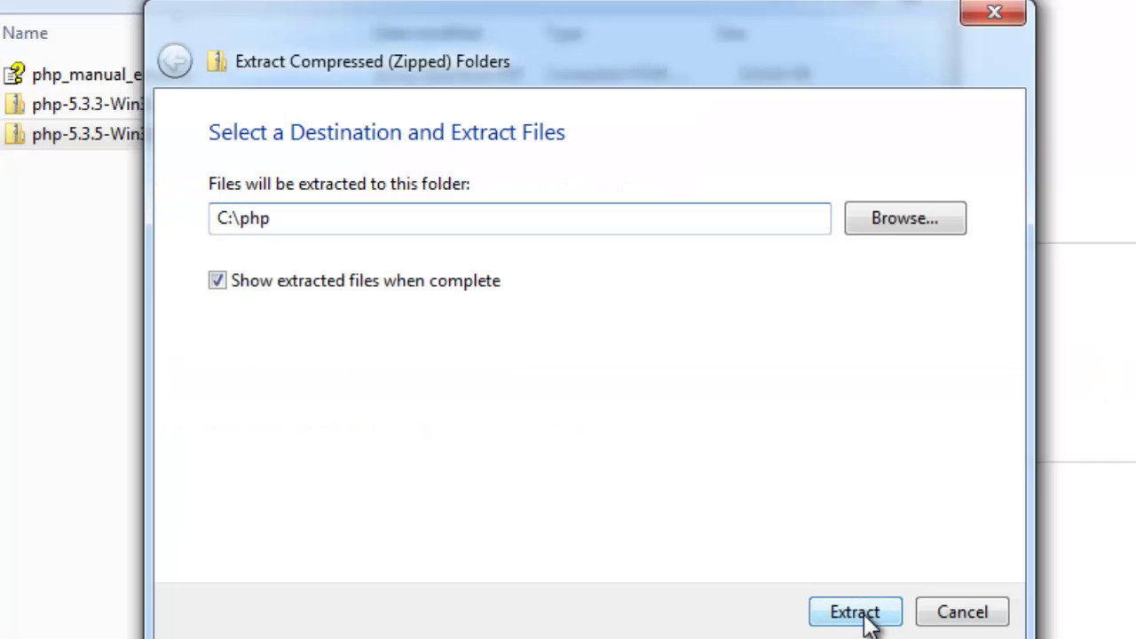
{"action": "left_click", "coordinate": [866, 621]}
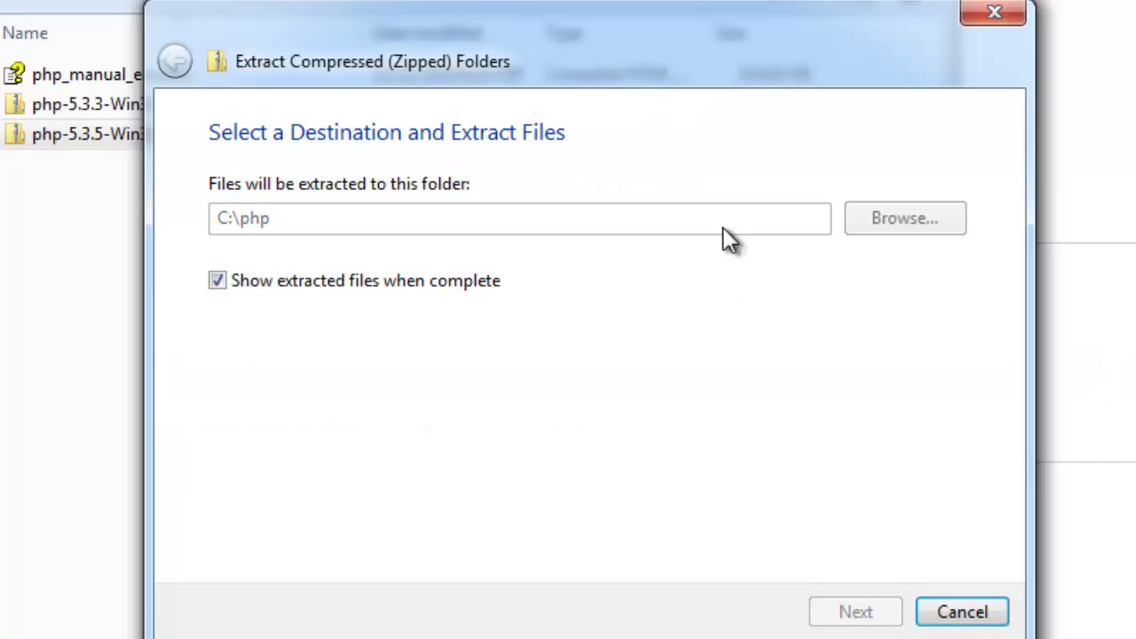
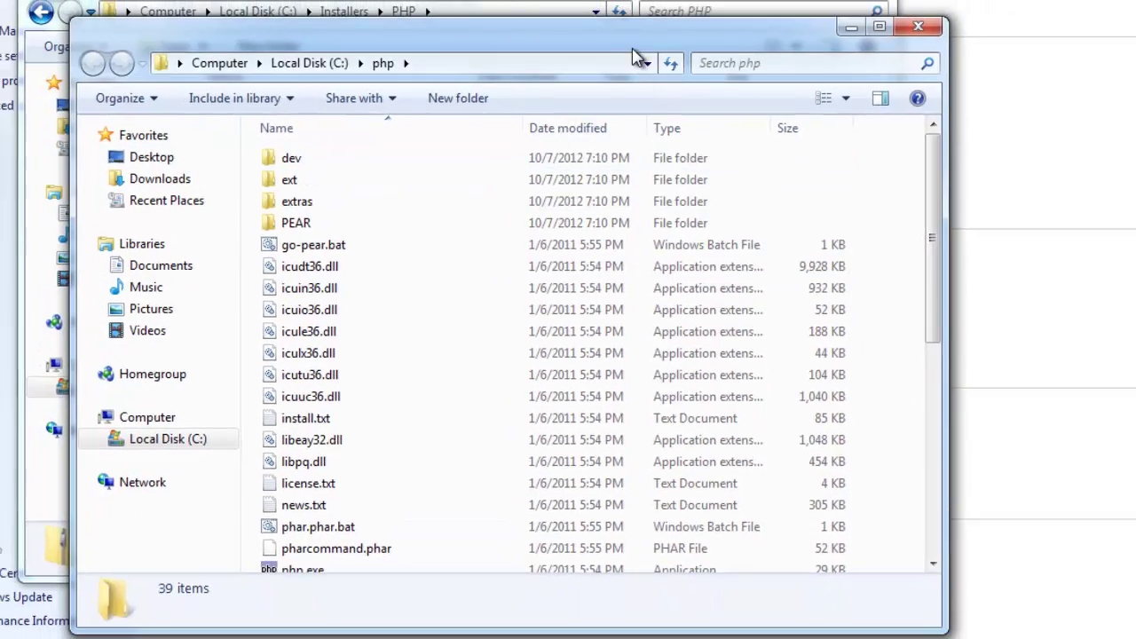
Arrange the Installers and php Explorer windows and confirm the php folder path is C:\php
{"action": "left_click_drag", "start_coordinate": [615, 28], "coordinate": [786, 48]}
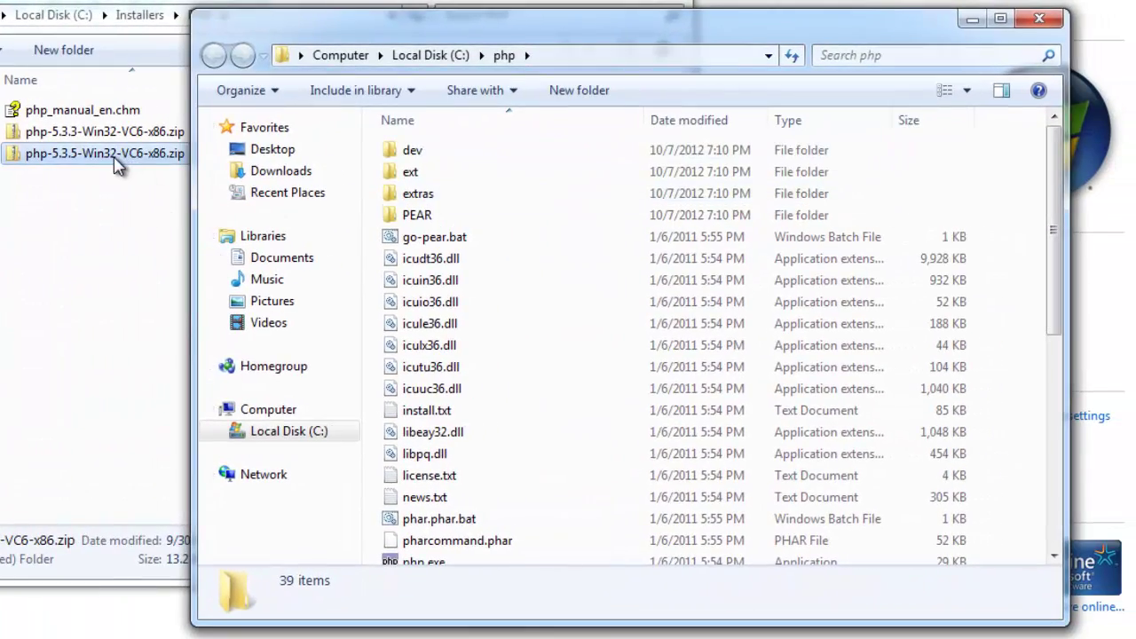
{"action": "left_click", "coordinate": [169, 157]}
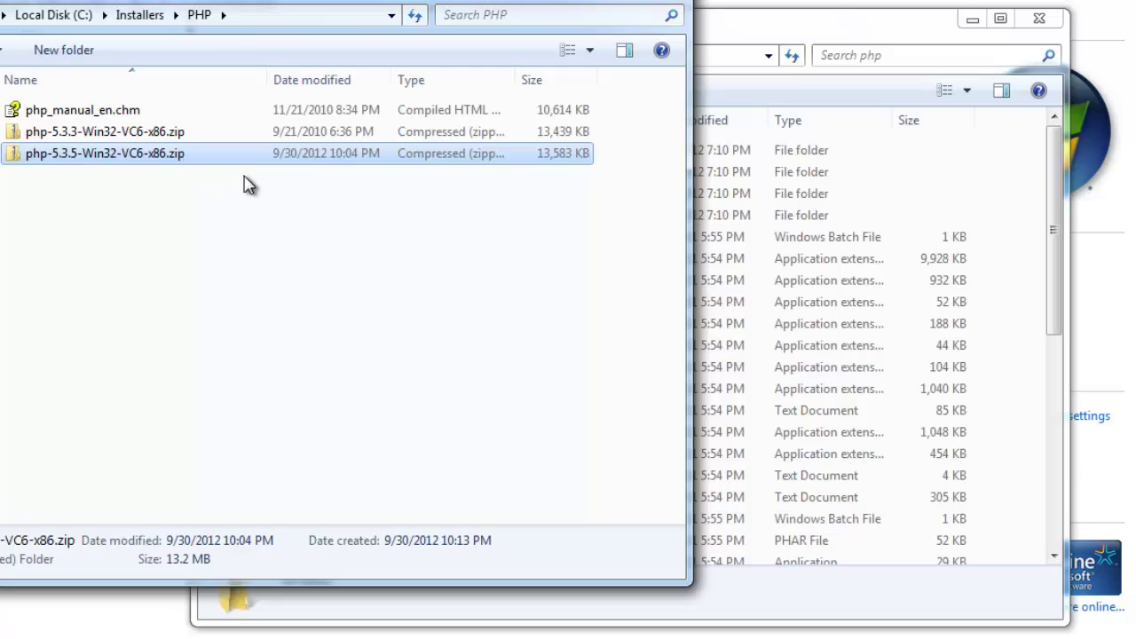
{"action": "left_click", "coordinate": [755, 46]}
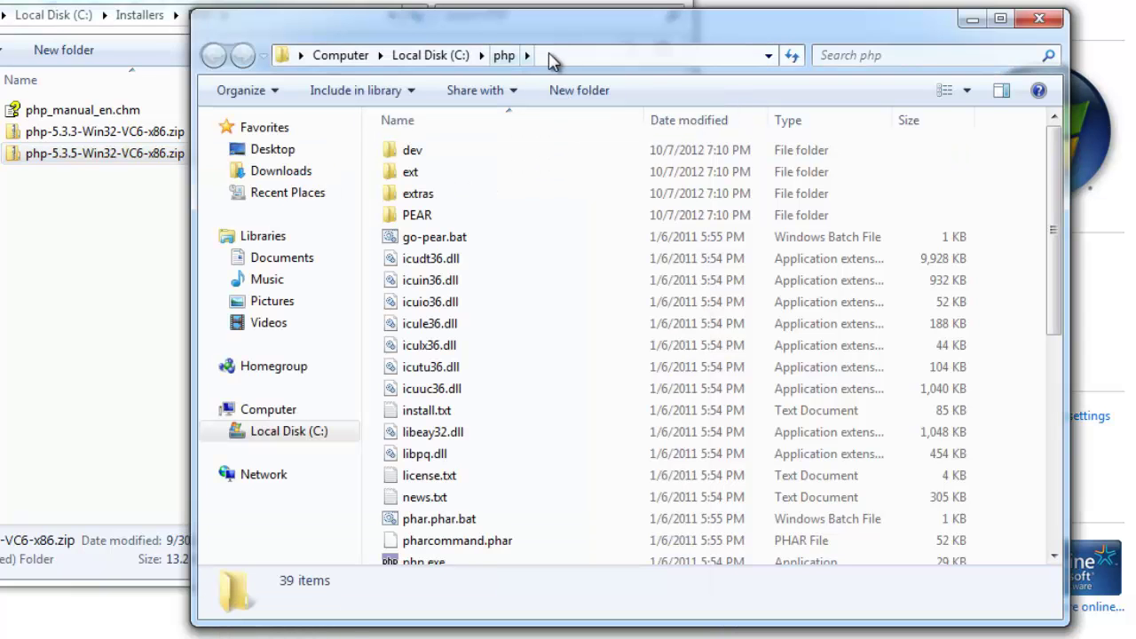
{"action": "left_click", "coordinate": [566, 55]}
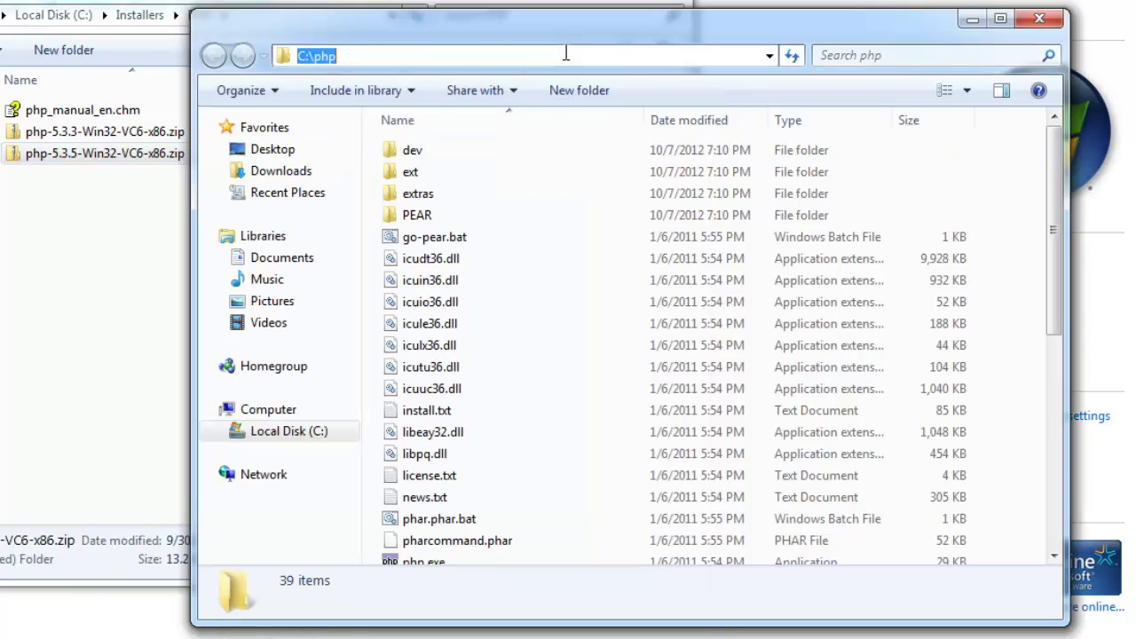
{"action": "left_click", "coordinate": [653, 397]}
Look over the extracted PHP files, then bring the System information window forward
{"action": "scroll", "coordinate": [589, 240], "scroll_direction": "down", "scroll_amount": 5}
{"action": "scroll", "coordinate": [588, 266], "scroll_direction": "up", "scroll_amount": 2}
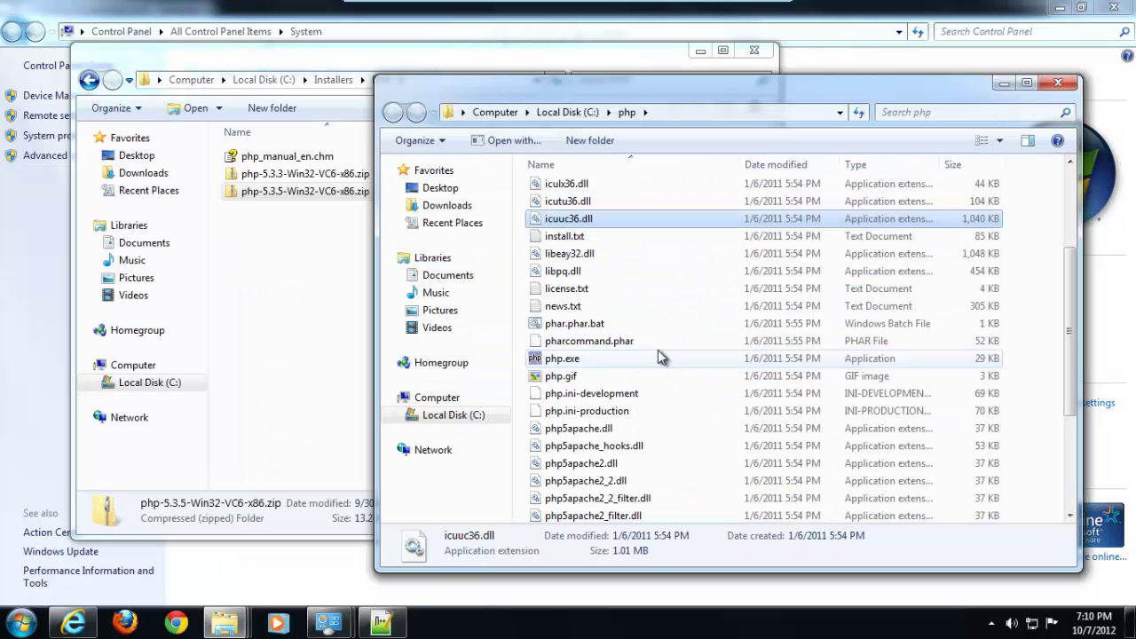
{"action": "mouse_move", "coordinate": [348, 627]}
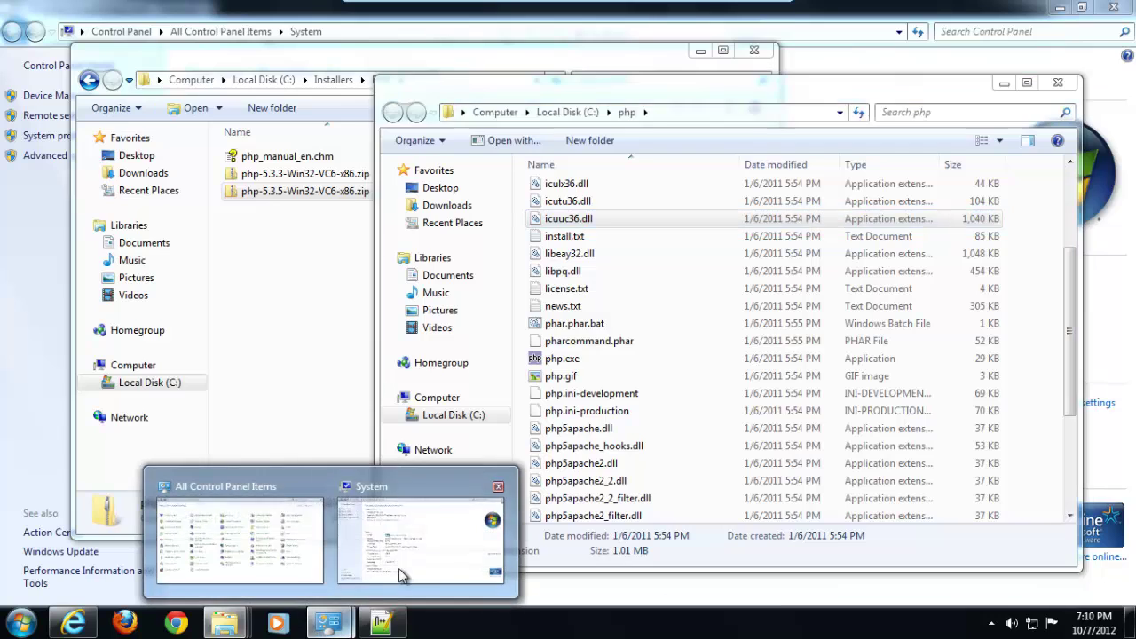
{"action": "left_click", "coordinate": [407, 563]}
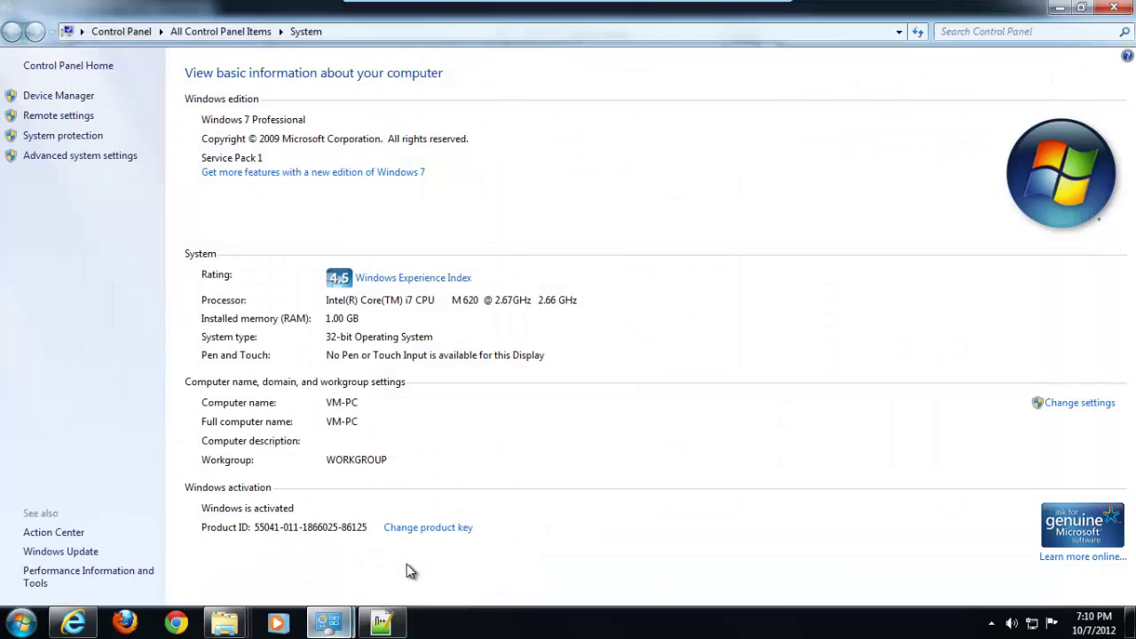
Open the system Path variable for editing via Advanced system settings and Environment Variables
{"action": "left_click", "coordinate": [77, 159]}
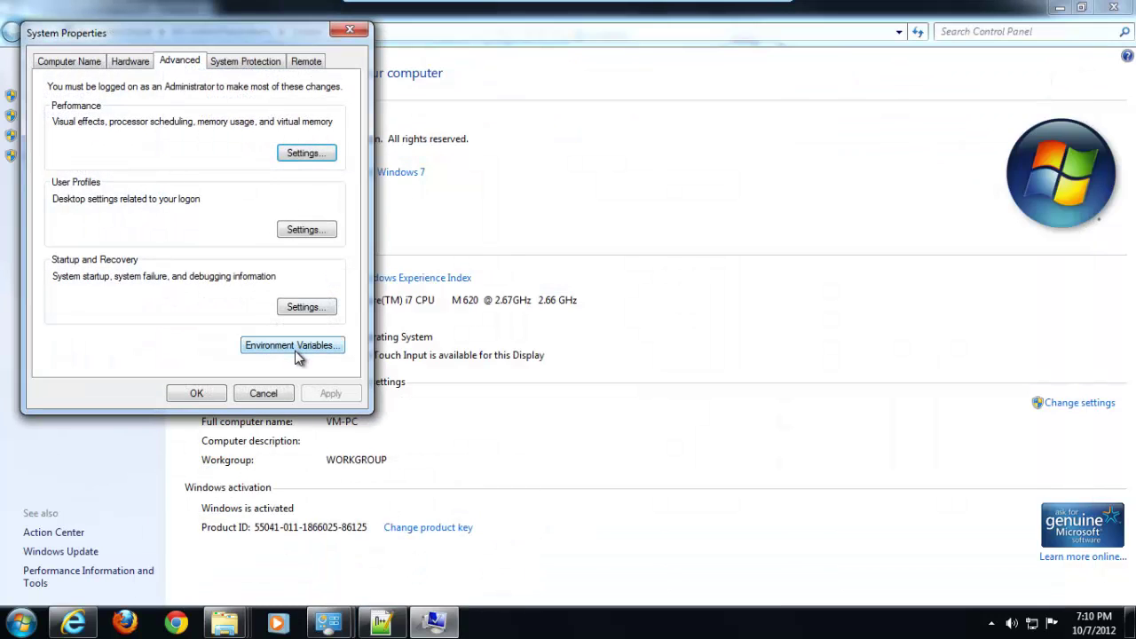
{"action": "left_click", "coordinate": [287, 348]}
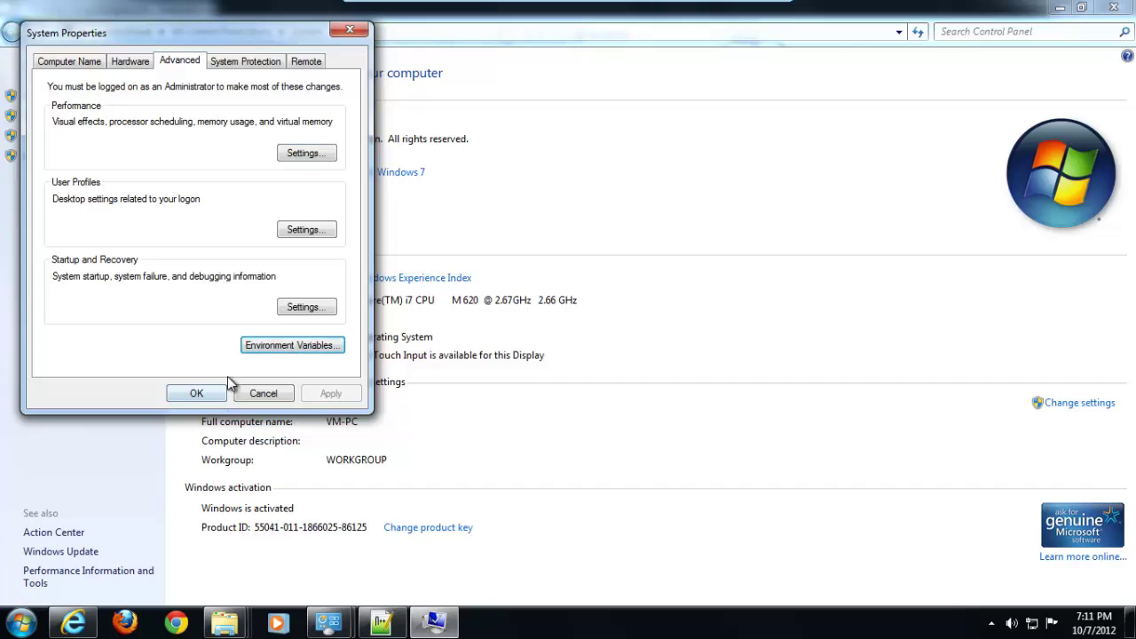
{"action": "left_click", "coordinate": [299, 354]}
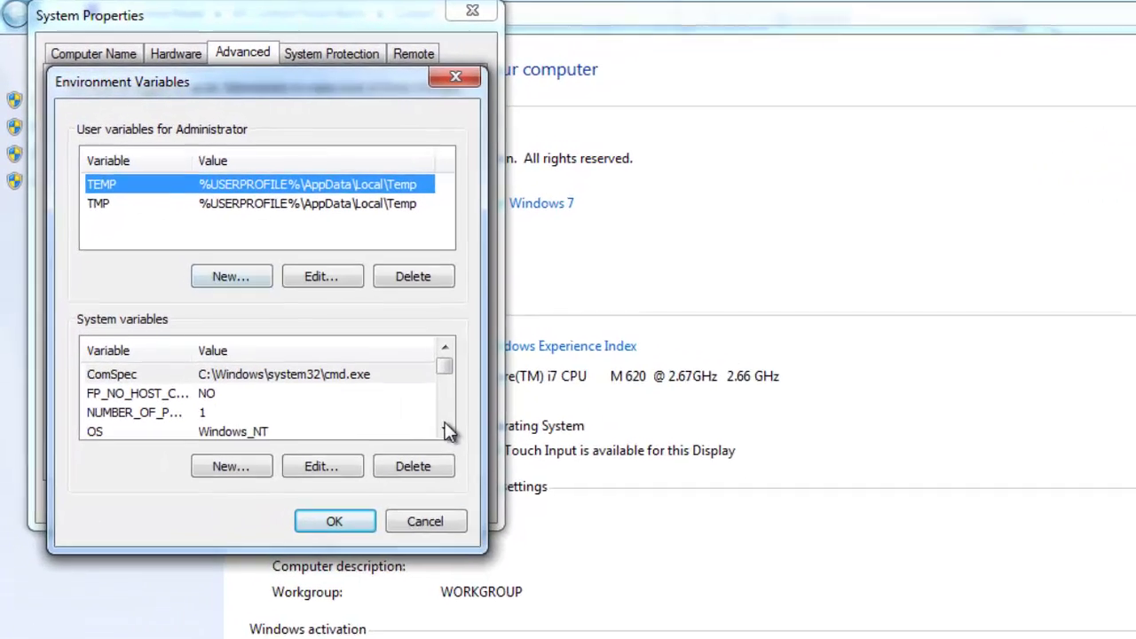
{"action": "left_click", "coordinate": [444, 429]}
{"action": "left_click", "coordinate": [444, 429]}
{"action": "left_click", "coordinate": [318, 417]}
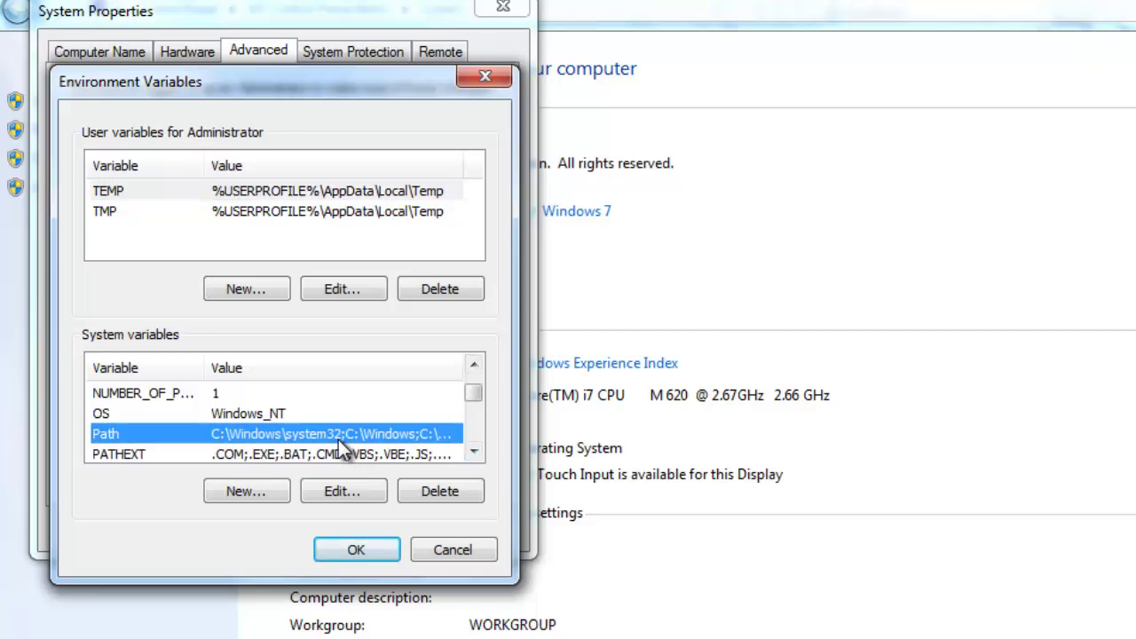
{"action": "double_click", "coordinate": [338, 439]}
Append ;C:\php to the end of Path and confirm all three dialogs
{"action": "left_click", "coordinate": [453, 235]}
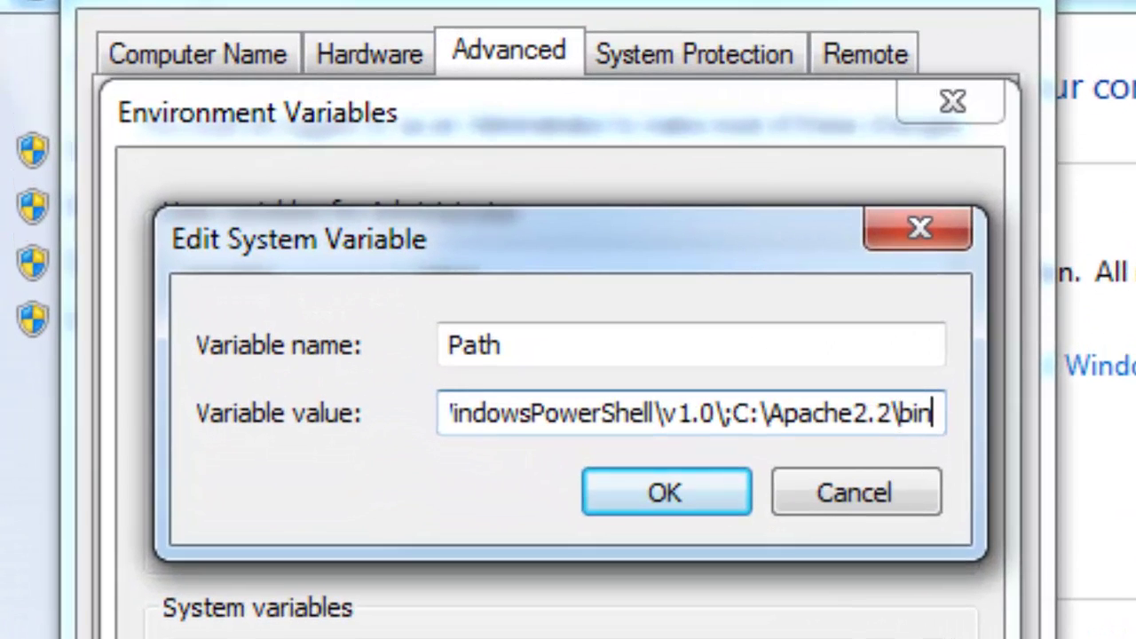
{"action": "type", "text": ";c"}
{"action": "key", "text": "BackSpace"}
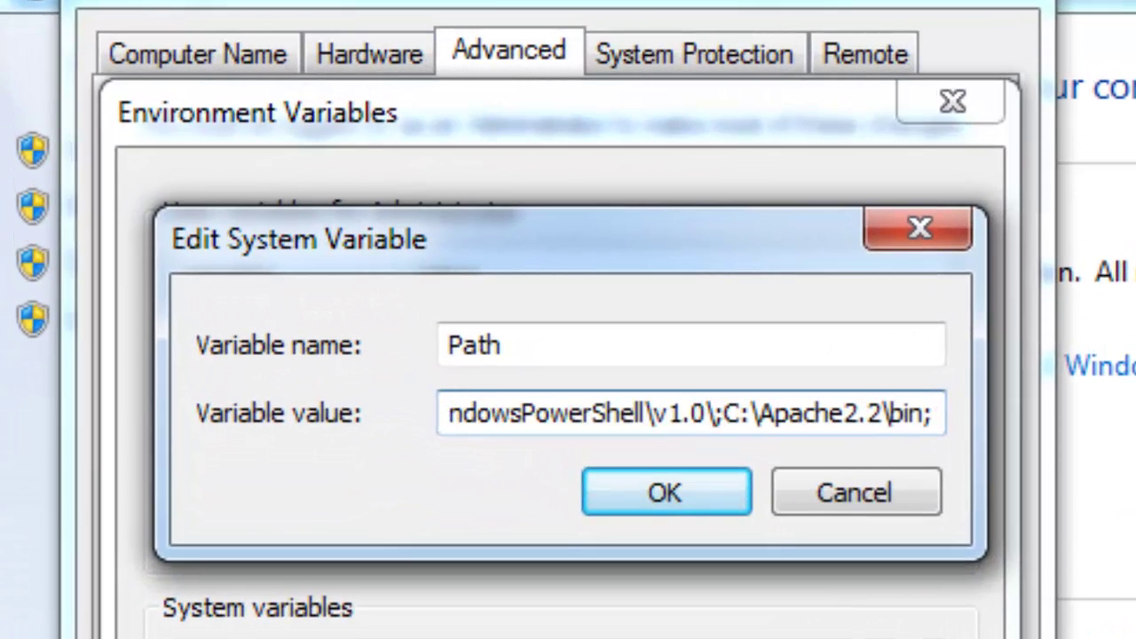
{"action": "type", "text": "c:\\"}
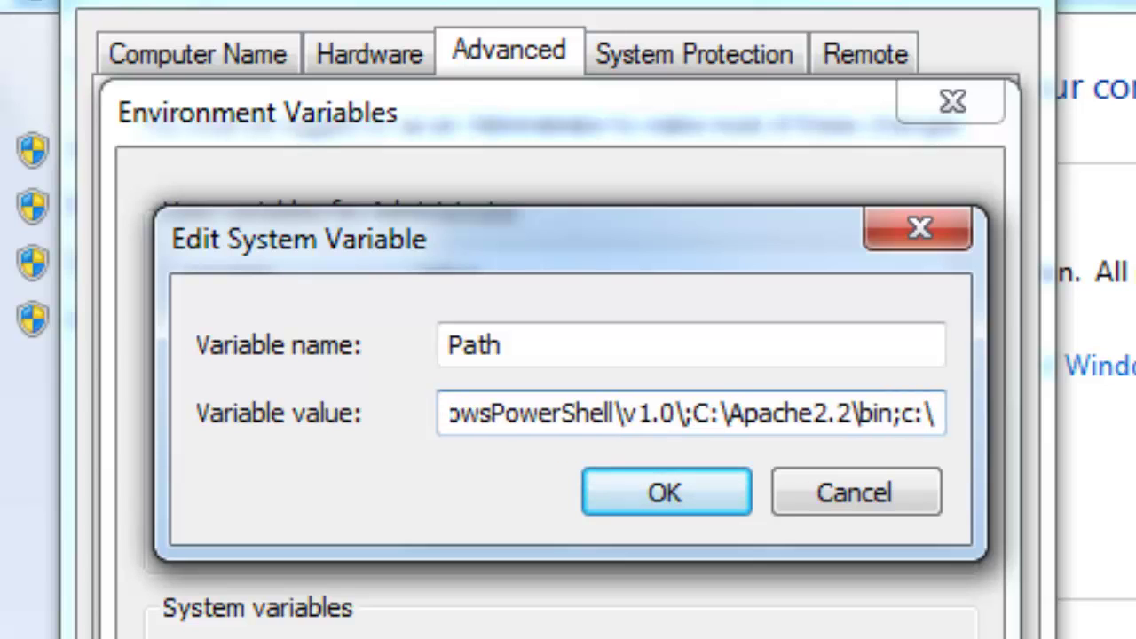
{"action": "type", "text": "php"}
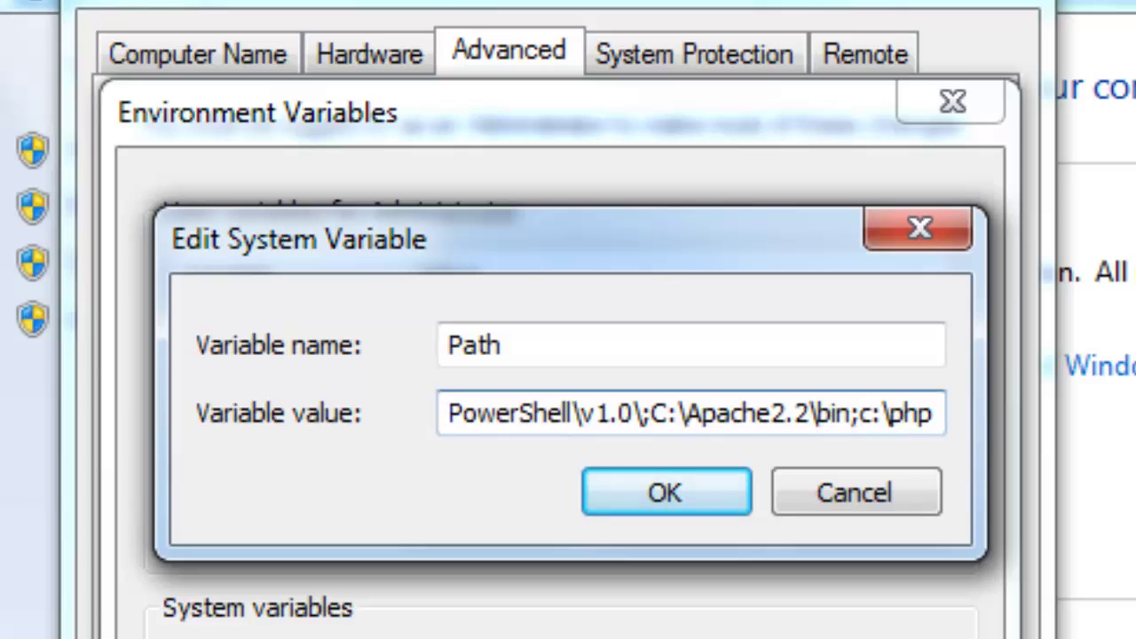
{"action": "key", "text": "BackSpace"}
{"action": "type", "text": "C"}
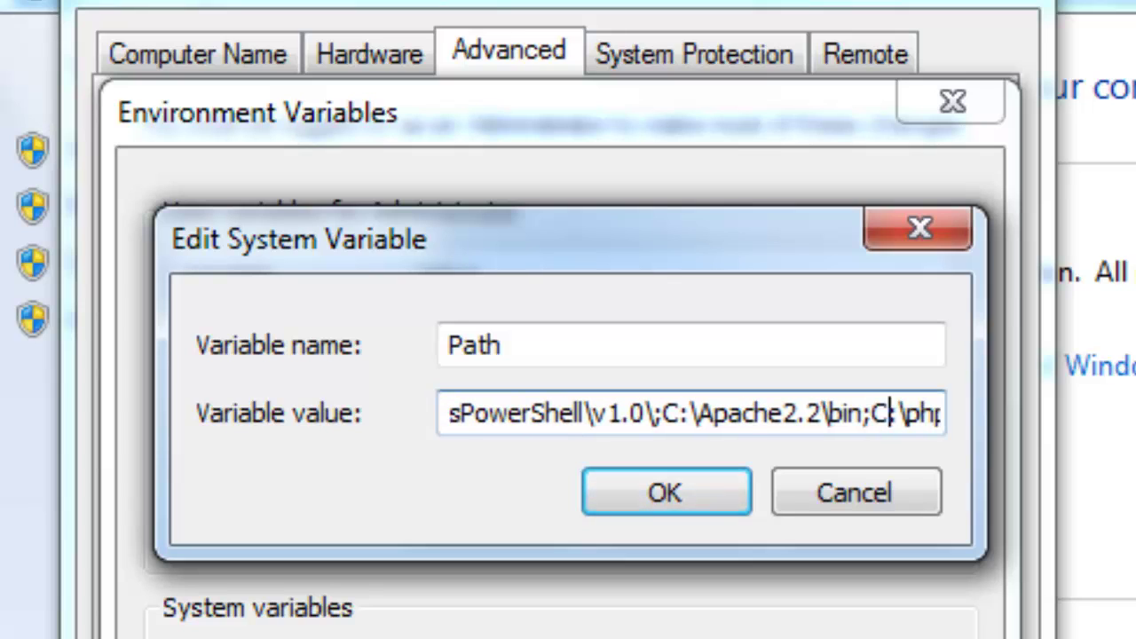
{"action": "key", "text": "End"}
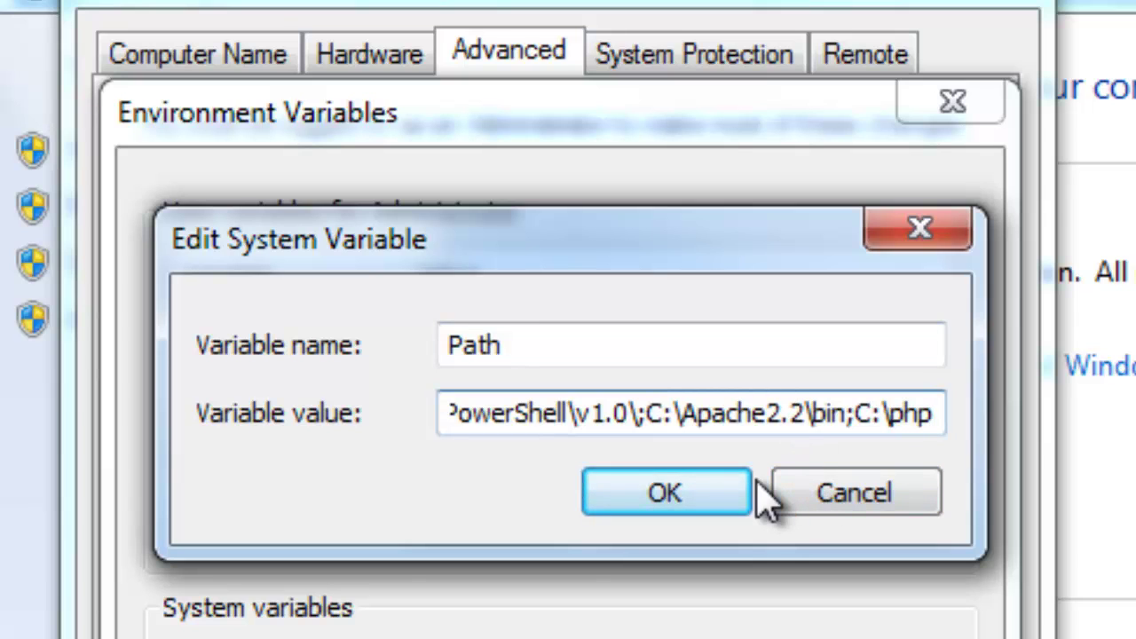
{"action": "left_click", "coordinate": [710, 502]}
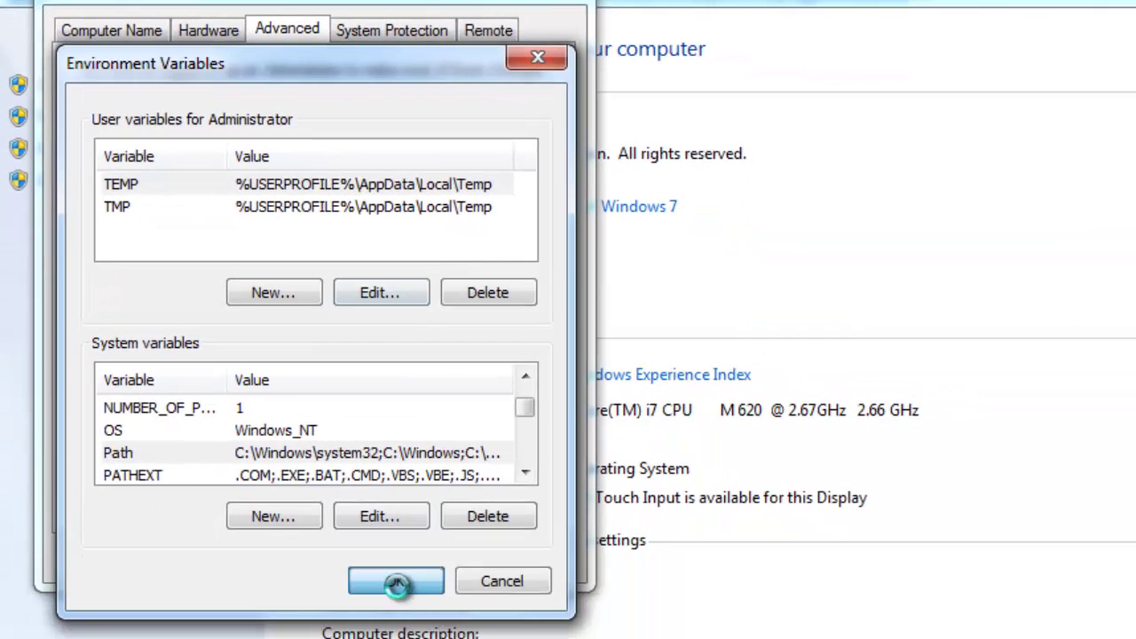
{"action": "left_click", "coordinate": [396, 582]}
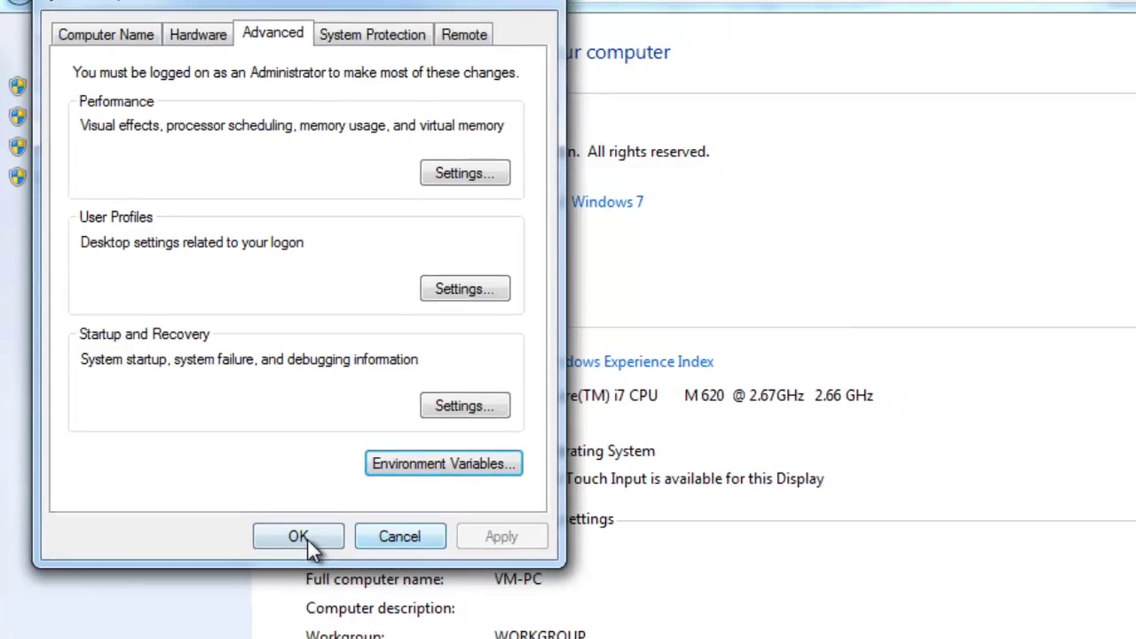
{"action": "left_click", "coordinate": [296, 554]}
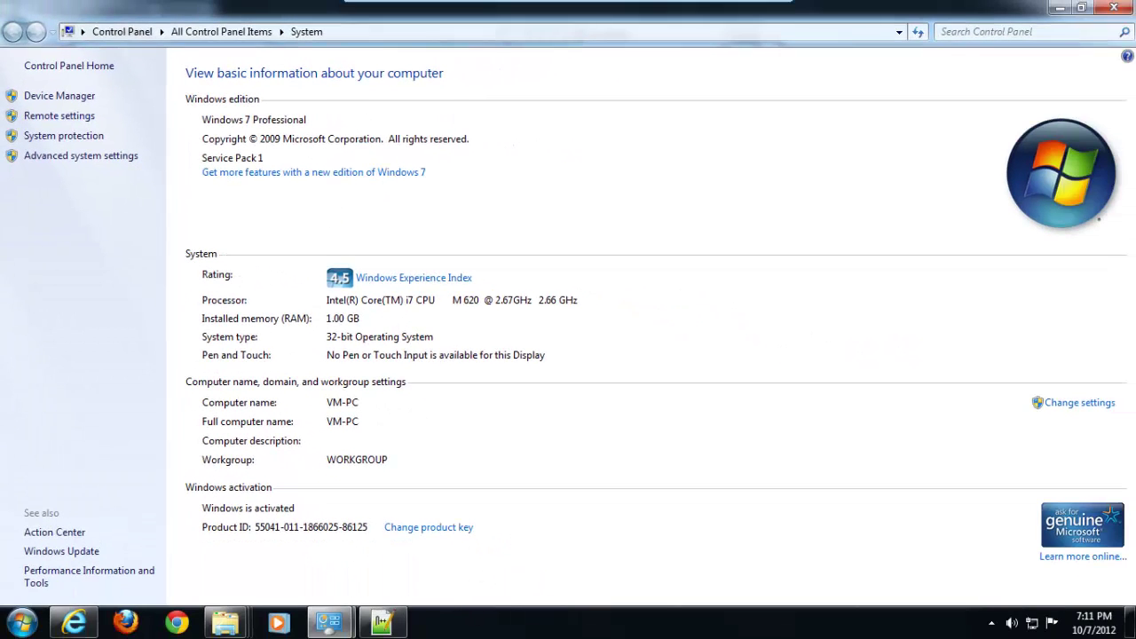
Return to the C:\php folder and locate the php.ini-production file
{"action": "mouse_move", "coordinate": [225, 622]}
{"action": "left_click", "coordinate": [469, 537]}
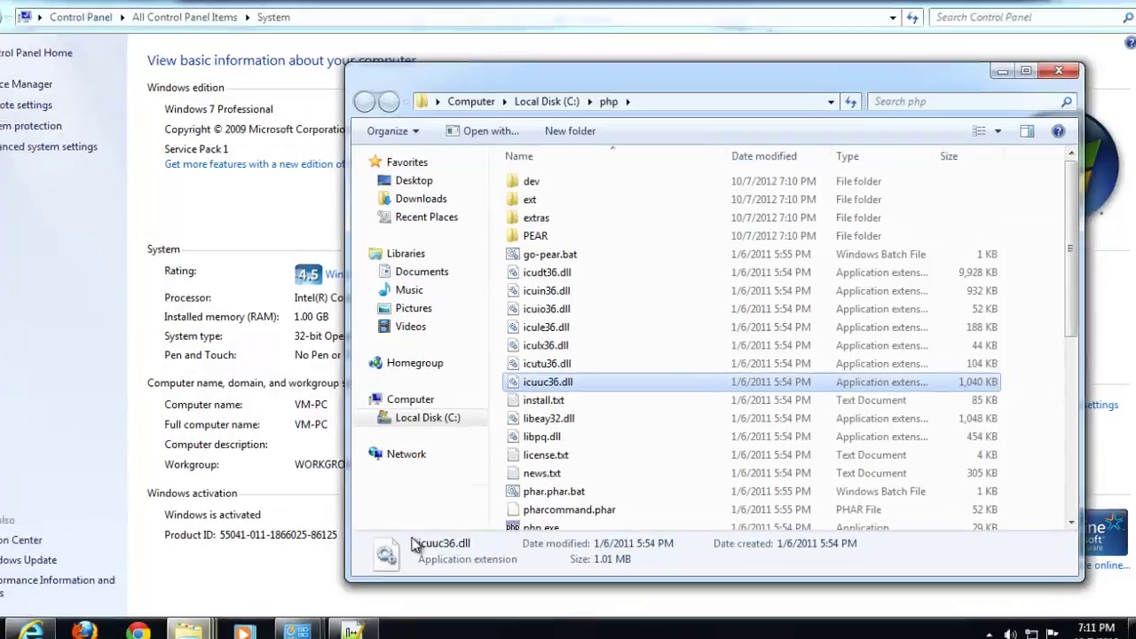
{"action": "left_click", "coordinate": [661, 505]}
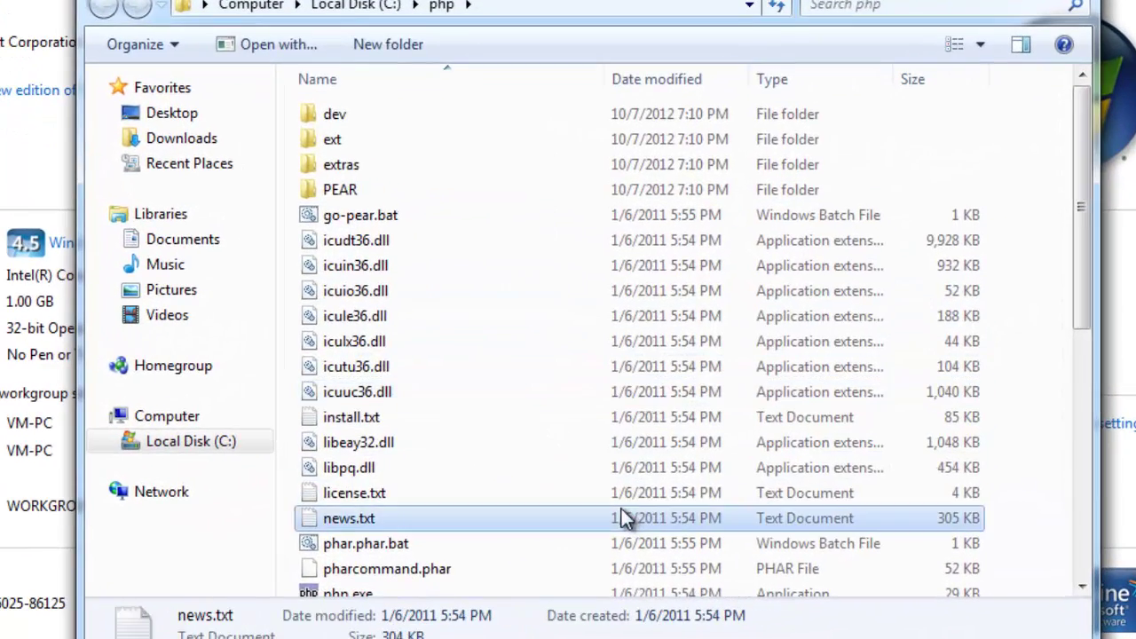
{"action": "scroll", "coordinate": [619, 479], "scroll_direction": "down", "scroll_amount": 4}
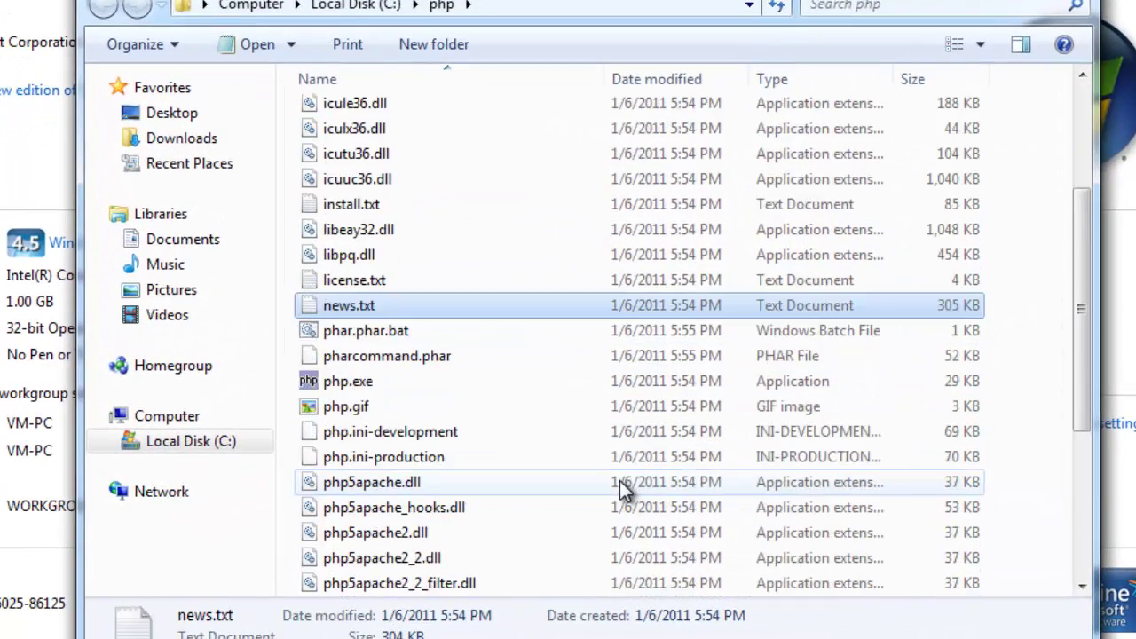
{"action": "scroll", "coordinate": [550, 395], "scroll_direction": "down", "scroll_amount": 2}
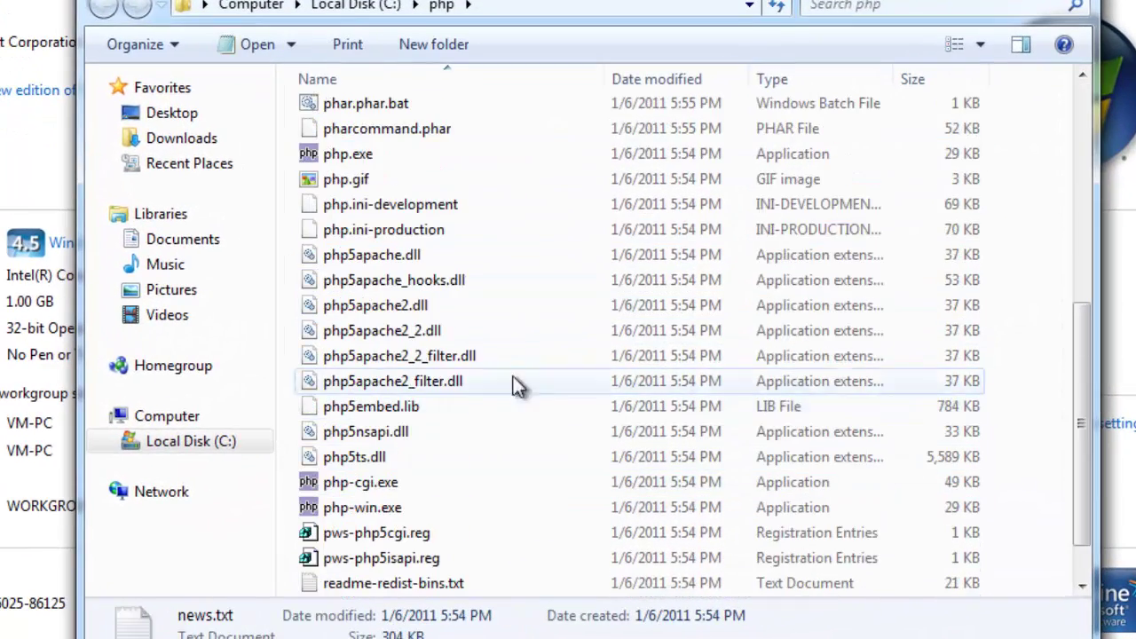
{"action": "left_click", "coordinate": [444, 206]}
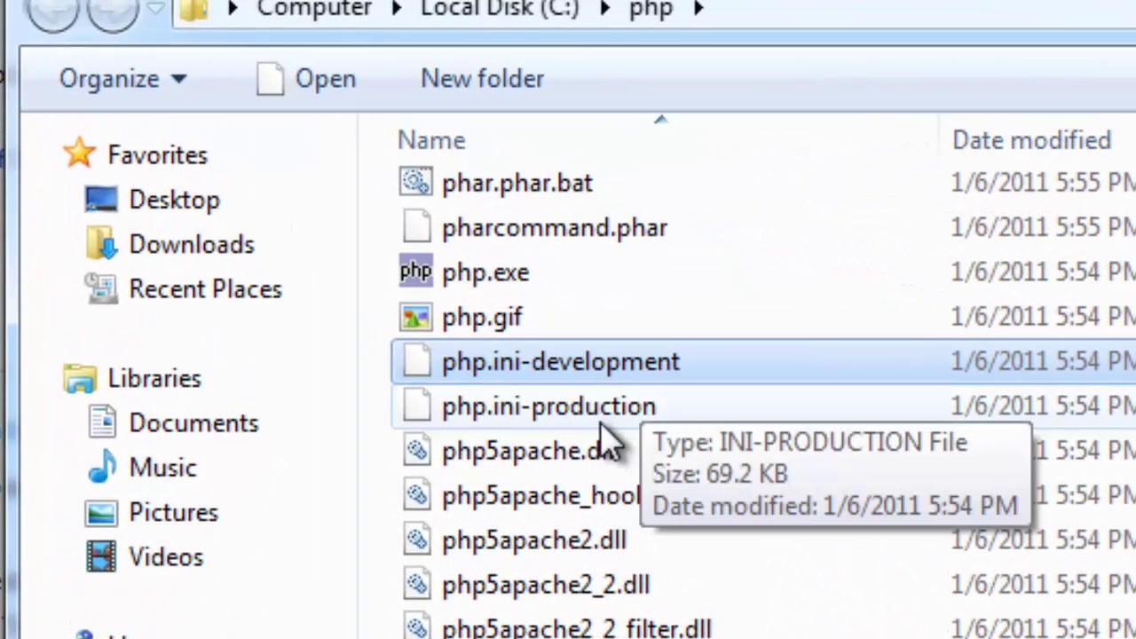
{"action": "left_click", "coordinate": [595, 414]}
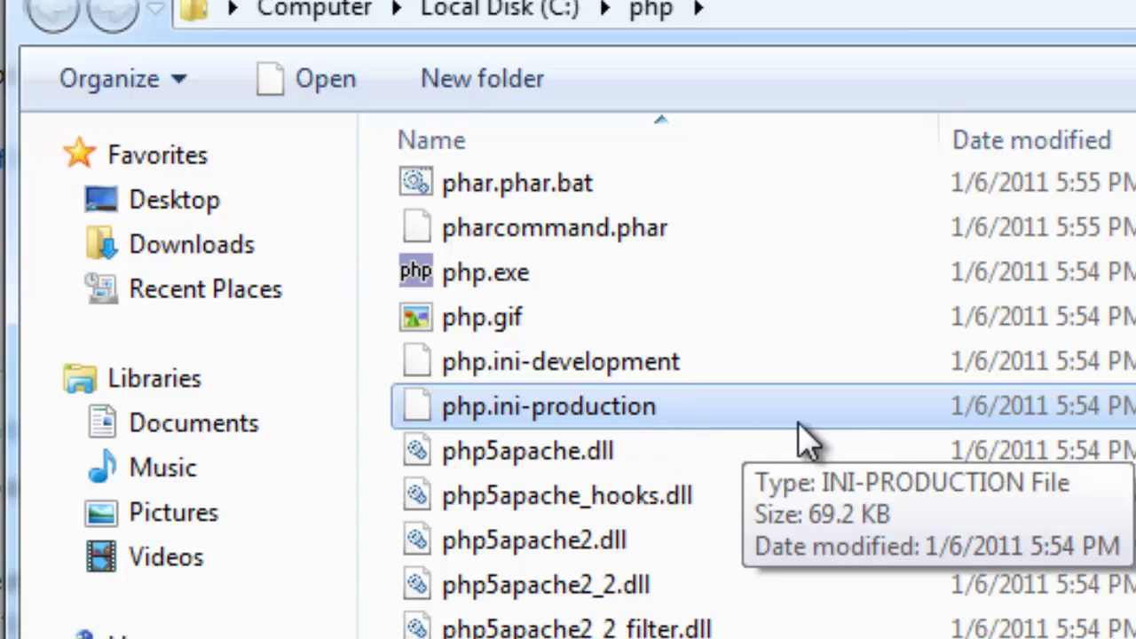
Copy and paste php.ini-production to make a duplicate in C:\php
{"action": "right_click", "coordinate": [761, 395]}
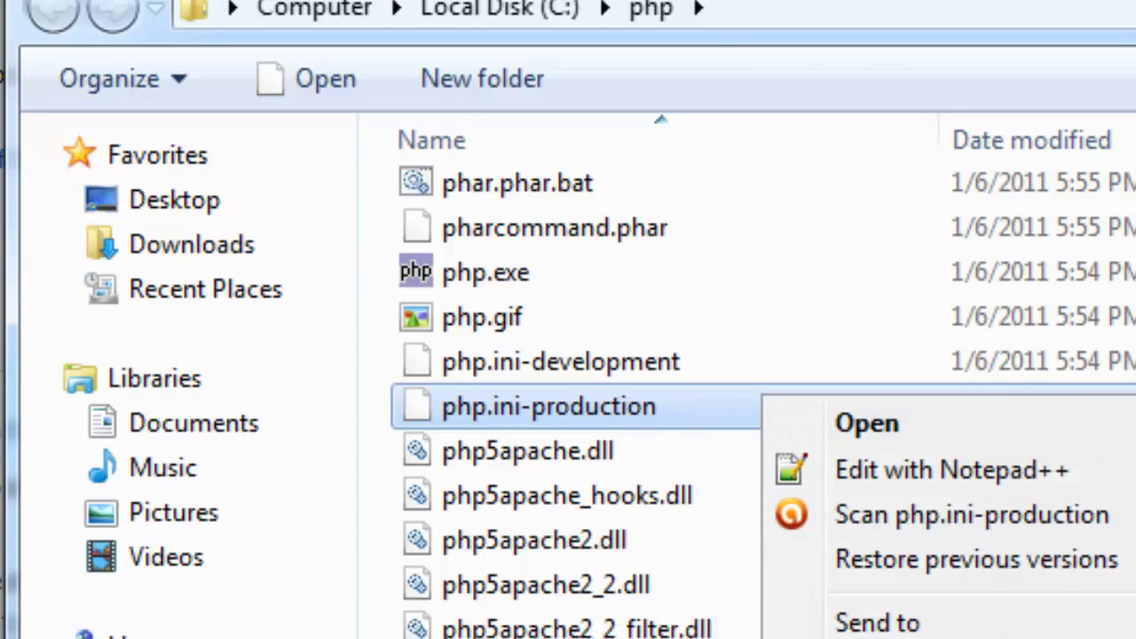
{"action": "left_click", "coordinate": [837, 541]}
{"action": "right_click", "coordinate": [828, 448]}
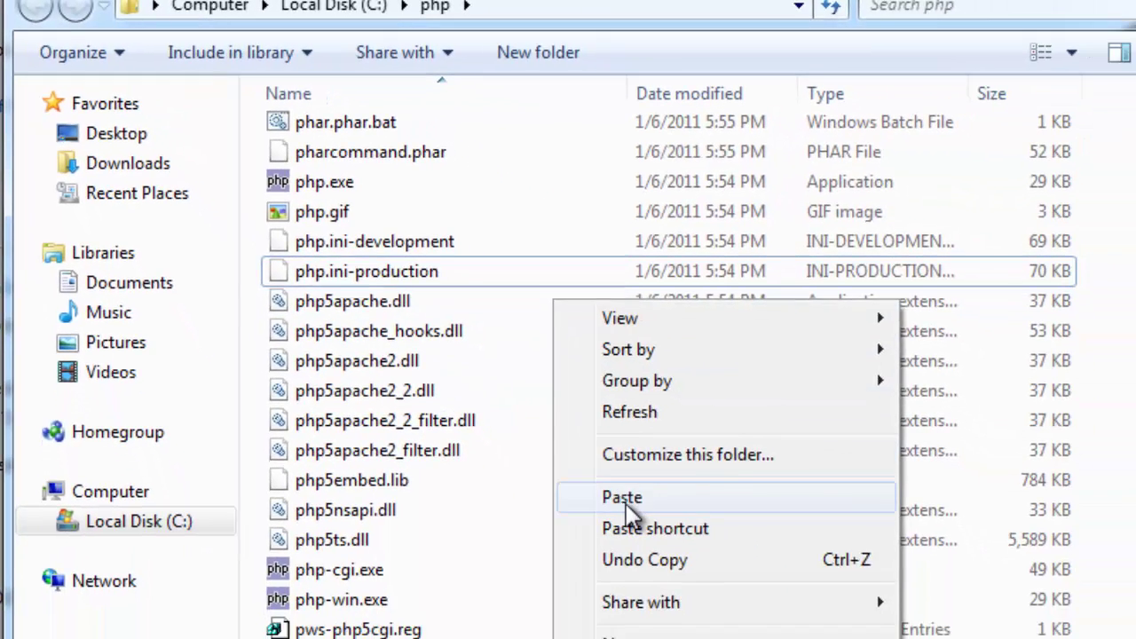
{"action": "left_click", "coordinate": [675, 547]}
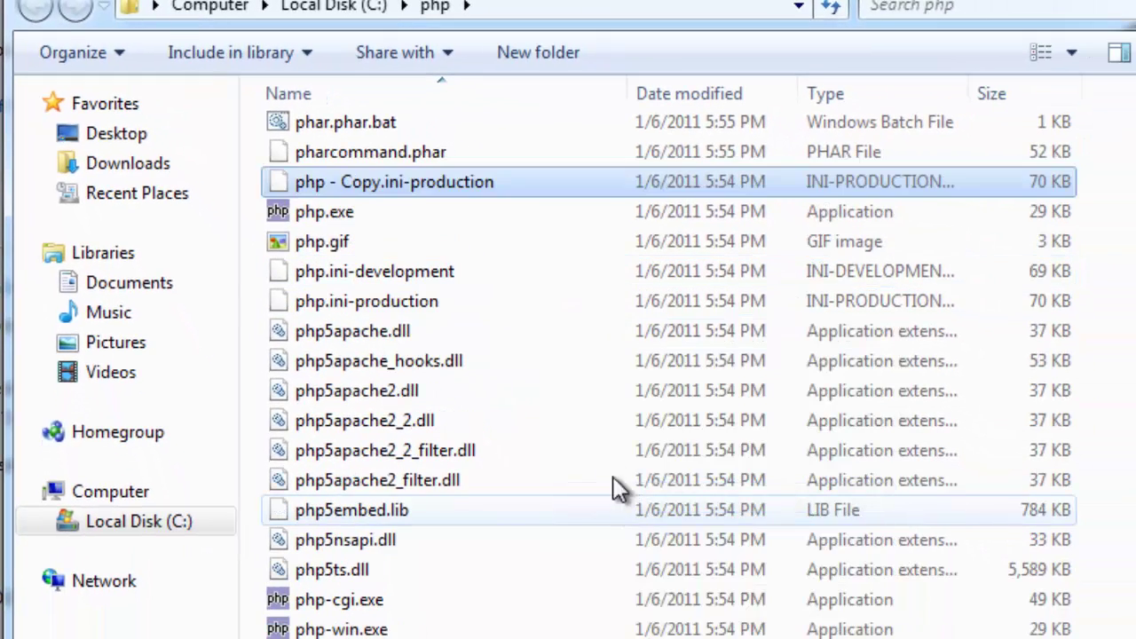
Rename the duplicate to php.ini, accepting the file extension change
{"action": "right_click", "coordinate": [441, 186]}
{"action": "left_click", "coordinate": [525, 517]}
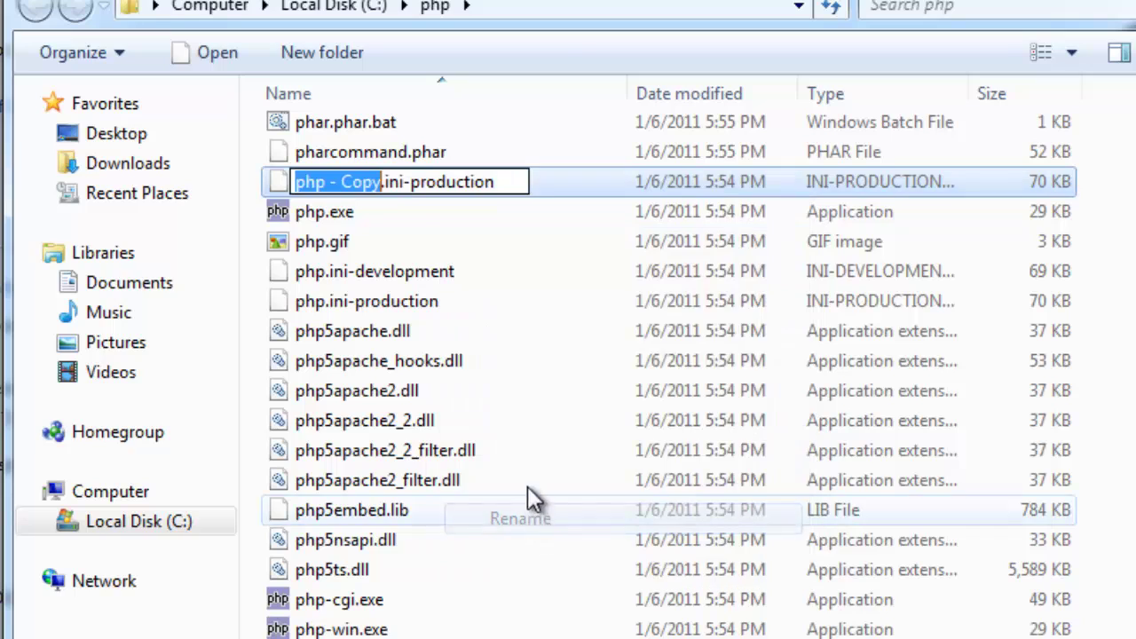
{"action": "key", "text": "End"}
{"action": "key", "text": "BackSpace"}
{"action": "key", "text": "BackSpace"}
{"action": "key", "text": "BackSpace"}
{"action": "key", "text": "BackSpace"}
{"action": "key", "text": "BackSpace"}
{"action": "key", "text": "BackSpace"}
{"action": "key", "text": "BackSpace"}
{"action": "key", "text": "BackSpace"}
{"action": "key", "text": "BackSpace"}
{"action": "key", "text": "BackSpace"}
{"action": "key", "text": "BackSpace"}
{"action": "key", "text": "BackSpace"}
{"action": "key", "text": "BackSpace"}
{"action": "key", "text": "BackSpace"}
{"action": "key", "text": "BackSpace"}
{"action": "key", "text": "BackSpace"}
{"action": "key", "text": "BackSpace"}
{"action": "key", "text": "BackSpace"}
{"action": "key", "text": "BackSpace"}
{"action": "key", "text": "BackSpace"}
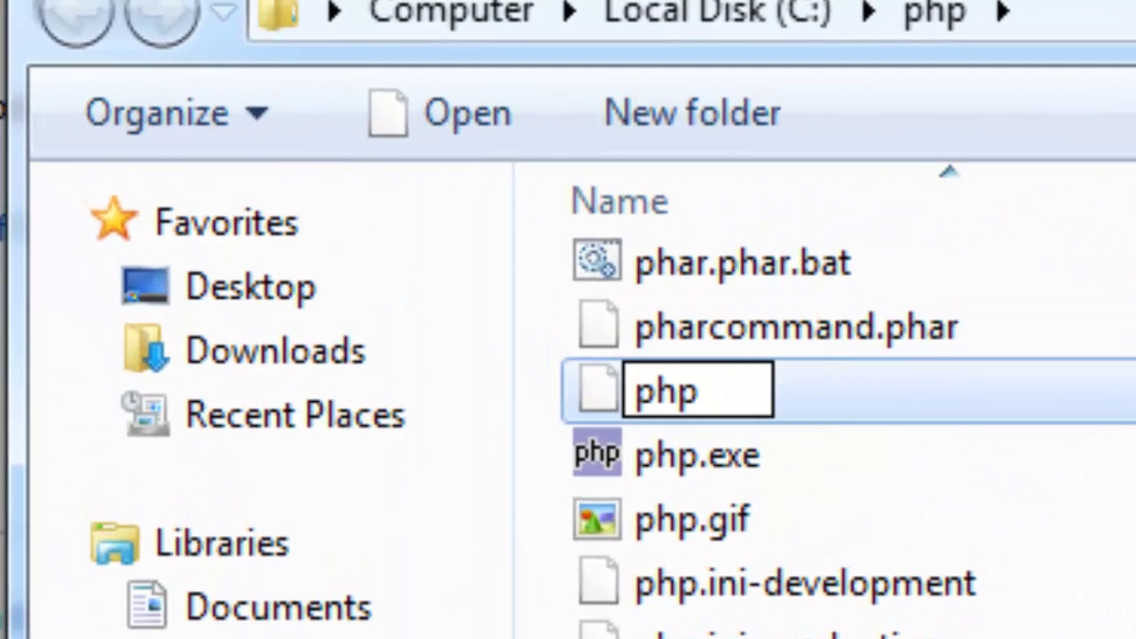
{"action": "type", "text": ".ini"}
{"action": "key", "text": "Return"}
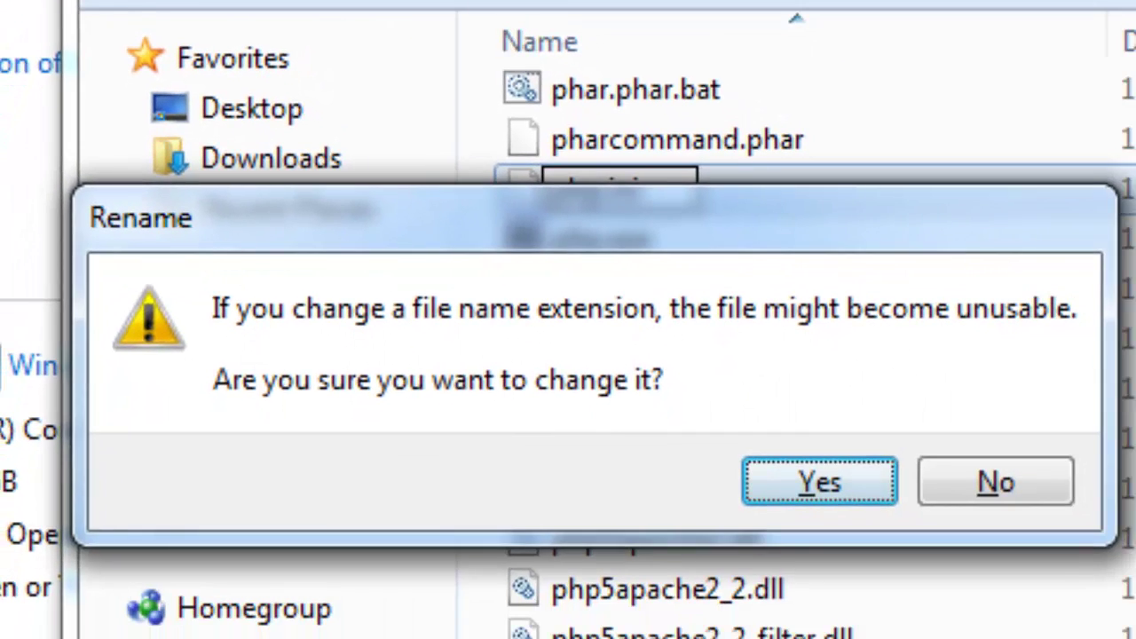
{"action": "left_click", "coordinate": [845, 527]}
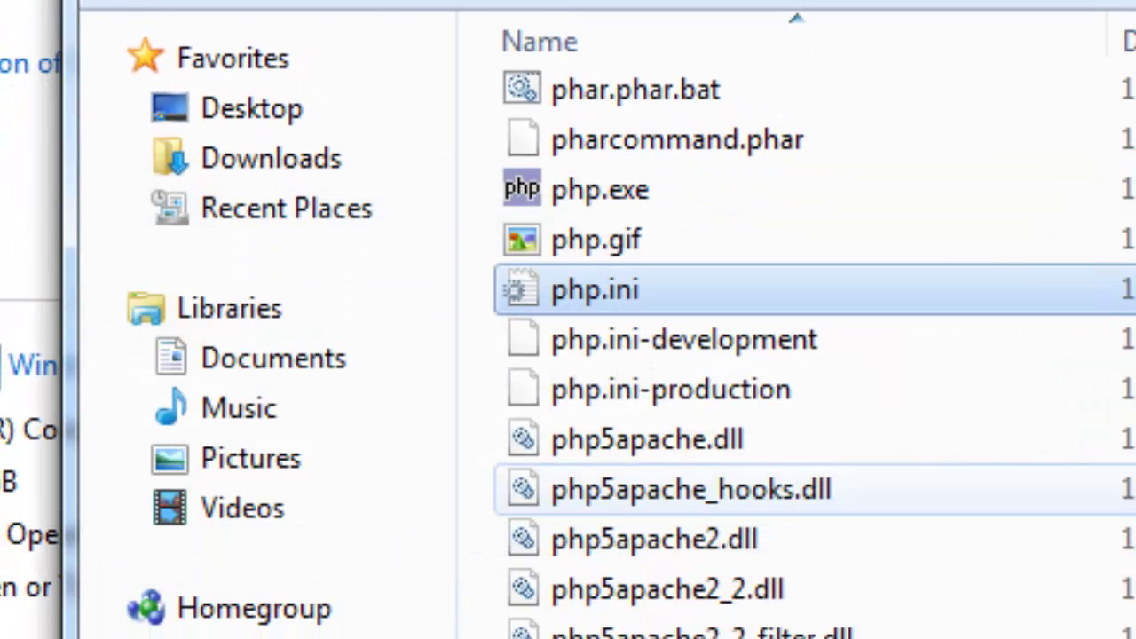
Open php.ini with Edit with Notepad++
{"action": "right_click", "coordinate": [637, 286]}
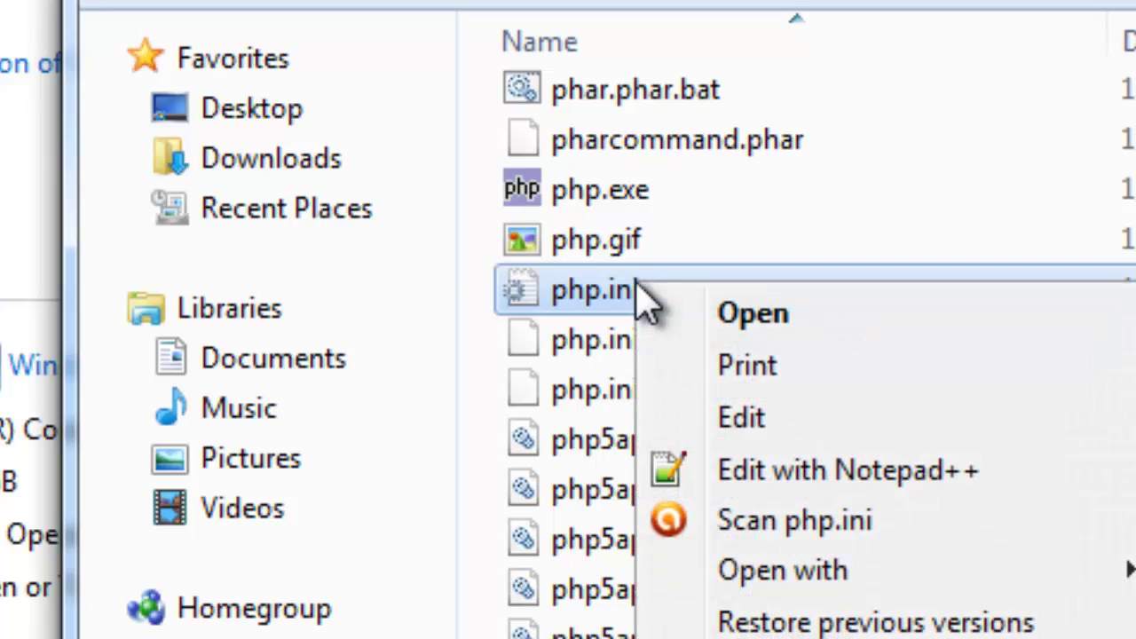
{"action": "left_click", "coordinate": [616, 293]}
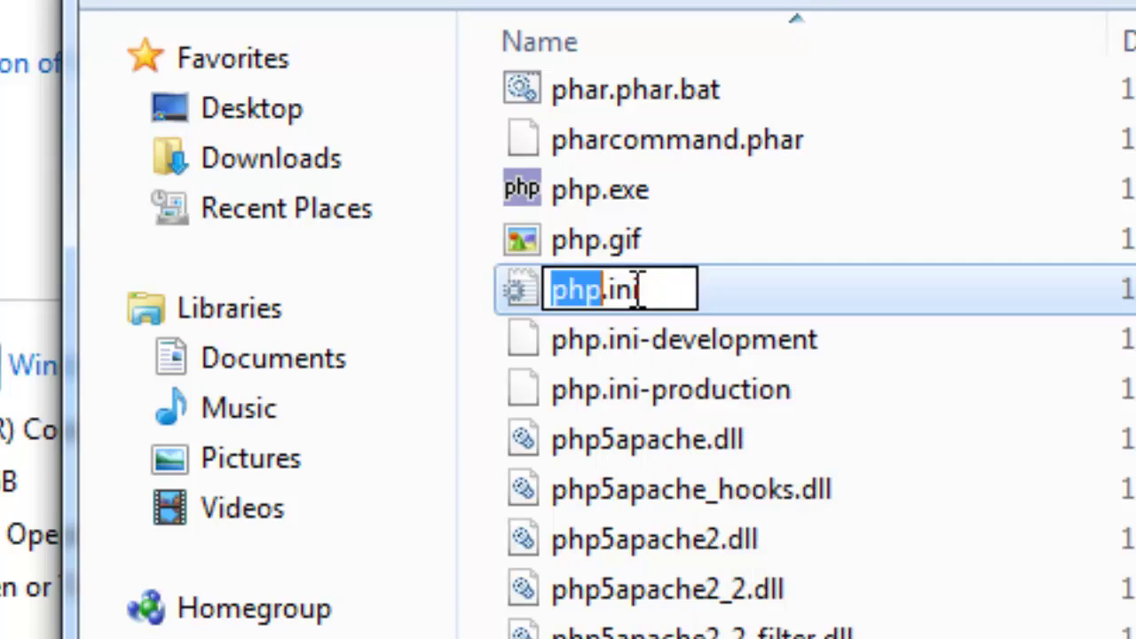
{"action": "right_click", "coordinate": [639, 290]}
{"action": "key", "text": "Escape"}
{"action": "key", "text": "Escape"}
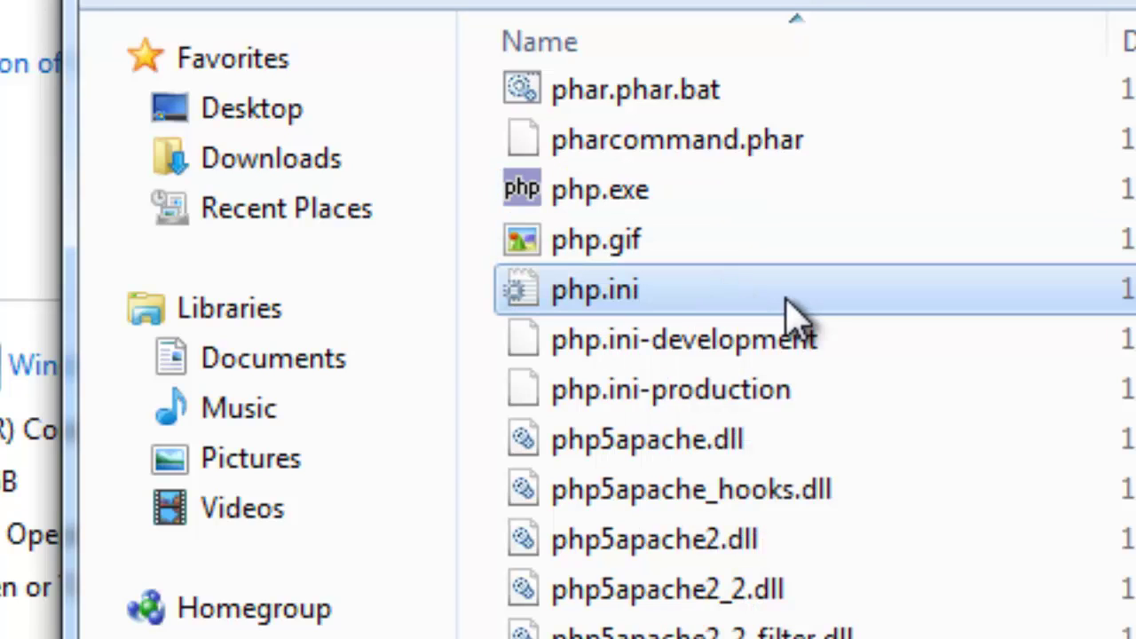
{"action": "right_click", "coordinate": [792, 307]}
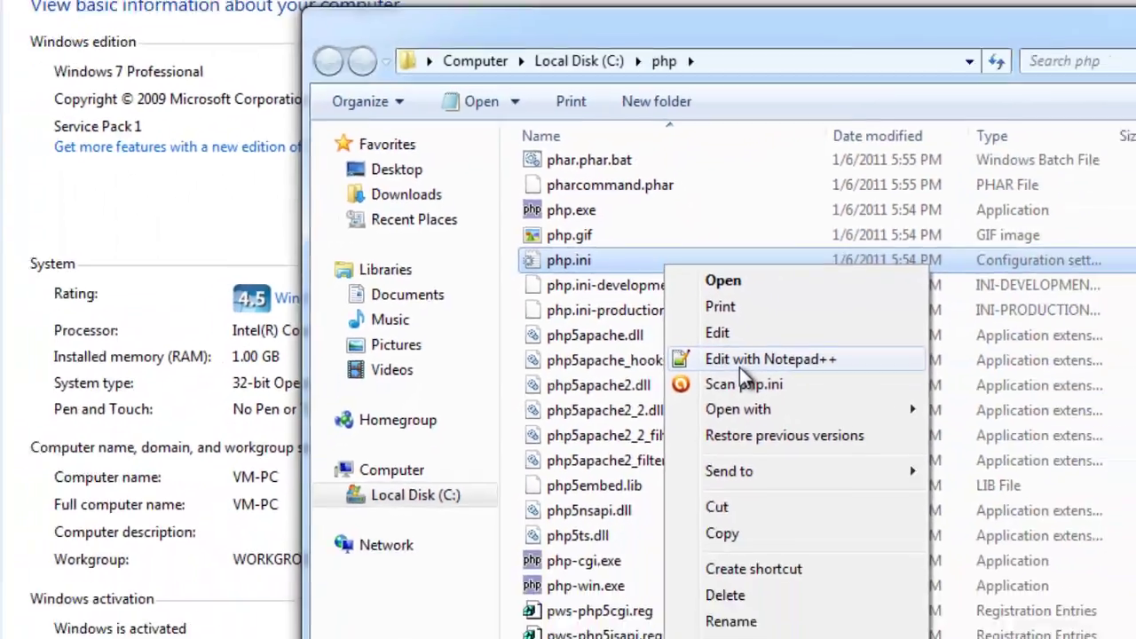
{"action": "left_click", "coordinate": [943, 488]}
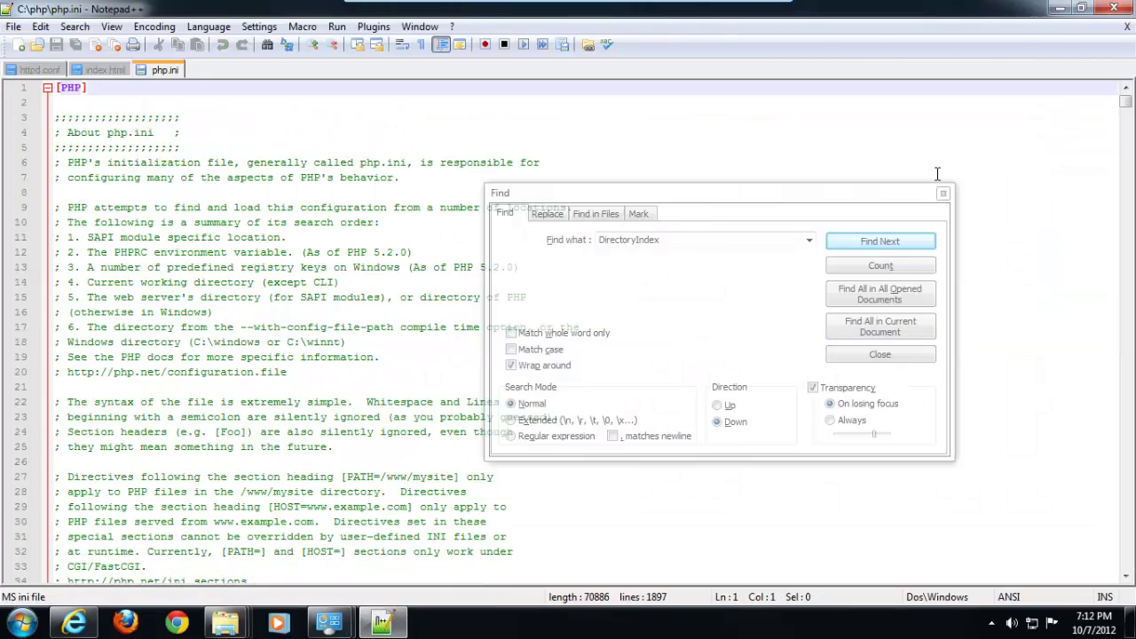
Close the leftover search box and look over the php.ini and httpd.conf tabs
{"action": "left_click", "coordinate": [943, 195]}
{"action": "left_click", "coordinate": [512, 217]}
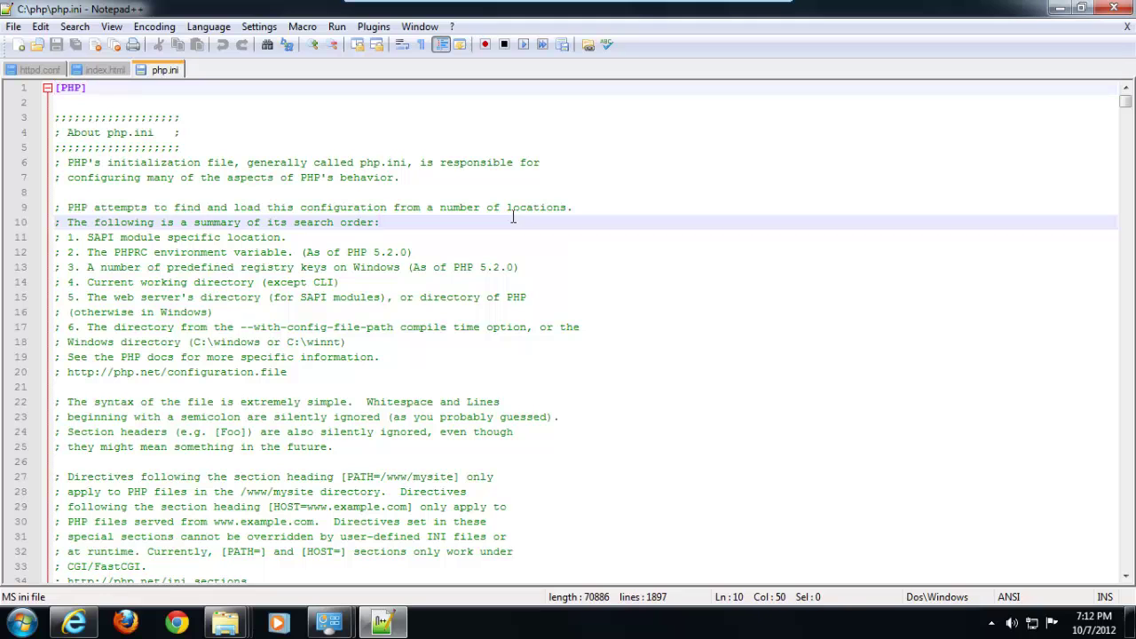
{"action": "scroll", "coordinate": [512, 217], "scroll_direction": "down", "scroll_amount": 4}
{"action": "scroll", "coordinate": [512, 218], "scroll_direction": "up", "scroll_amount": 4}
{"action": "scroll", "coordinate": [231, 113], "scroll_direction": "down", "scroll_amount": 6}
{"action": "scroll", "coordinate": [190, 128], "scroll_direction": "up", "scroll_amount": 6}
{"action": "left_click", "coordinate": [40, 71]}
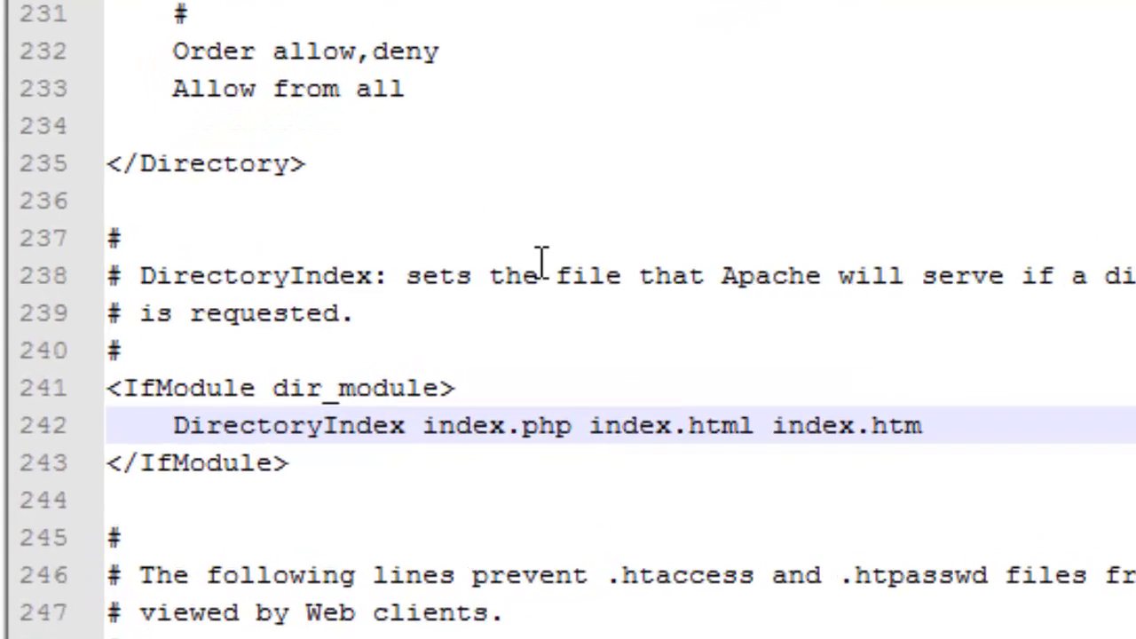
{"action": "scroll", "coordinate": [404, 266], "scroll_direction": "up", "scroll_amount": 11}
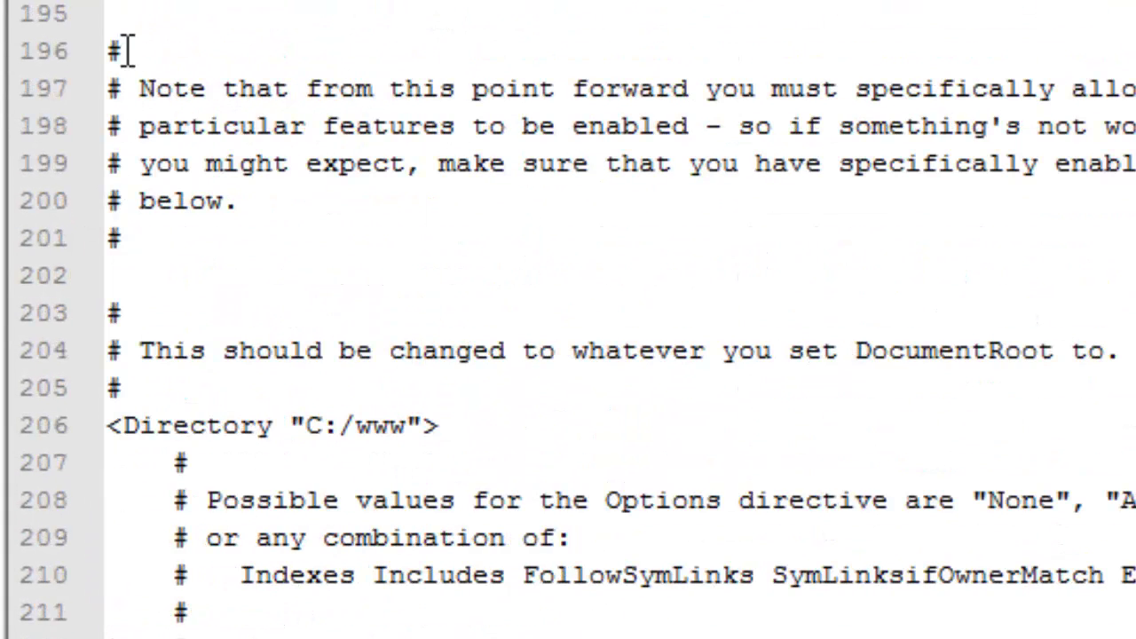
{"action": "left_click_drag", "start_coordinate": [129, 51], "coordinate": [103, 51]}
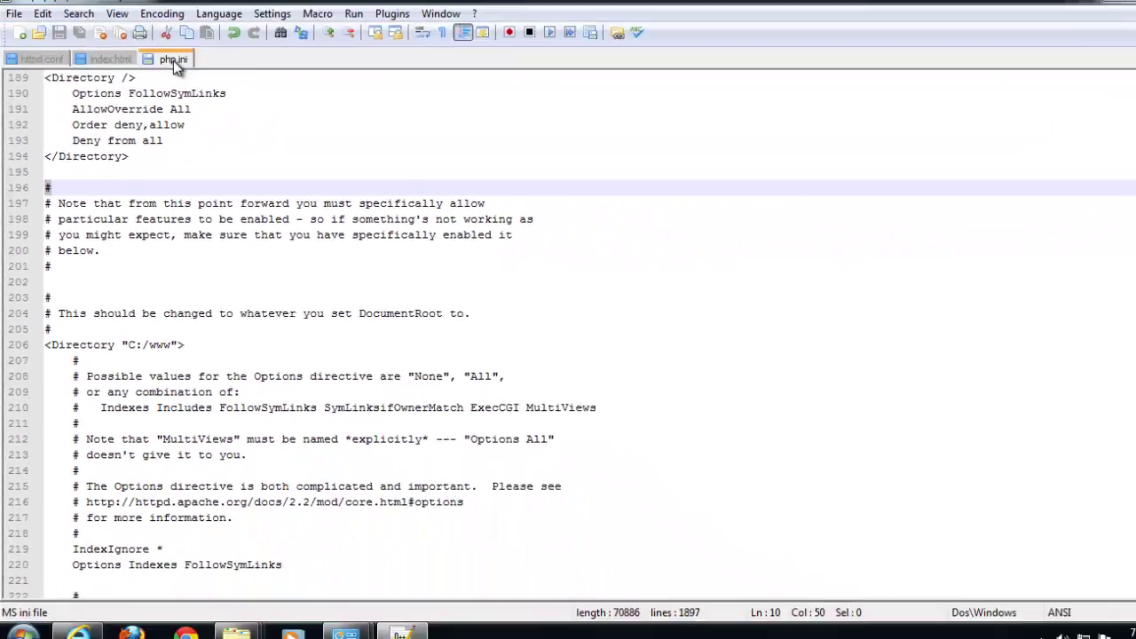
{"action": "left_click", "coordinate": [173, 58]}
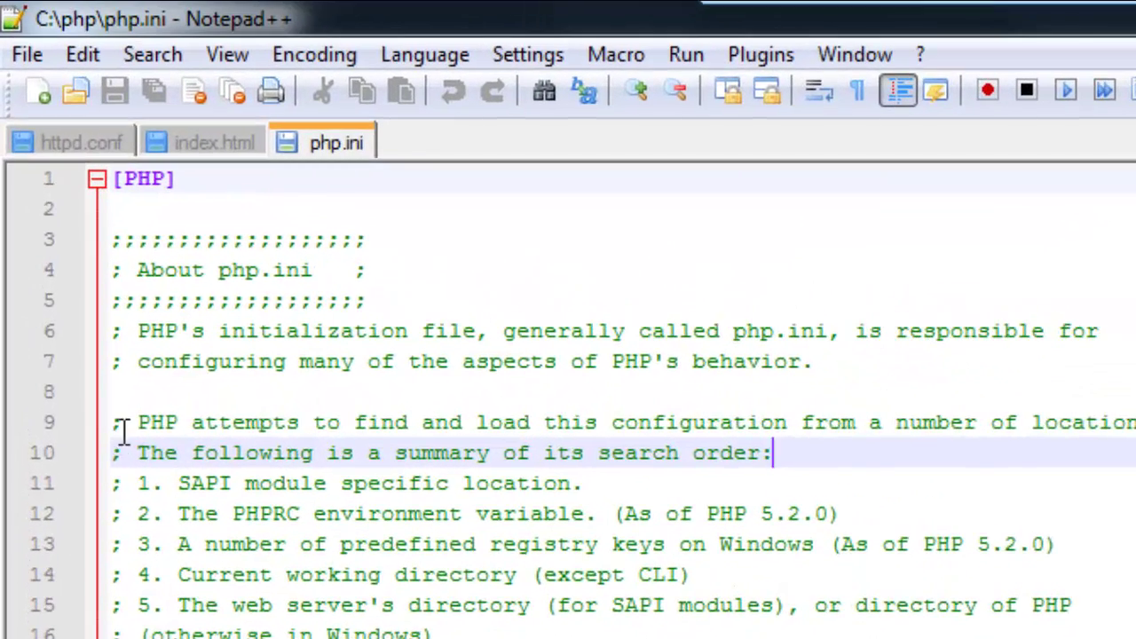
{"action": "left_click_drag", "start_coordinate": [121, 408], "coordinate": [110, 416]}
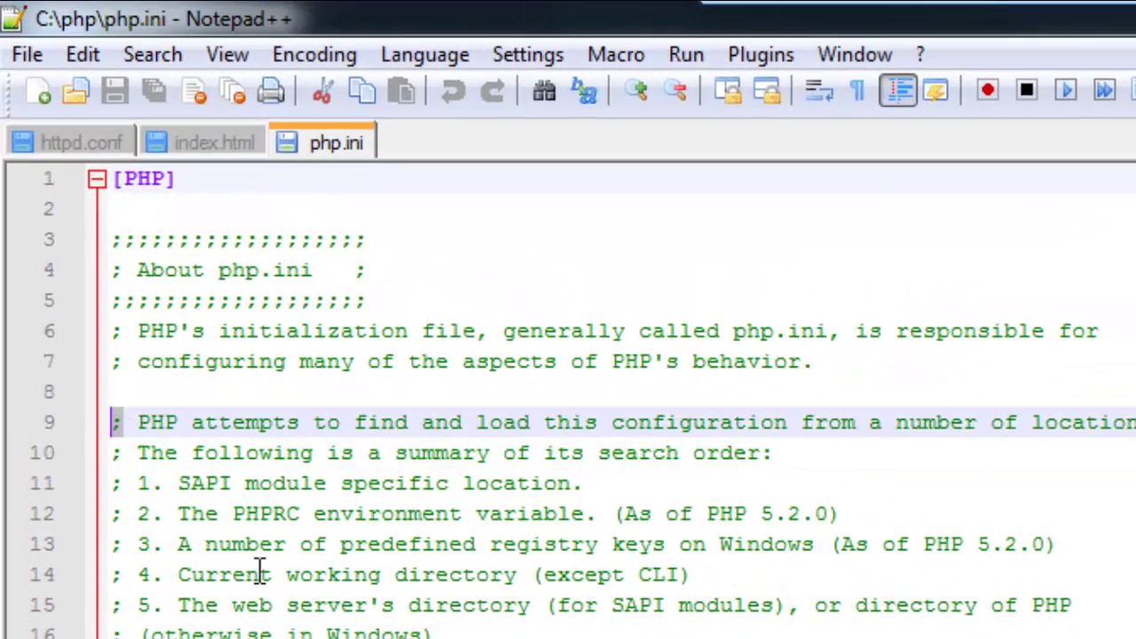
{"action": "left_click", "coordinate": [244, 548]}
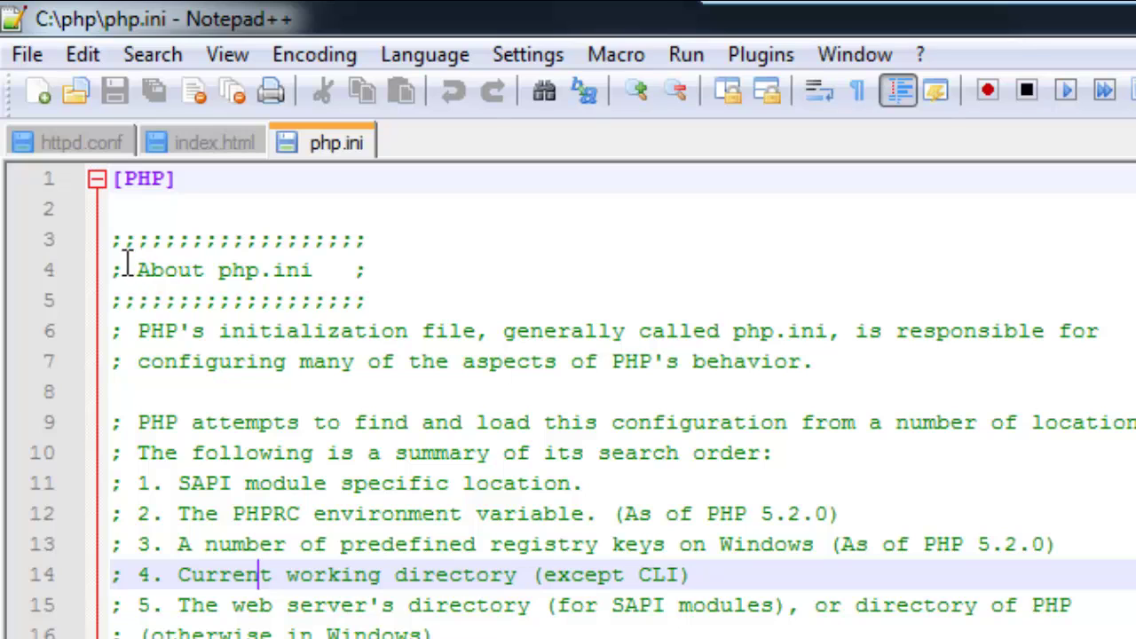
Find short_open_tag in php.ini and change its value from Off to On
{"action": "scroll", "coordinate": [182, 371], "scroll_direction": "down", "scroll_amount": 1}
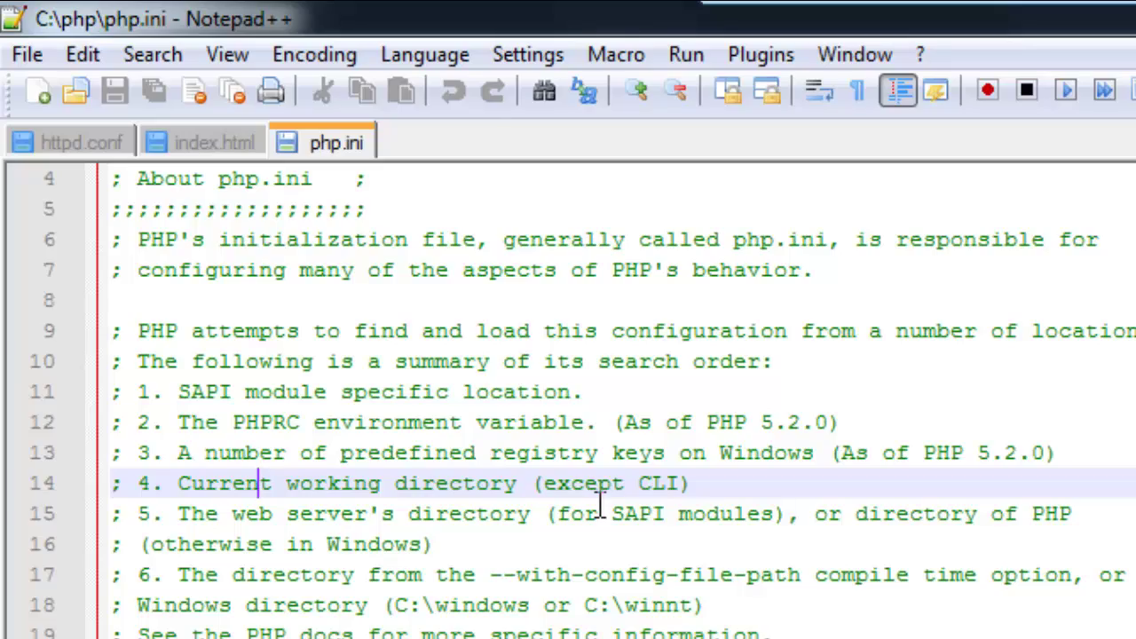
{"action": "scroll", "coordinate": [600, 506], "scroll_direction": "down", "scroll_amount": 20}
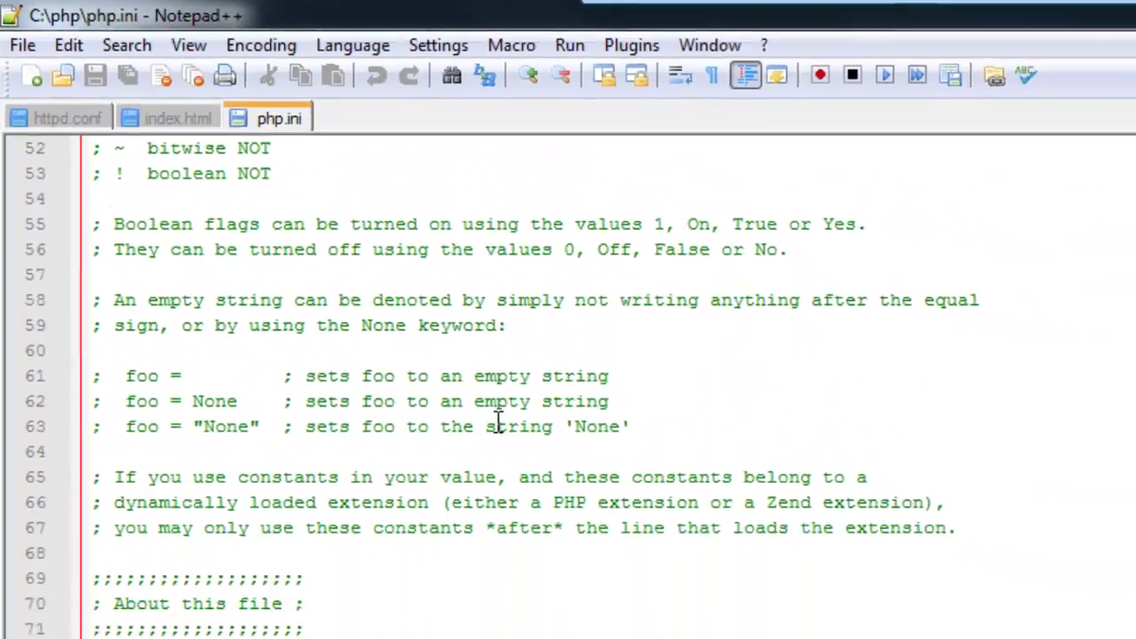
{"action": "scroll", "coordinate": [344, 299], "scroll_direction": "down", "scroll_amount": 19}
{"action": "scroll", "coordinate": [345, 298], "scroll_direction": "up", "scroll_amount": 13}
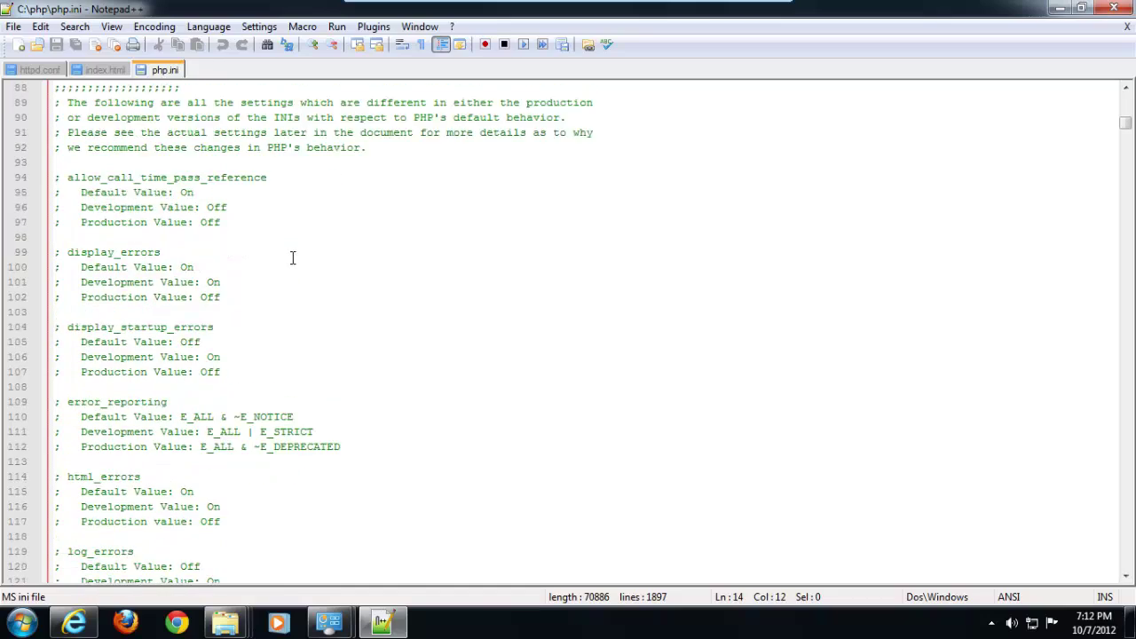
{"action": "scroll", "coordinate": [292, 257], "scroll_direction": "up", "scroll_amount": 20}
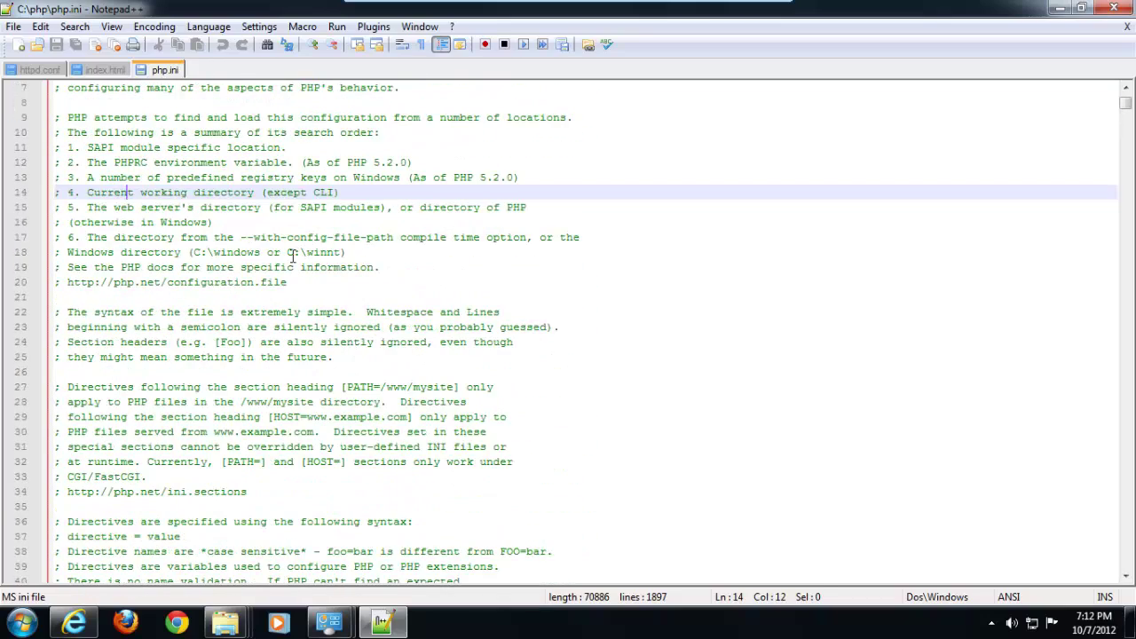
{"action": "left_click", "coordinate": [291, 252]}
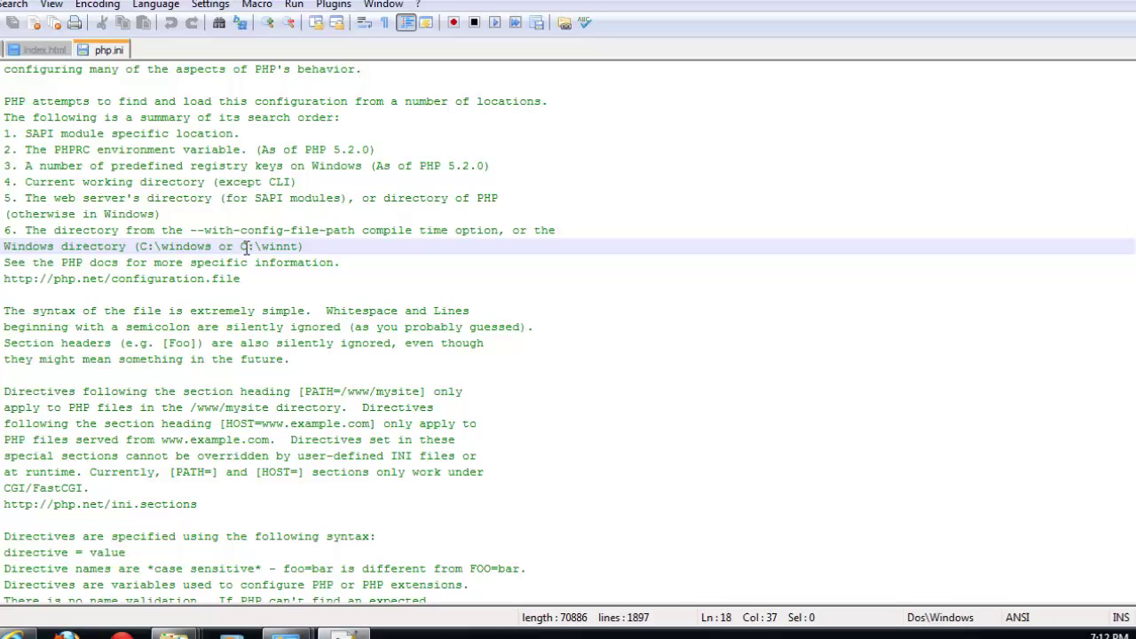
{"action": "key", "text": "ctrl+f"}
{"action": "type", "text": "short_open_"}
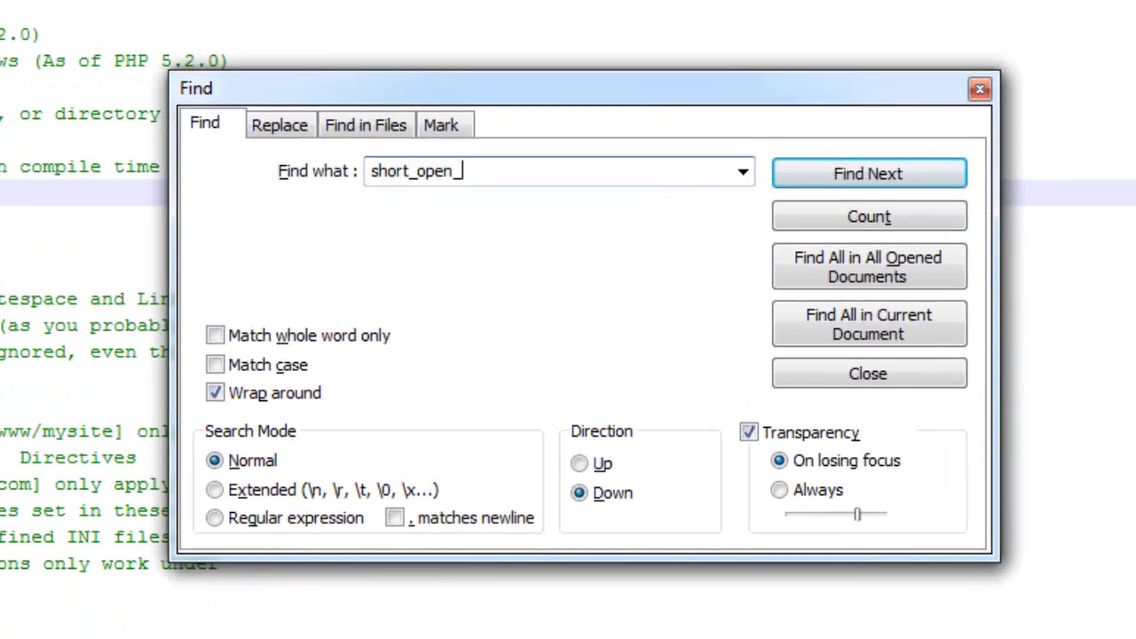
{"action": "type", "text": "tag"}
{"action": "key", "text": "Return"}
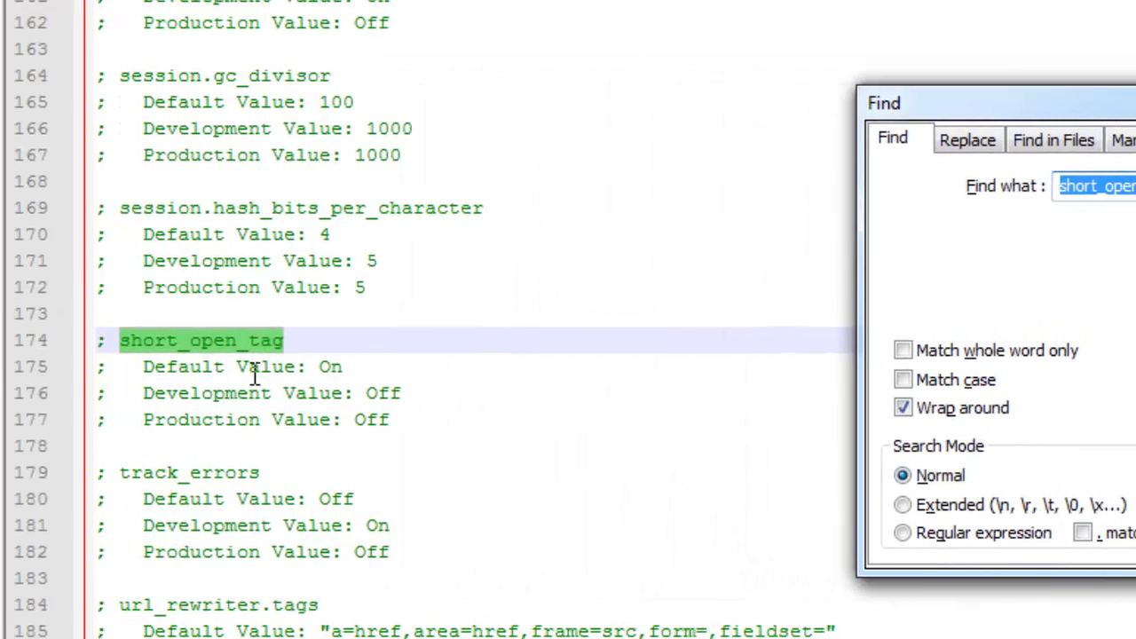
{"action": "key", "text": "Return"}
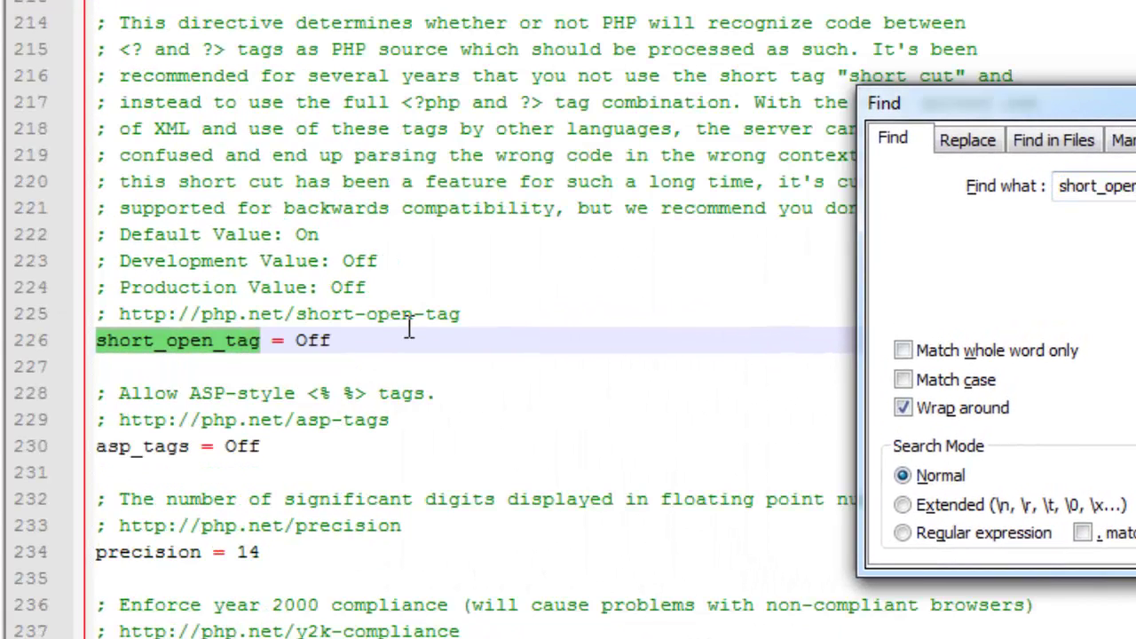
{"action": "left_click", "coordinate": [370, 341]}
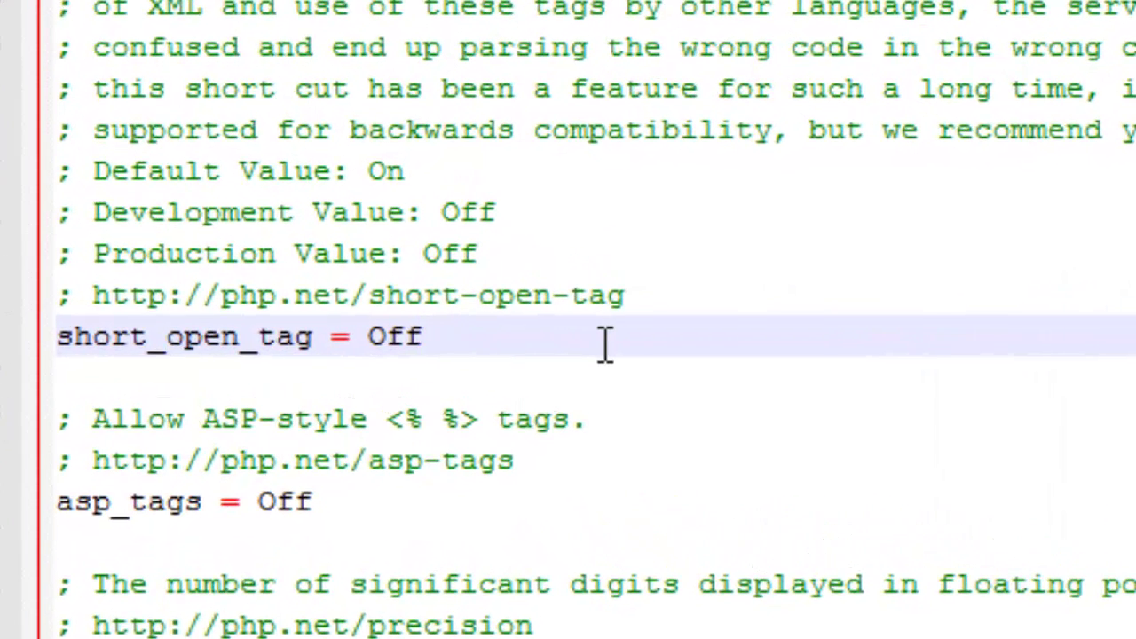
{"action": "key", "text": "BackSpace"}
{"action": "key", "text": "BackSpace"}
{"action": "type", "text": "n_tag"}
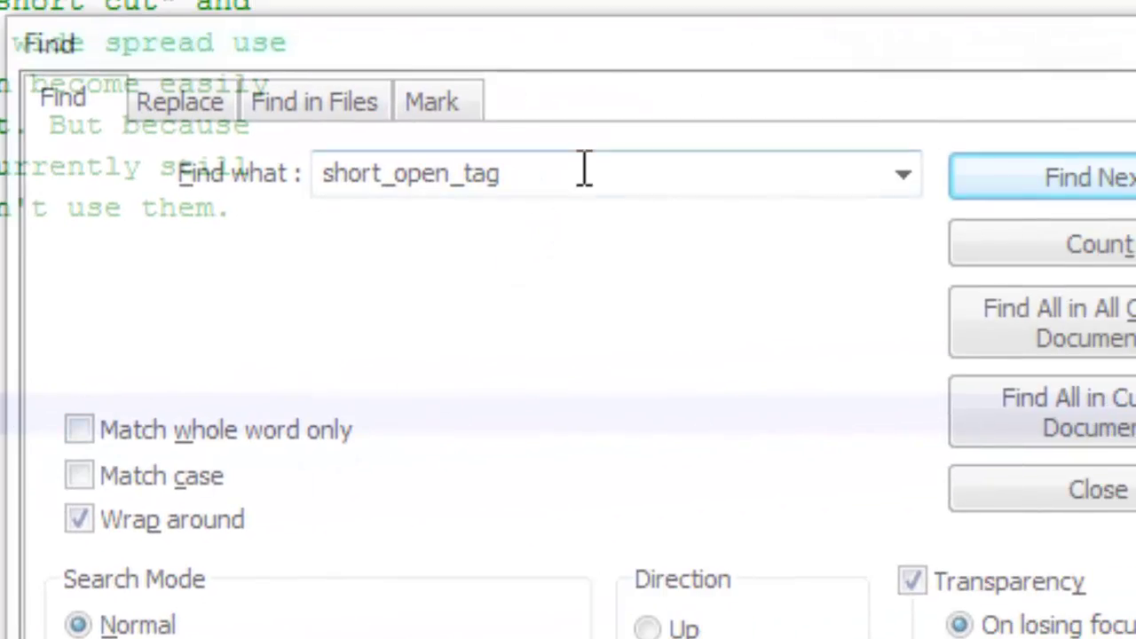
Find max_execution_time and change its value from 30 to 240
{"action": "left_click", "coordinate": [584, 170]}
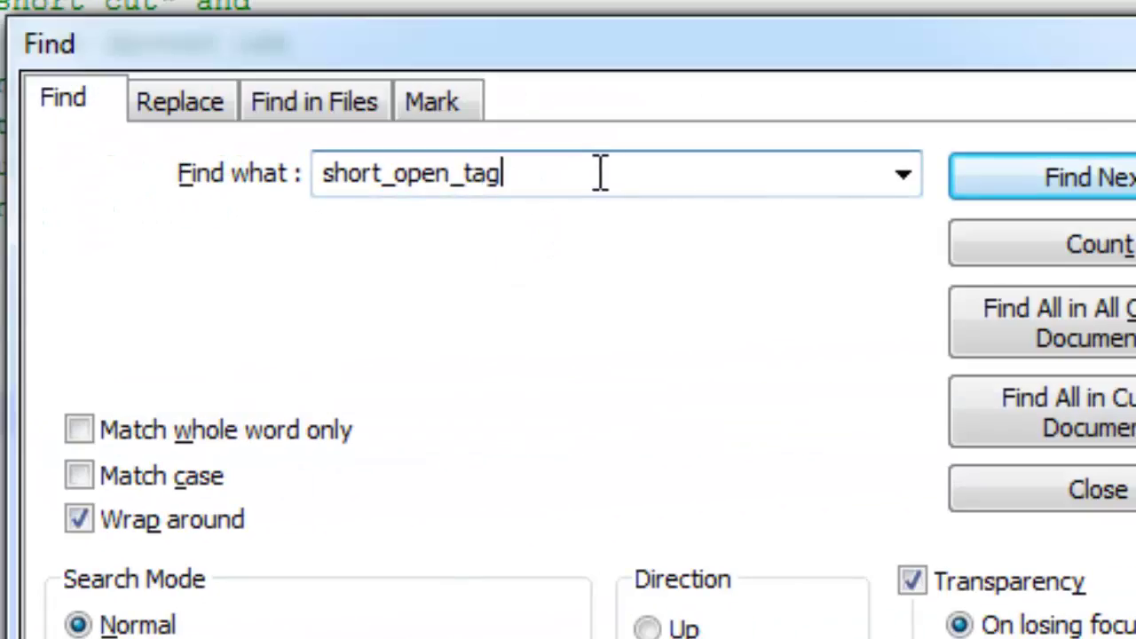
{"action": "key", "text": "ctrl+a"}
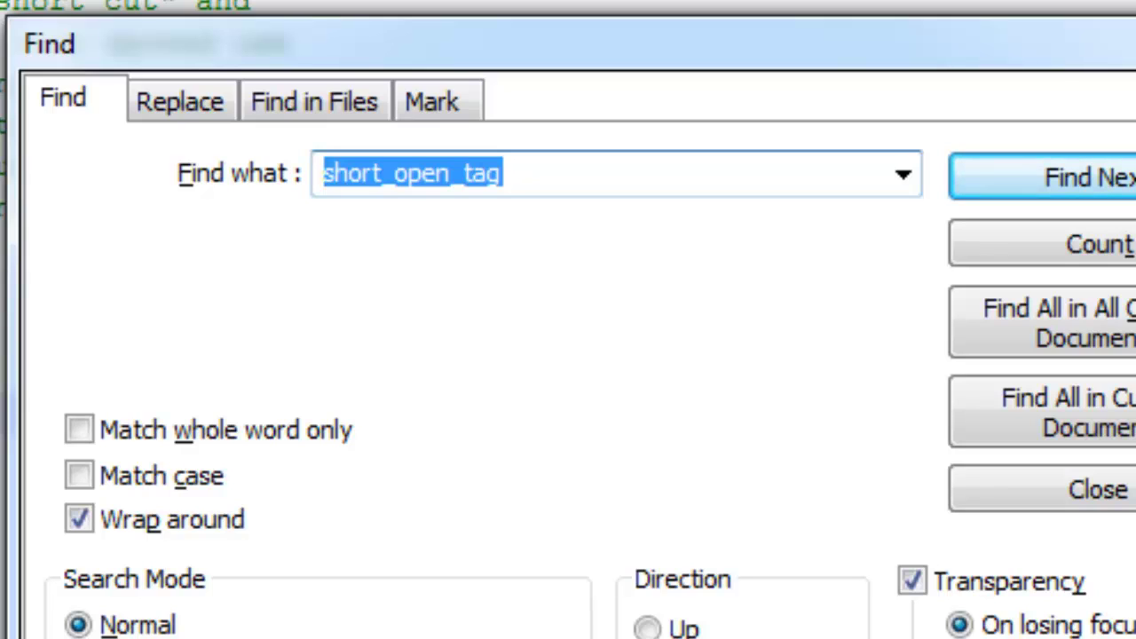
{"action": "type", "text": "max_execution_"}
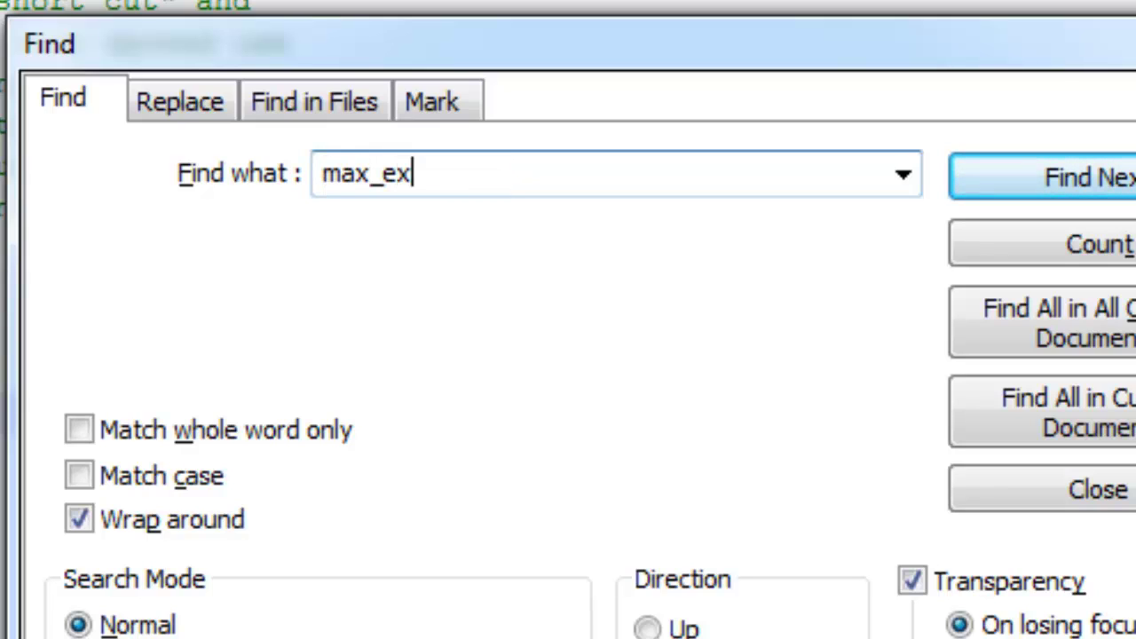
{"action": "type", "text": "tim"}
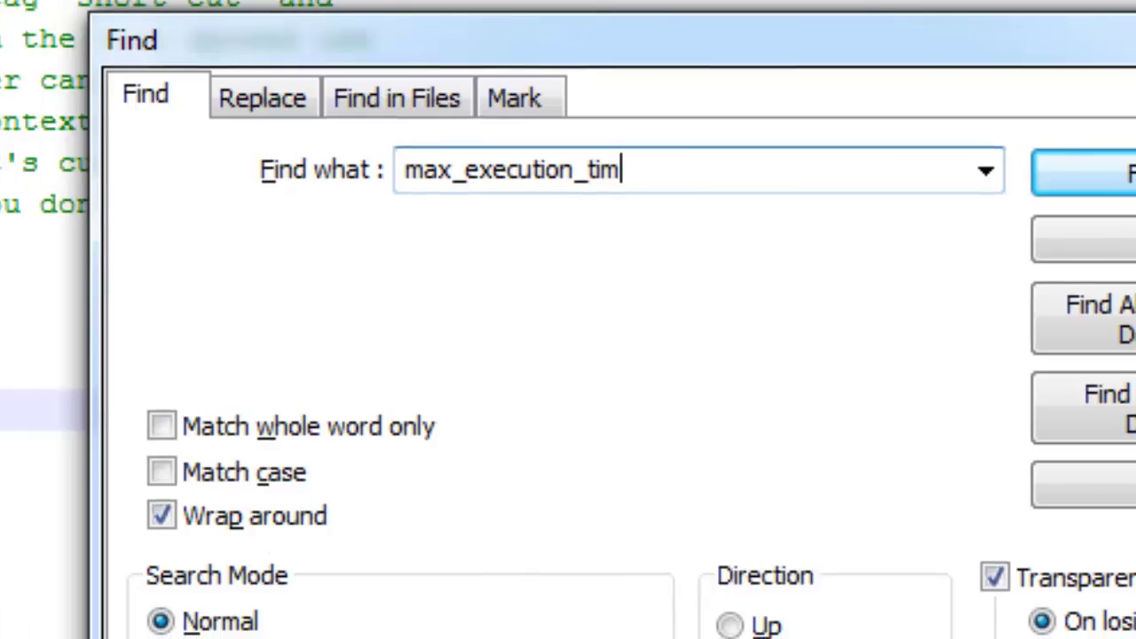
{"action": "type", "text": "e"}
{"action": "key", "text": "Return"}
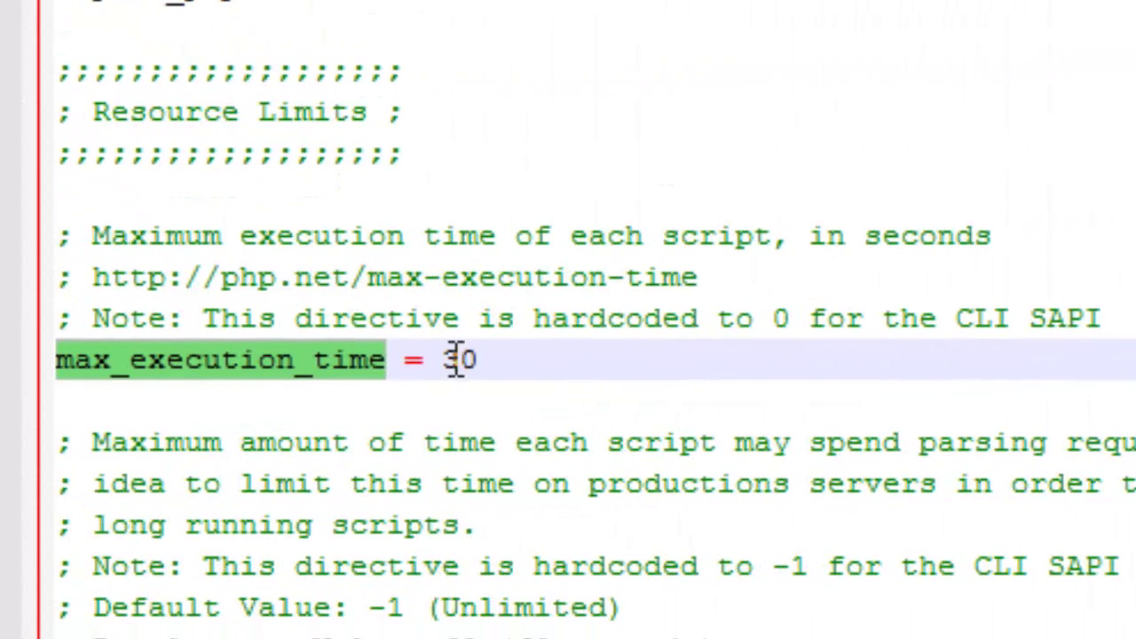
{"action": "left_click", "coordinate": [458, 359]}
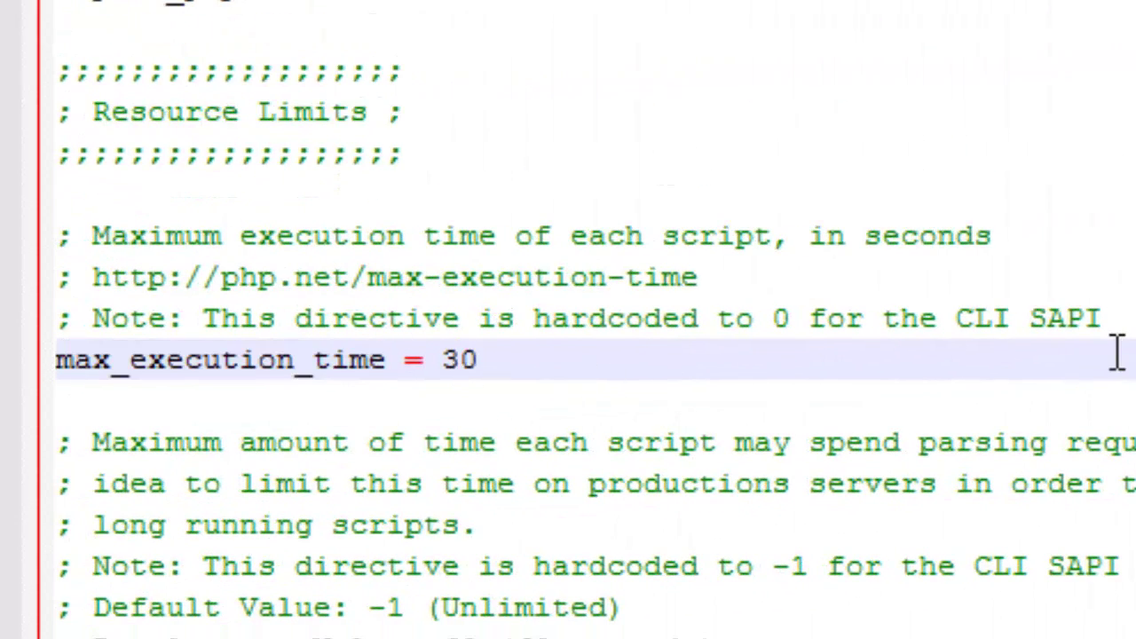
{"action": "key", "text": "End"}
{"action": "key", "text": "BackSpace"}
{"action": "key", "text": "BackSpace"}
{"action": "type", "text": "240"}
{"action": "key", "text": "ctrl+f"}
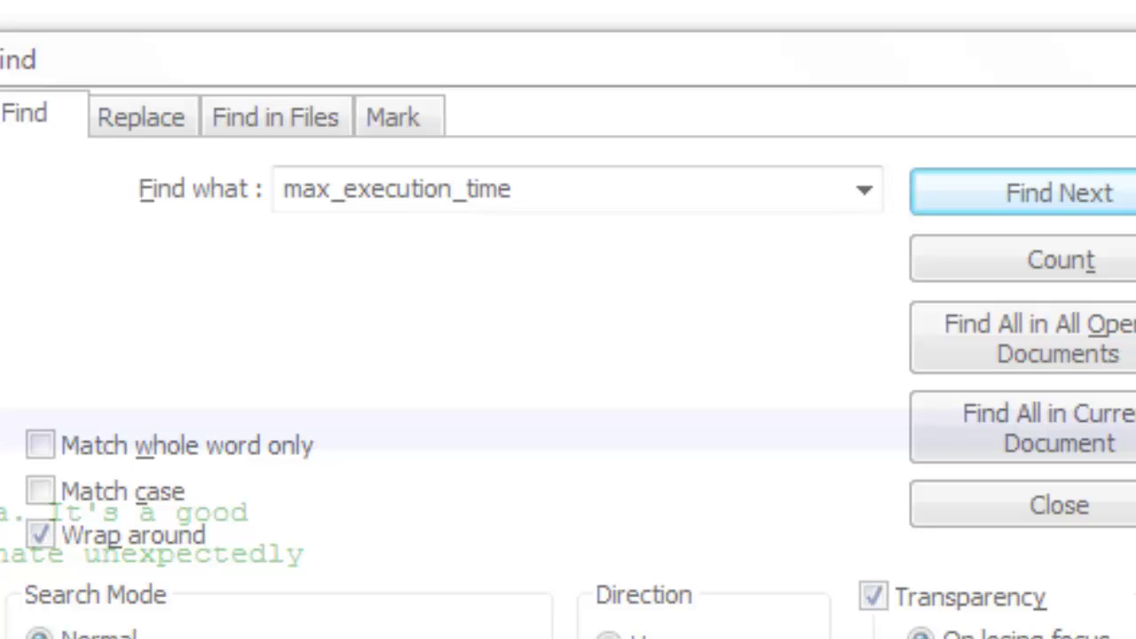
{"action": "left_click", "coordinate": [436, 197]}
Search for error_log and locate the ;error_log = php_errors.log line
{"action": "double_click", "coordinate": [436, 197]}
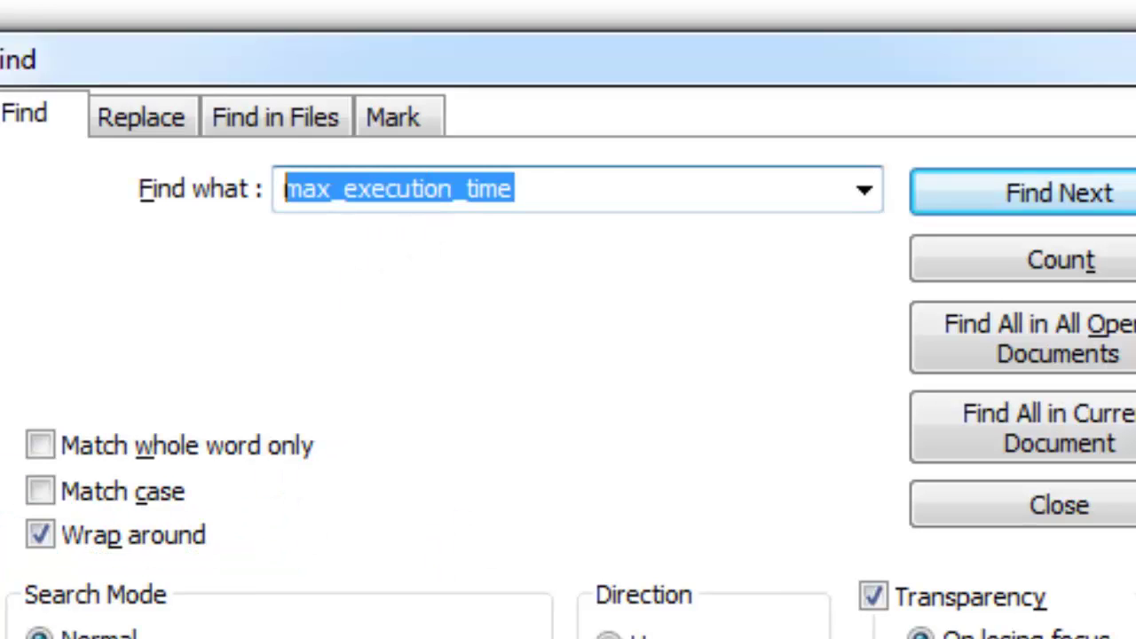
{"action": "type", "text": "er"}
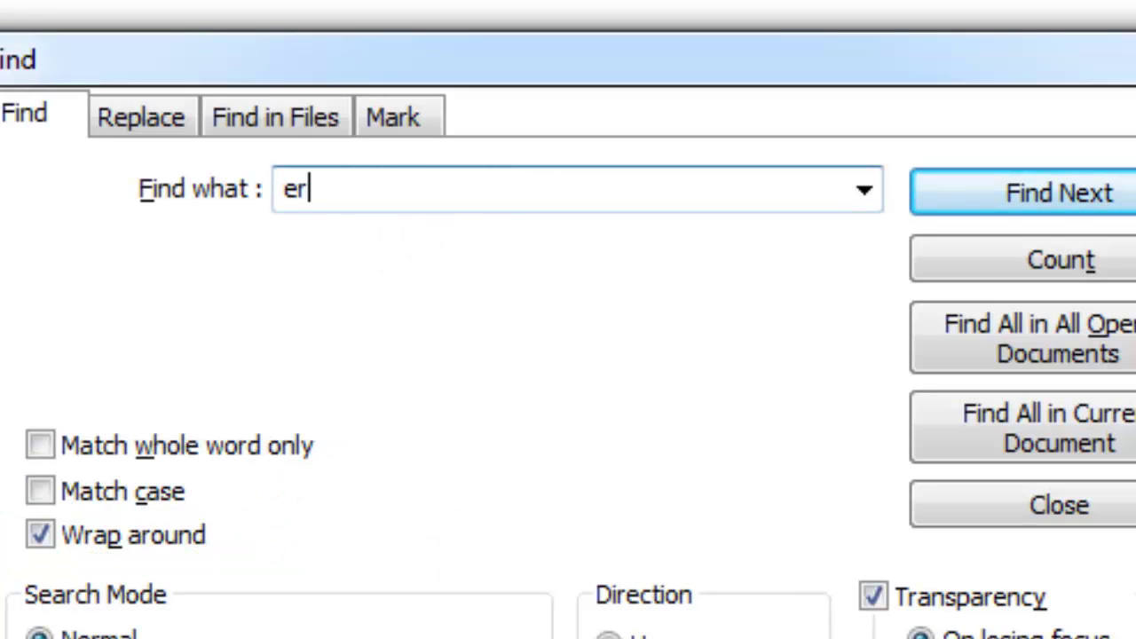
{"action": "type", "text": "ror_log"}
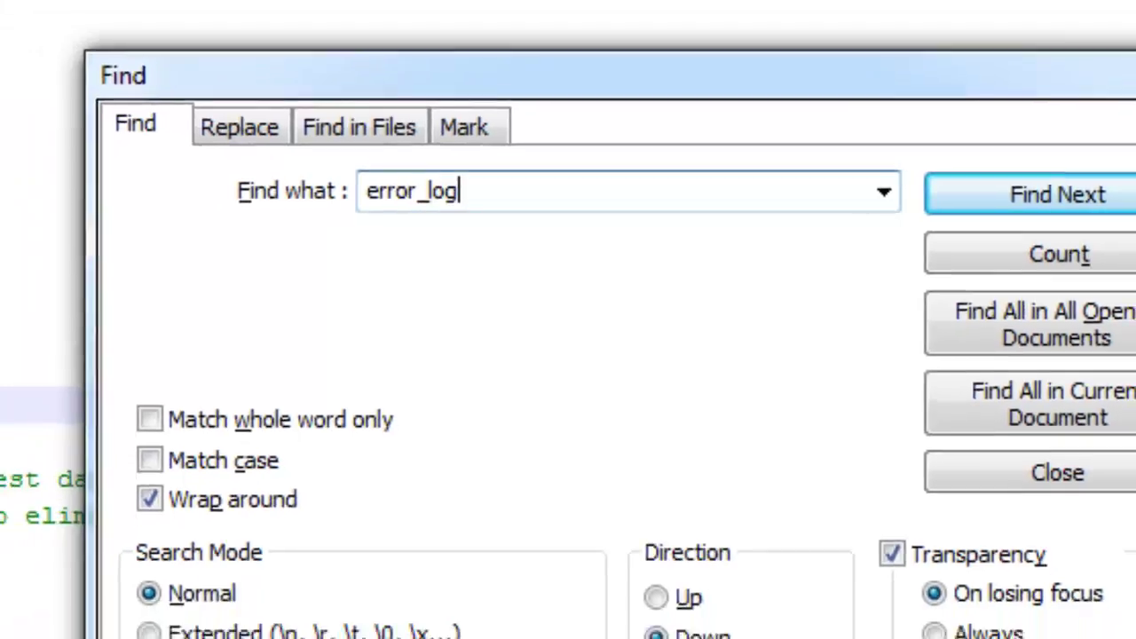
{"action": "key", "text": "Return"}
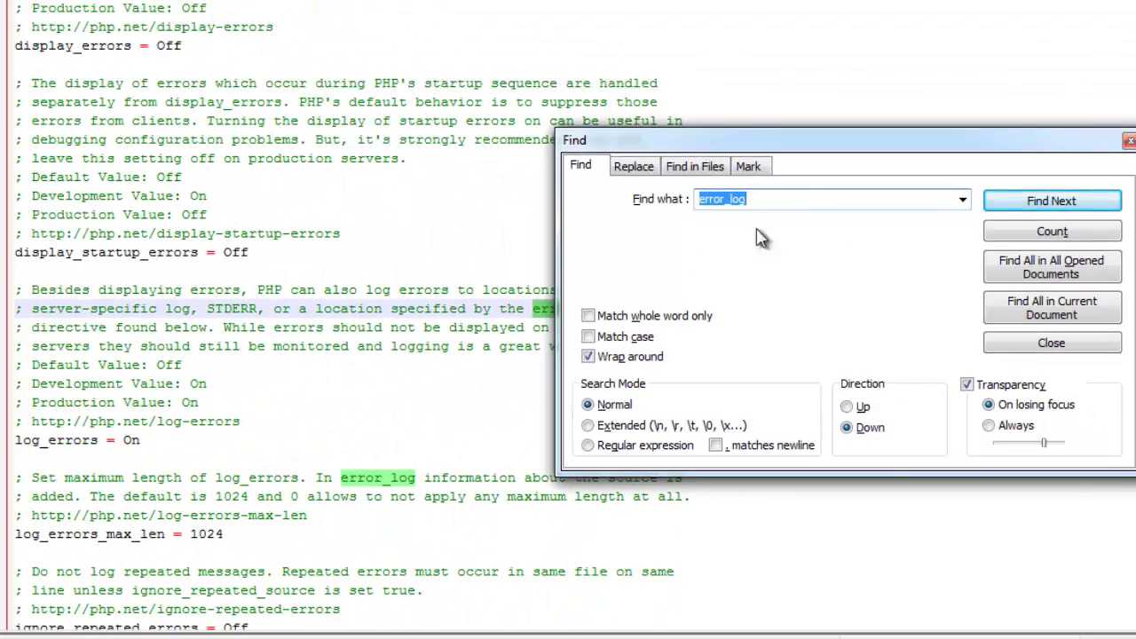
{"action": "left_click", "coordinate": [1035, 205]}
{"action": "left_click", "coordinate": [1036, 206]}
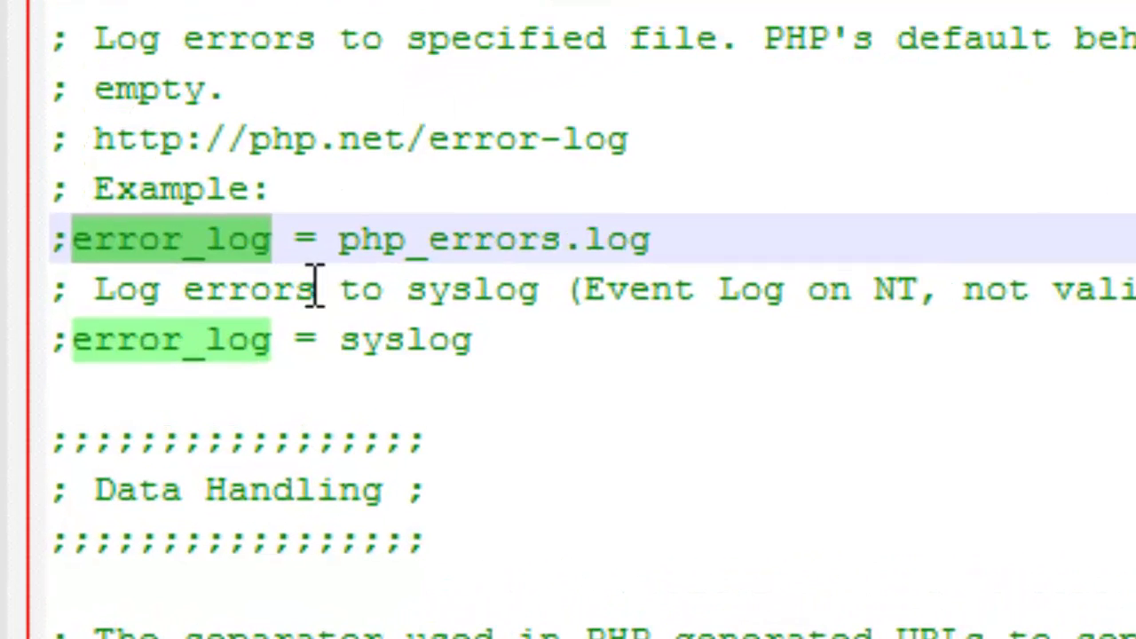
{"action": "left_click", "coordinate": [37, 325]}
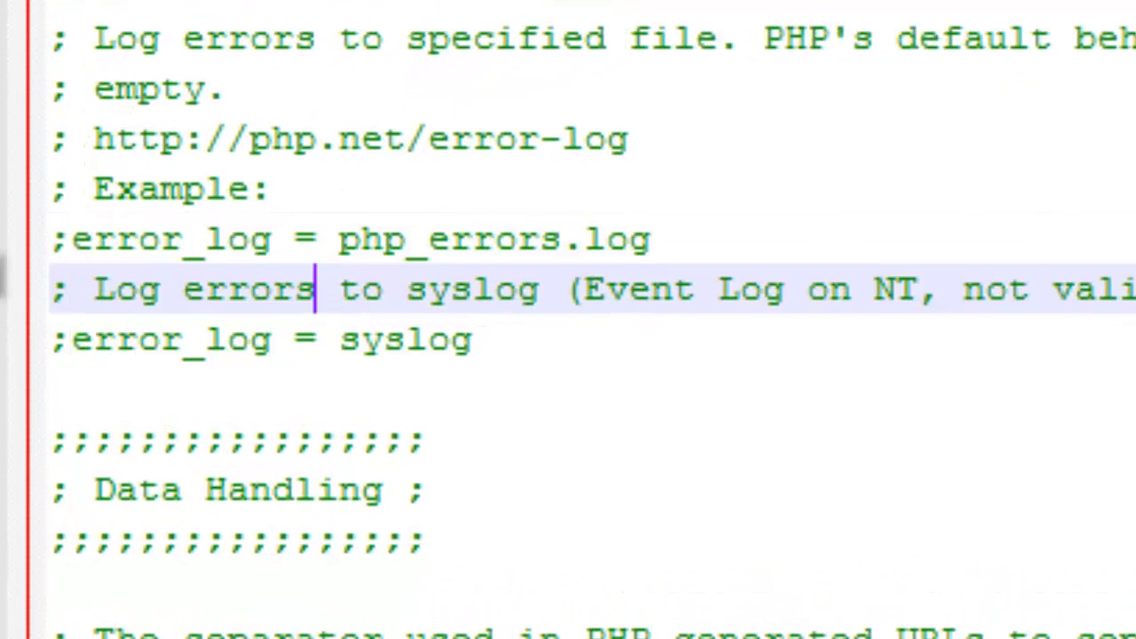
{"action": "left_click", "coordinate": [71, 241]}
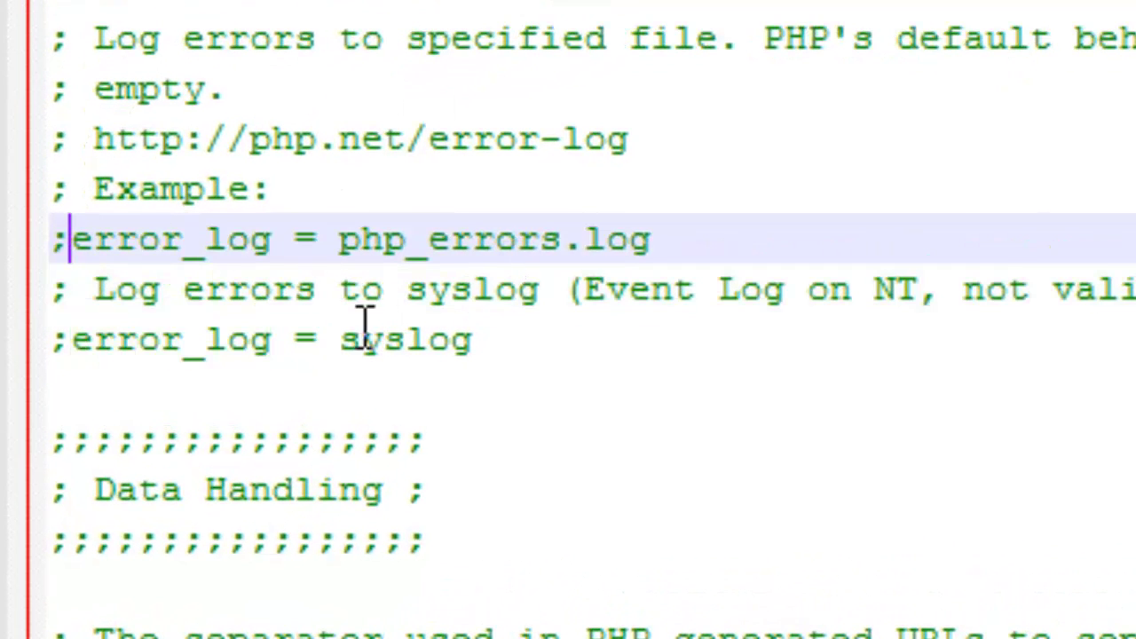
{"action": "left_click", "coordinate": [428, 339]}
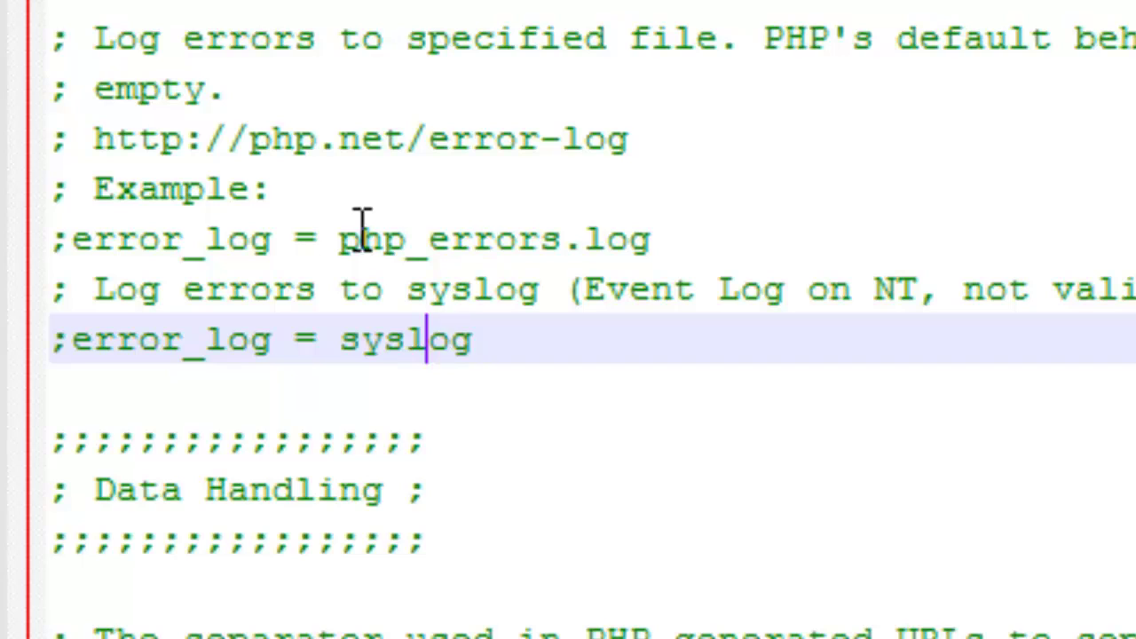
{"action": "left_click", "coordinate": [494, 237]}
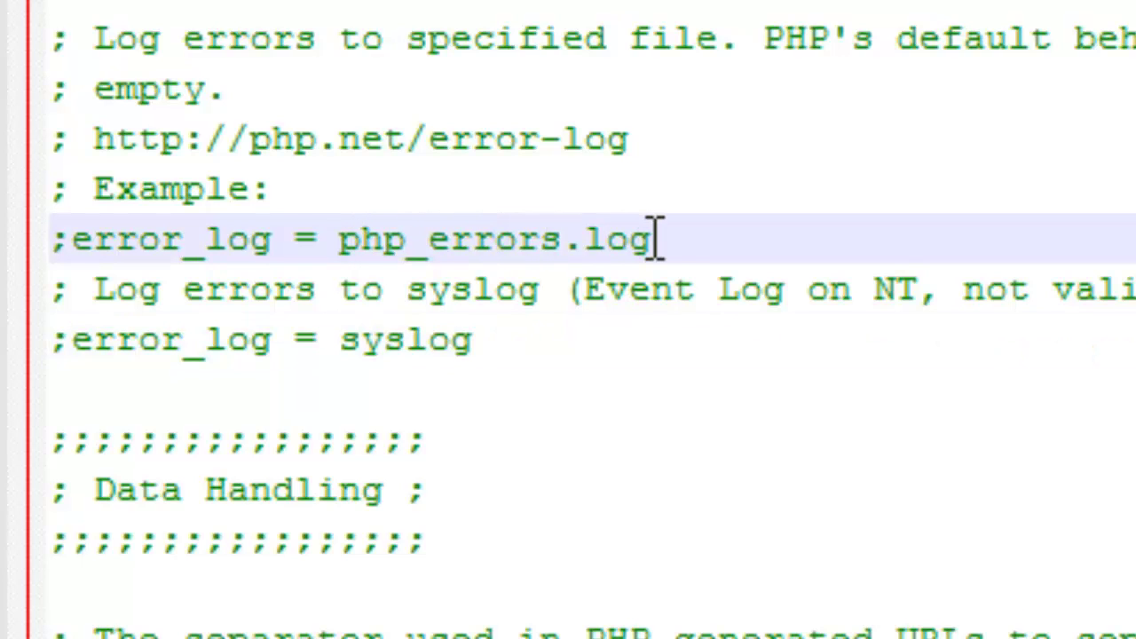
Delete the leading semicolon to enable error_log = php_errors.log
{"action": "left_click", "coordinate": [88, 240]}
{"action": "key", "text": "BackSpace"}
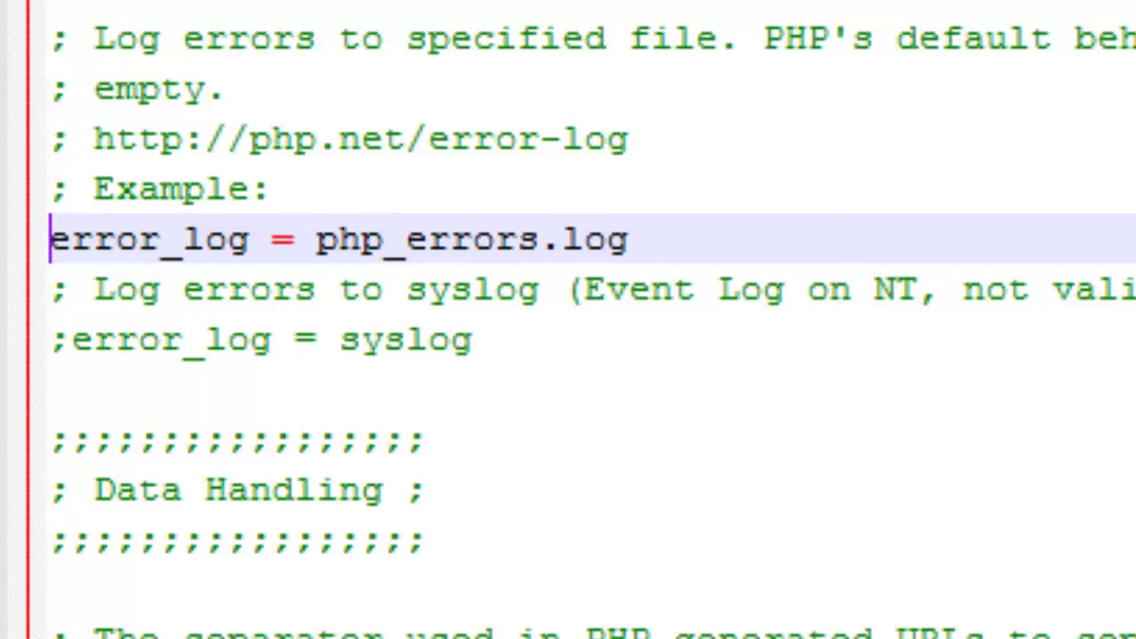
{"action": "key", "text": "ctrl+f"}
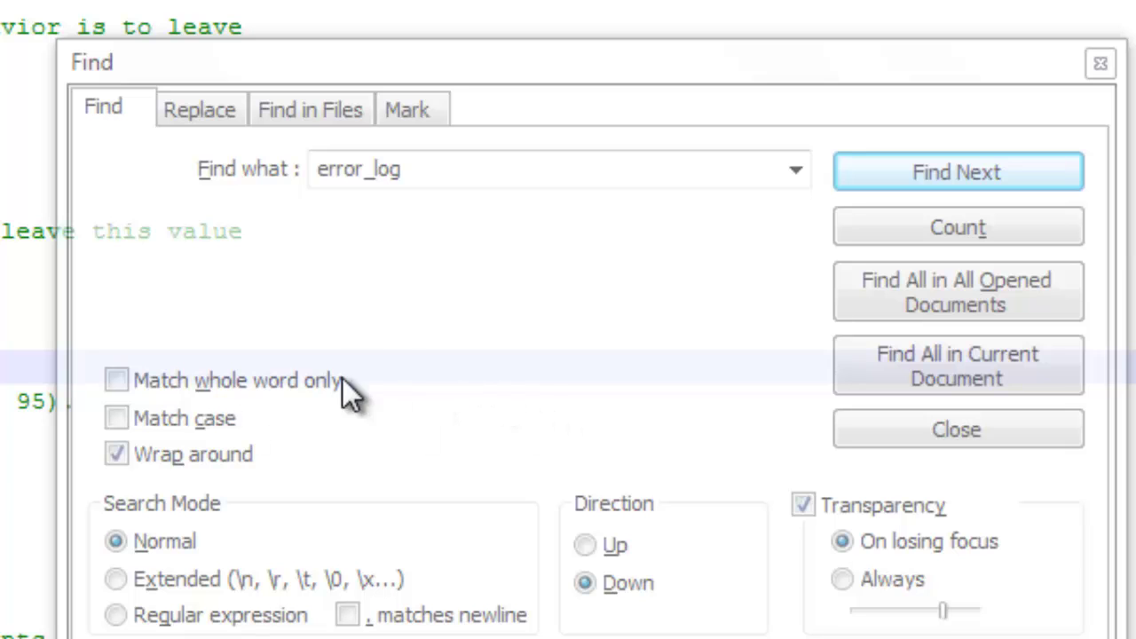
{"action": "left_click", "coordinate": [477, 101]}
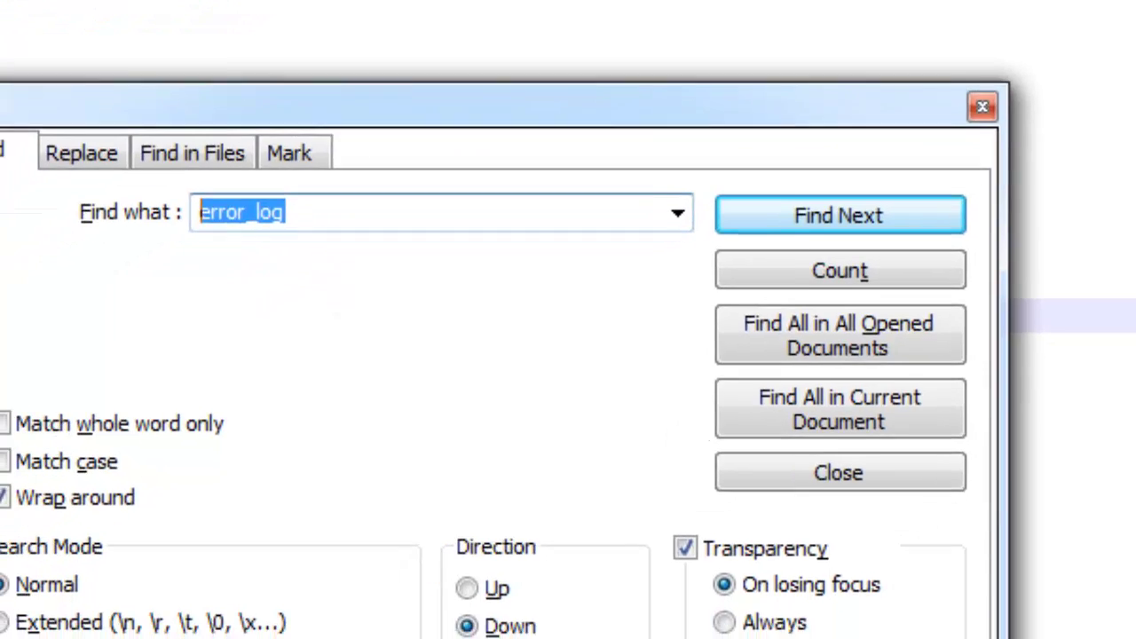
Find extension_dir, uncomment the Windows line and insert C:/php/ before ext
{"action": "type", "text": "extensio"}
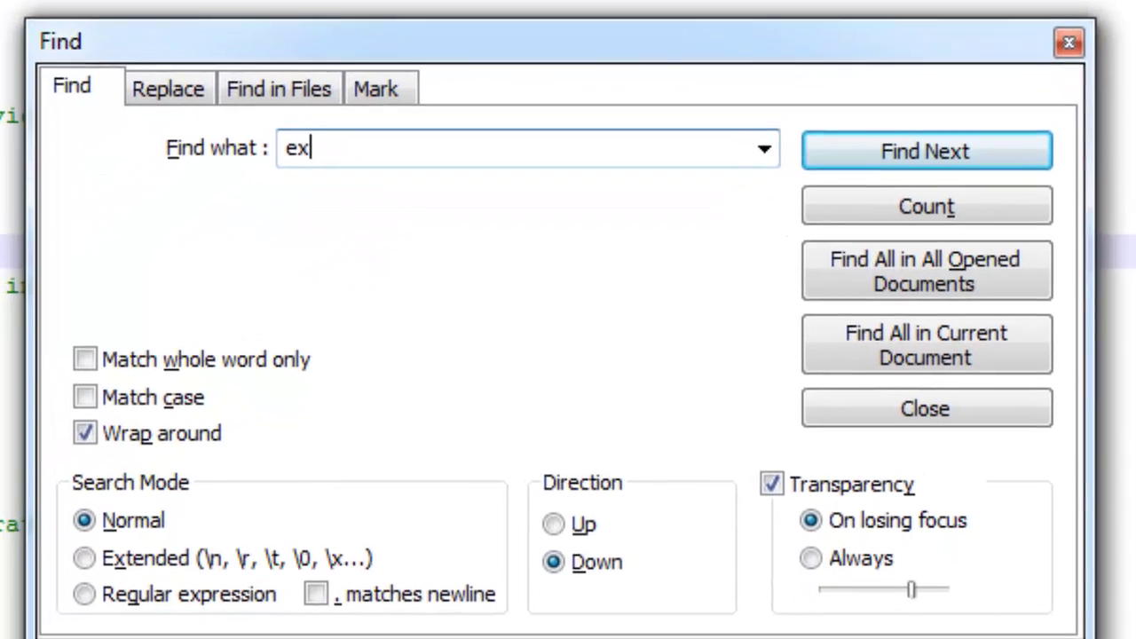
{"action": "type", "text": "n"}
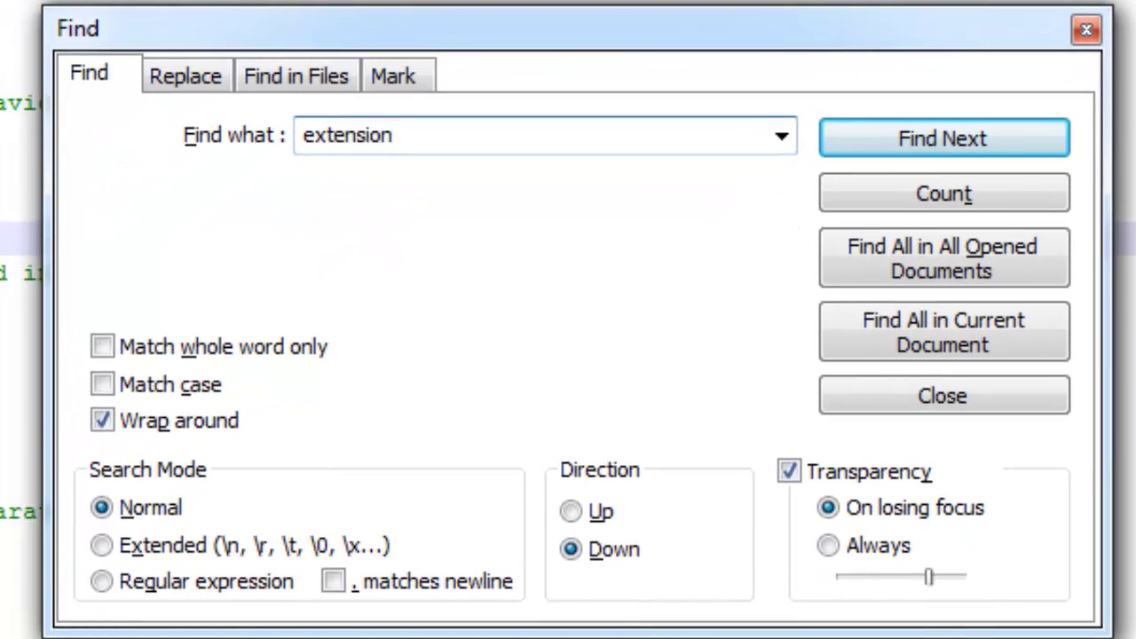
{"action": "type", "text": "_dir"}
{"action": "key", "text": "Return"}
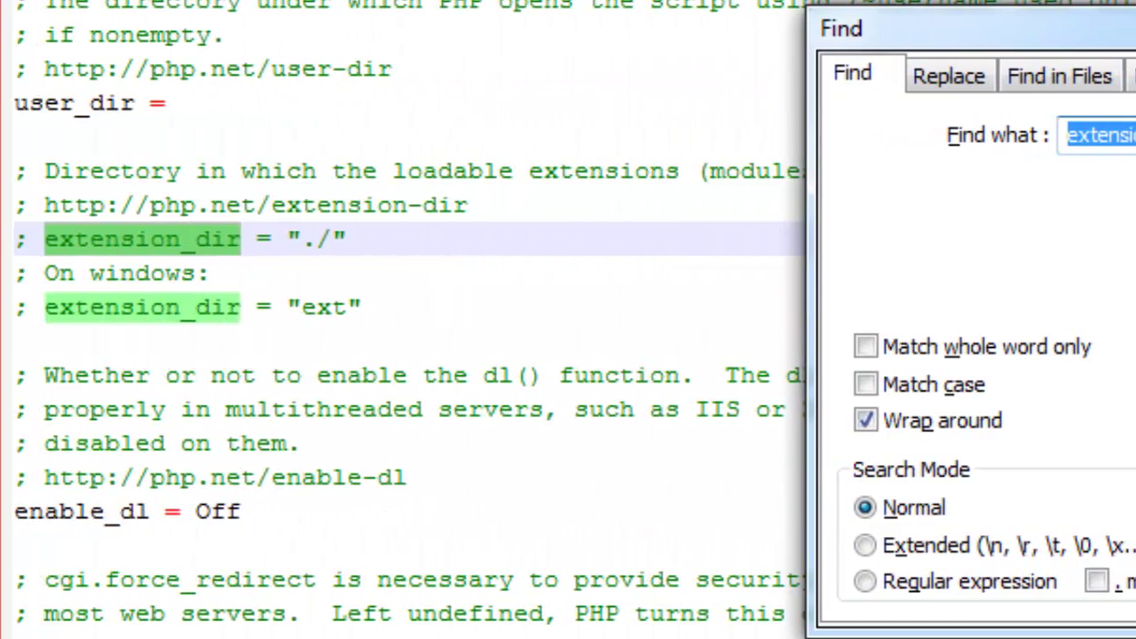
{"action": "left_click", "coordinate": [75, 311]}
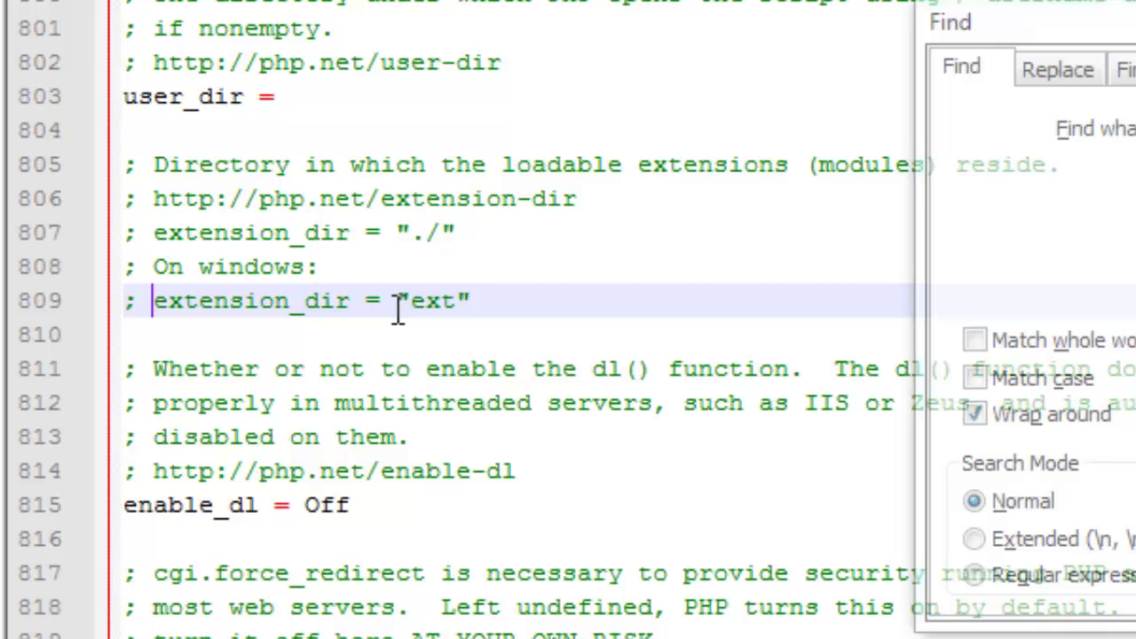
{"action": "key", "text": "BackSpace"}
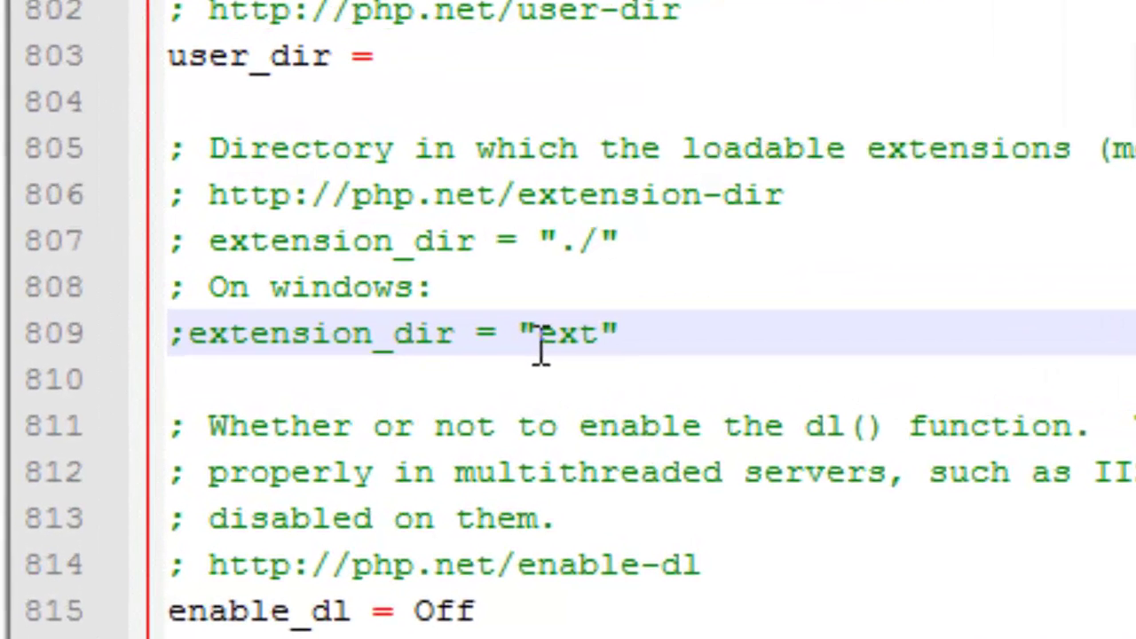
{"action": "key", "text": "BackSpace"}
{"action": "key", "text": "Right"}
{"action": "key", "text": "Right"}
{"action": "key", "text": "Right"}
{"action": "key", "text": "Right"}
{"action": "key", "text": "Right"}
{"action": "key", "text": "Right"}
{"action": "key", "text": "Right"}
{"action": "key", "text": "Right"}
{"action": "key", "text": "Right"}
{"action": "key", "text": "Right"}
{"action": "key", "text": "Right"}
{"action": "key", "text": "Right"}
{"action": "key", "text": "Right"}
{"action": "key", "text": "Right"}
{"action": "key", "text": "Right"}
{"action": "key", "text": "Right"}
{"action": "key", "text": "Right"}
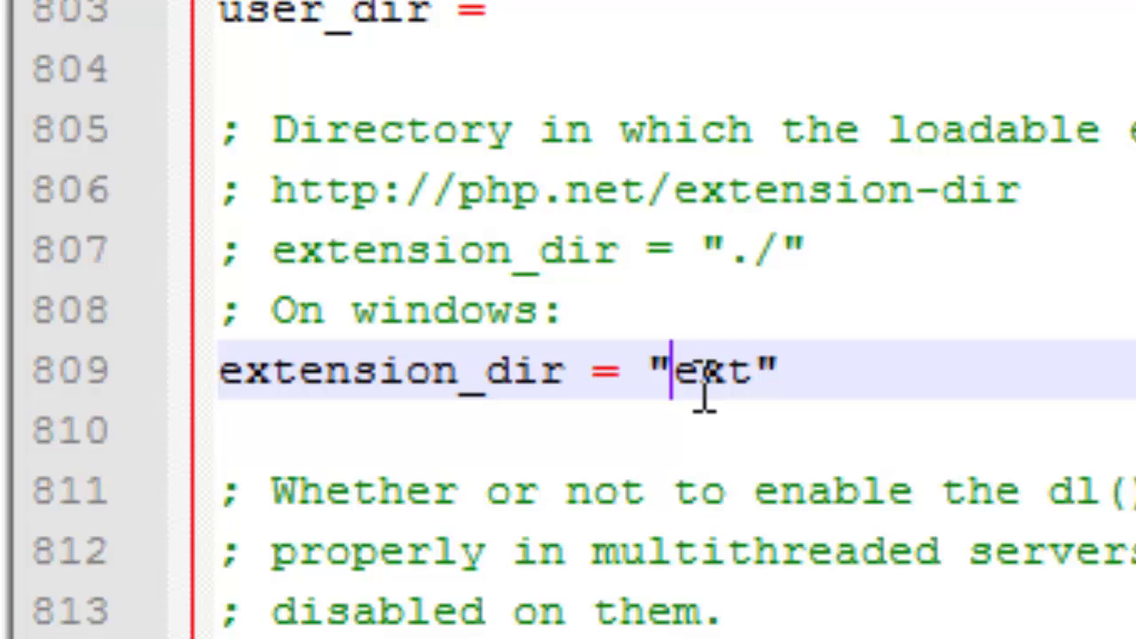
{"action": "type", "text": "C:"}
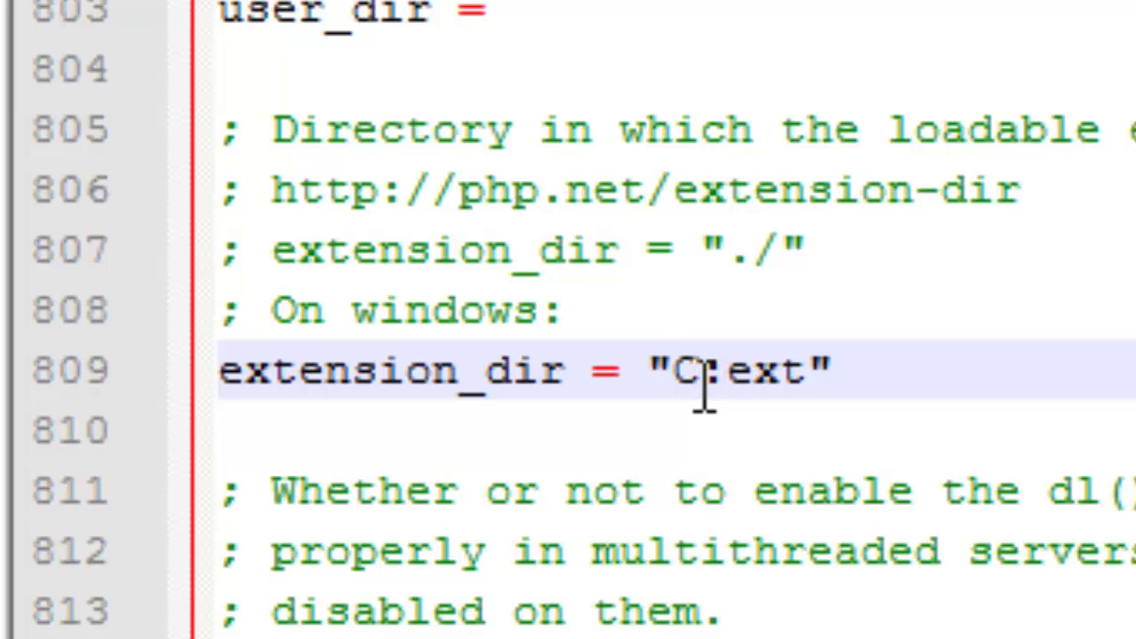
{"action": "type", "text": "/"}
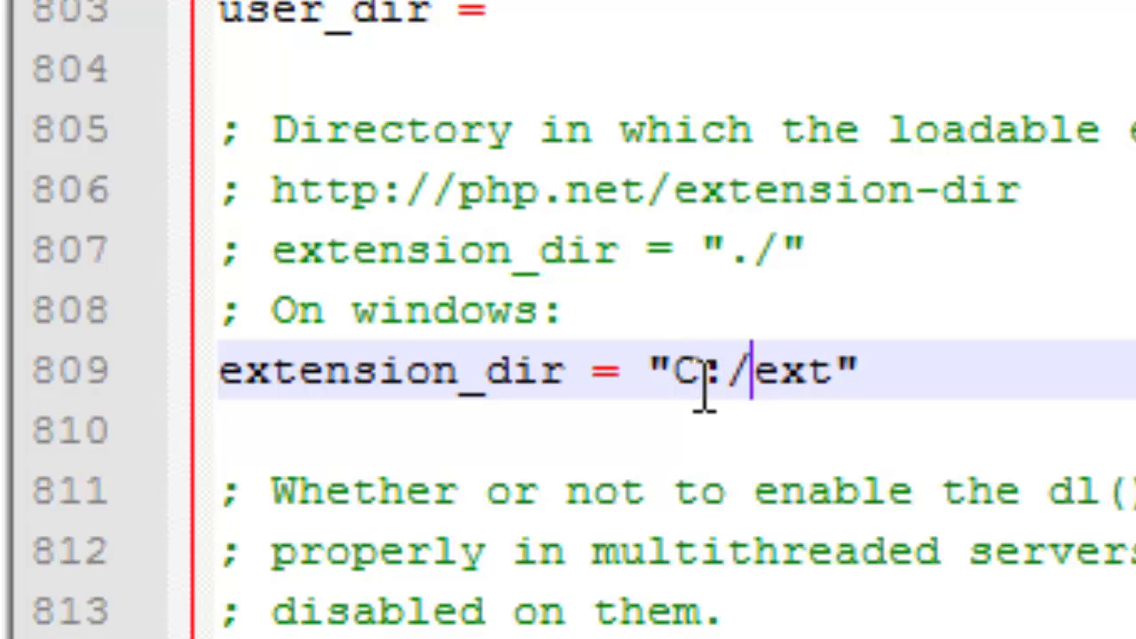
{"action": "type", "text": "php/"}
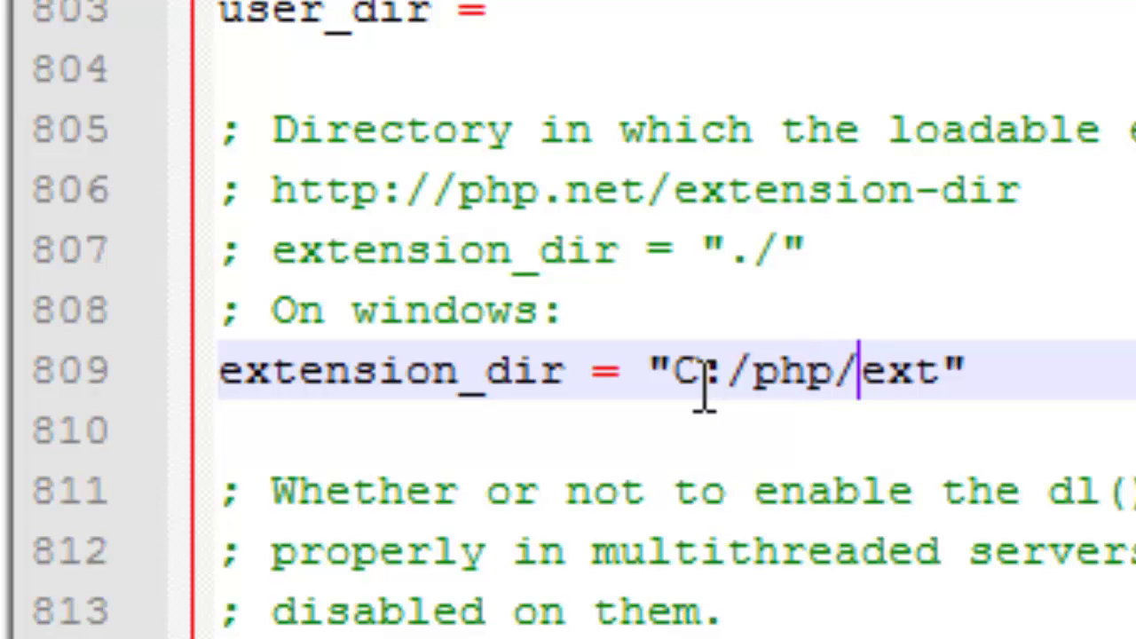
Check the slashes in the new "C:/php/ext" extension_dir path
{"action": "key", "text": "Left"}
{"action": "key", "text": "Right"}
{"action": "key", "text": "Left"}
{"action": "key", "text": "Left"}
{"action": "key", "text": "Left"}
{"action": "key", "text": "Left"}
{"action": "key", "text": "Left"}
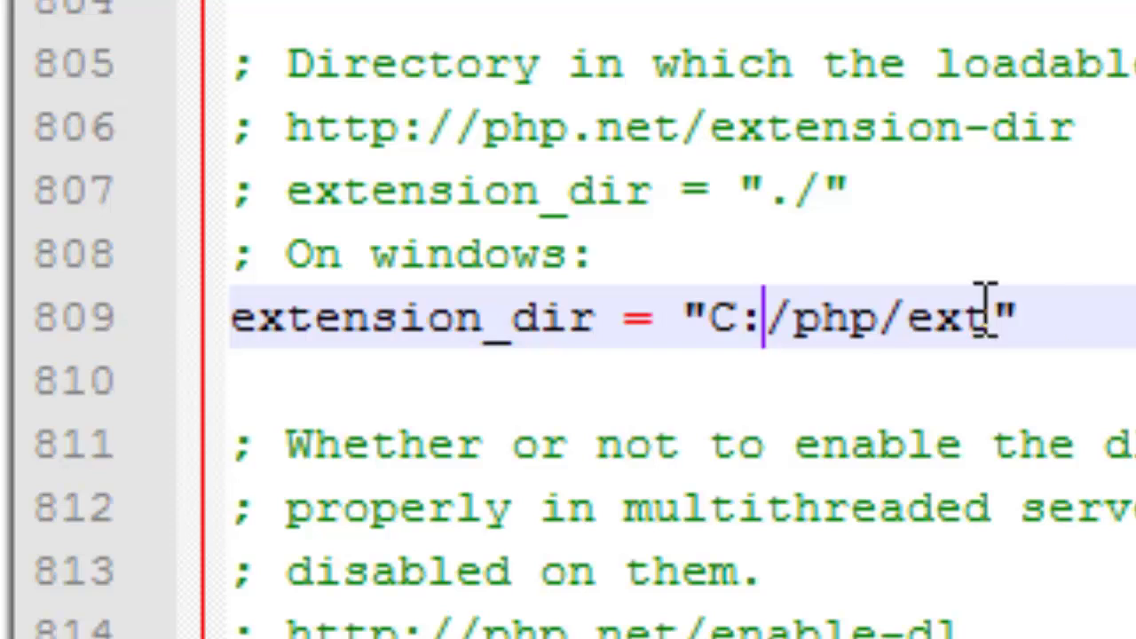
{"action": "key", "text": "shift+Right"}
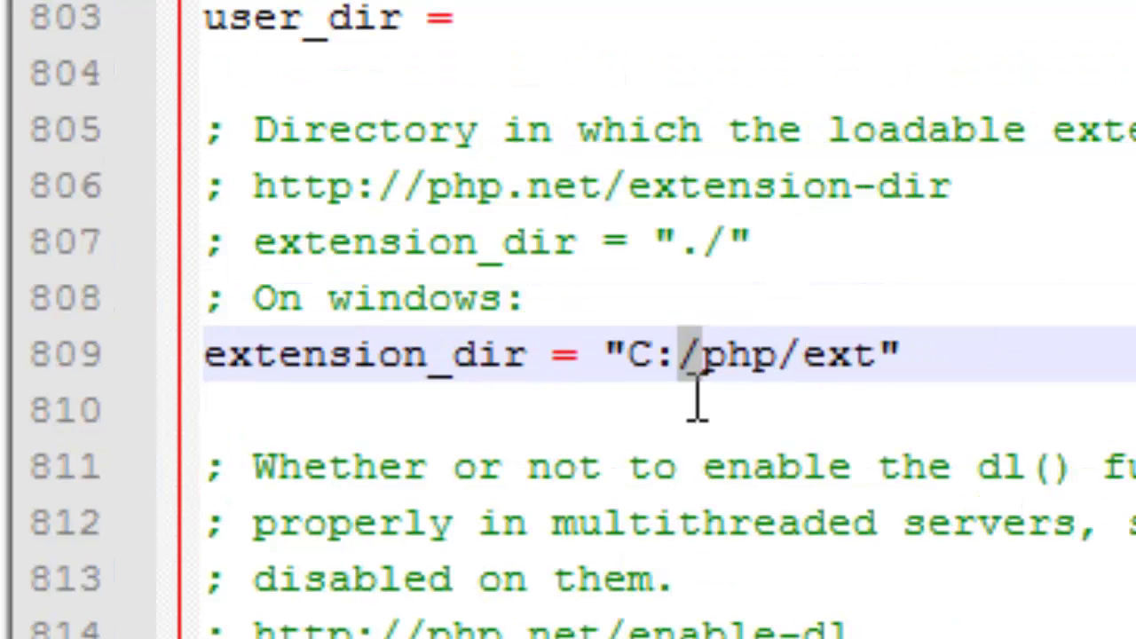
{"action": "left_click", "coordinate": [773, 368]}
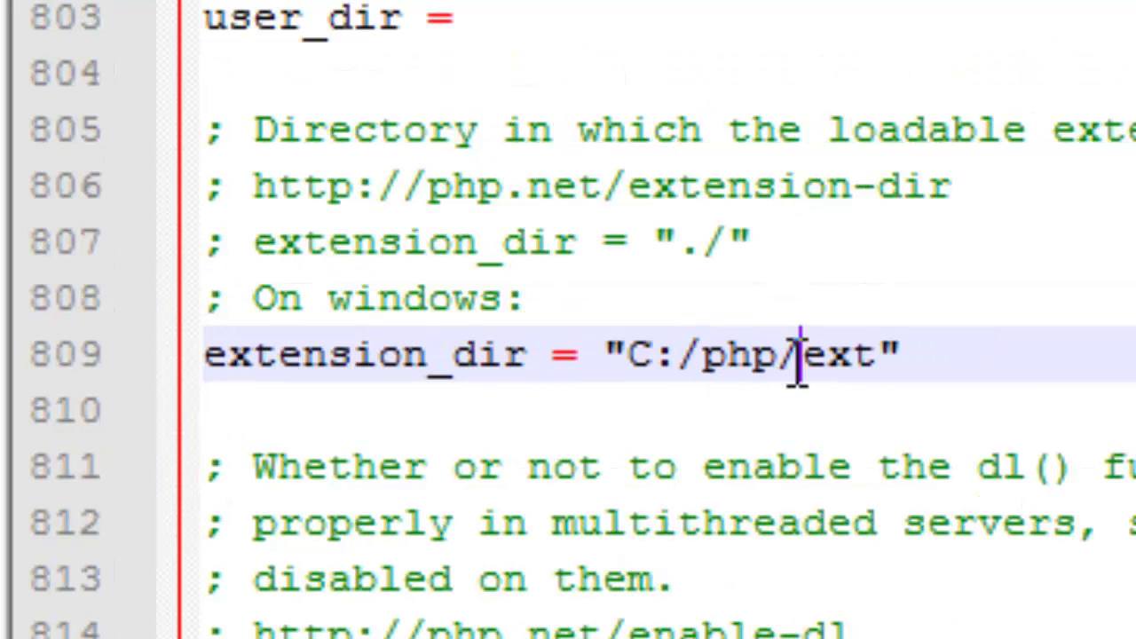
{"action": "left_click_drag", "start_coordinate": [793, 368], "coordinate": [784, 371]}
{"action": "left_click_drag", "start_coordinate": [680, 355], "coordinate": [702, 357]}
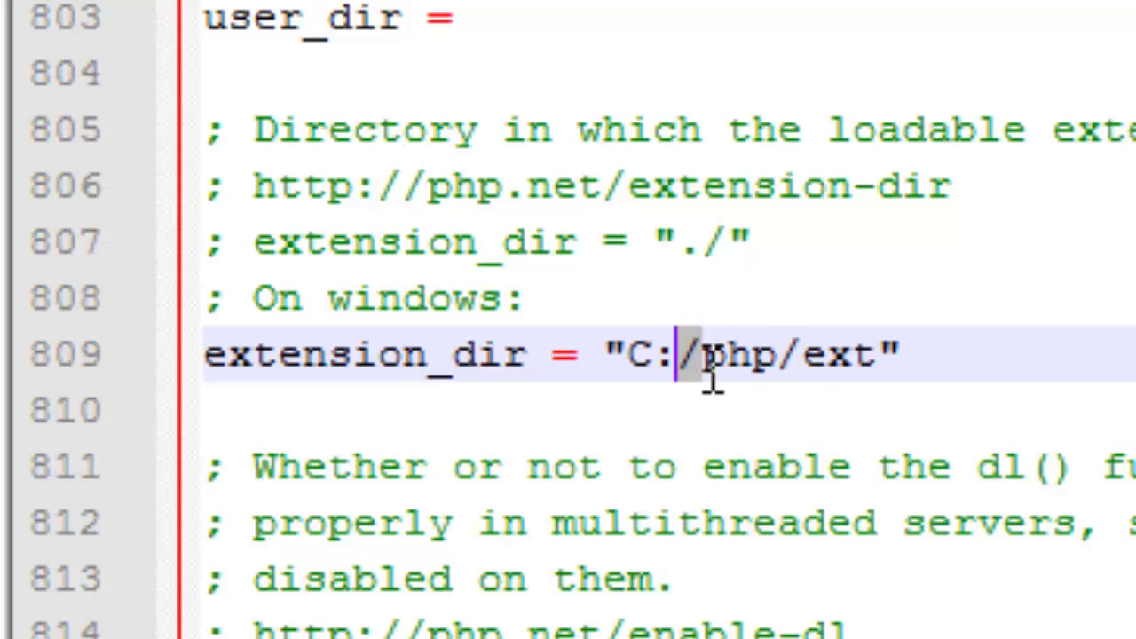
{"action": "left_click", "coordinate": [726, 359]}
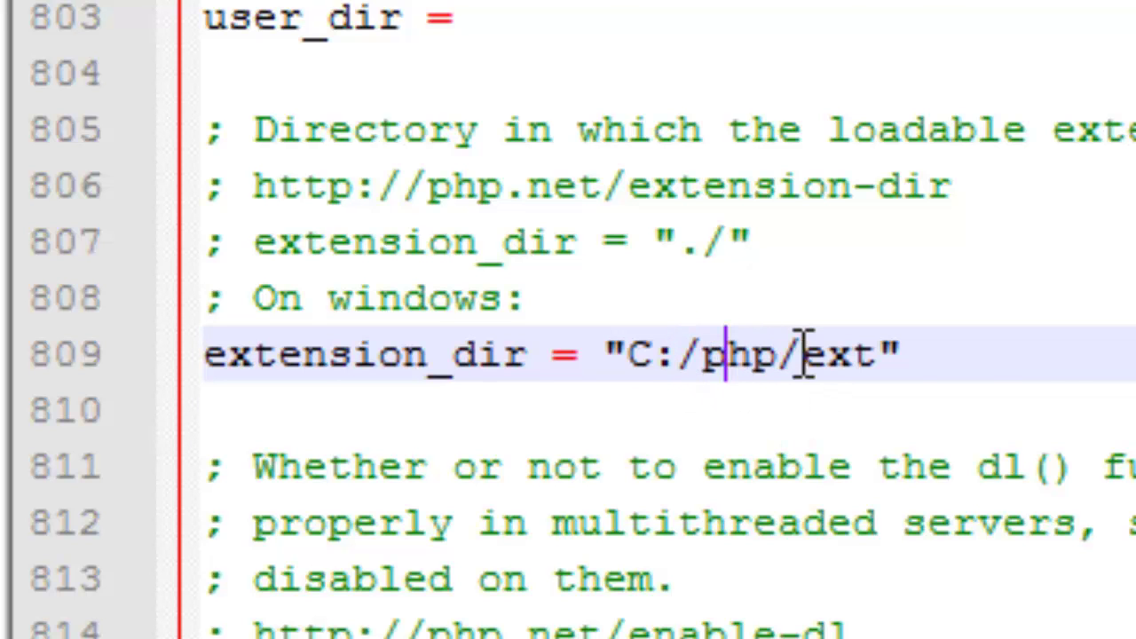
{"action": "scroll", "coordinate": [803, 364], "scroll_direction": "down", "scroll_amount": 1}
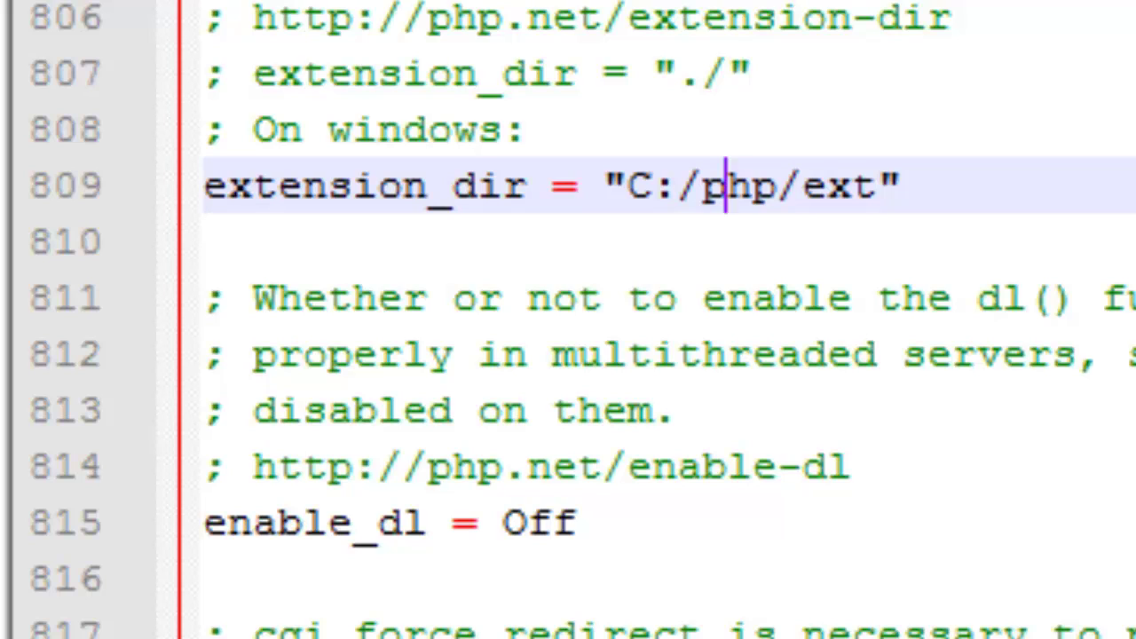
{"action": "left_click", "coordinate": [672, 178]}
{"action": "left_click", "coordinate": [703, 189], "text": "shift"}
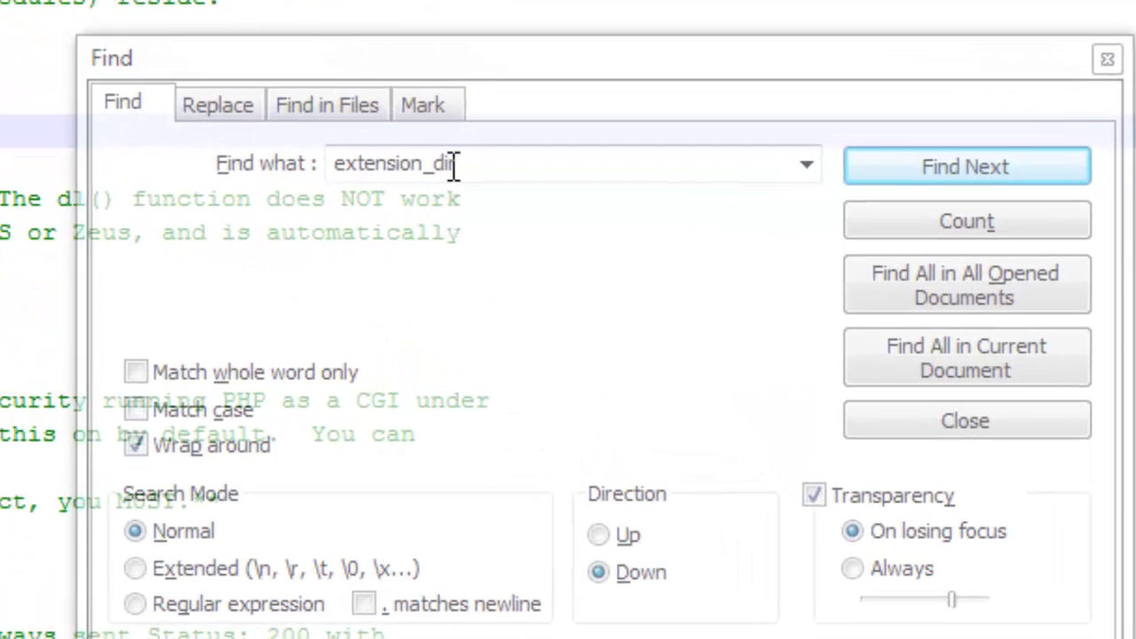
Search php.ini for 'cur' and uncomment the php_curl.dll and php_gd2.dll extension lines
{"action": "left_click", "coordinate": [571, 282]}
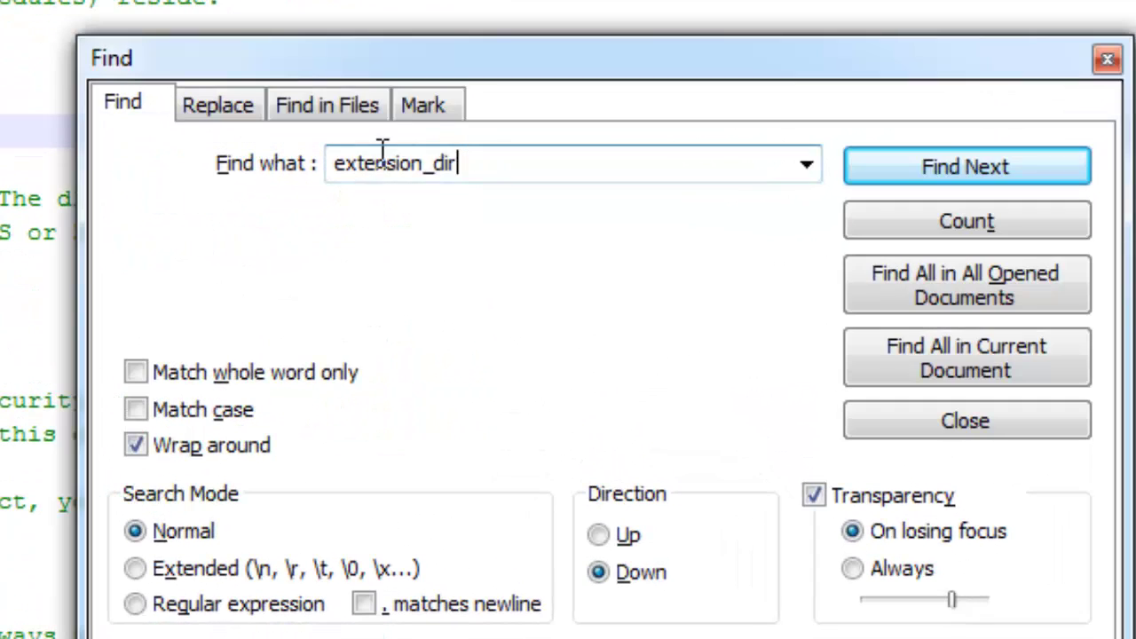
{"action": "double_click", "coordinate": [382, 153]}
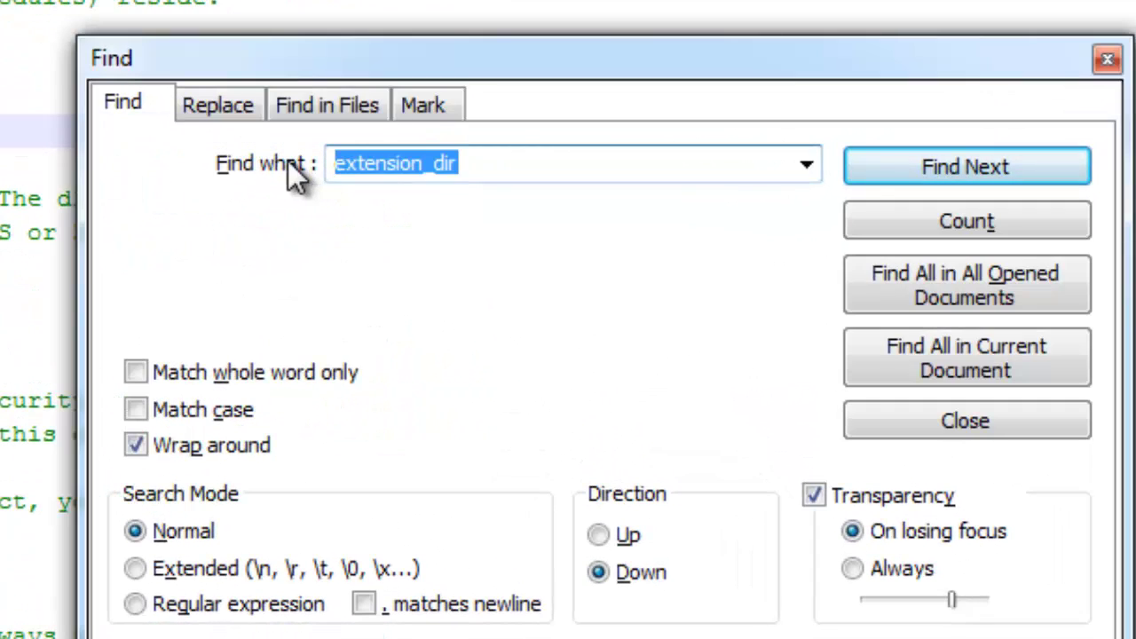
{"action": "type", "text": "c"}
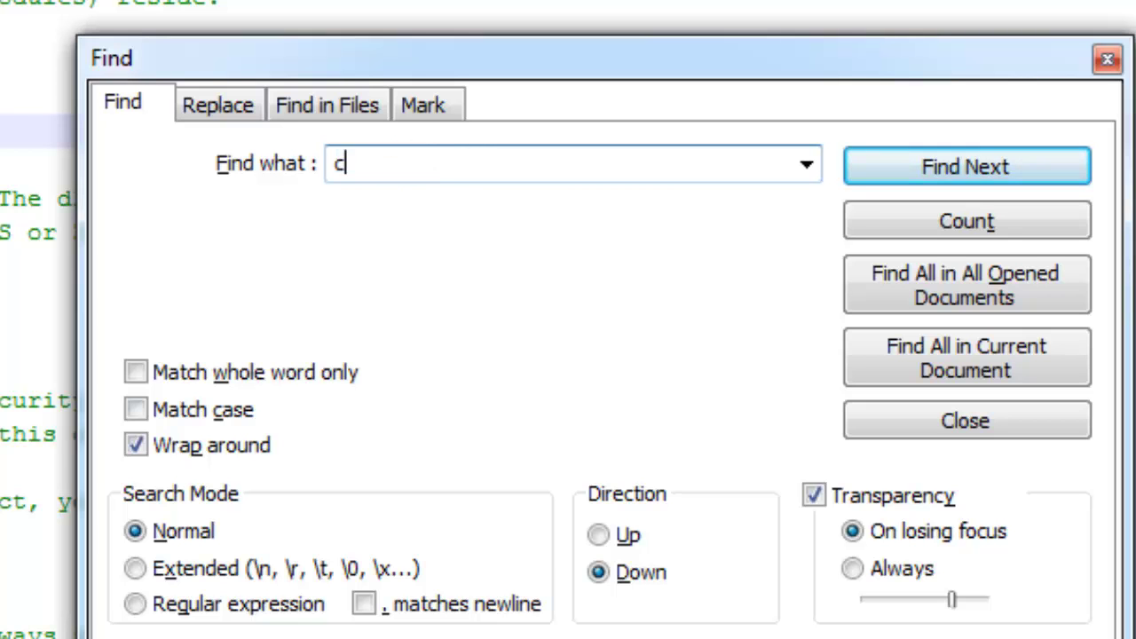
{"action": "type", "text": "url"}
{"action": "key", "text": "Return"}
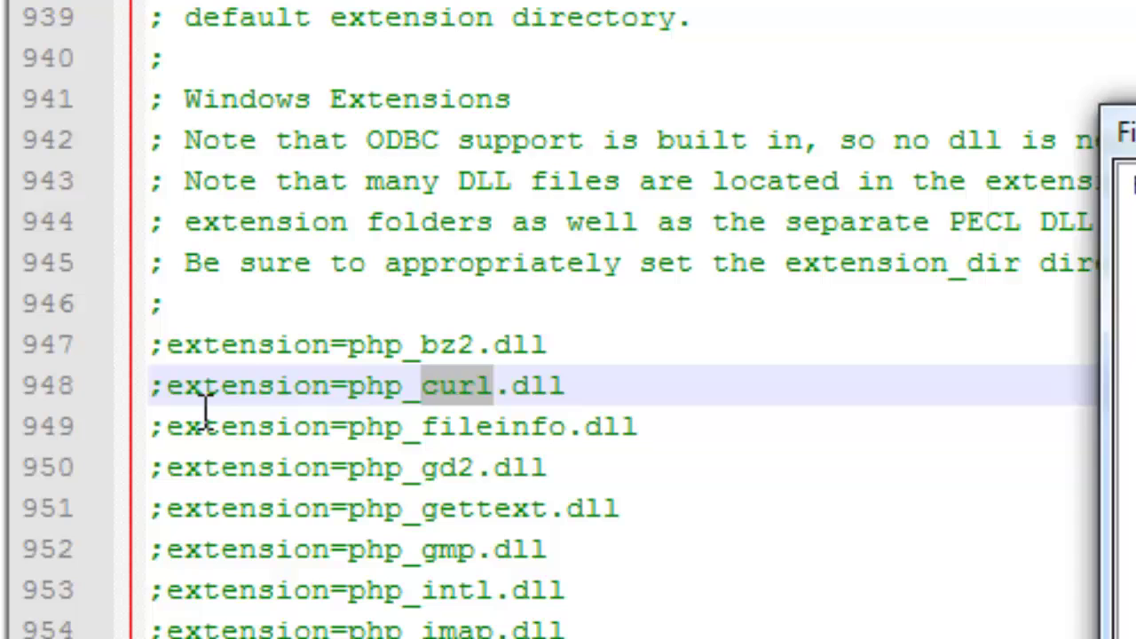
{"action": "left_click", "coordinate": [265, 395]}
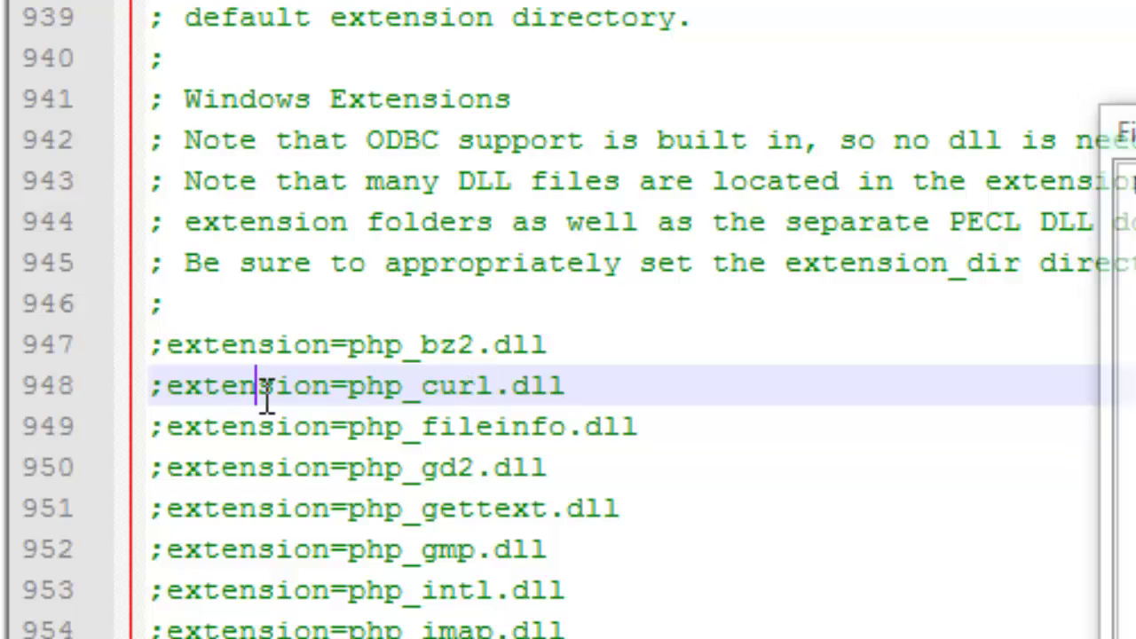
{"action": "scroll", "coordinate": [375, 413], "scroll_direction": "down", "scroll_amount": 8}
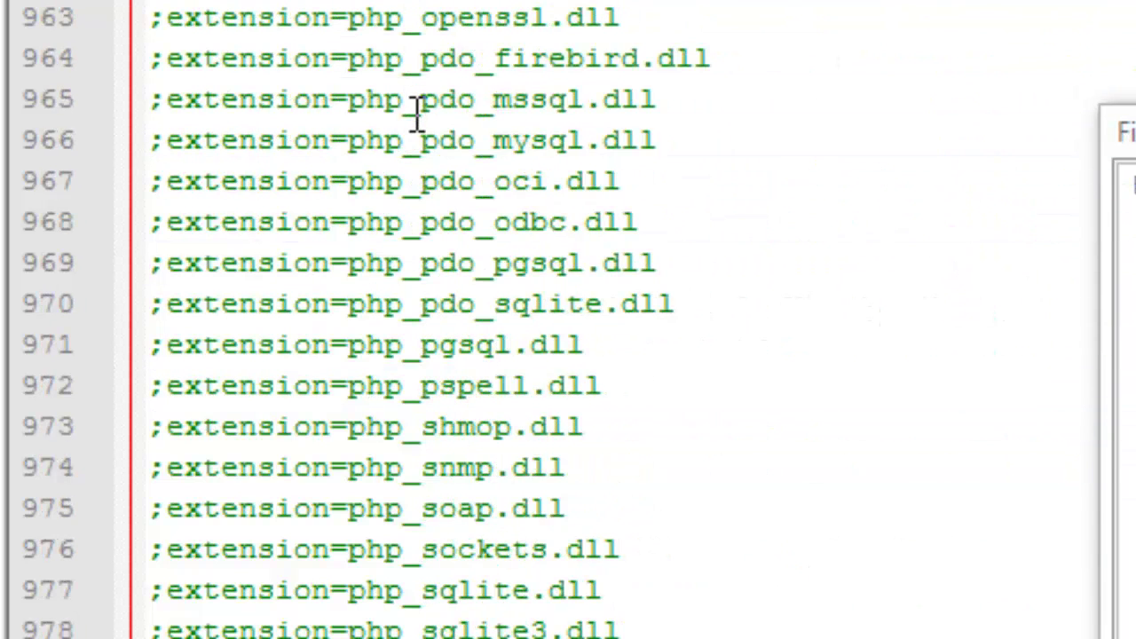
{"action": "scroll", "coordinate": [417, 124], "scroll_direction": "up", "scroll_amount": 7}
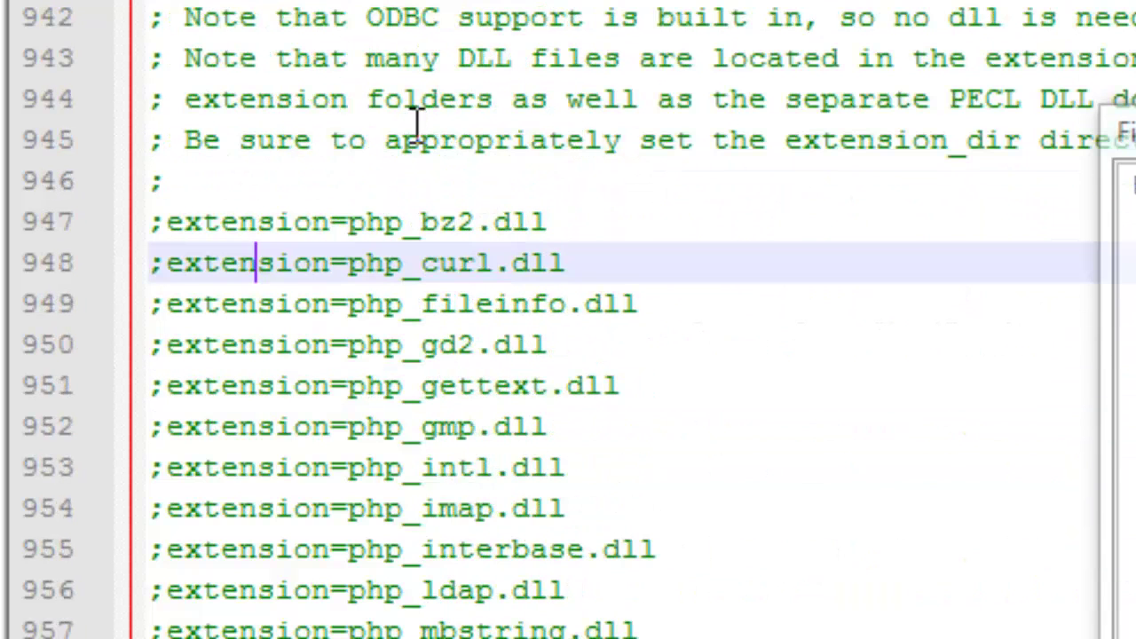
{"action": "left_click", "coordinate": [165, 263]}
{"action": "key", "text": "BackSpace"}
{"action": "left_click", "coordinate": [149, 304]}
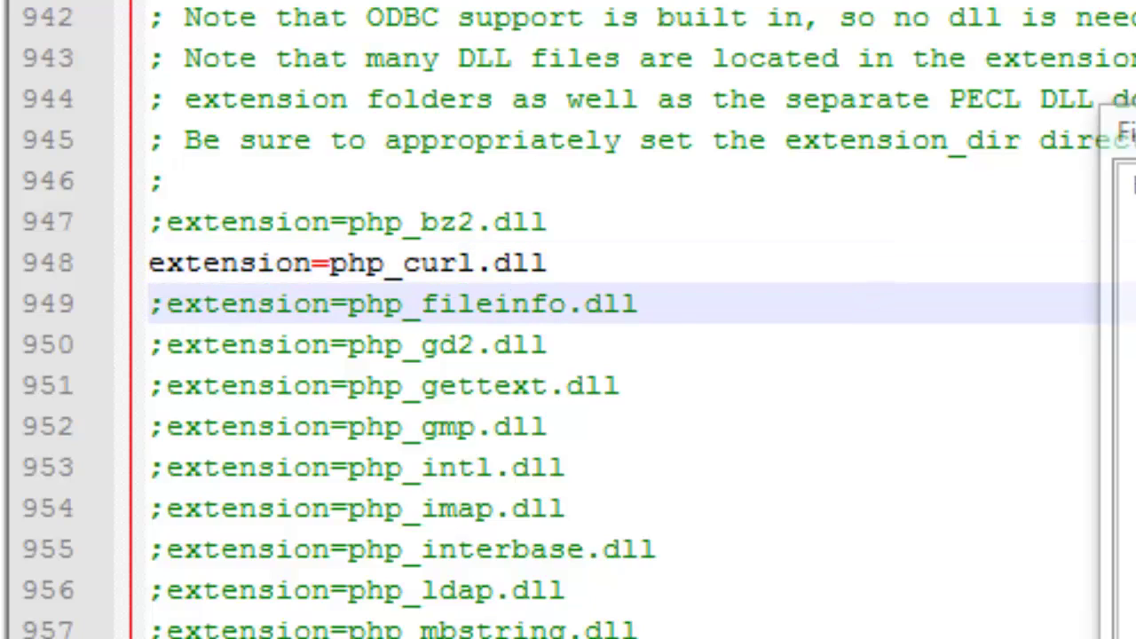
{"action": "left_click", "coordinate": [149, 344]}
{"action": "key", "text": "BackSpace"}
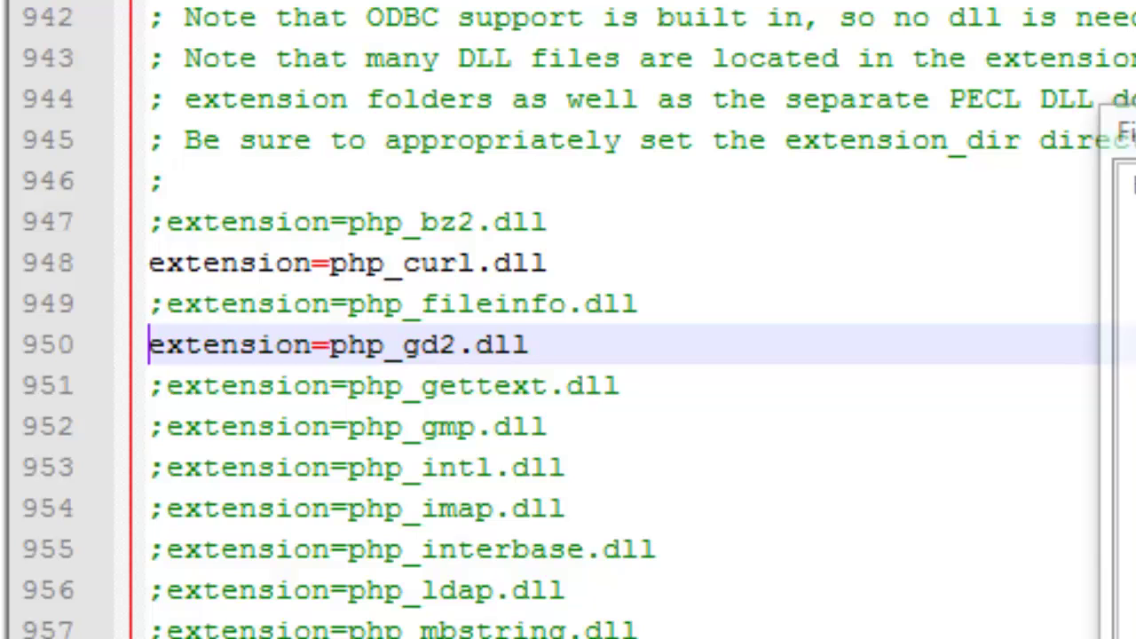
Uncomment the mbstring and openssl extension lines
{"action": "key", "text": "Down"}
{"action": "key", "text": "Down"}
{"action": "key", "text": "Down"}
{"action": "key", "text": "Down"}
{"action": "key", "text": "Down"}
{"action": "key", "text": "Down"}
{"action": "key", "text": "Down"}
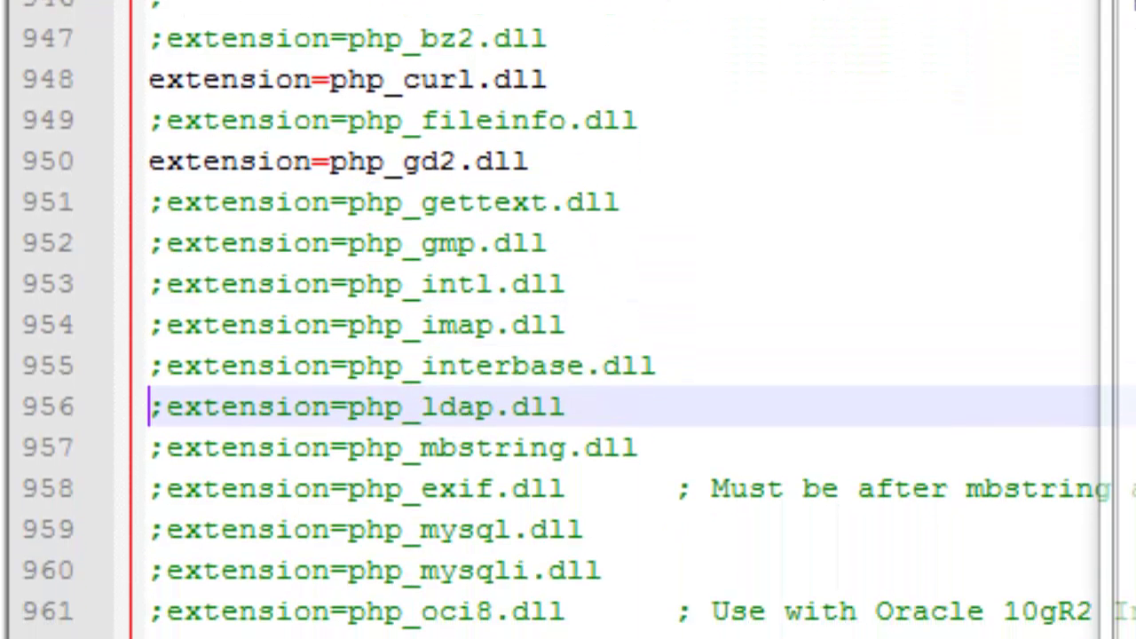
{"action": "key", "text": "Delete"}
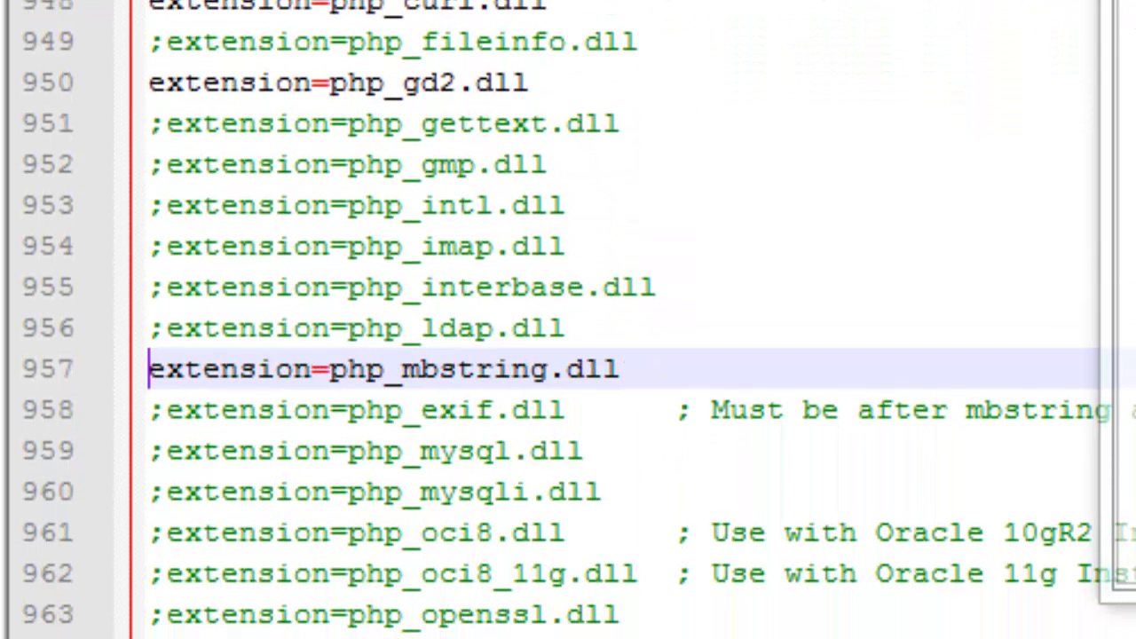
{"action": "scroll", "coordinate": [643, 355], "scroll_direction": "down", "scroll_amount": 3}
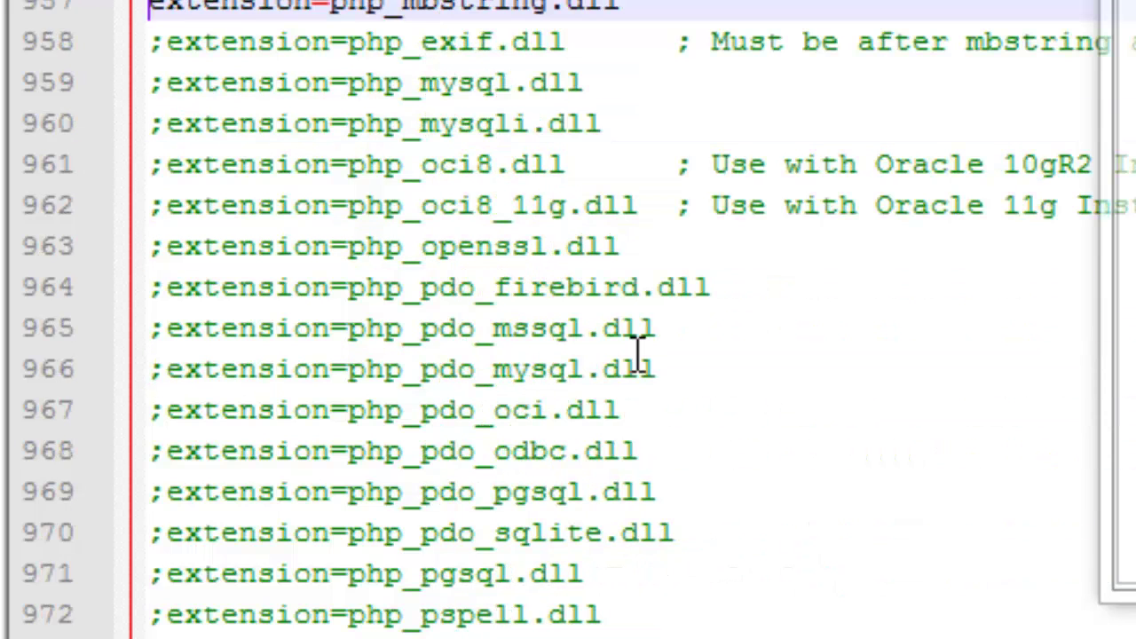
{"action": "key", "text": "Down"}
{"action": "key", "text": "Down"}
{"action": "key", "text": "Down"}
{"action": "key", "text": "Down"}
{"action": "key", "text": "Down"}
{"action": "key", "text": "Down"}
{"action": "key", "text": "Down"}
{"action": "key", "text": "Down"}
{"action": "key", "text": "Down"}
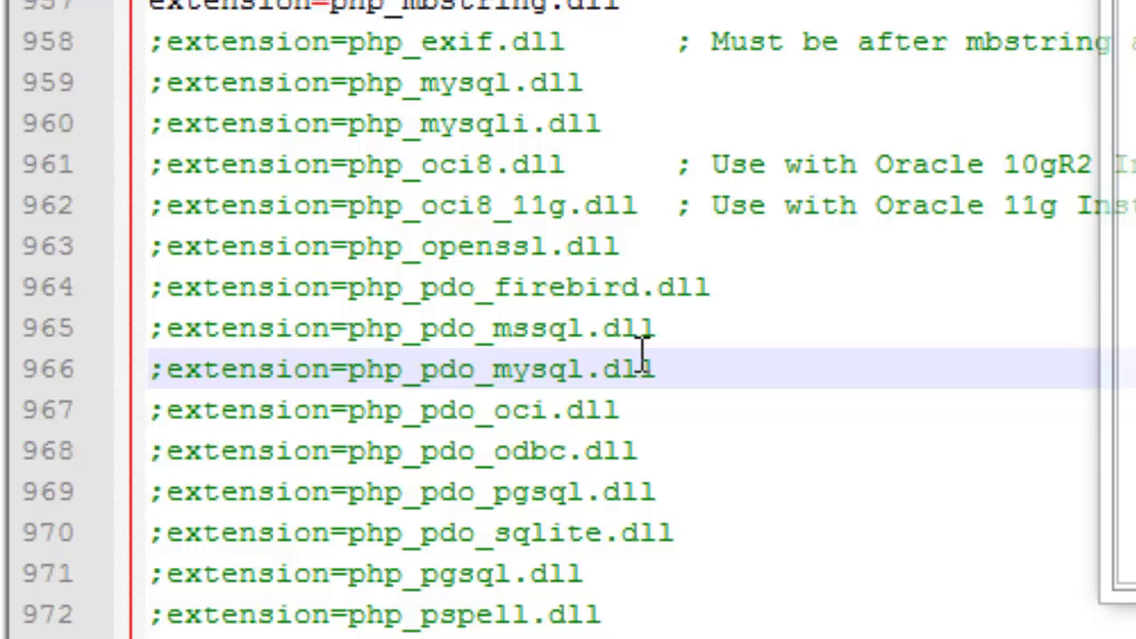
{"action": "key", "text": "Down"}
{"action": "key", "text": "Down"}
{"action": "key", "text": "Down"}
{"action": "key", "text": "Down"}
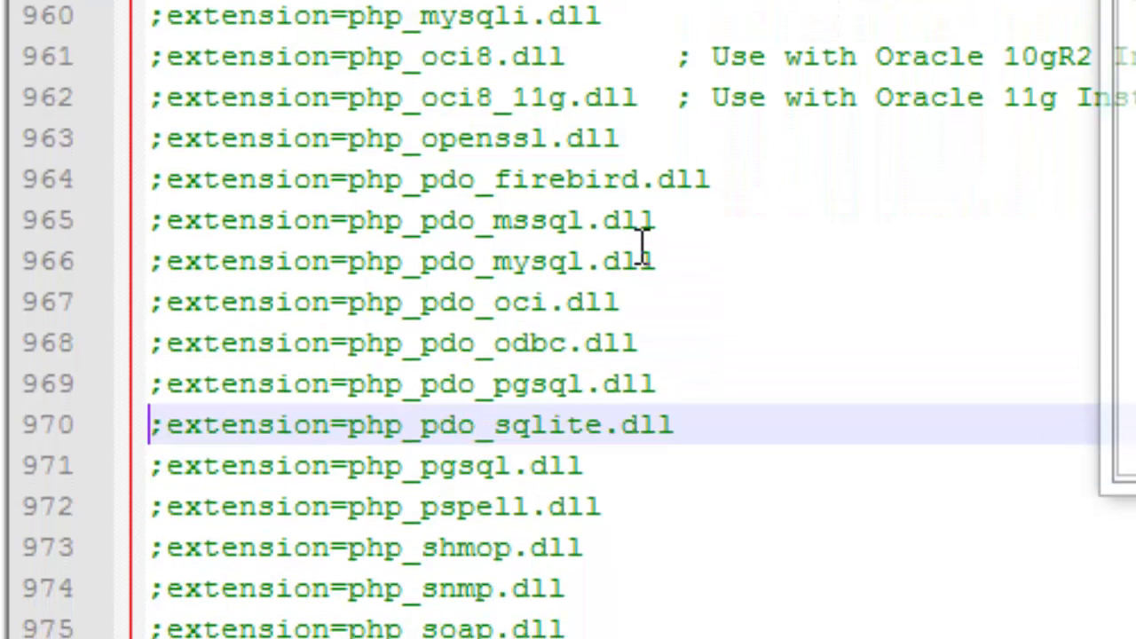
{"action": "key", "text": "Up"}
{"action": "key", "text": "Up"}
{"action": "key", "text": "Up"}
{"action": "key", "text": "Up"}
{"action": "key", "text": "Up"}
{"action": "key", "text": "Up"}
{"action": "key", "text": "Up"}
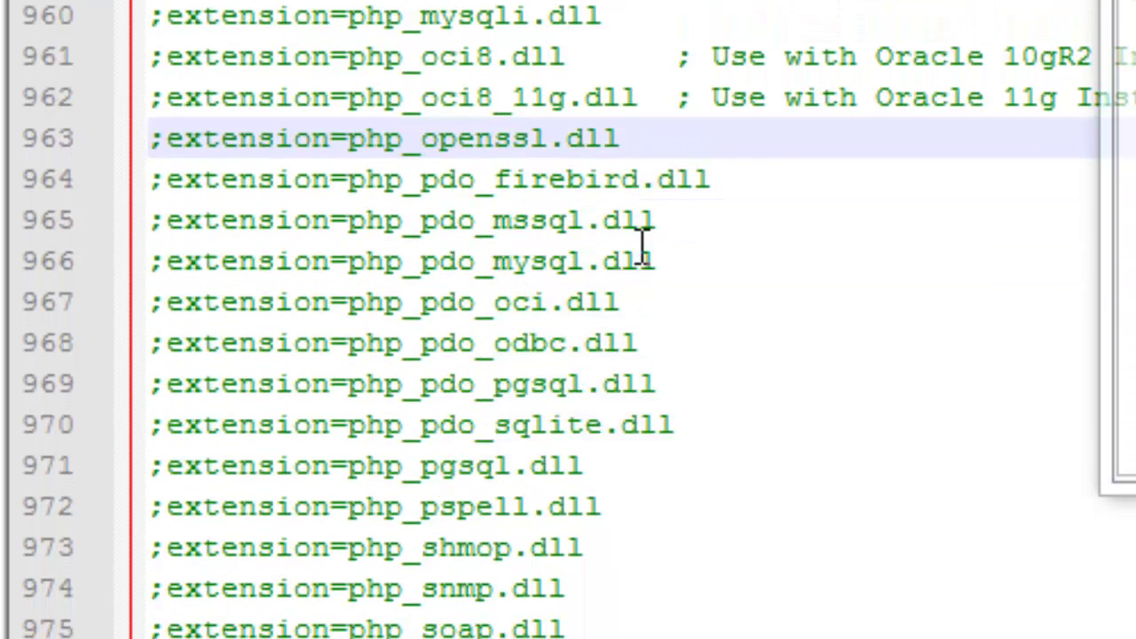
{"action": "key", "text": "Delete"}
Uncomment the soap and xmlrpc extension lines
{"action": "key", "text": "Down"}
{"action": "key", "text": "Down"}
{"action": "key", "text": "Down"}
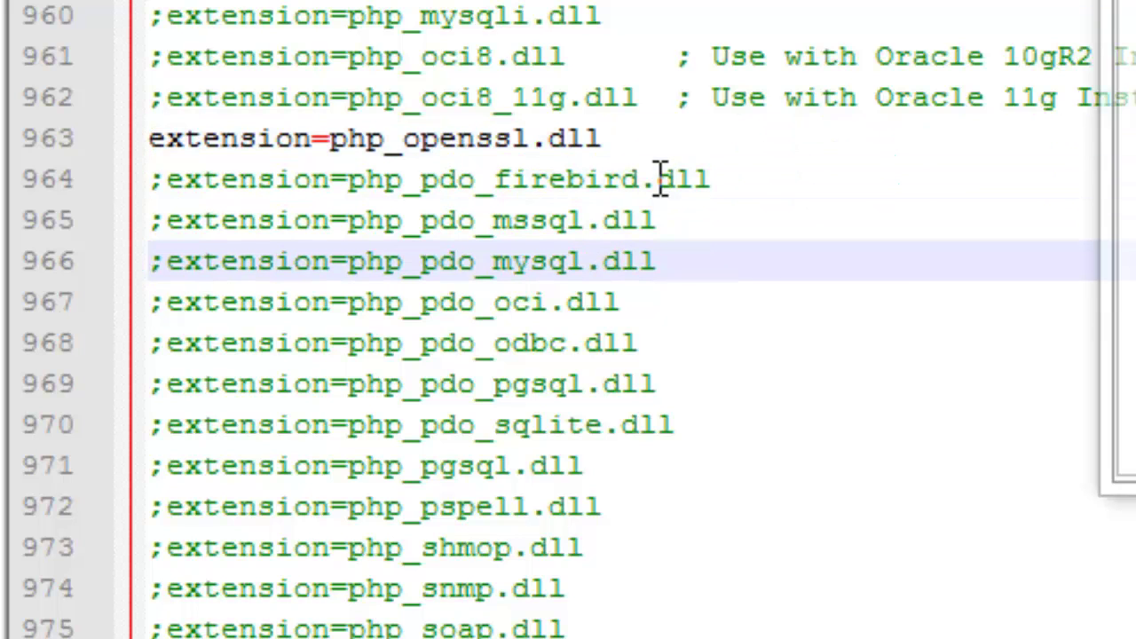
{"action": "key", "text": "Down"}
{"action": "key", "text": "Down"}
{"action": "key", "text": "Down"}
{"action": "key", "text": "Down"}
{"action": "key", "text": "Down"}
{"action": "key", "text": "Down"}
{"action": "key", "text": "Down"}
{"action": "key", "text": "Down"}
{"action": "key", "text": "Down"}
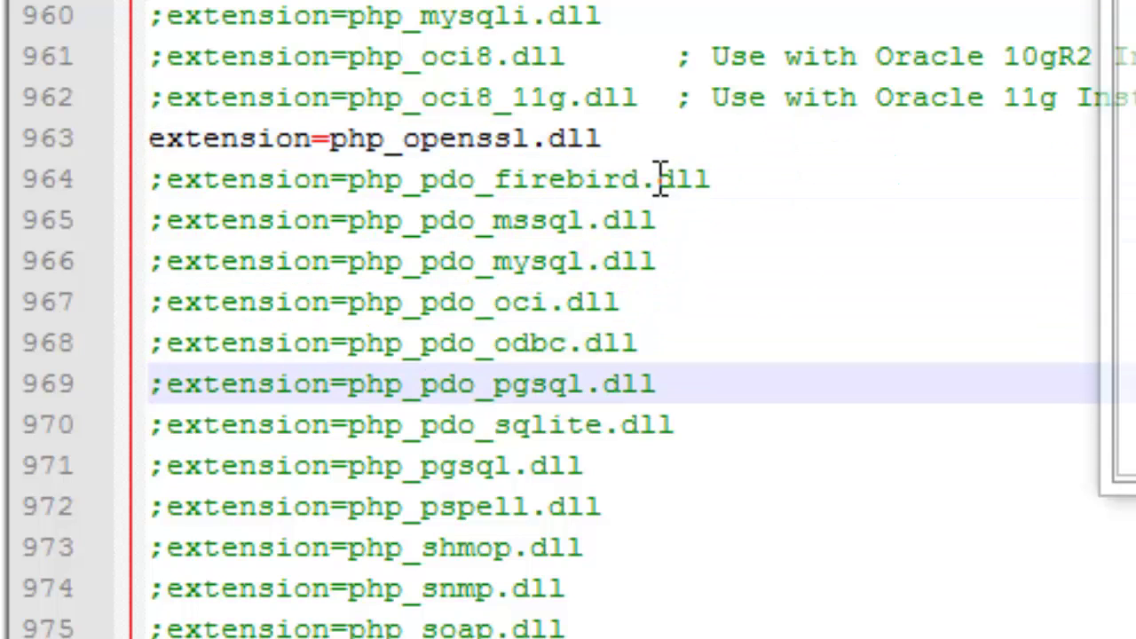
{"action": "key", "text": "Up"}
{"action": "key", "text": "Up"}
{"action": "key", "text": "Up"}
{"action": "key", "text": "Up"}
{"action": "key", "text": "Up"}
{"action": "key", "text": "Up"}
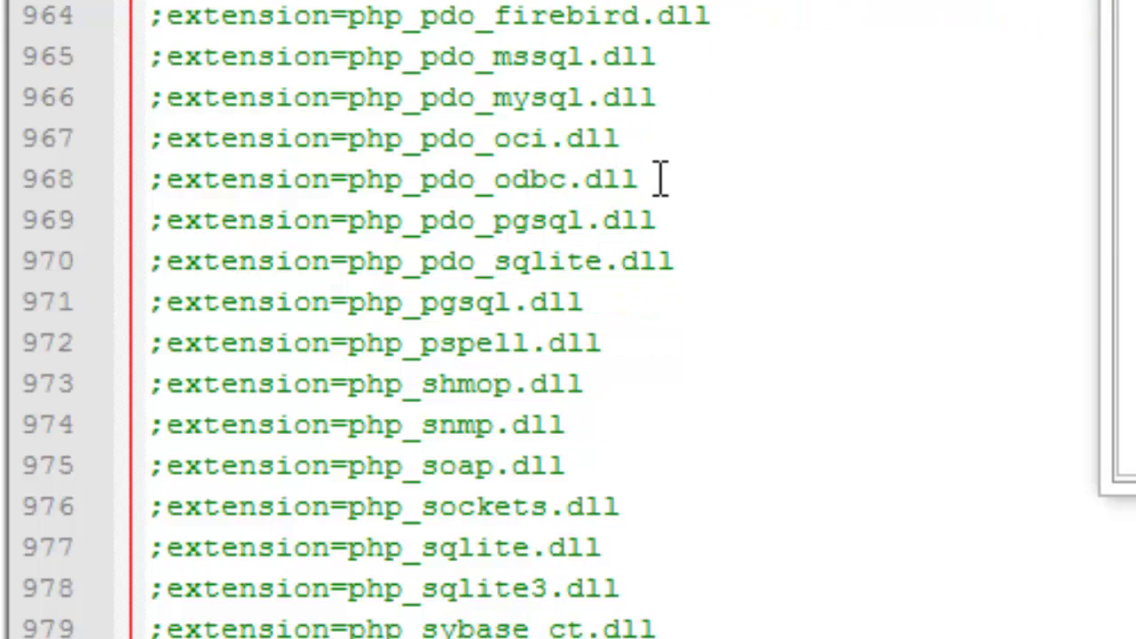
{"action": "key", "text": "BackSpace"}
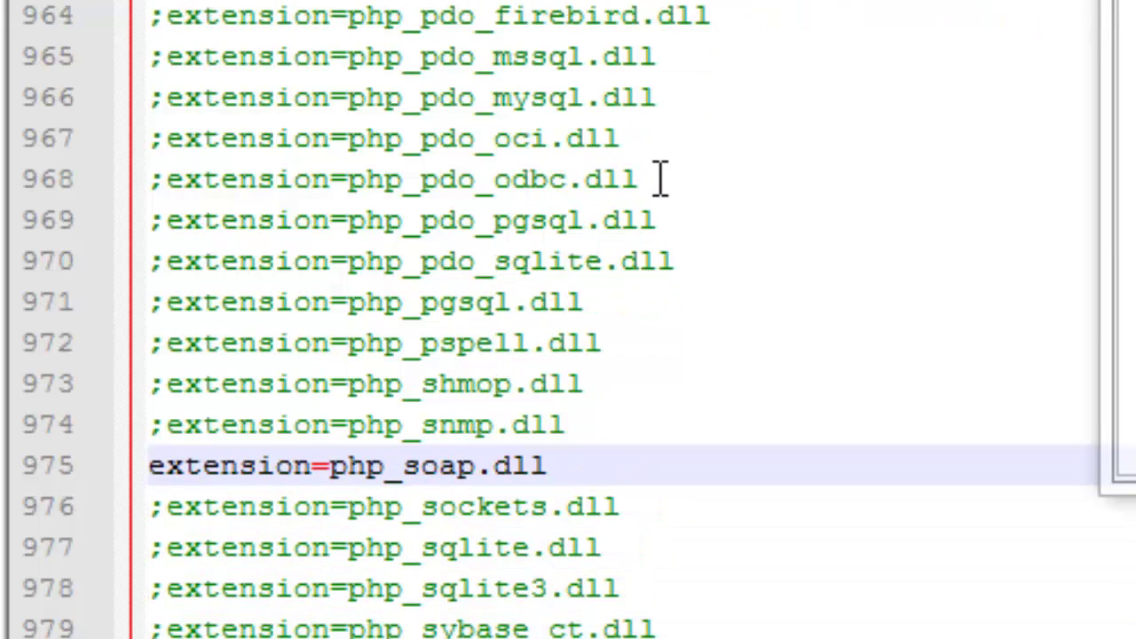
{"action": "key", "text": "Down"}
{"action": "key", "text": "Down"}
{"action": "key", "text": "Down"}
{"action": "key", "text": "Down"}
{"action": "key", "text": "Down"}
{"action": "key", "text": "Down"}
{"action": "key", "text": "Down"}
{"action": "key", "text": "Down"}
{"action": "key", "text": "Up"}
{"action": "key", "text": "Up"}
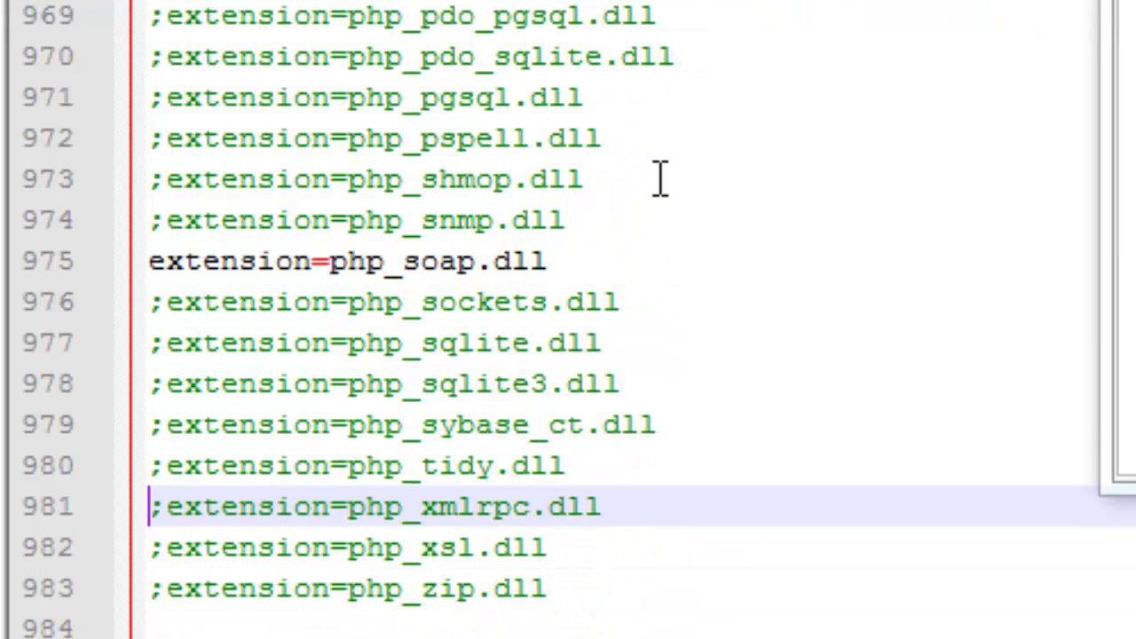
{"action": "key", "text": "BackSpace"}
{"action": "key", "text": "ctrl+f"}
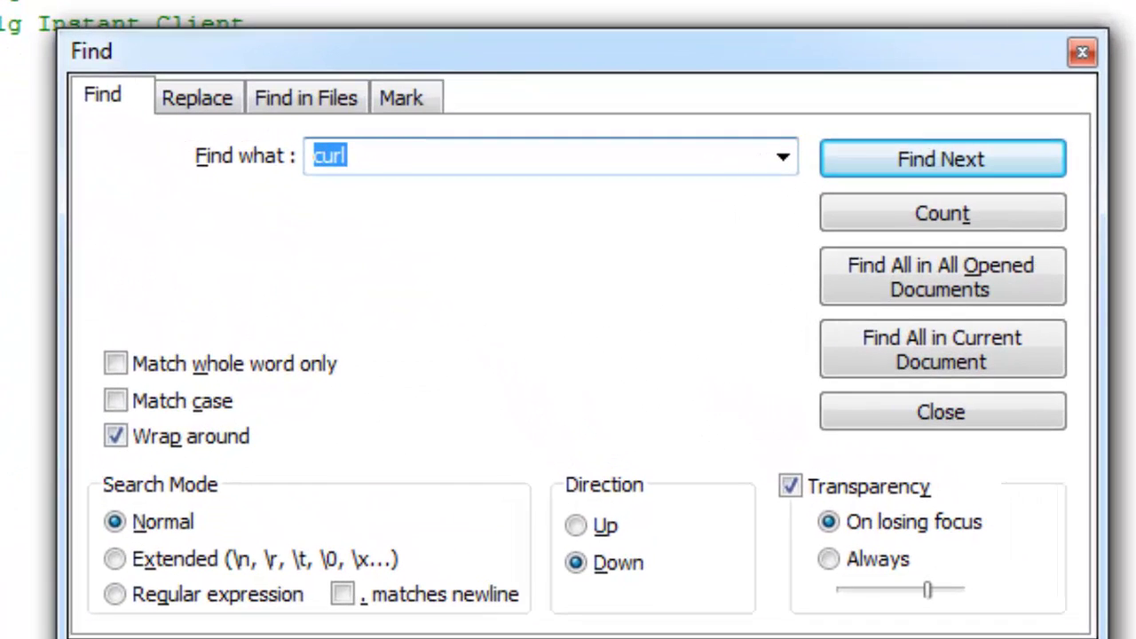
Find date.timezone, uncomment it and set it to "Asia/Singapore"
{"action": "type", "text": "dat"}
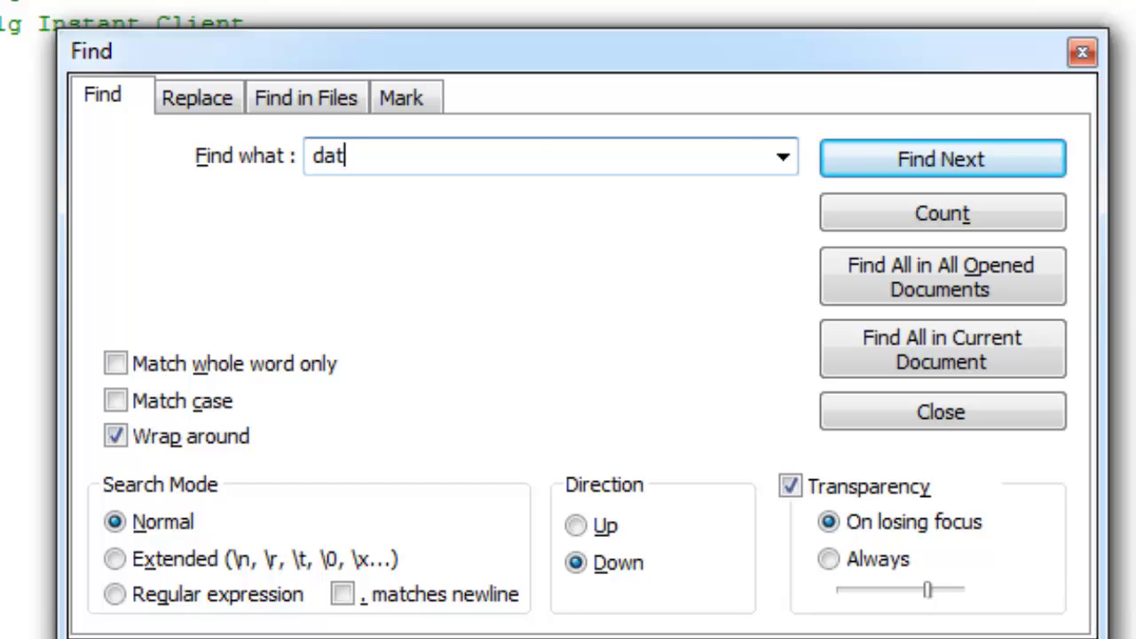
{"action": "type", "text": "e.timezone"}
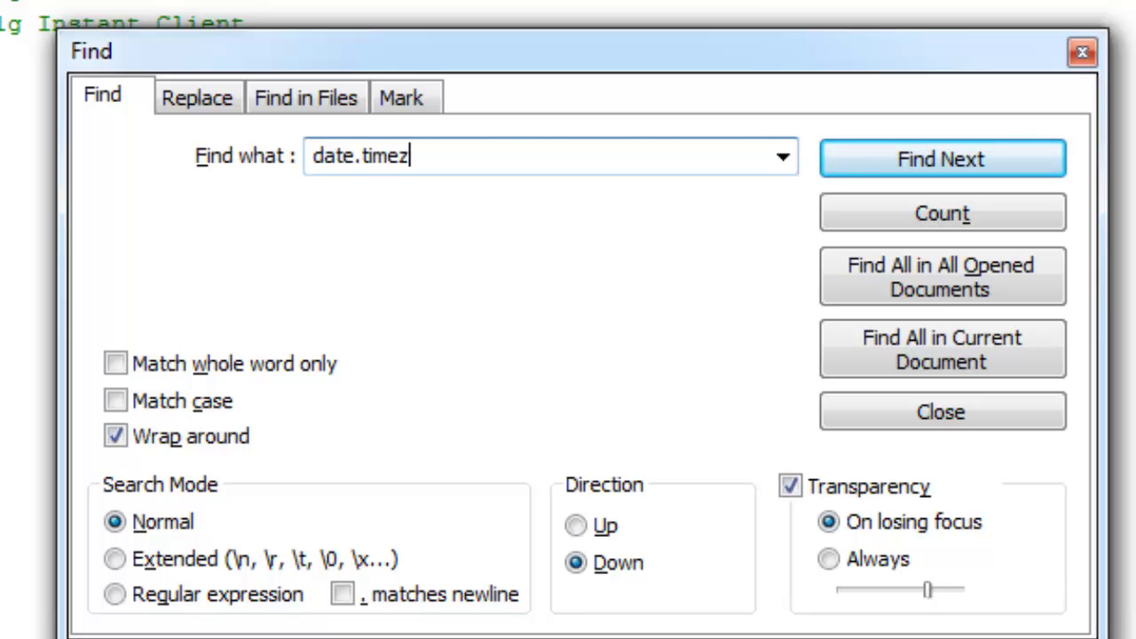
{"action": "key", "text": "Return"}
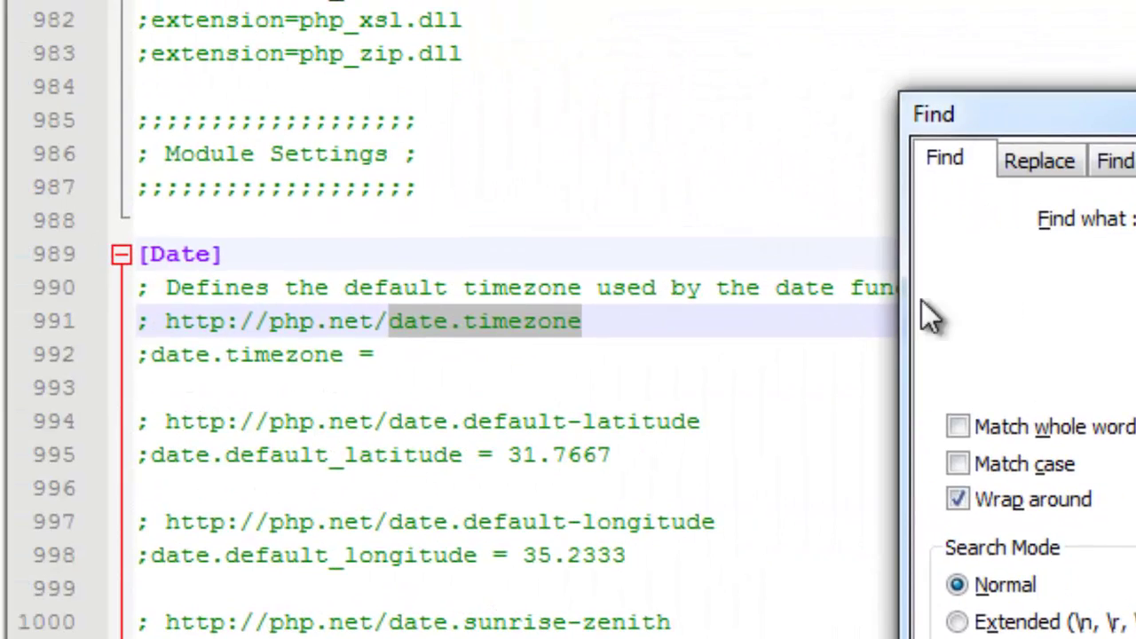
{"action": "left_click", "coordinate": [151, 365]}
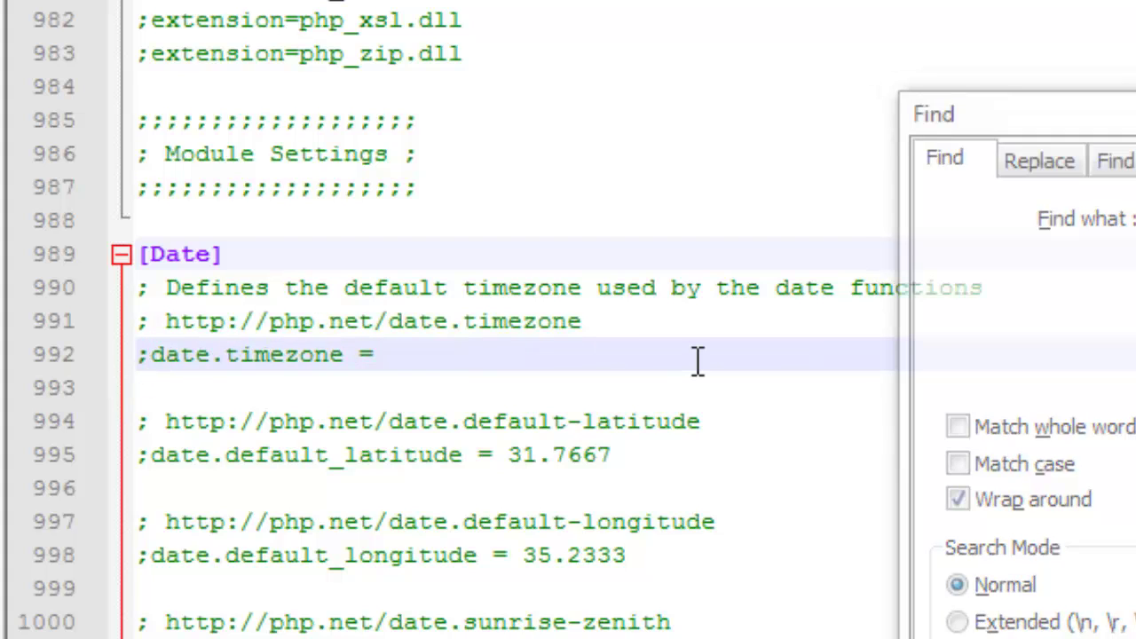
{"action": "key", "text": "BackSpace"}
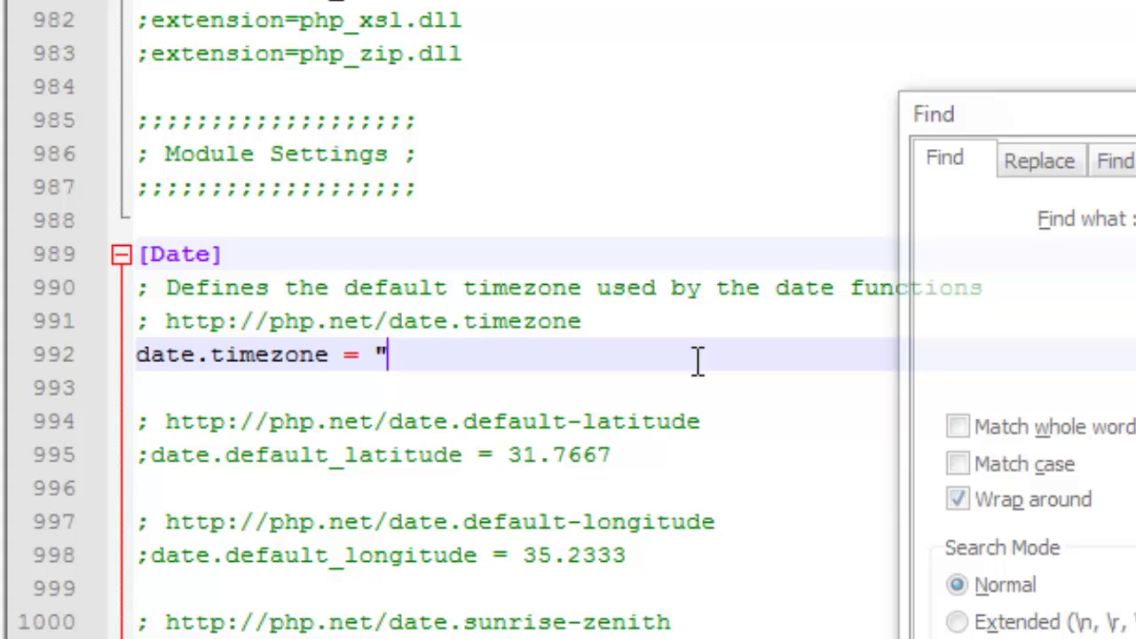
{"action": "type", "text": "Asia/Si"}
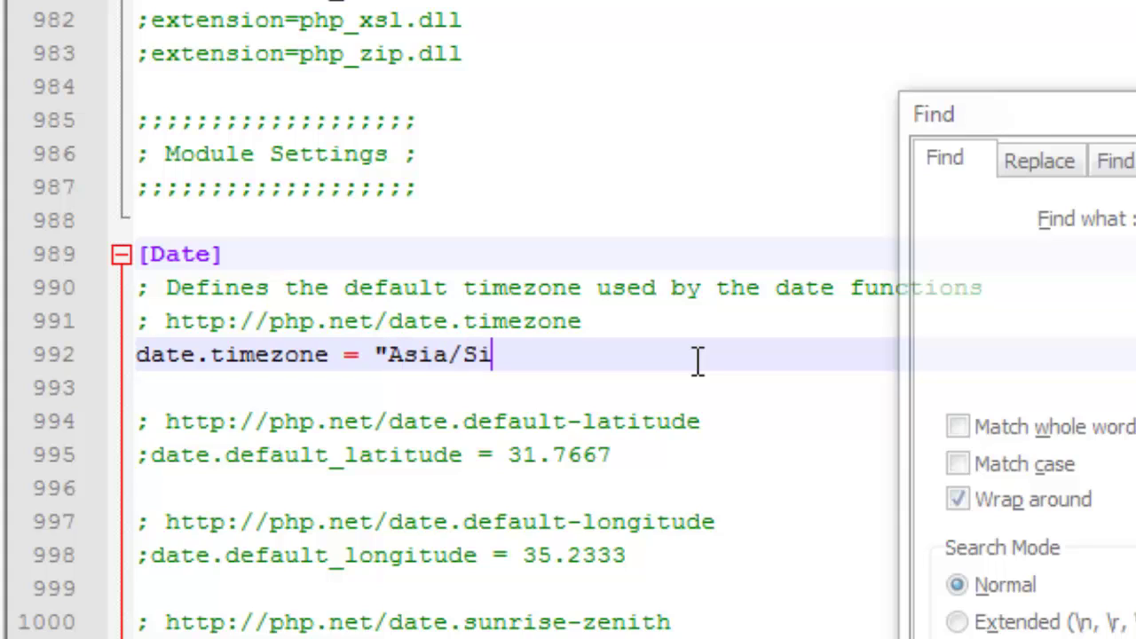
{"action": "type", "text": "ngapore\""}
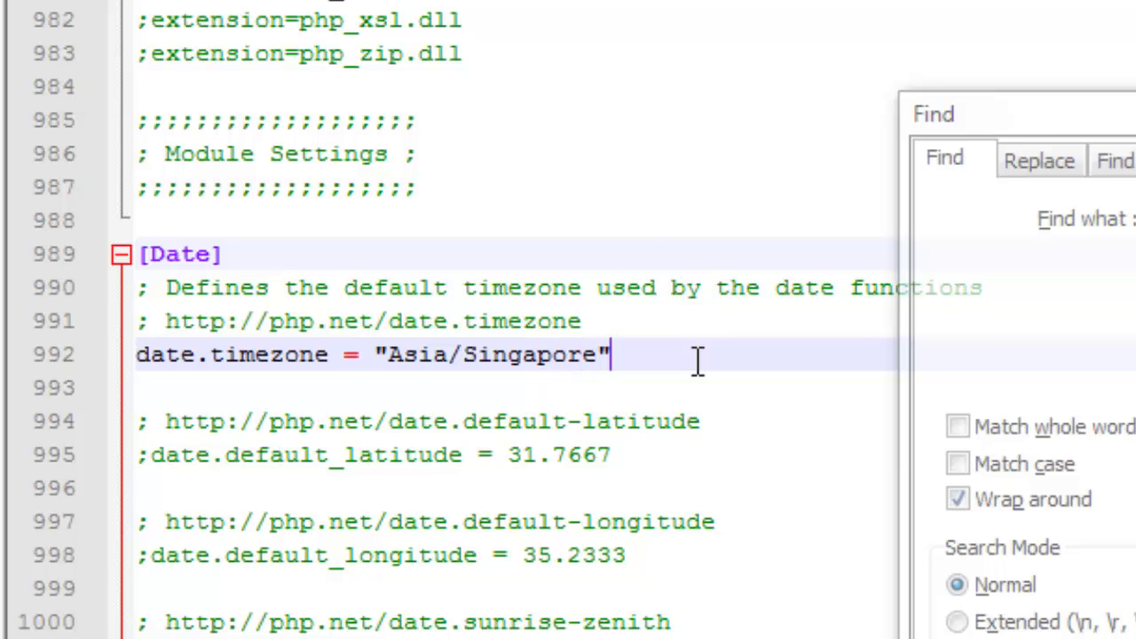
Save php.ini from the File menu
{"action": "scroll", "coordinate": [646, 380], "scroll_direction": "down", "scroll_amount": 2}
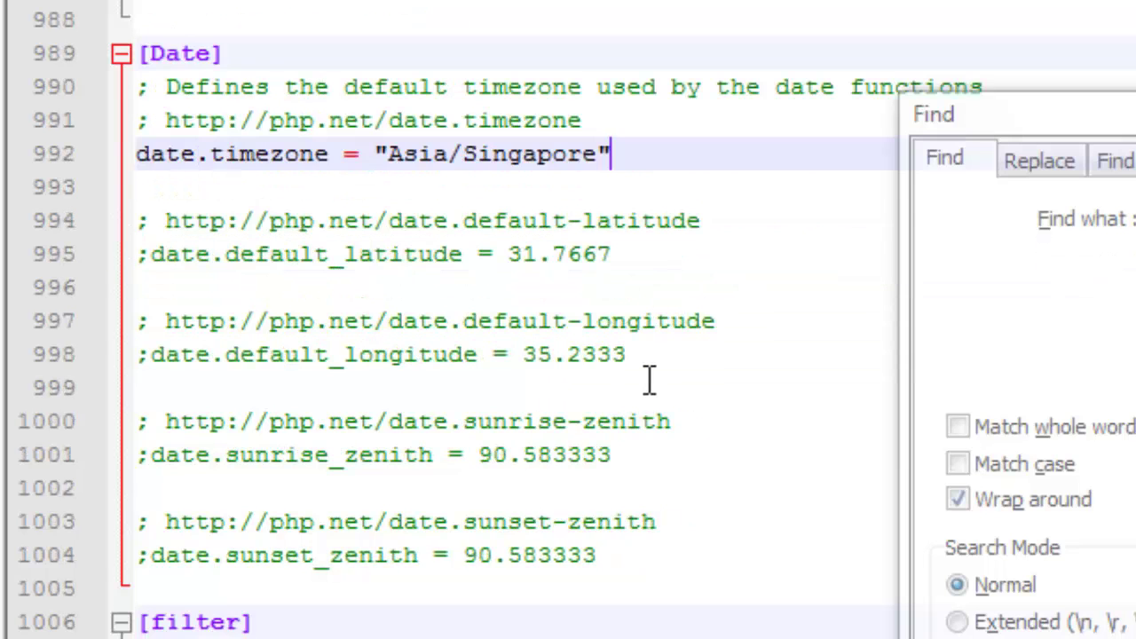
{"action": "scroll", "coordinate": [648, 380], "scroll_direction": "up", "scroll_amount": 4}
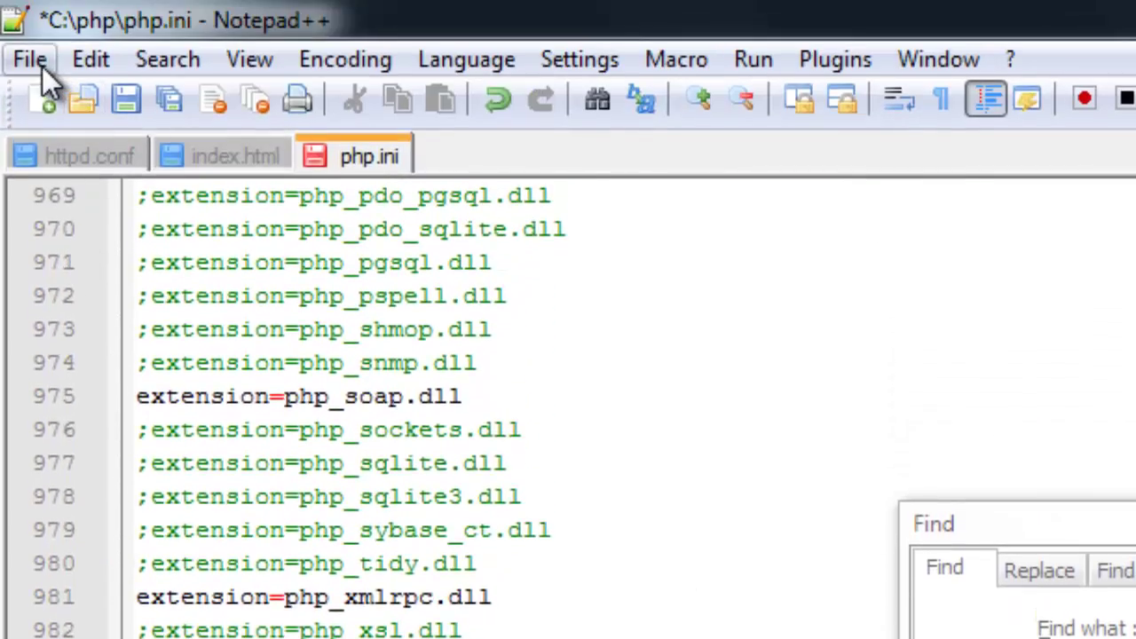
{"action": "left_click", "coordinate": [40, 64]}
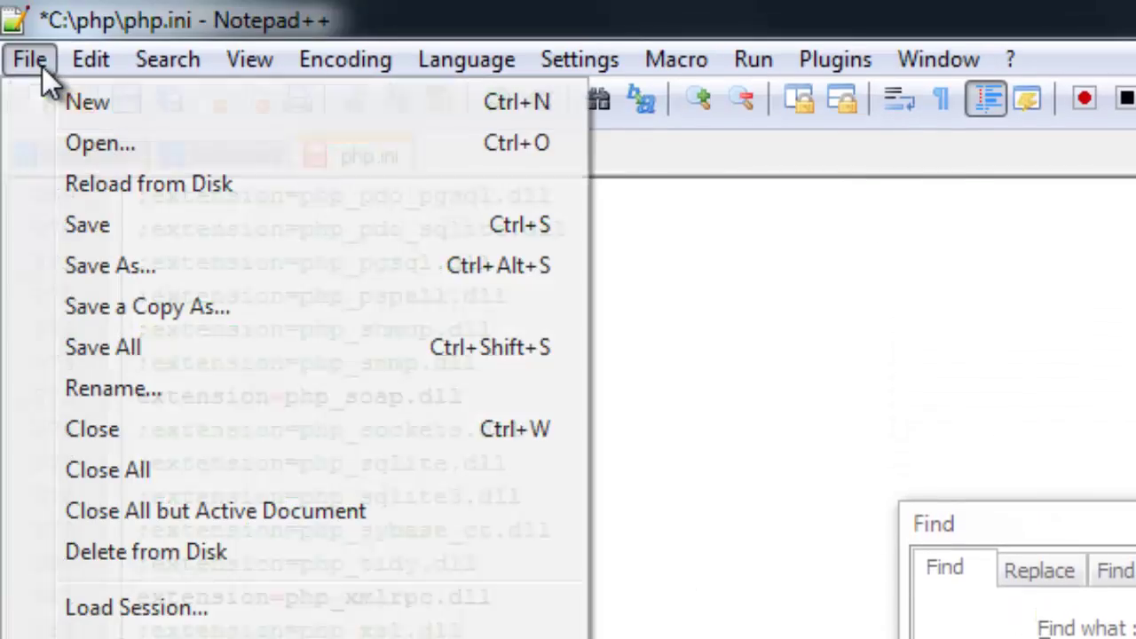
{"action": "left_click", "coordinate": [130, 228]}
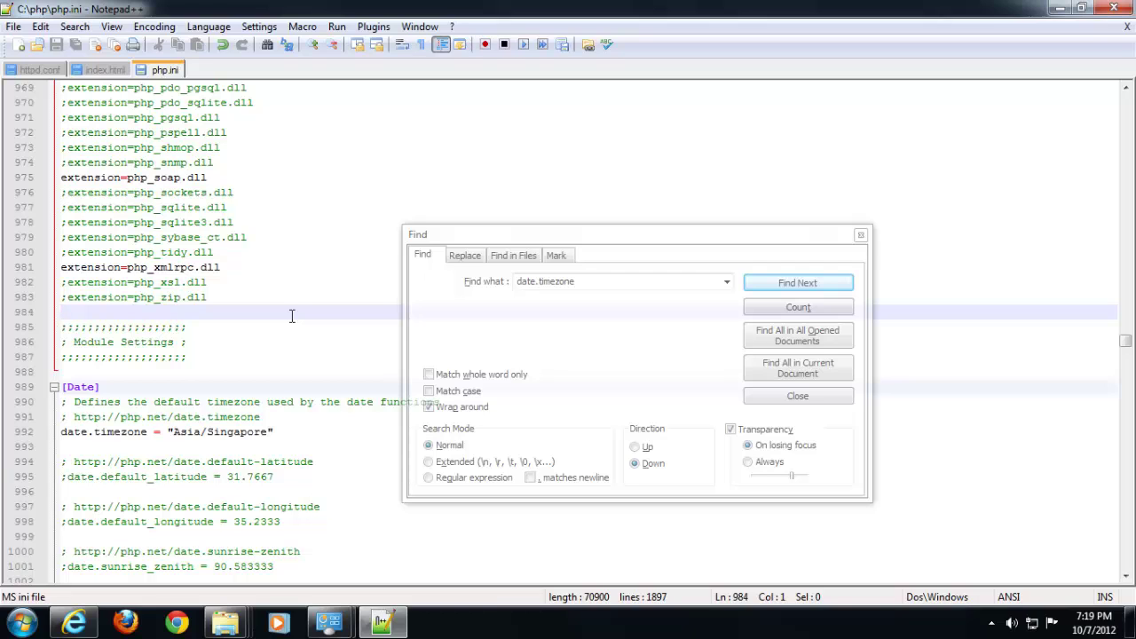
In httpd.conf, find 'loadmodule' and add blank lines after the last LoadModule line
{"action": "left_click", "coordinate": [50, 69]}
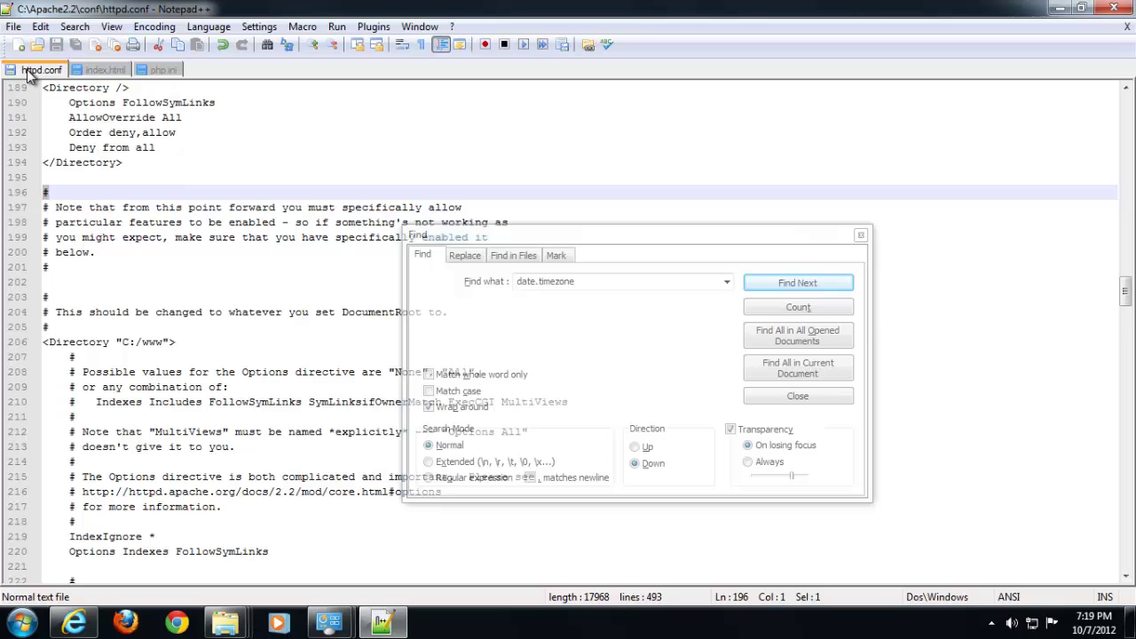
{"action": "scroll", "coordinate": [250, 244], "scroll_direction": "down", "scroll_amount": 18}
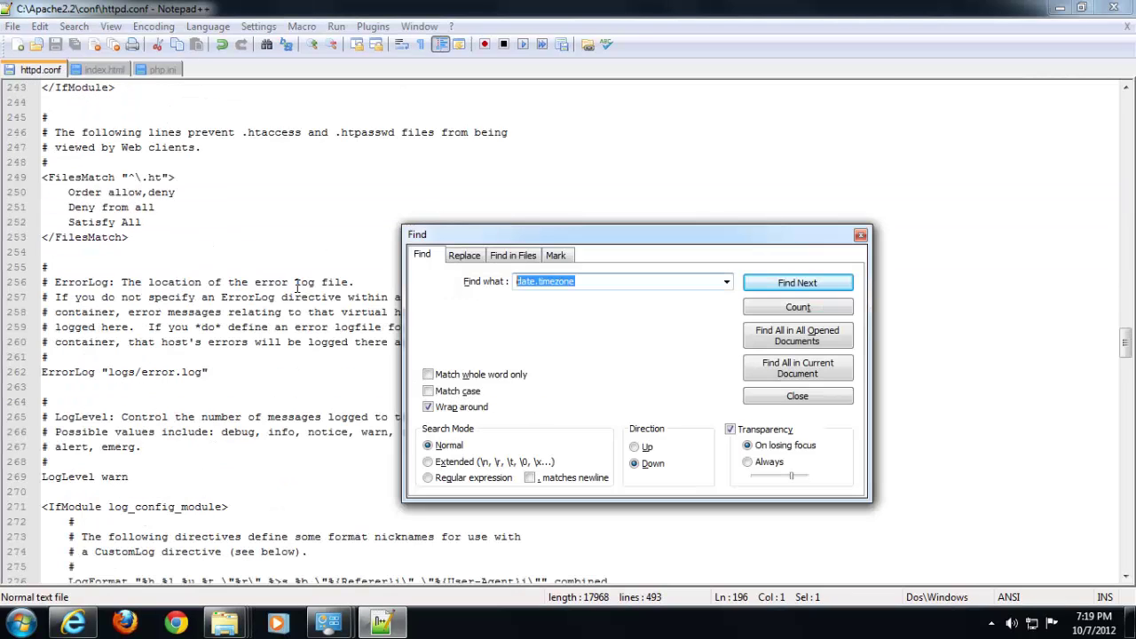
{"action": "type", "text": "loadm"}
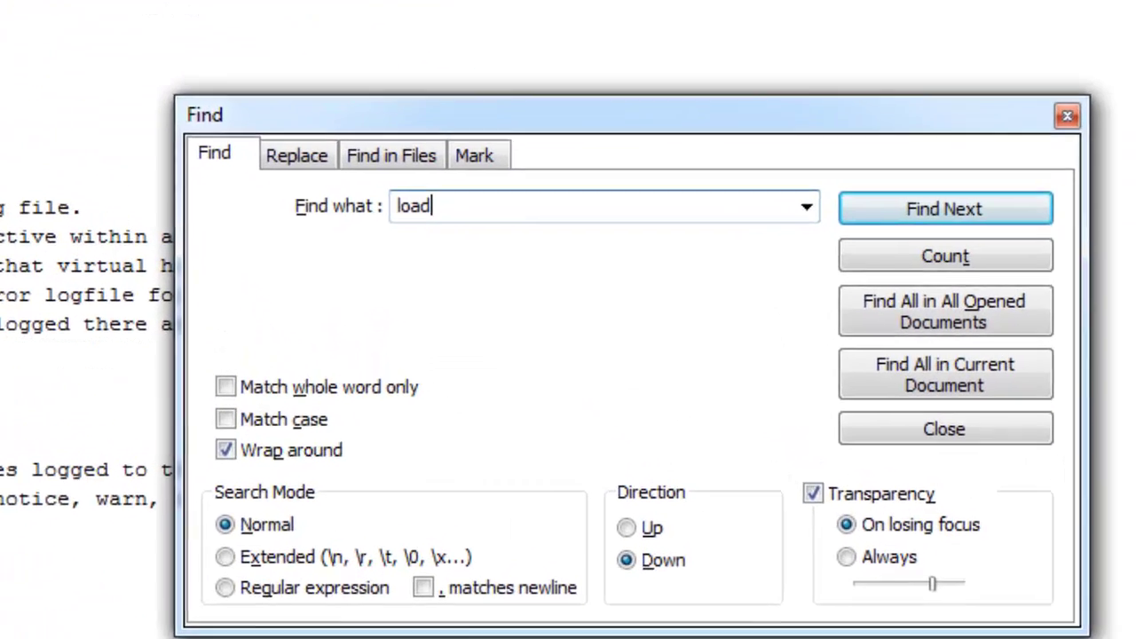
{"action": "type", "text": "odule"}
{"action": "key", "text": "Return"}
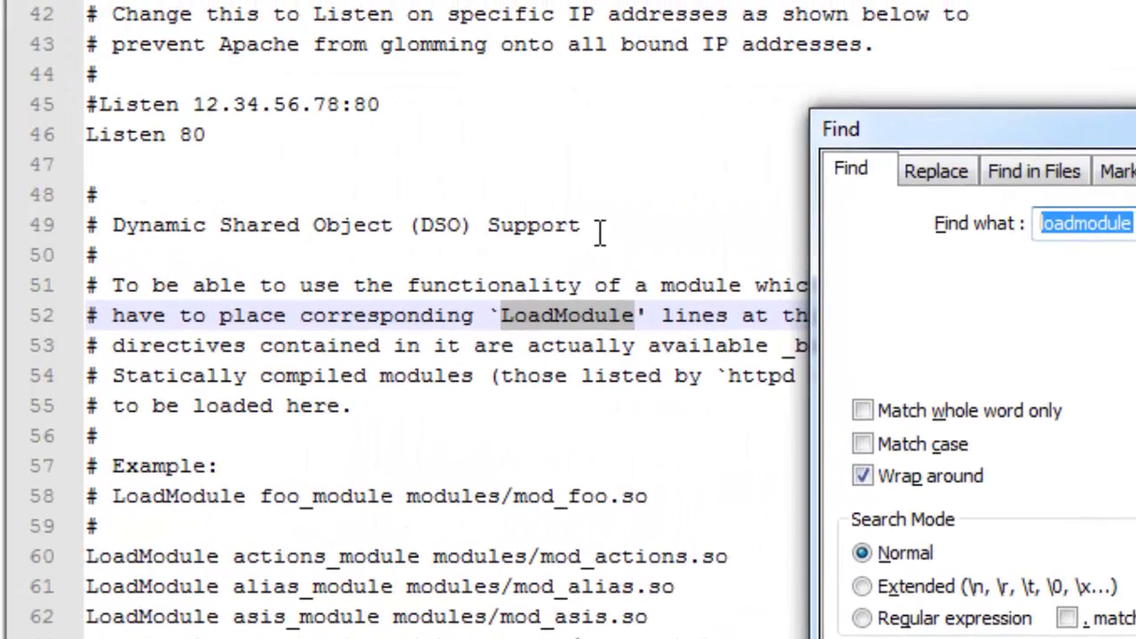
{"action": "left_click", "coordinate": [439, 551]}
{"action": "scroll", "coordinate": [437, 533], "scroll_direction": "down", "scroll_amount": 19}
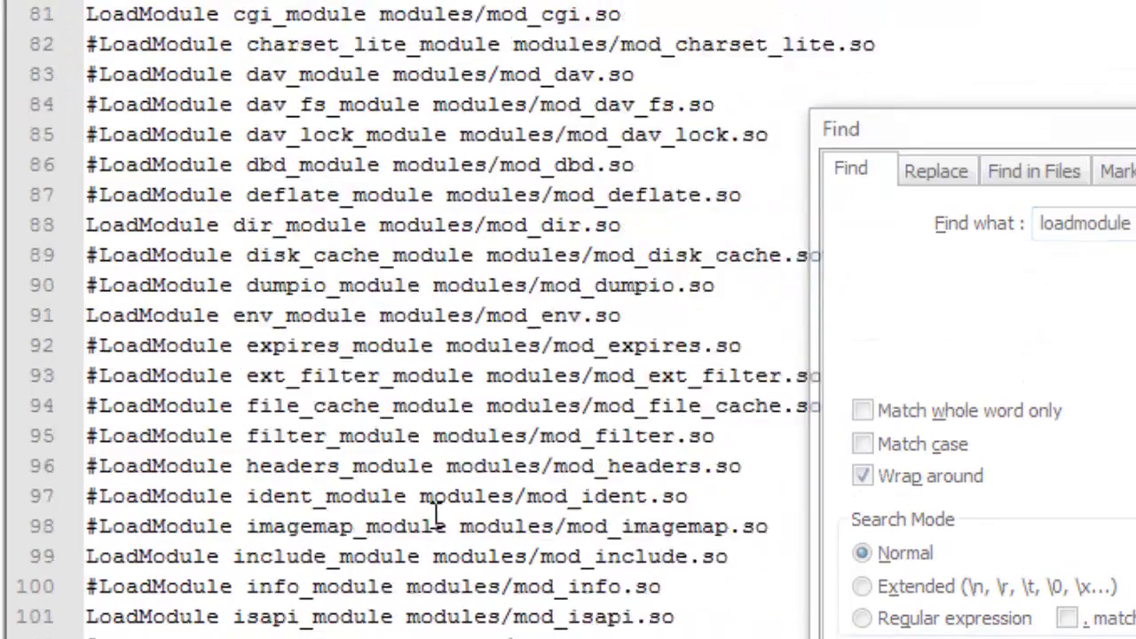
{"action": "scroll", "coordinate": [435, 510], "scroll_direction": "down", "scroll_amount": 9}
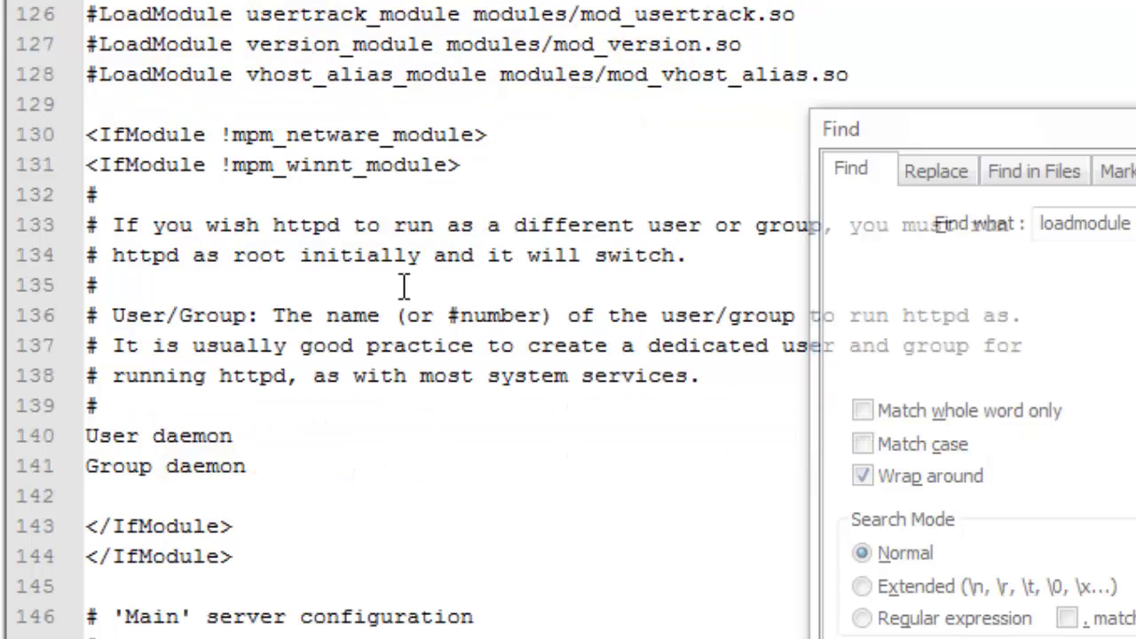
{"action": "left_click", "coordinate": [327, 105]}
{"action": "key", "text": "Return"}
{"action": "key", "text": "Return"}
{"action": "key", "text": "Return"}
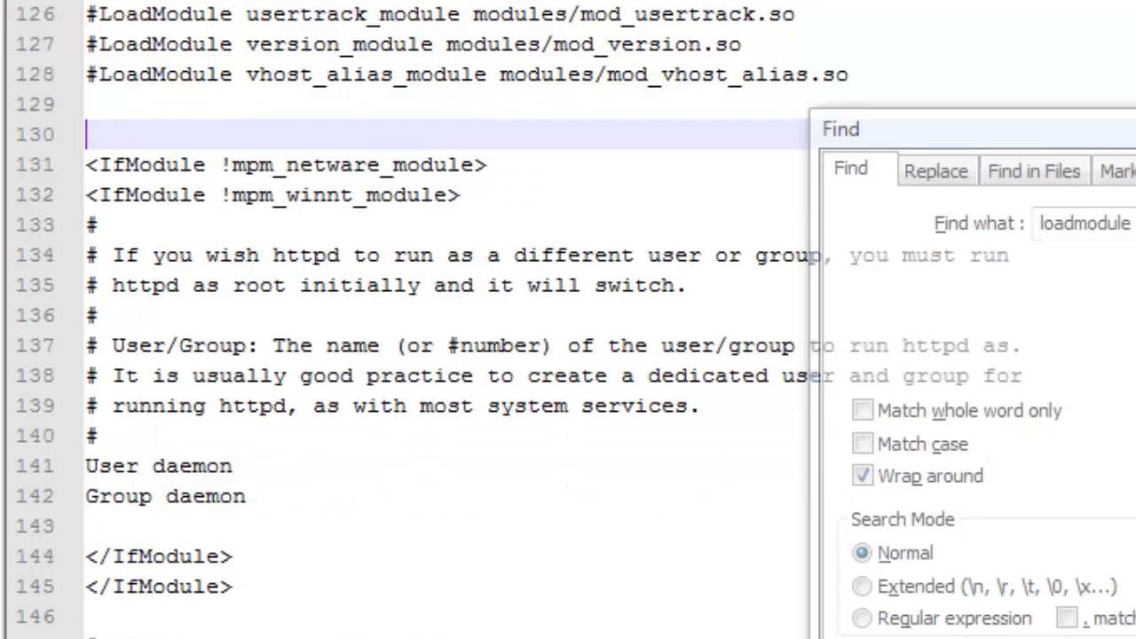
{"action": "key", "text": "Up"}
{"action": "key", "text": "Up"}
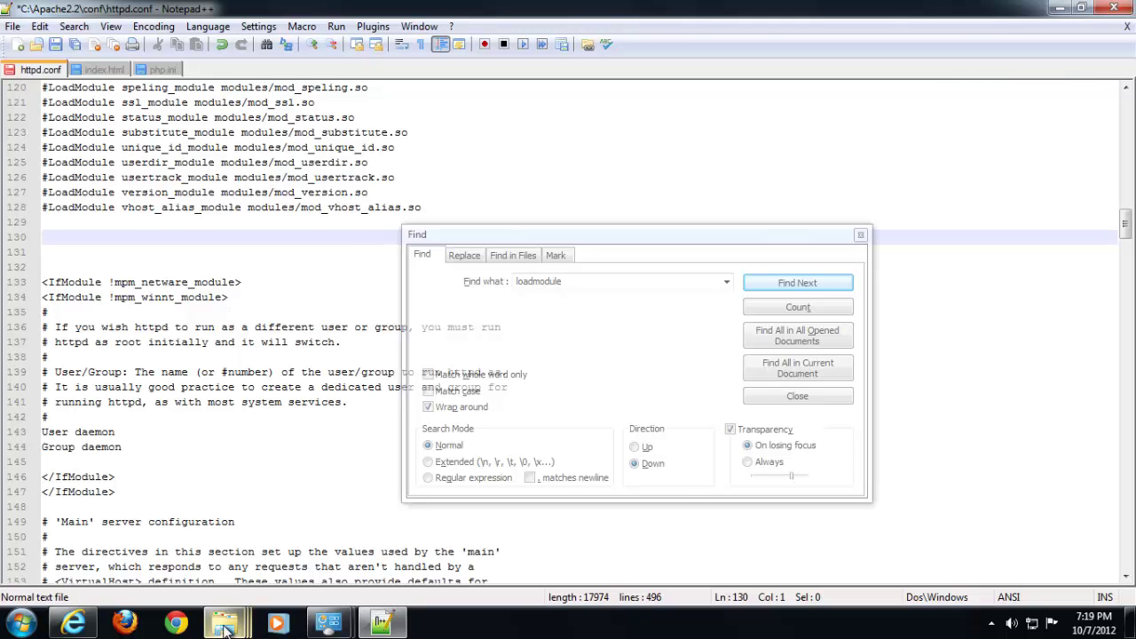
Browse from Local Disk (C:) into Installers\PHP and select php_manual_en.chm
{"action": "mouse_move", "coordinate": [235, 629]}
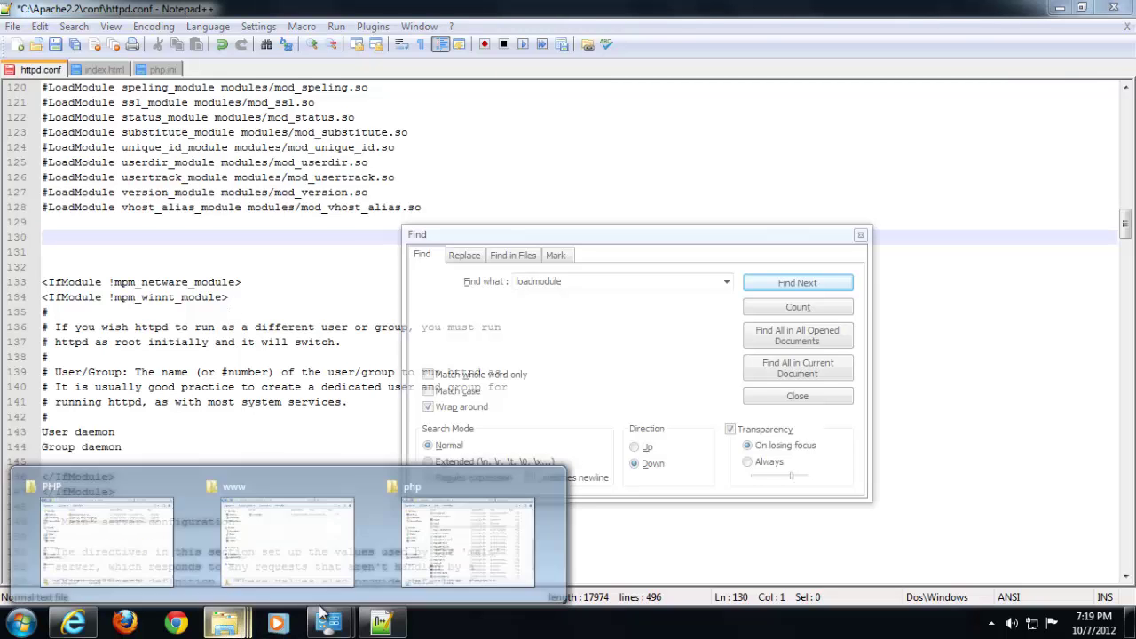
{"action": "left_click", "coordinate": [485, 538]}
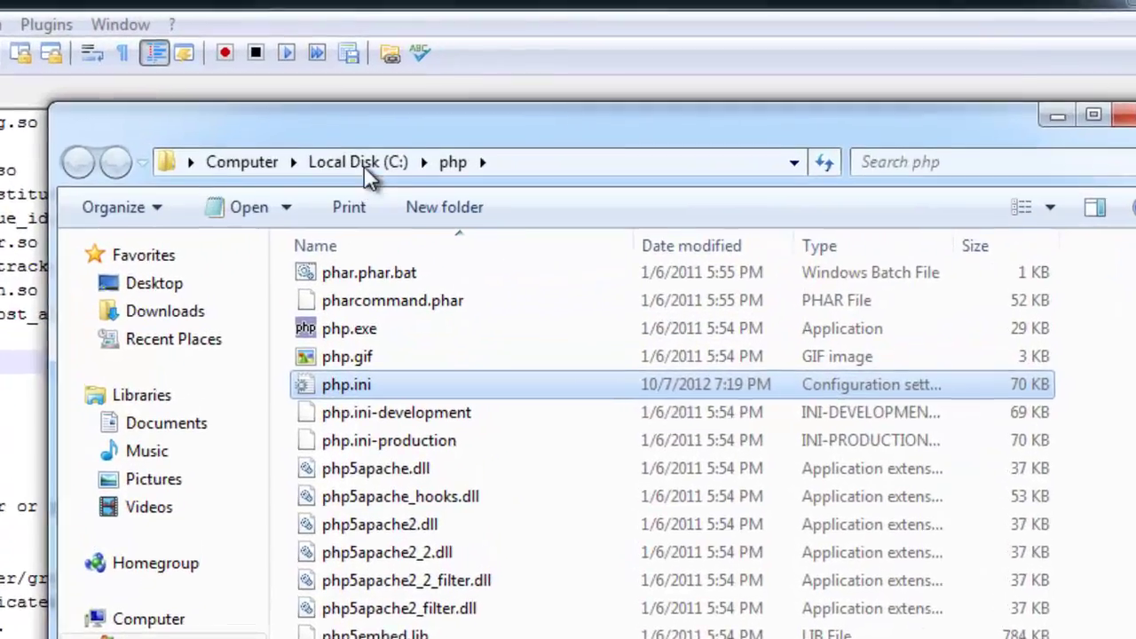
{"action": "left_click", "coordinate": [515, 125]}
{"action": "left_click", "coordinate": [552, 234]}
{"action": "double_click", "coordinate": [316, 371]}
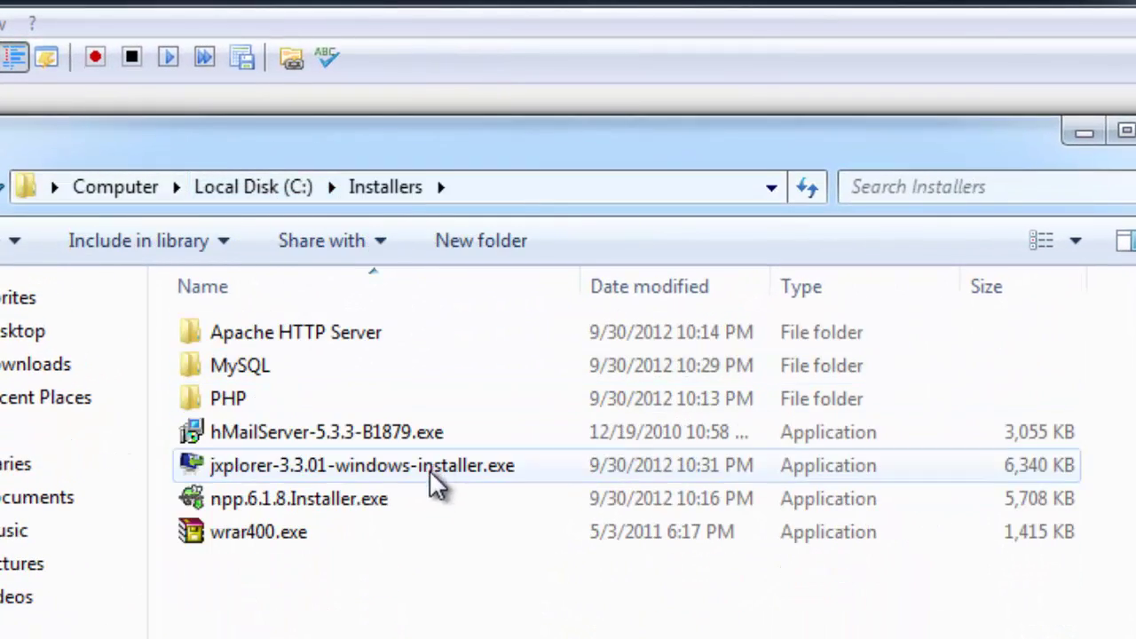
{"action": "double_click", "coordinate": [355, 410]}
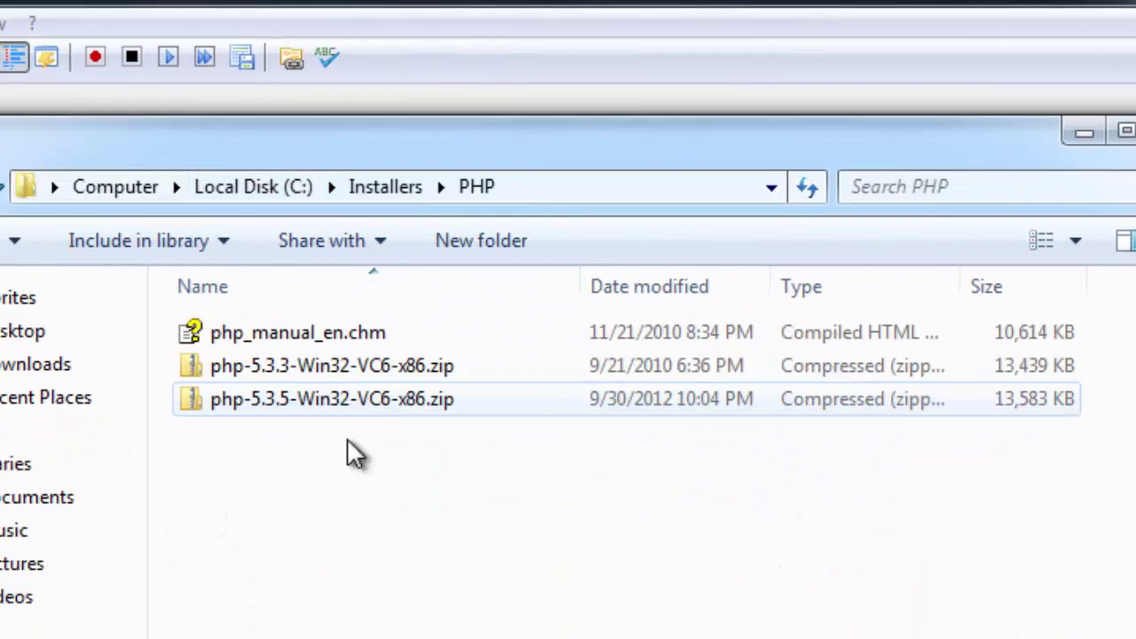
{"action": "left_click", "coordinate": [349, 334]}
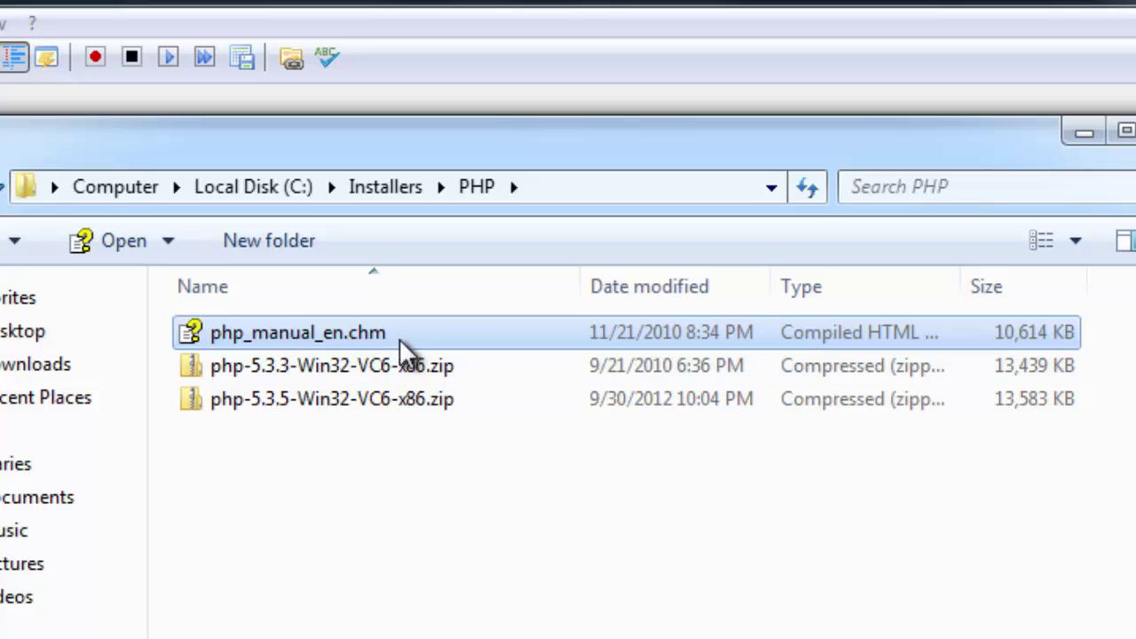
Open the PHP manual at Installation on Windows systems > Apache 2.x on Microsoft Windows
{"action": "double_click", "coordinate": [322, 337]}
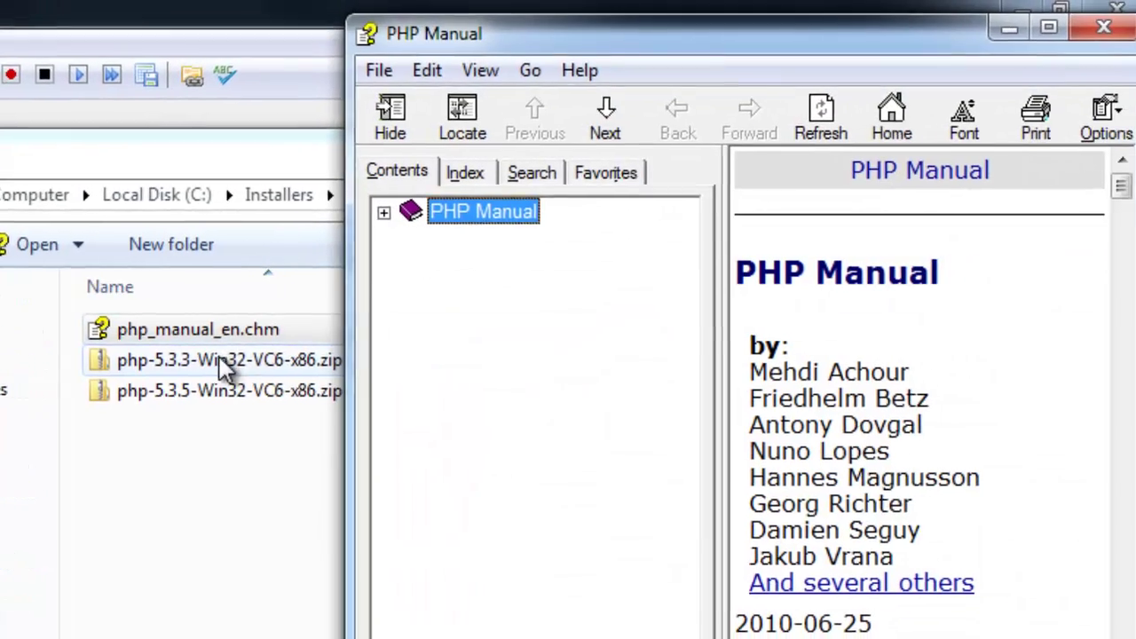
{"action": "left_click_drag", "start_coordinate": [563, 40], "coordinate": [404, 15]}
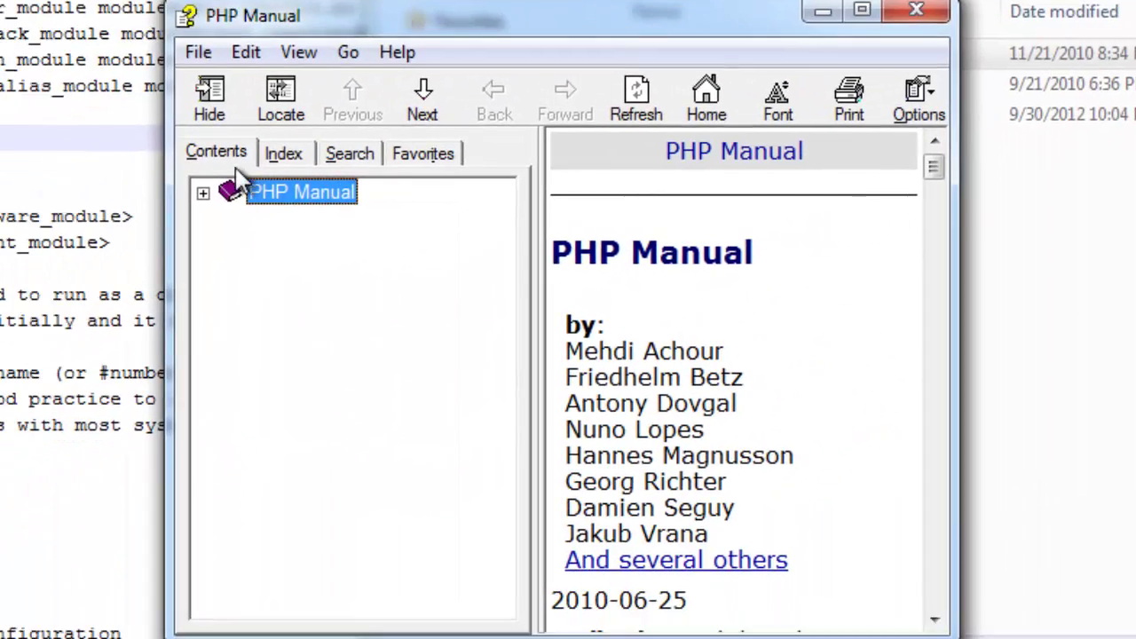
{"action": "left_click", "coordinate": [203, 193]}
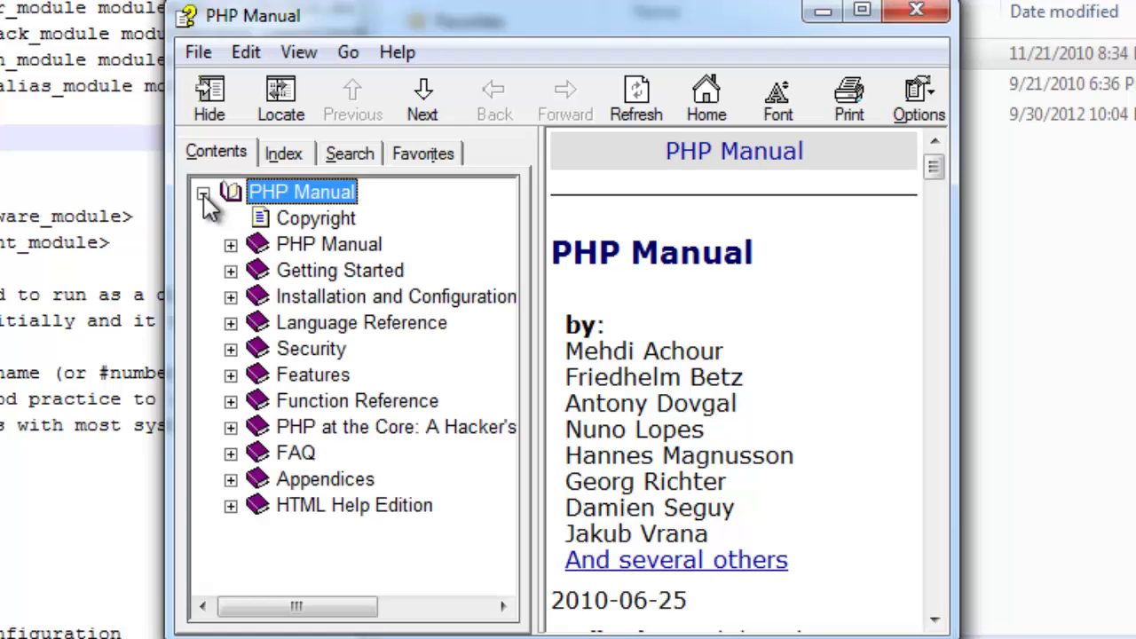
{"action": "left_click", "coordinate": [230, 297]}
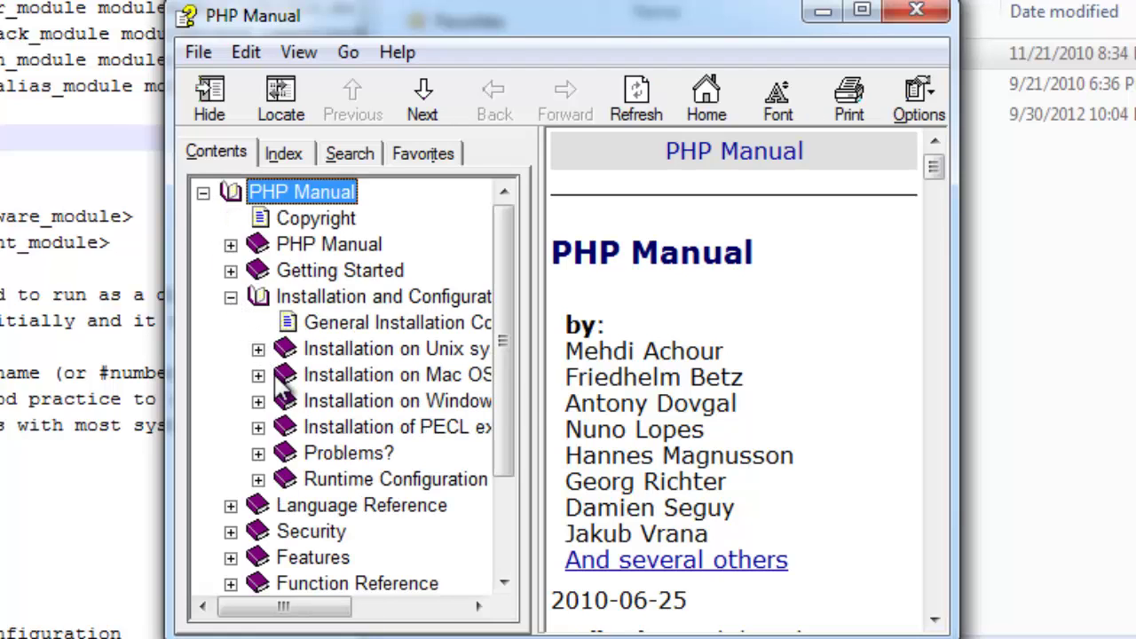
{"action": "left_click", "coordinate": [257, 401]}
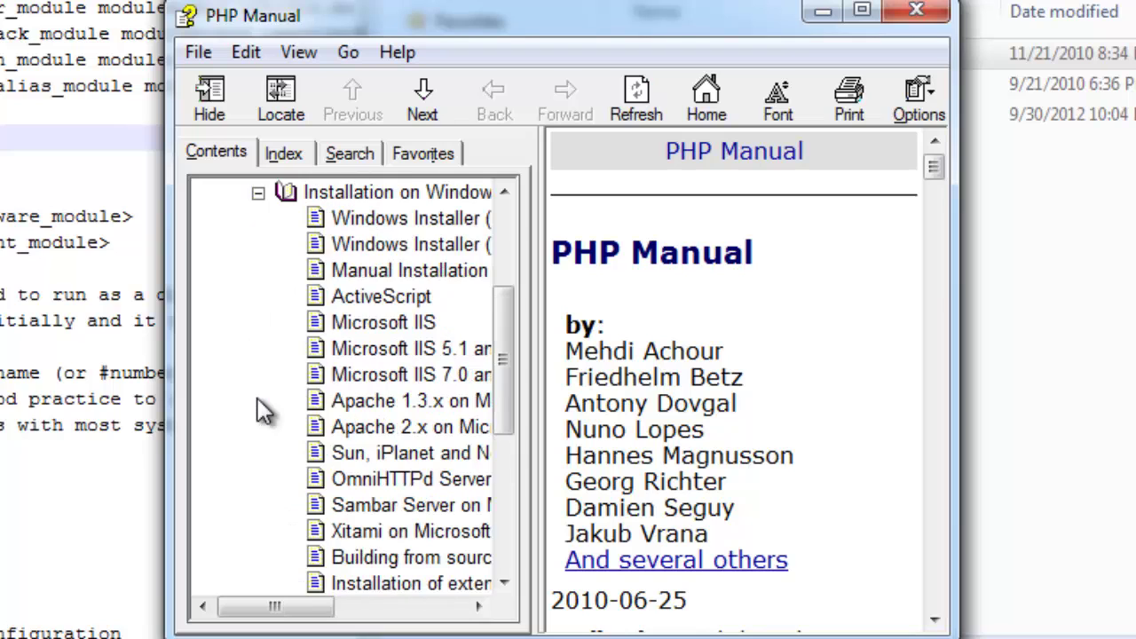
{"action": "left_click", "coordinate": [413, 428]}
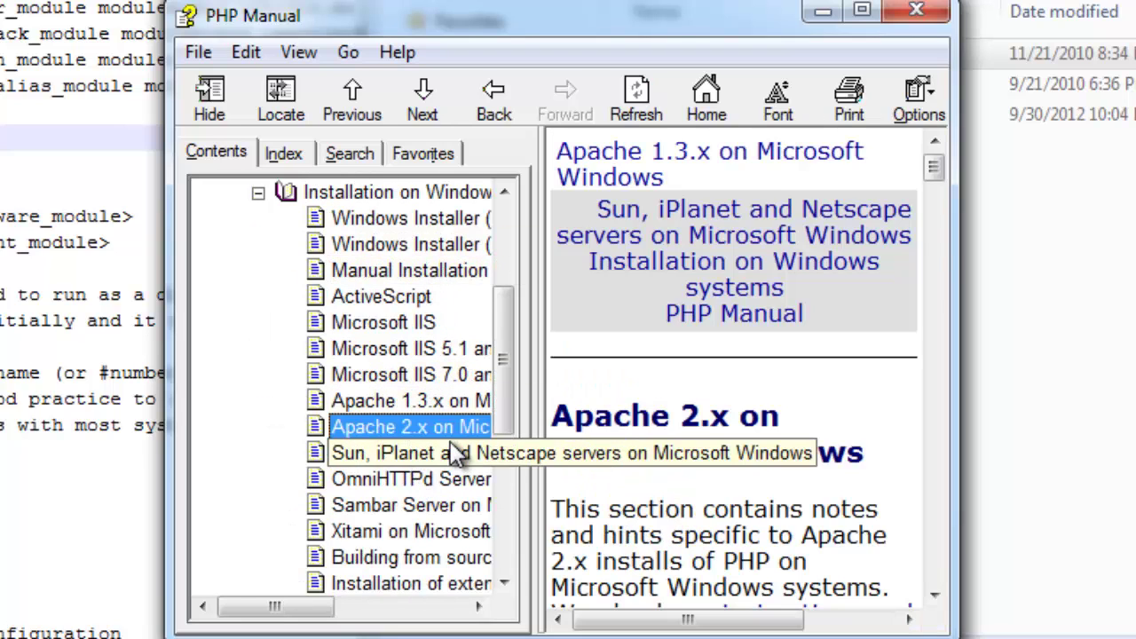
Scroll down the page and select the example LoadModule, AddHandler and PHPIniDir lines
{"action": "left_click_drag", "start_coordinate": [952, 332], "coordinate": [1135, 332]}
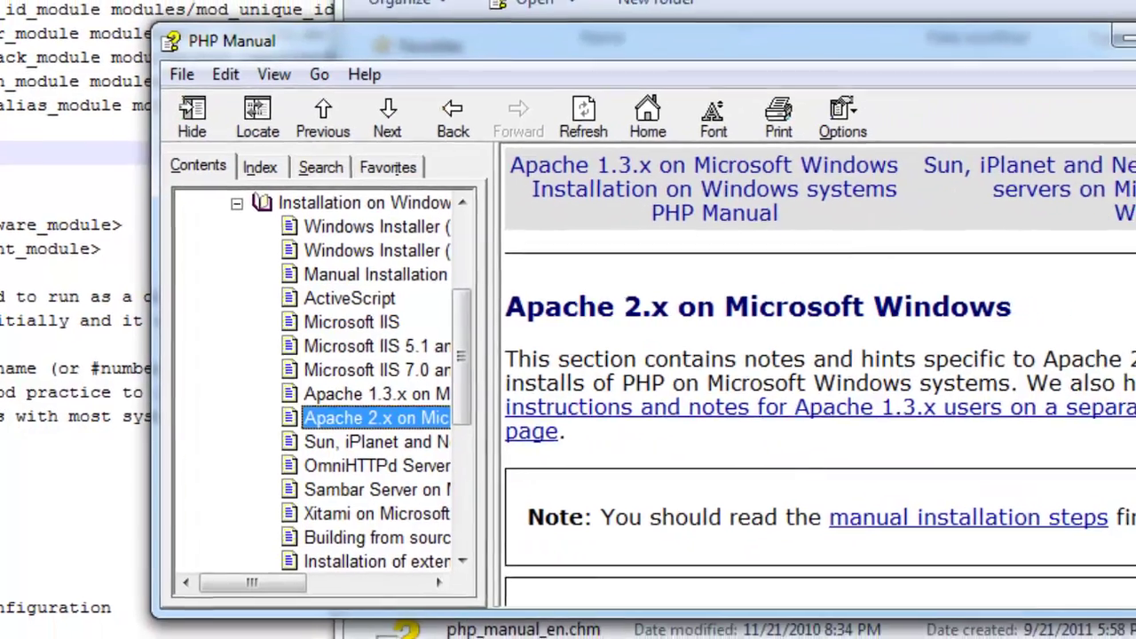
{"action": "scroll", "coordinate": [988, 282], "scroll_direction": "down", "scroll_amount": 1}
{"action": "left_click", "coordinate": [988, 282]}
{"action": "scroll", "coordinate": [985, 310], "scroll_direction": "down", "scroll_amount": 5}
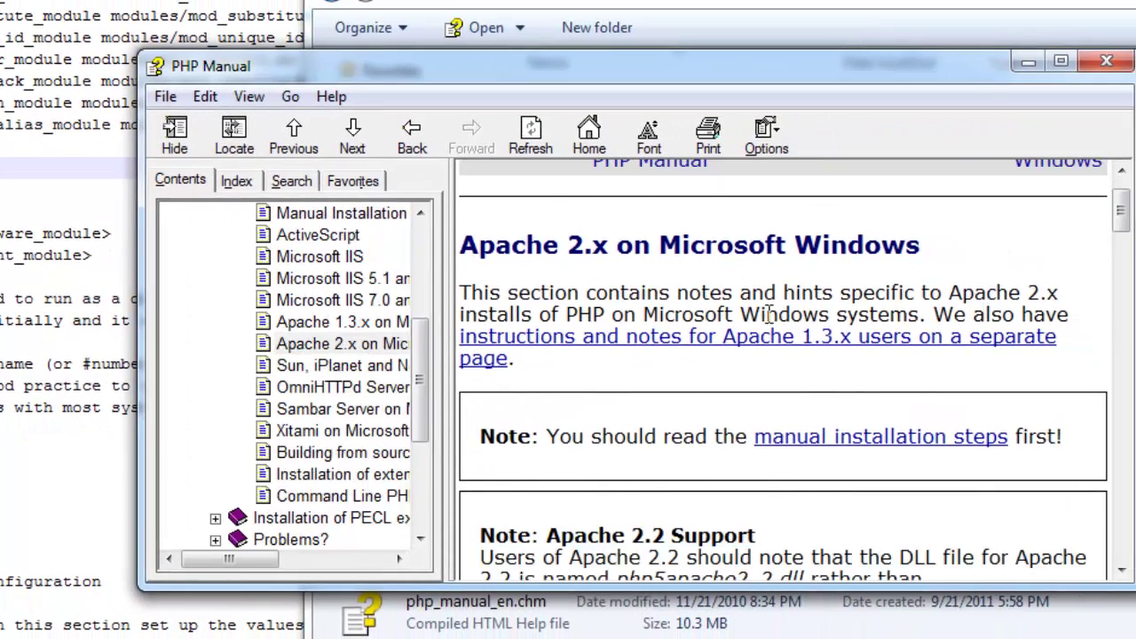
{"action": "scroll", "coordinate": [769, 318], "scroll_direction": "down", "scroll_amount": 1}
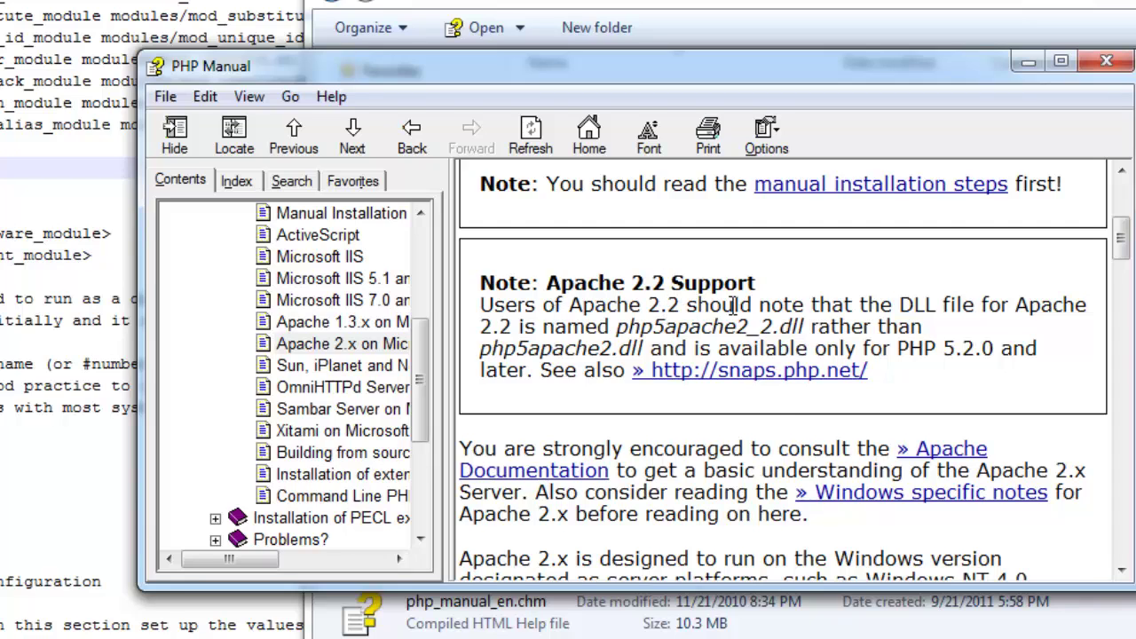
{"action": "scroll", "coordinate": [733, 304], "scroll_direction": "down", "scroll_amount": 1}
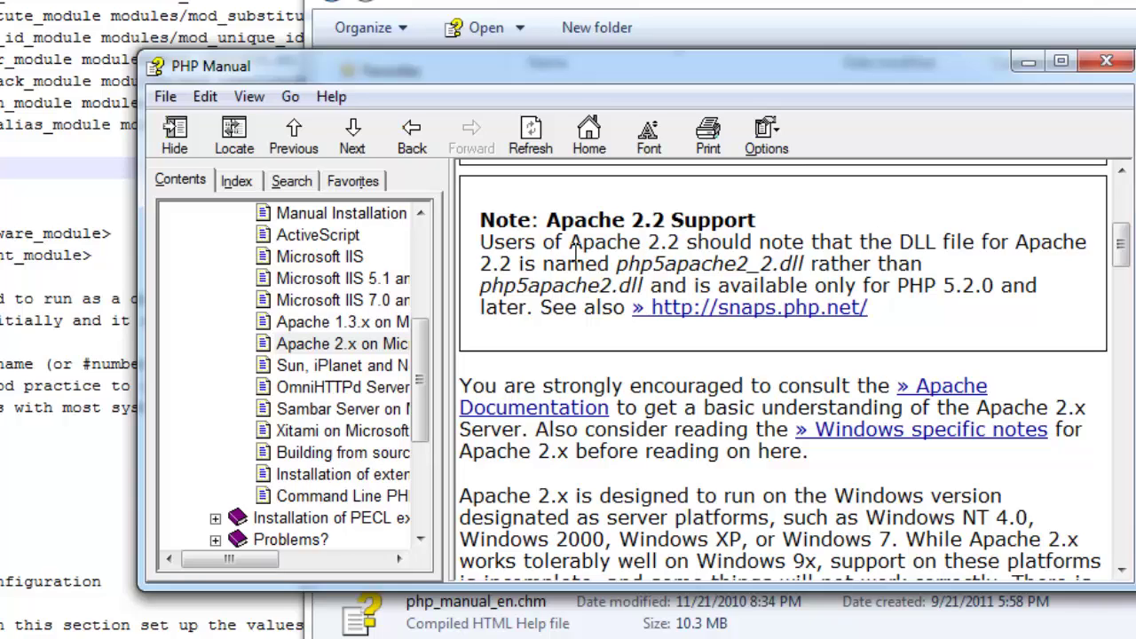
{"action": "left_click_drag", "start_coordinate": [630, 264], "coordinate": [804, 264]}
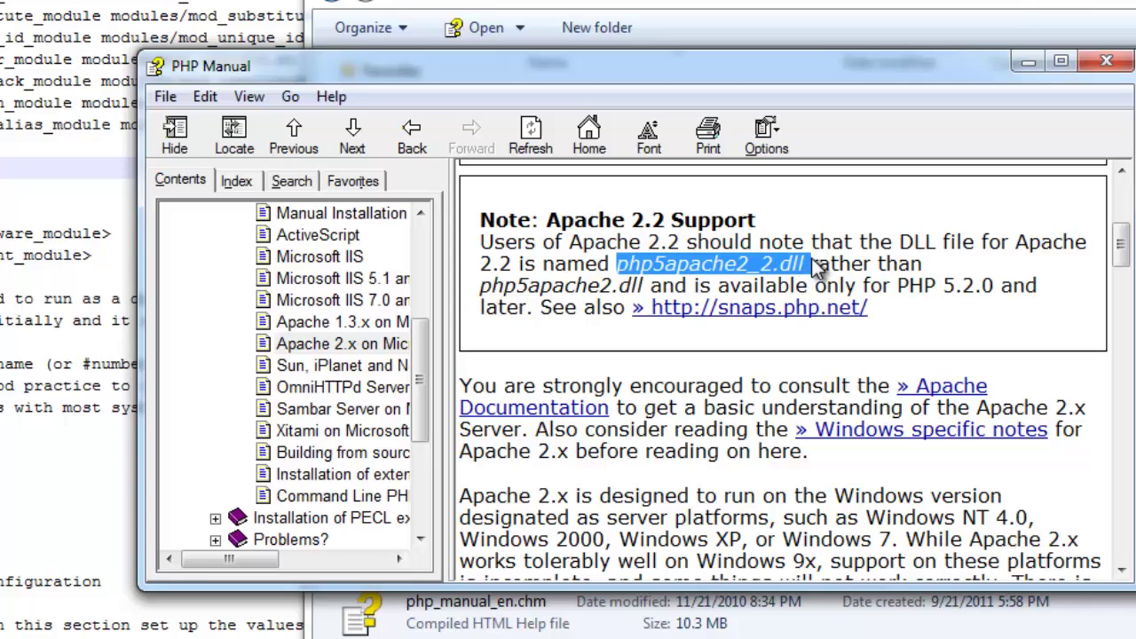
{"action": "left_click", "coordinate": [808, 265]}
{"action": "scroll", "coordinate": [873, 257], "scroll_direction": "down", "scroll_amount": 15}
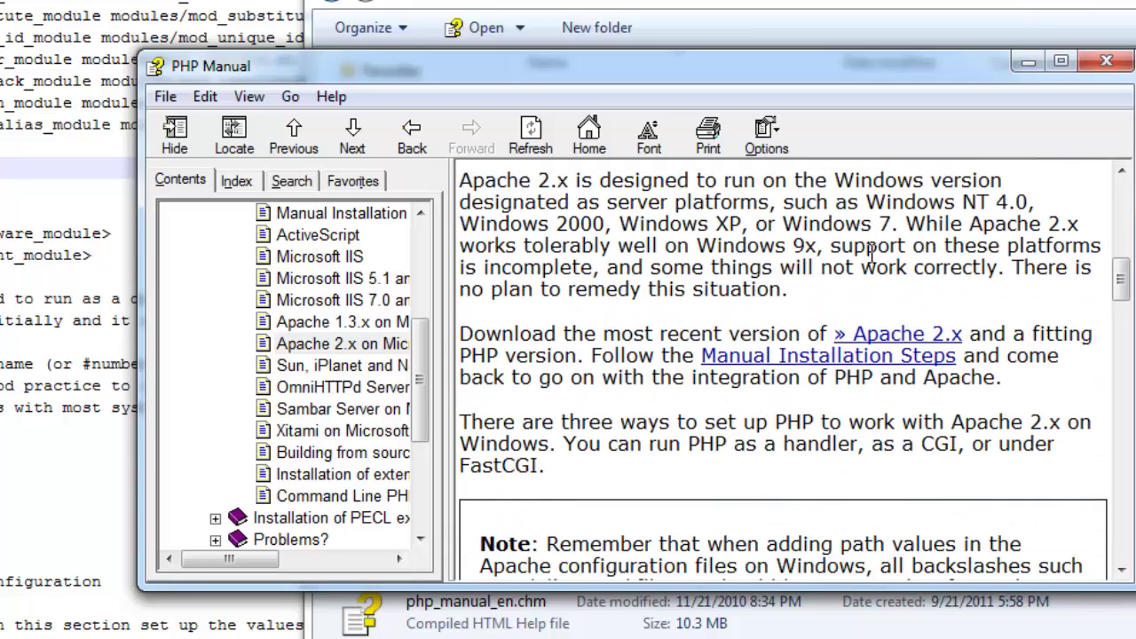
{"action": "scroll", "coordinate": [873, 260], "scroll_direction": "down", "scroll_amount": 5}
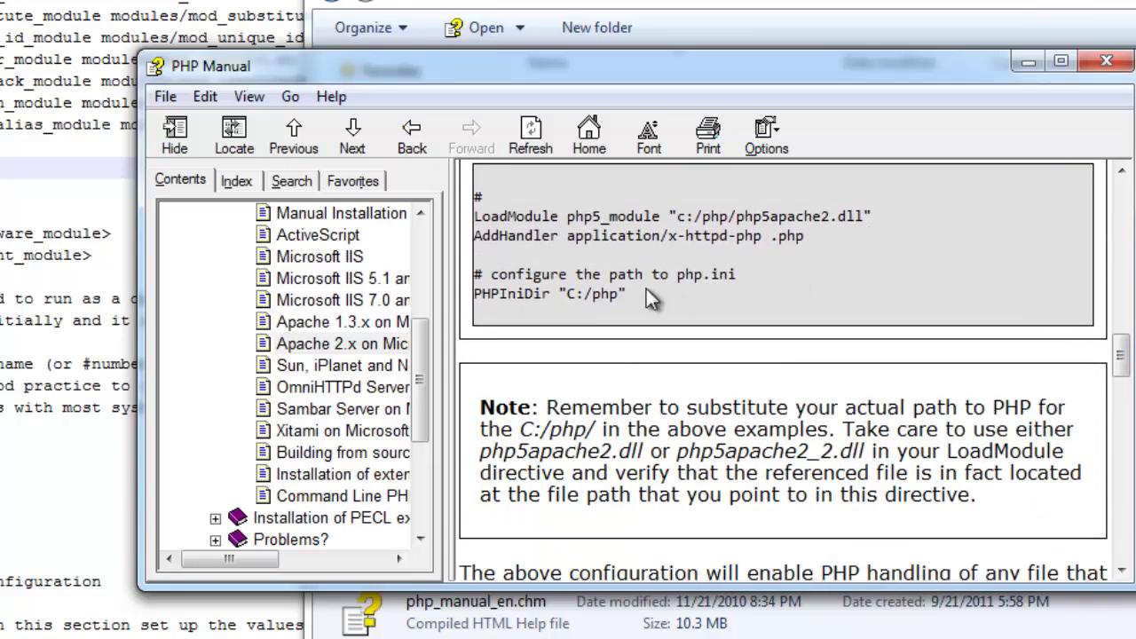
{"action": "left_click_drag", "start_coordinate": [627, 294], "coordinate": [485, 196]}
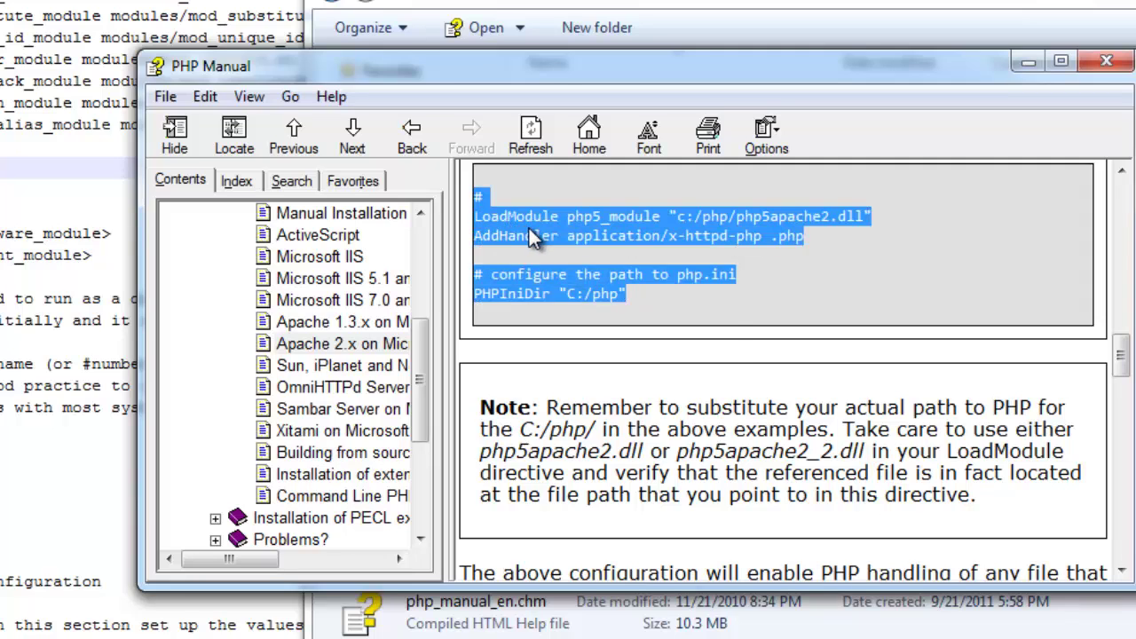
Copy the selected example lines from the manual and paste them at line 130 of httpd.conf
{"action": "right_click", "coordinate": [528, 228]}
{"action": "left_click", "coordinate": [582, 270]}
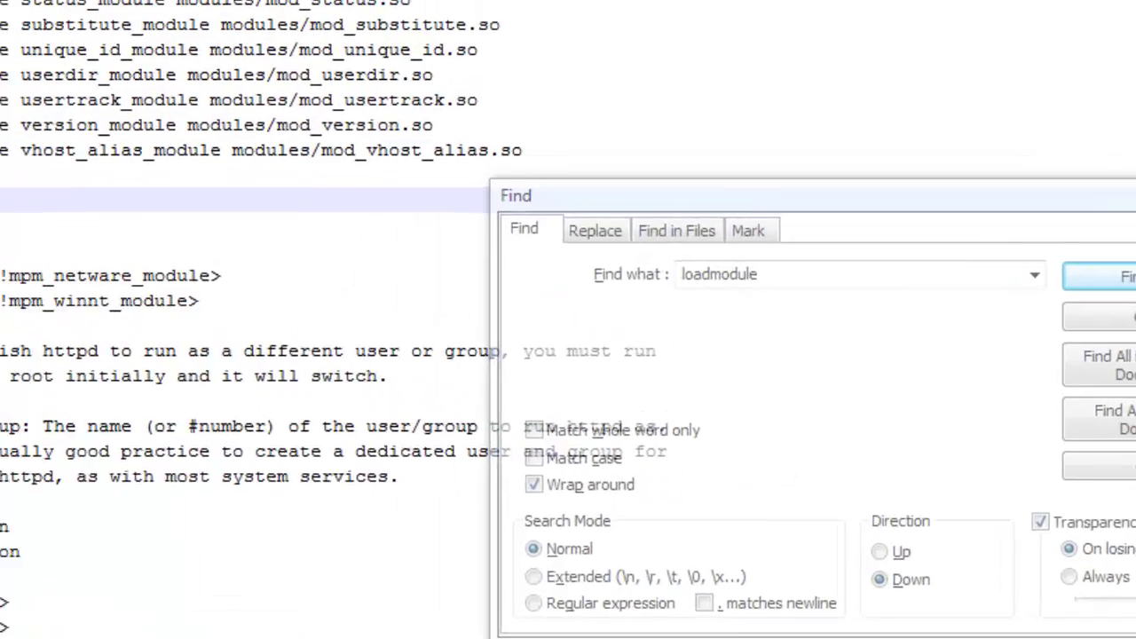
{"action": "right_click", "coordinate": [132, 275]}
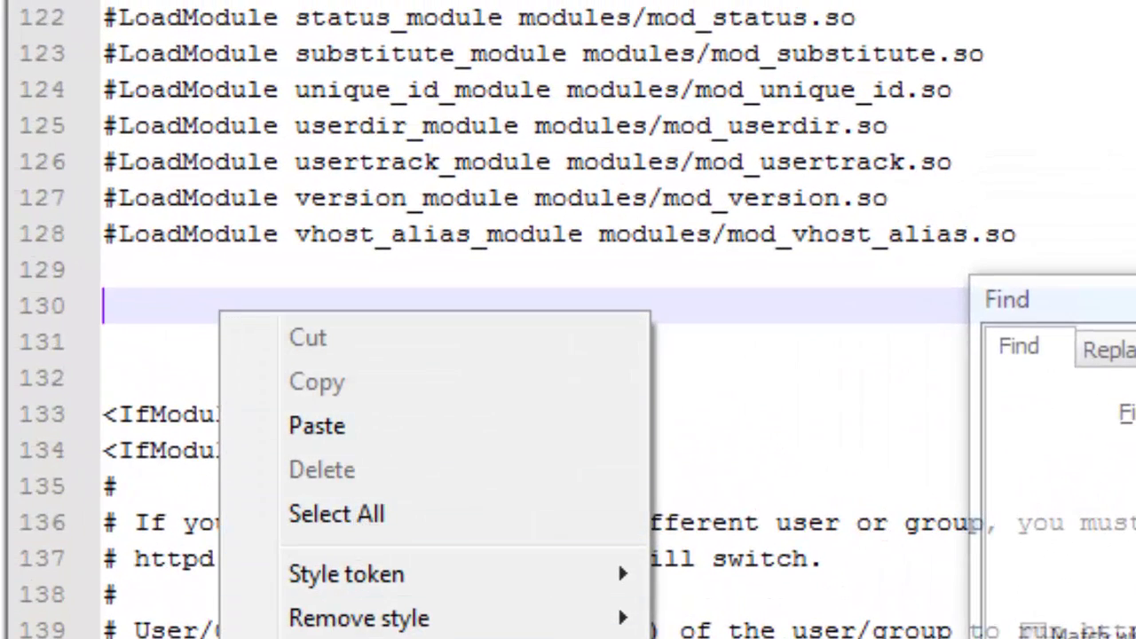
{"action": "left_click", "coordinate": [367, 428]}
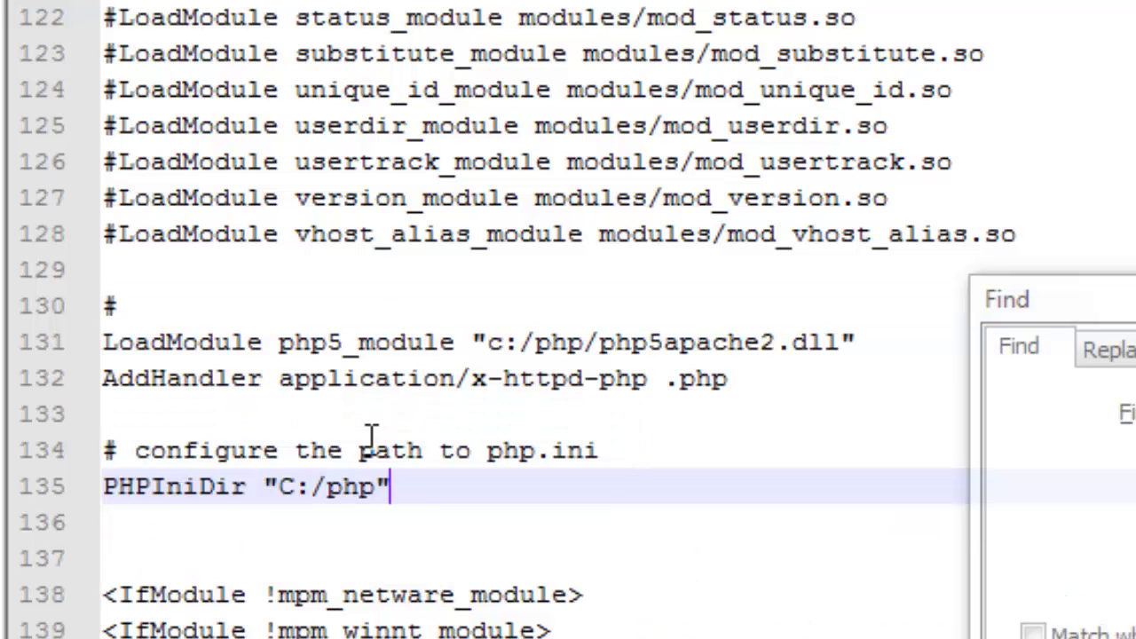
Change php5apache2.dll to php5apache2_2.dll in the pasted LoadModule line
{"action": "left_click", "coordinate": [774, 346]}
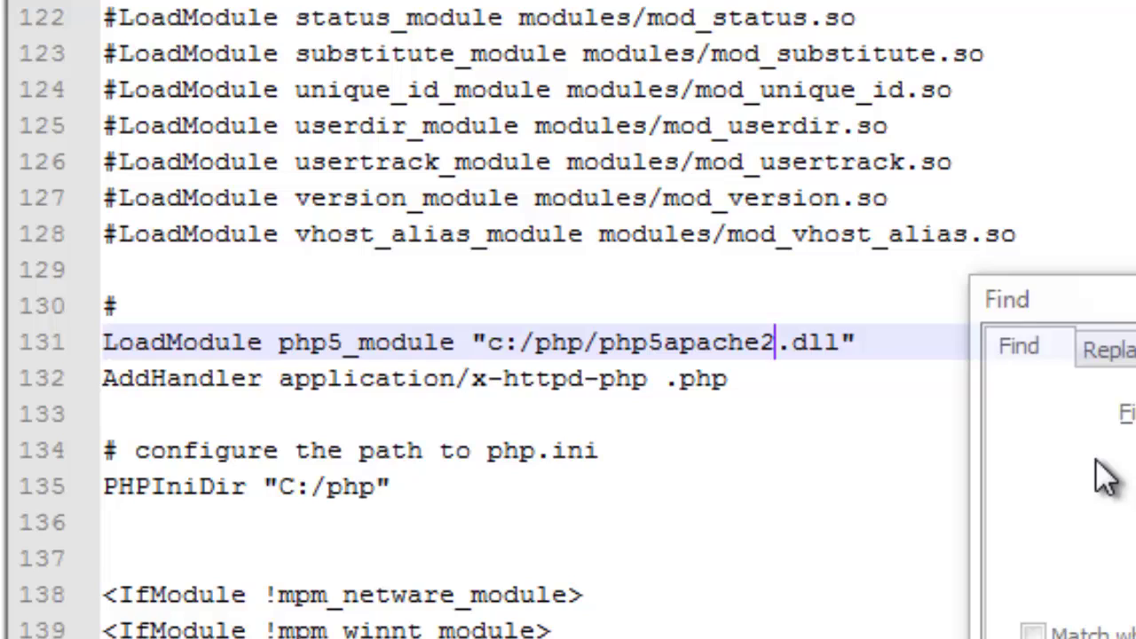
{"action": "type", "text": "_"}
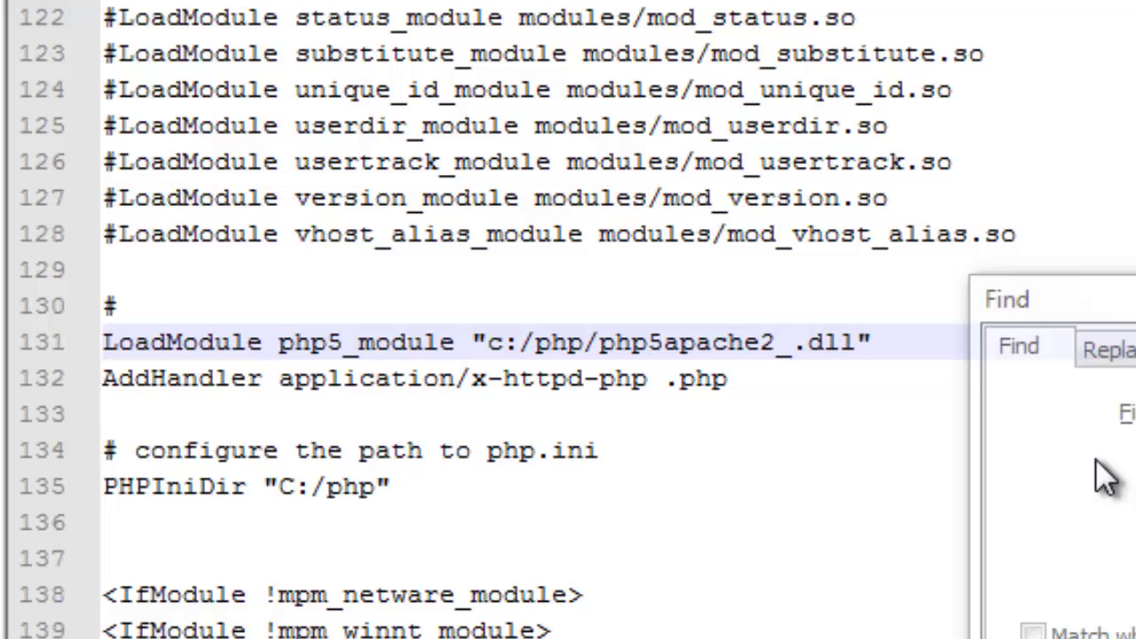
{"action": "type", "text": "2"}
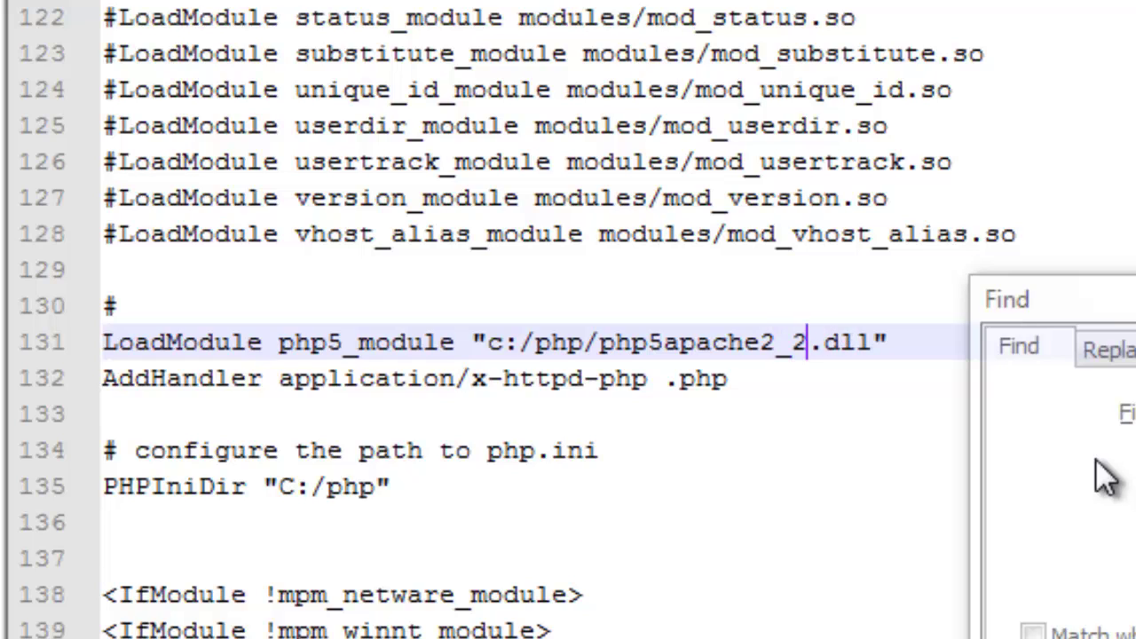
{"action": "left_click", "coordinate": [766, 431]}
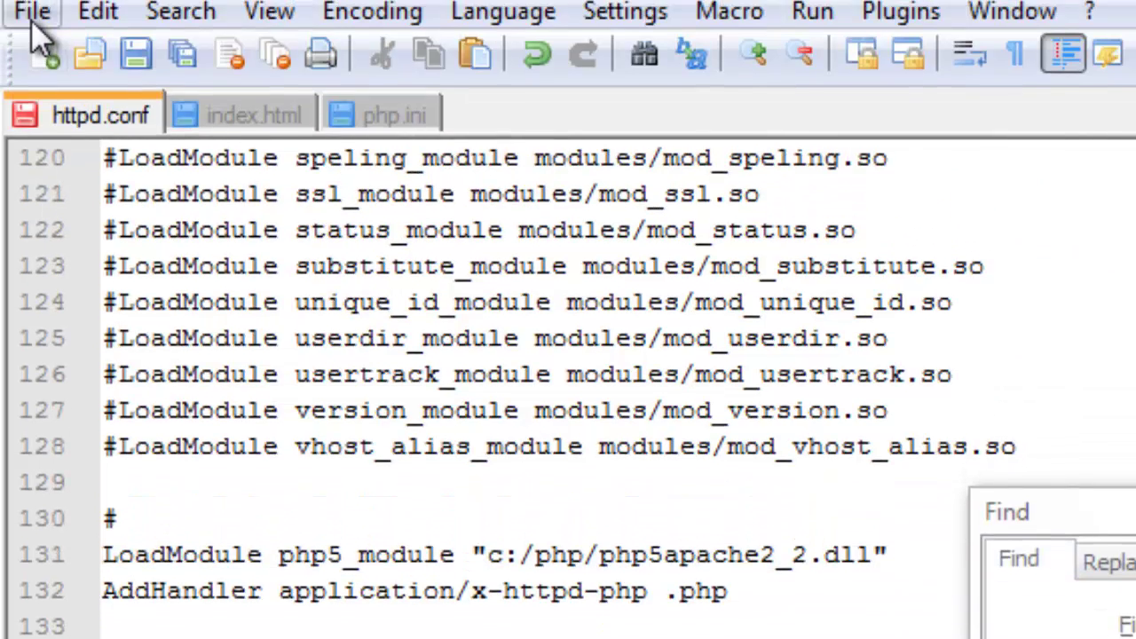
{"action": "left_click", "coordinate": [32, 12]}
Save httpd.conf and stop the Apache2.2 service from Apache Monitor
{"action": "left_click", "coordinate": [111, 193]}
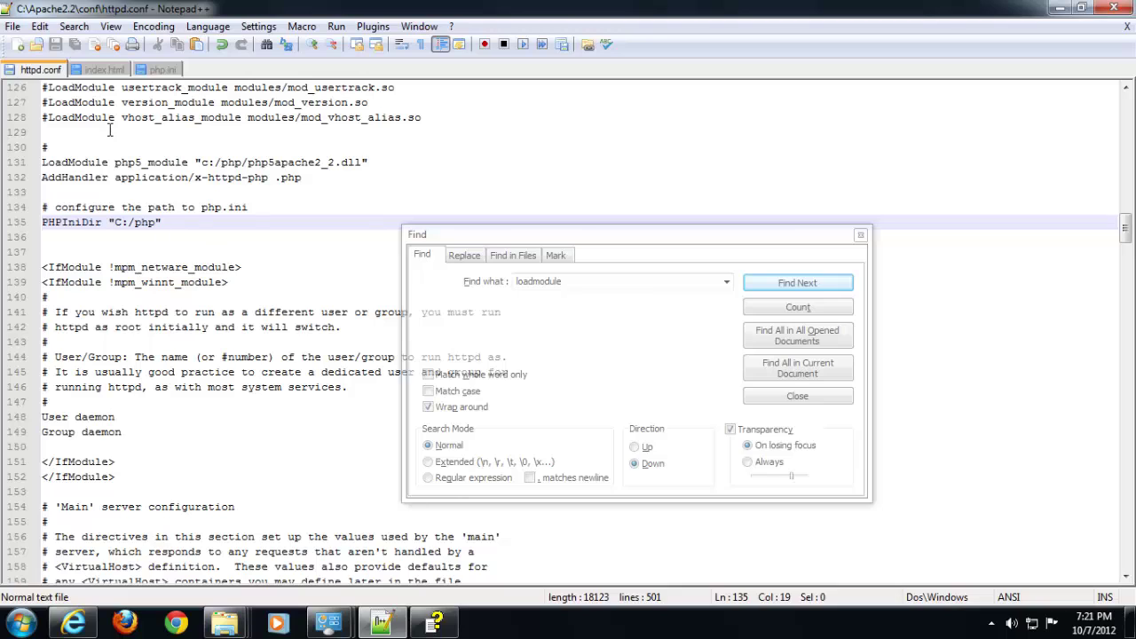
{"action": "left_click", "coordinate": [991, 623]}
{"action": "left_click", "coordinate": [1017, 539]}
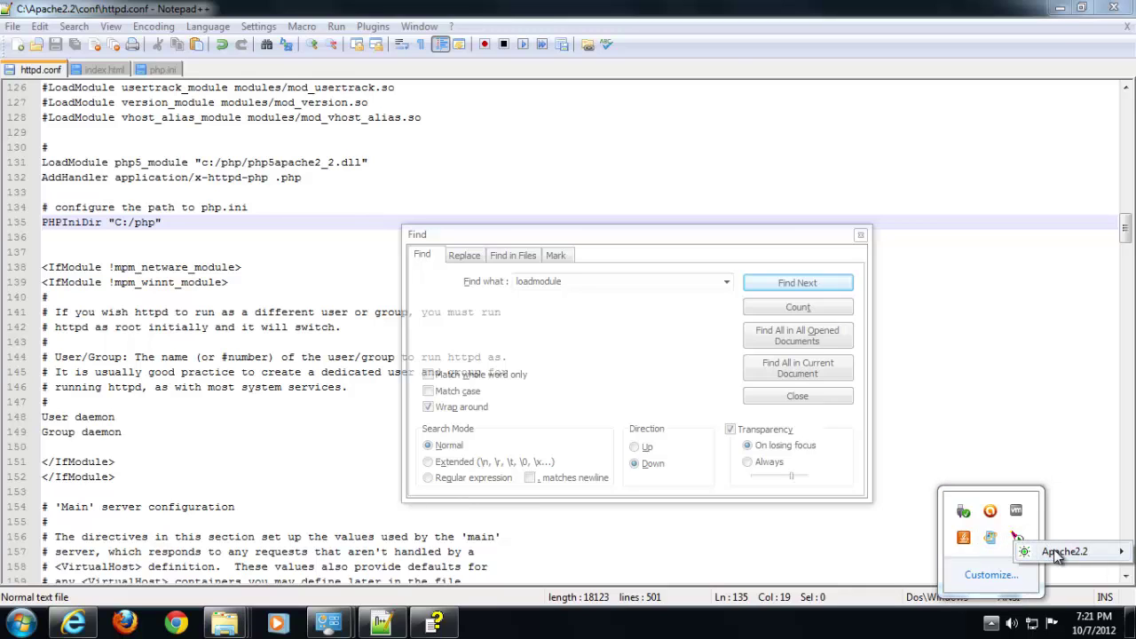
{"action": "mouse_move", "coordinate": [1020, 550]}
{"action": "left_click", "coordinate": [974, 570]}
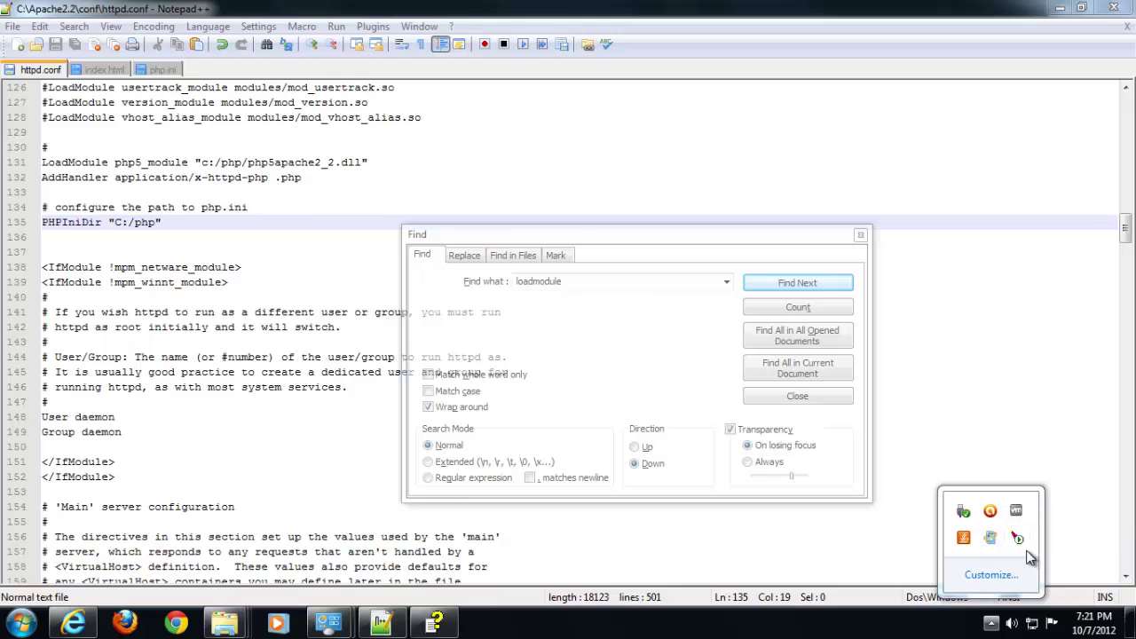
Start the Apache2.2 service again from Apache Monitor
{"action": "left_click", "coordinate": [1018, 538]}
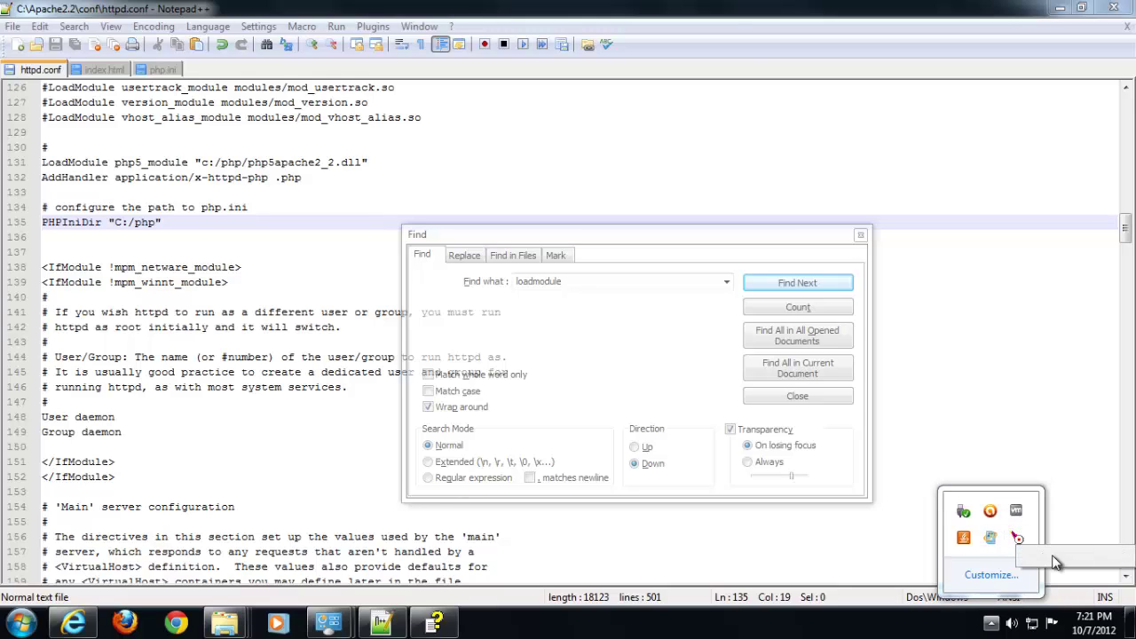
{"action": "mouse_move", "coordinate": [1054, 555]}
{"action": "left_click", "coordinate": [974, 557]}
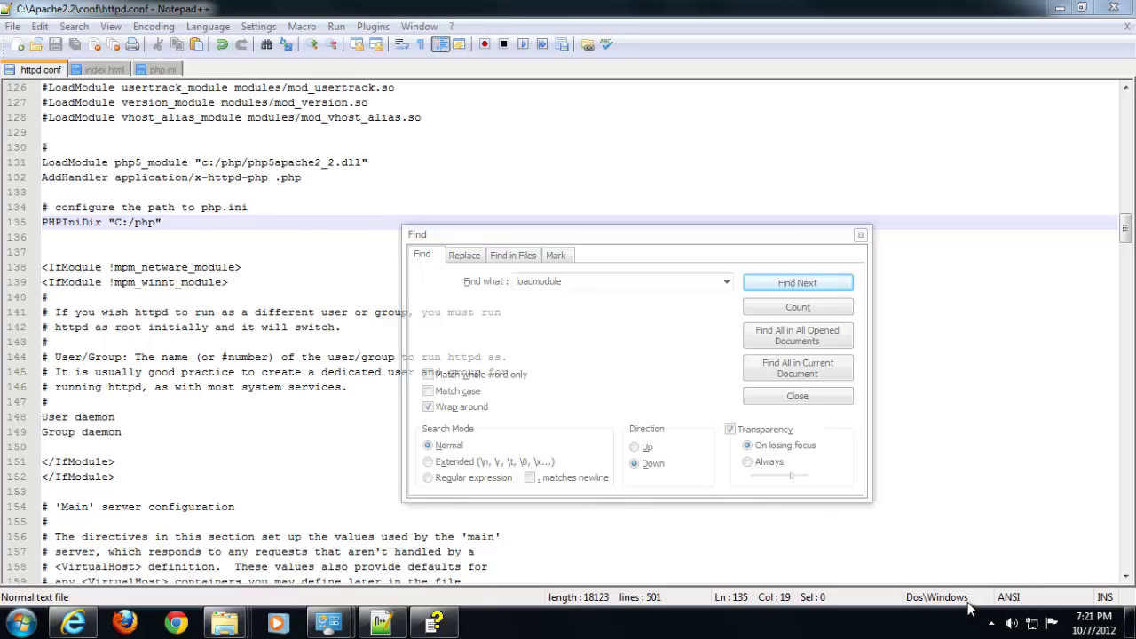
{"action": "left_click", "coordinate": [991, 623]}
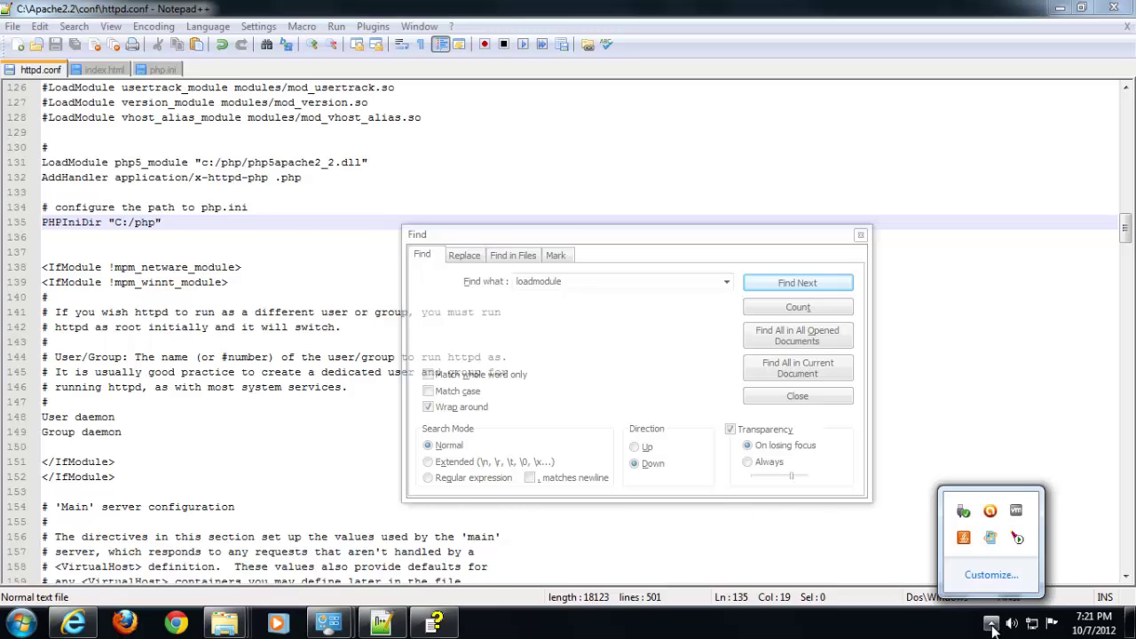
{"action": "left_click", "coordinate": [714, 546]}
{"action": "left_click", "coordinate": [255, 255]}
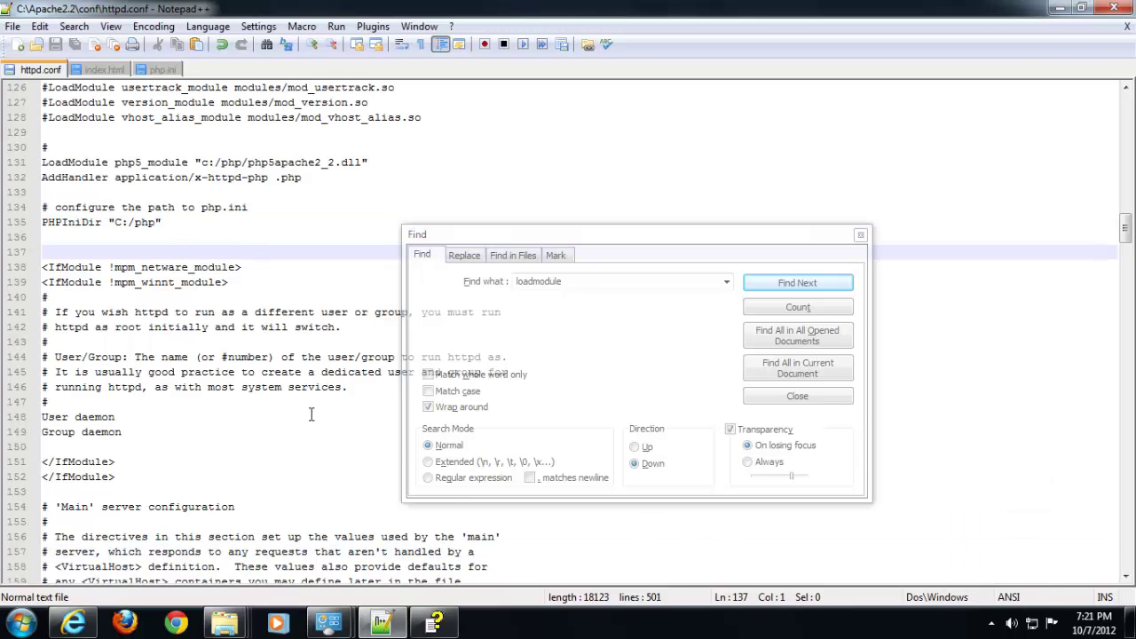
{"action": "left_click", "coordinate": [316, 116]}
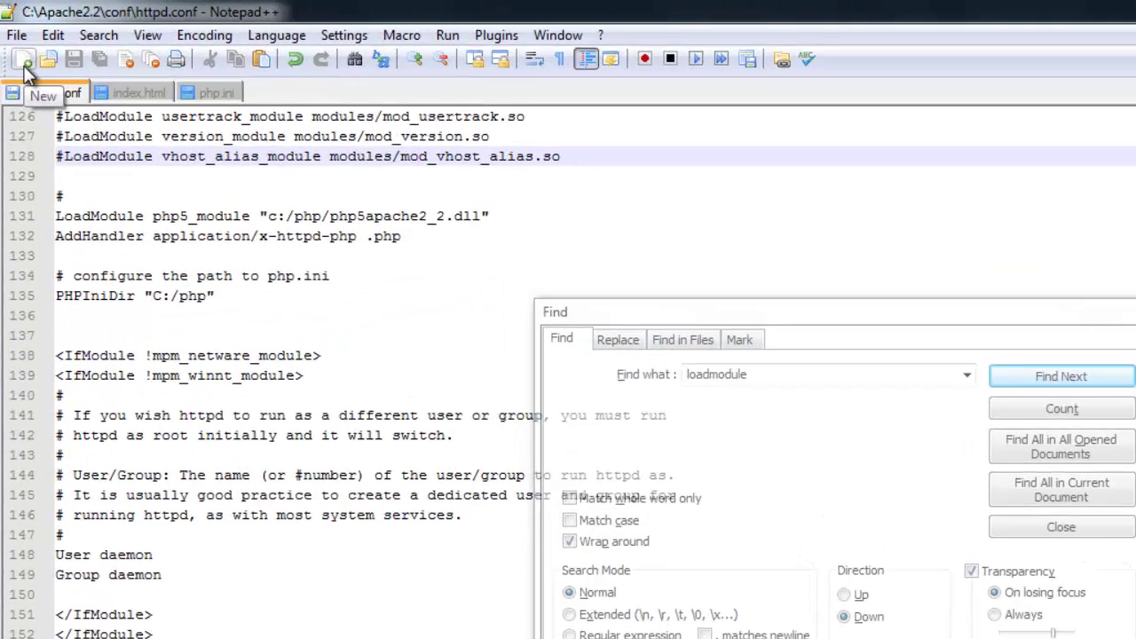
{"action": "left_click", "coordinate": [19, 44]}
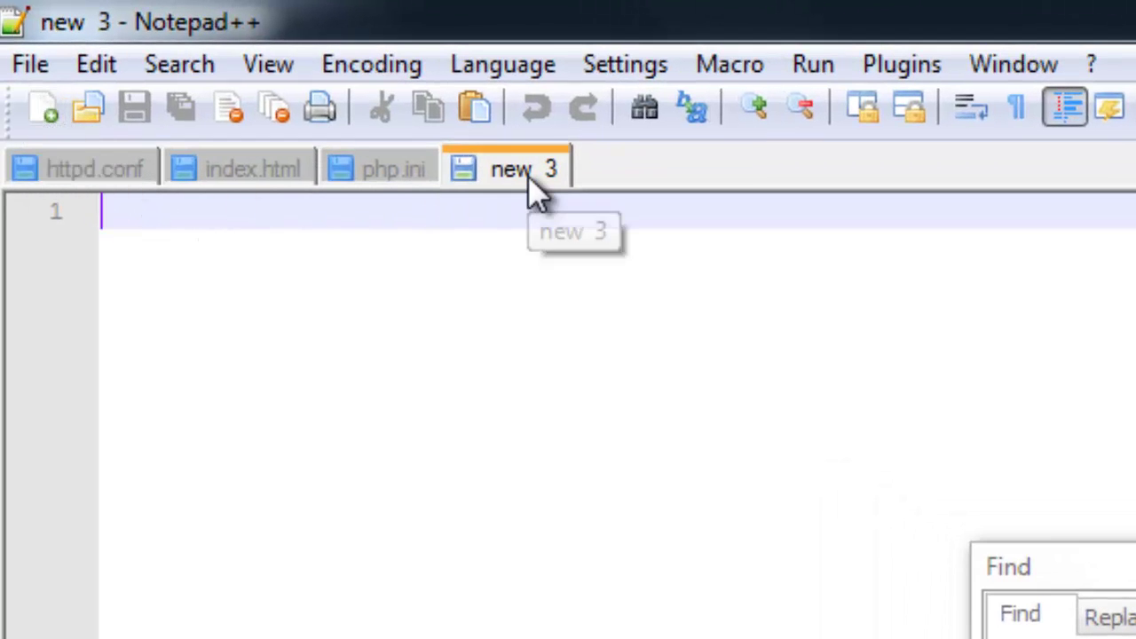
{"action": "left_click", "coordinate": [32, 65]}
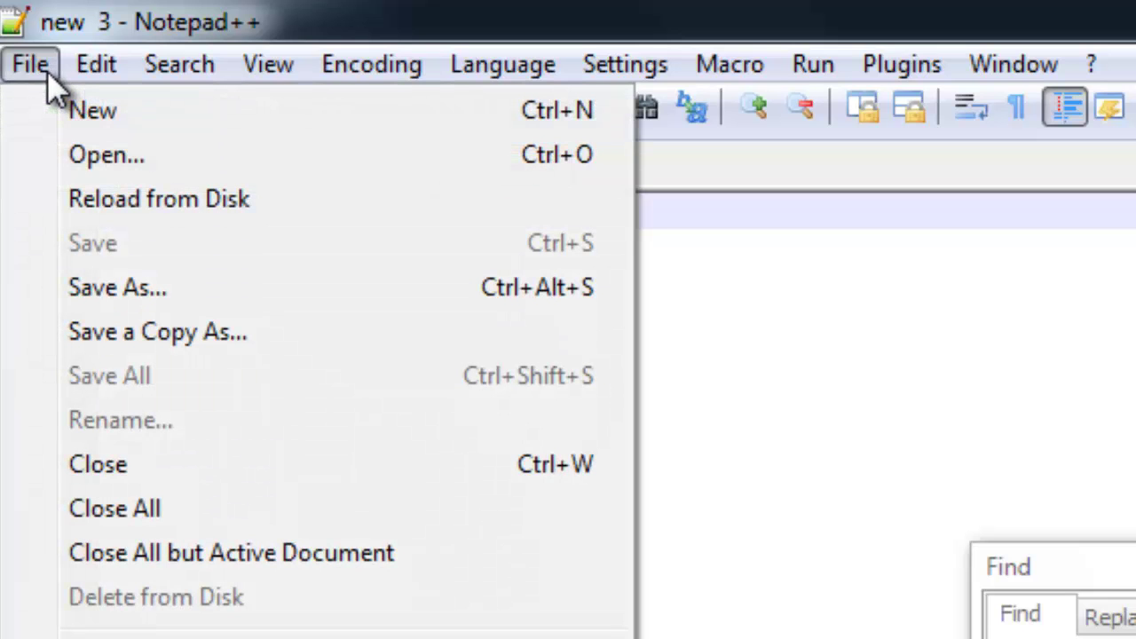
{"action": "left_click", "coordinate": [98, 289]}
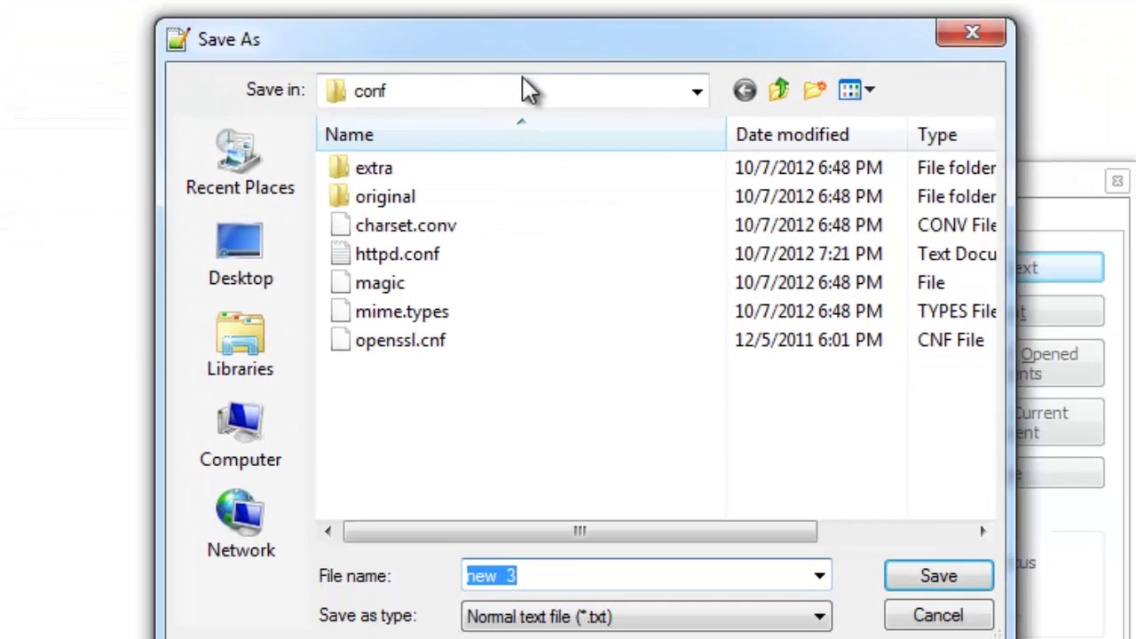
{"action": "left_click", "coordinate": [814, 203]}
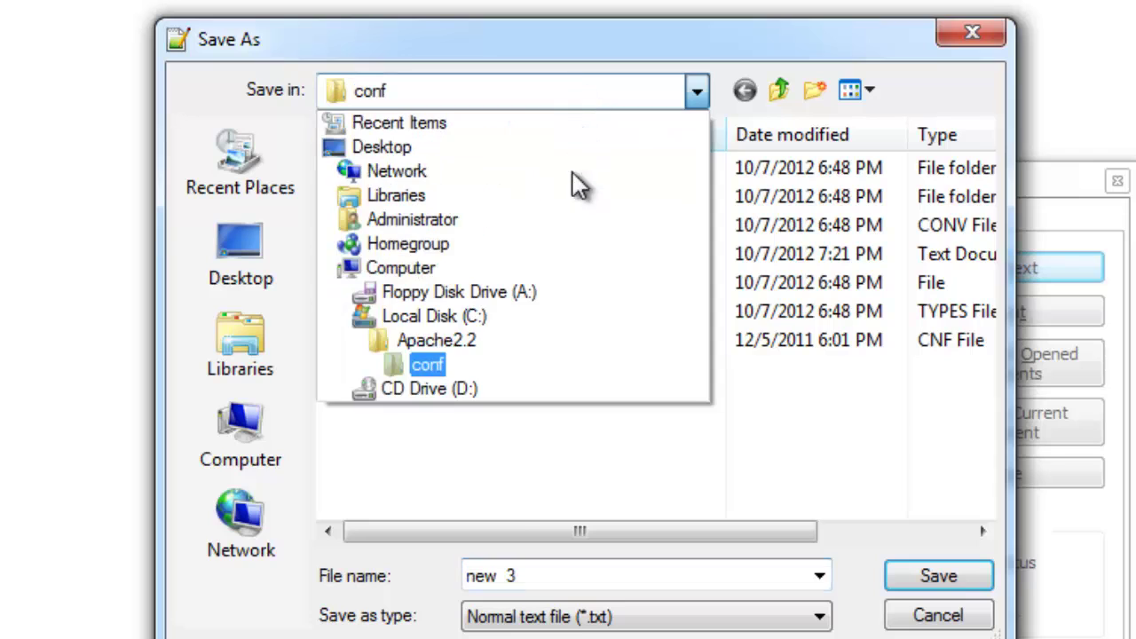
{"action": "left_click", "coordinate": [540, 316]}
{"action": "double_click", "coordinate": [420, 407]}
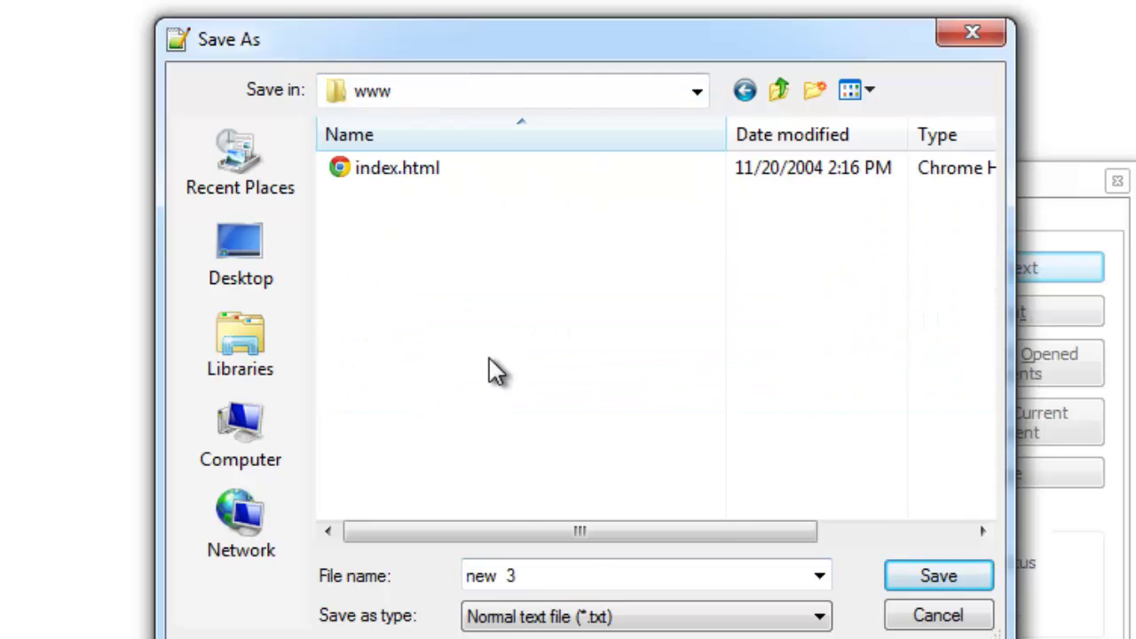
{"action": "double_click", "coordinate": [544, 572]}
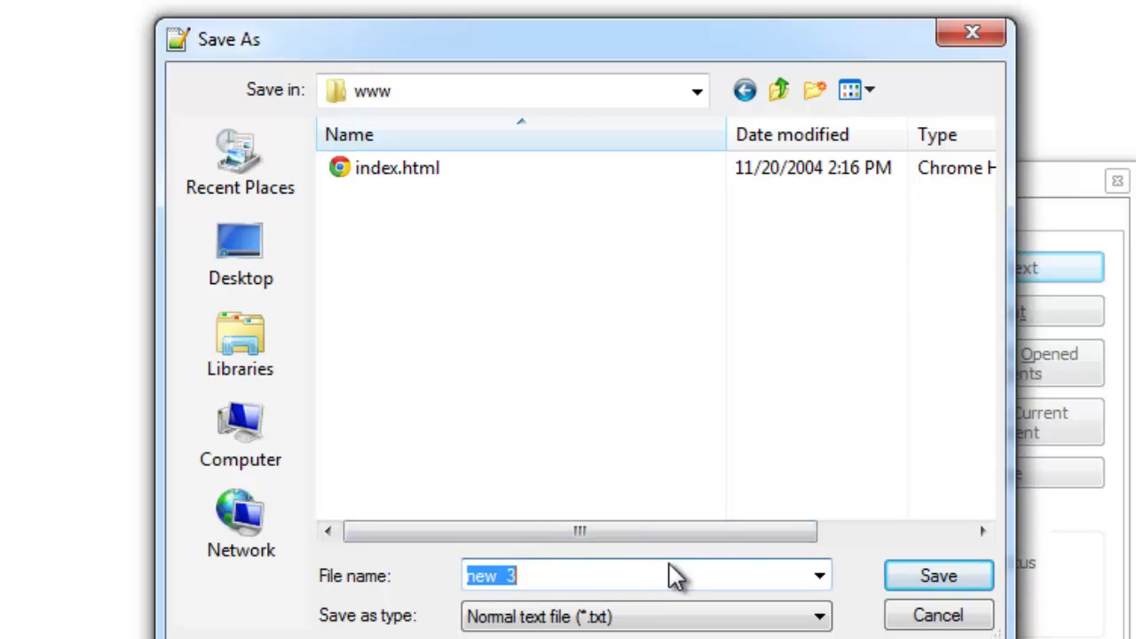
{"action": "type", "text": "testphp.php"}
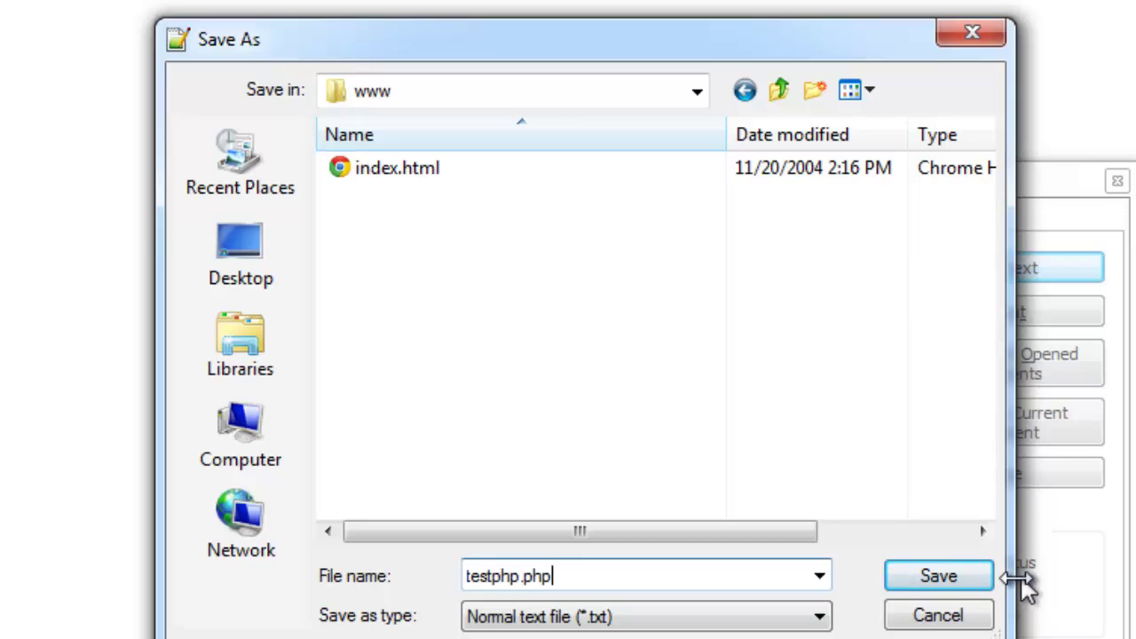
{"action": "left_click", "coordinate": [923, 577]}
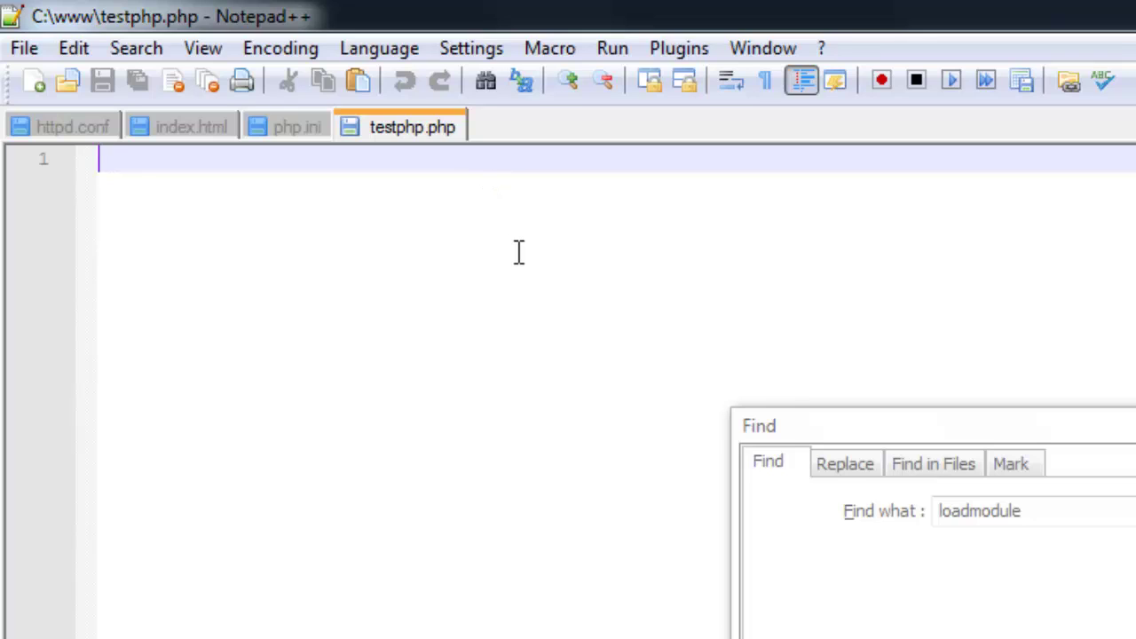
Write <?php, an indented phpinfo(); line and ?> in testphp.php
{"action": "type", "text": "<?"}
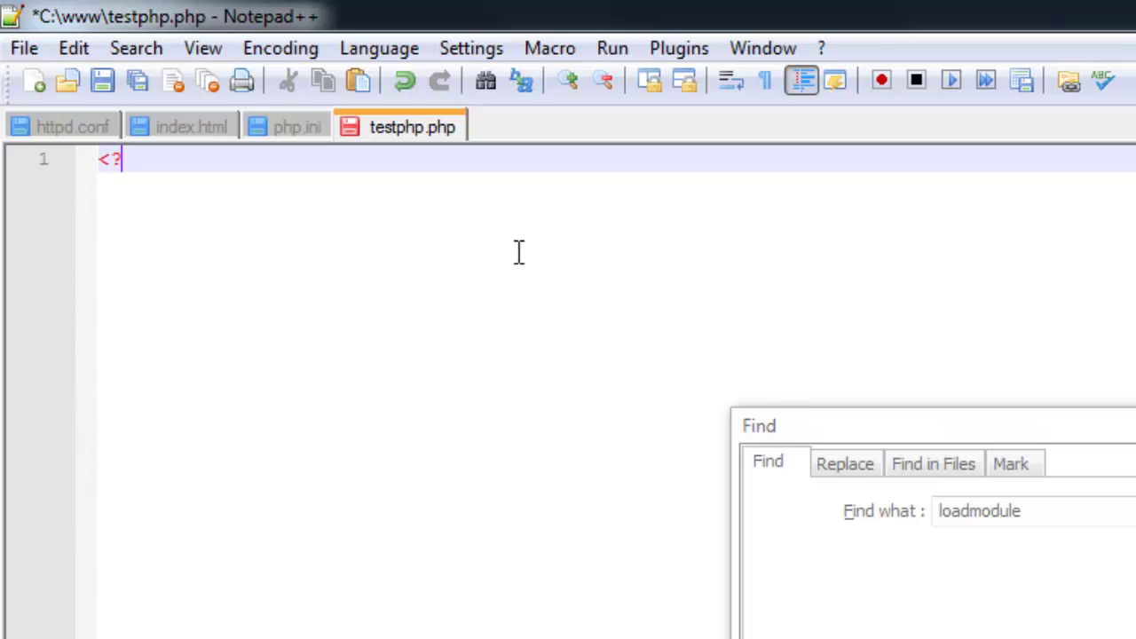
{"action": "type", "text": "php"}
{"action": "key", "text": "Return"}
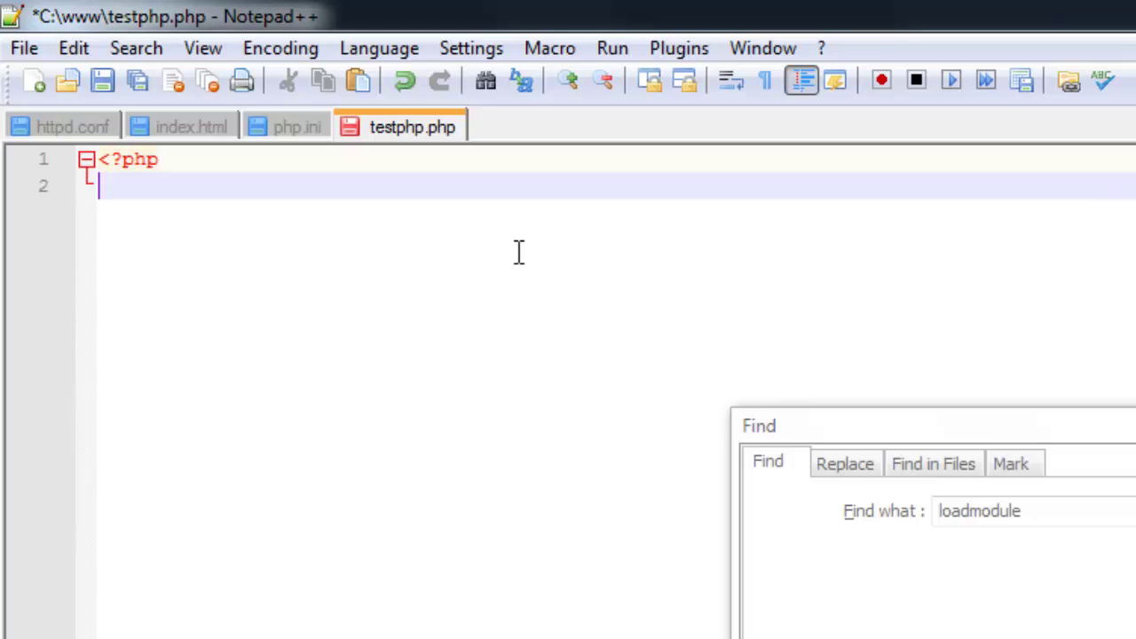
{"action": "type", "text": "?>"}
{"action": "key", "text": "Home"}
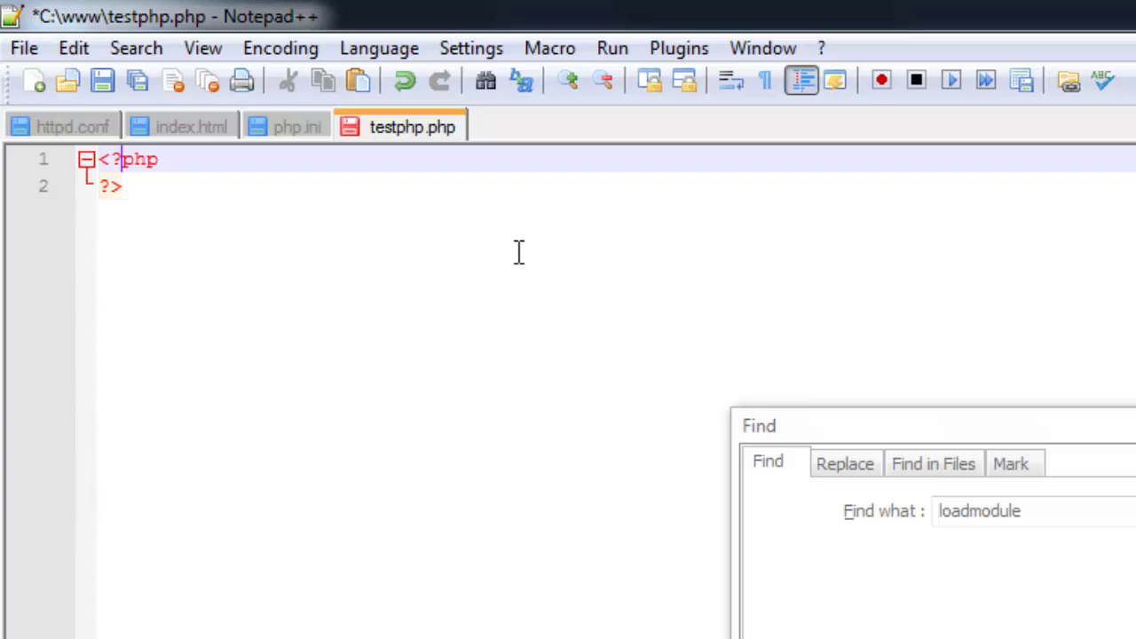
{"action": "key", "text": "Return"}
{"action": "key", "text": "Return"}
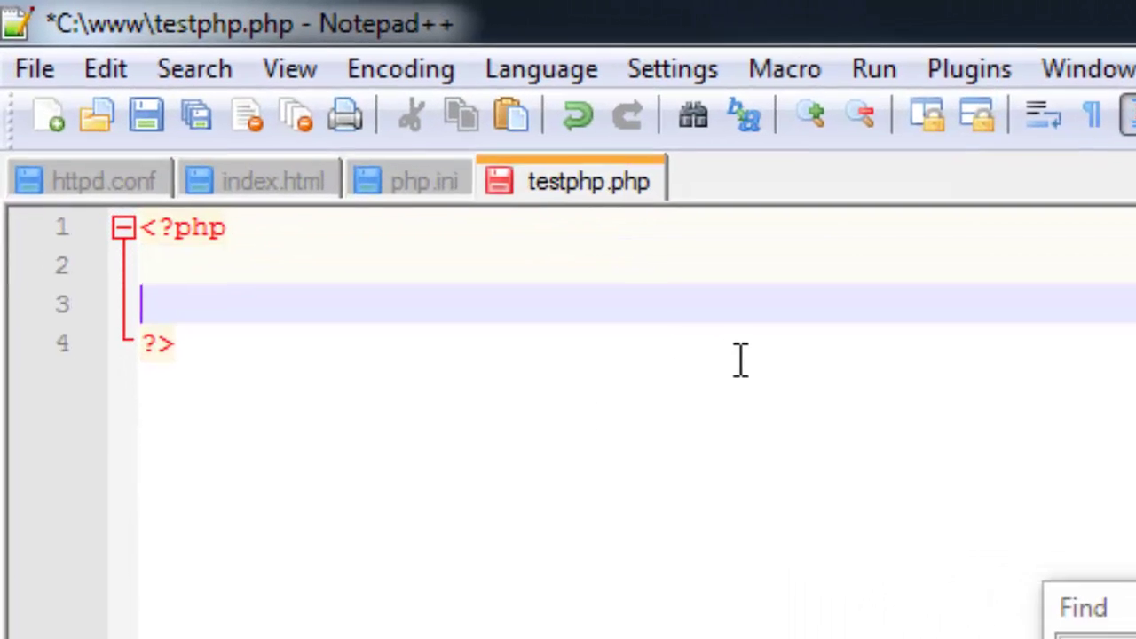
{"action": "key", "text": "Up"}
{"action": "key", "text": "Return"}
{"action": "key", "text": "Tab"}
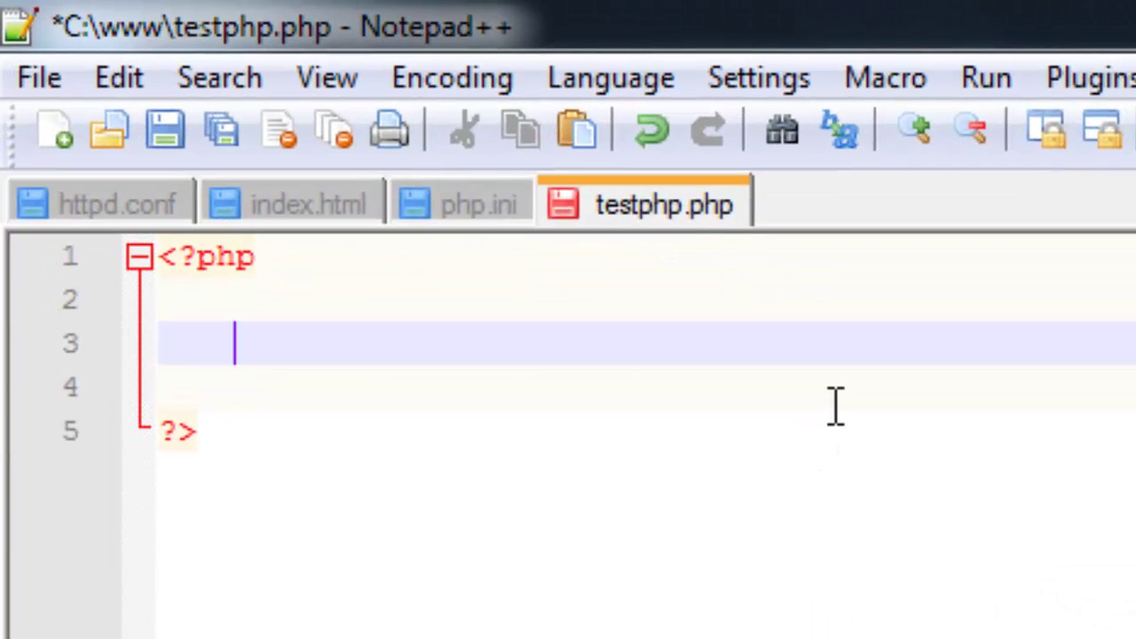
{"action": "type", "text": "phpinfo();"}
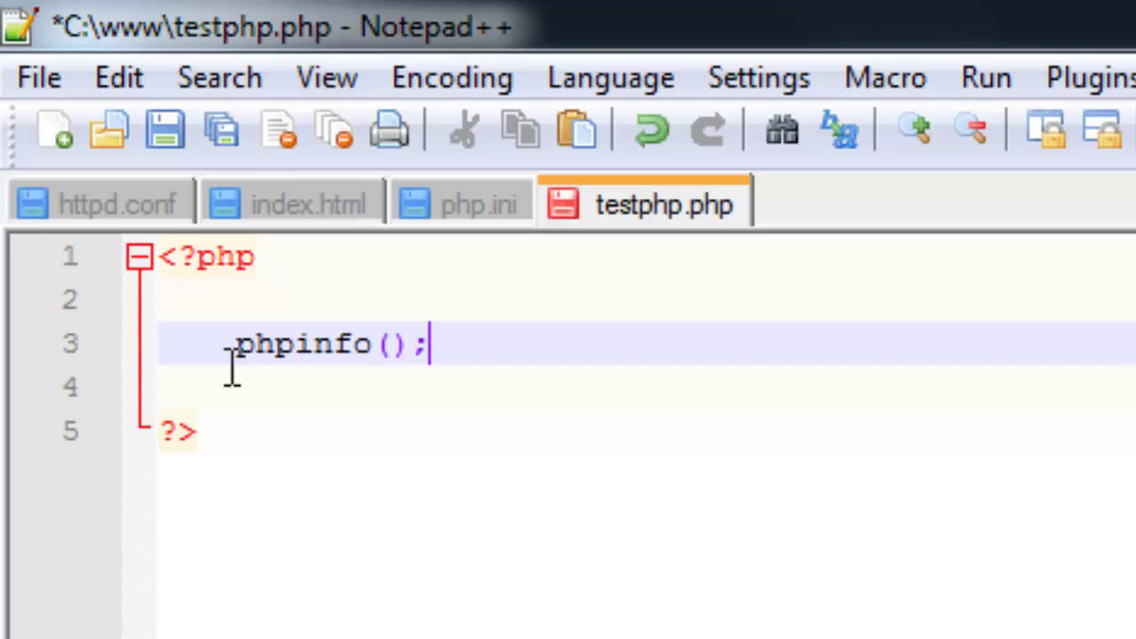
Save testphp.php with Ctrl+S
{"action": "key", "text": "ctrl+s"}
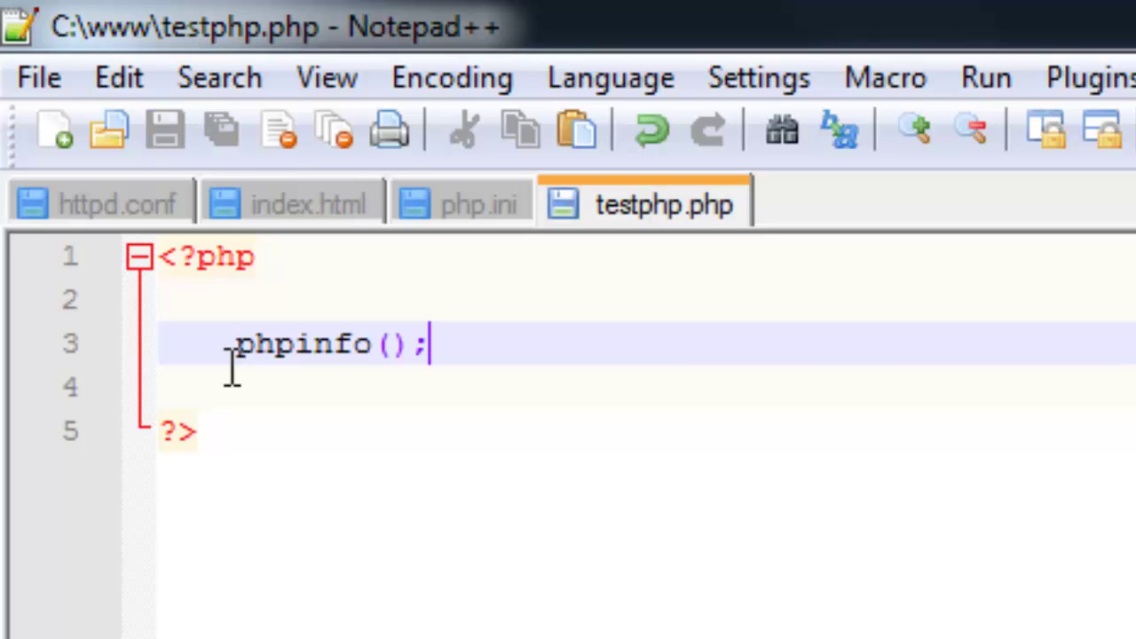
{"action": "left_click", "coordinate": [40, 78]}
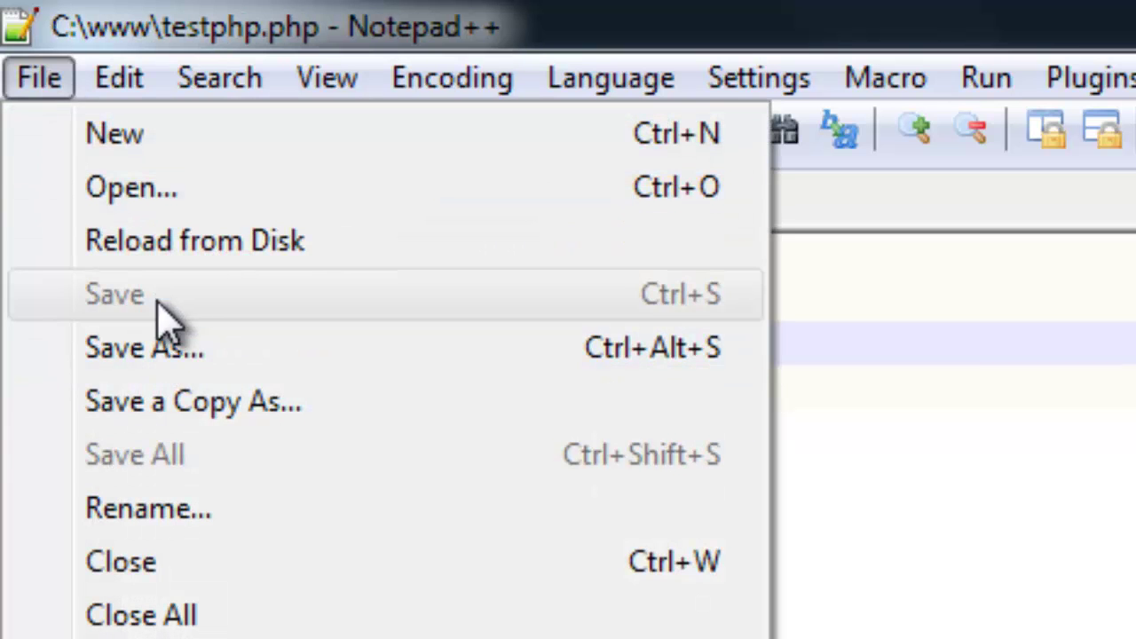
{"action": "left_click", "coordinate": [517, 377]}
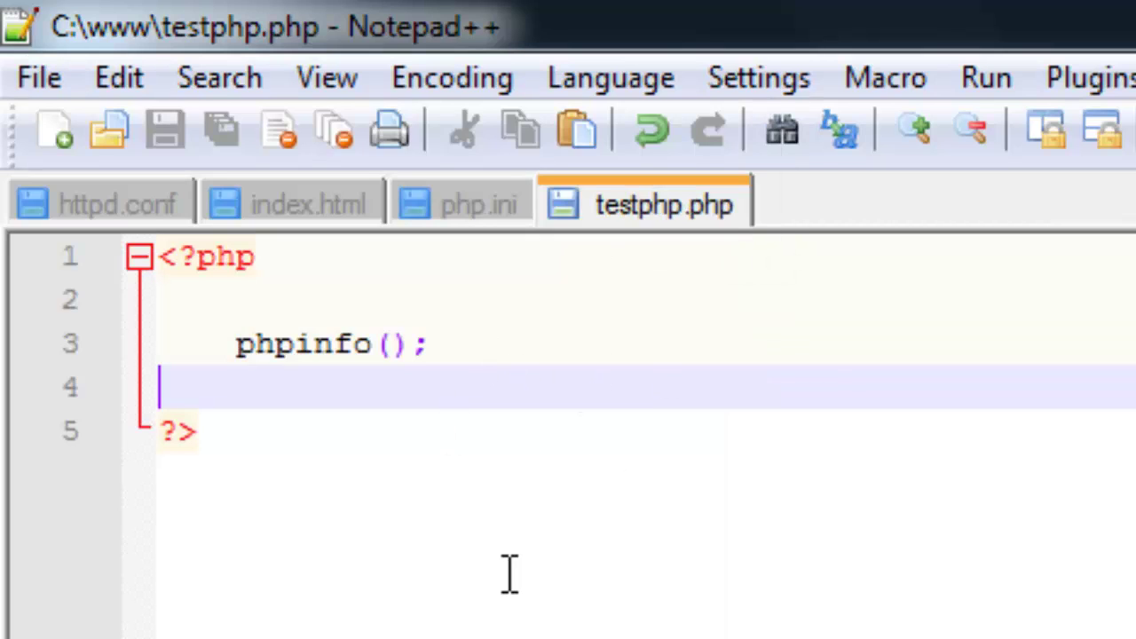
{"action": "key", "text": "ctrl+f"}
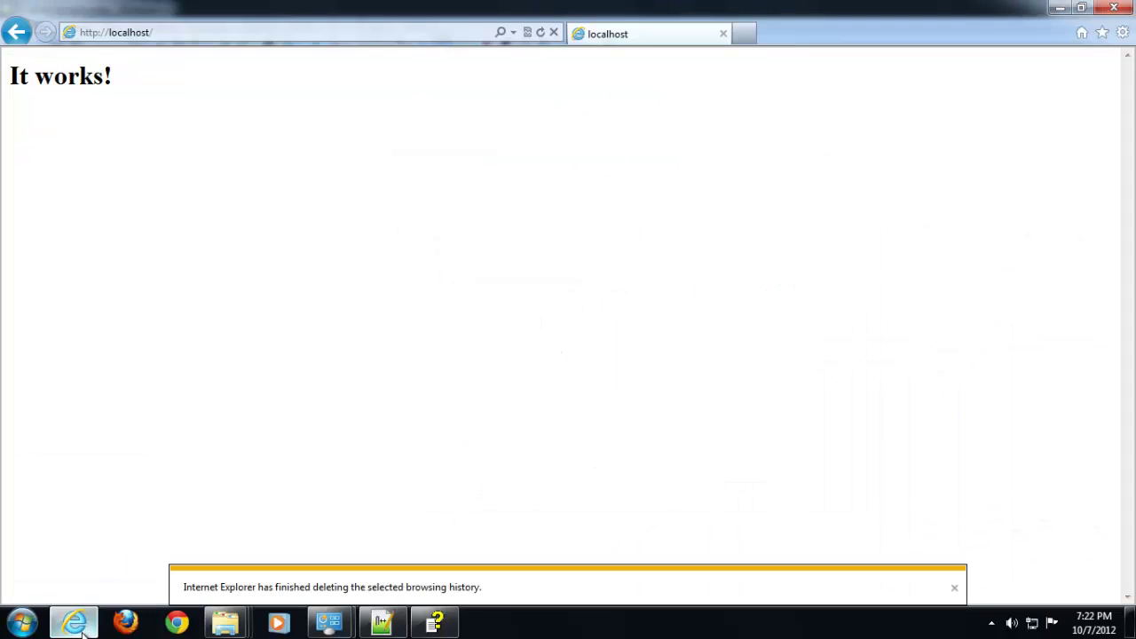
{"action": "left_click", "coordinate": [184, 34]}
{"action": "left_click", "coordinate": [669, 110]}
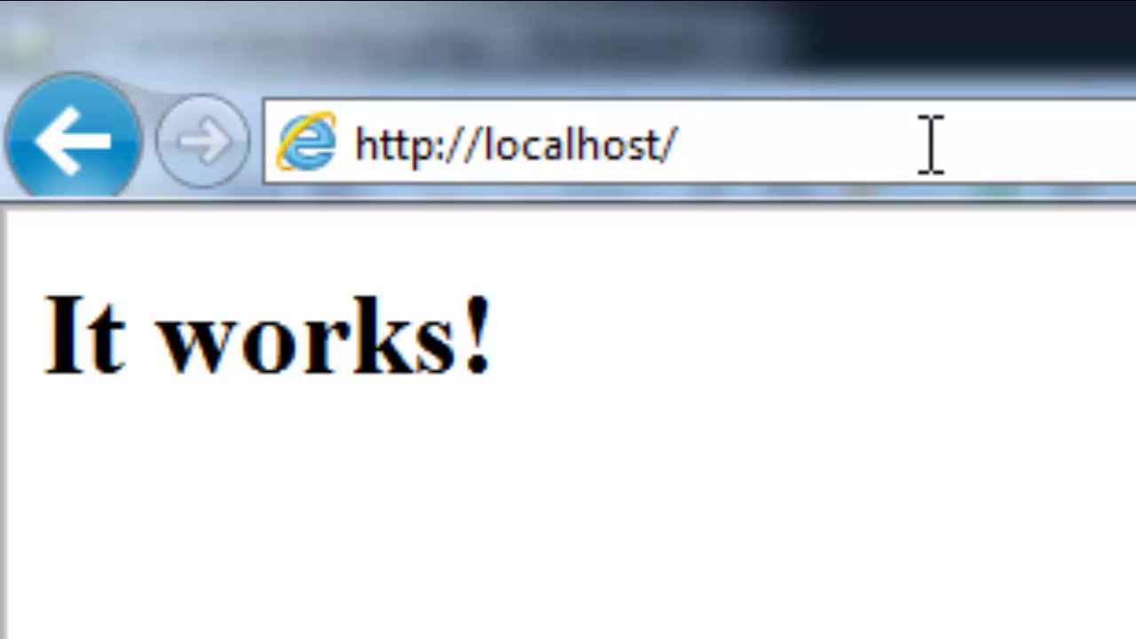
{"action": "type", "text": "testphp."}
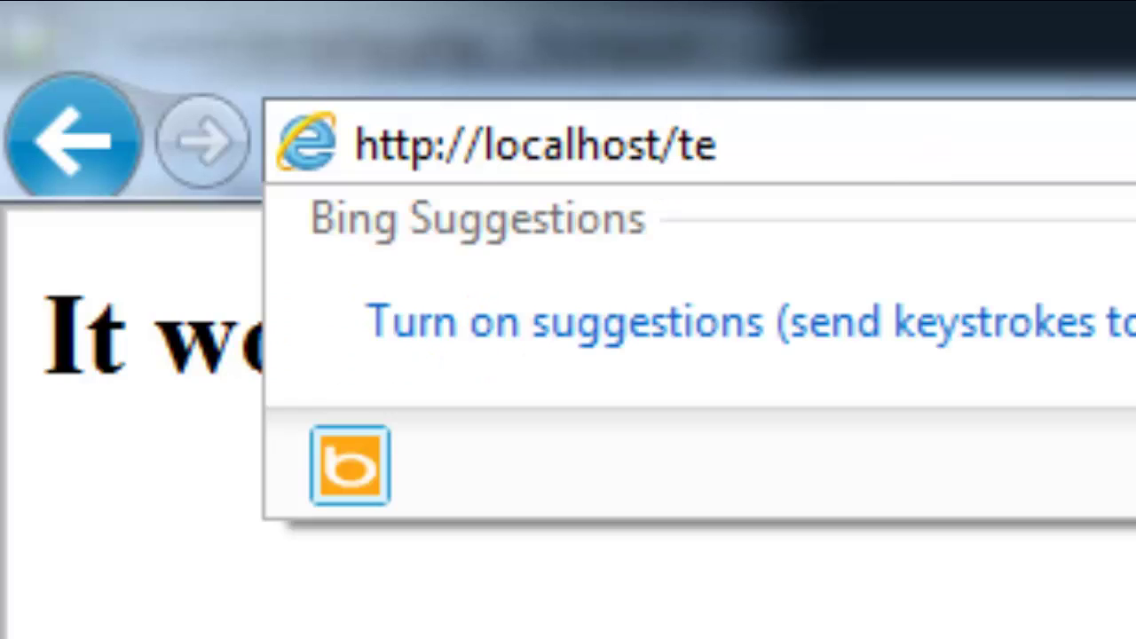
{"action": "type", "text": "php"}
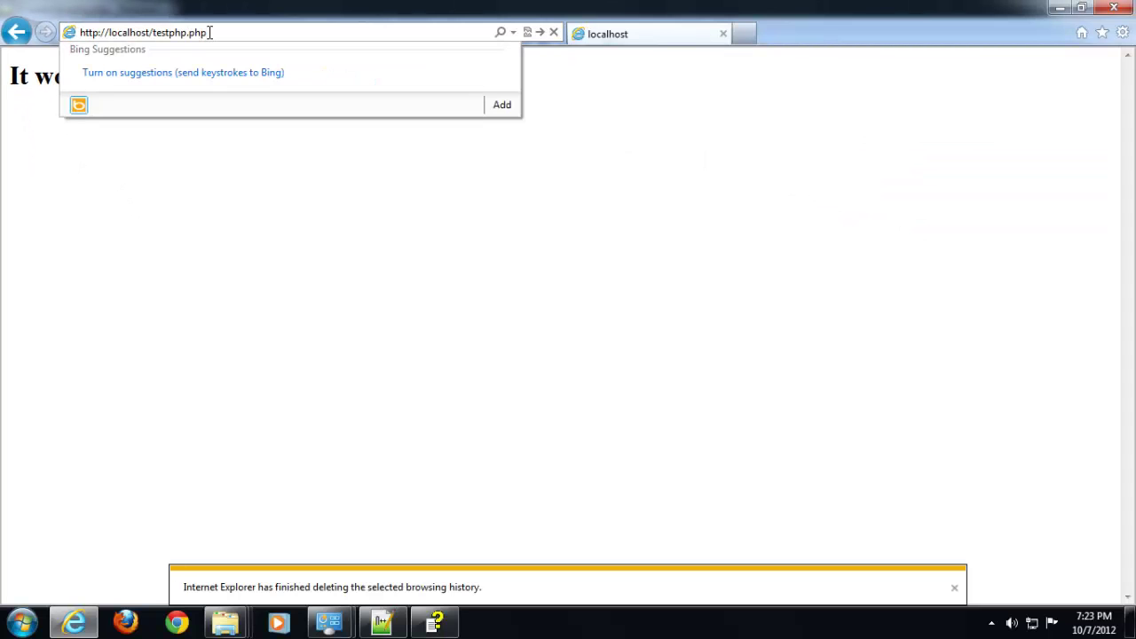
{"action": "key", "text": "Return"}
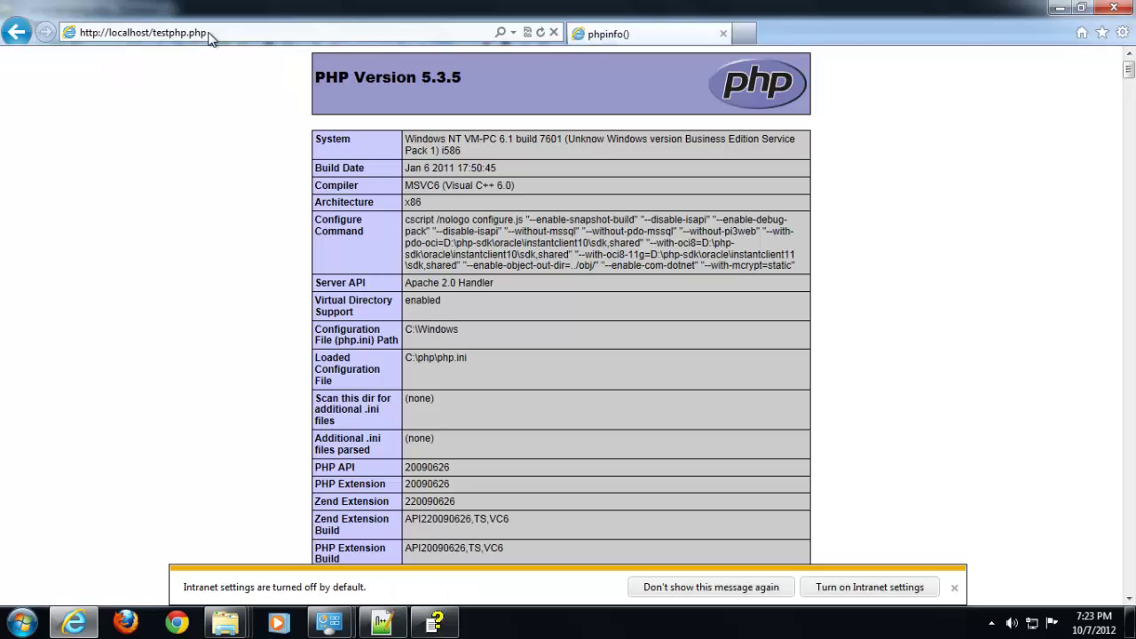
{"action": "scroll", "coordinate": [592, 240], "scroll_direction": "down", "scroll_amount": 10}
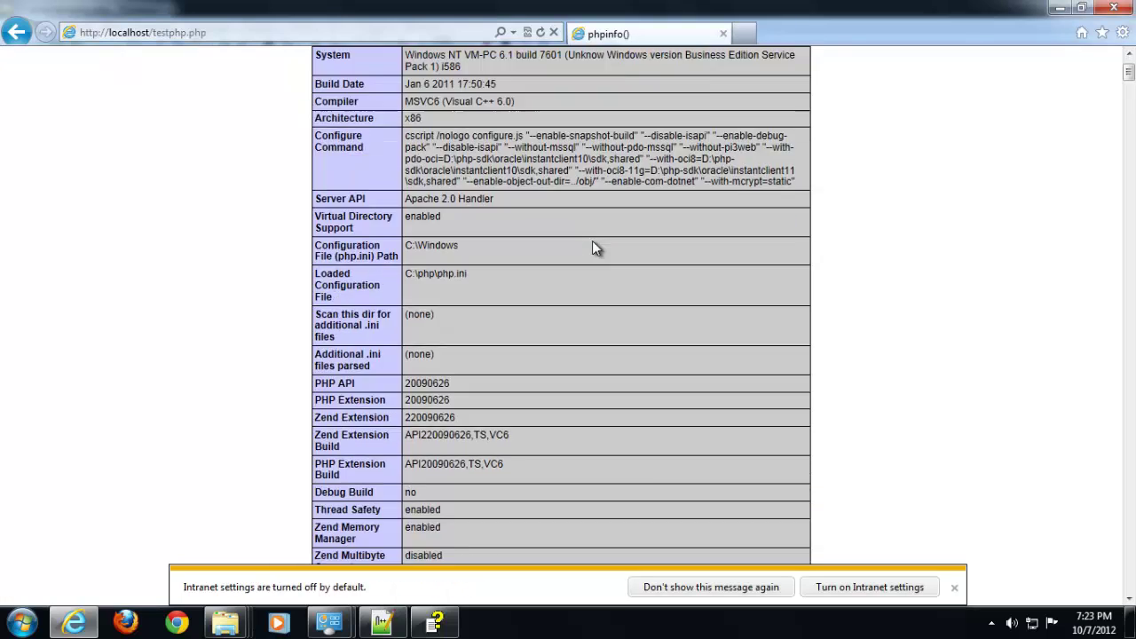
{"action": "scroll", "coordinate": [592, 238], "scroll_direction": "up", "scroll_amount": 10}
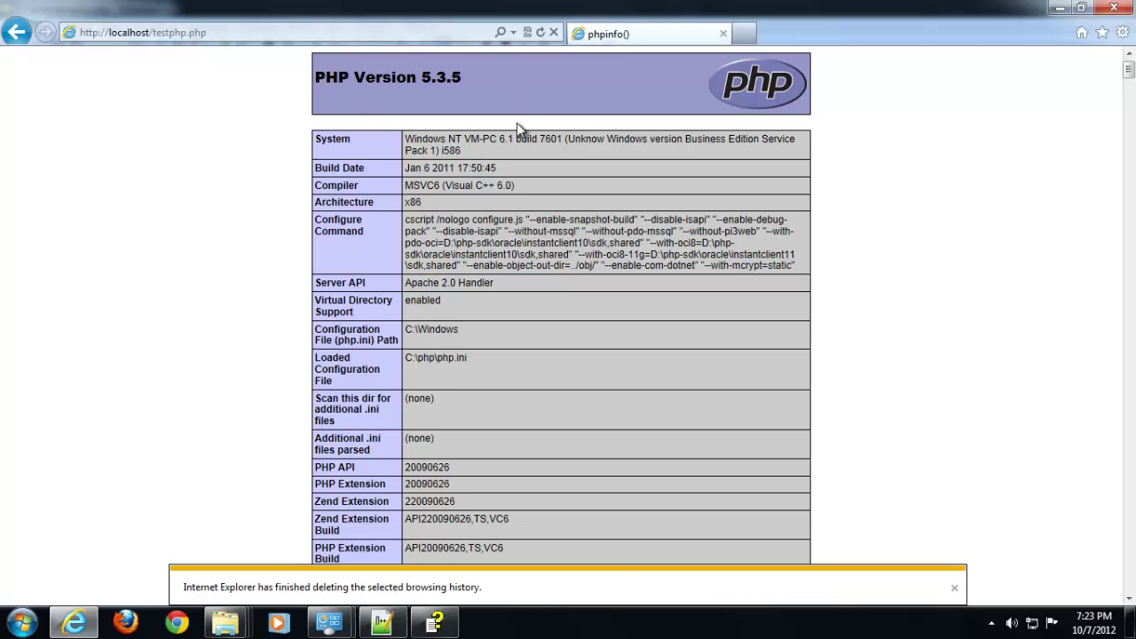
{"action": "scroll", "coordinate": [523, 150], "scroll_direction": "down", "scroll_amount": 9}
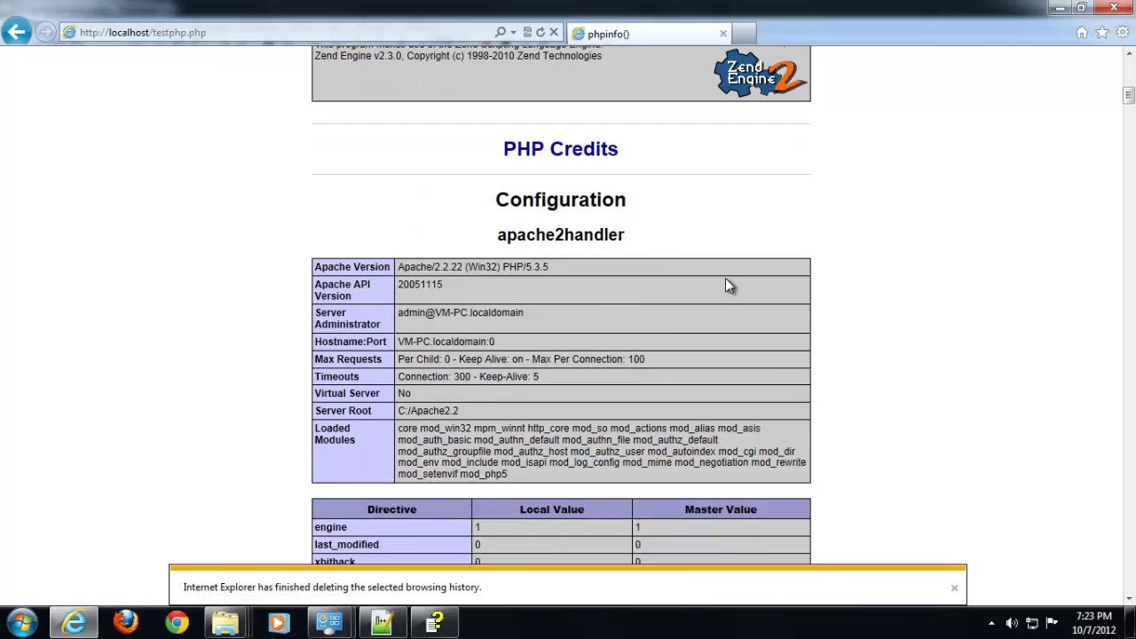
Search the phpinfo page for 'curl', confirm cURL support is enabled, and dismiss the browsing-history notice
{"action": "key", "text": "ctrl+f"}
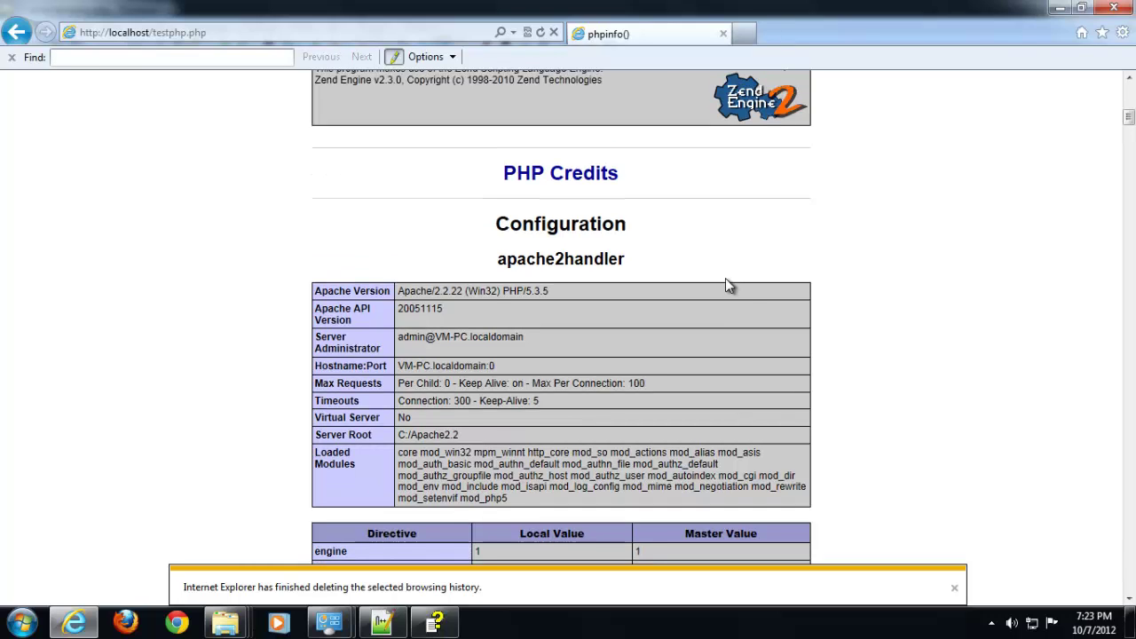
{"action": "type", "text": "curl"}
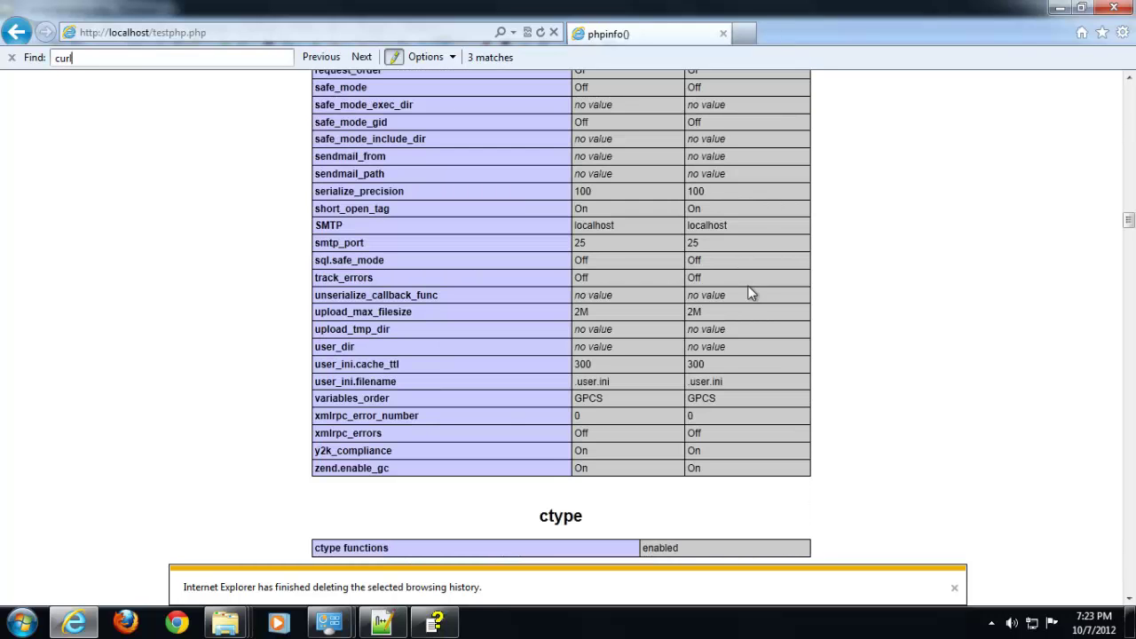
{"action": "scroll", "coordinate": [471, 435], "scroll_direction": "down", "scroll_amount": 3}
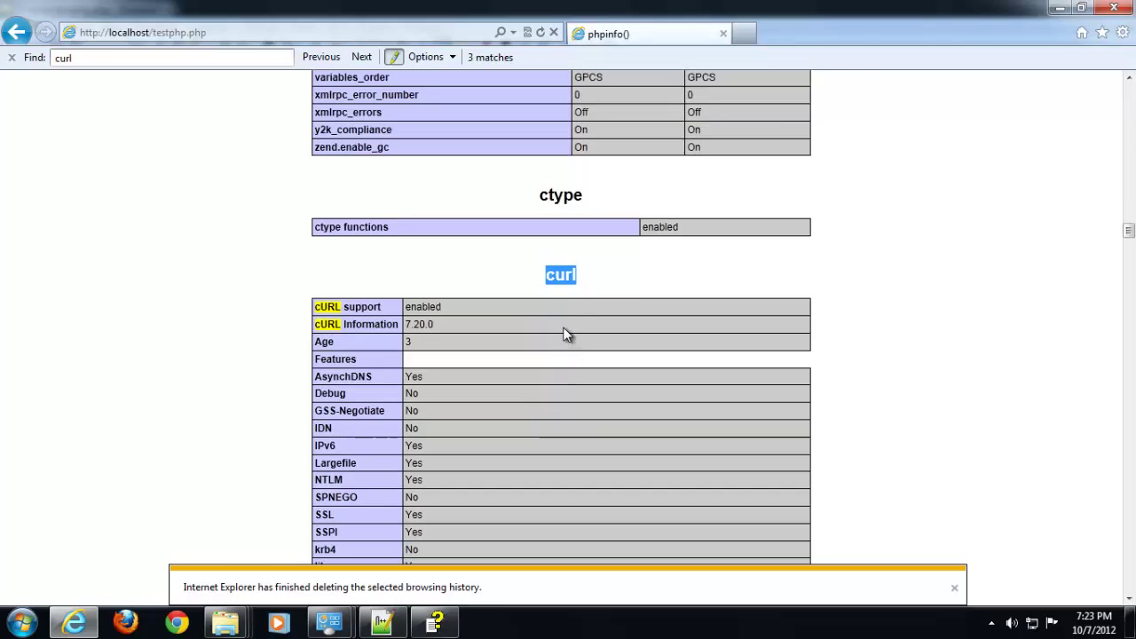
{"action": "left_click", "coordinate": [566, 335]}
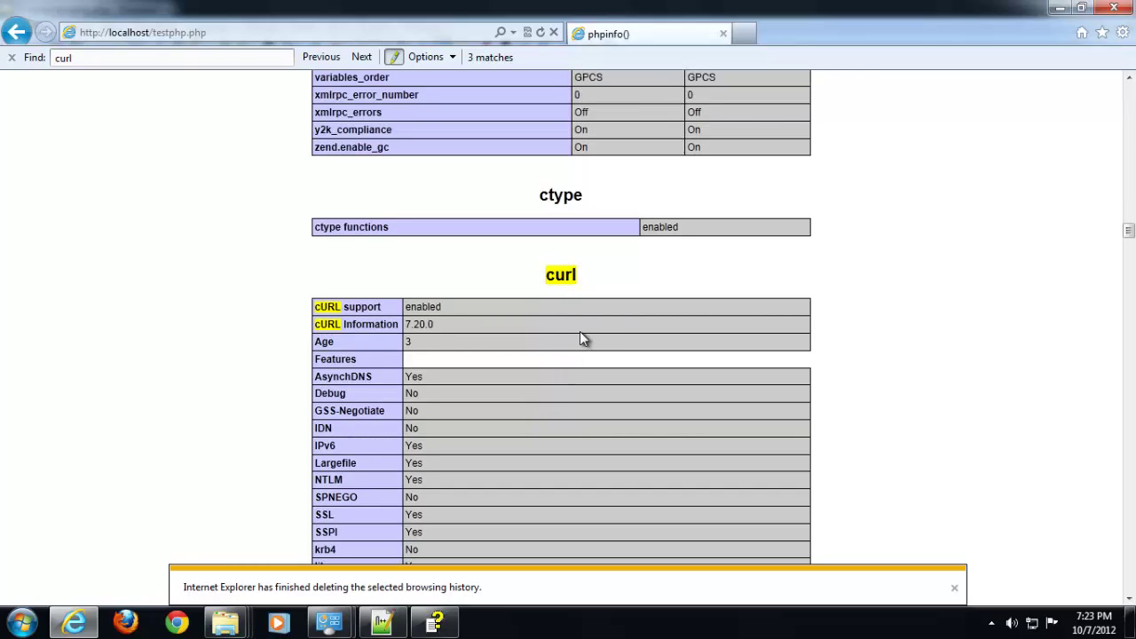
{"action": "left_click", "coordinate": [955, 587]}
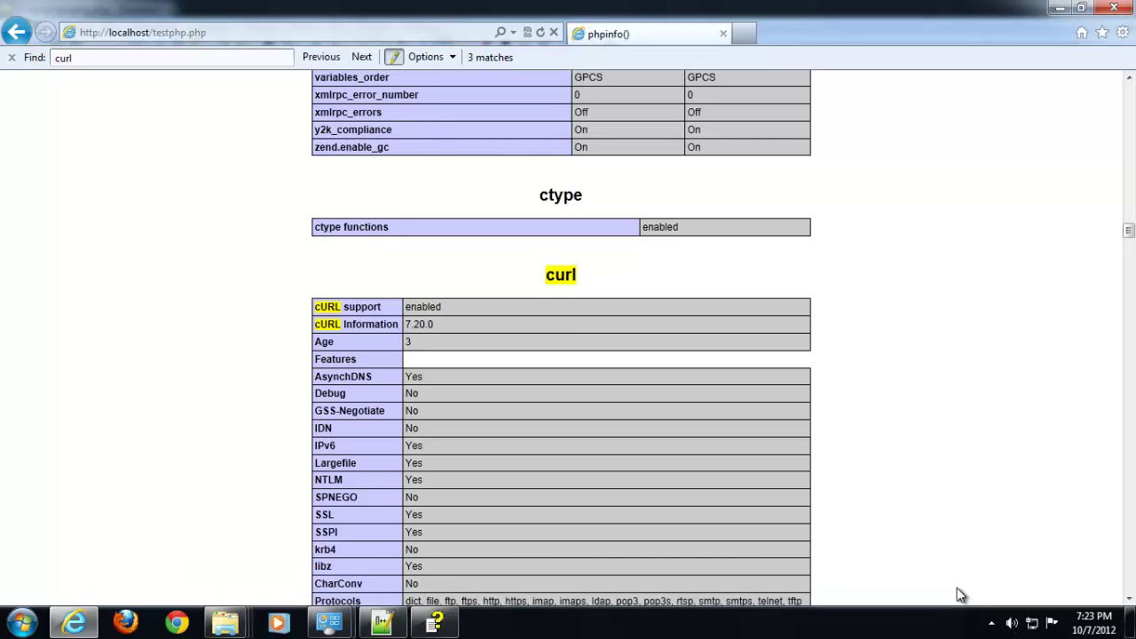
Check the date settings, noting the Default timezone value Asia/Singapore
{"action": "scroll", "coordinate": [687, 362], "scroll_direction": "down", "scroll_amount": 2}
{"action": "scroll", "coordinate": [577, 205], "scroll_direction": "down", "scroll_amount": 2}
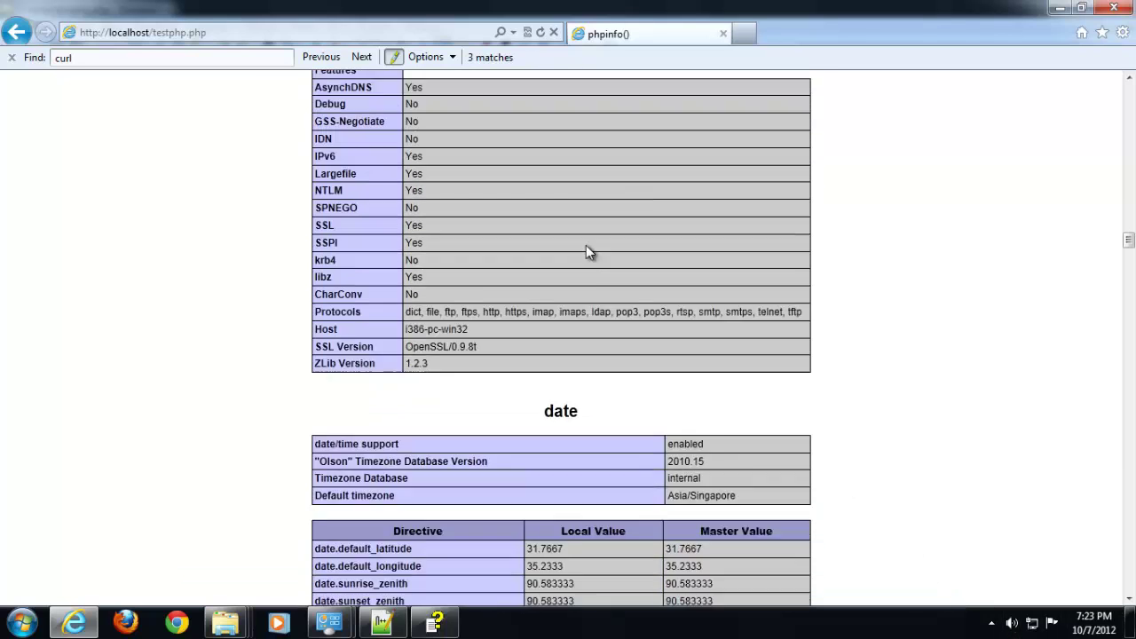
{"action": "scroll", "coordinate": [586, 247], "scroll_direction": "up", "scroll_amount": 4}
{"action": "scroll", "coordinate": [573, 315], "scroll_direction": "down", "scroll_amount": 5}
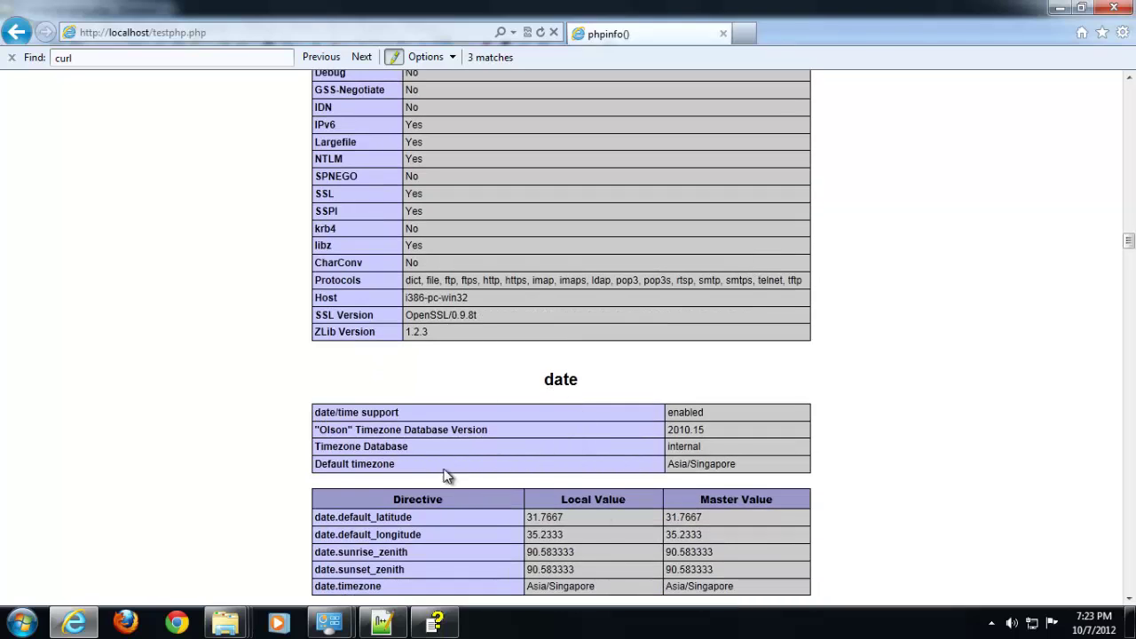
{"action": "left_click_drag", "start_coordinate": [320, 465], "coordinate": [406, 466]}
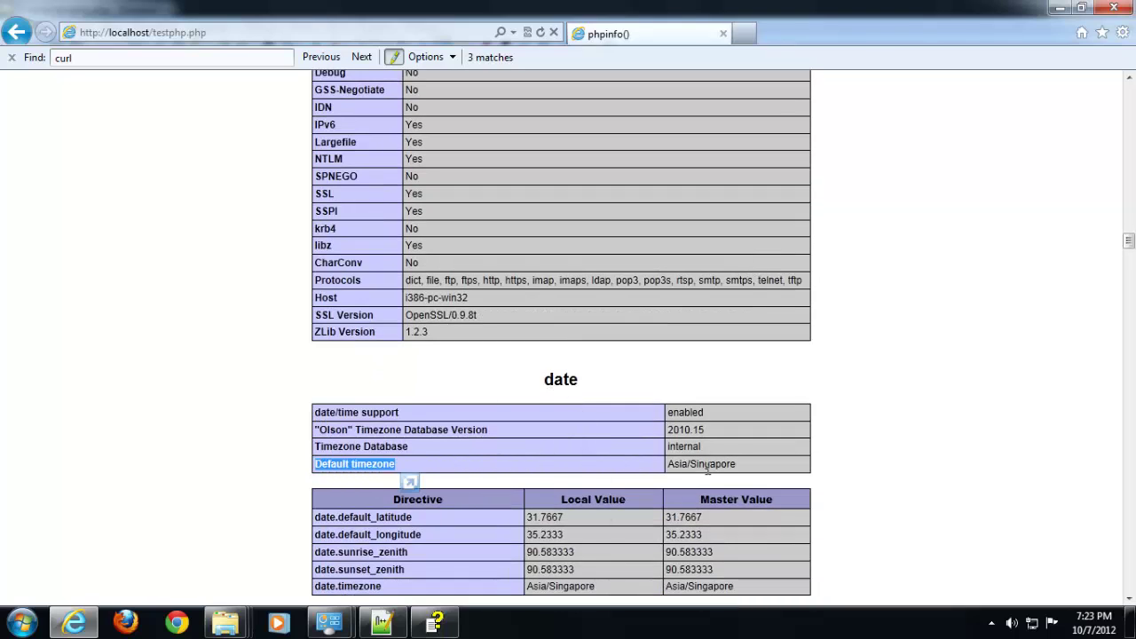
{"action": "left_click_drag", "start_coordinate": [671, 465], "coordinate": [737, 465]}
{"action": "left_click", "coordinate": [705, 355]}
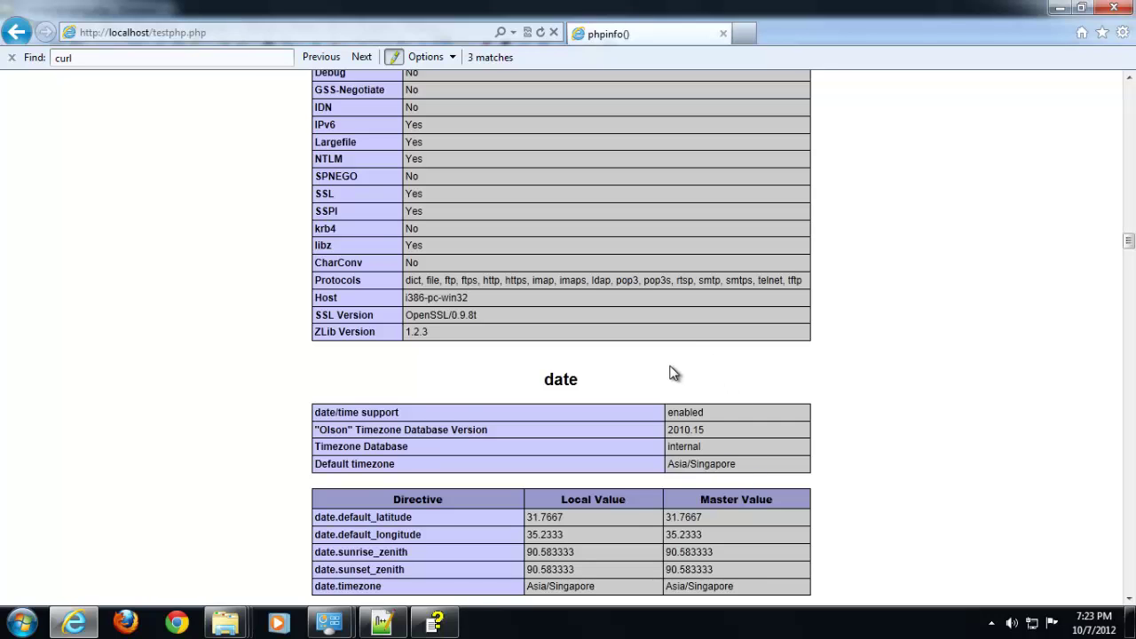
{"action": "scroll", "coordinate": [672, 371], "scroll_direction": "down", "scroll_amount": 4}
{"action": "scroll", "coordinate": [670, 368], "scroll_direction": "up", "scroll_amount": 5}
{"action": "scroll", "coordinate": [670, 371], "scroll_direction": "up", "scroll_amount": 5}
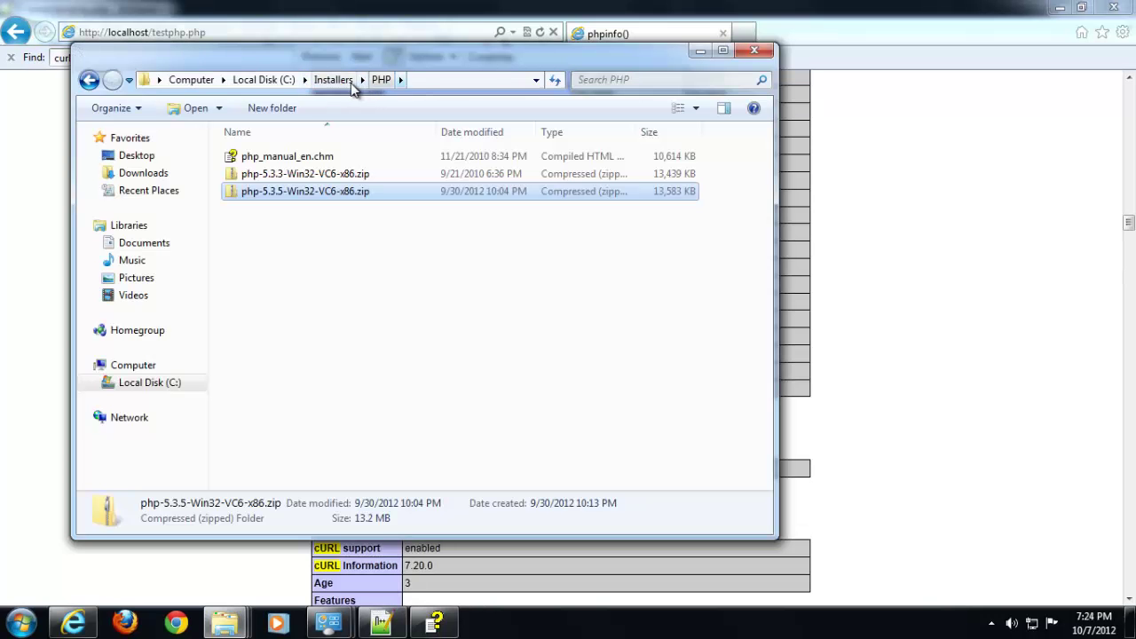
Go to C:\Installers\MySQL and run the mysql-5.5.28-win32.msi installer
{"action": "left_click", "coordinate": [348, 81]}
{"action": "left_click", "coordinate": [298, 175]}
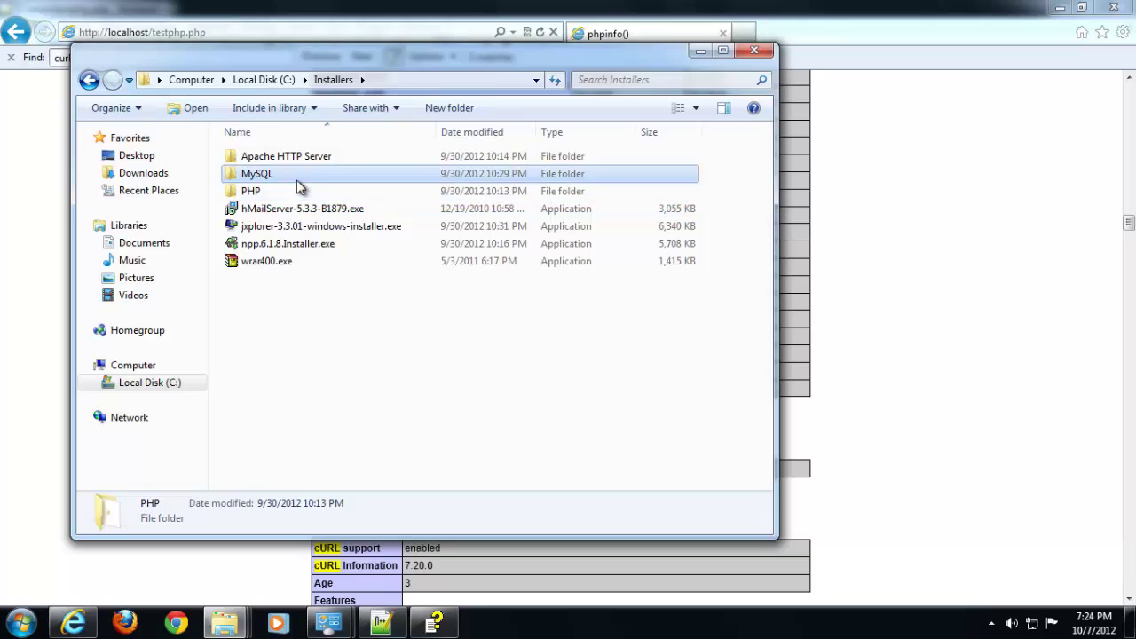
{"action": "double_click", "coordinate": [338, 174]}
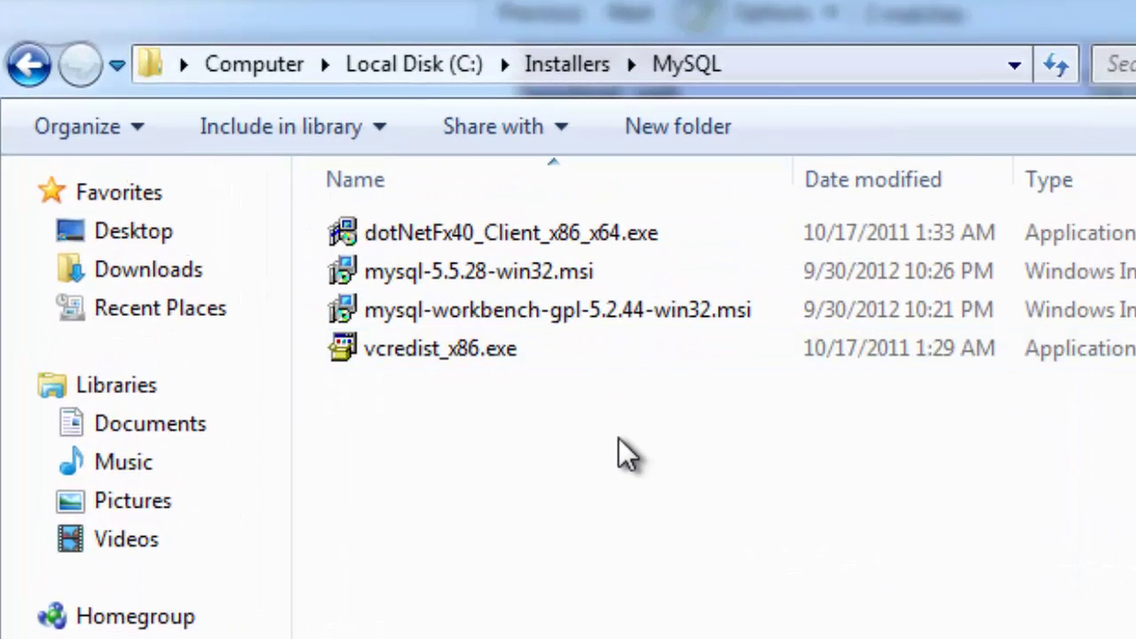
{"action": "left_click", "coordinate": [609, 277]}
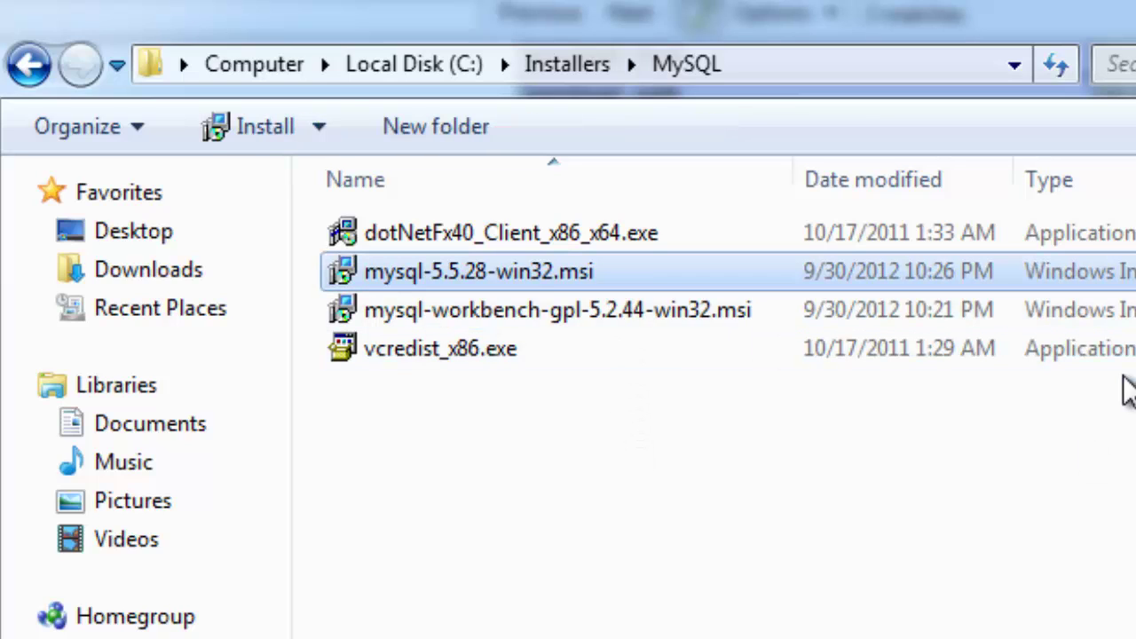
{"action": "mouse_move", "coordinate": [504, 277]}
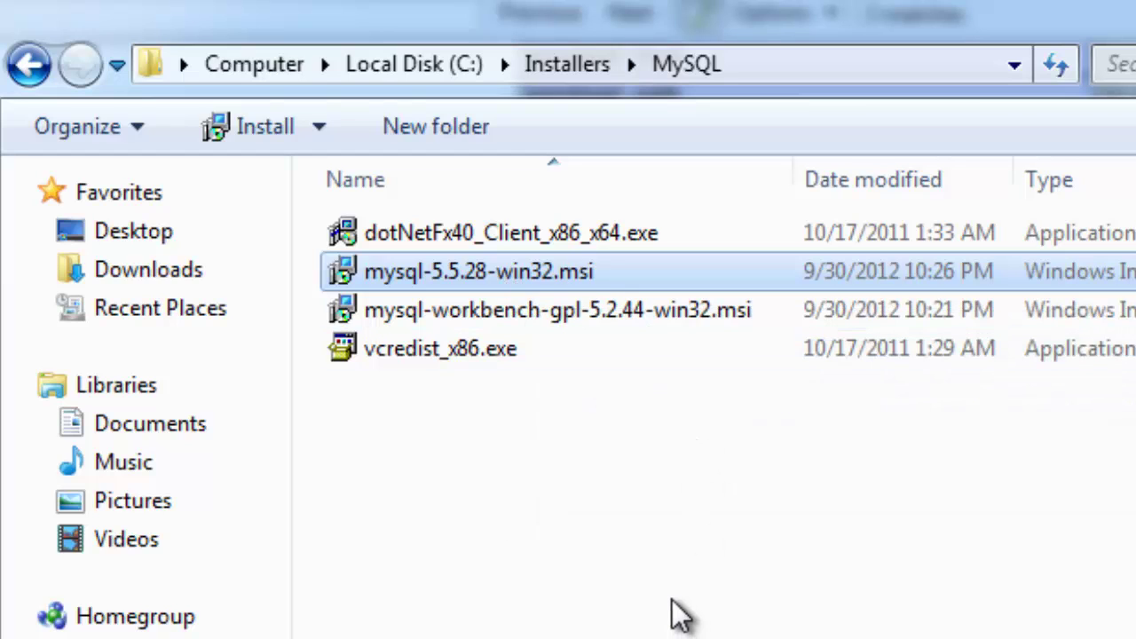
{"action": "double_click", "coordinate": [558, 270]}
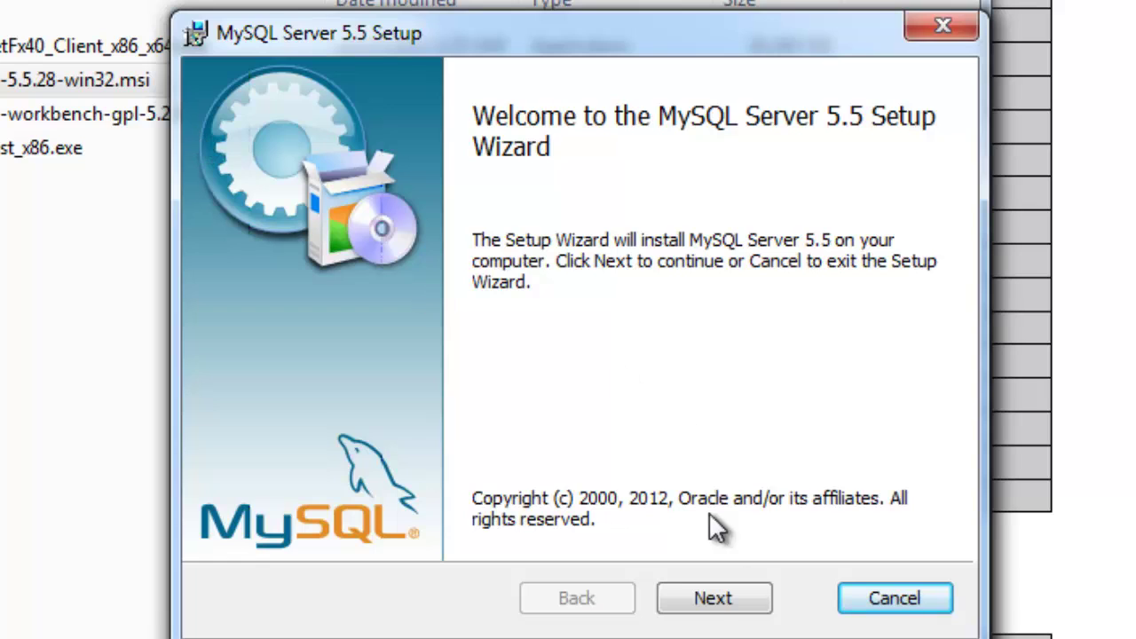
Accept the MySQL license agreement and choose the Custom setup type
{"action": "left_click", "coordinate": [712, 598]}
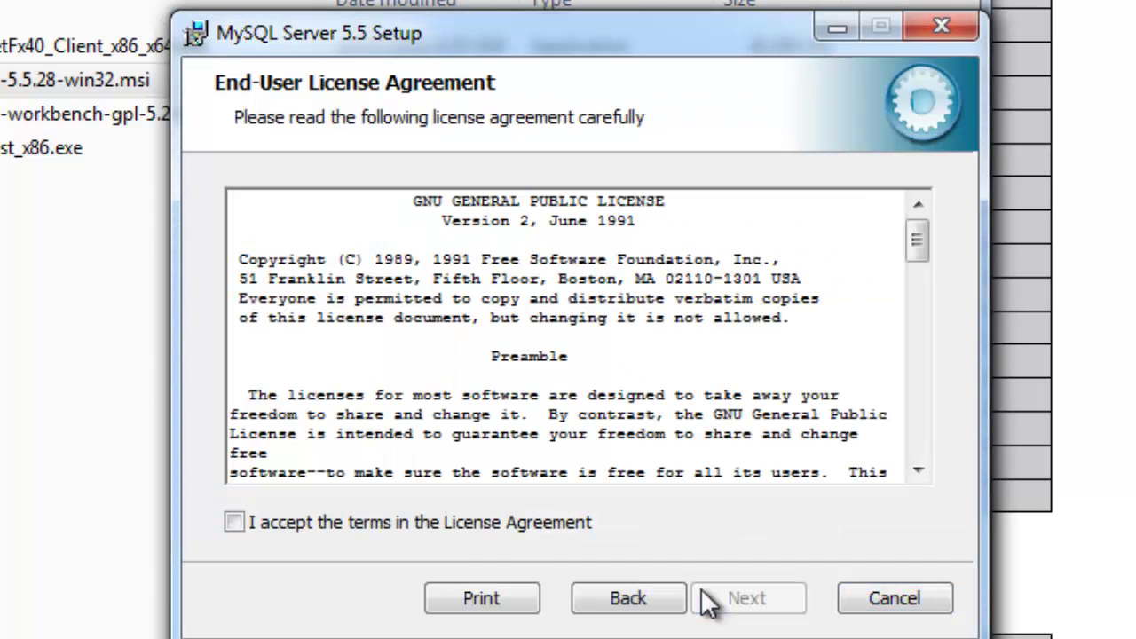
{"action": "left_click", "coordinate": [429, 527]}
{"action": "left_click", "coordinate": [768, 597]}
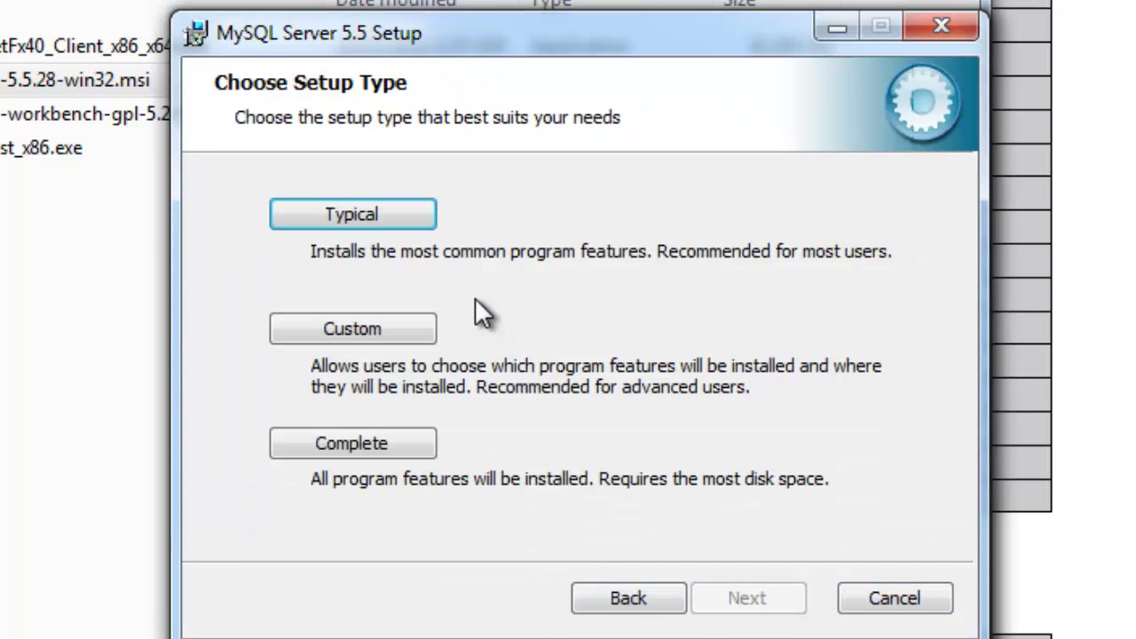
{"action": "left_click", "coordinate": [391, 333]}
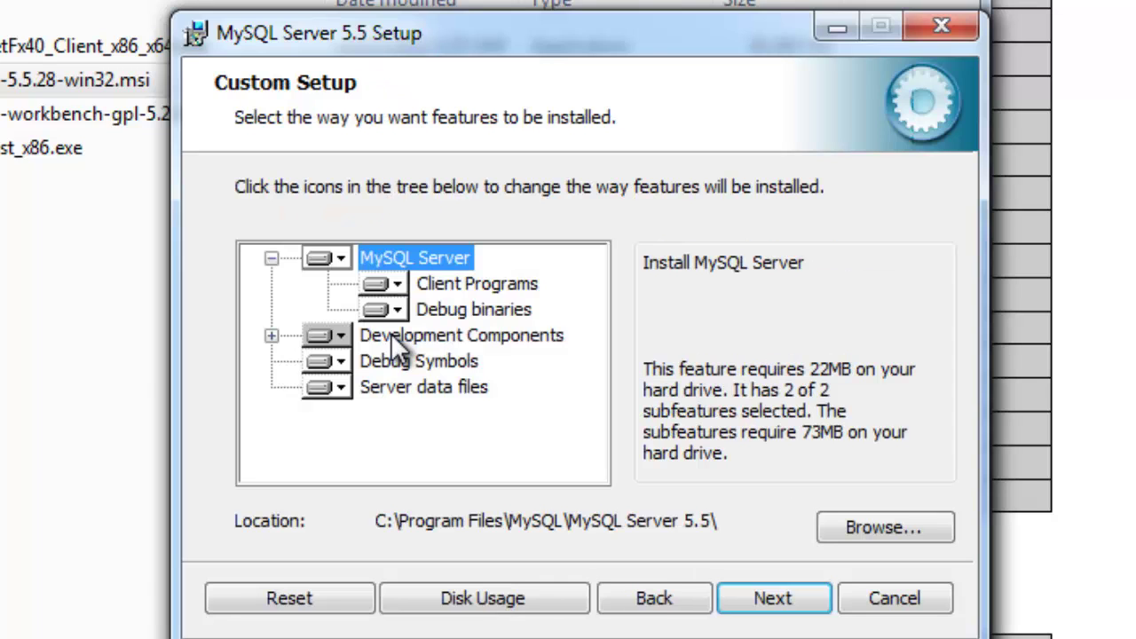
Set the install folder to C:\MySQL\MySQL Server 5.5\, install, and pass the Enterprise pages
{"action": "left_click", "coordinate": [861, 526]}
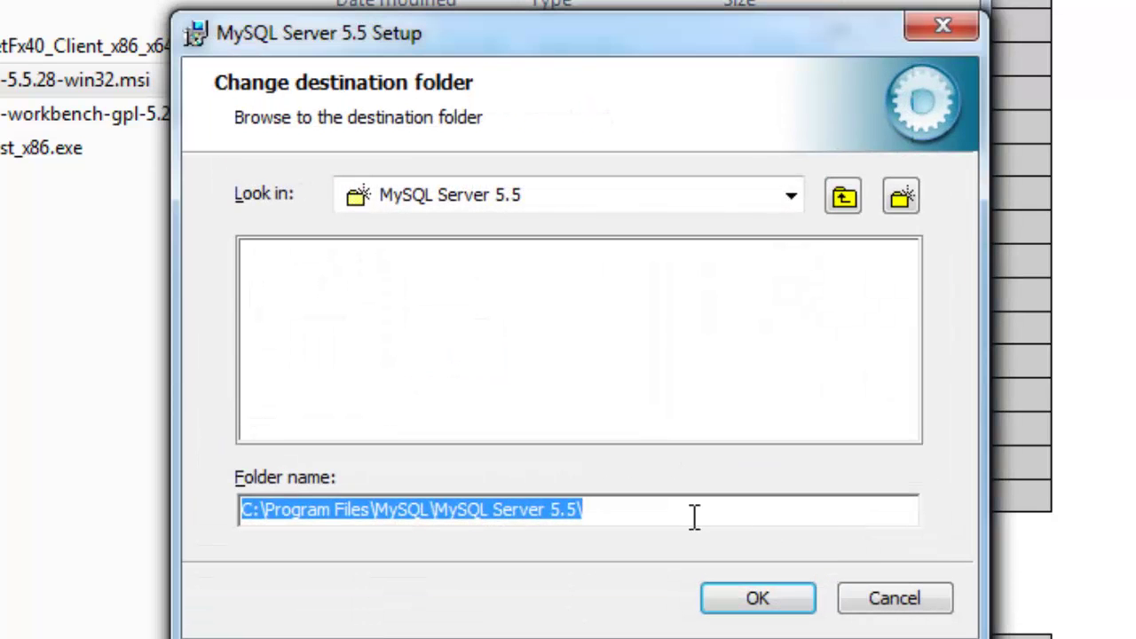
{"action": "left_click", "coordinate": [372, 510]}
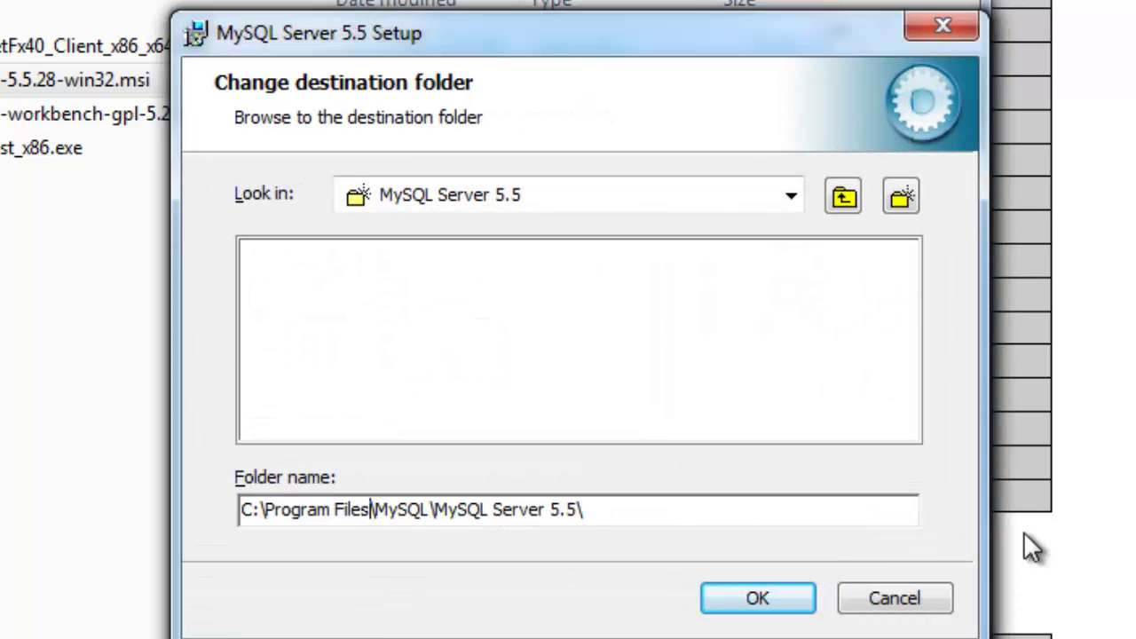
{"action": "key", "text": "BackSpace"}
{"action": "key", "text": "BackSpace"}
{"action": "key", "text": "BackSpace"}
{"action": "key", "text": "BackSpace"}
{"action": "key", "text": "BackSpace"}
{"action": "key", "text": "BackSpace"}
{"action": "key", "text": "BackSpace"}
{"action": "key", "text": "BackSpace"}
{"action": "key", "text": "BackSpace"}
{"action": "key", "text": "BackSpace"}
{"action": "key", "text": "BackSpace"}
{"action": "key", "text": "BackSpace"}
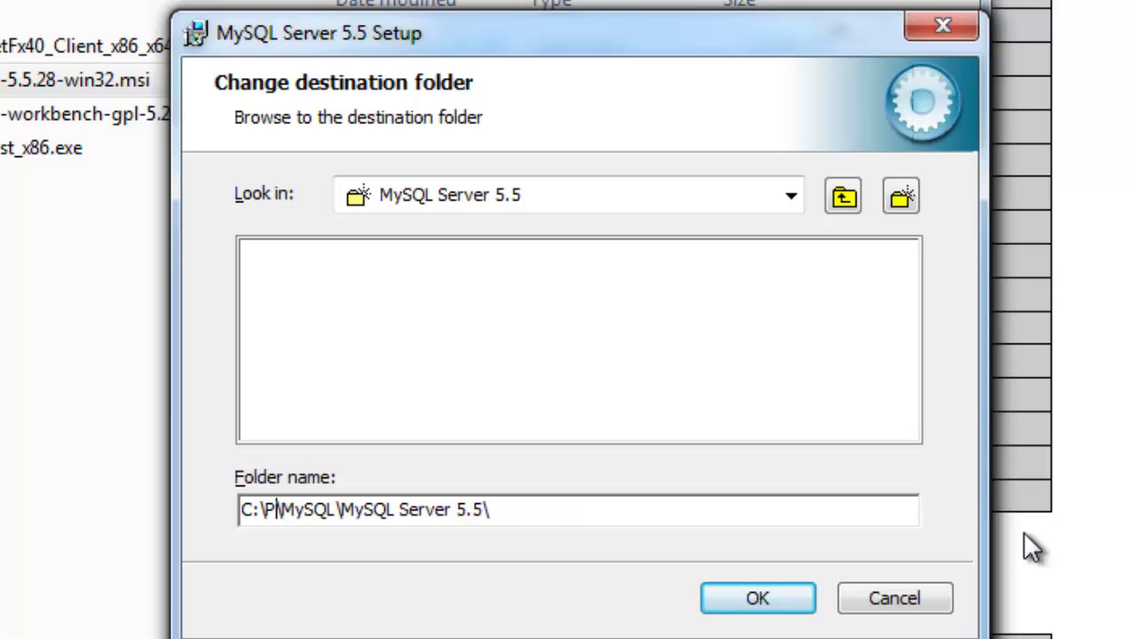
{"action": "key", "text": "BackSpace"}
{"action": "key", "text": "BackSpace"}
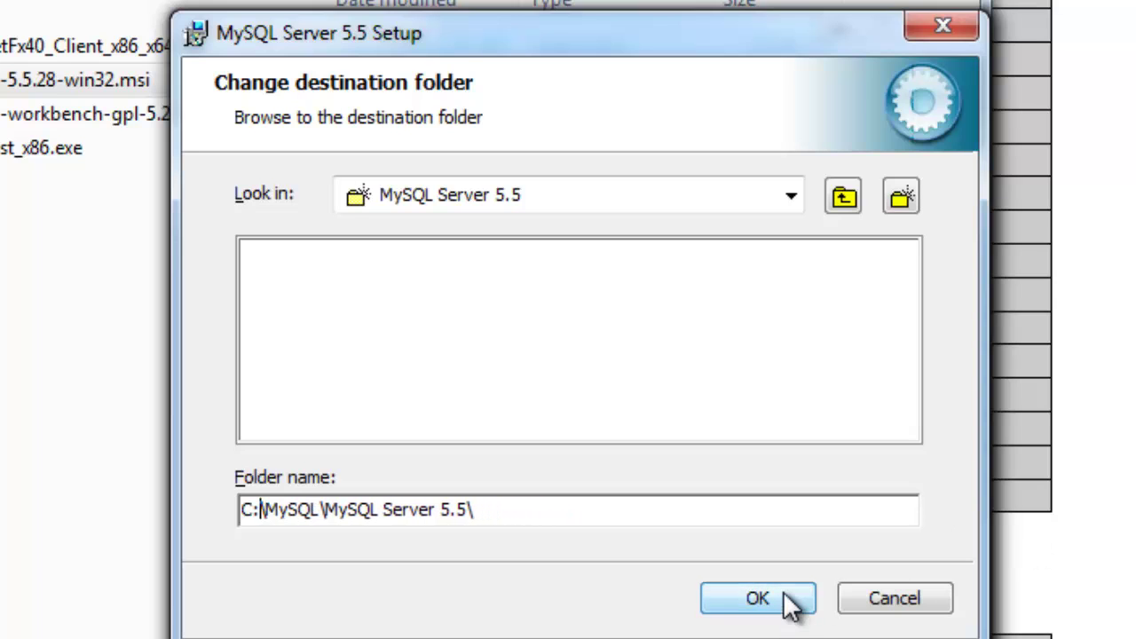
{"action": "left_click", "coordinate": [786, 600]}
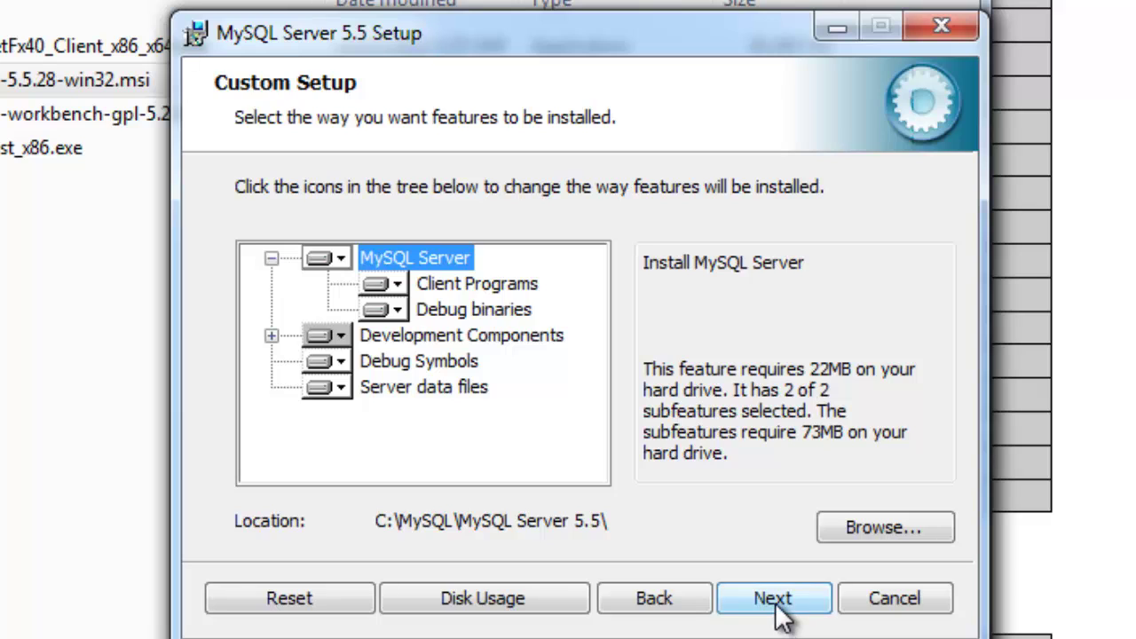
{"action": "left_click", "coordinate": [774, 602]}
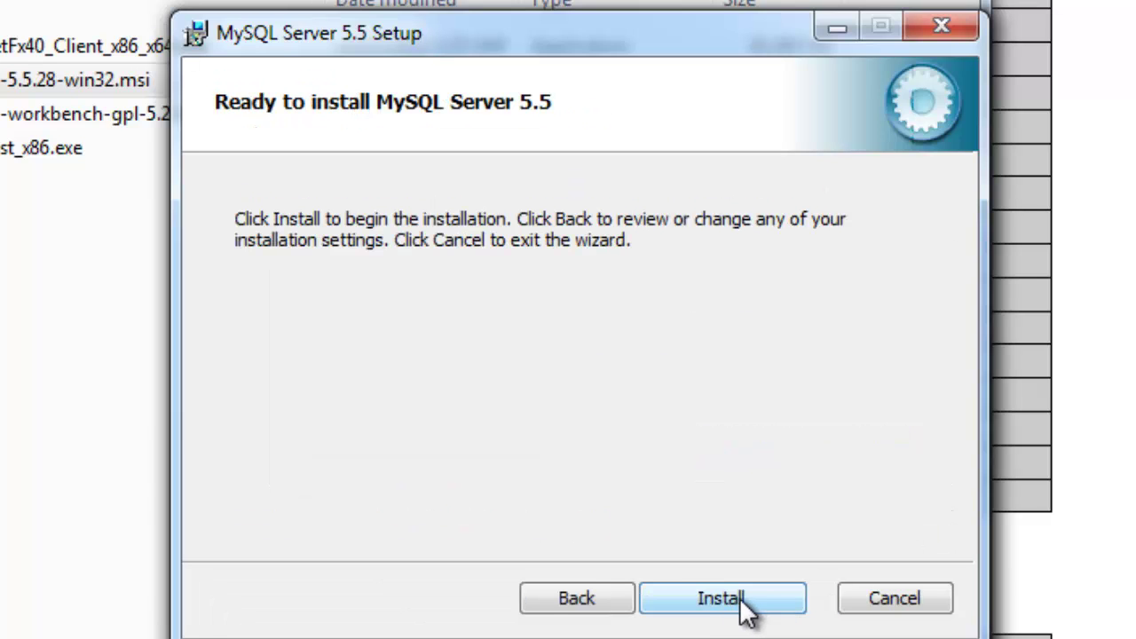
{"action": "left_click", "coordinate": [745, 602]}
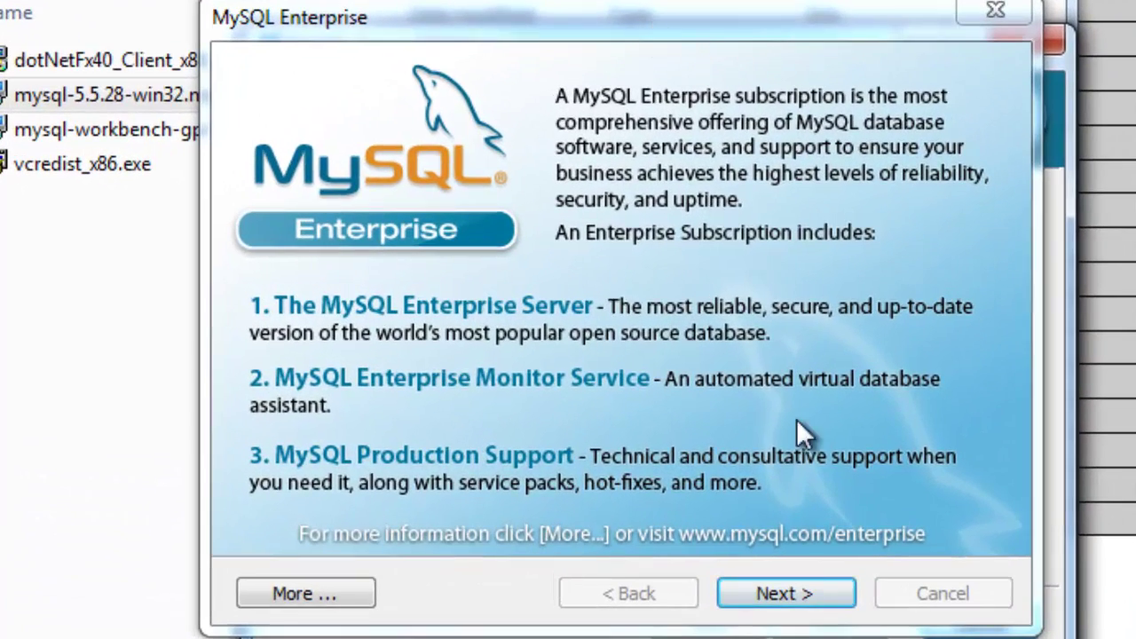
{"action": "left_click", "coordinate": [754, 590]}
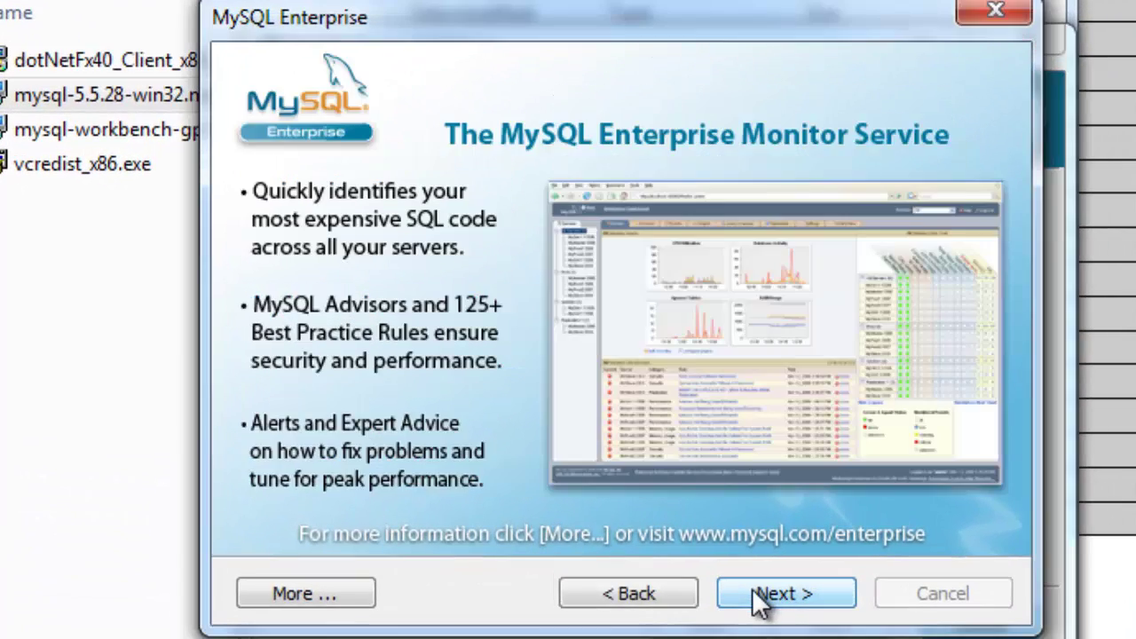
{"action": "left_click", "coordinate": [788, 596]}
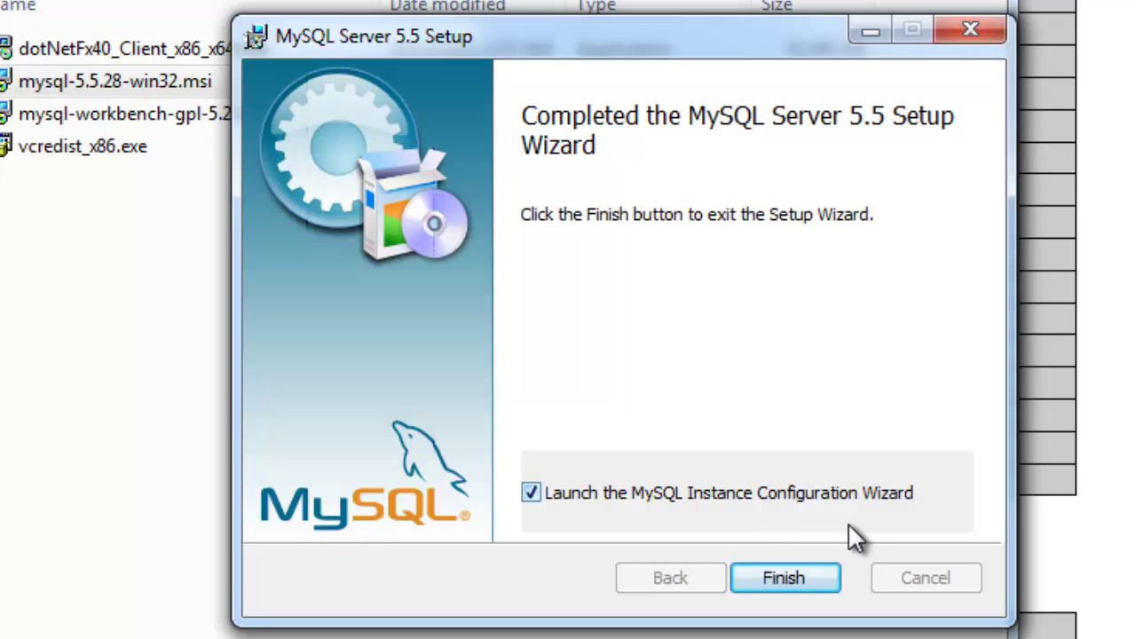
Start the instance configuration, keeping Detailed, Developer Machine, Multifunctional, default InnoDB path and DSS/OLAP settings
{"action": "left_click", "coordinate": [801, 576]}
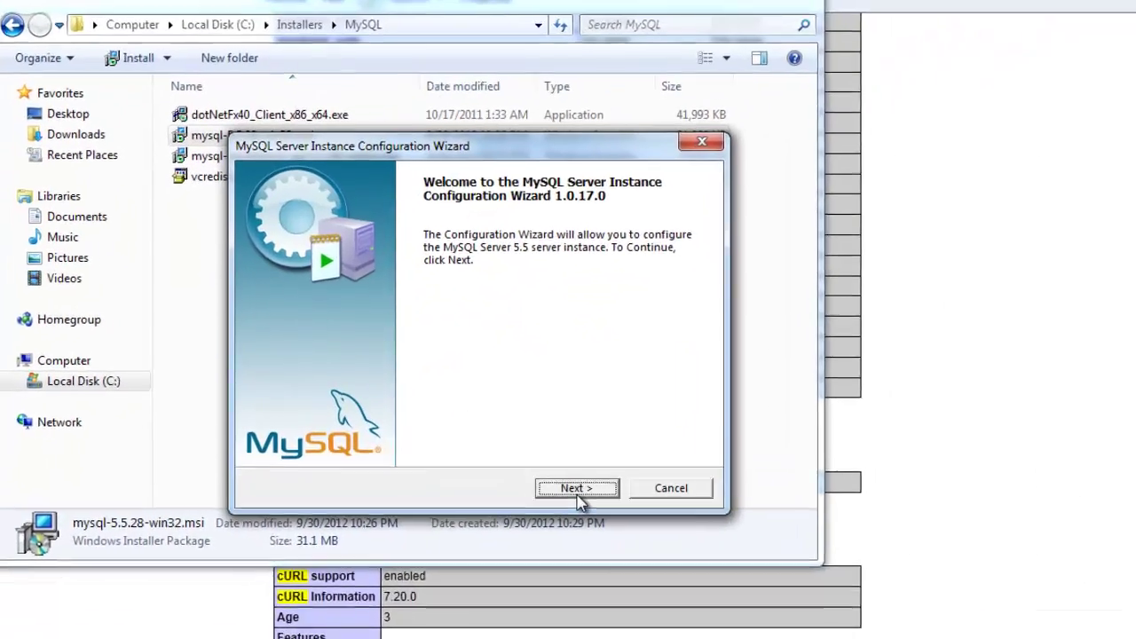
{"action": "left_click", "coordinate": [547, 466]}
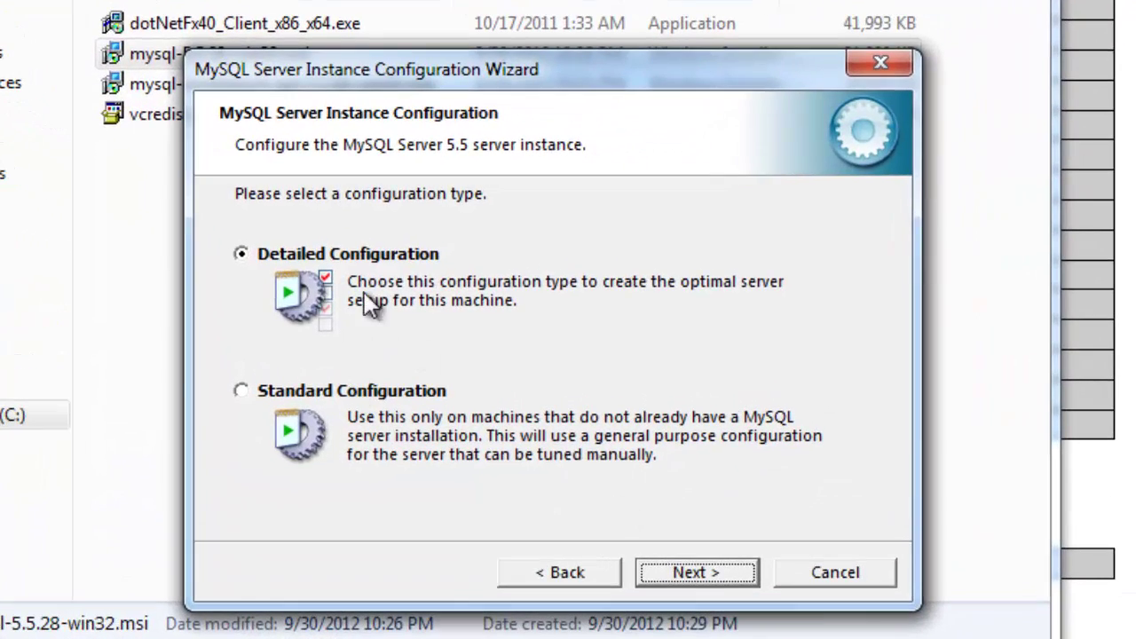
{"action": "left_click", "coordinate": [722, 570]}
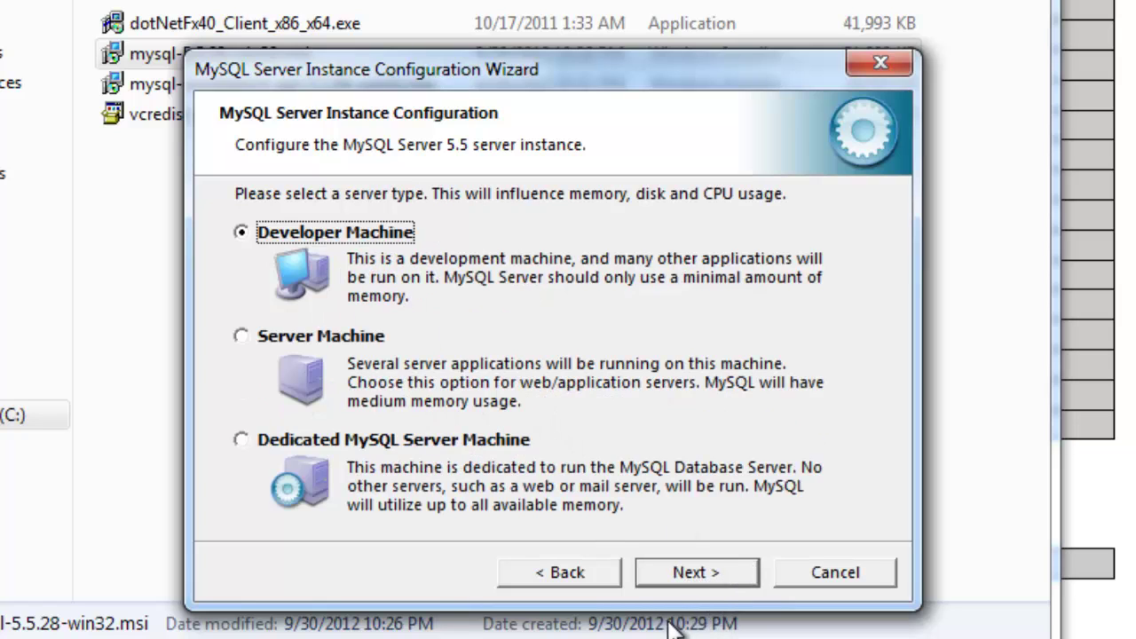
{"action": "left_click", "coordinate": [707, 573]}
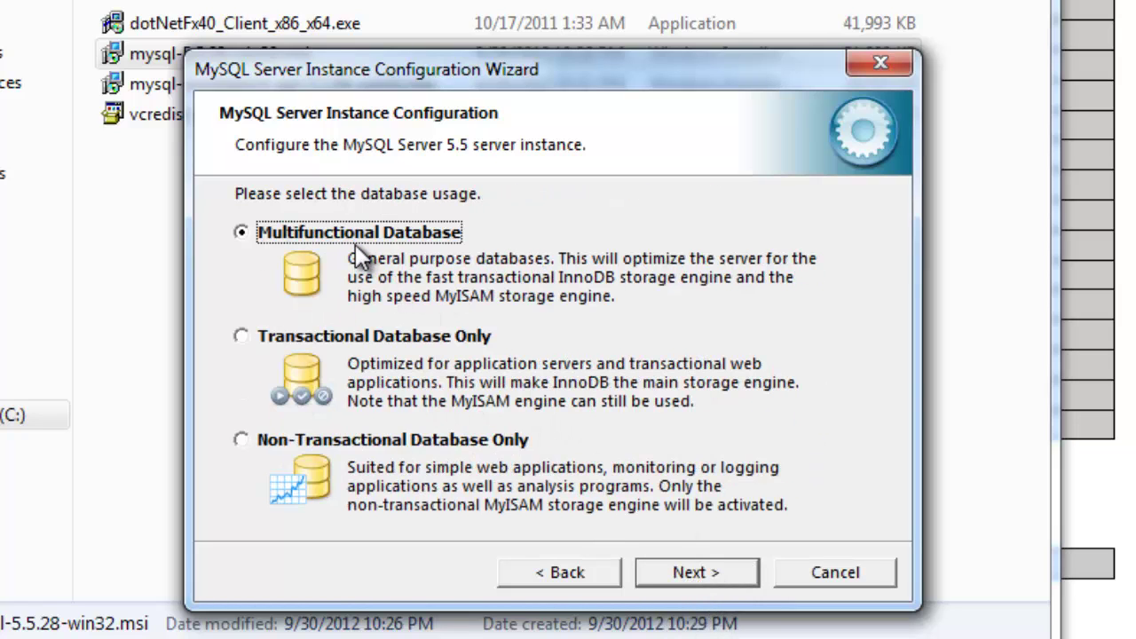
{"action": "left_click", "coordinate": [701, 579]}
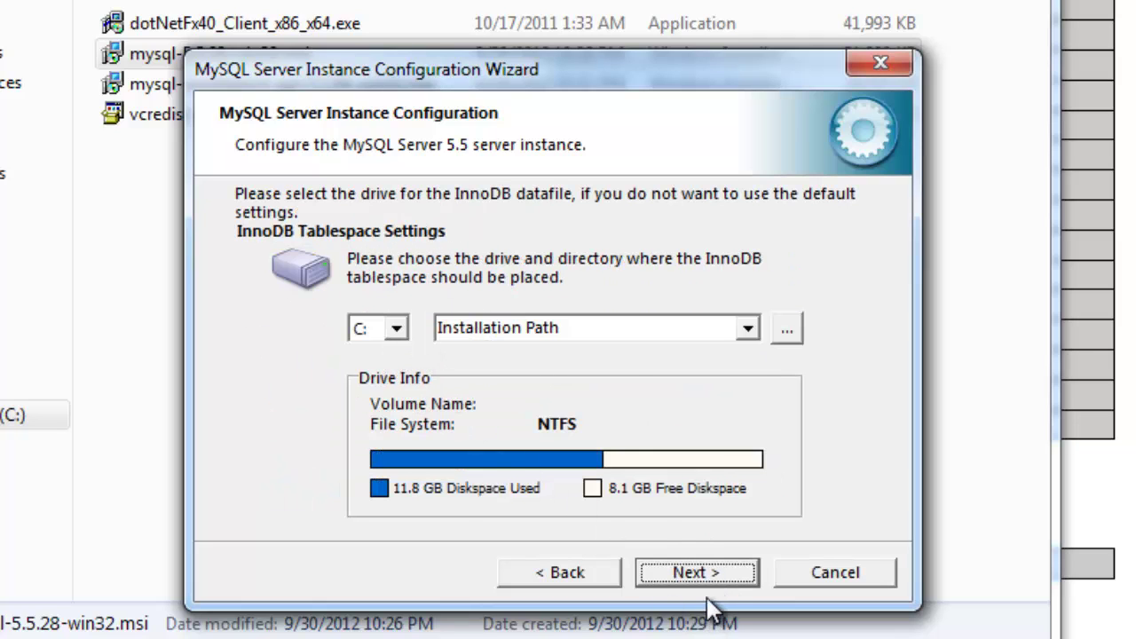
{"action": "left_click", "coordinate": [717, 574]}
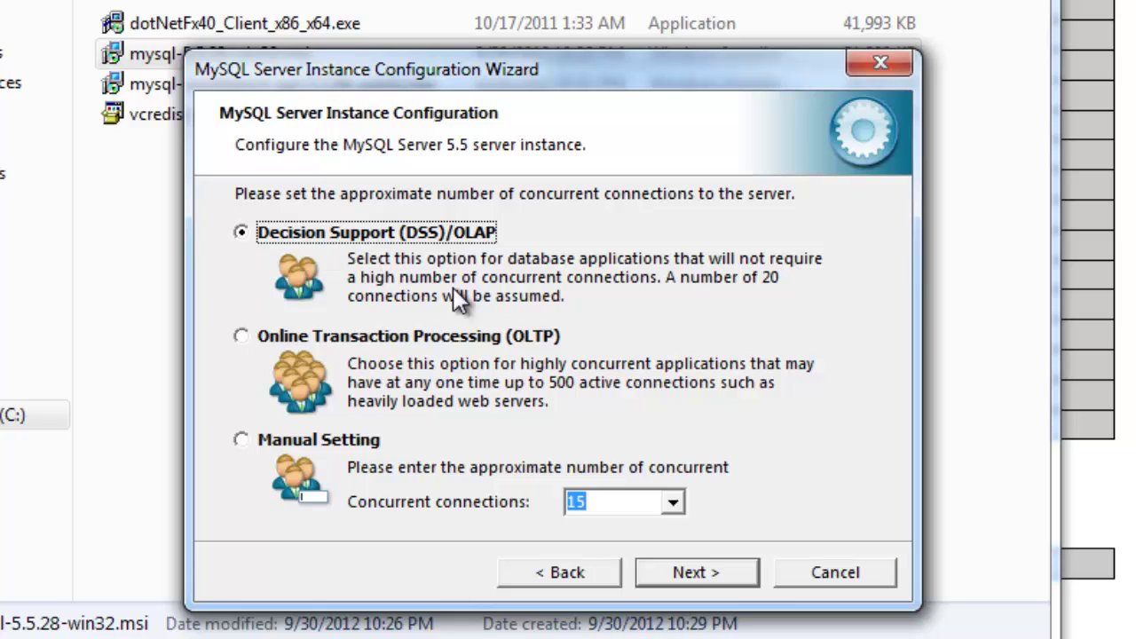
{"action": "left_click", "coordinate": [671, 583]}
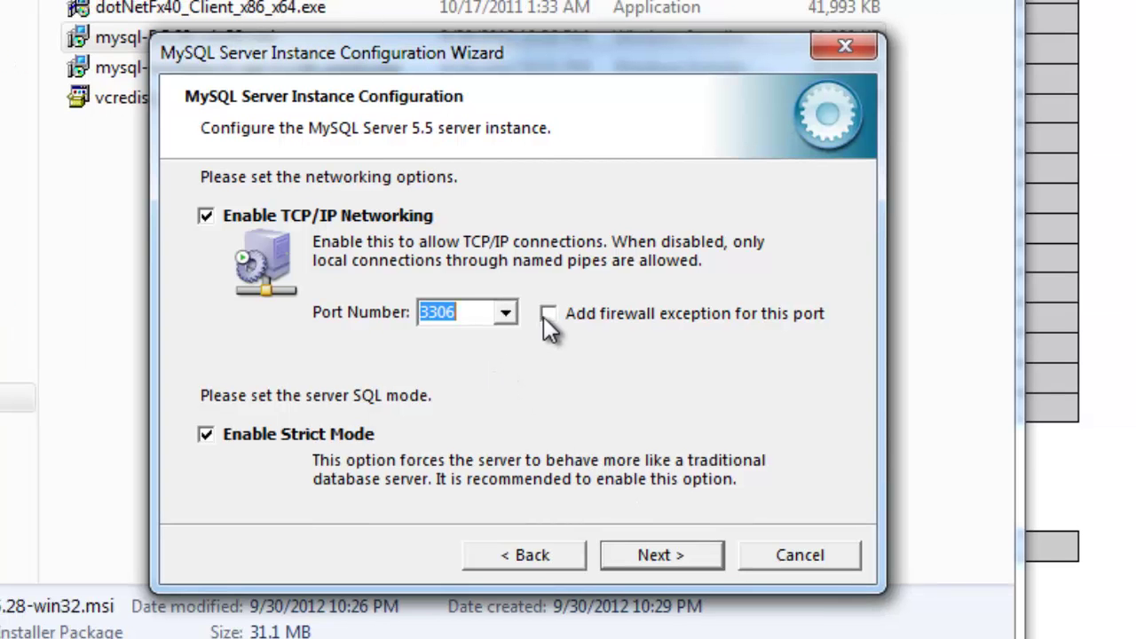
Add a firewall exception for port 3306 and pick UTF8 as the default character set
{"action": "left_click", "coordinate": [546, 314]}
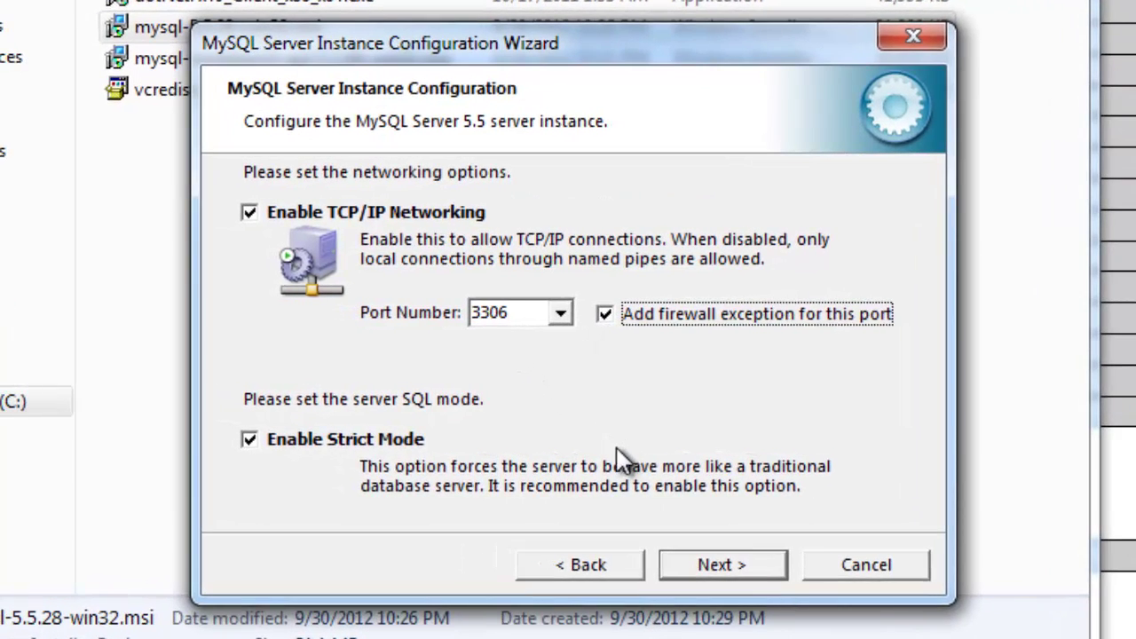
{"action": "left_click", "coordinate": [722, 570]}
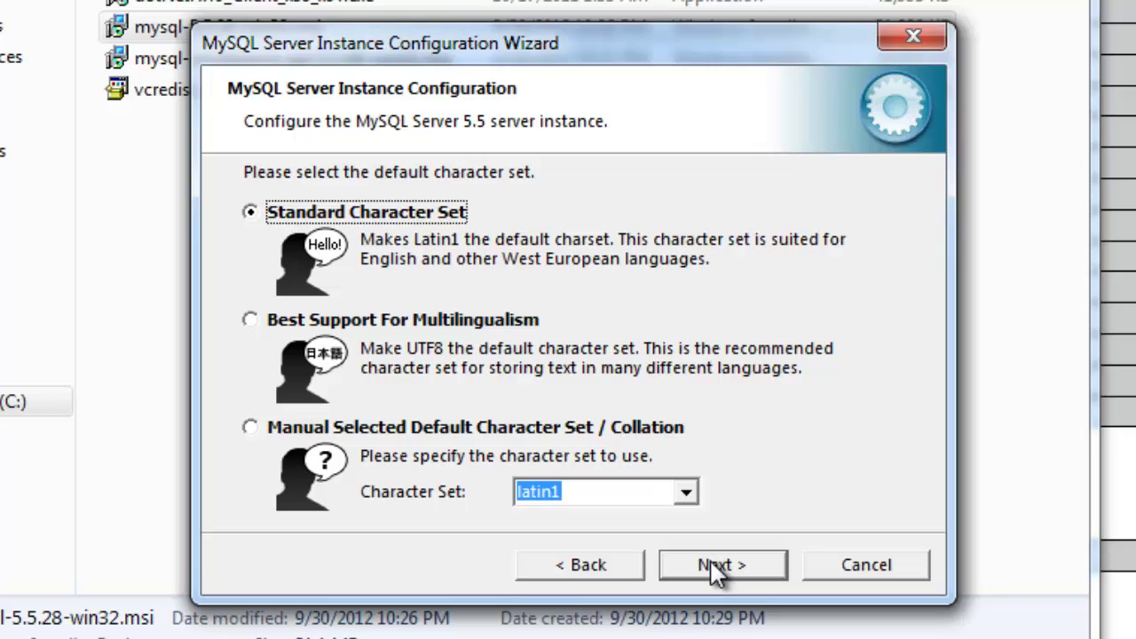
{"action": "left_click", "coordinate": [345, 324]}
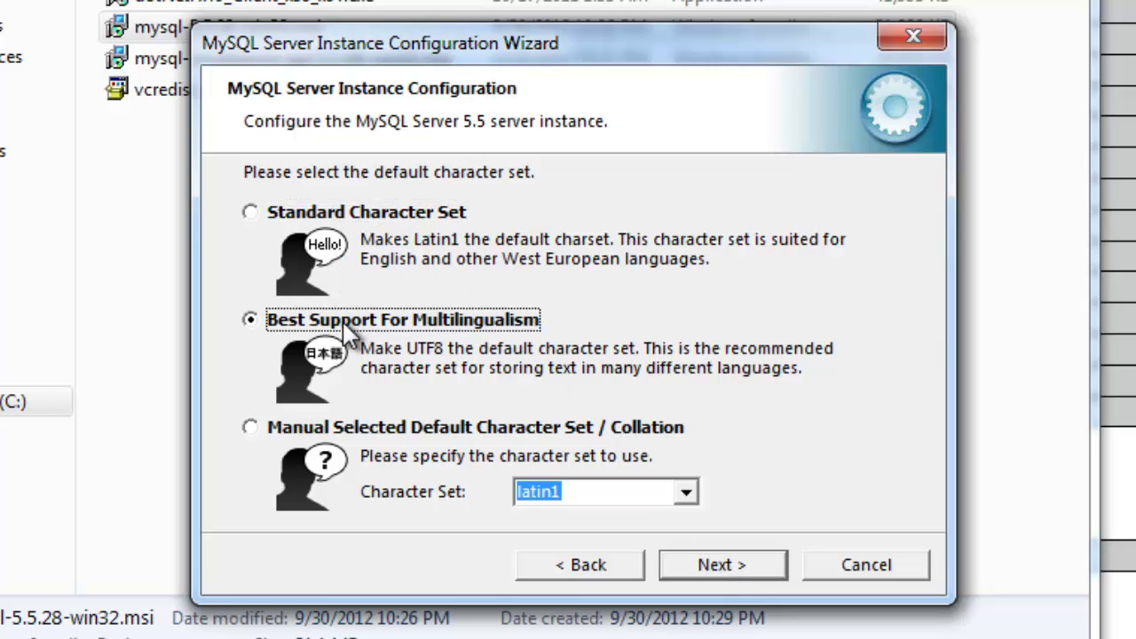
Add the MySQL bin directory to Windows PATH, set a root password, and reach Ready to execute
{"action": "left_click", "coordinate": [756, 575]}
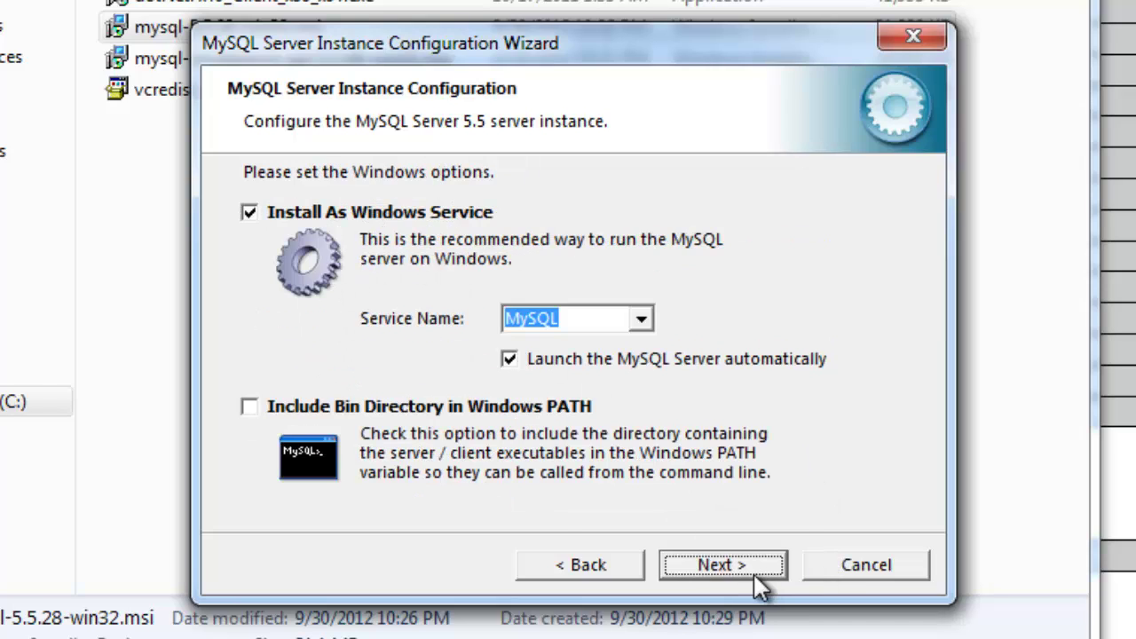
{"action": "left_click", "coordinate": [251, 407]}
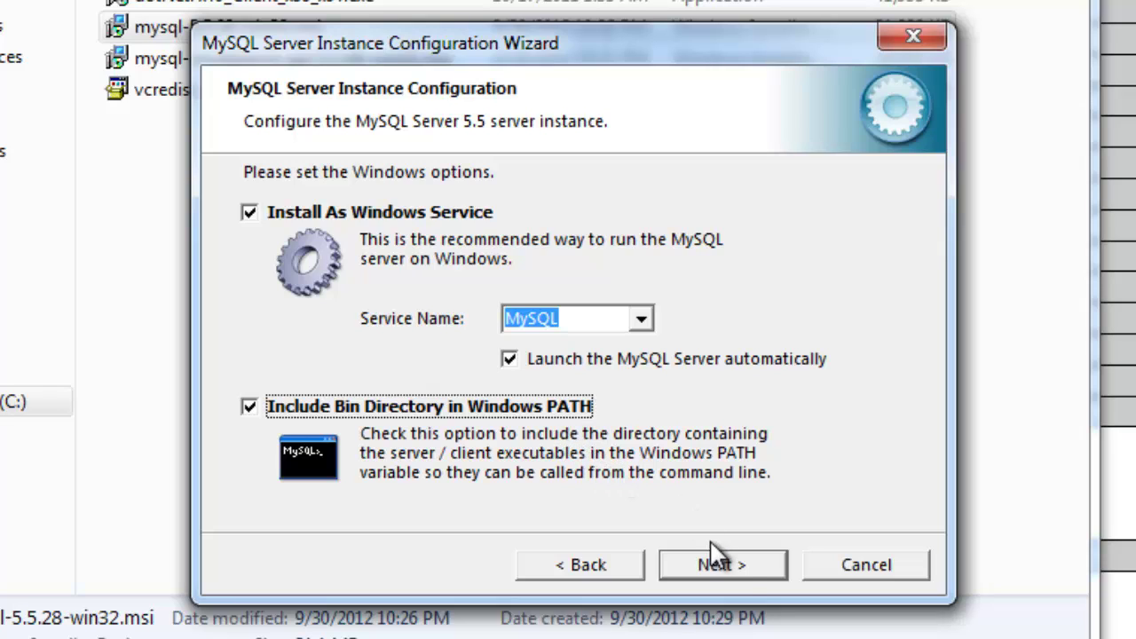
{"action": "left_click", "coordinate": [720, 565]}
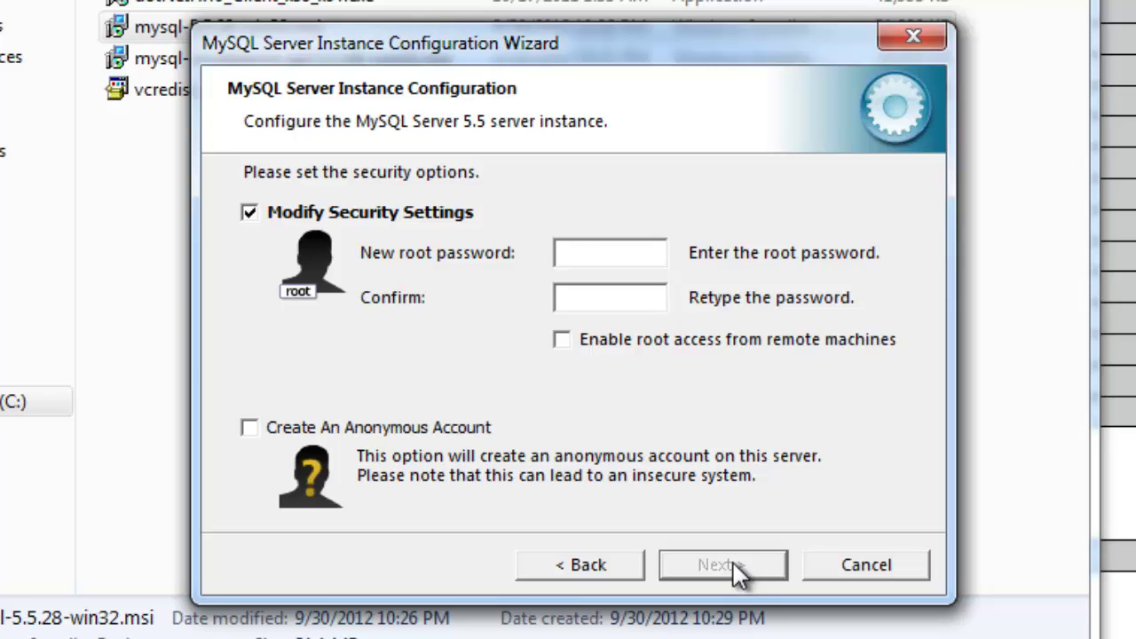
{"action": "type", "text": "********"}
{"action": "key", "text": "Tab"}
{"action": "type", "text": "********"}
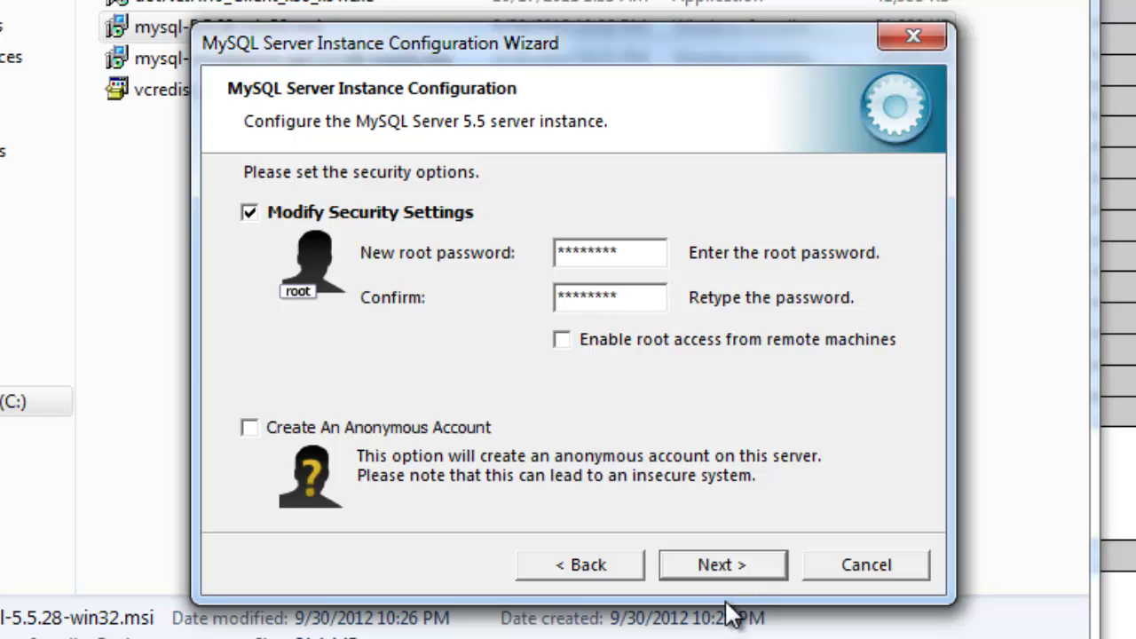
{"action": "left_click", "coordinate": [735, 567]}
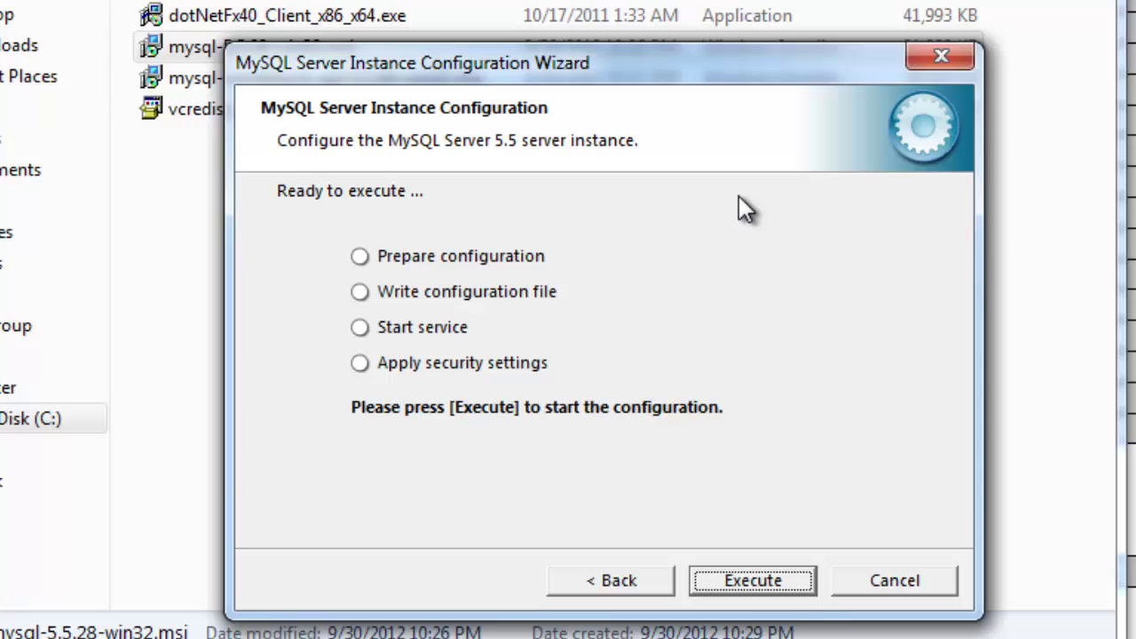
Execute the configuration so my.ini is written, the service starts and security is set, then finish
{"action": "left_click", "coordinate": [760, 589]}
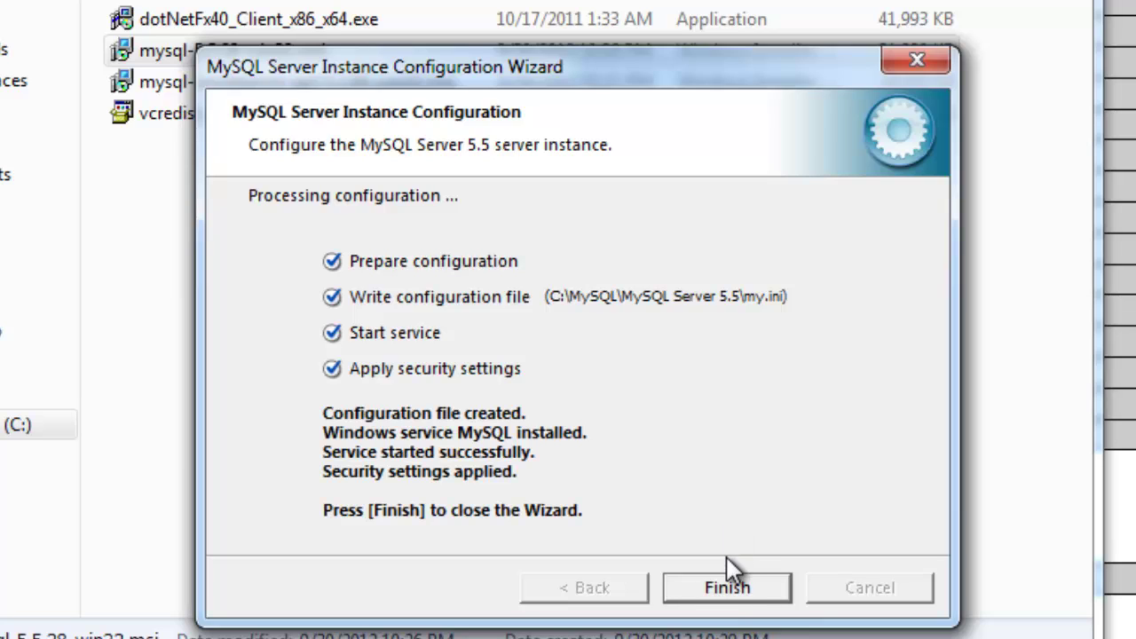
{"action": "left_click", "coordinate": [738, 592]}
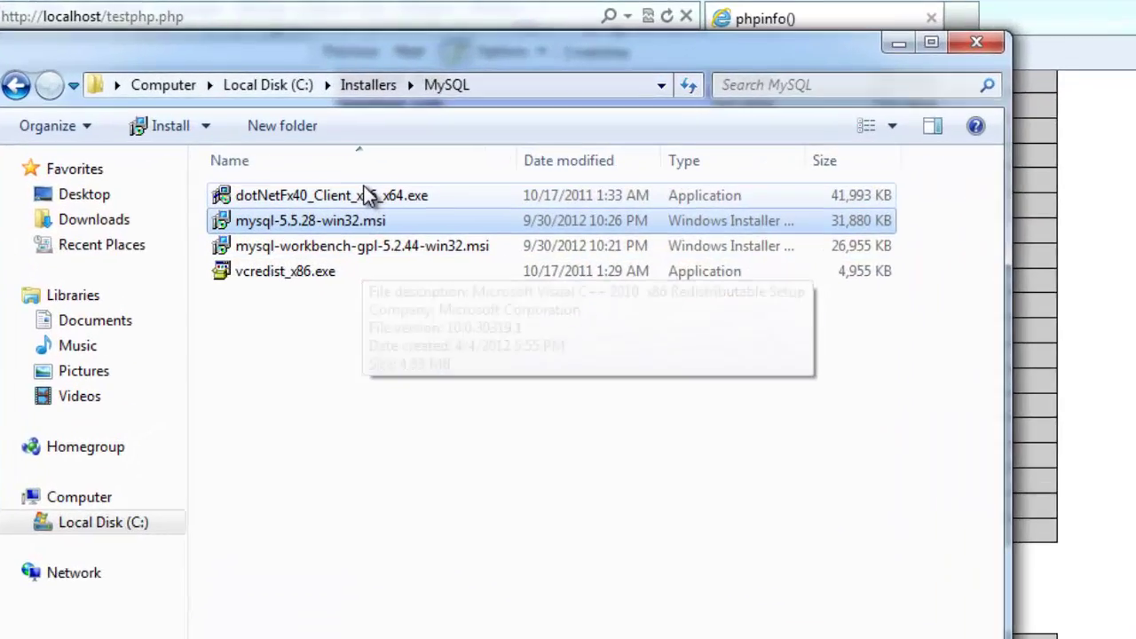
Install the Visual C++ 2010 x86 redistributable from vcredist_x86.exe, accepting its license terms
{"action": "left_click", "coordinate": [330, 156]}
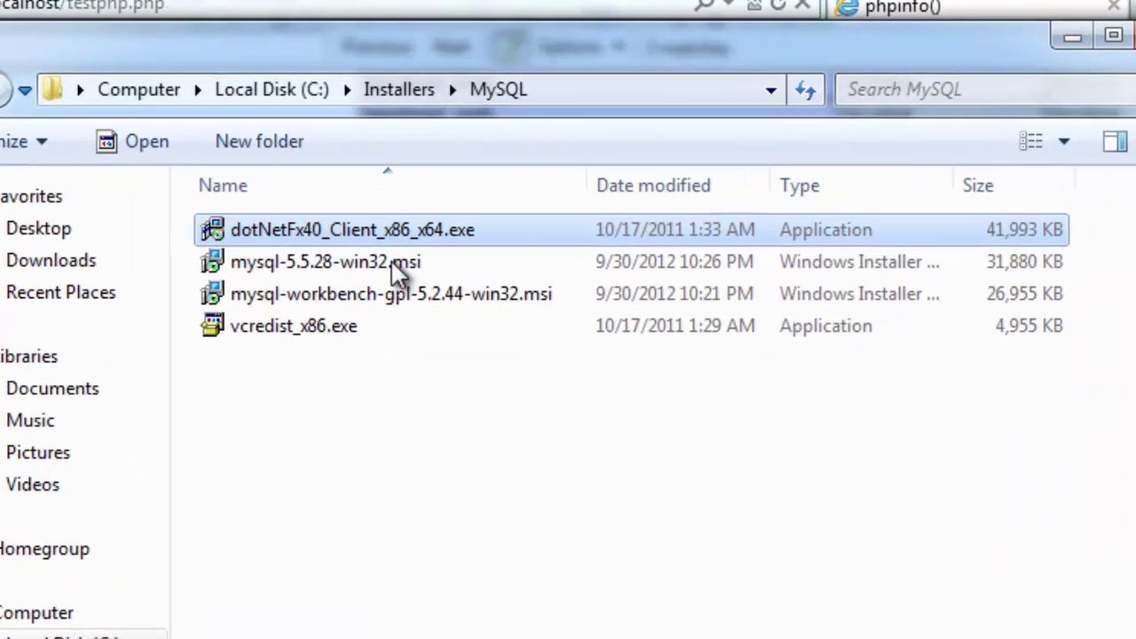
{"action": "left_click", "coordinate": [365, 330]}
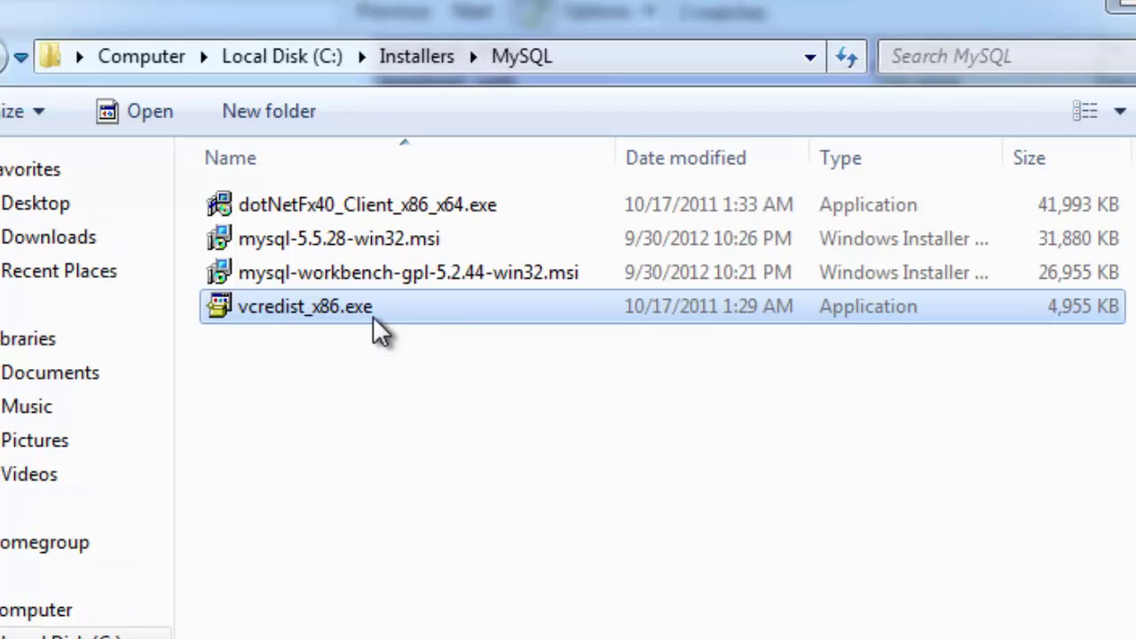
{"action": "double_click", "coordinate": [372, 316]}
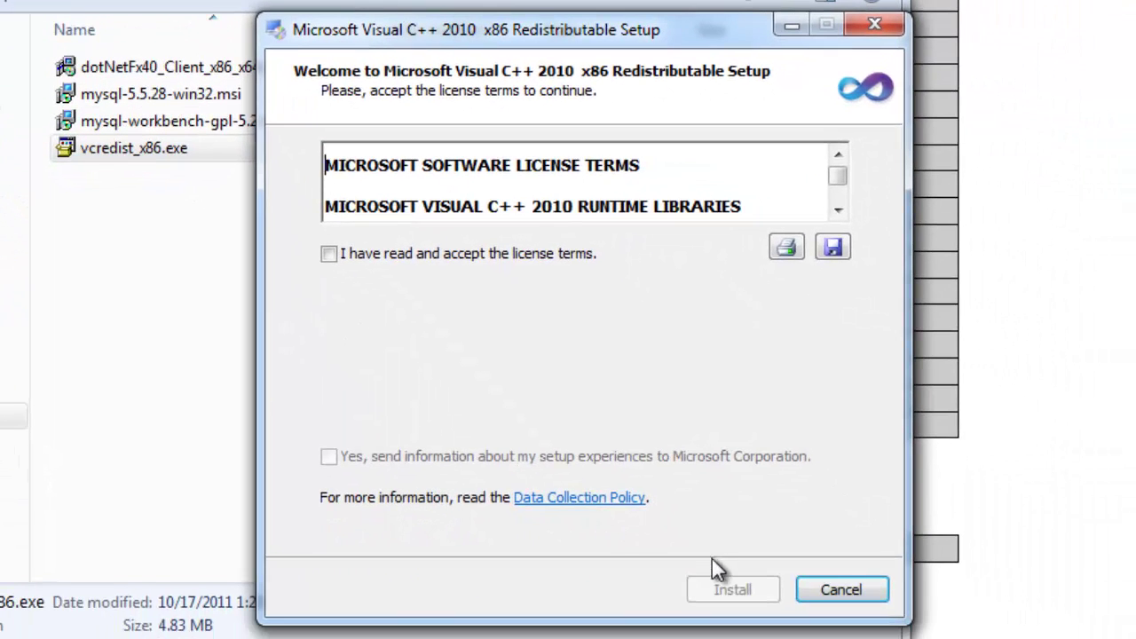
{"action": "left_click", "coordinate": [376, 255]}
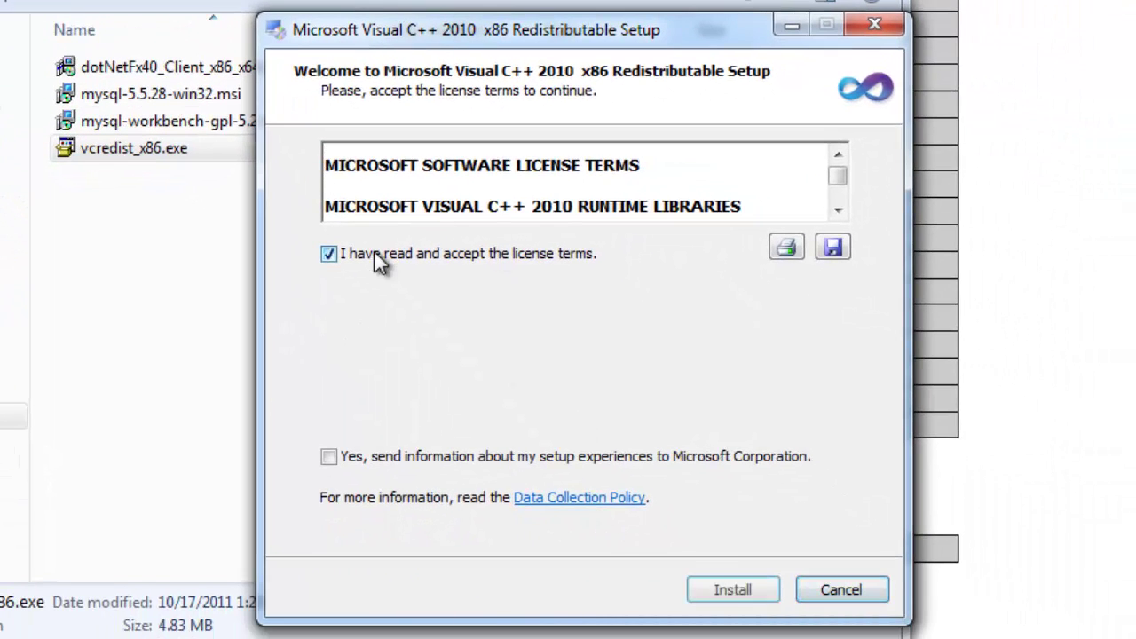
{"action": "left_click", "coordinate": [732, 591]}
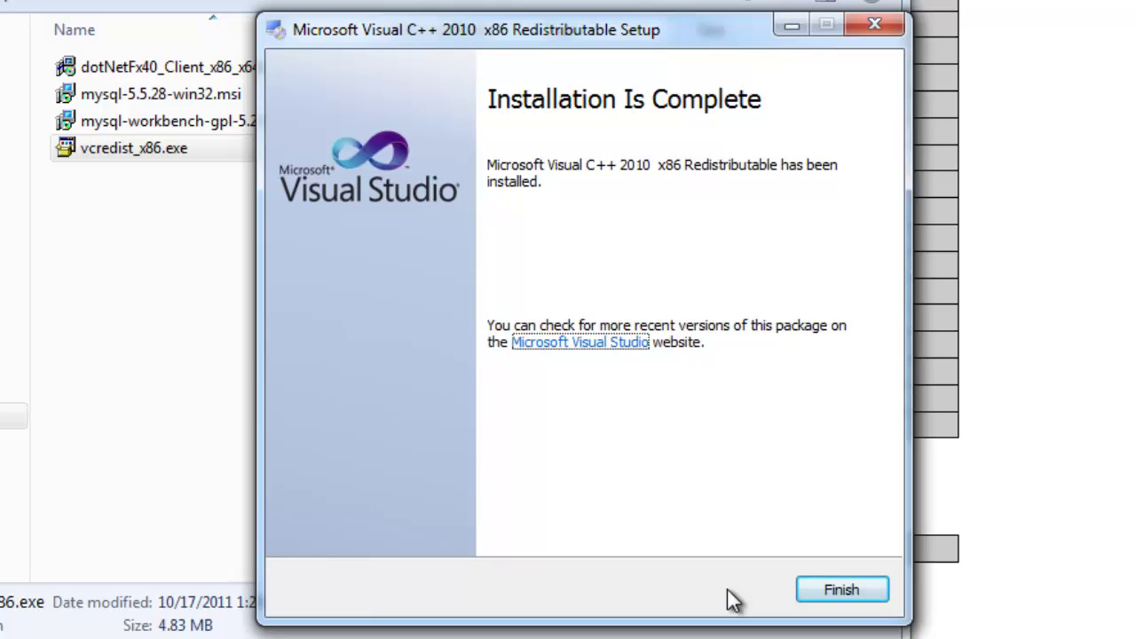
{"action": "left_click", "coordinate": [850, 589]}
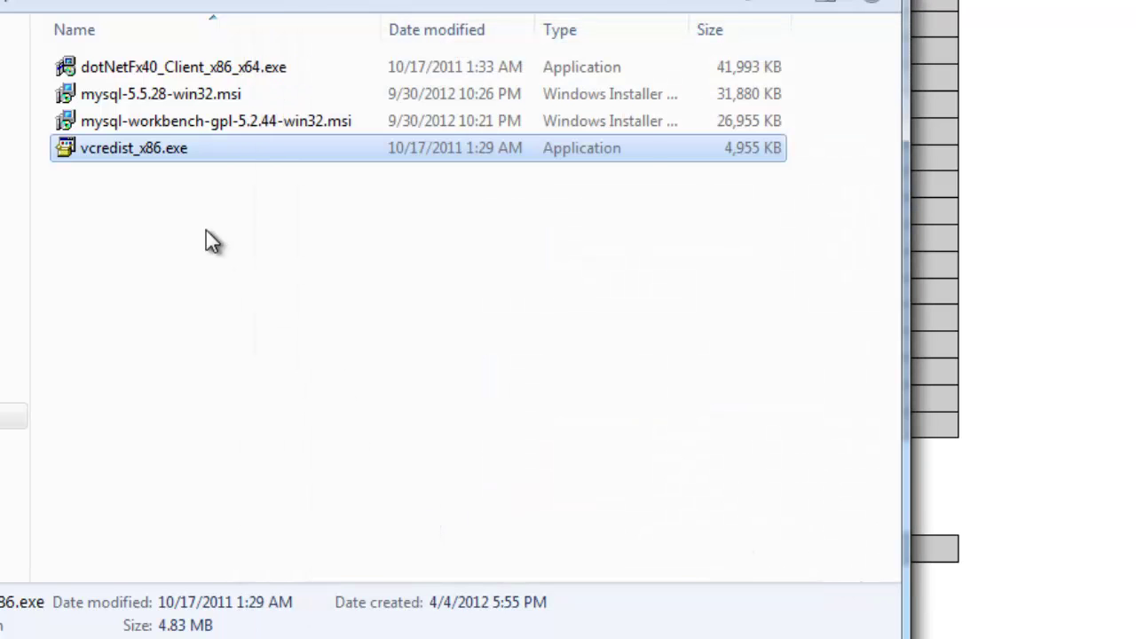
Install .NET Framework 4 Client Profile from dotNetFx40_Client_x86_x64.exe, accepting its license terms
{"action": "left_click", "coordinate": [197, 65]}
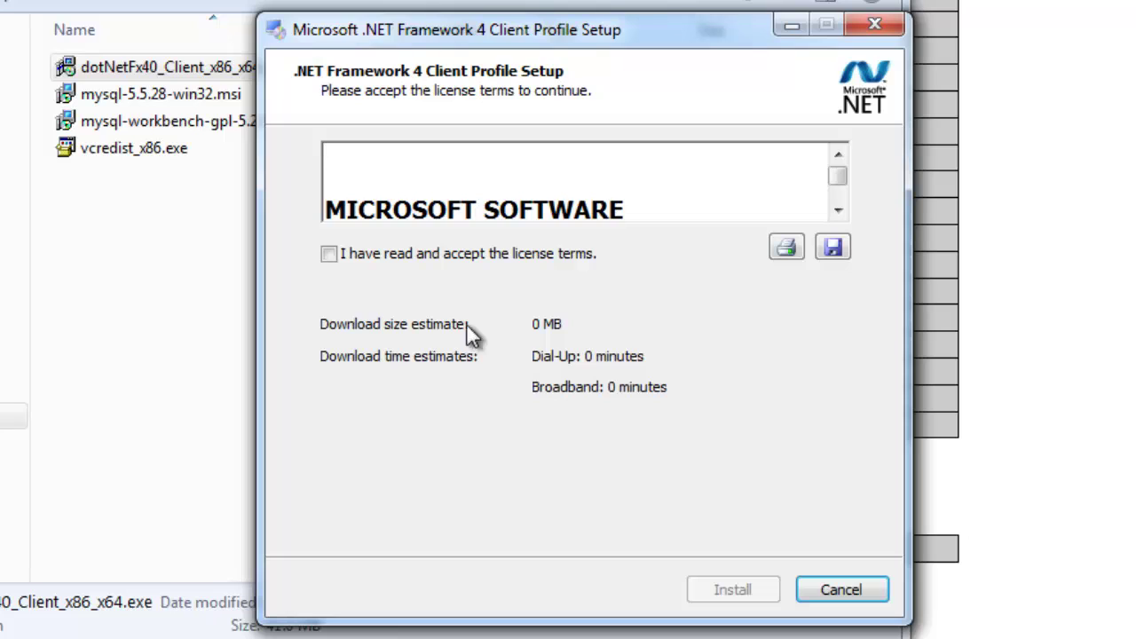
{"action": "left_click", "coordinate": [326, 255]}
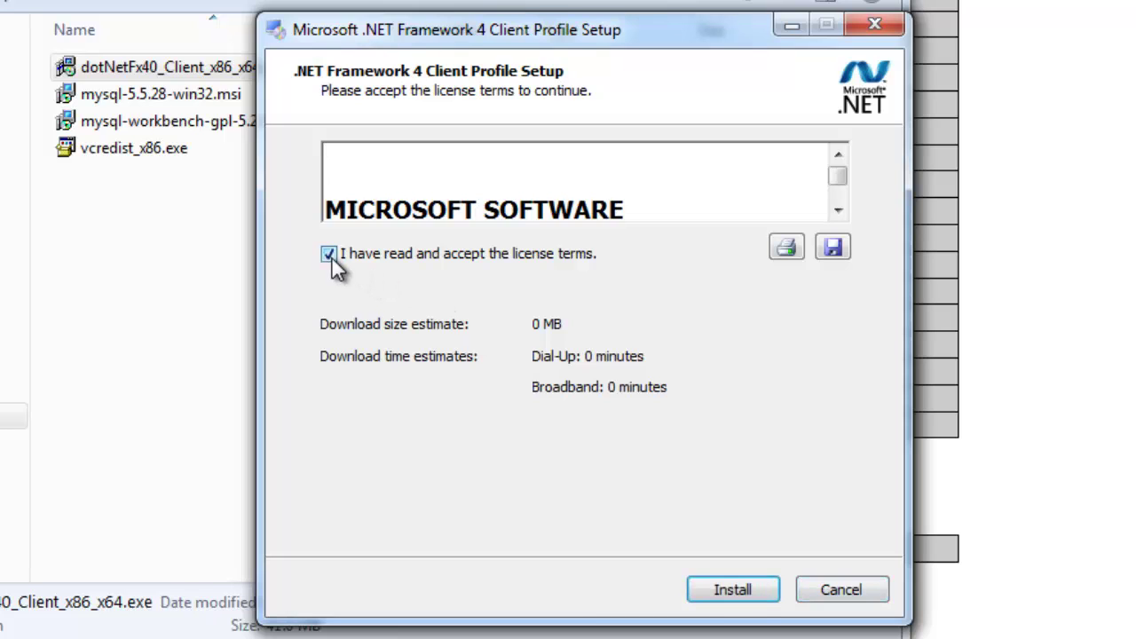
{"action": "left_click", "coordinate": [740, 594]}
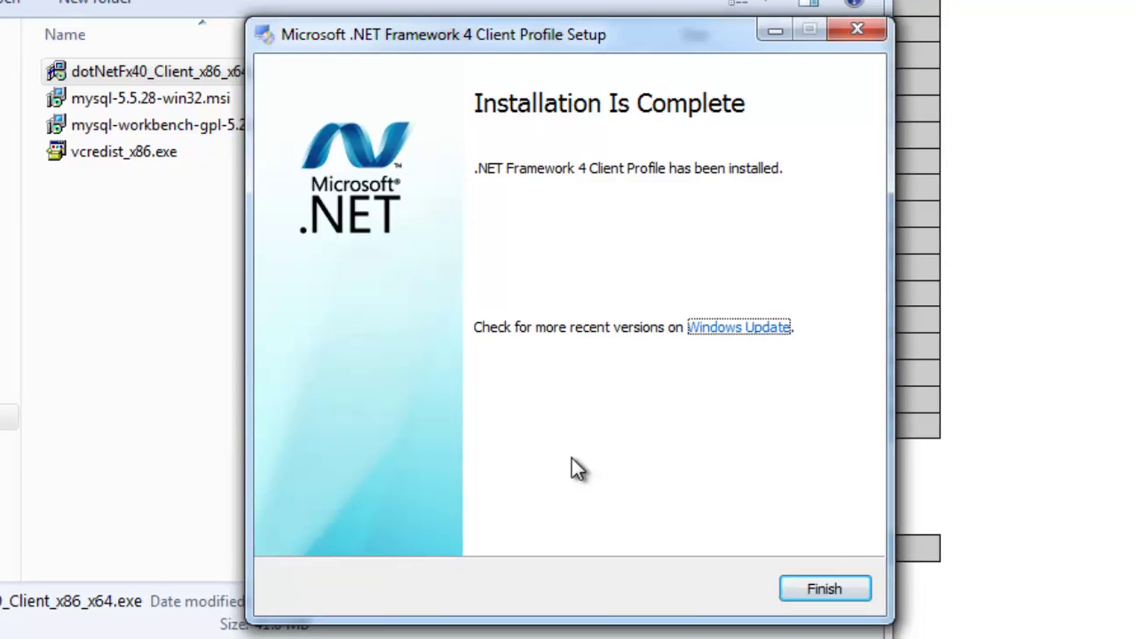
{"action": "left_click", "coordinate": [829, 587]}
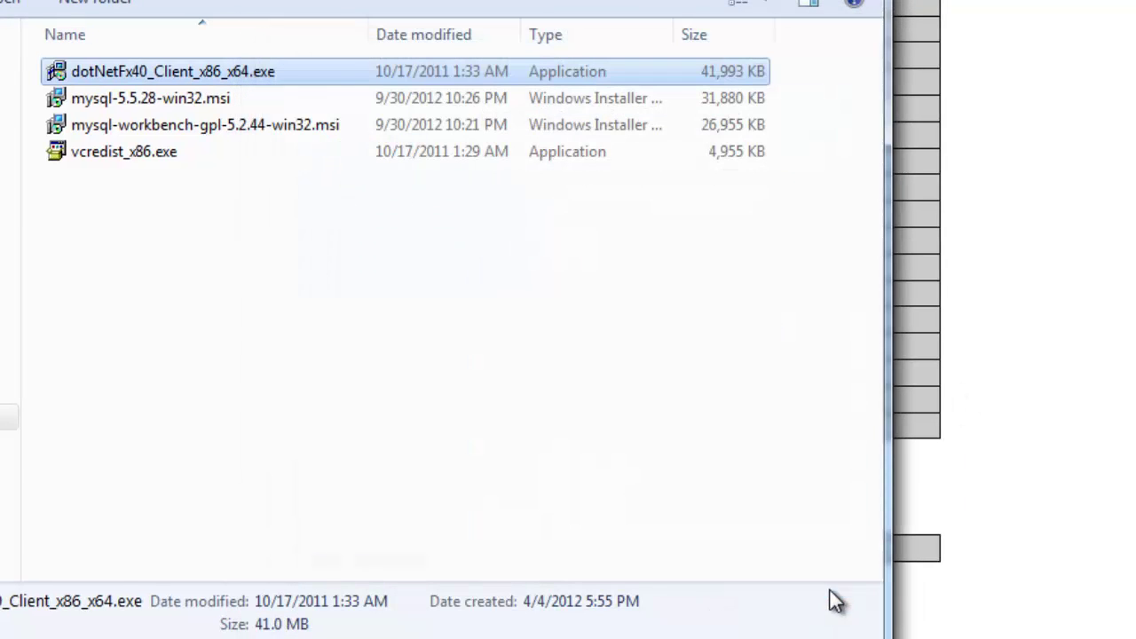
Install MySQL Workbench with the Complete setup type into C:\MySQL\MySQL Workbench 5.2 CE\
{"action": "double_click", "coordinate": [218, 131]}
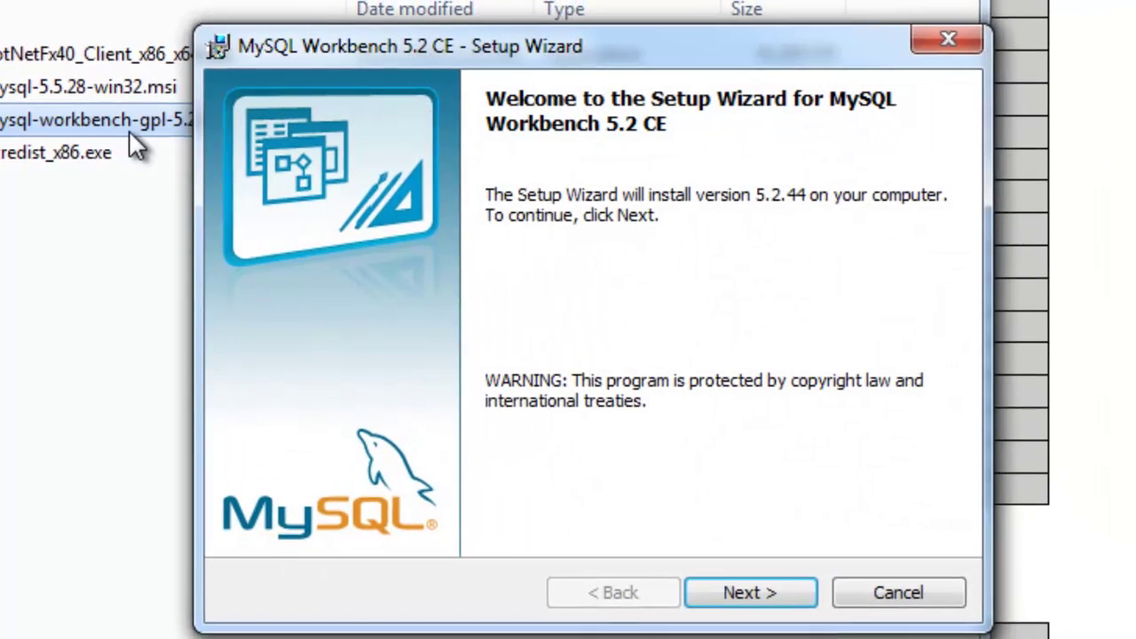
{"action": "left_click", "coordinate": [724, 571]}
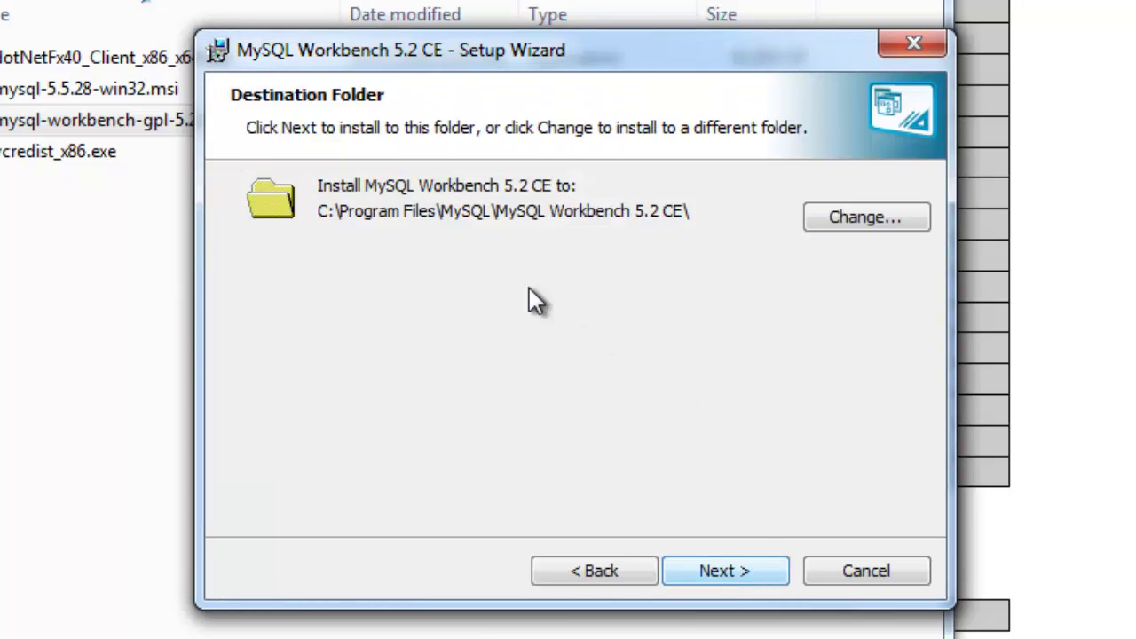
{"action": "left_click", "coordinate": [856, 220]}
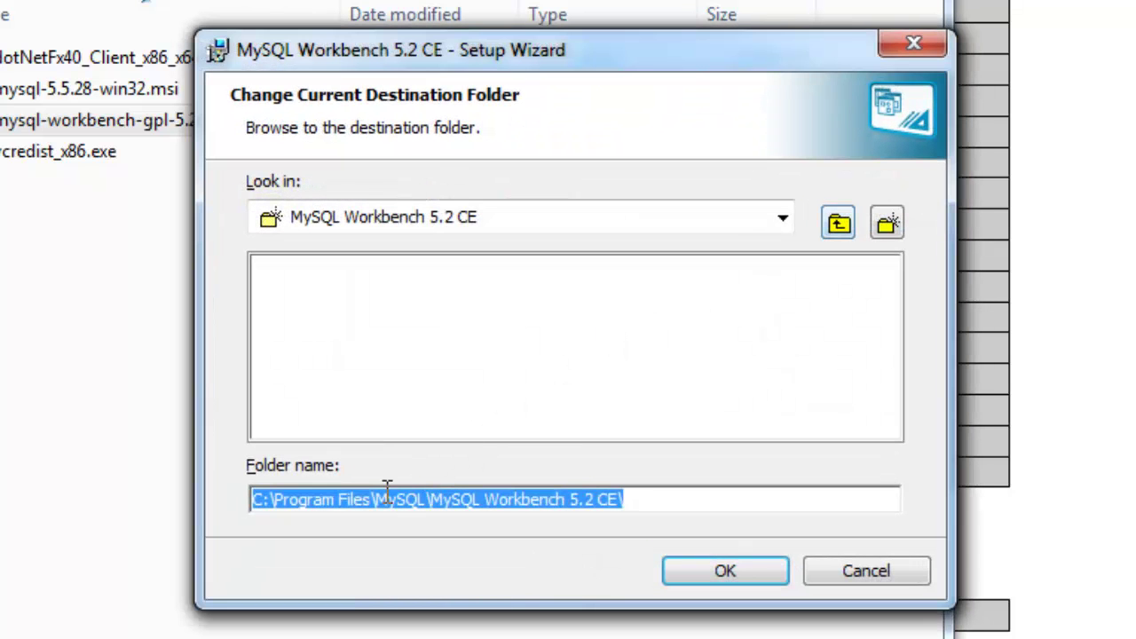
{"action": "left_click", "coordinate": [384, 498]}
{"action": "key", "text": "BackSpace"}
{"action": "key", "text": "BackSpace"}
{"action": "key", "text": "BackSpace"}
{"action": "key", "text": "BackSpace"}
{"action": "key", "text": "BackSpace"}
{"action": "key", "text": "BackSpace"}
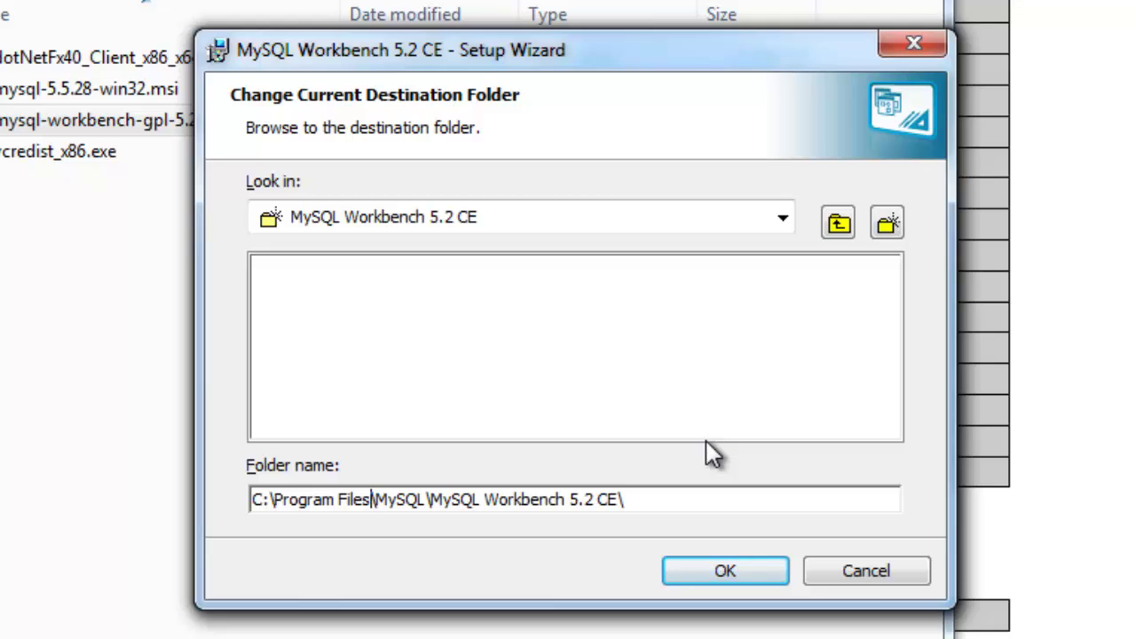
{"action": "key", "text": "BackSpace"}
{"action": "key", "text": "BackSpace"}
{"action": "key", "text": "BackSpace"}
{"action": "key", "text": "BackSpace"}
{"action": "key", "text": "BackSpace"}
{"action": "key", "text": "BackSpace"}
{"action": "key", "text": "BackSpace"}
{"action": "key", "text": "BackSpace"}
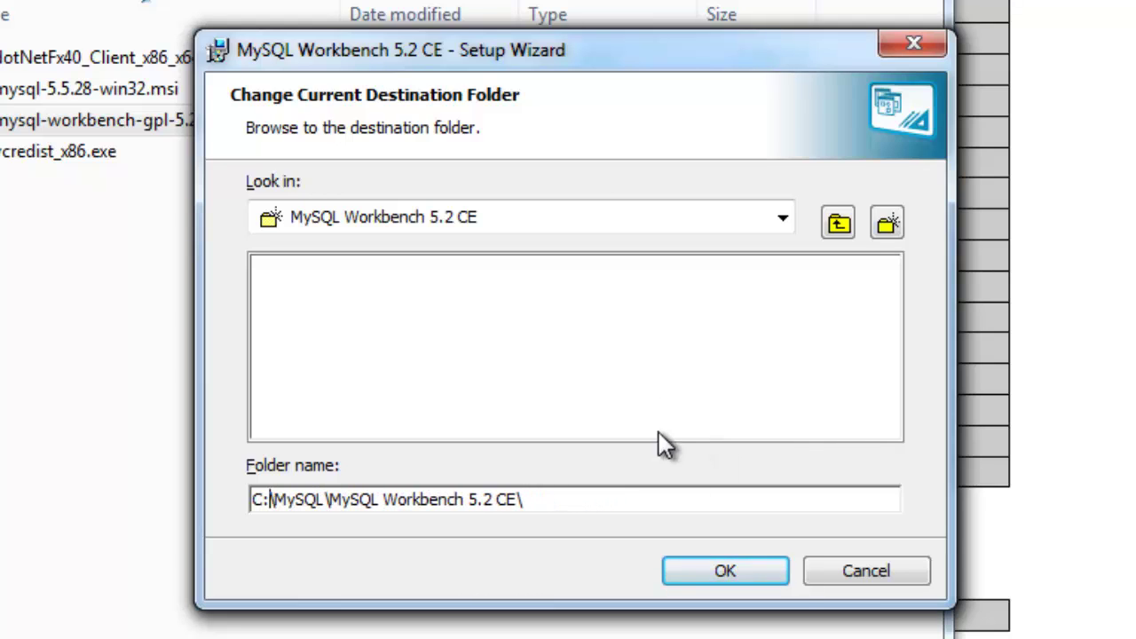
{"action": "left_click", "coordinate": [759, 576]}
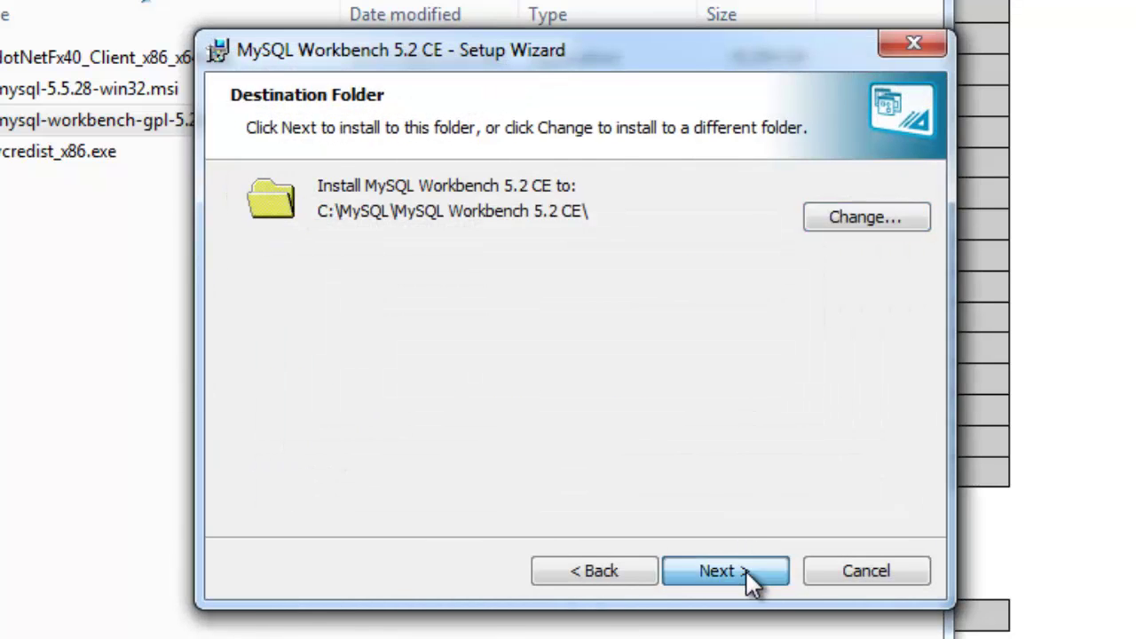
{"action": "left_click", "coordinate": [746, 572]}
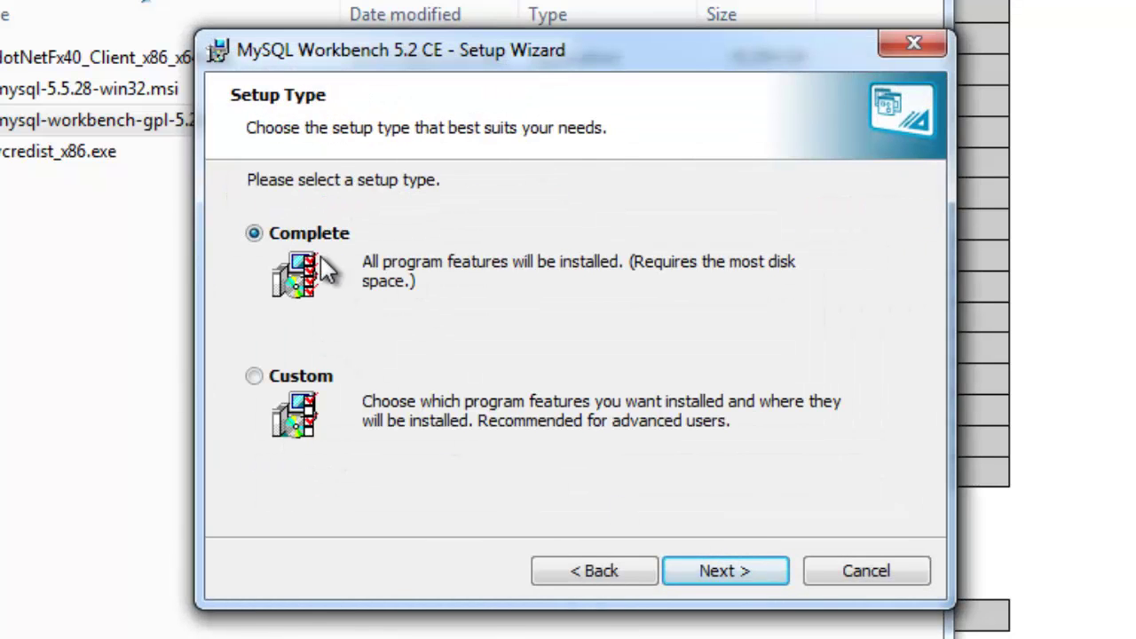
{"action": "left_click", "coordinate": [735, 573]}
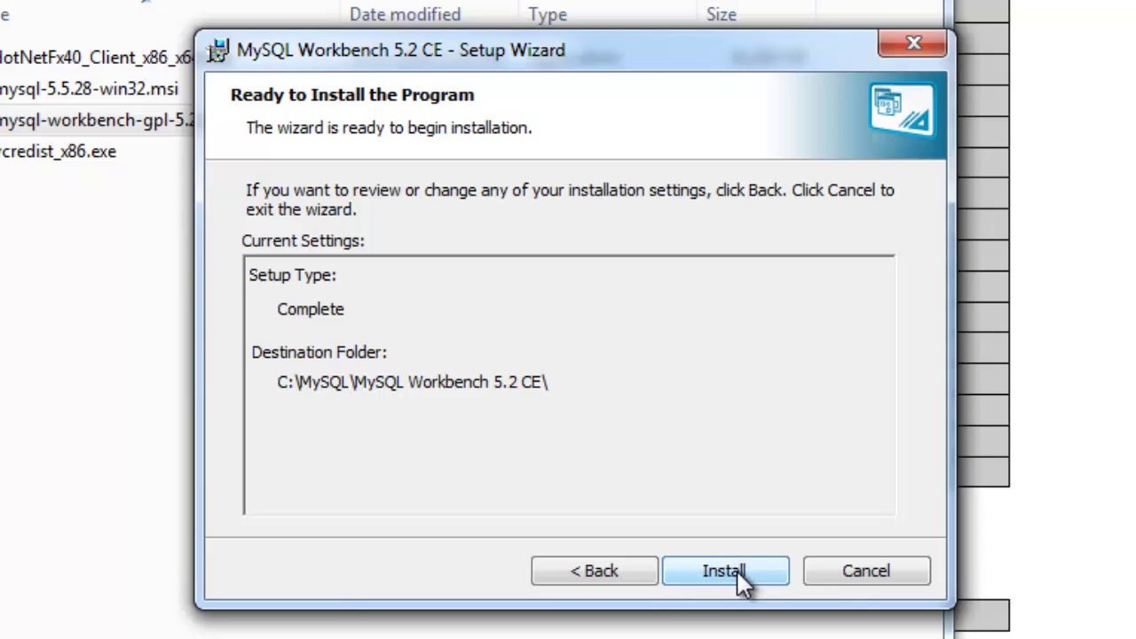
{"action": "left_click", "coordinate": [738, 571]}
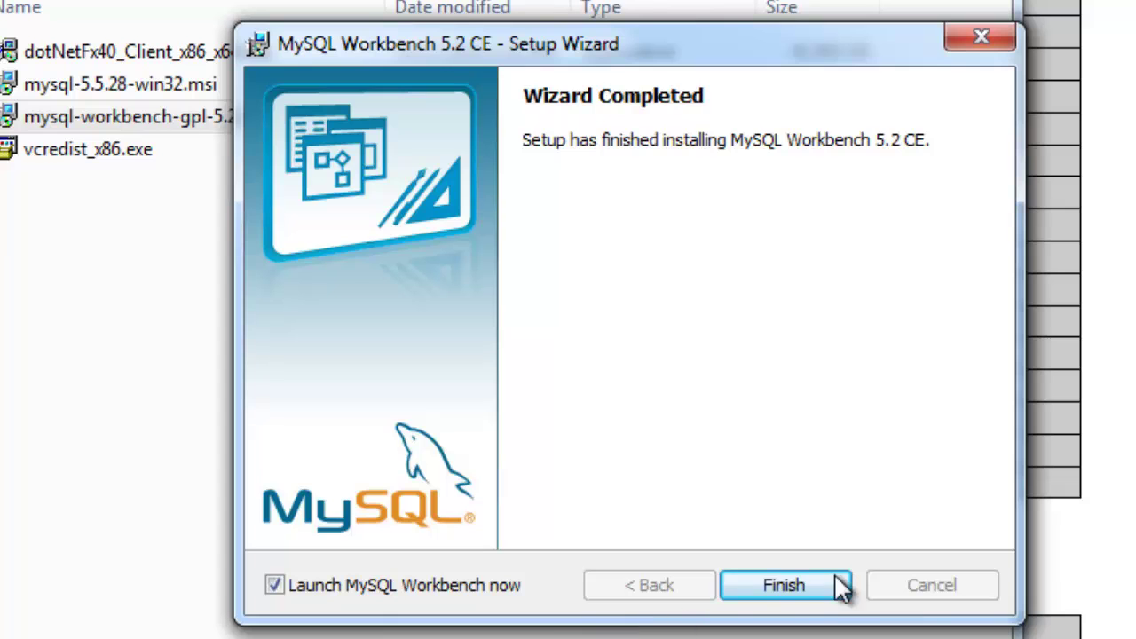
Launch MySQL Workbench on finishing setup, view its home screen, then close it
{"action": "left_click", "coordinate": [804, 594]}
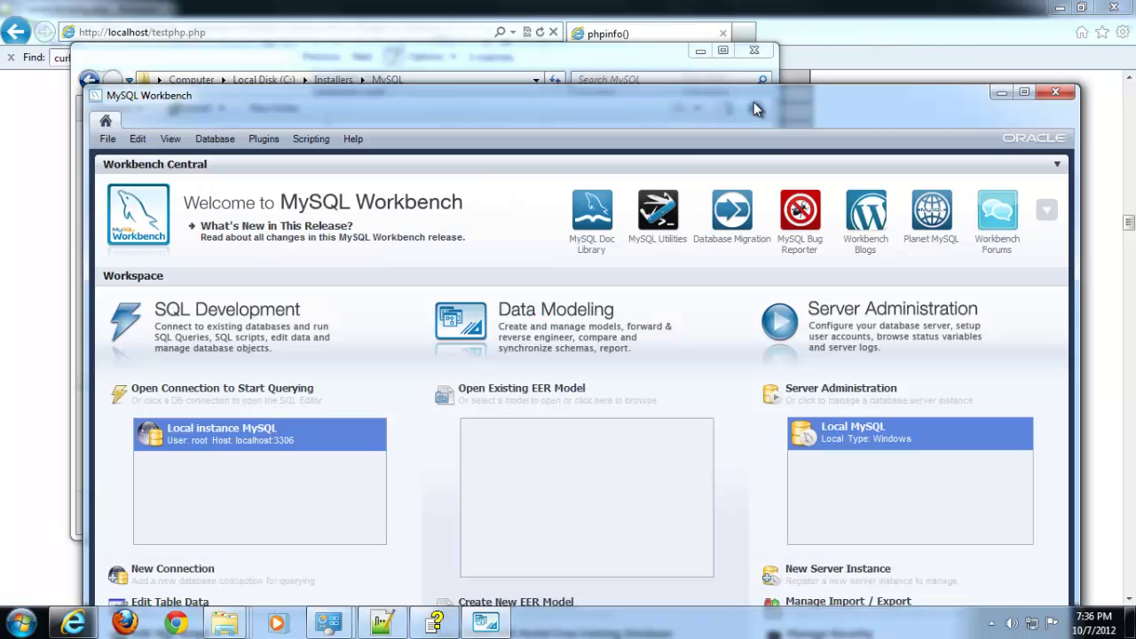
{"action": "left_click_drag", "start_coordinate": [753, 102], "coordinate": [729, 37]}
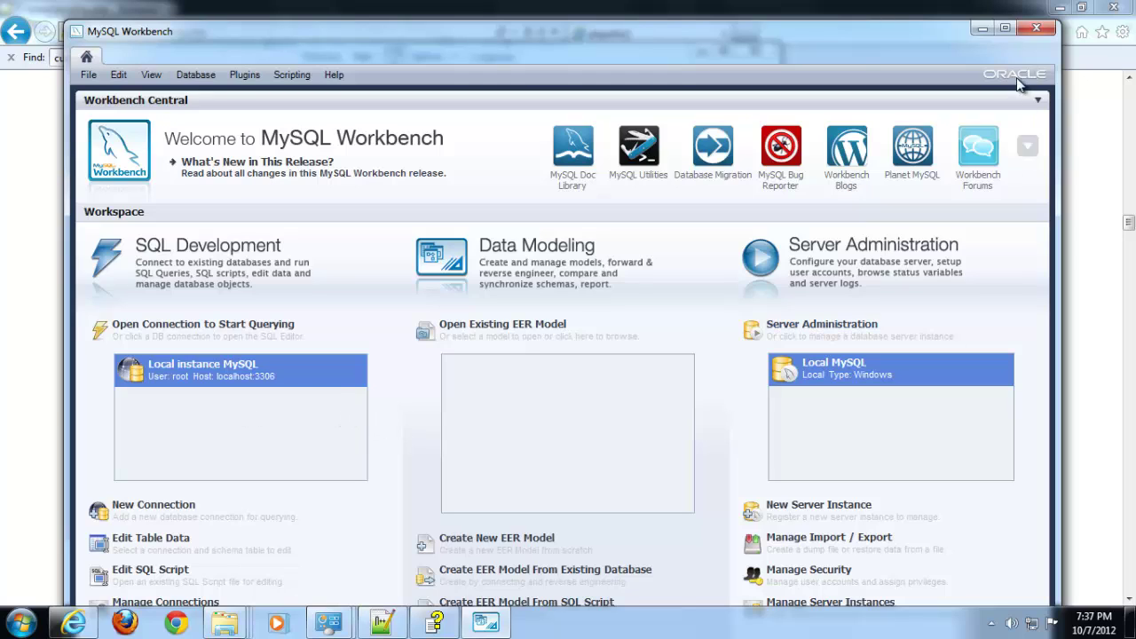
{"action": "left_click", "coordinate": [1035, 28]}
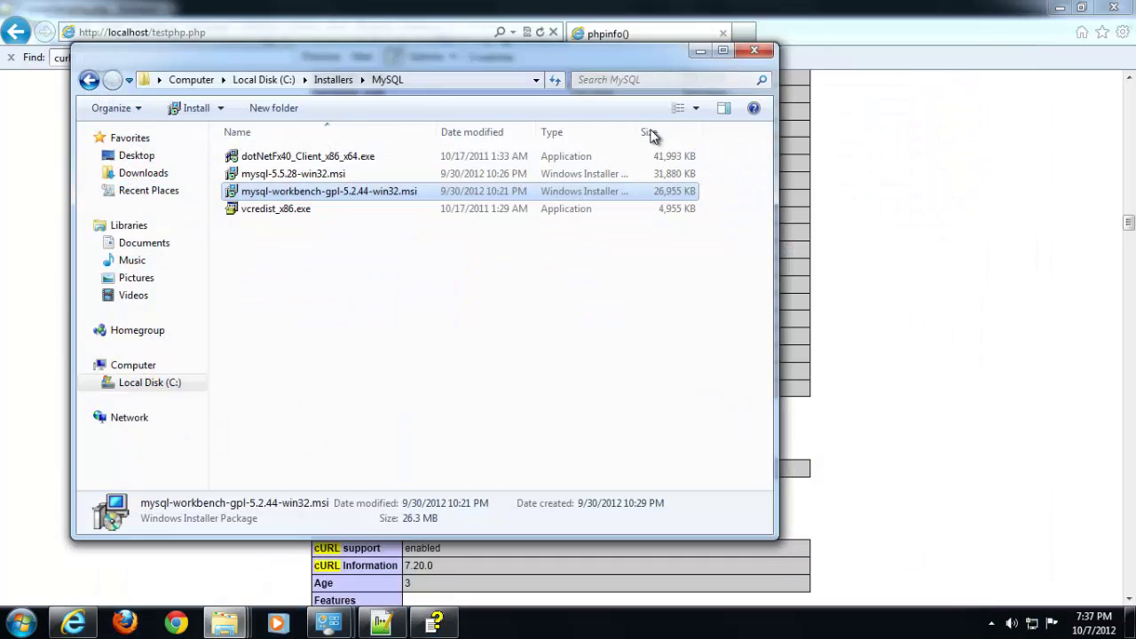
Bring php.ini to the front in Notepad++ and scroll to its extension lines
{"action": "left_click", "coordinate": [950, 278]}
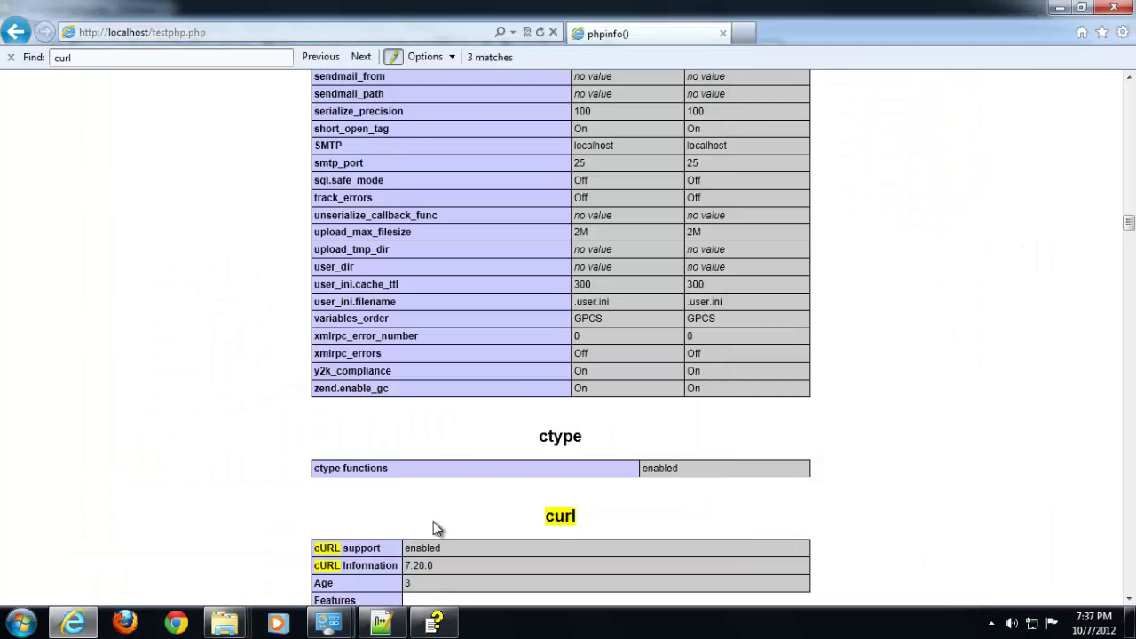
{"action": "left_click", "coordinate": [380, 623]}
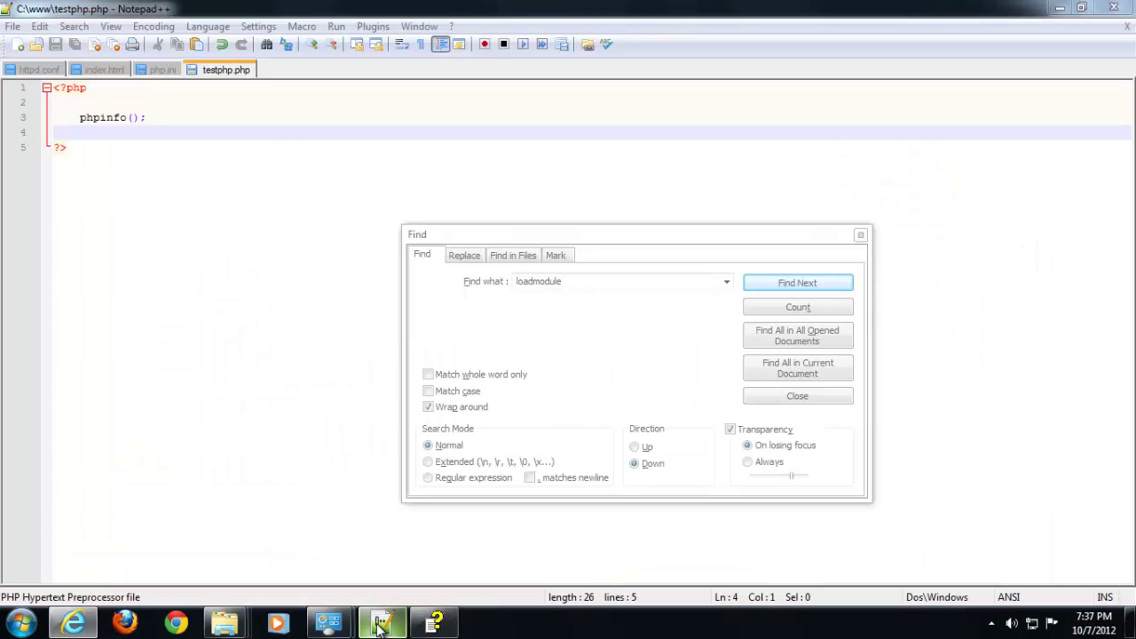
{"action": "left_click", "coordinate": [859, 237]}
{"action": "left_click", "coordinate": [159, 71]}
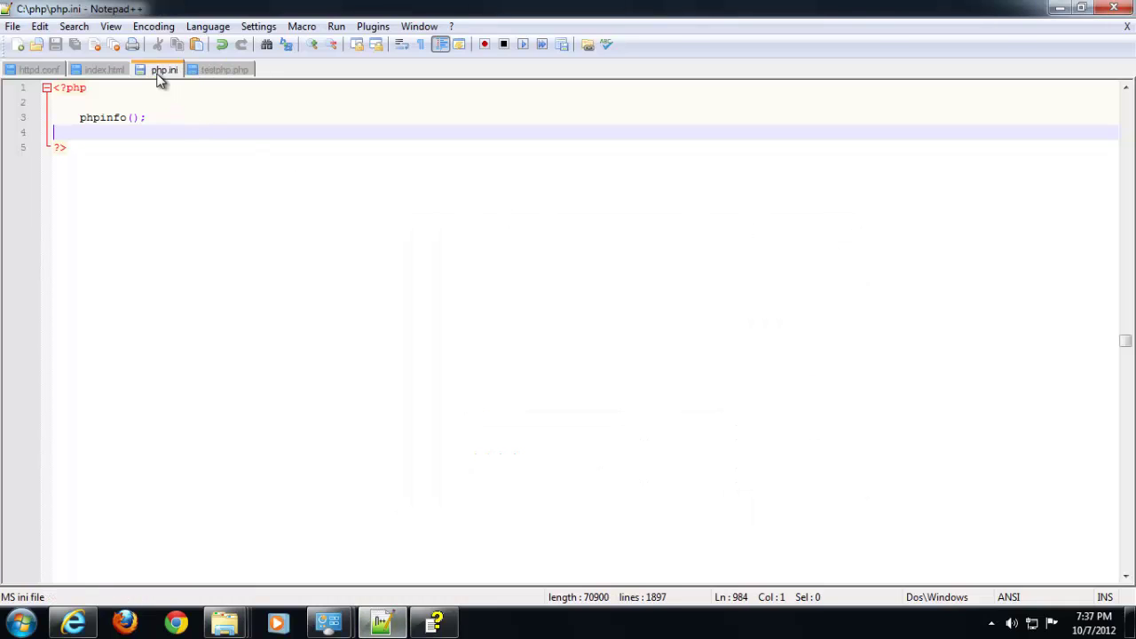
{"action": "left_click", "coordinate": [32, 71]}
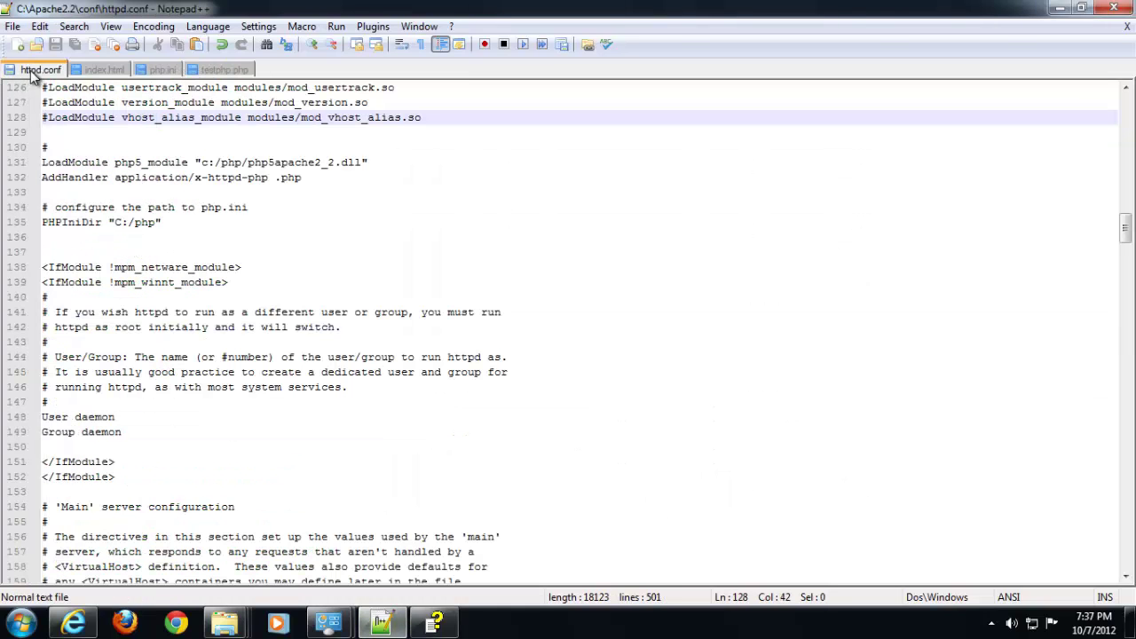
{"action": "left_click", "coordinate": [163, 71]}
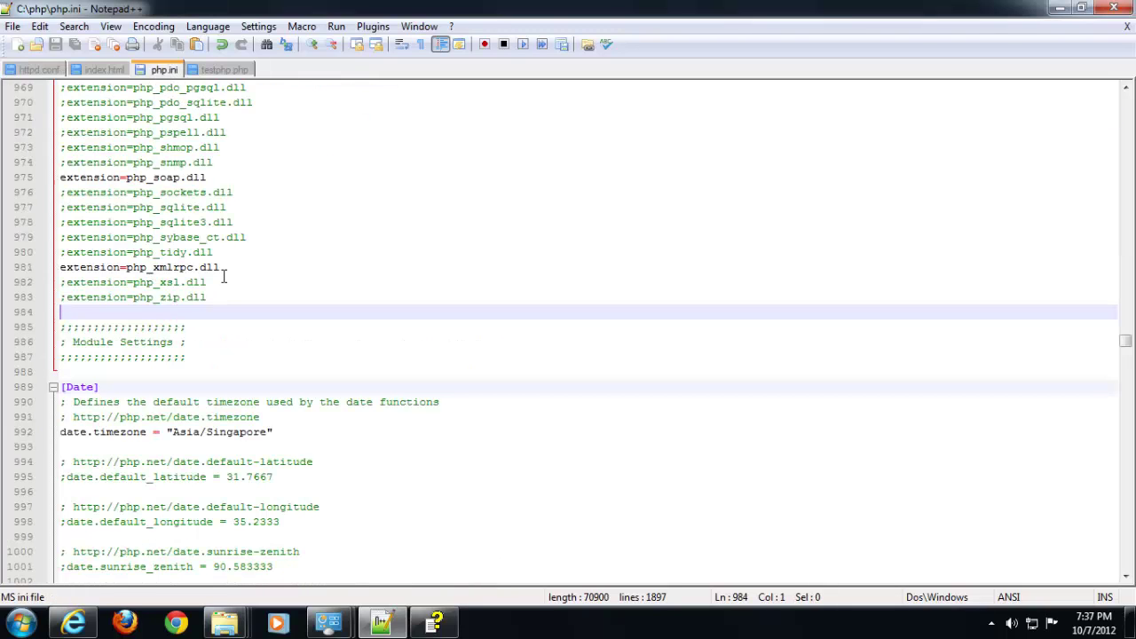
{"action": "scroll", "coordinate": [223, 279], "scroll_direction": "up", "scroll_amount": 2}
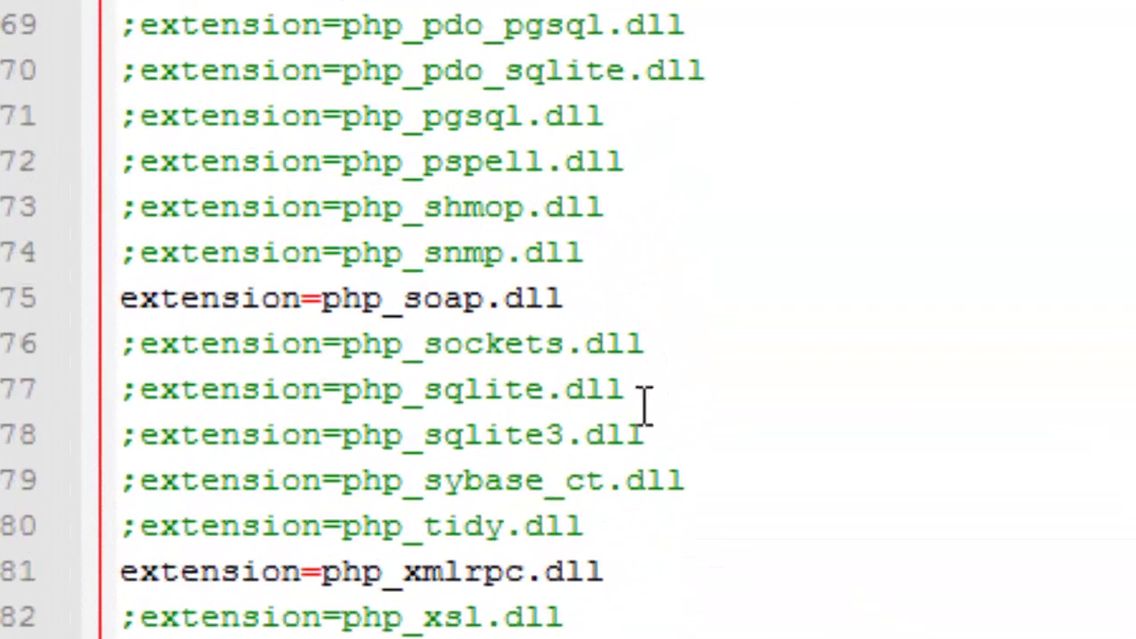
{"action": "scroll", "coordinate": [645, 390], "scroll_direction": "up", "scroll_amount": 2}
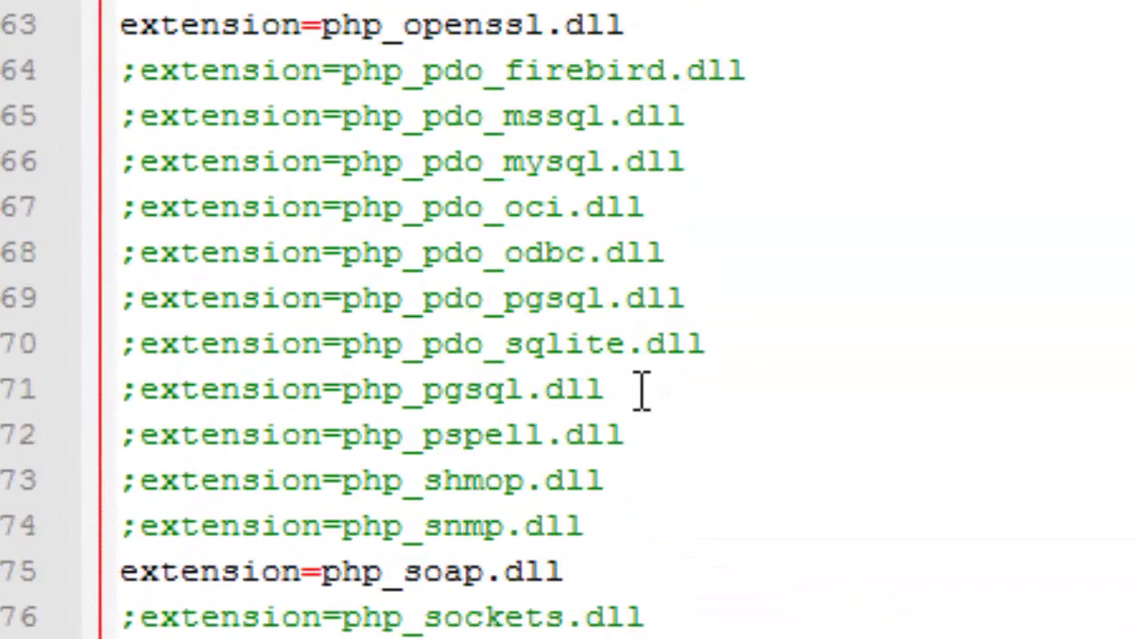
{"action": "scroll", "coordinate": [568, 475], "scroll_direction": "up", "scroll_amount": 2}
{"action": "scroll", "coordinate": [565, 480], "scroll_direction": "up", "scroll_amount": 2}
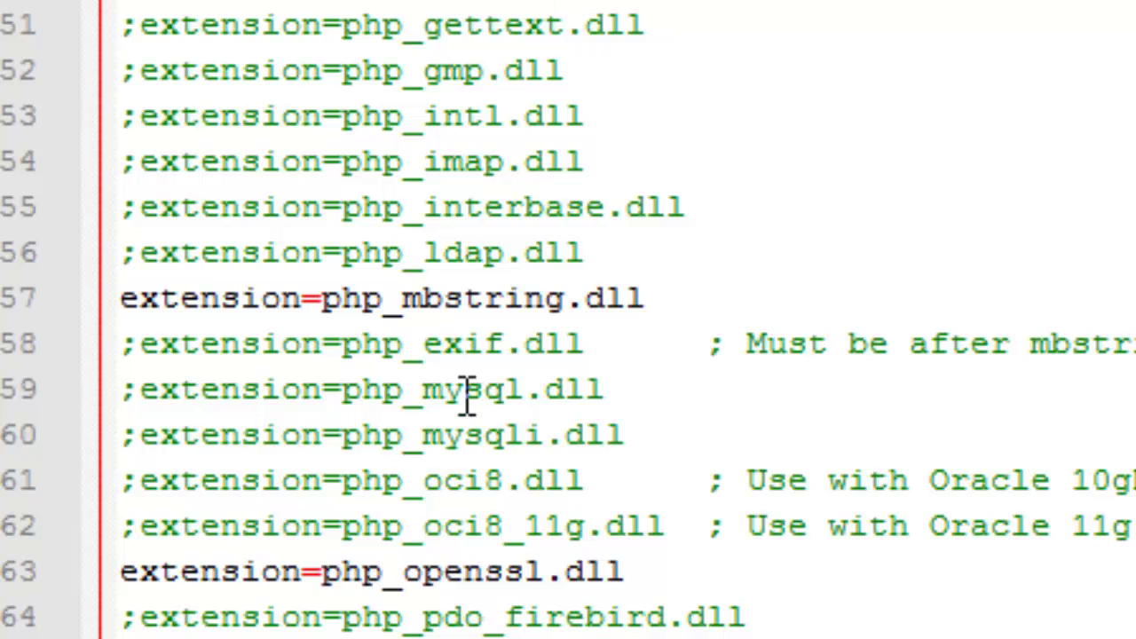
Remove the leading ';' from the extension=php_mysql.dll line
{"action": "left_click", "coordinate": [279, 169]}
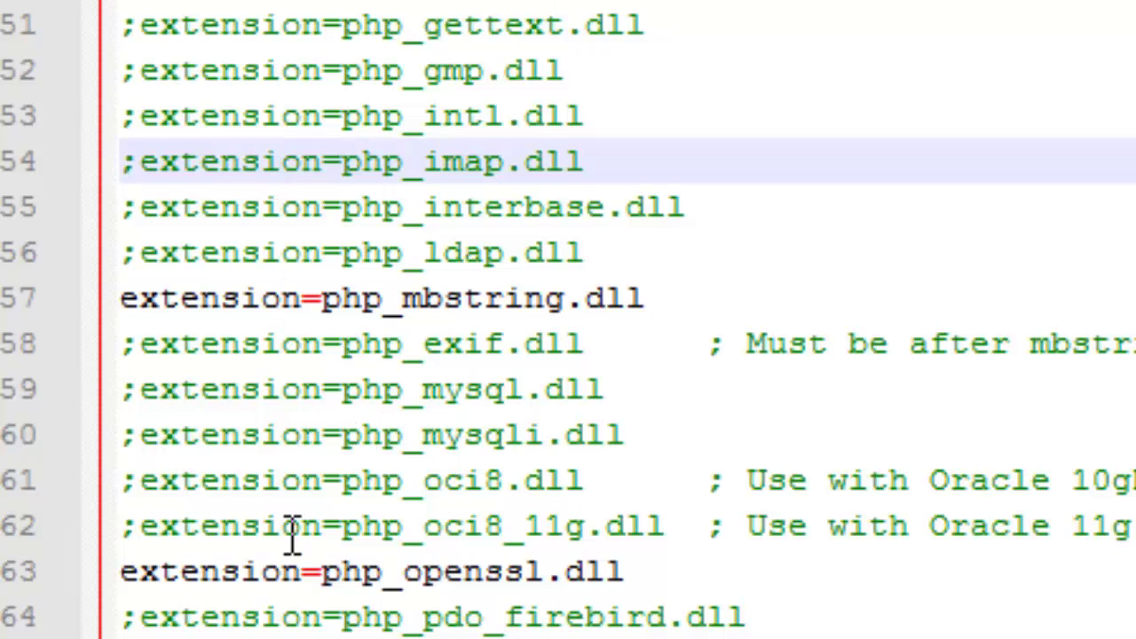
{"action": "scroll", "coordinate": [336, 508], "scroll_direction": "down", "scroll_amount": 2}
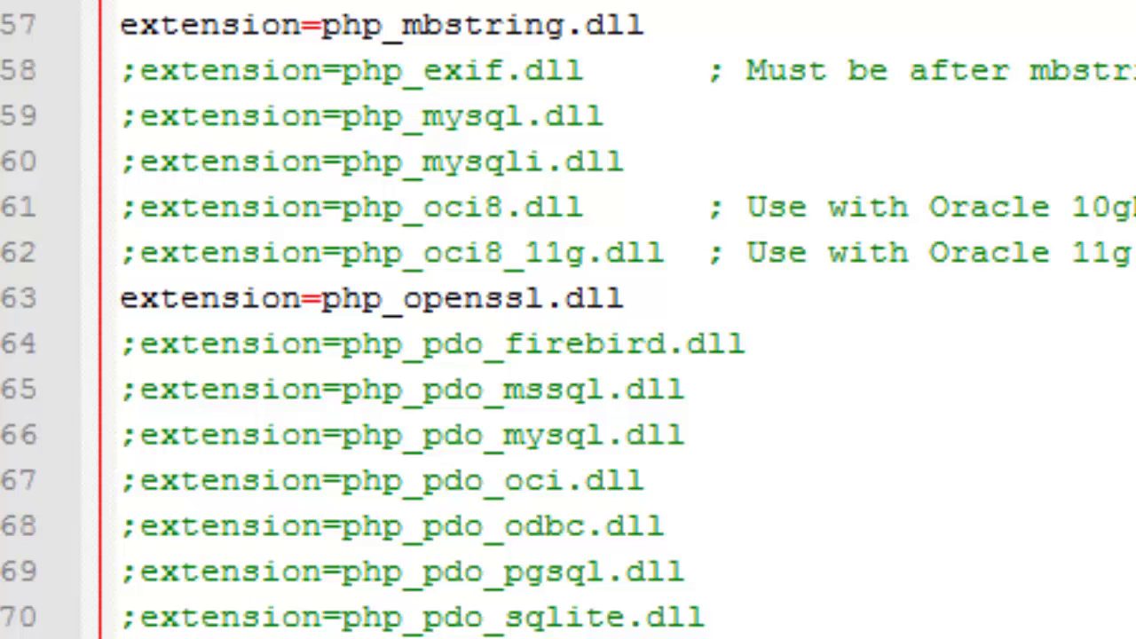
{"action": "scroll", "coordinate": [520, 599], "scroll_direction": "up", "scroll_amount": 1}
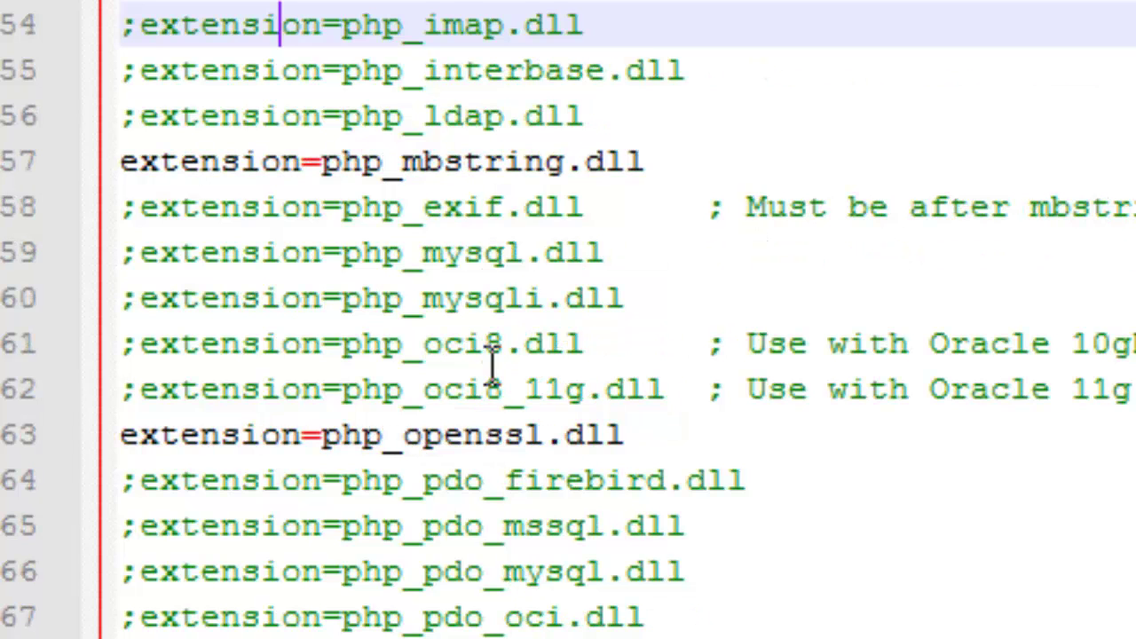
{"action": "left_click", "coordinate": [469, 266]}
{"action": "key", "text": "Left"}
{"action": "key", "text": "Left"}
{"action": "key", "text": "Left"}
{"action": "key", "text": "Left"}
{"action": "key", "text": "Left"}
{"action": "key", "text": "Left"}
{"action": "key", "text": "Left"}
{"action": "key", "text": "Left"}
{"action": "key", "text": "Left"}
{"action": "key", "text": "Left"}
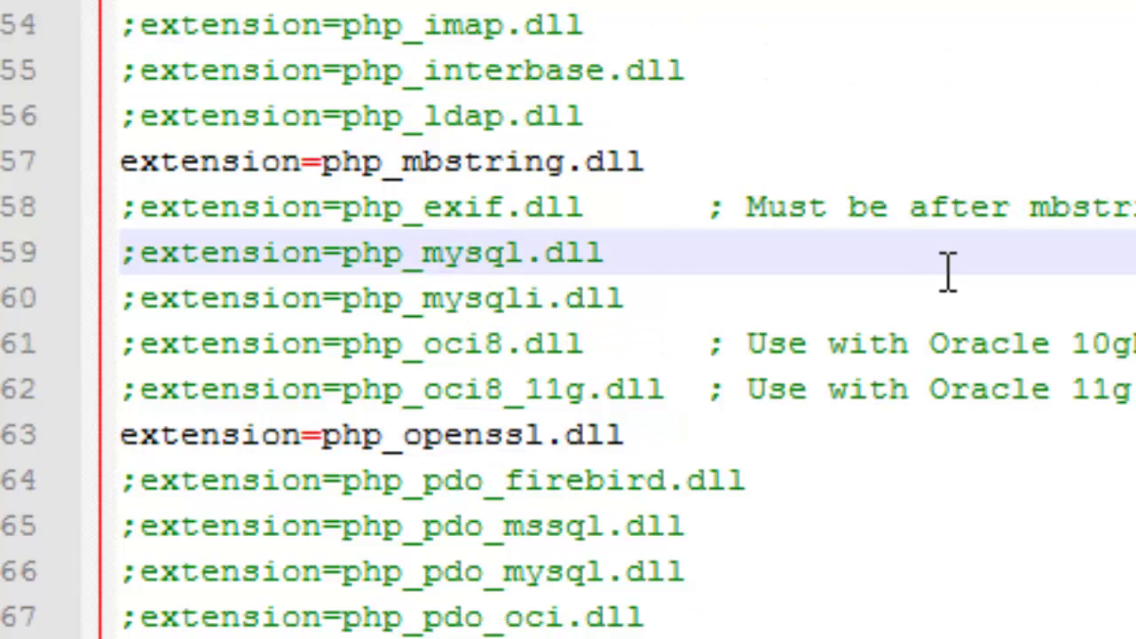
{"action": "key", "text": "Left"}
{"action": "key", "text": "Left"}
{"action": "key", "text": "Left"}
{"action": "key", "text": "Left"}
{"action": "key", "text": "Left"}
{"action": "key", "text": "Left"}
{"action": "key", "text": "BackSpace"}
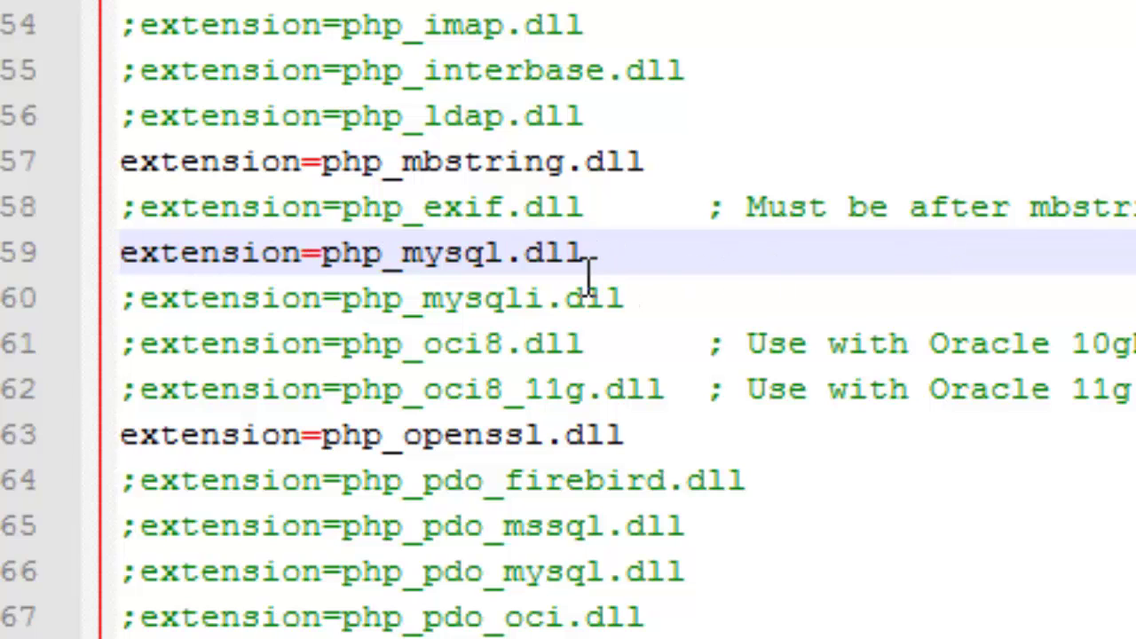
{"action": "left_click", "coordinate": [584, 253]}
{"action": "left_click_drag", "start_coordinate": [610, 251], "coordinate": [317, 258]}
{"action": "left_click", "coordinate": [700, 226]}
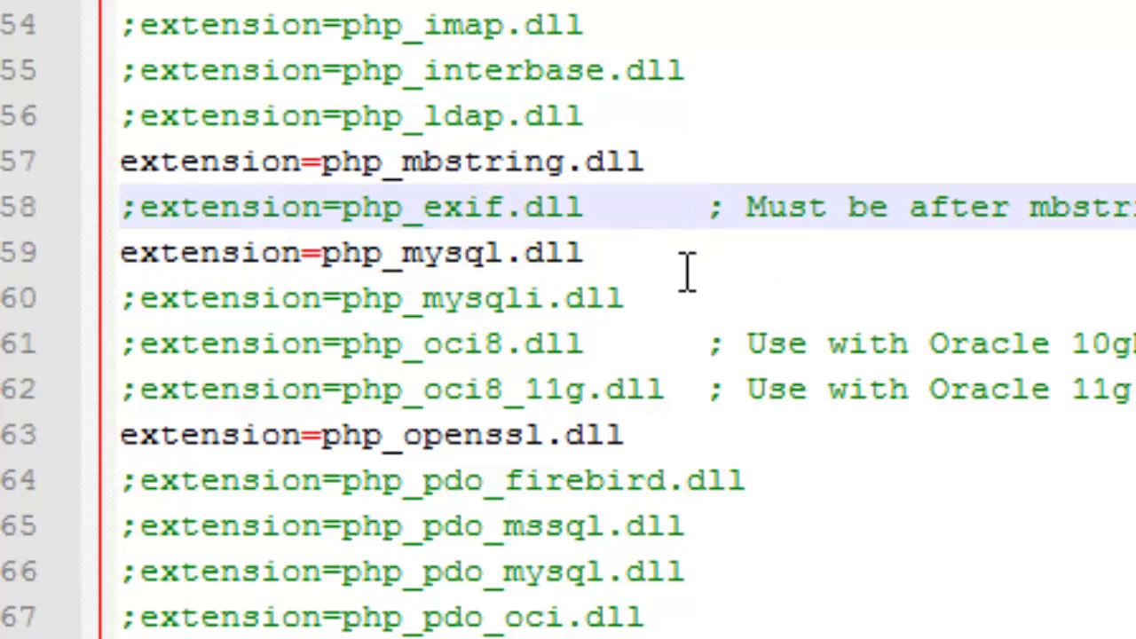
{"action": "left_click", "coordinate": [685, 271]}
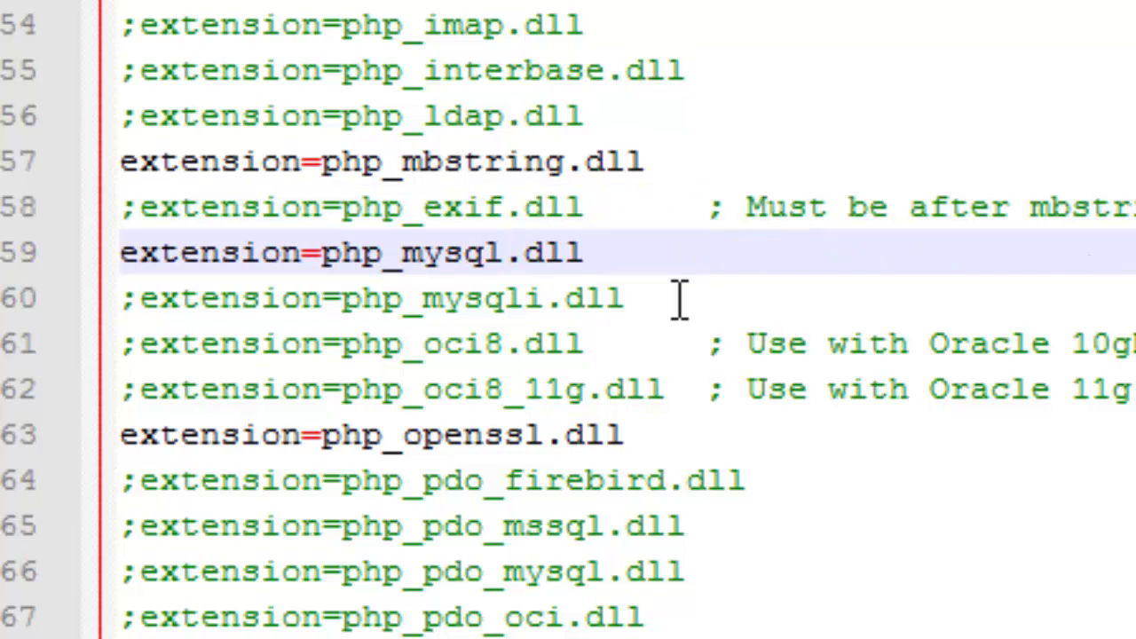
Remove the leading ';' from the extension=php_mysqli.dll line
{"action": "left_click", "coordinate": [123, 298]}
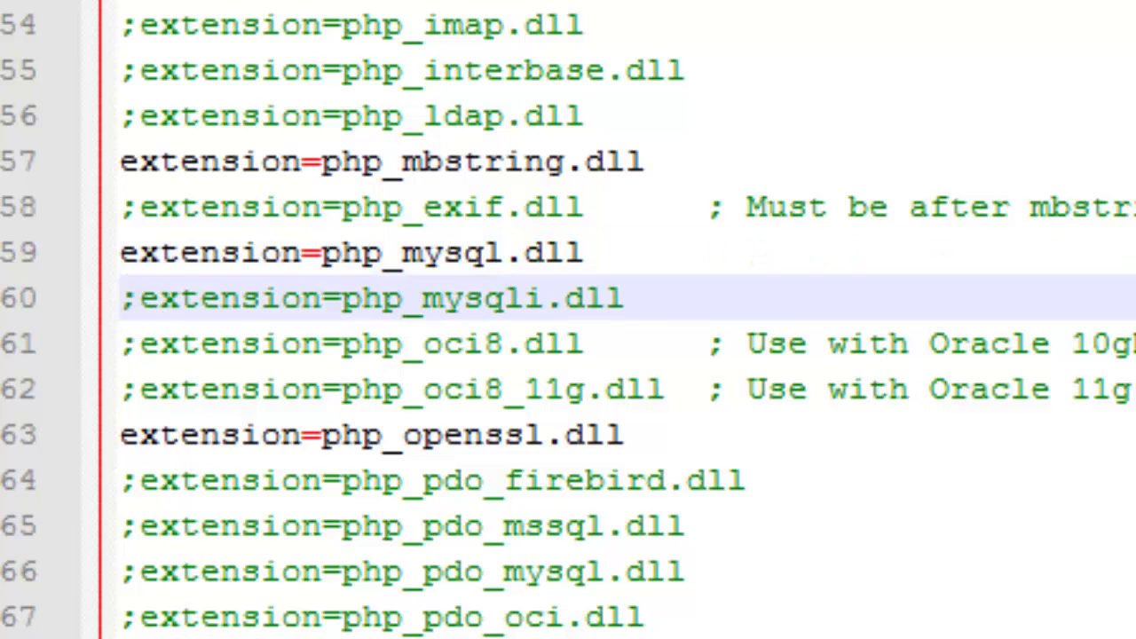
{"action": "key", "text": "Right"}
{"action": "key", "text": "BackSpace"}
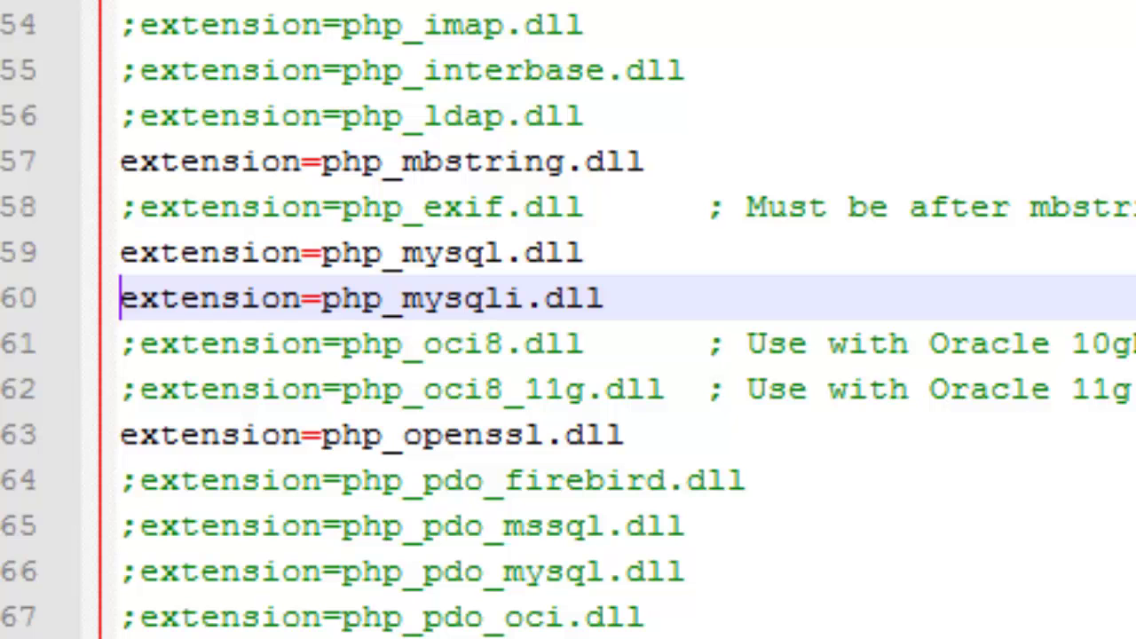
{"action": "left_click", "coordinate": [692, 299]}
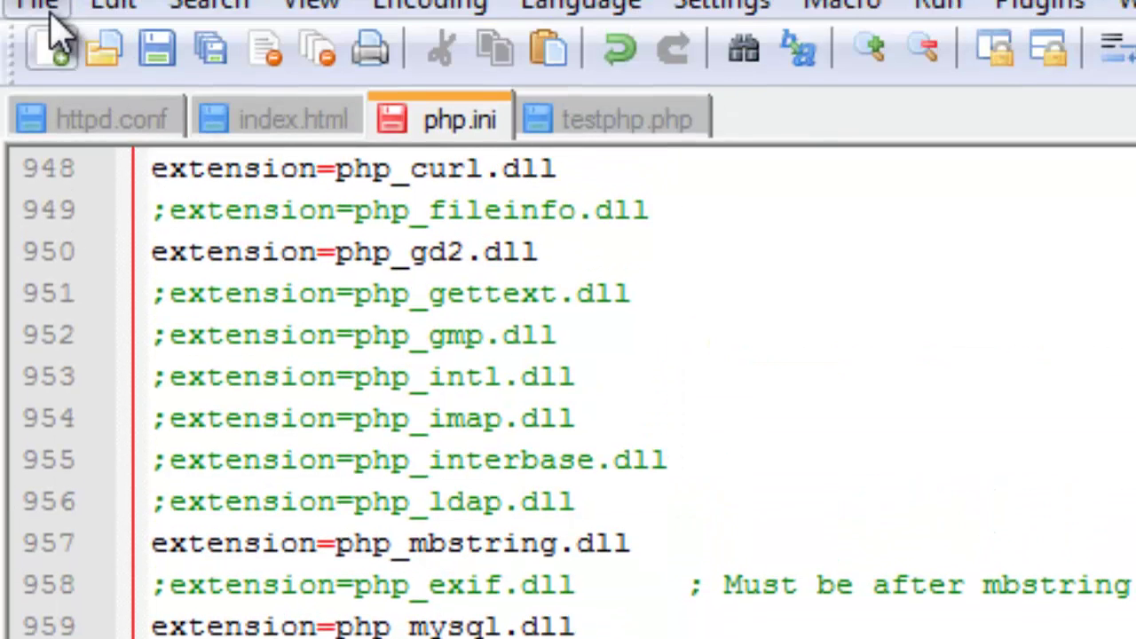
Save php.ini and stop the Apache2.2 service from the system tray
{"action": "left_click", "coordinate": [37, 74]}
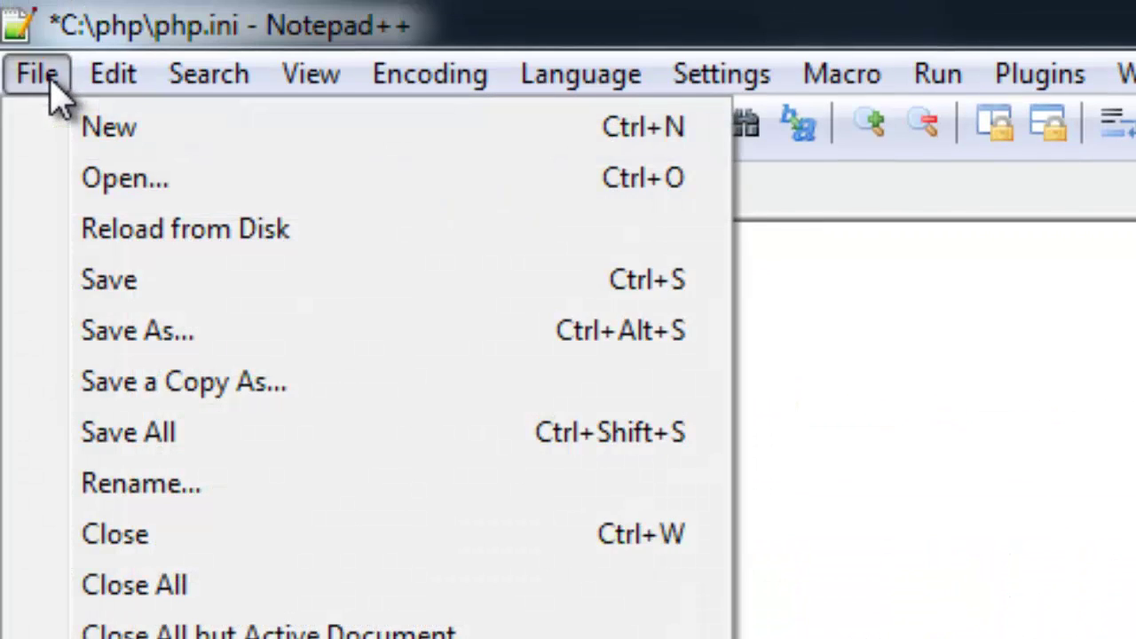
{"action": "left_click", "coordinate": [111, 280]}
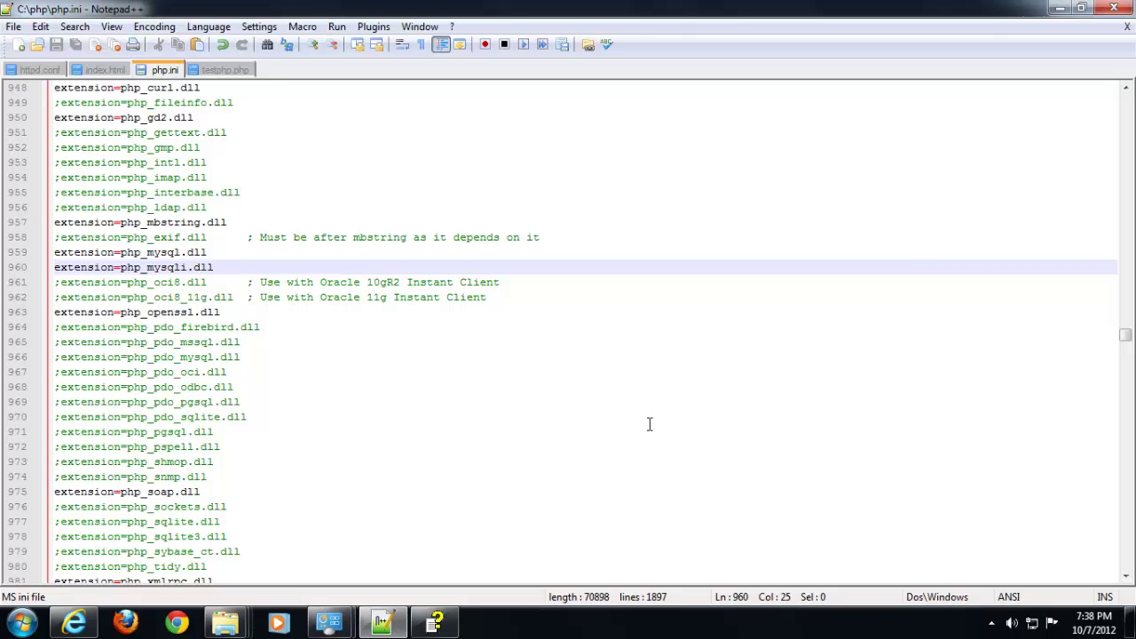
{"action": "left_click", "coordinate": [991, 623]}
{"action": "left_click", "coordinate": [1018, 539]}
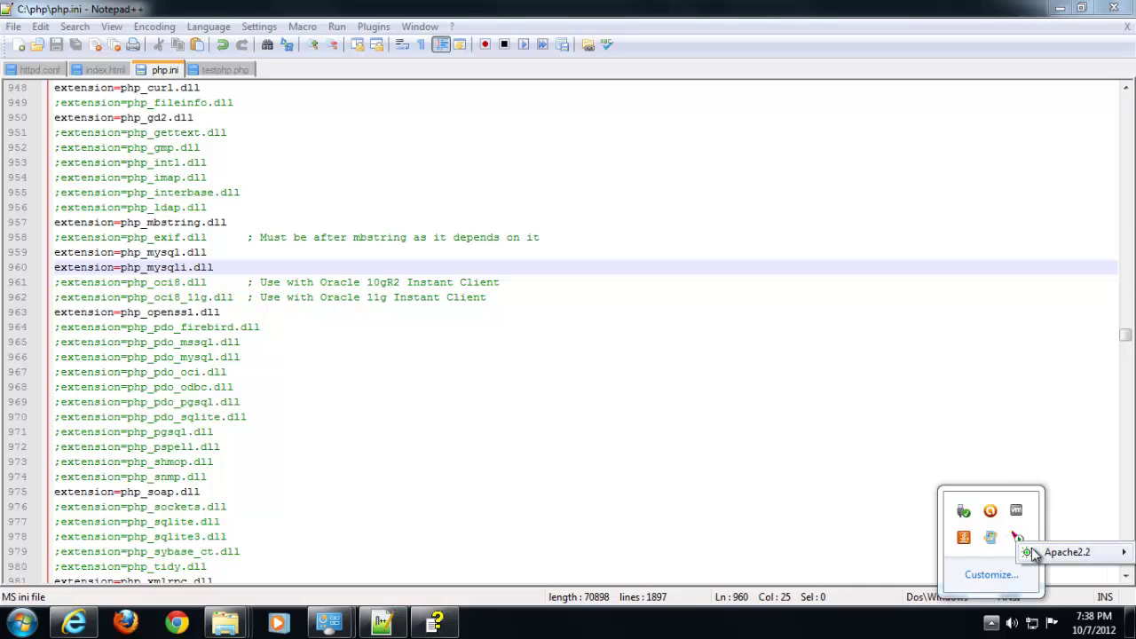
{"action": "mouse_move", "coordinate": [1023, 552]}
{"action": "left_click", "coordinate": [966, 571]}
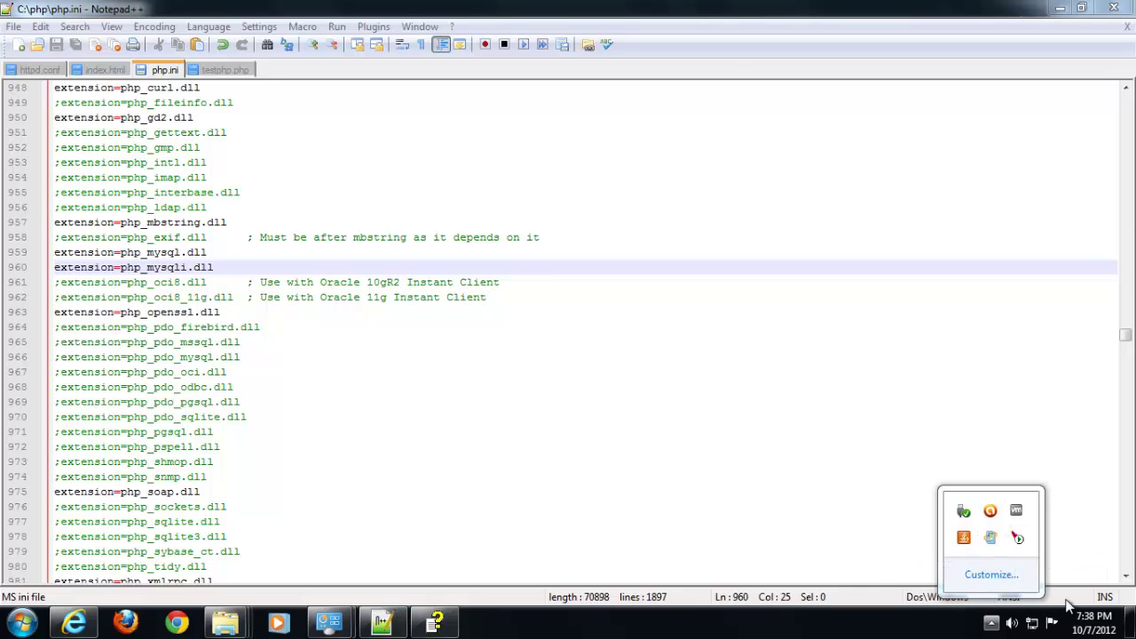
Start the Apache2.2 service again from the system tray
{"action": "left_click", "coordinate": [1020, 547]}
{"action": "mouse_move", "coordinate": [1032, 552]}
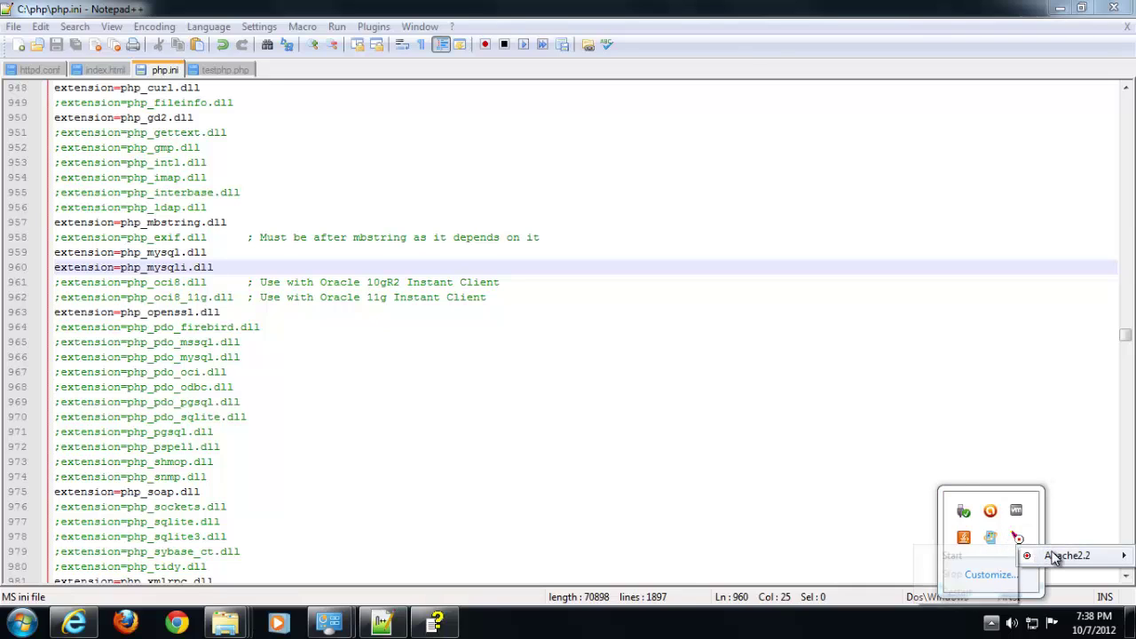
{"action": "left_click", "coordinate": [951, 555]}
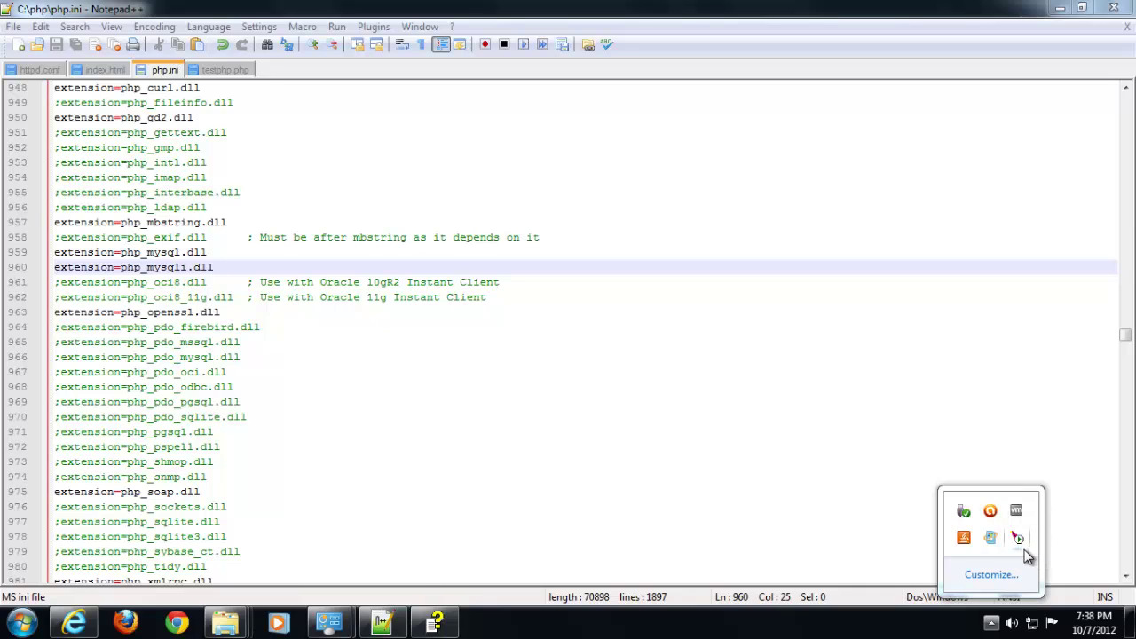
Reload the testphp.php phpinfo page in Internet Explorer
{"action": "left_click", "coordinate": [77, 623]}
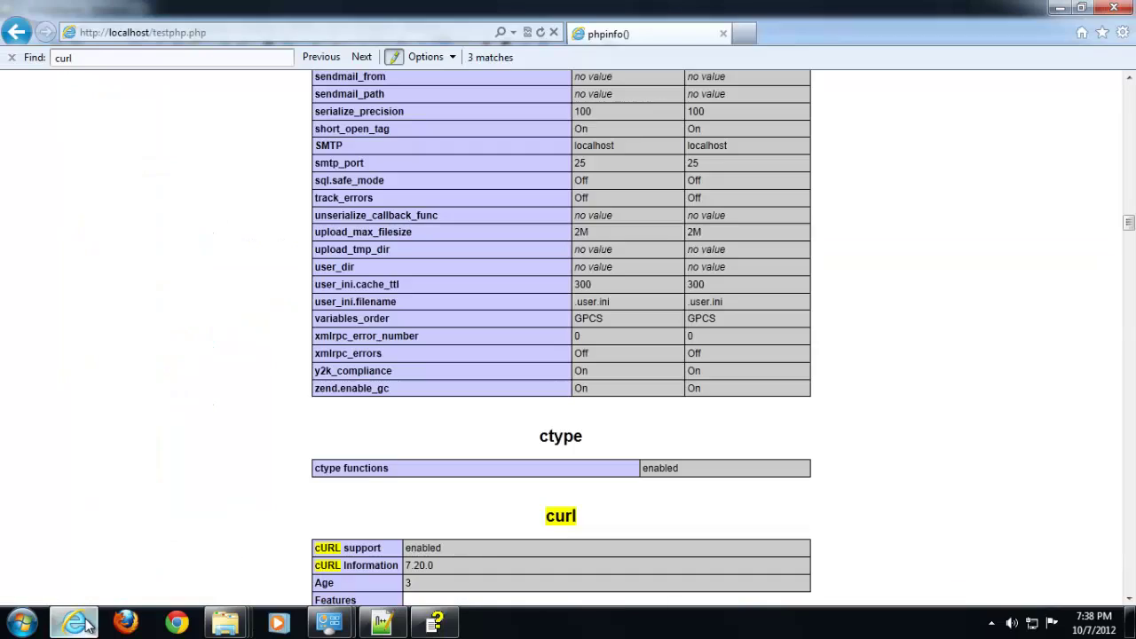
{"action": "left_click", "coordinate": [263, 32]}
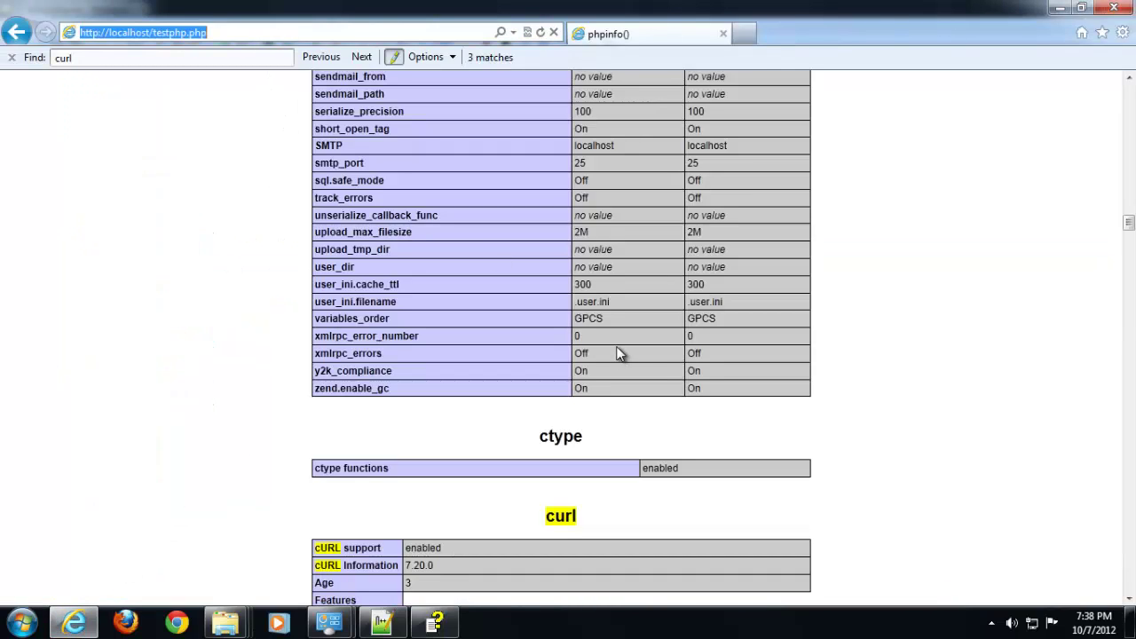
{"action": "key", "text": "Return"}
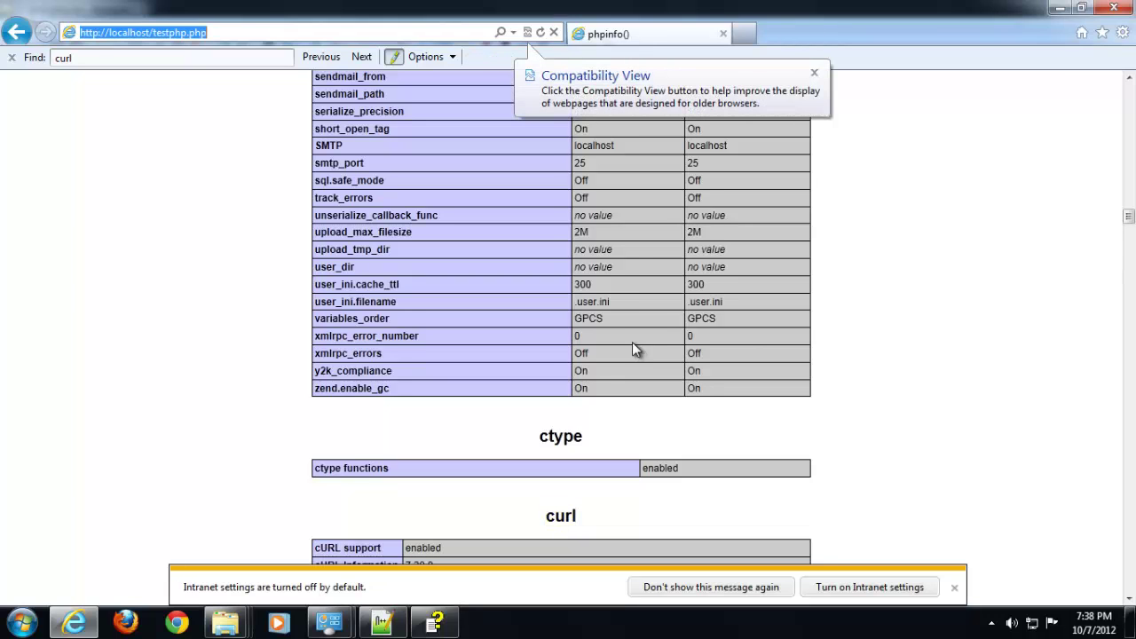
{"action": "left_click", "coordinate": [790, 327]}
{"action": "scroll", "coordinate": [893, 424], "scroll_direction": "up", "scroll_amount": 5}
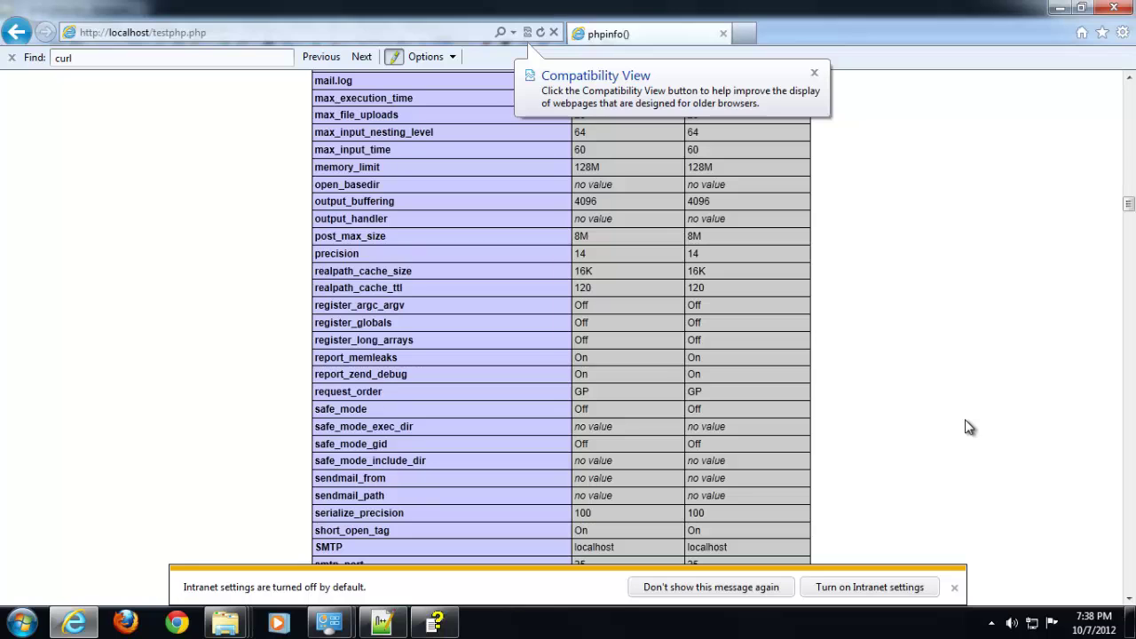
{"action": "scroll", "coordinate": [968, 426], "scroll_direction": "down", "scroll_amount": 4}
Search the page for 'mysql' and step through the matches to check the mysql sections
{"action": "key", "text": "ctrl+f"}
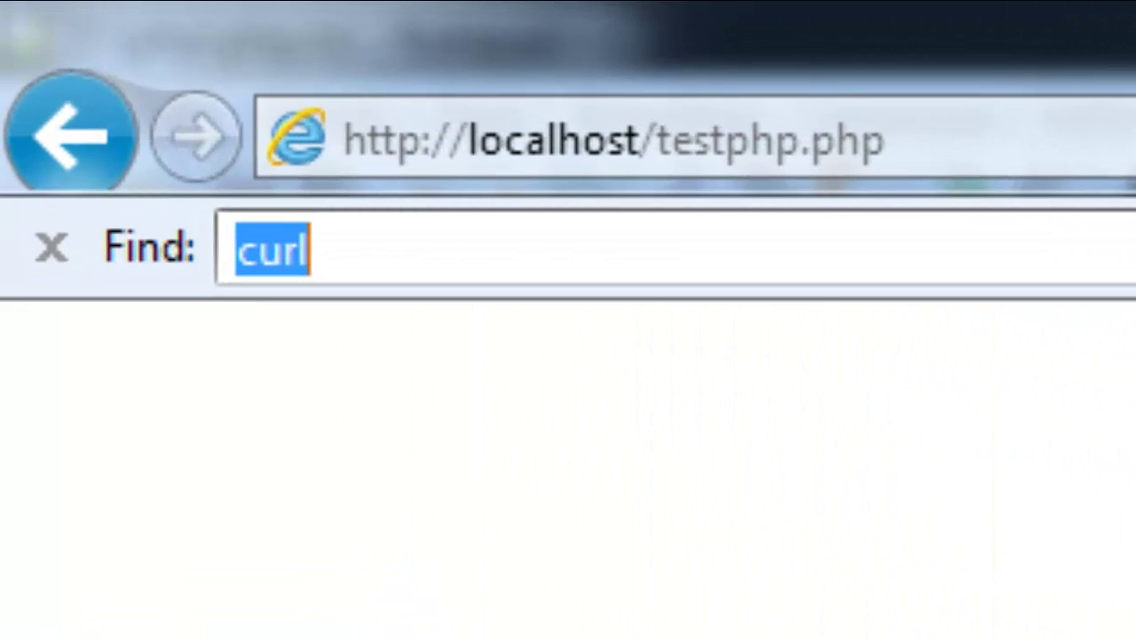
{"action": "type", "text": "mysql"}
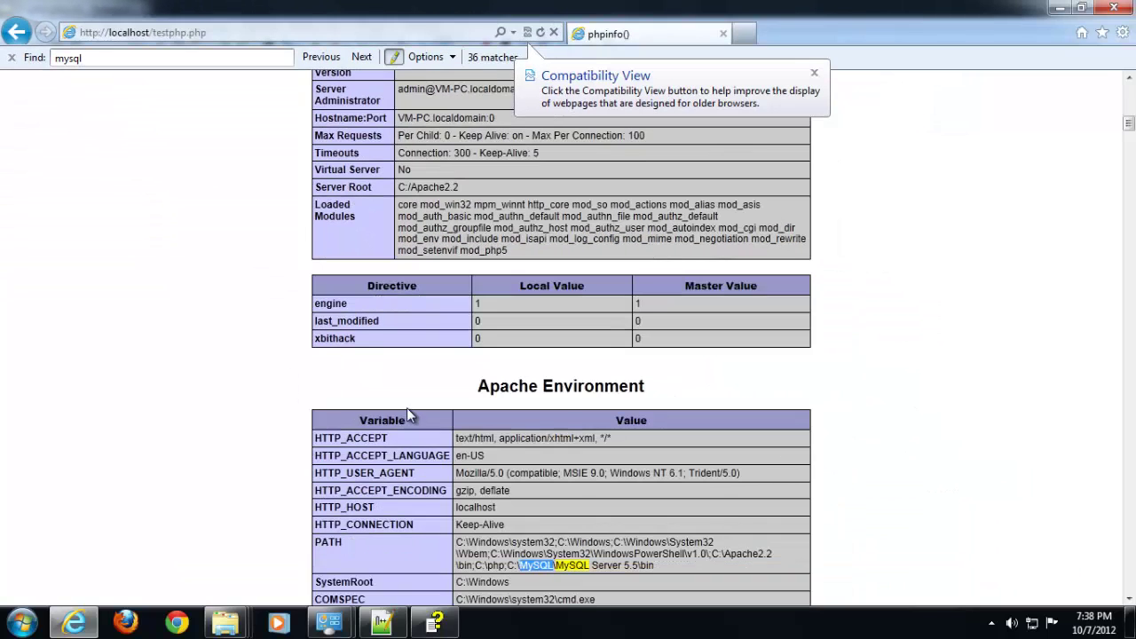
{"action": "scroll", "coordinate": [452, 457], "scroll_direction": "down", "scroll_amount": 3}
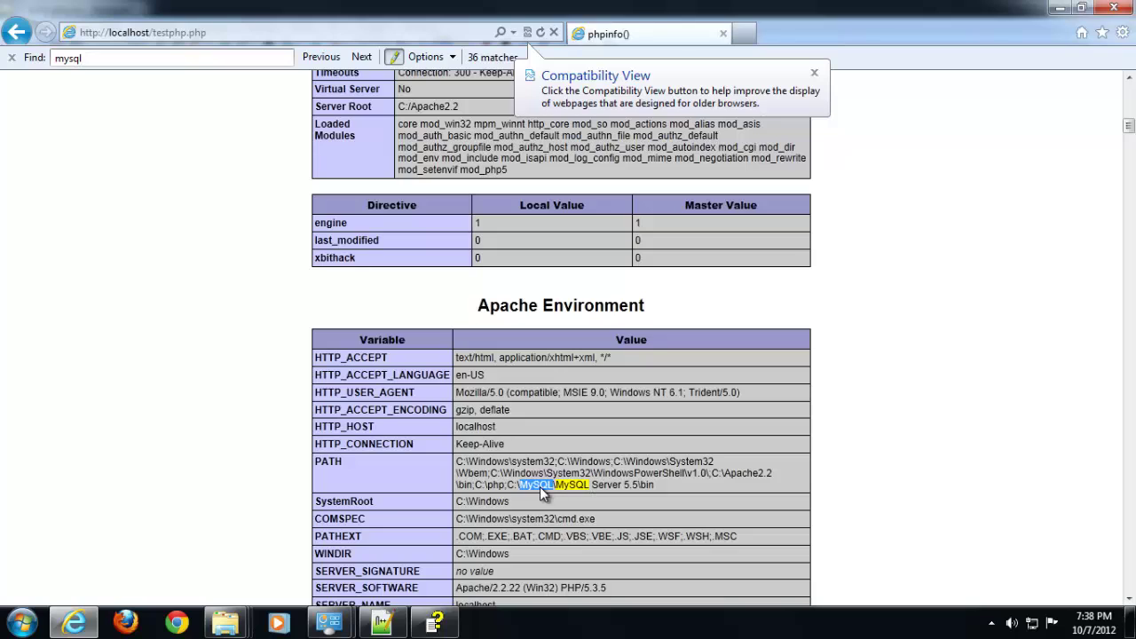
{"action": "left_click", "coordinate": [361, 56]}
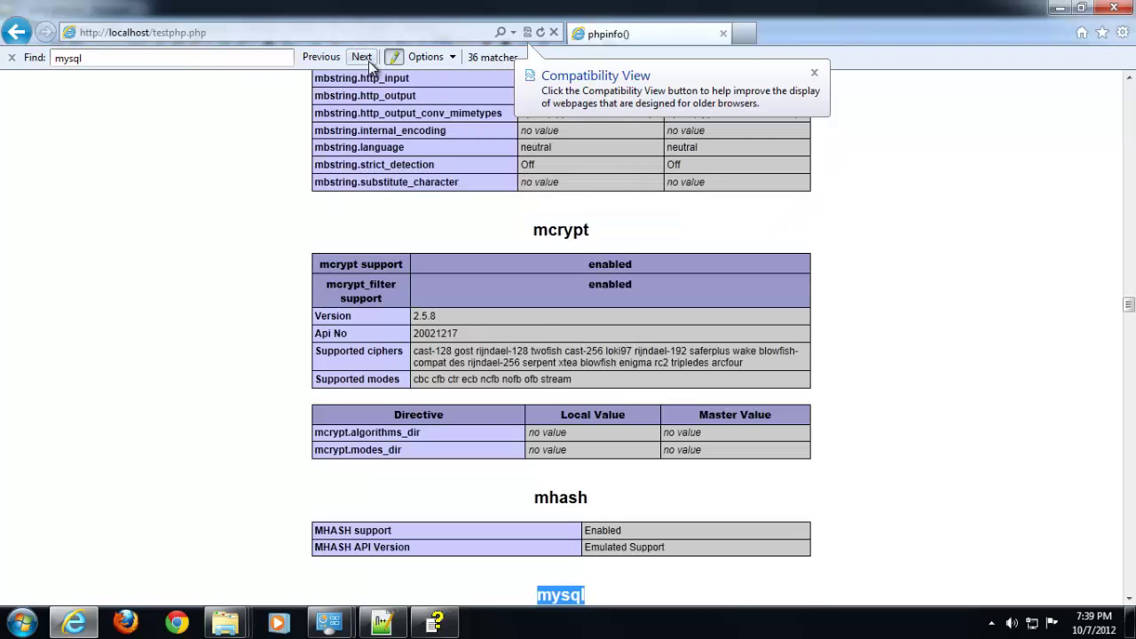
{"action": "scroll", "coordinate": [399, 289], "scroll_direction": "down", "scroll_amount": 3}
{"action": "scroll", "coordinate": [399, 288], "scroll_direction": "down", "scroll_amount": 5}
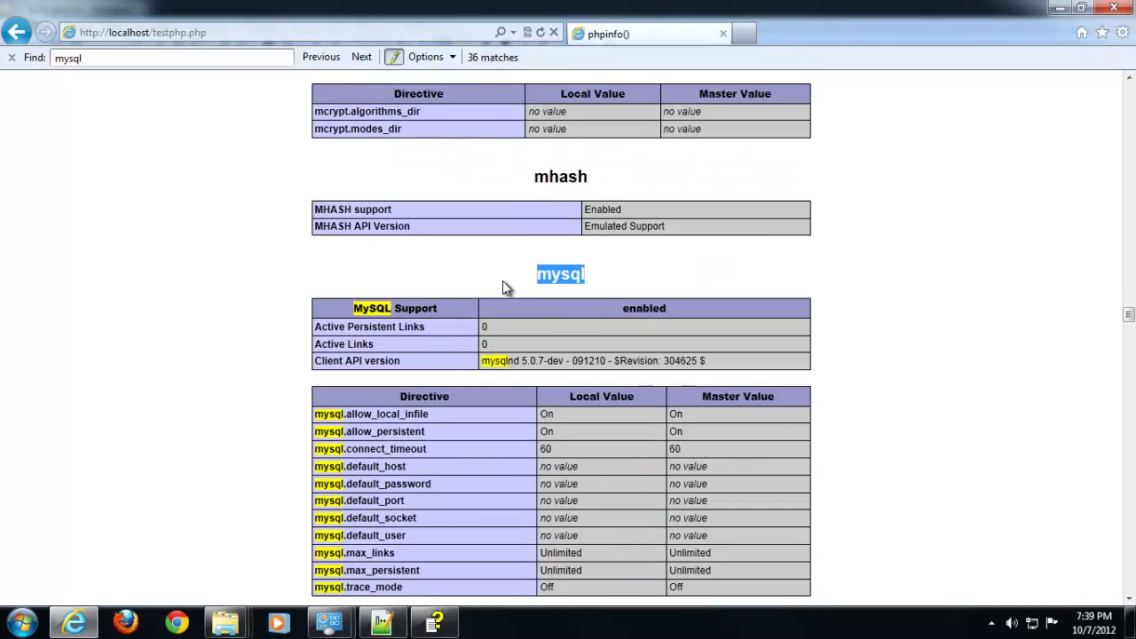
{"action": "scroll", "coordinate": [532, 293], "scroll_direction": "down", "scroll_amount": 2}
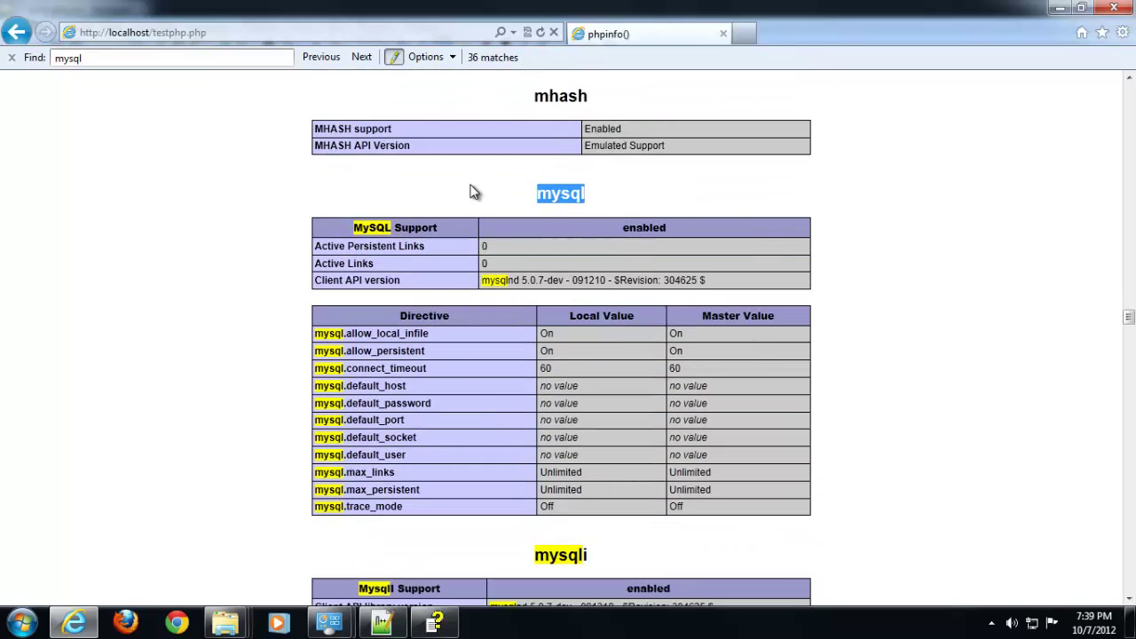
{"action": "left_click", "coordinate": [362, 57]}
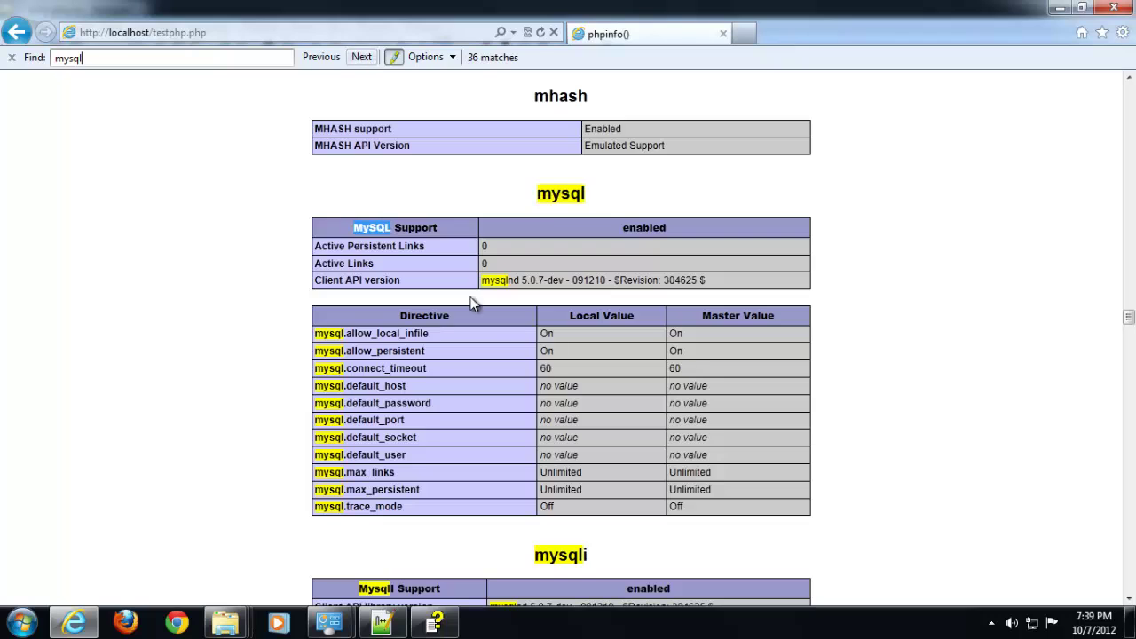
{"action": "scroll", "coordinate": [591, 386], "scroll_direction": "down", "scroll_amount": 6}
{"action": "scroll", "coordinate": [672, 347], "scroll_direction": "down", "scroll_amount": 4}
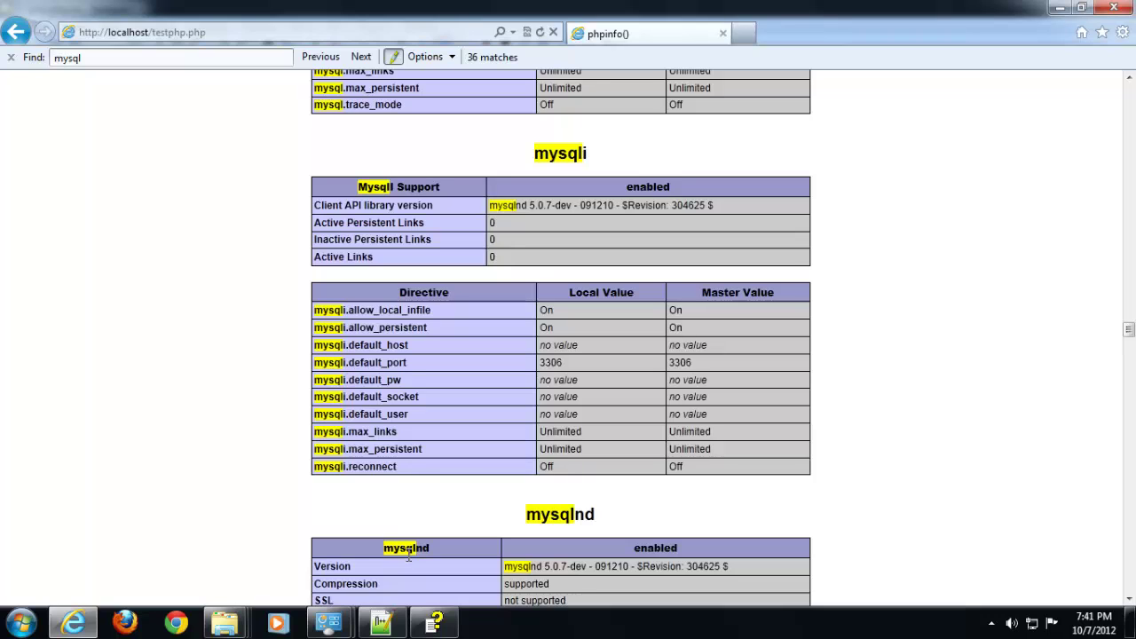
{"action": "scroll", "coordinate": [743, 326], "scroll_direction": "up", "scroll_amount": 8}
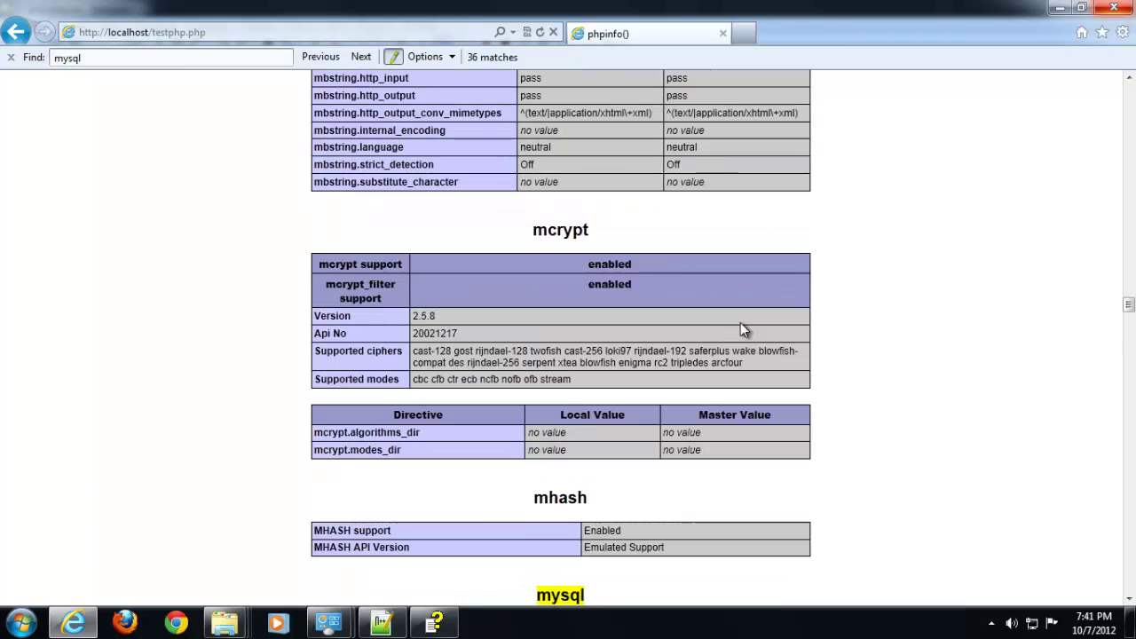